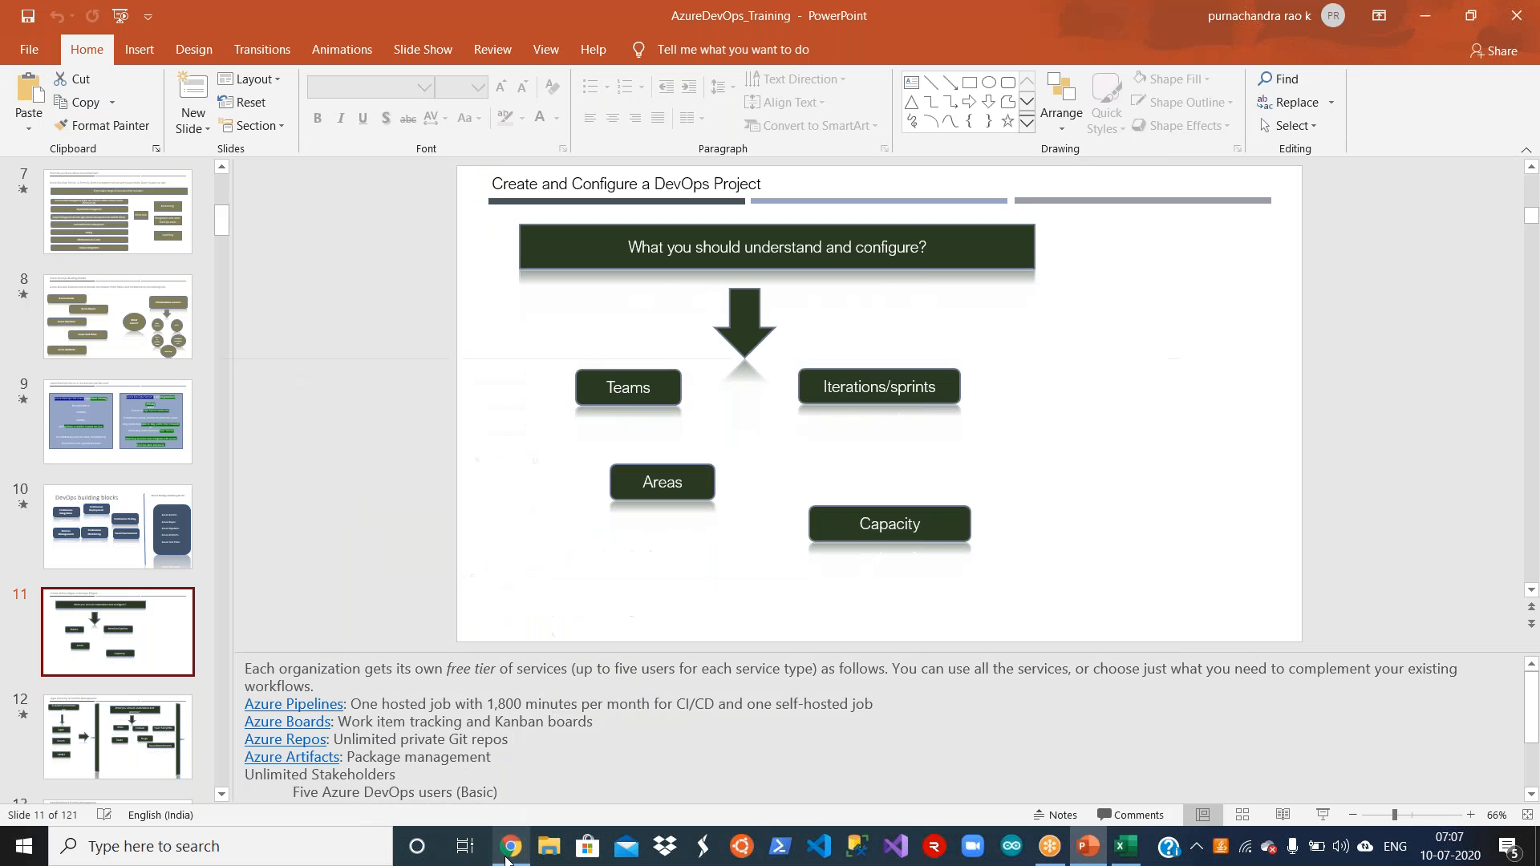
Step: Open a new Chrome browser window and maximize it
left_click(510, 846)
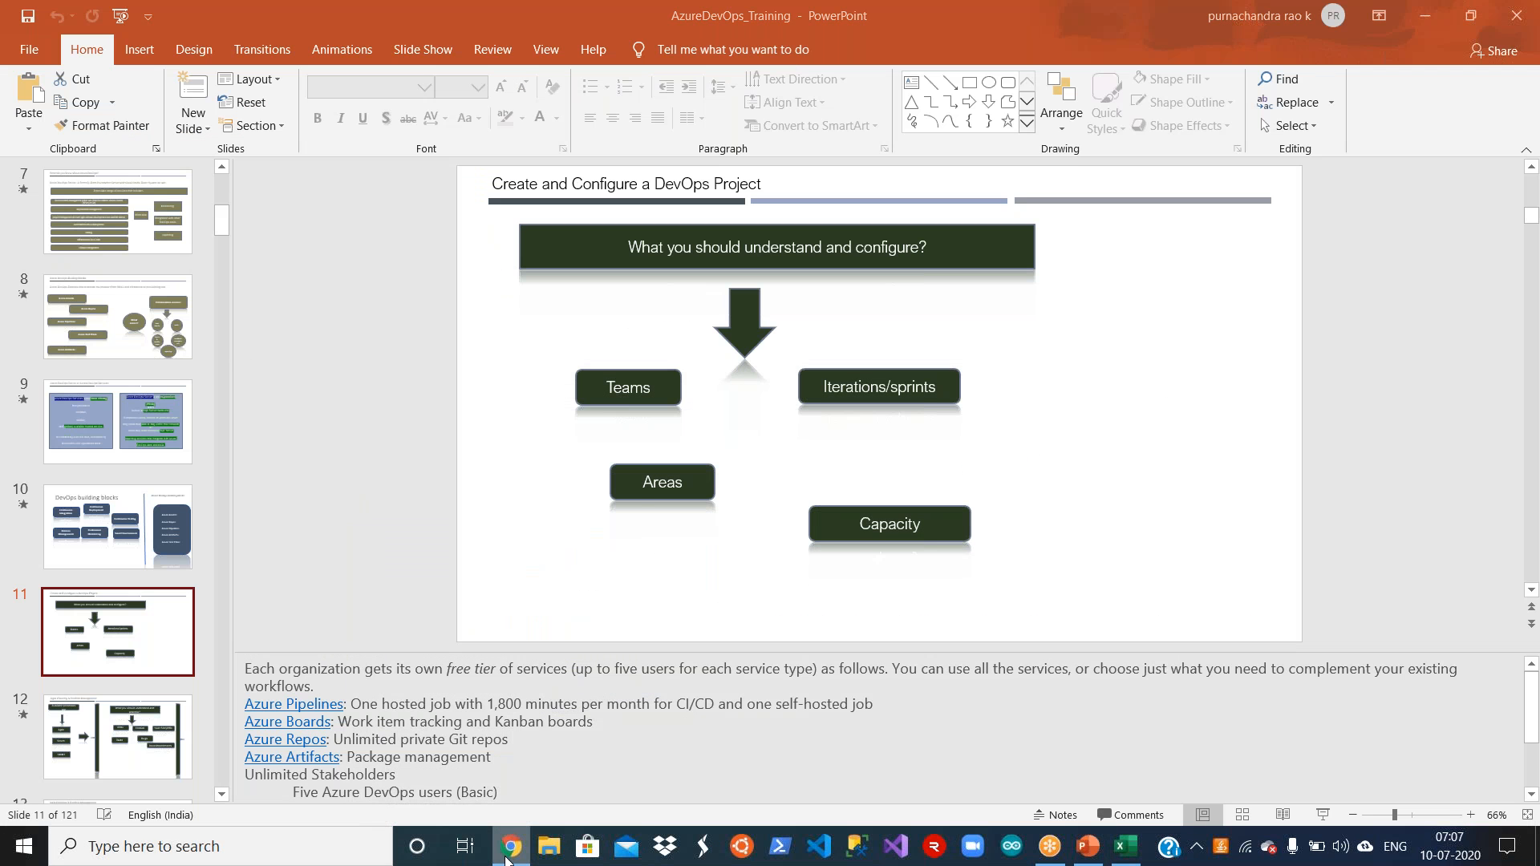
right_click(505, 857)
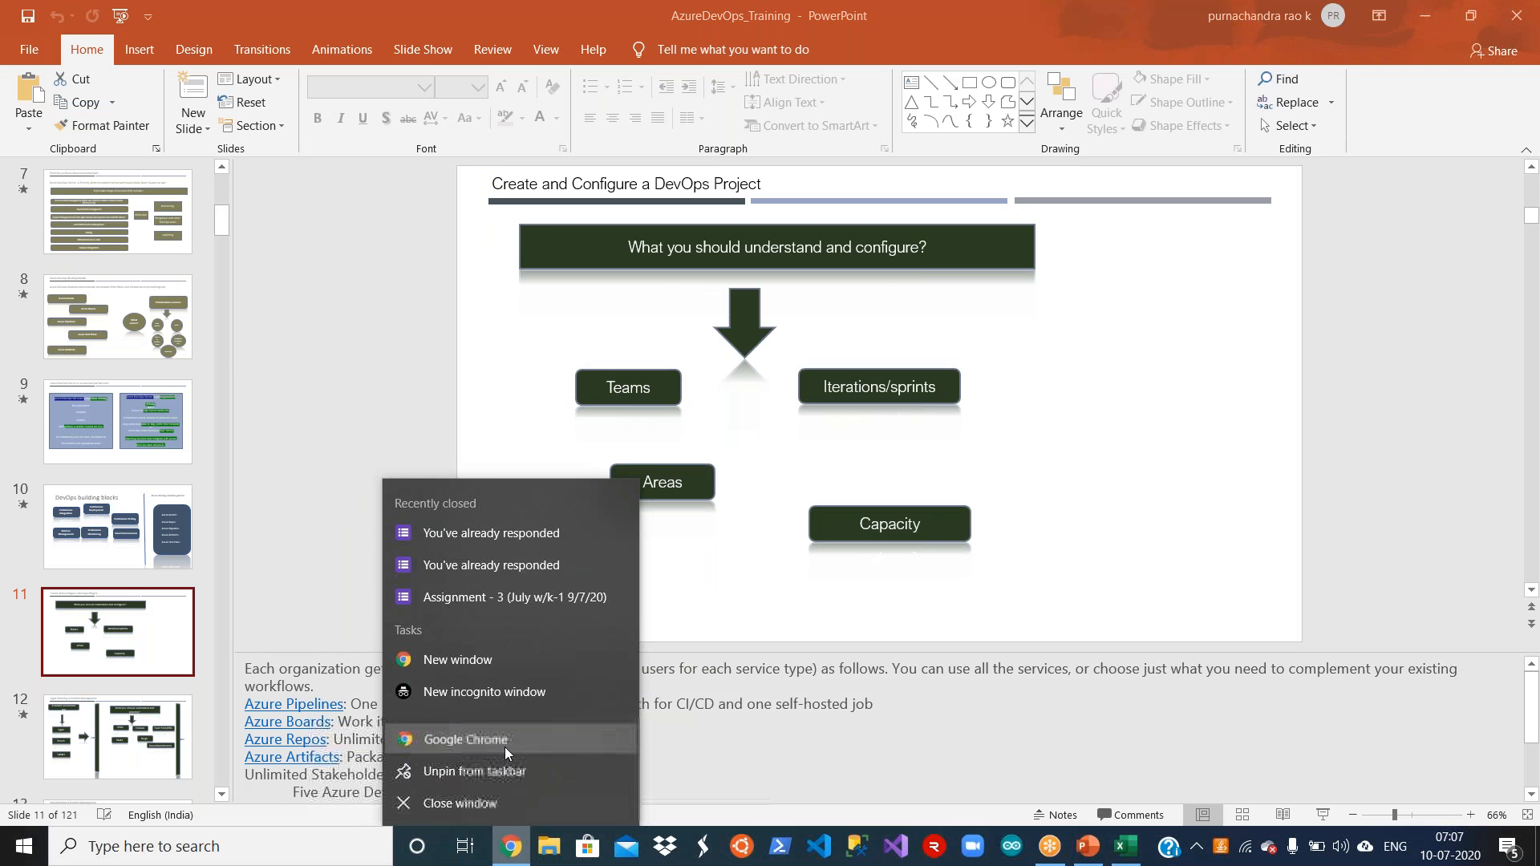
left_click(503, 747)
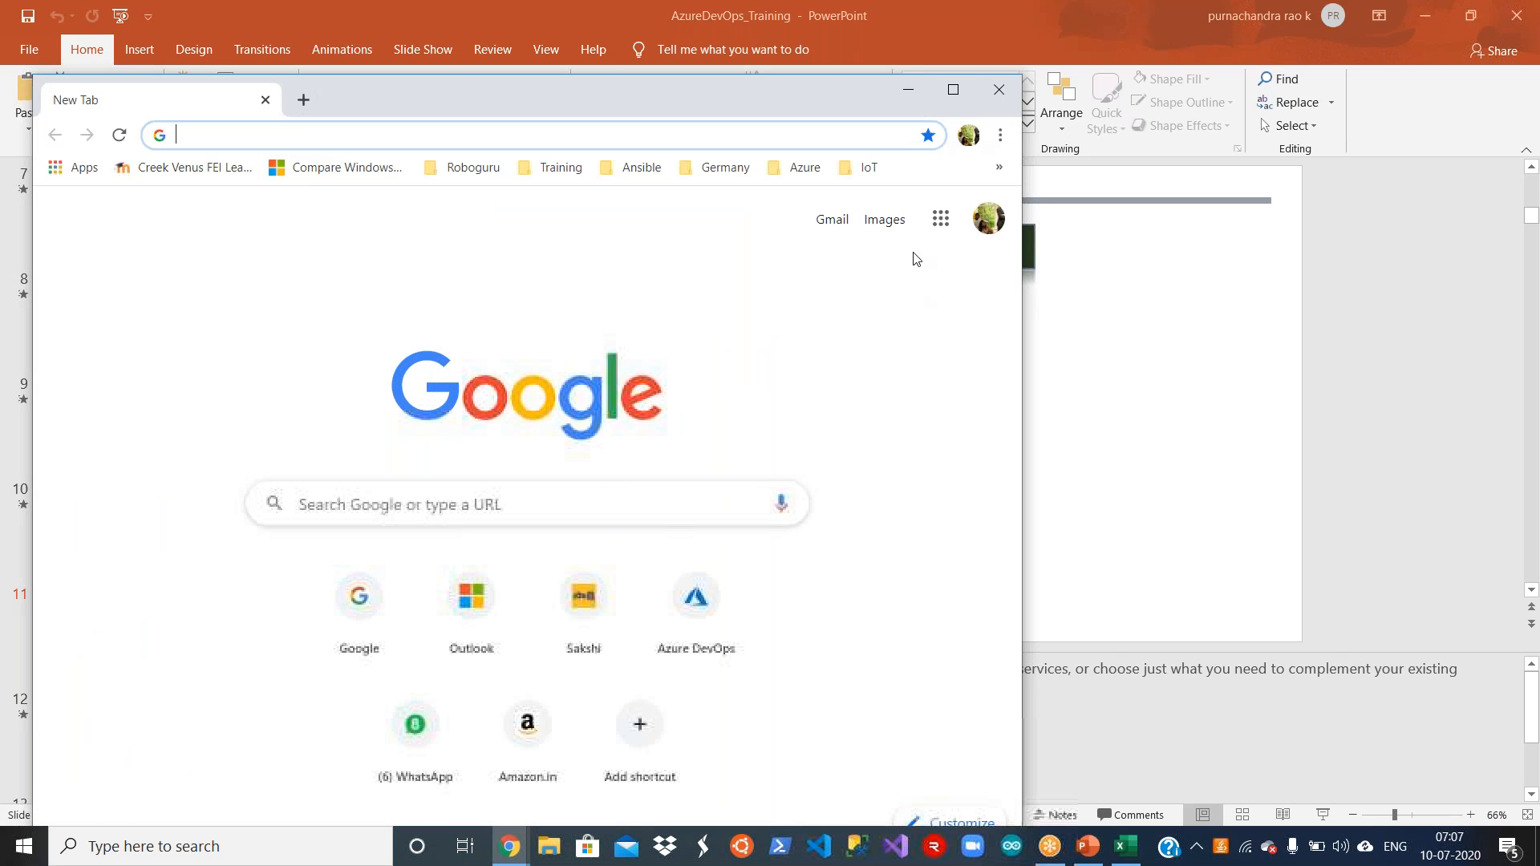
left_click(966, 95)
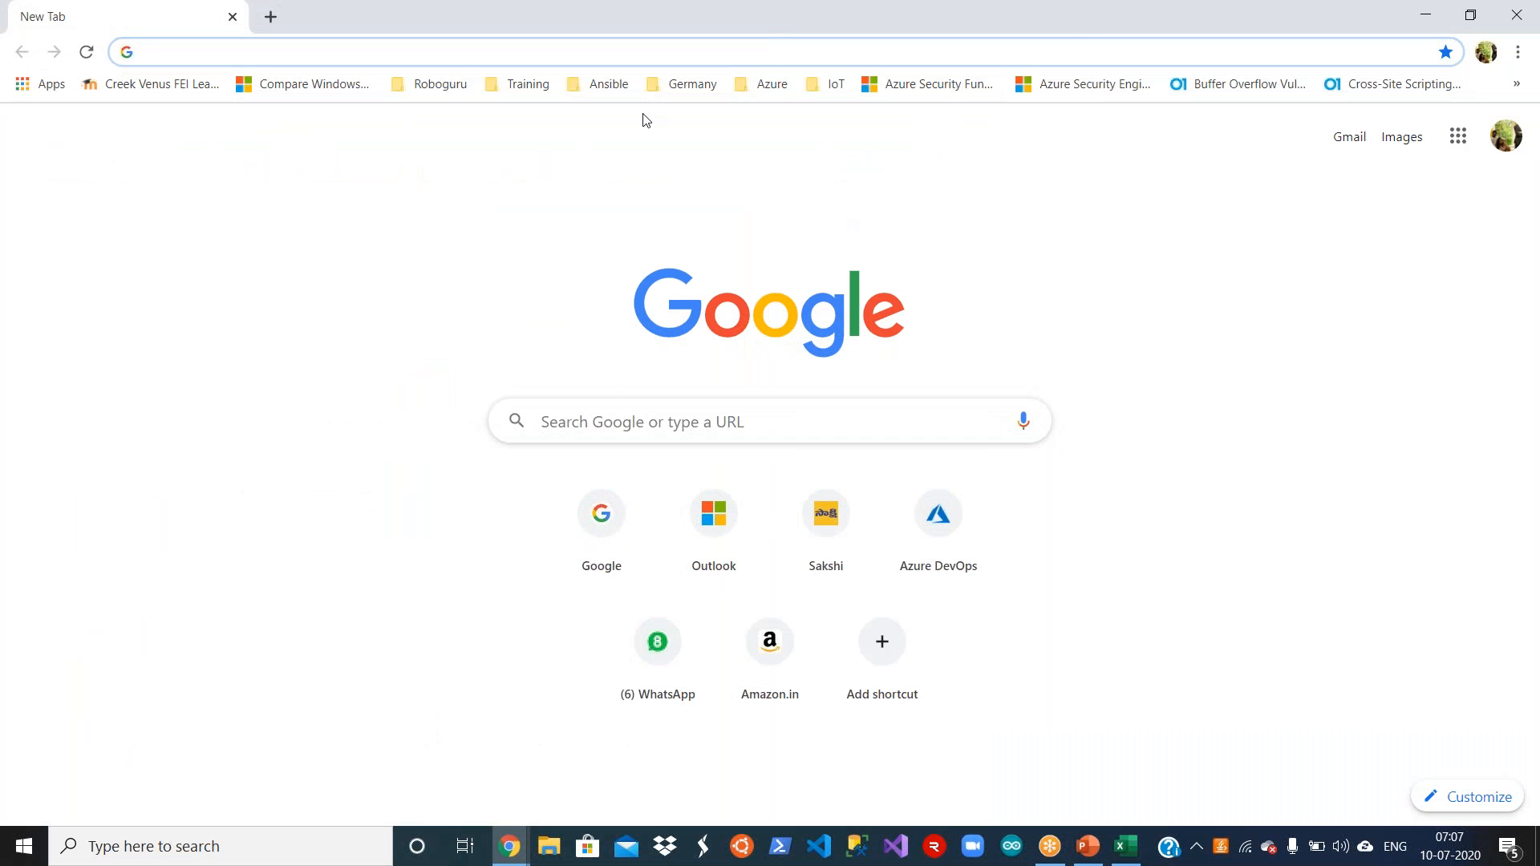
Step: Load makemytrip.com and dismiss the login/signup prompt over the home page
left_click(422, 50)
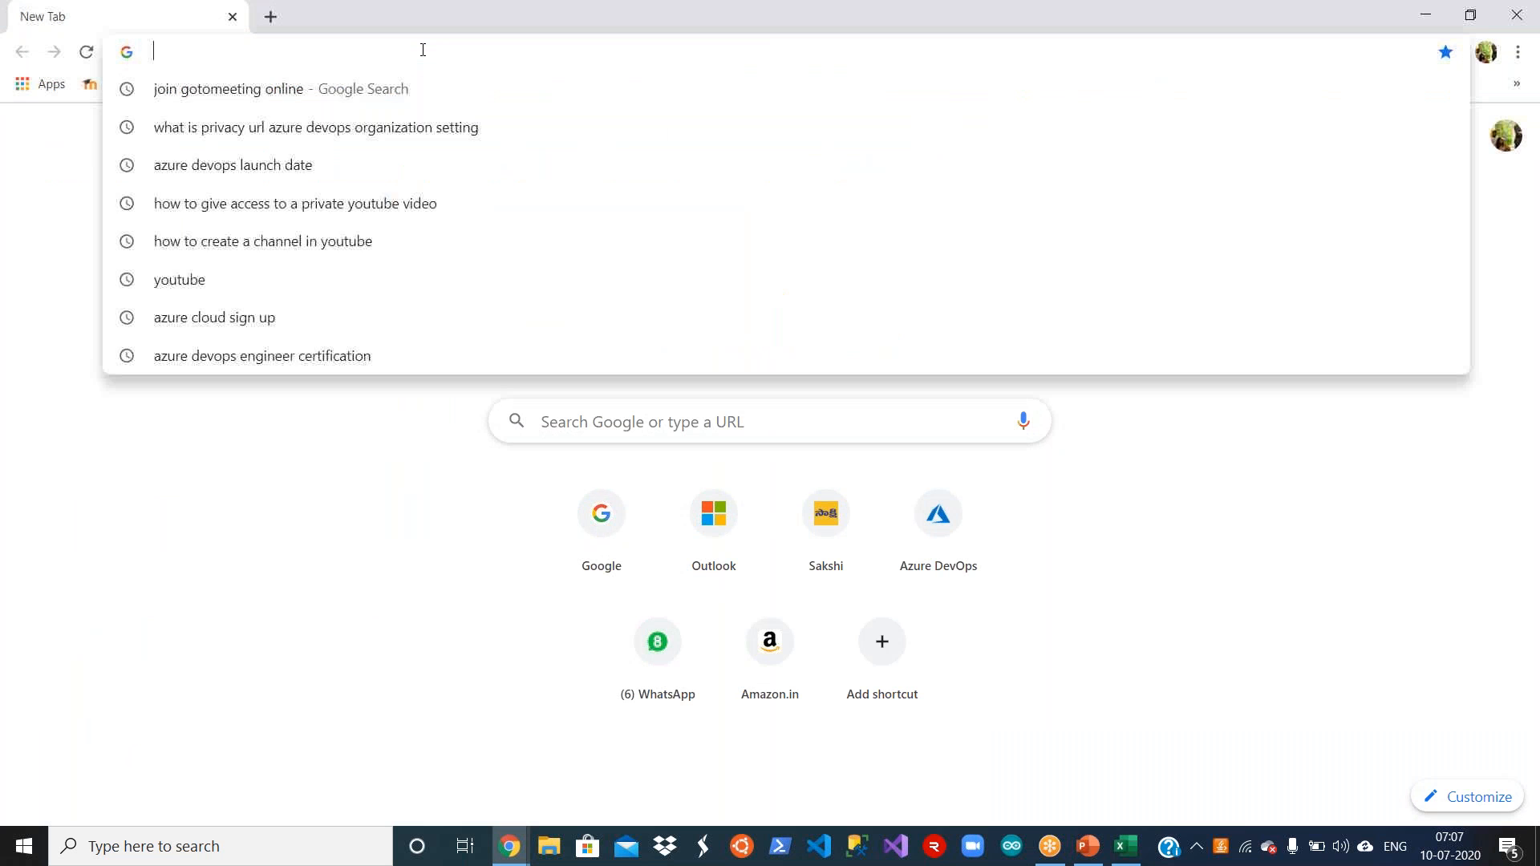
type("make")
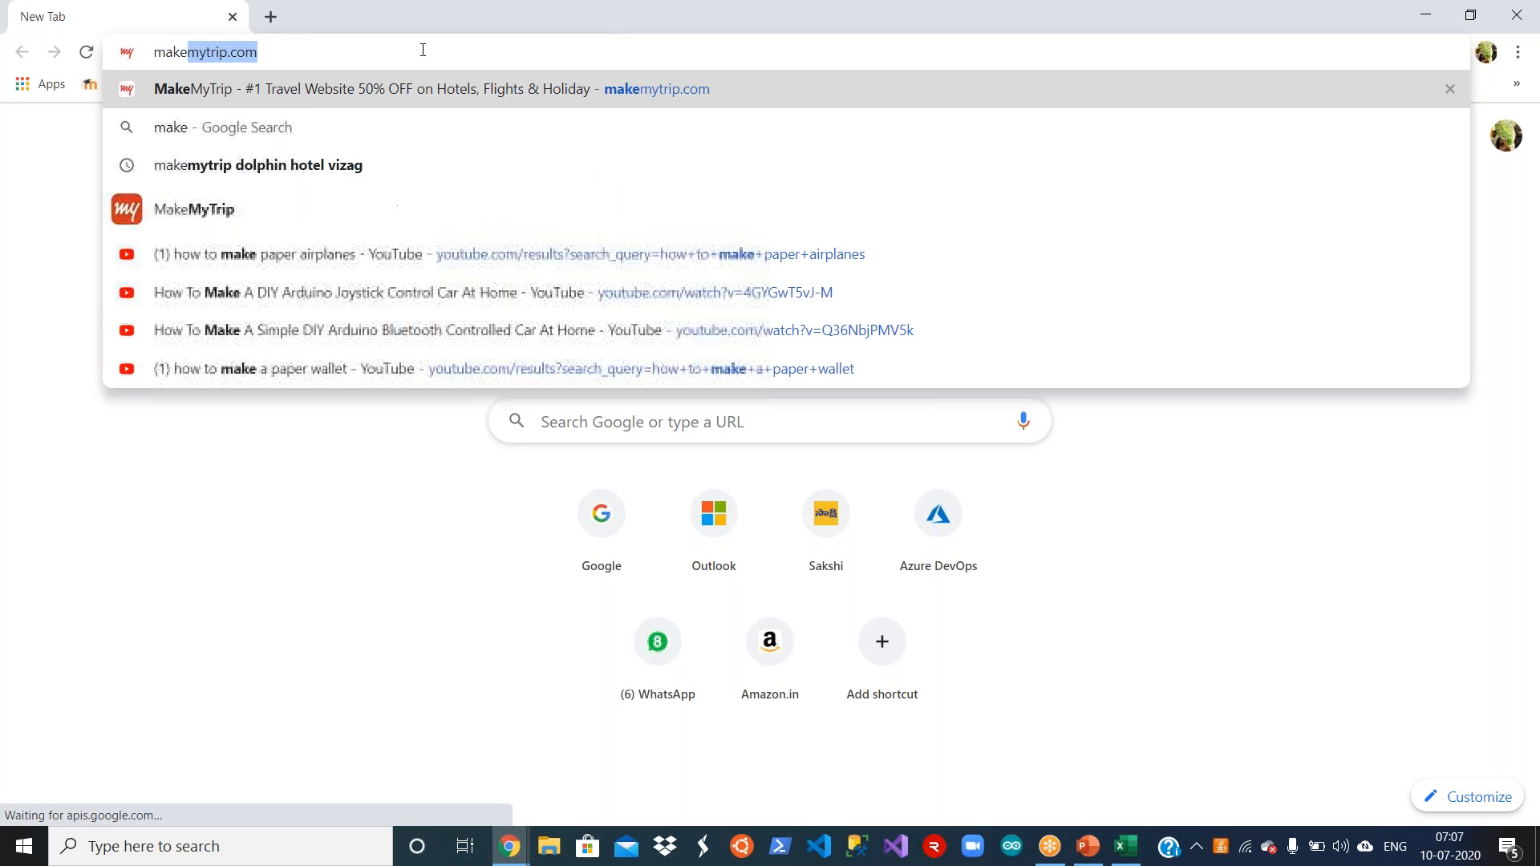
key("Return")
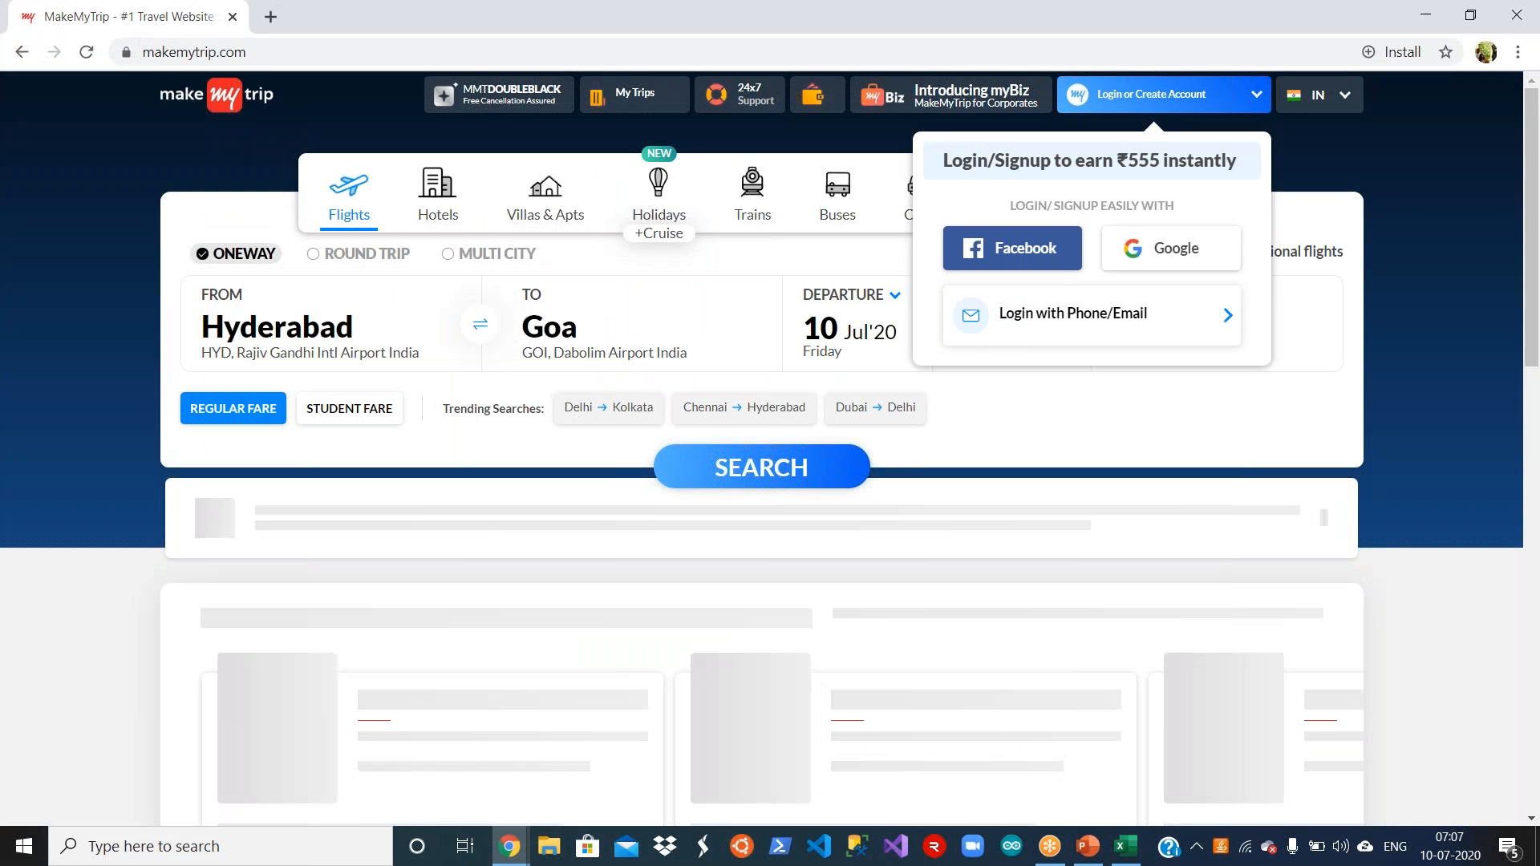
left_click(1411, 190)
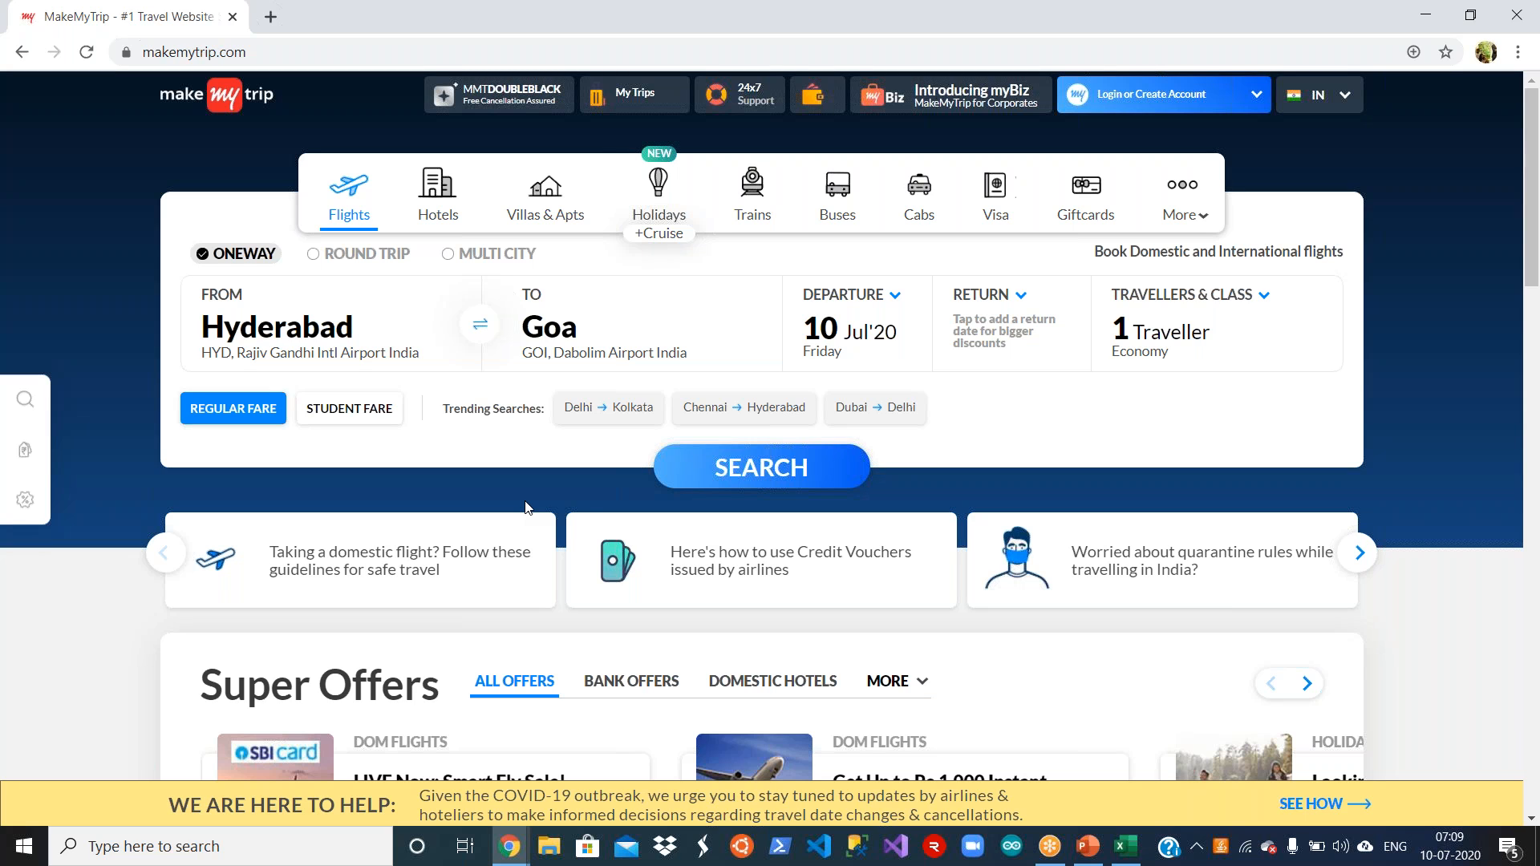
Step: Switch to the Requirements workbook in Excel and review the entries from Landing Page through API Development for Search For flights
left_click(1136, 850)
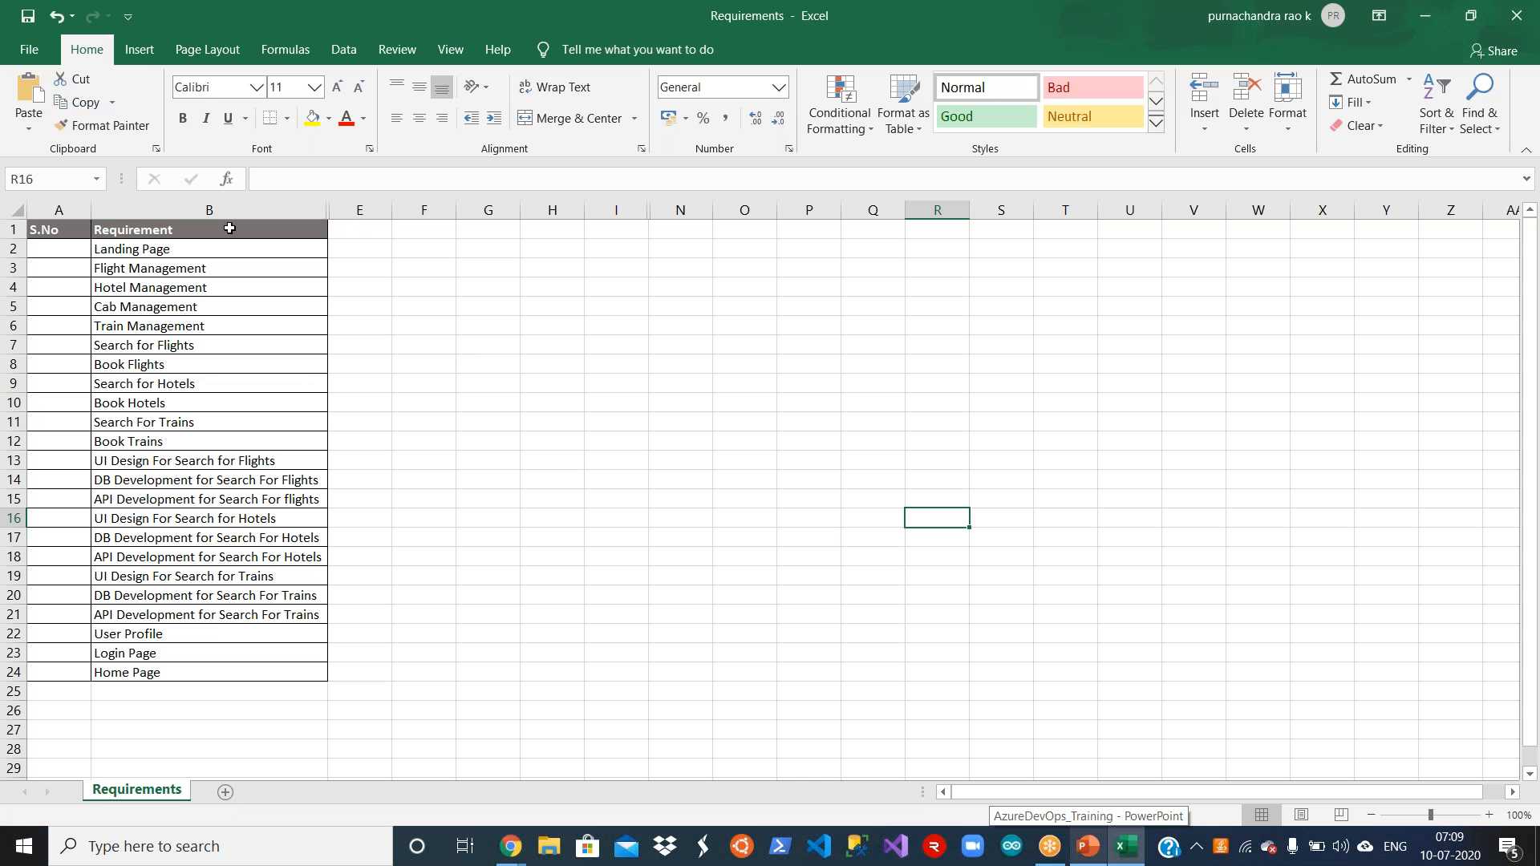
left_click(203, 247)
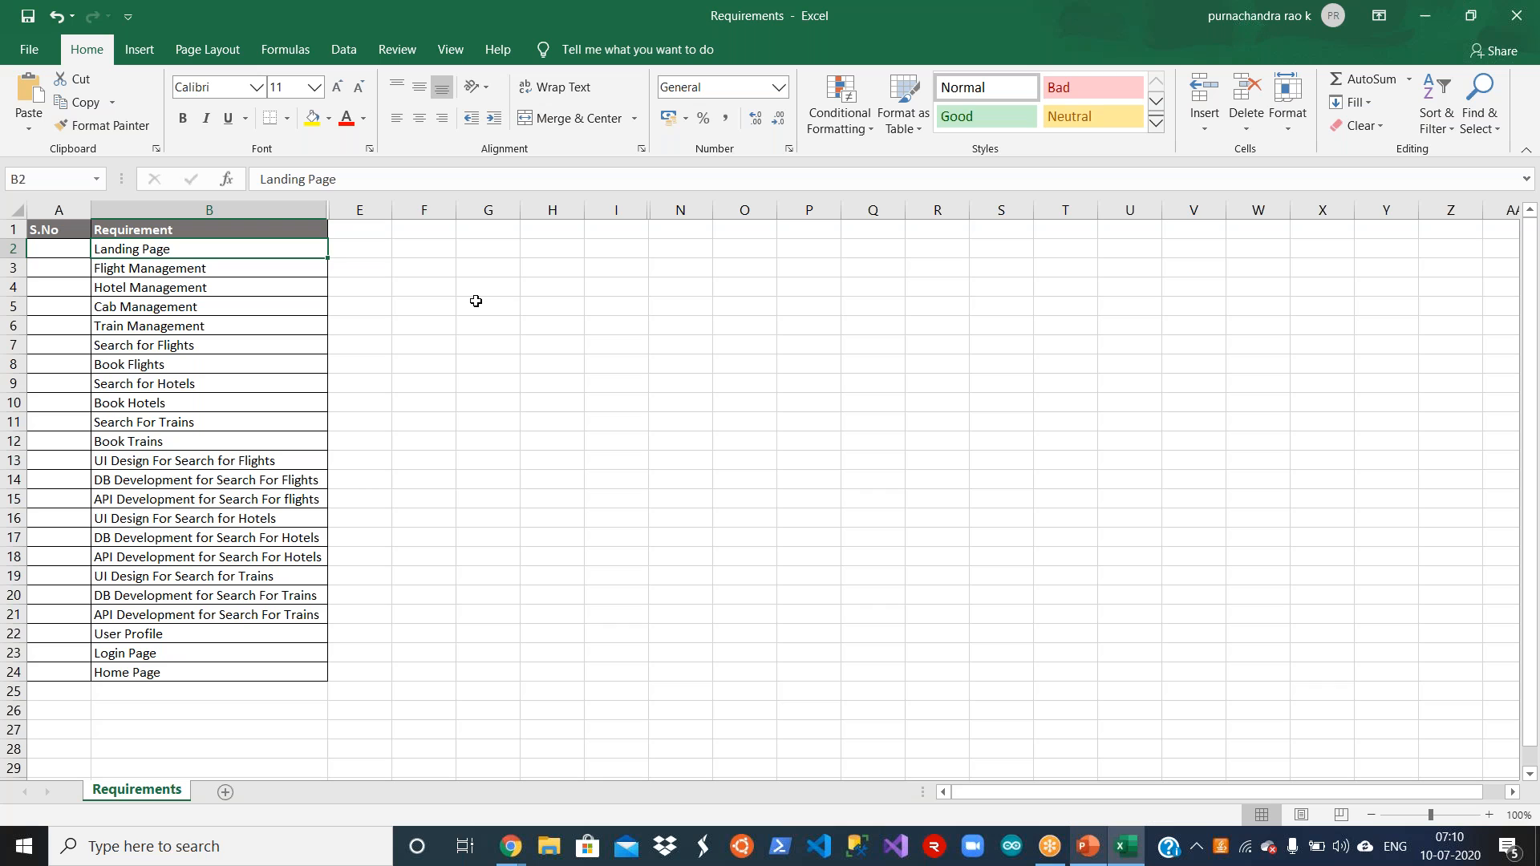
key("Down")
key("Down")
key("Down")
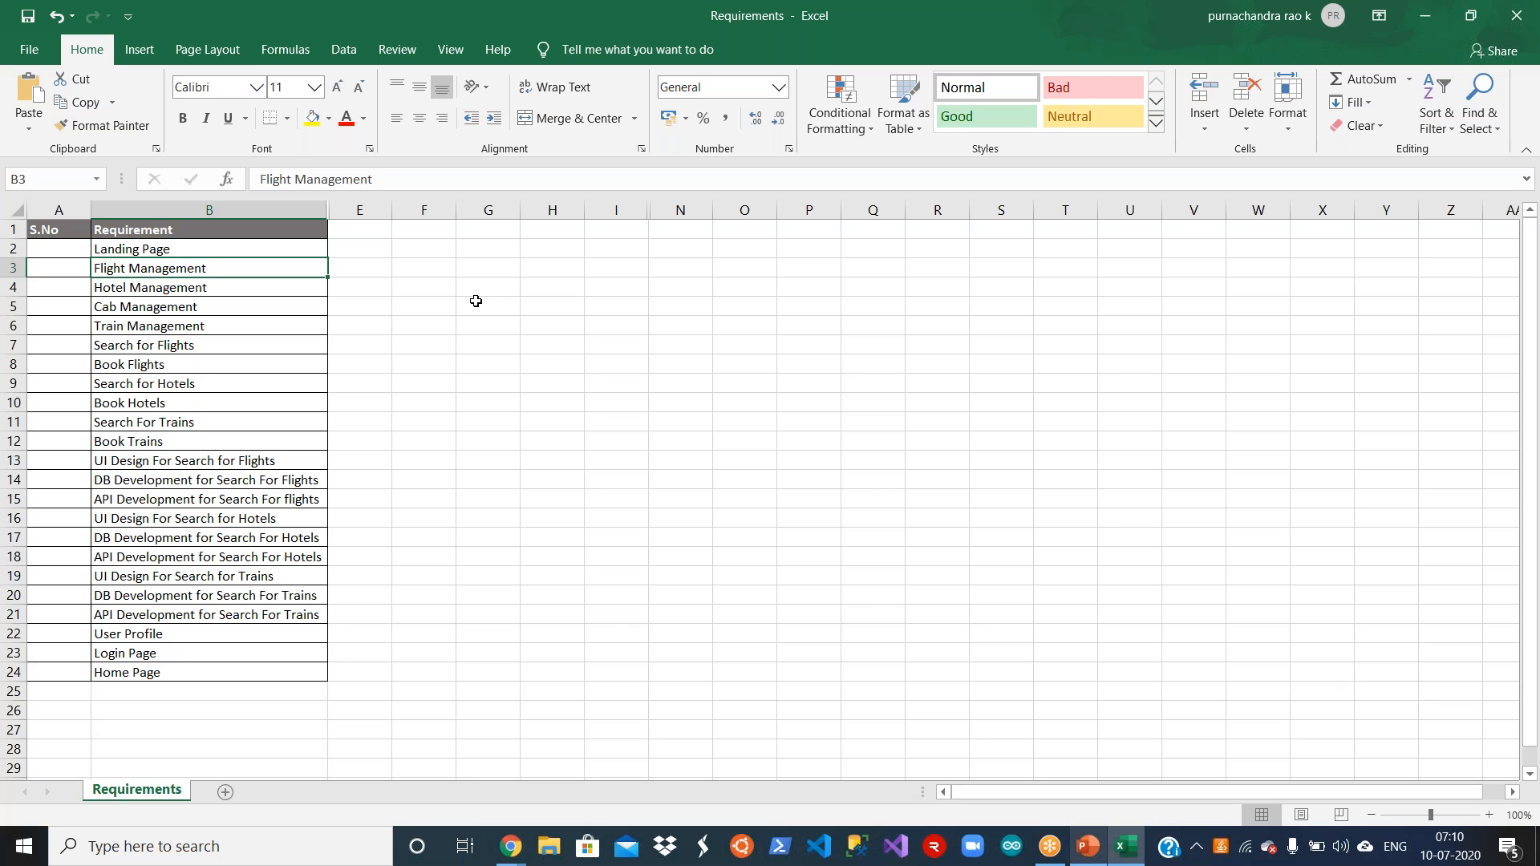
key("Down")
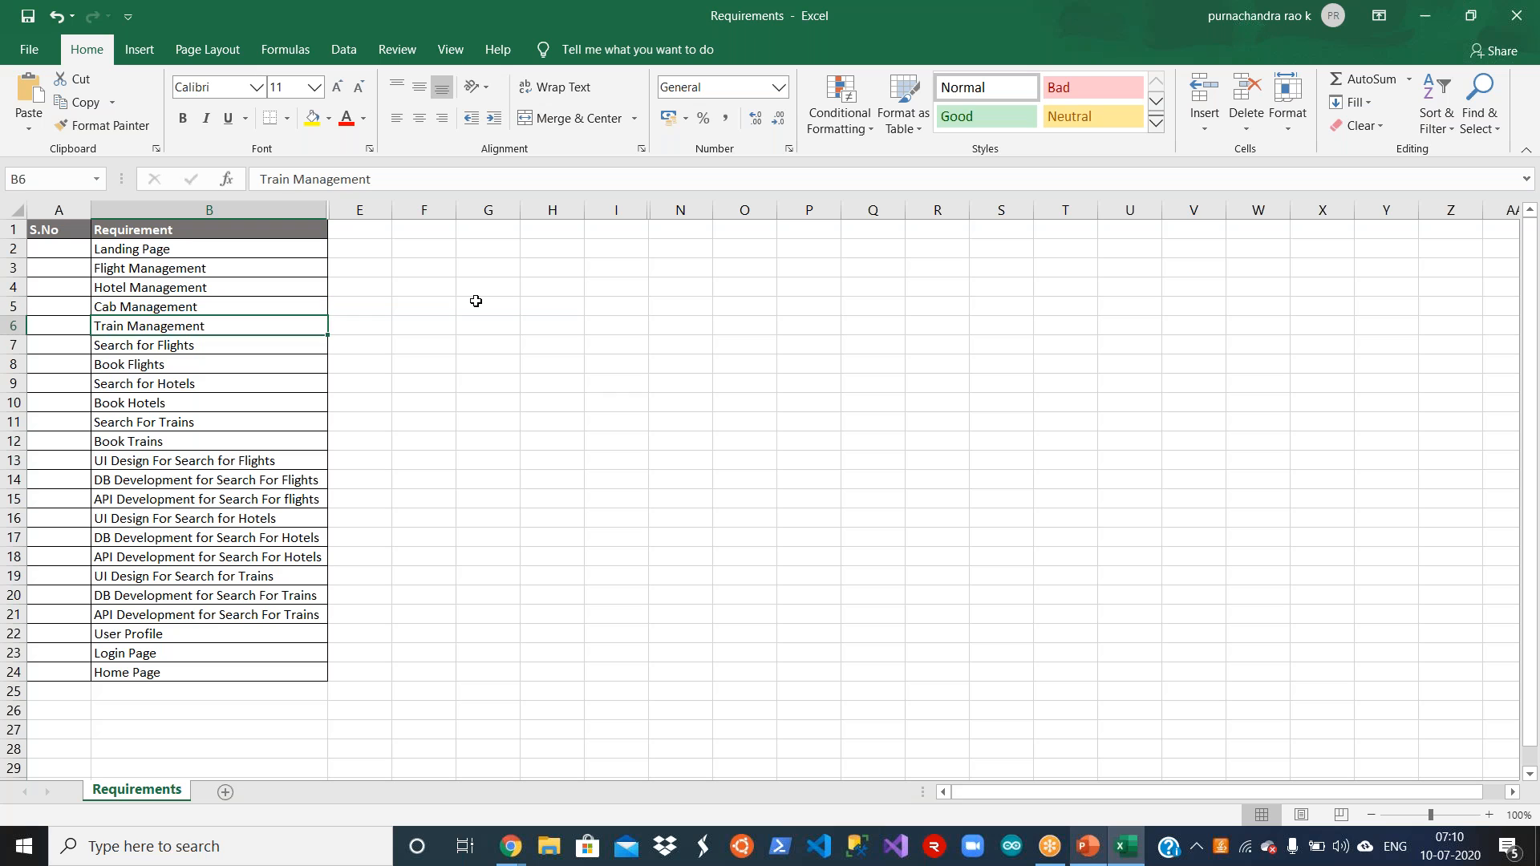
key("Down")
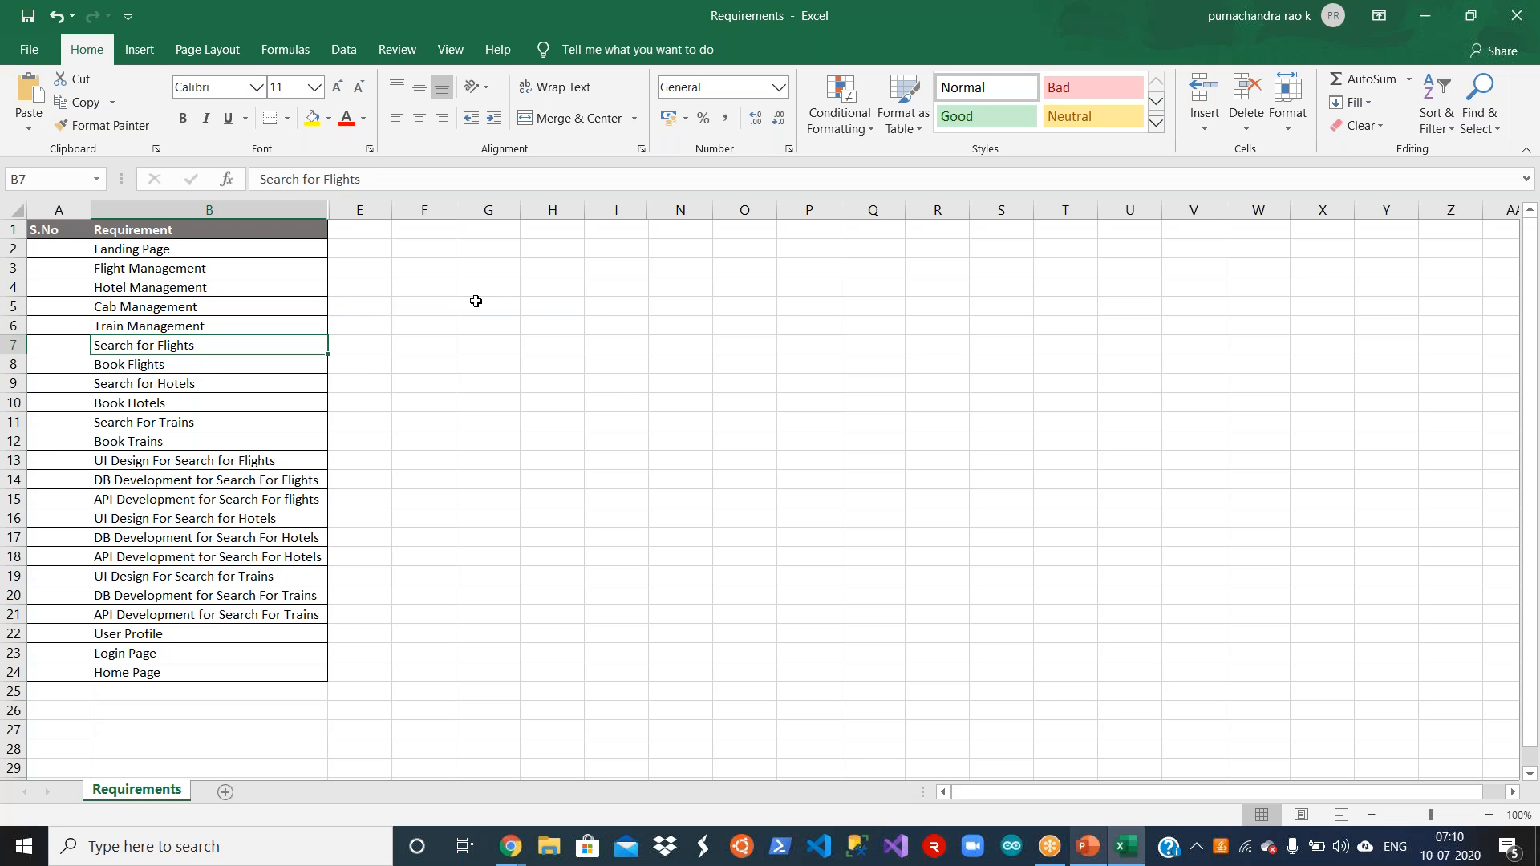
key("Down")
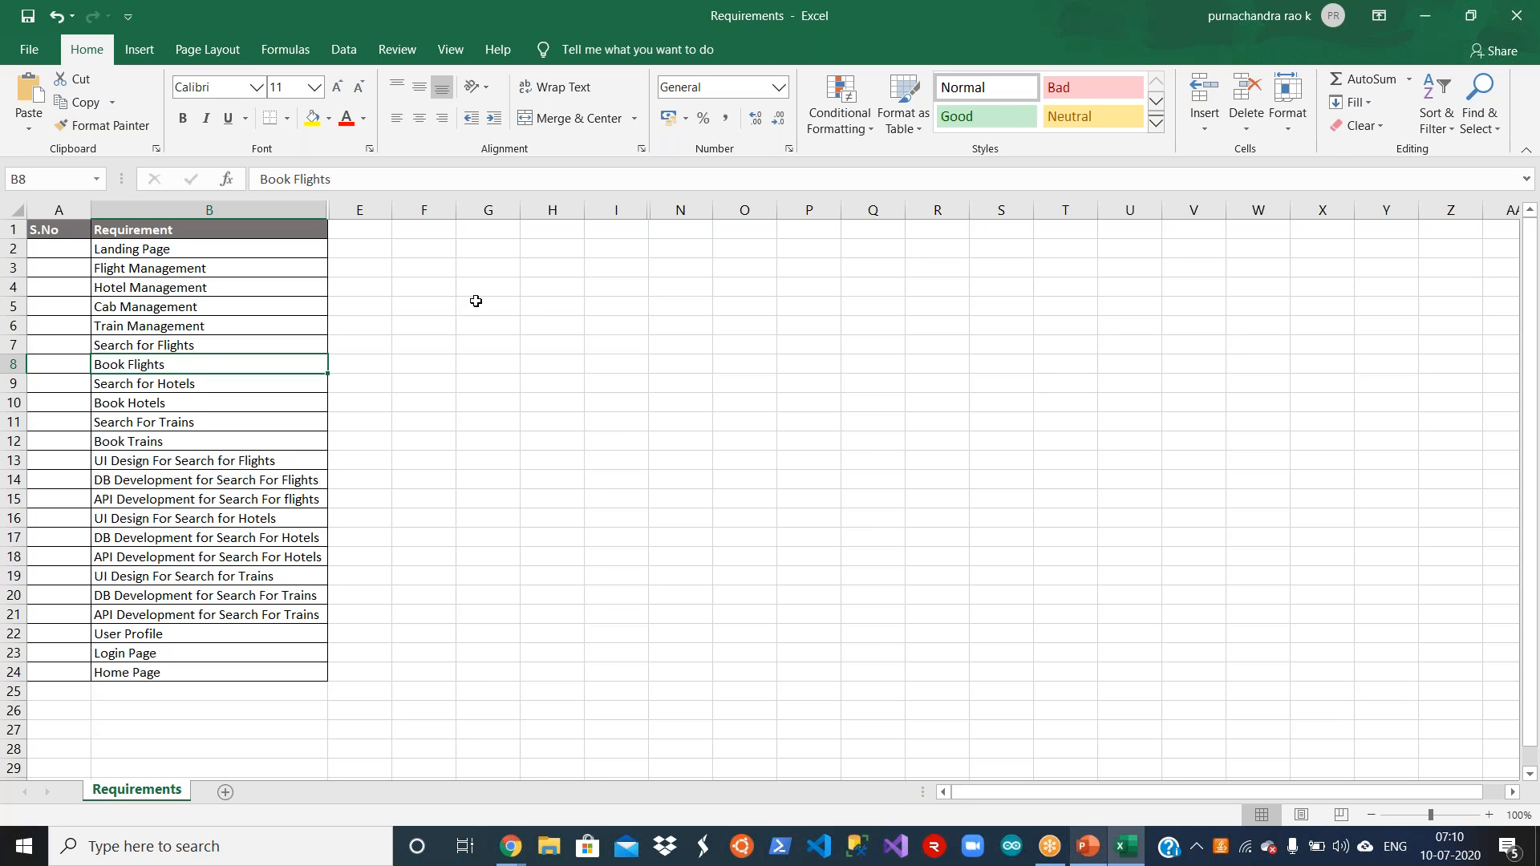
key("Down")
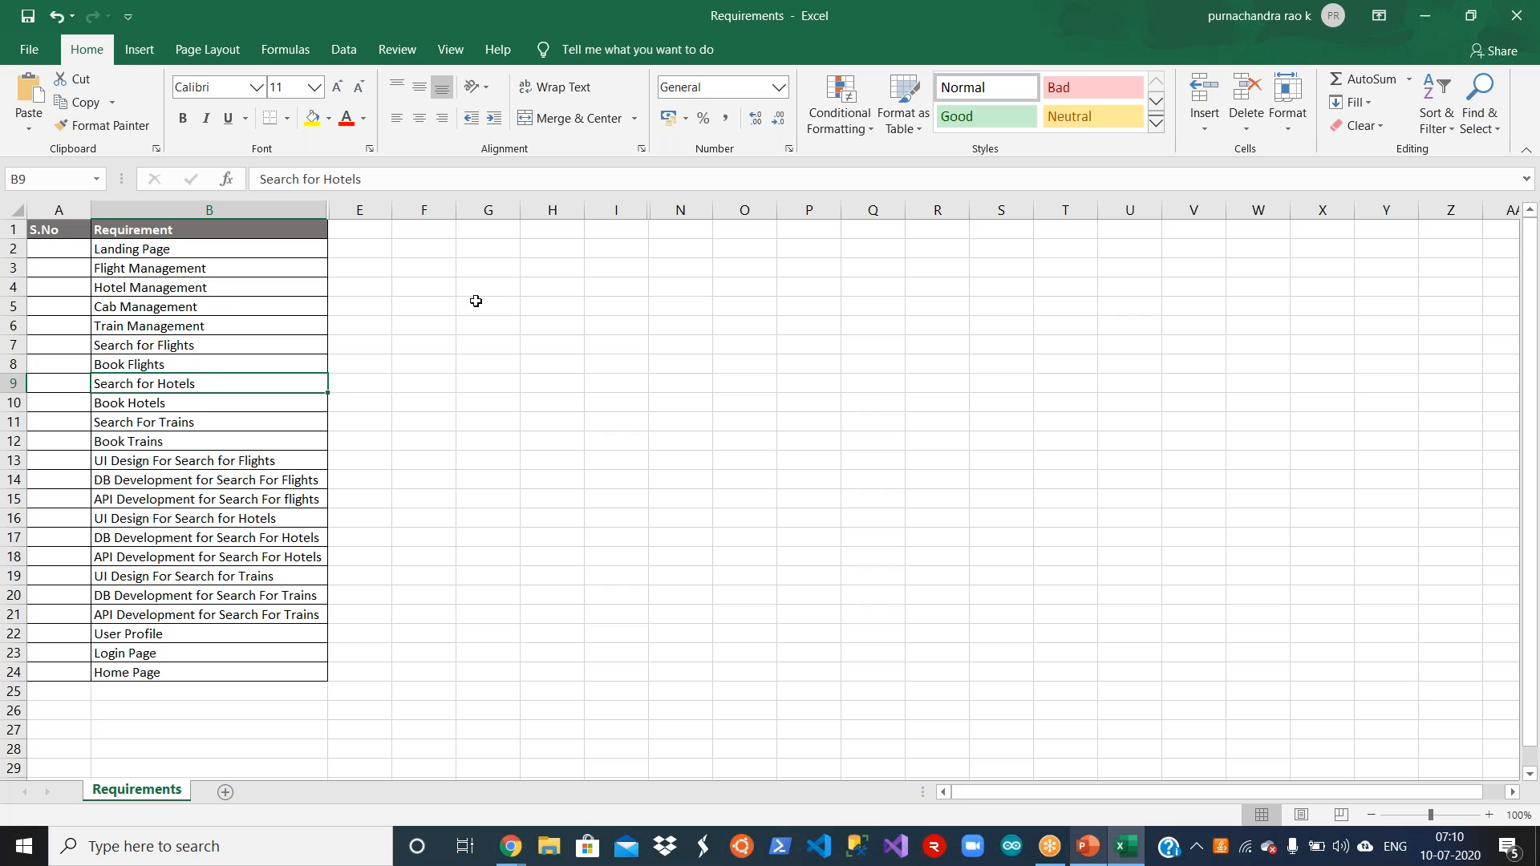
key("Down")
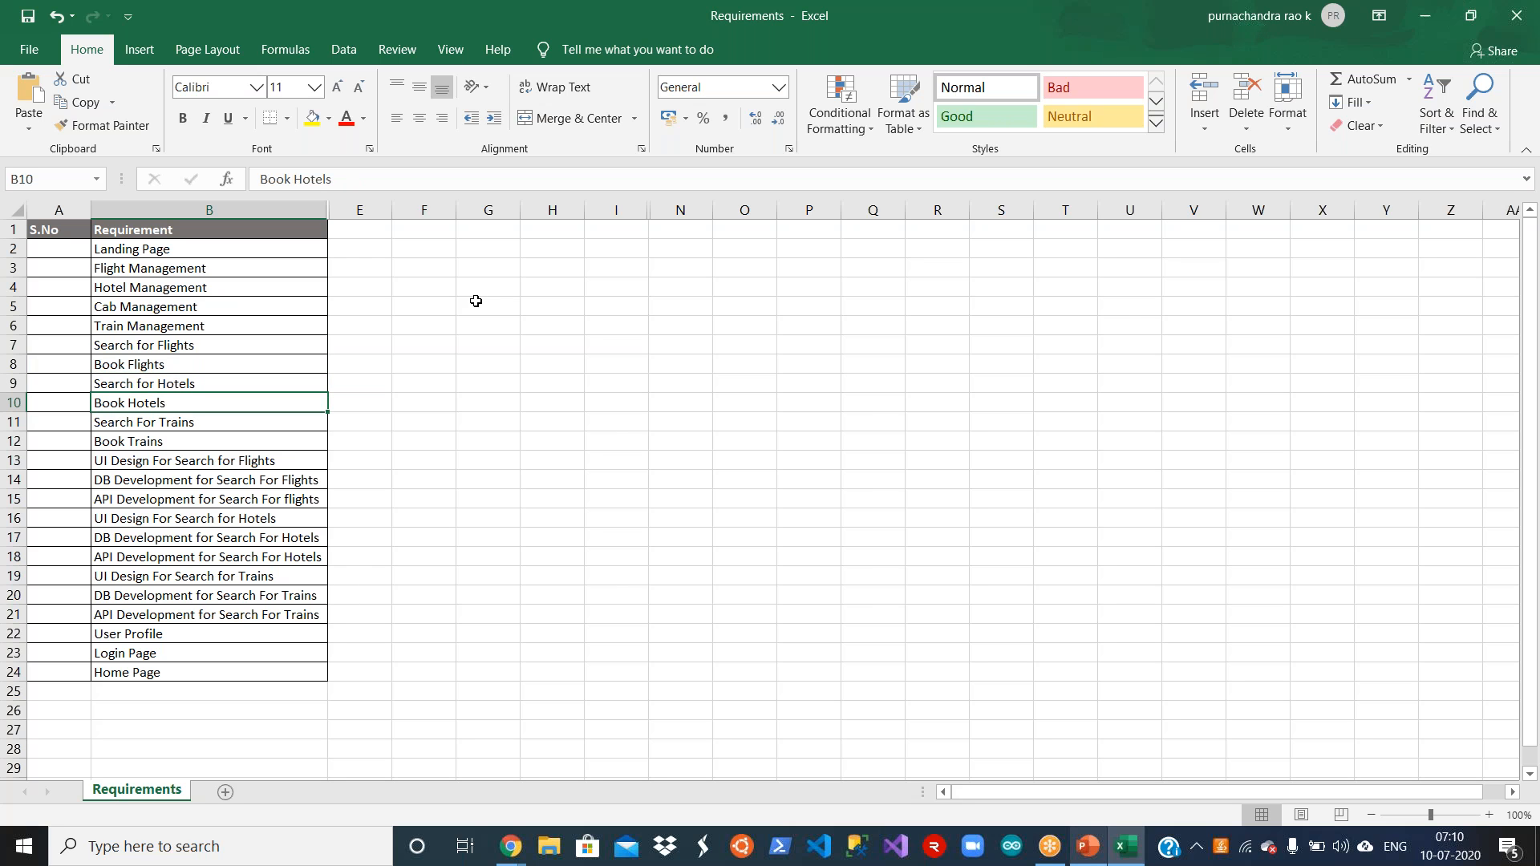
key("Down")
key("Down")
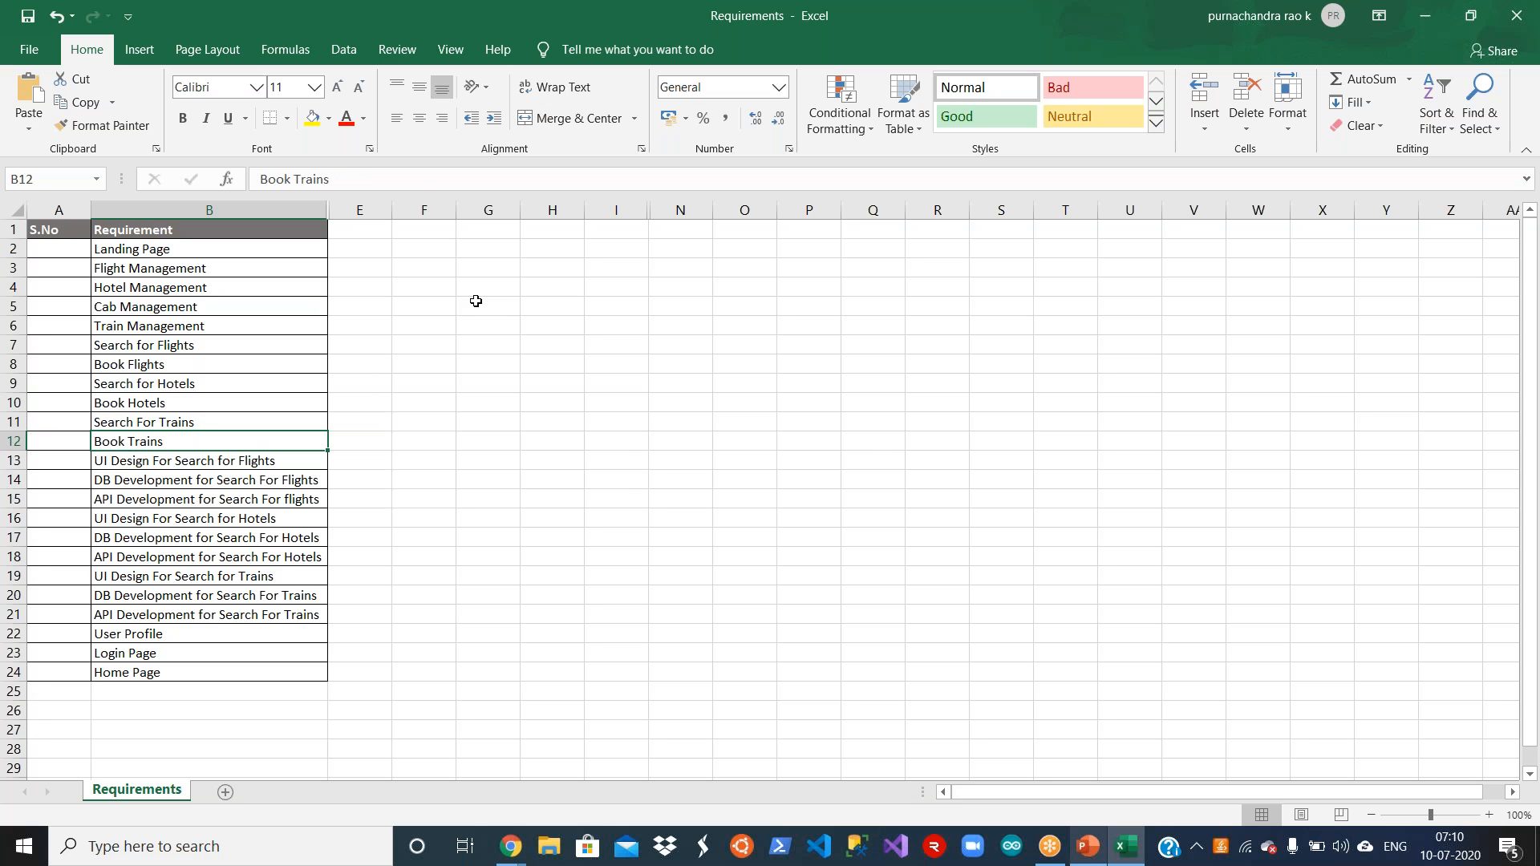
key("Down")
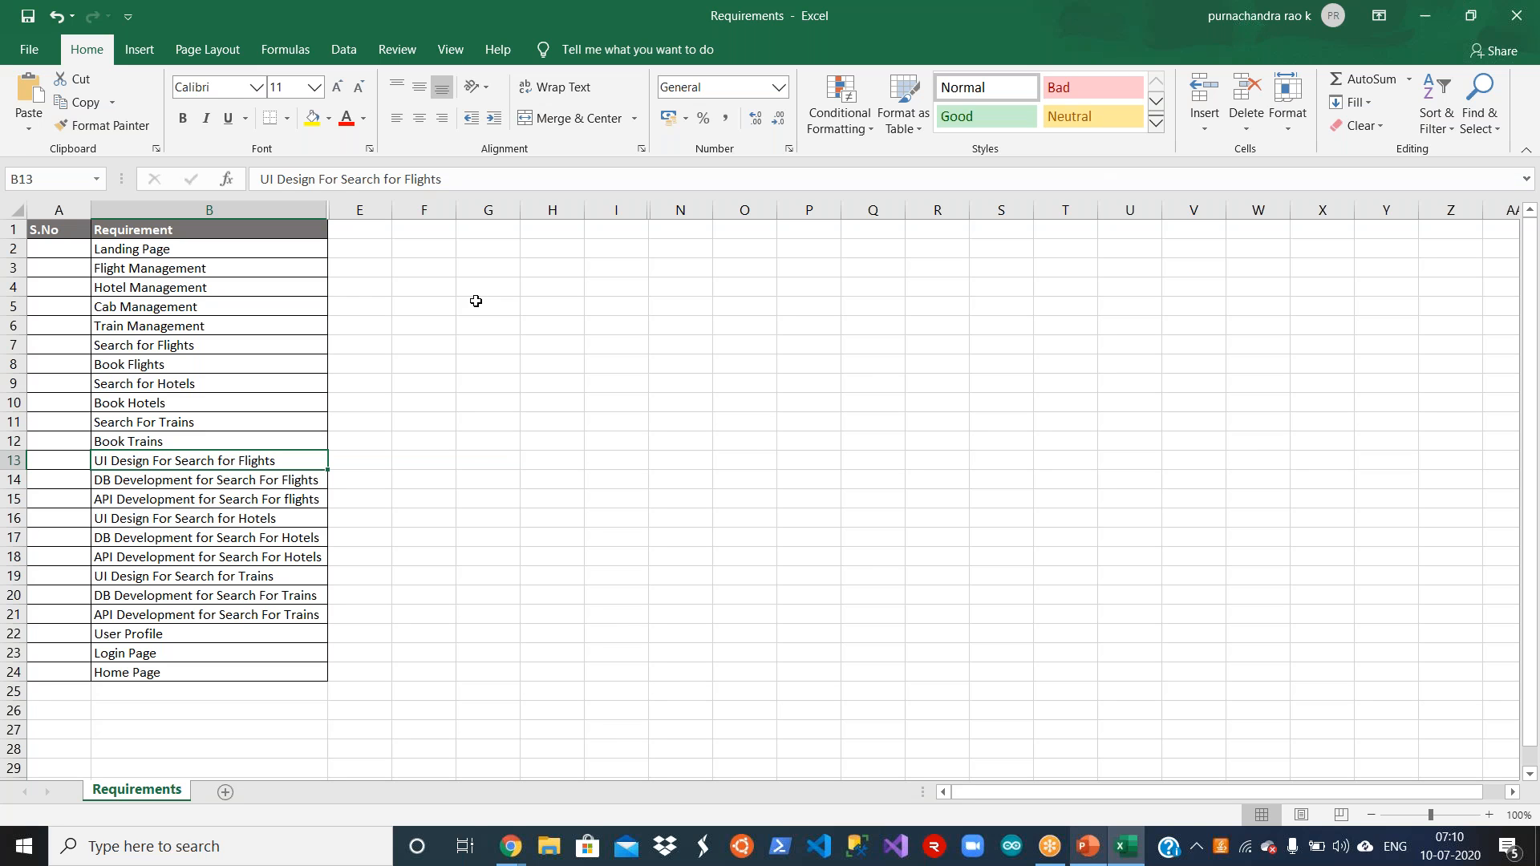
key("Down")
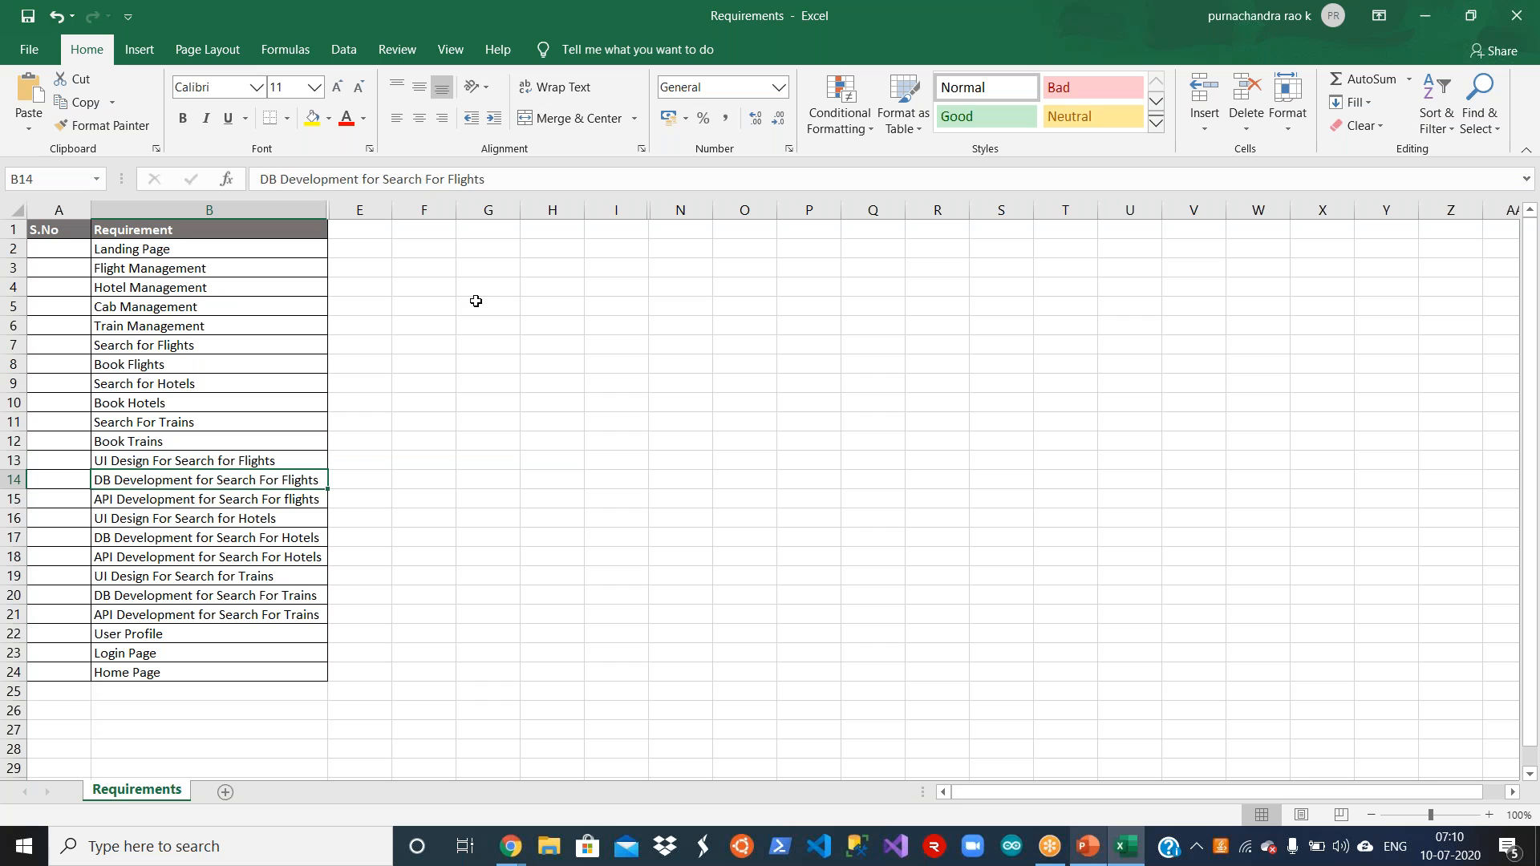
key("Down")
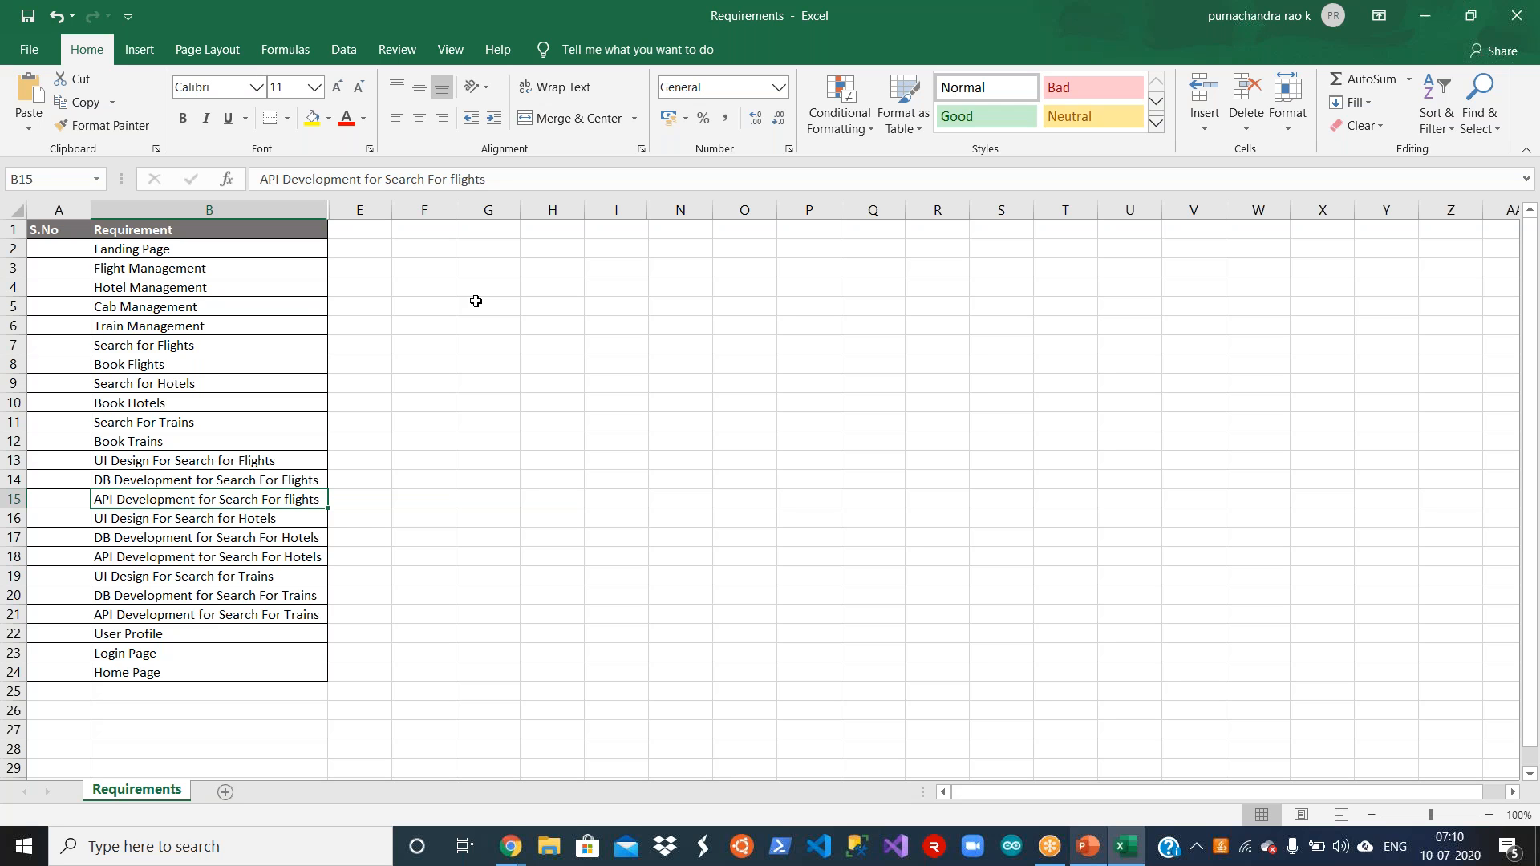
Step: Review the flight search and booking requirements, plus the User Profile, Login Page and Home Page entries
left_click(163, 363)
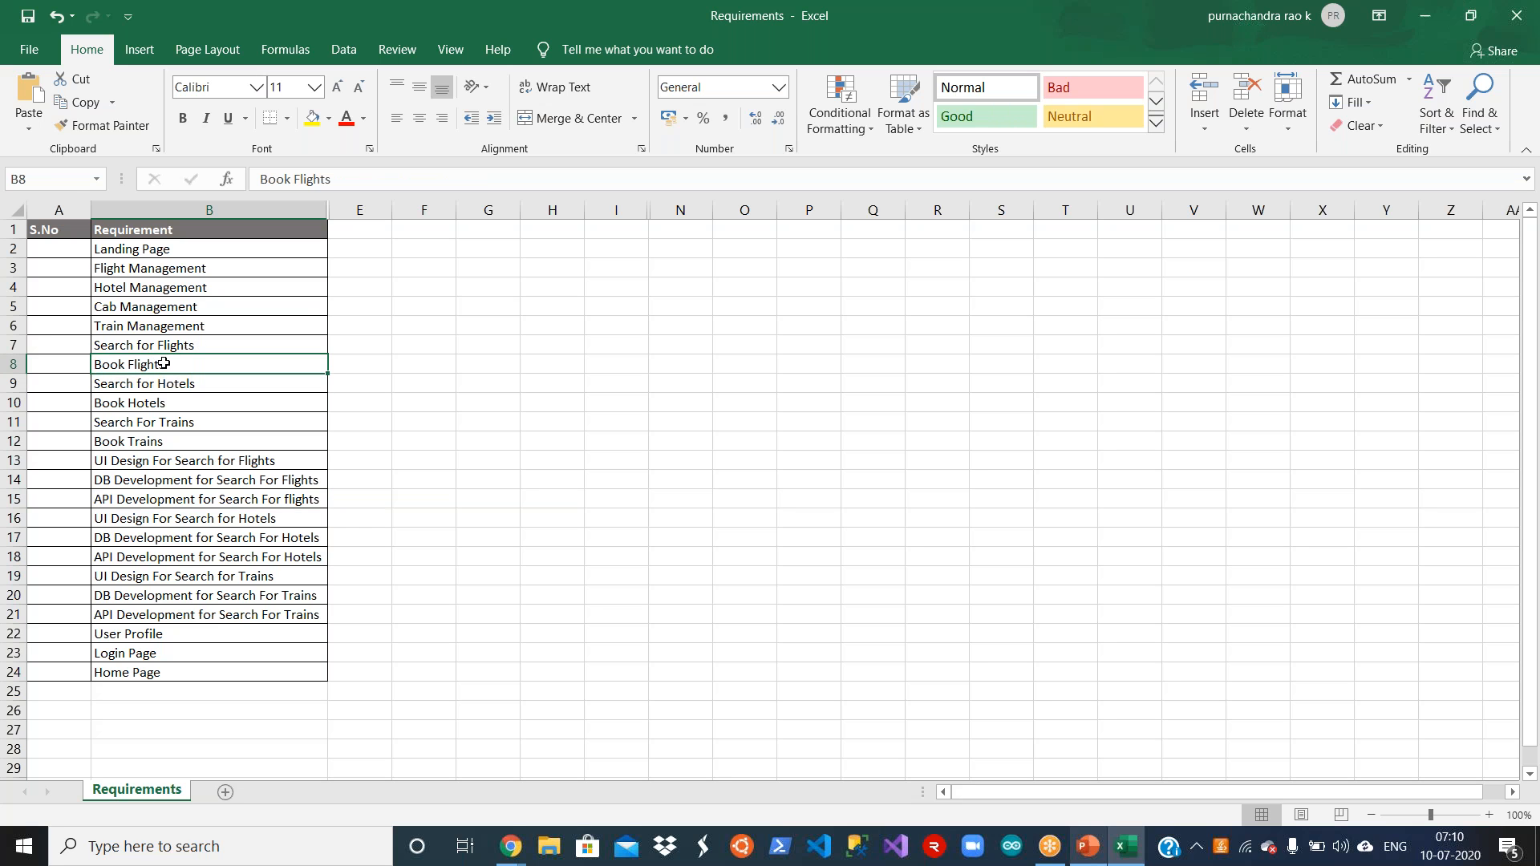
left_click(209, 345)
left_click(209, 365)
left_click(200, 634)
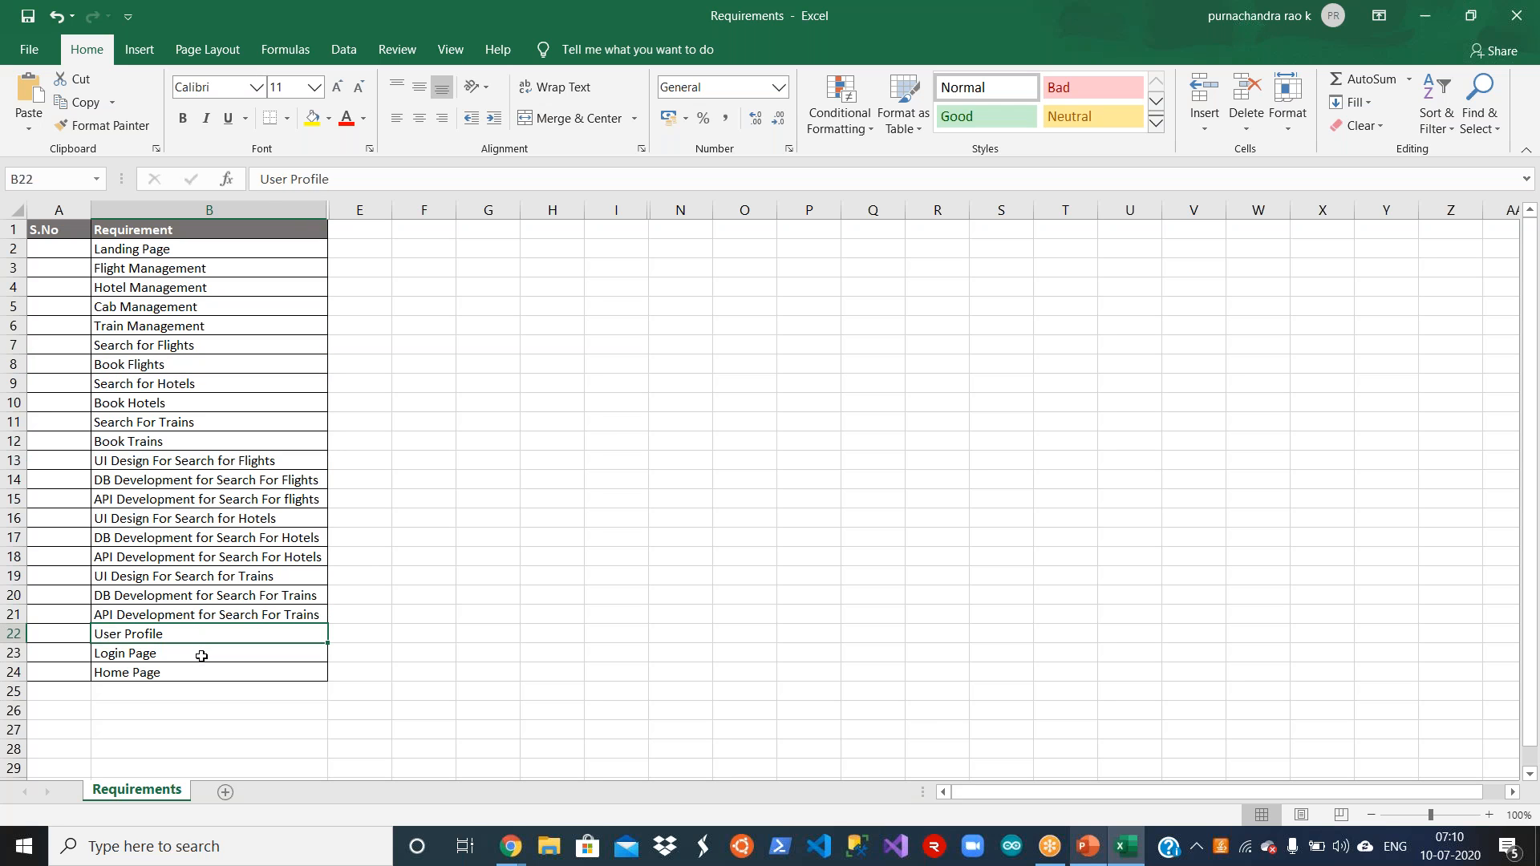
left_click(201, 656)
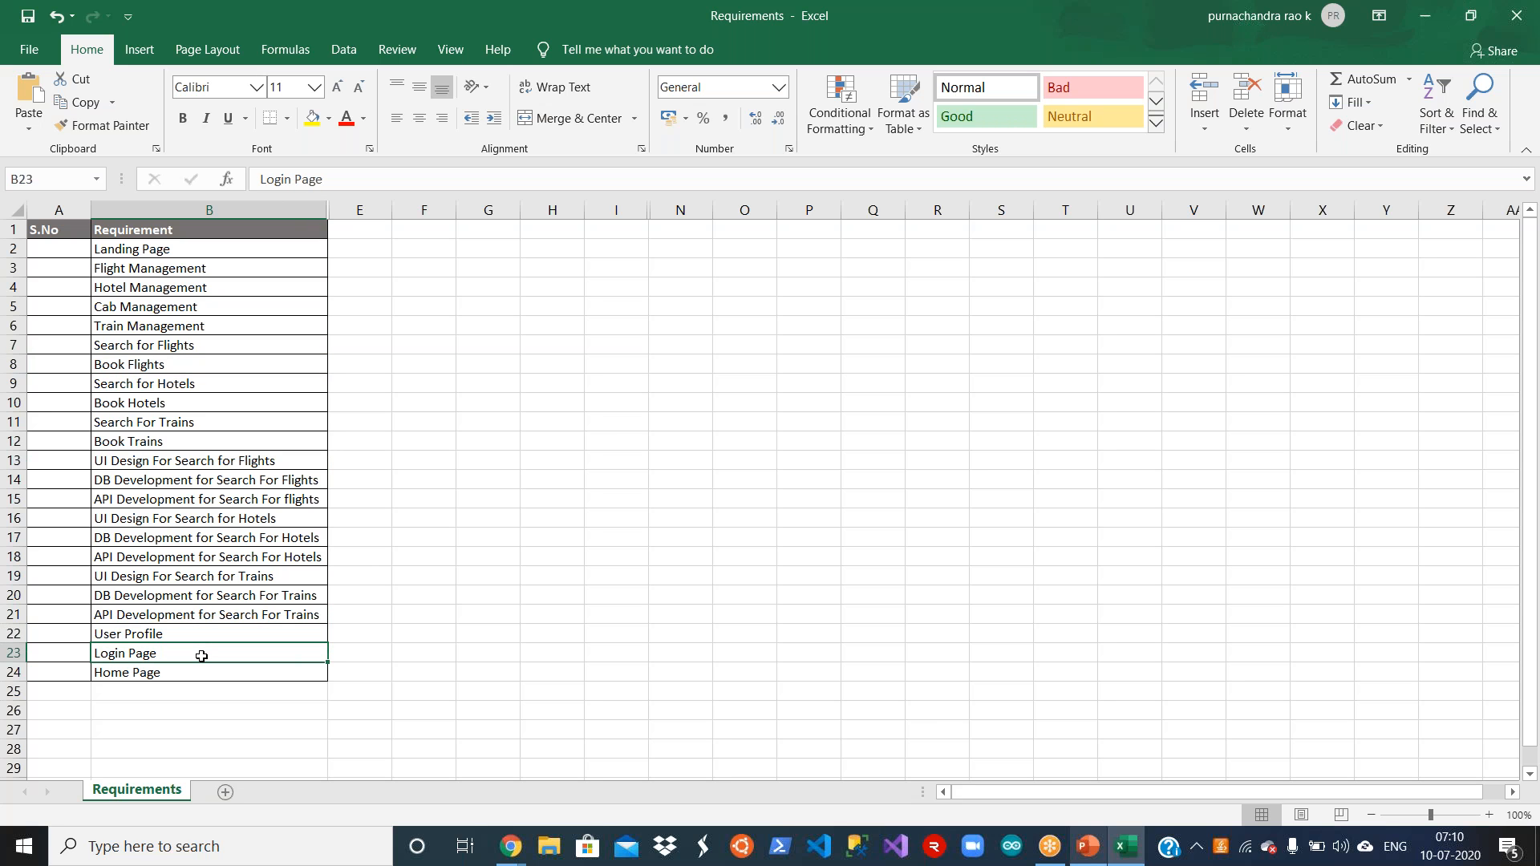
left_click(201, 684)
left_click(219, 673)
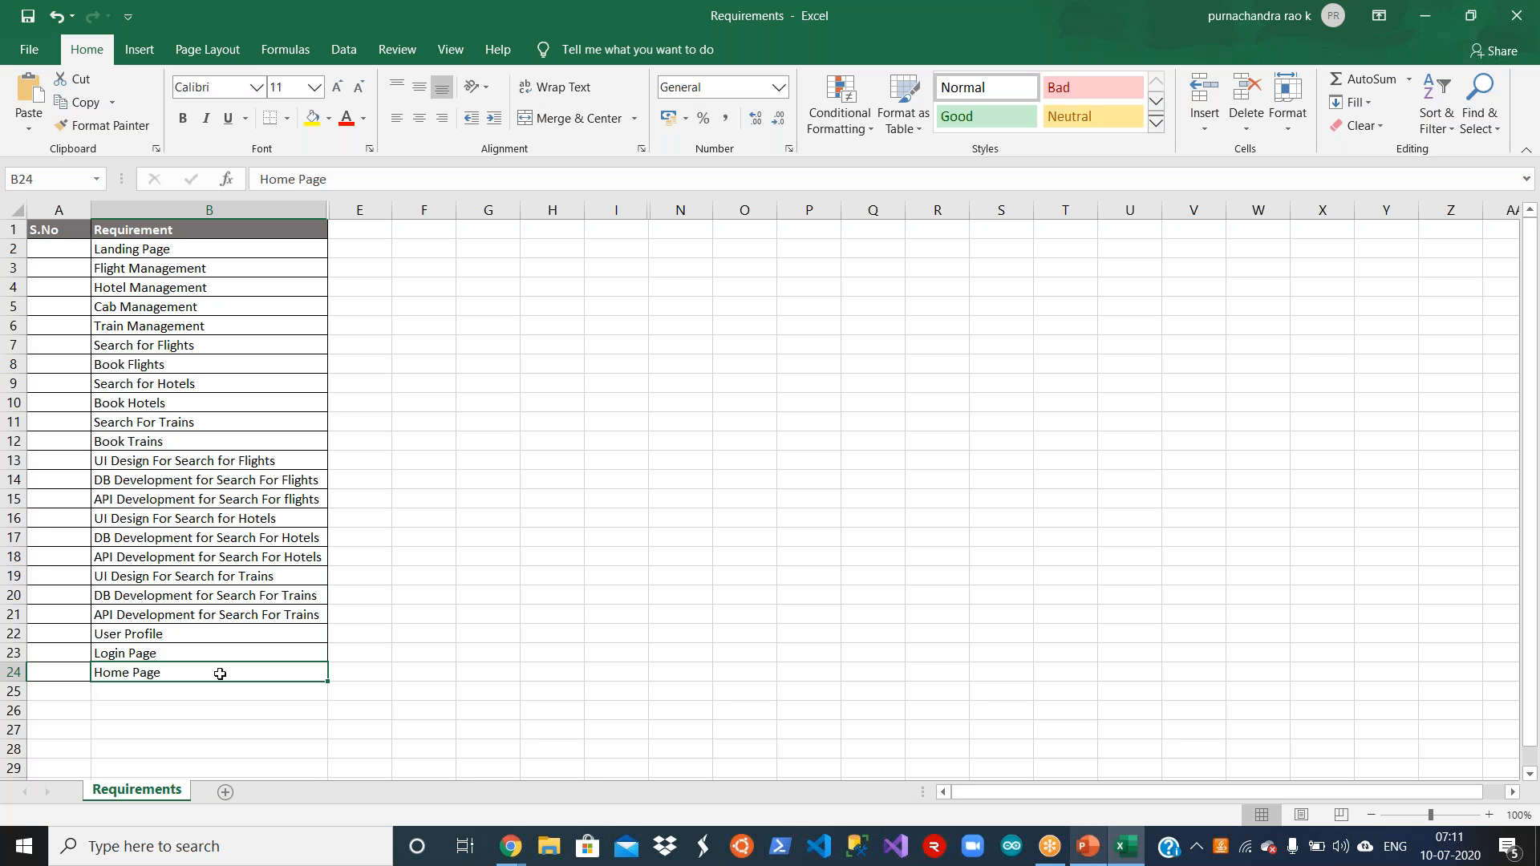
left_click(377, 233)
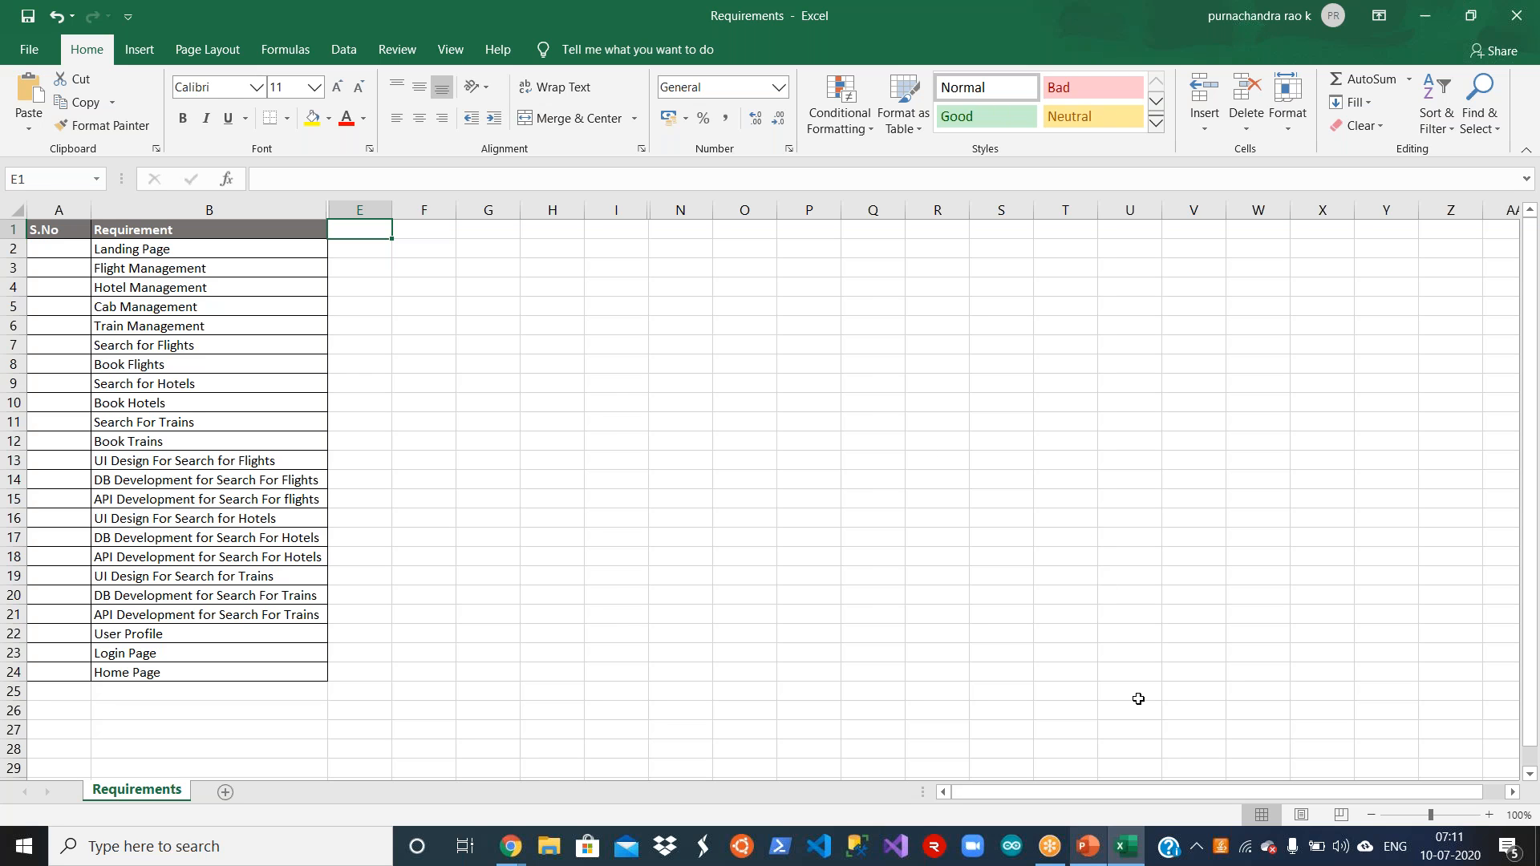
Step: Switch to Chrome, load dev.azure.com in a new tab and open the OnlineTravel organization's Online Travel Booking App project
left_click(1126, 846)
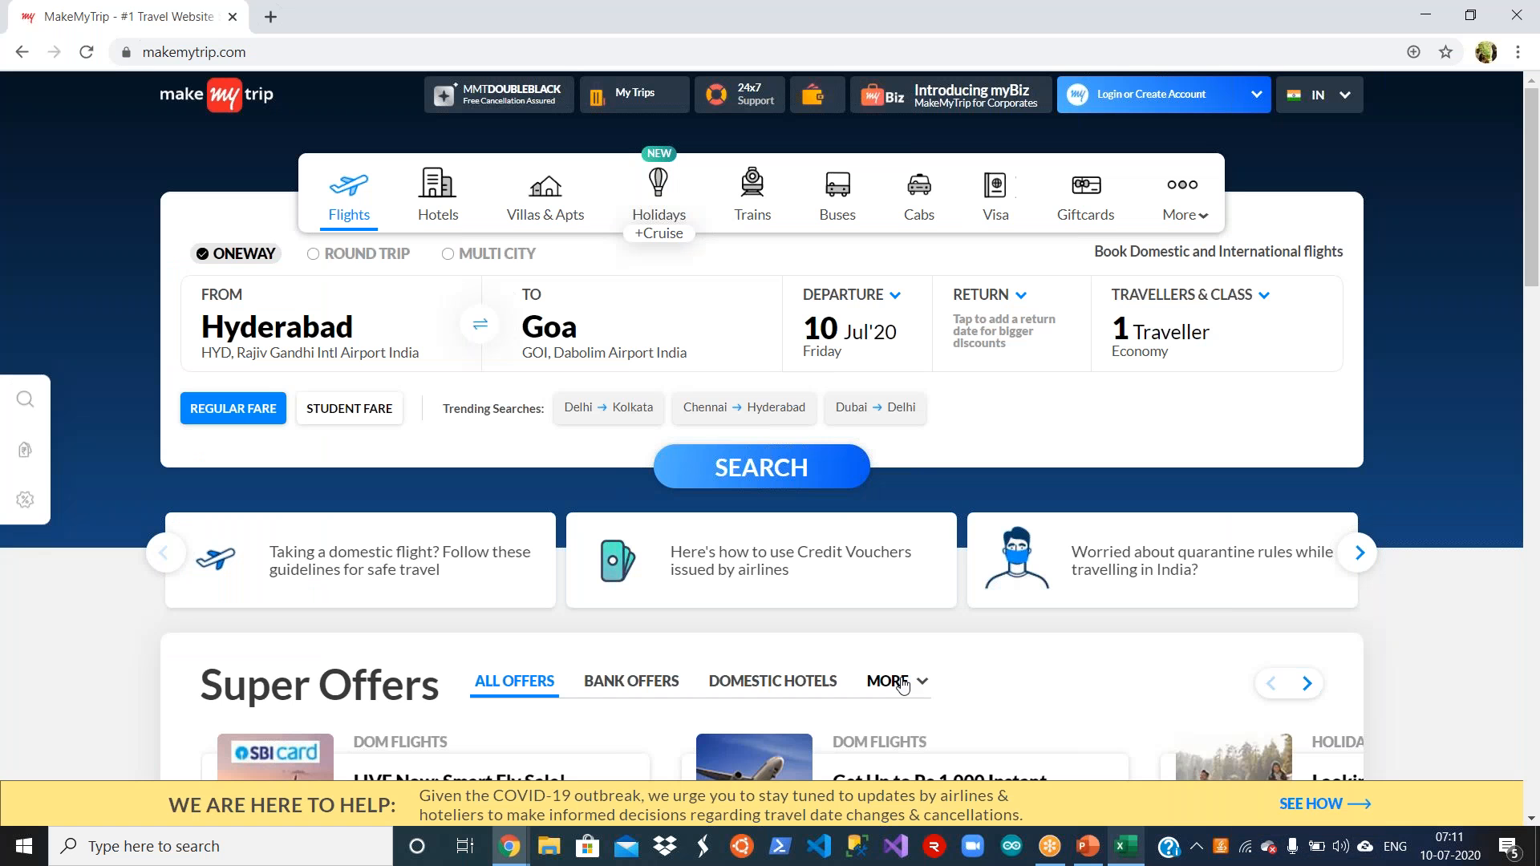
left_click(270, 16)
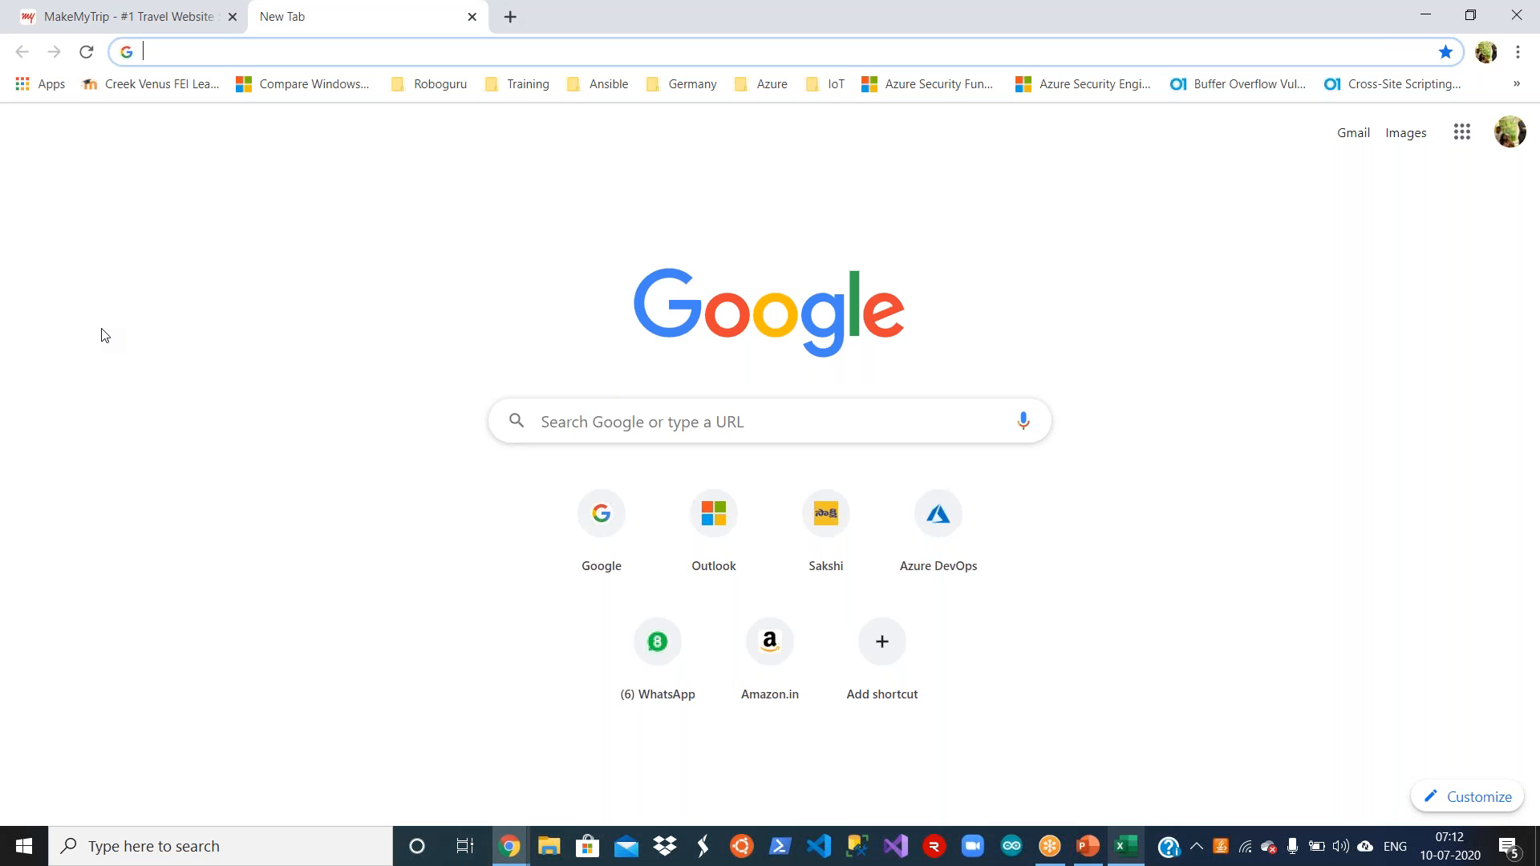
type("de")
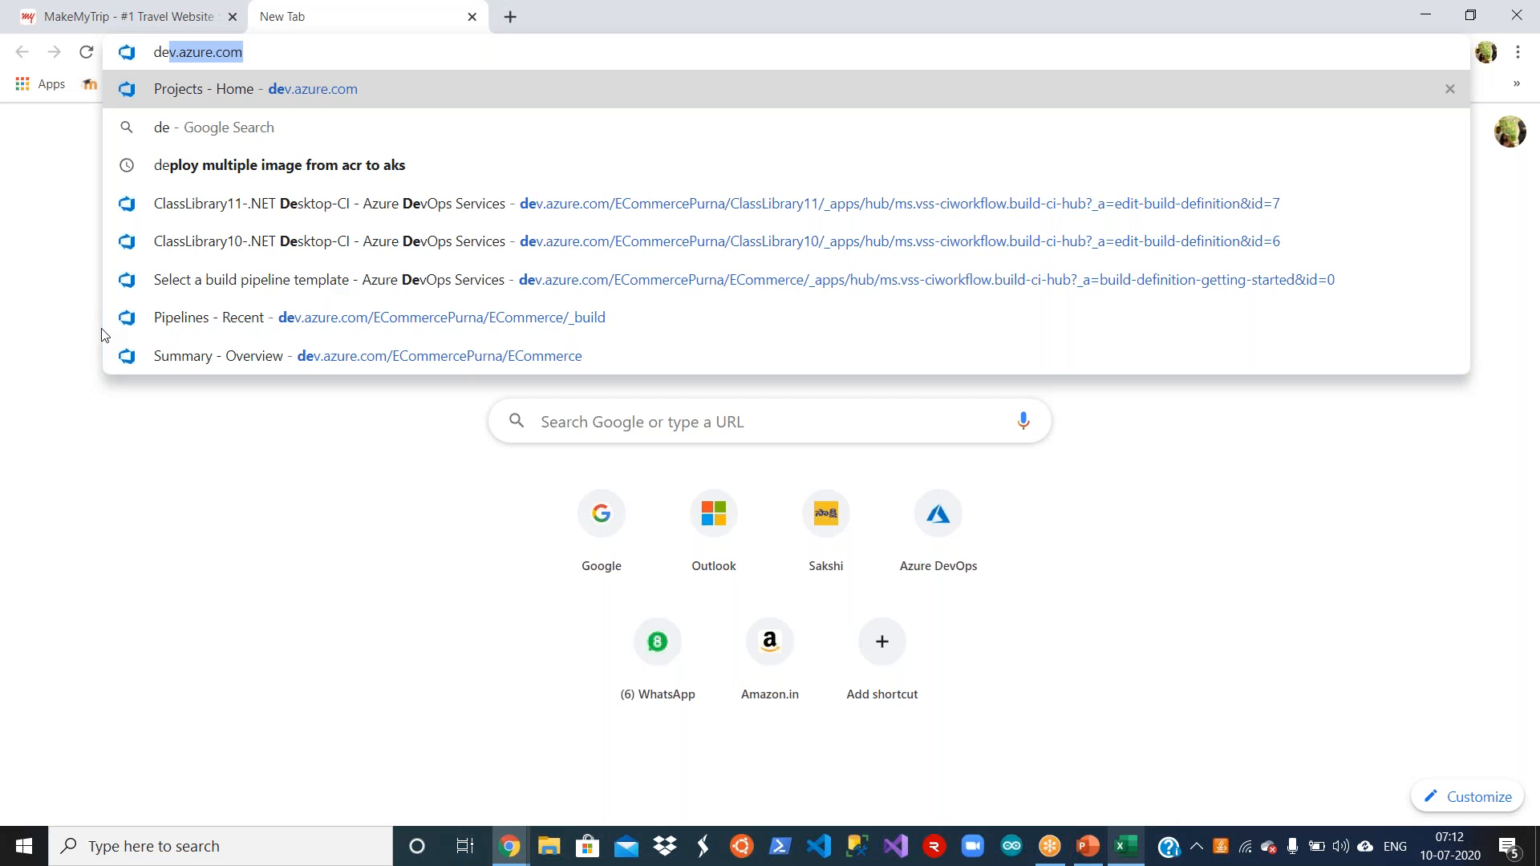
key("Return")
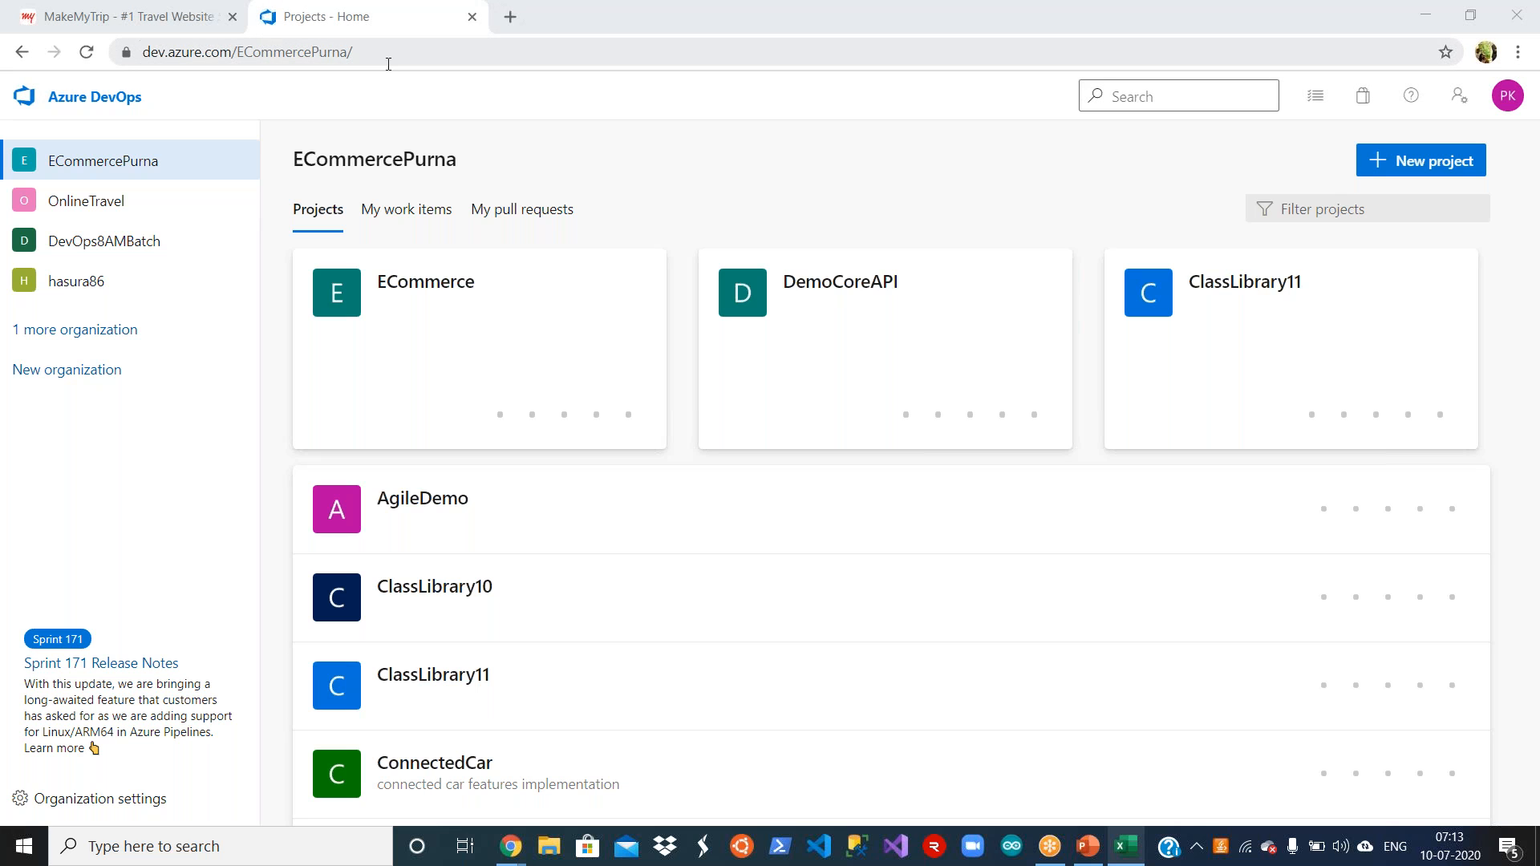
left_click(111, 211)
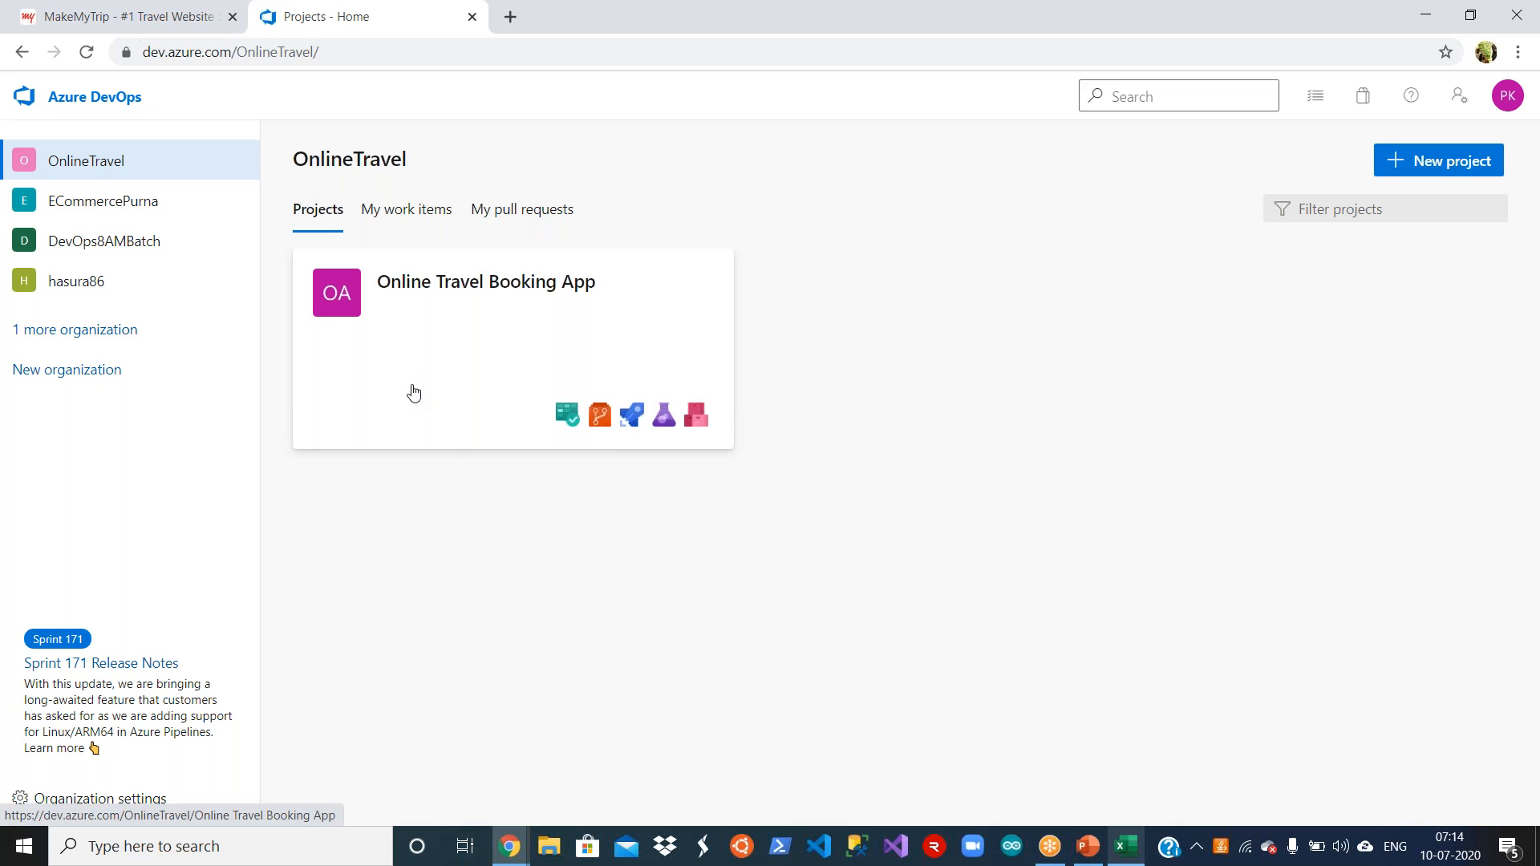
left_click(648, 305)
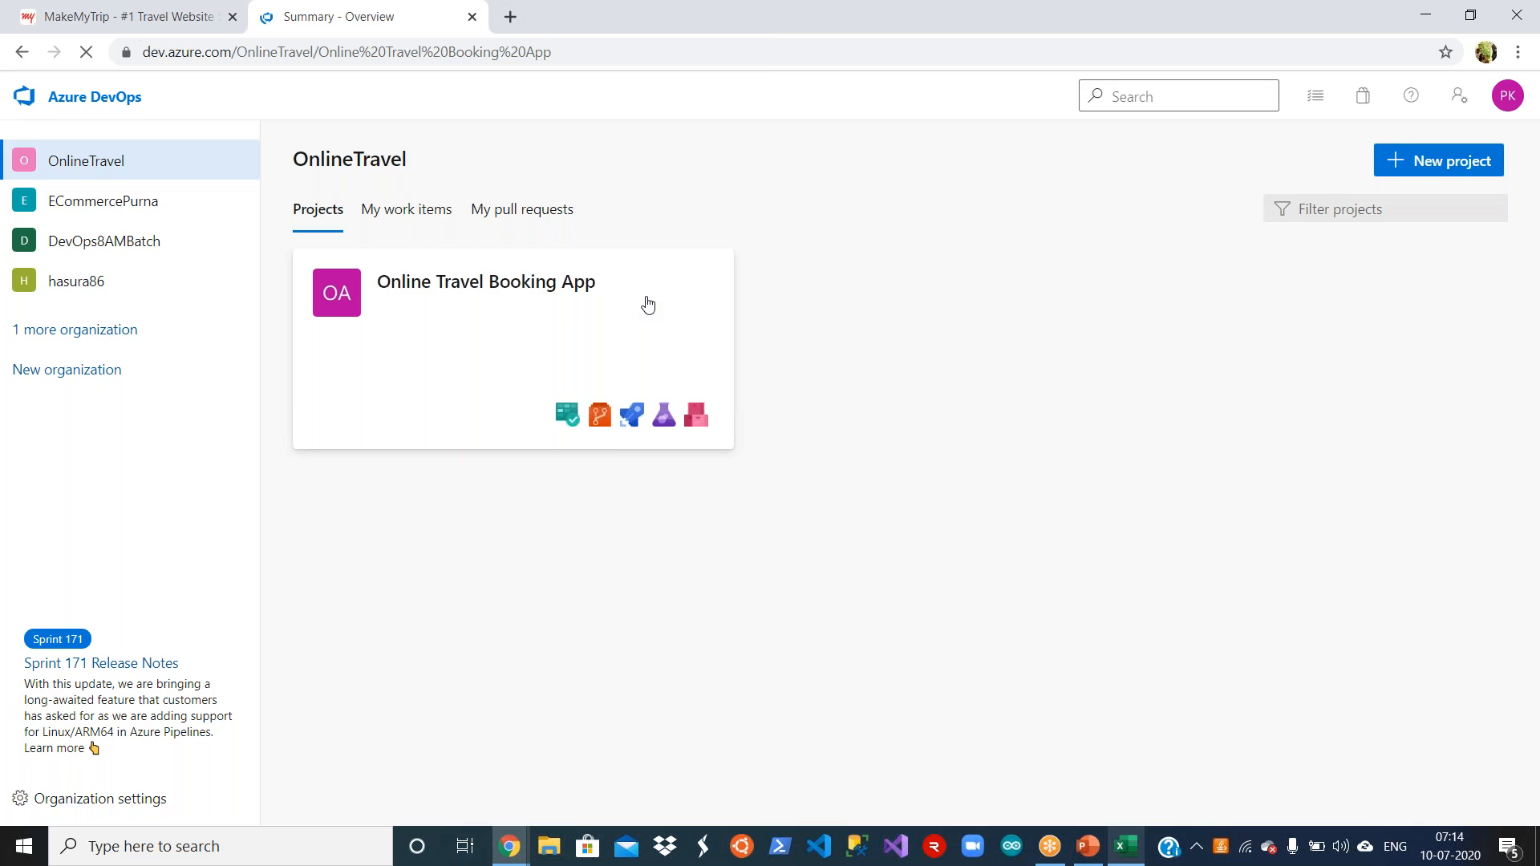
Step: Open the project's work items and look through the types offered for a new work item
mouse_move(141, 377)
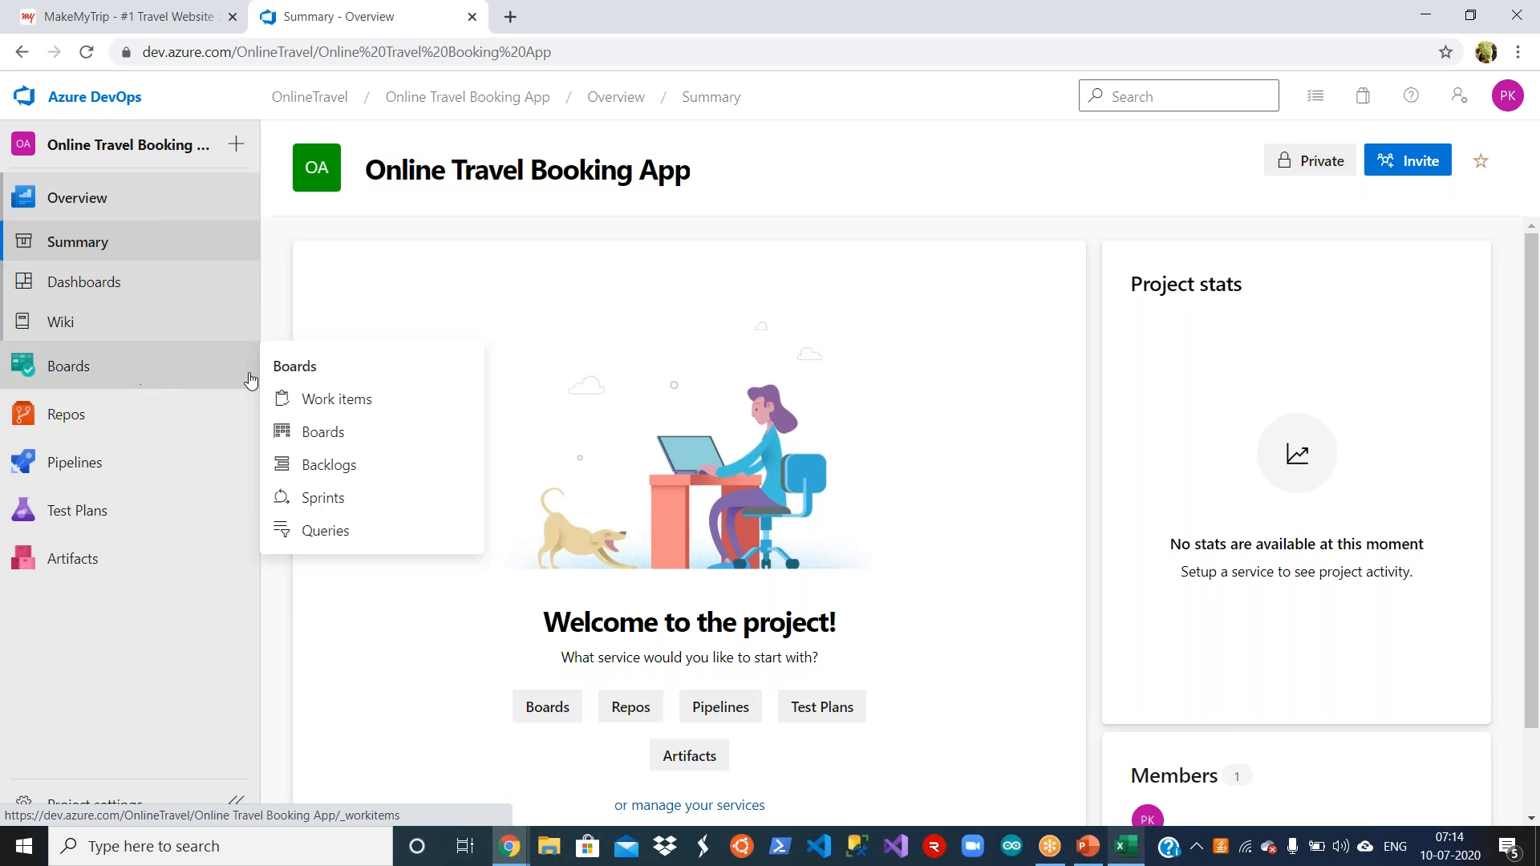
left_click(321, 401)
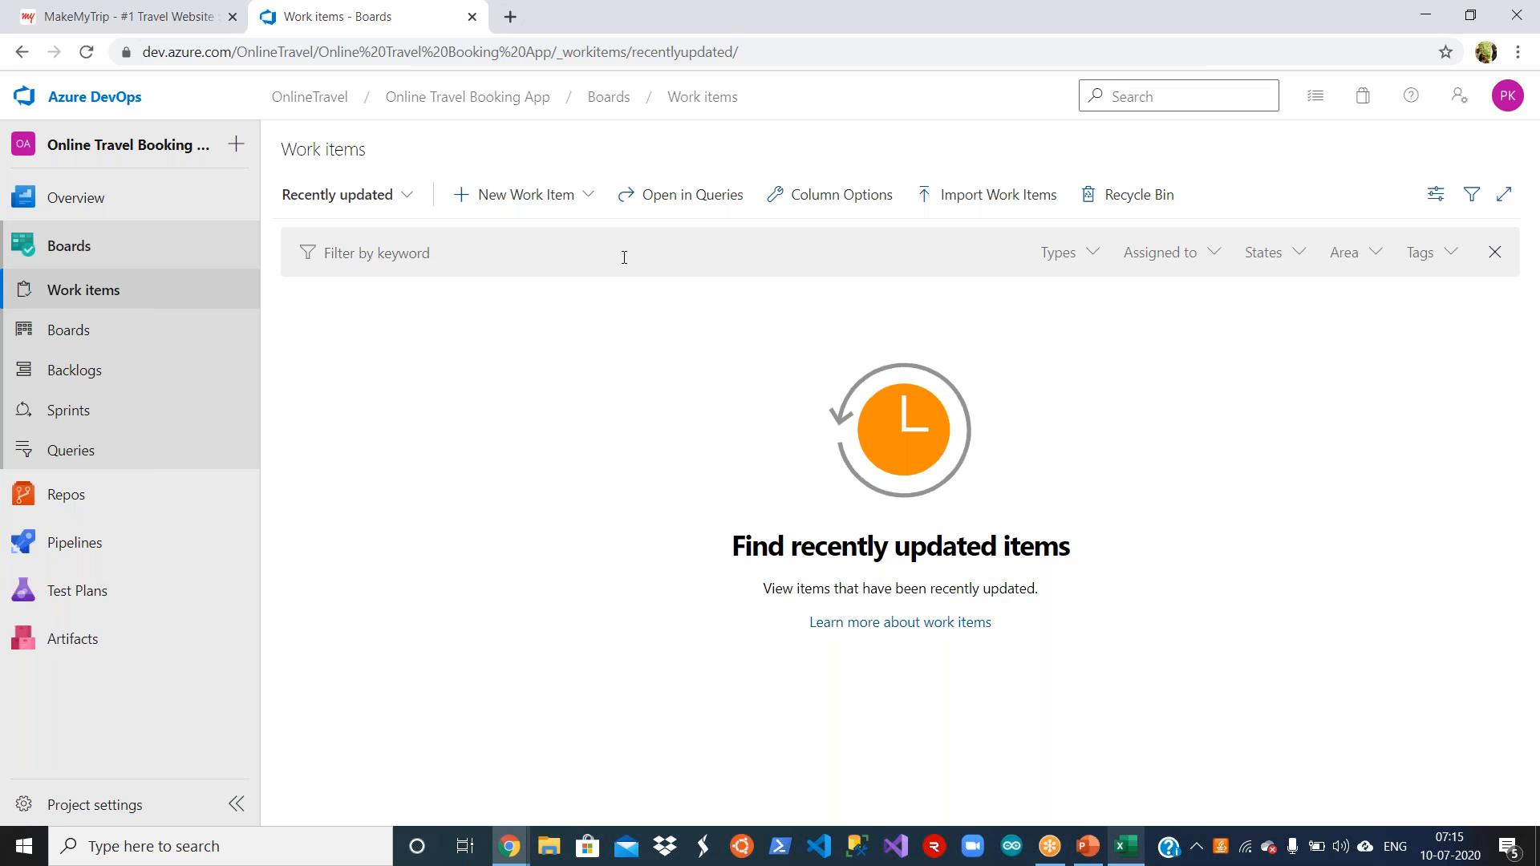
left_click(589, 196)
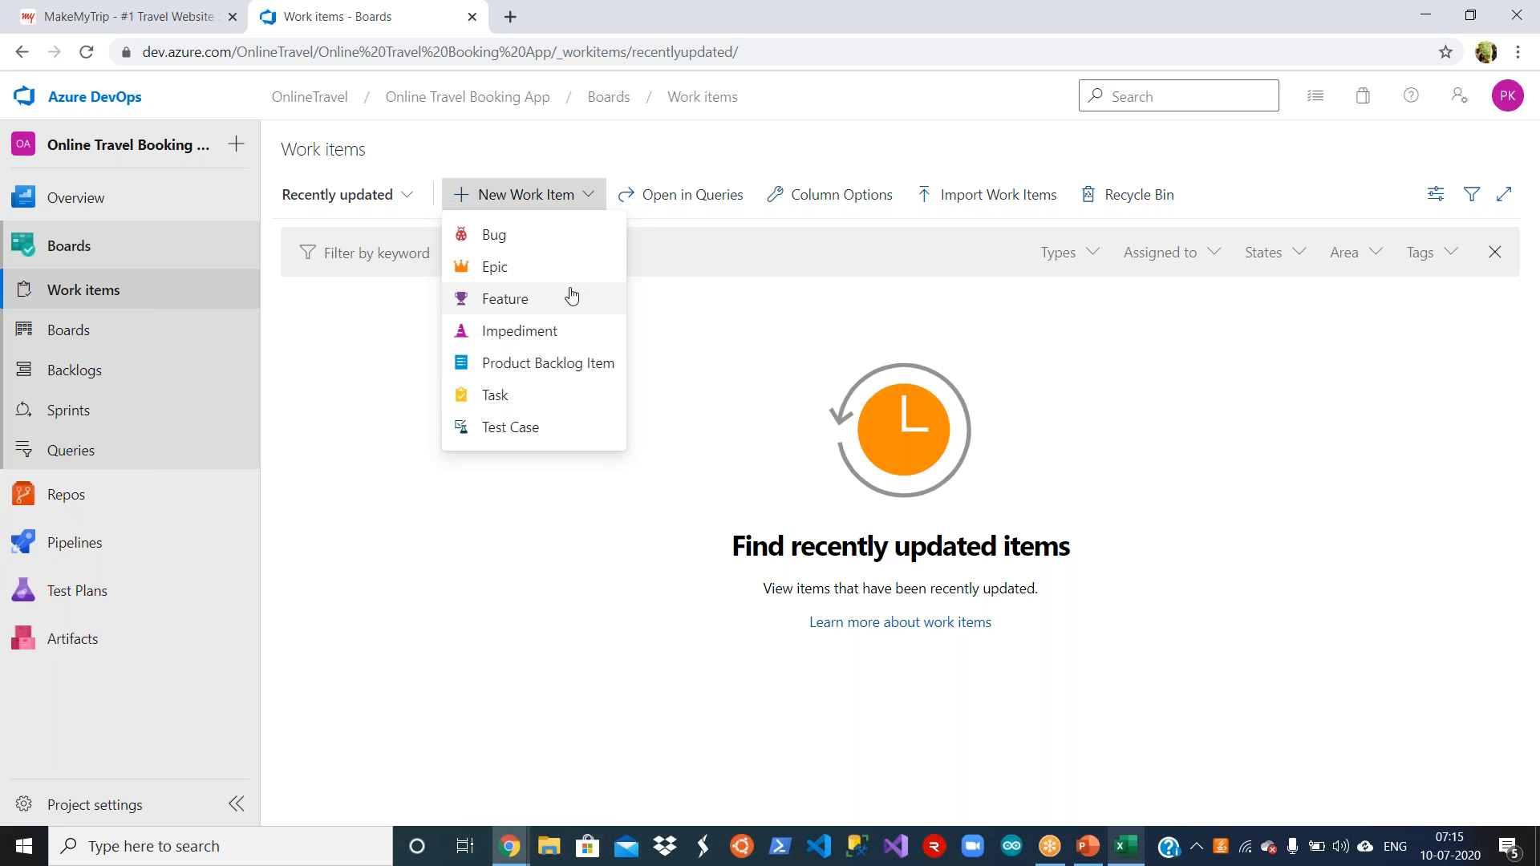
left_click(525, 611)
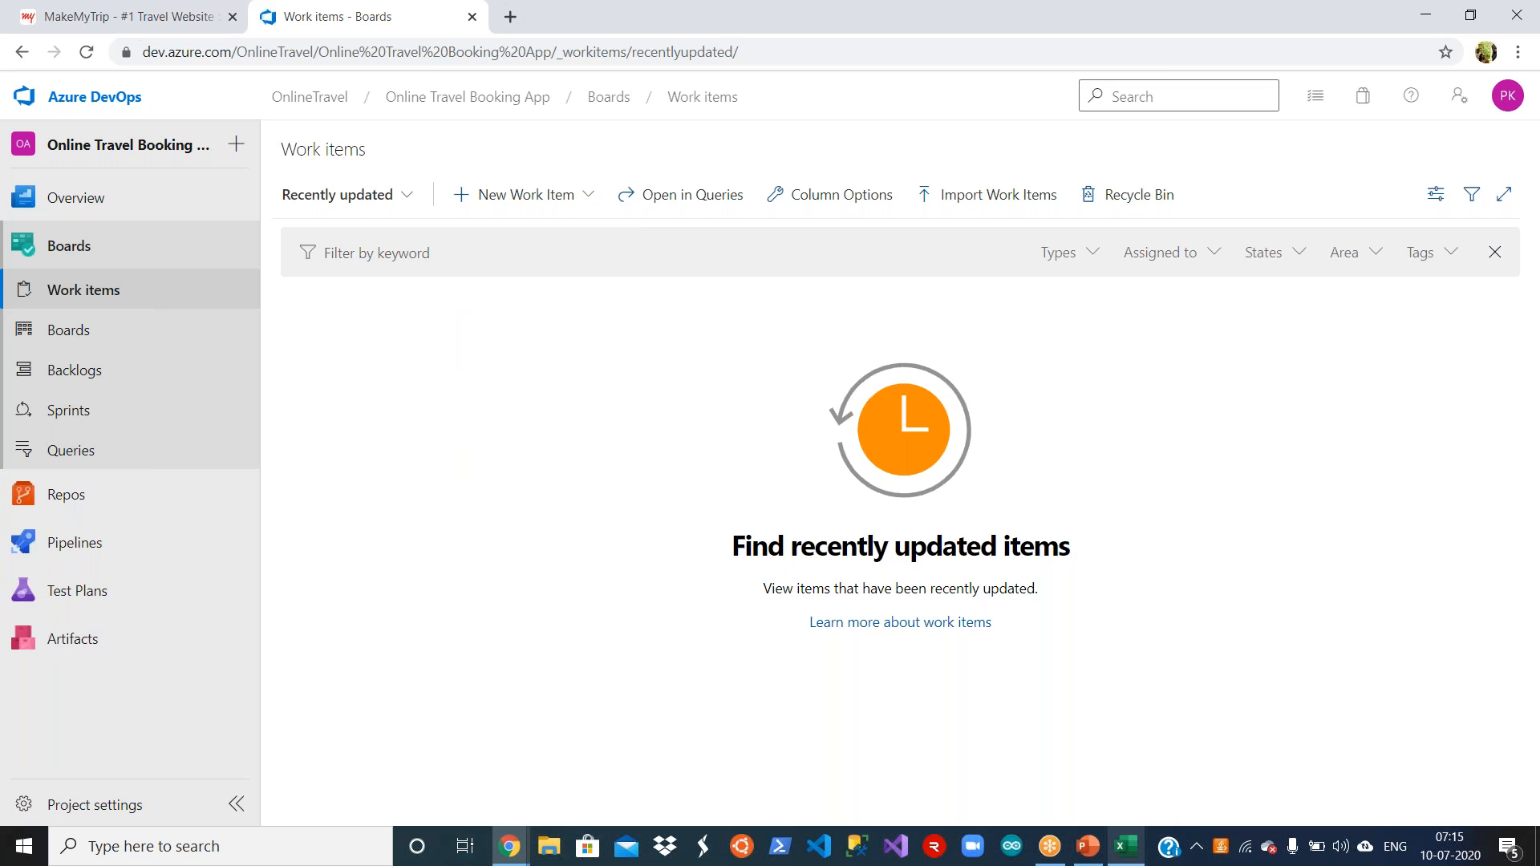
Step: Review the work item types available for creation in the project, from Bug through Test Case
left_click(1091, 851)
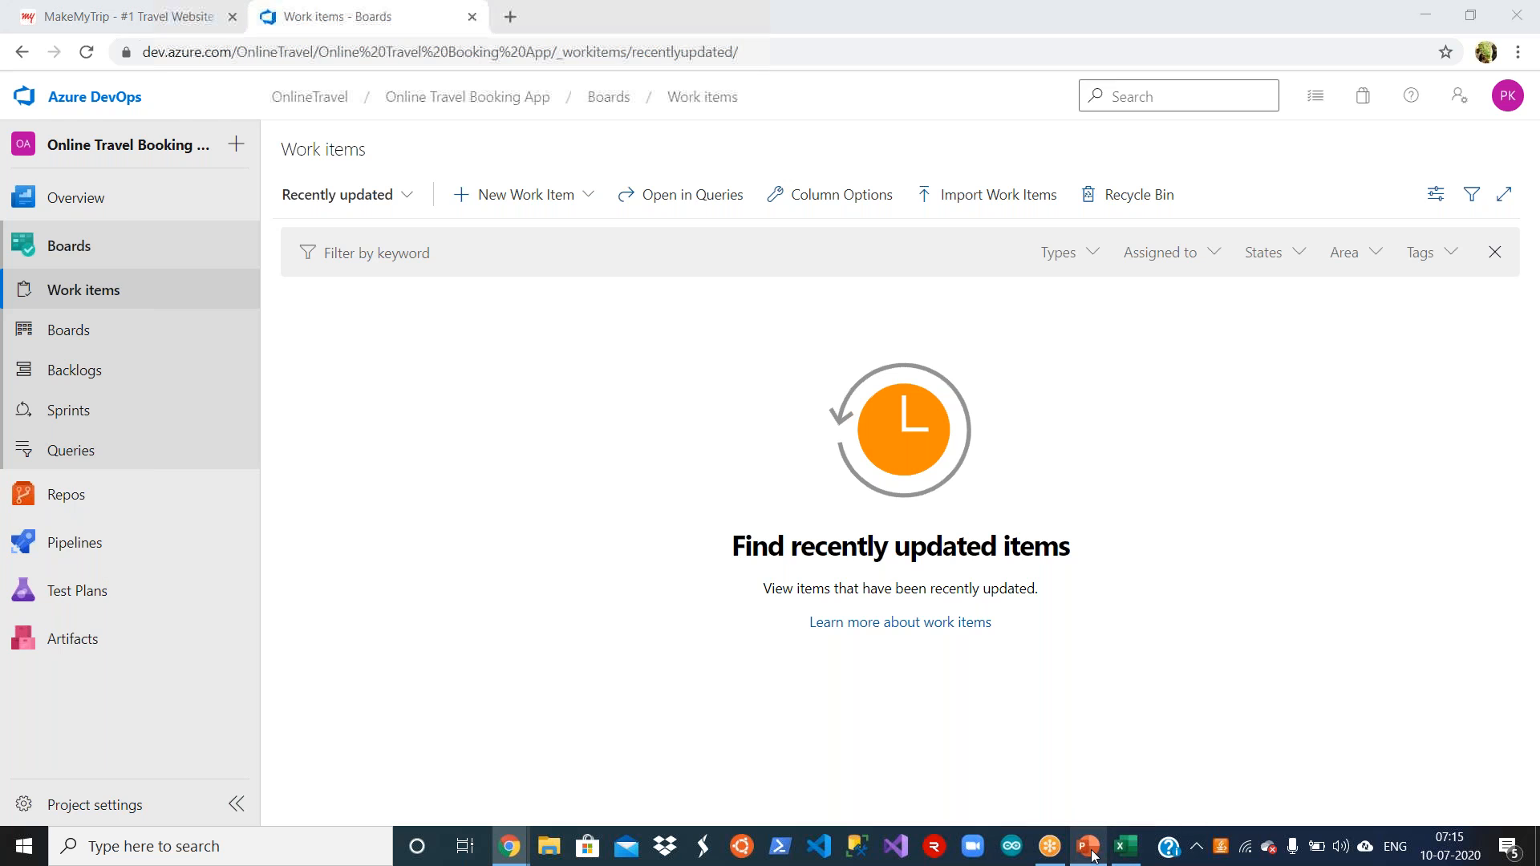
left_click(1091, 851)
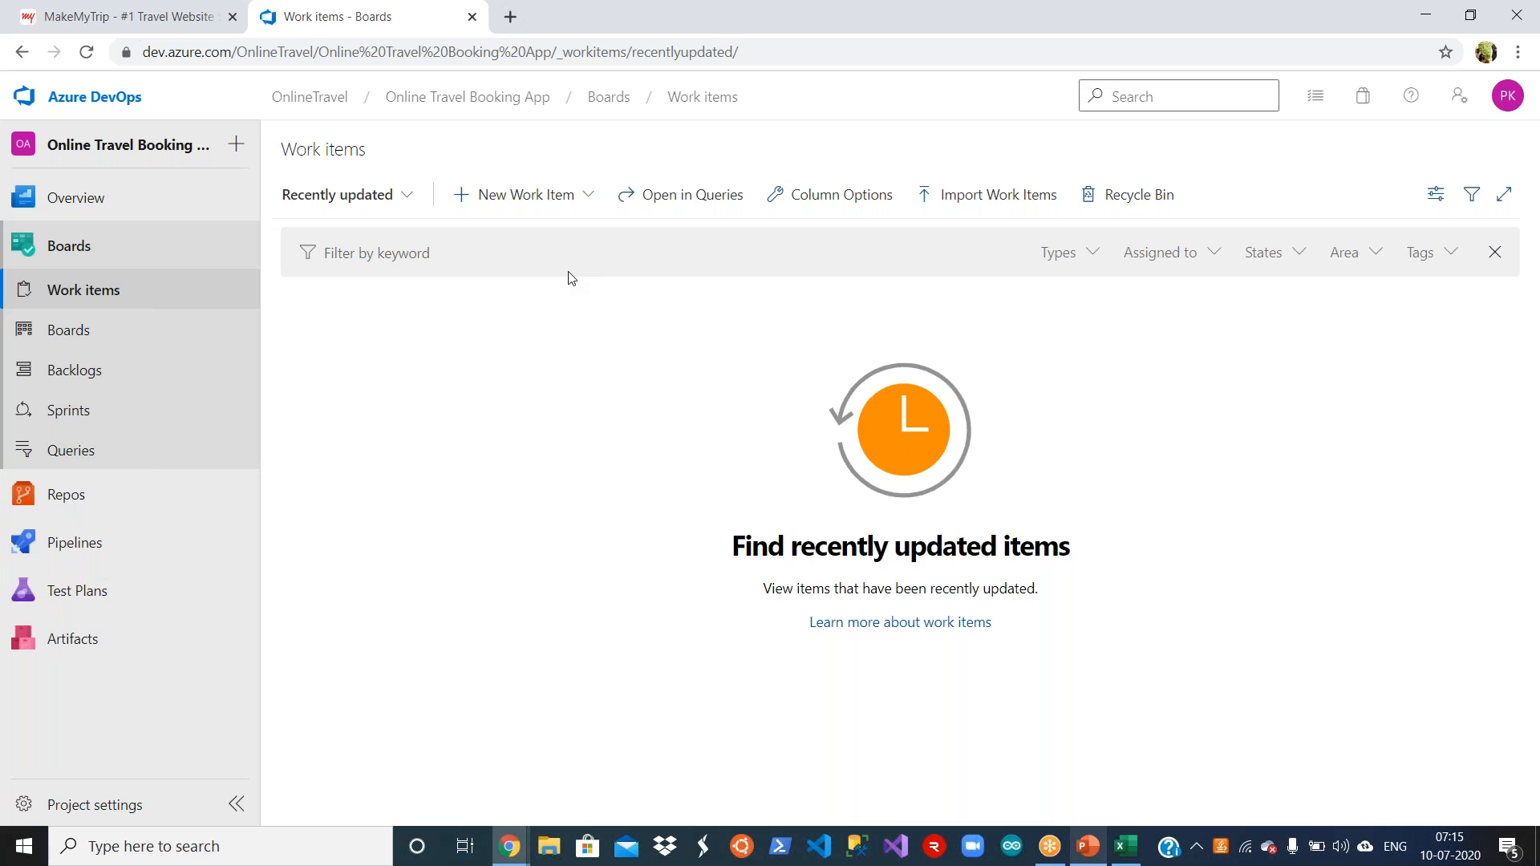
left_click(590, 197)
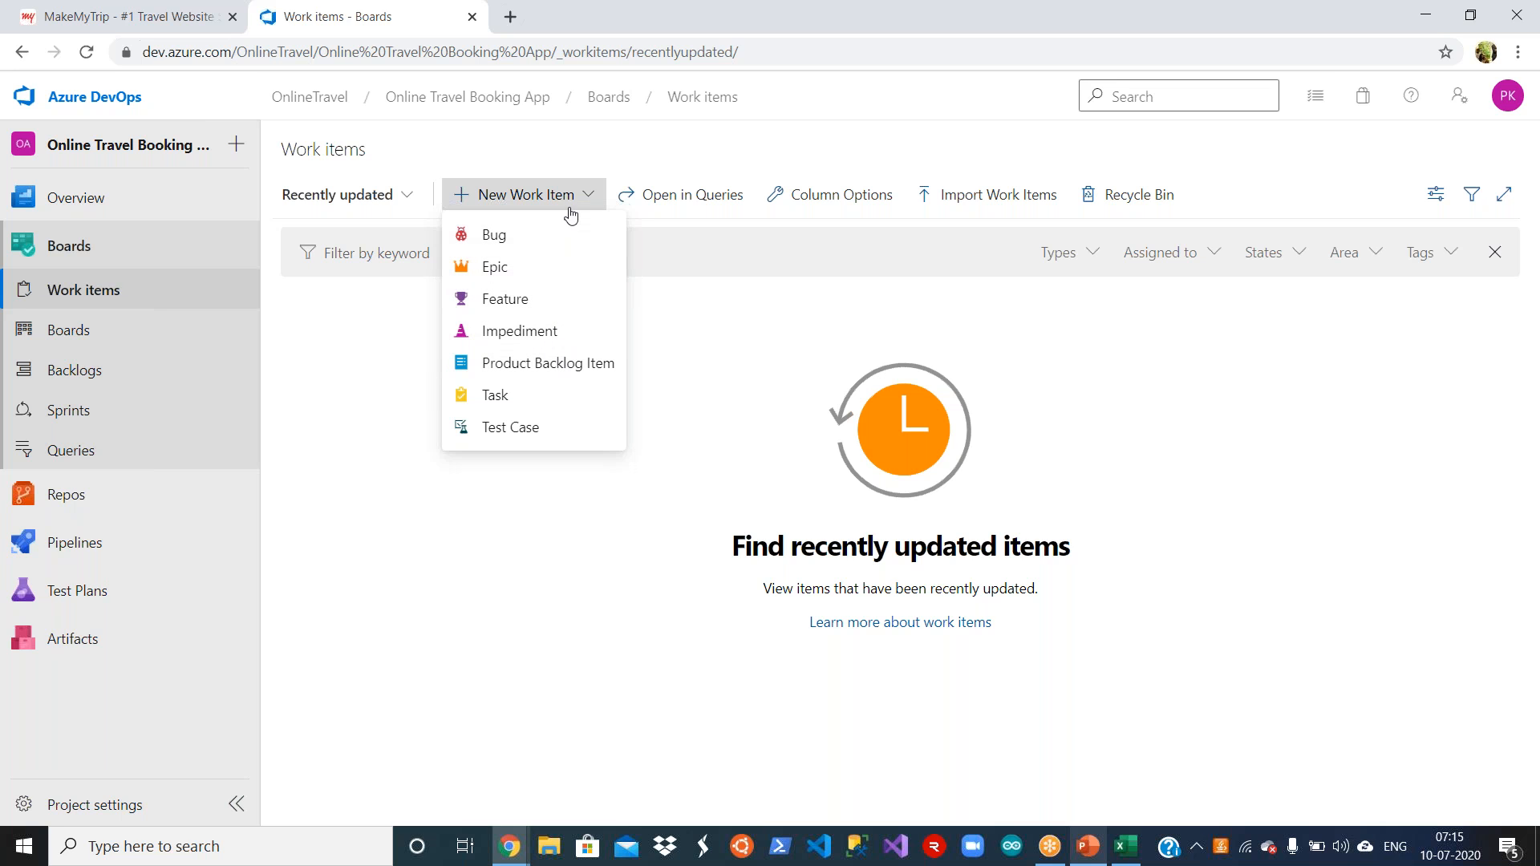
left_click(570, 585)
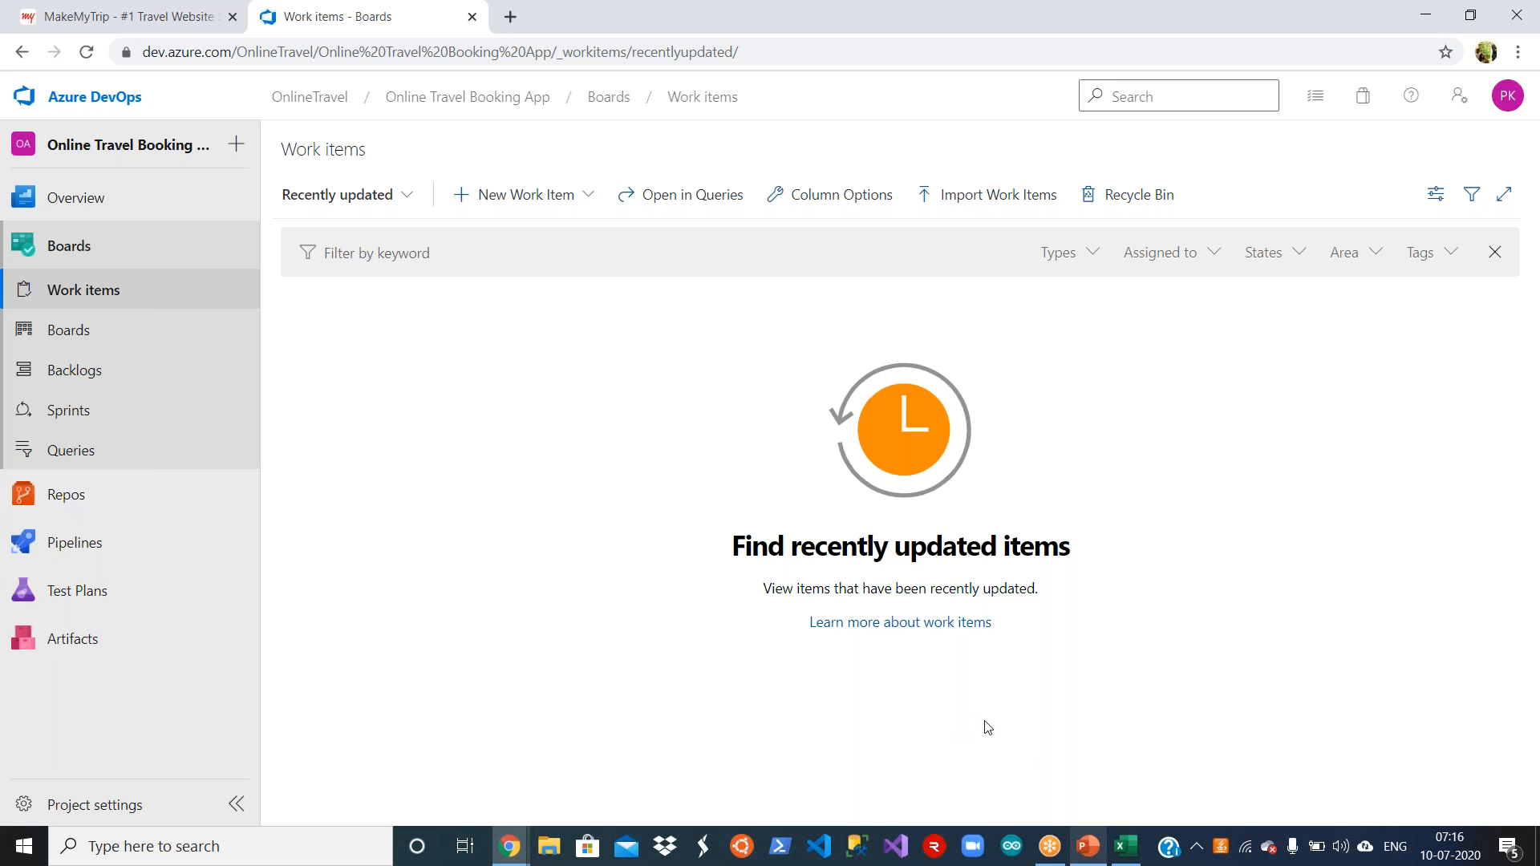
Step: Switch to the AzureDevOps_Training presentation in PowerPoint, start the slide show from slide 11 and reveal the processes on the Agile Planning & Portfolio Management slide
left_click(1089, 846)
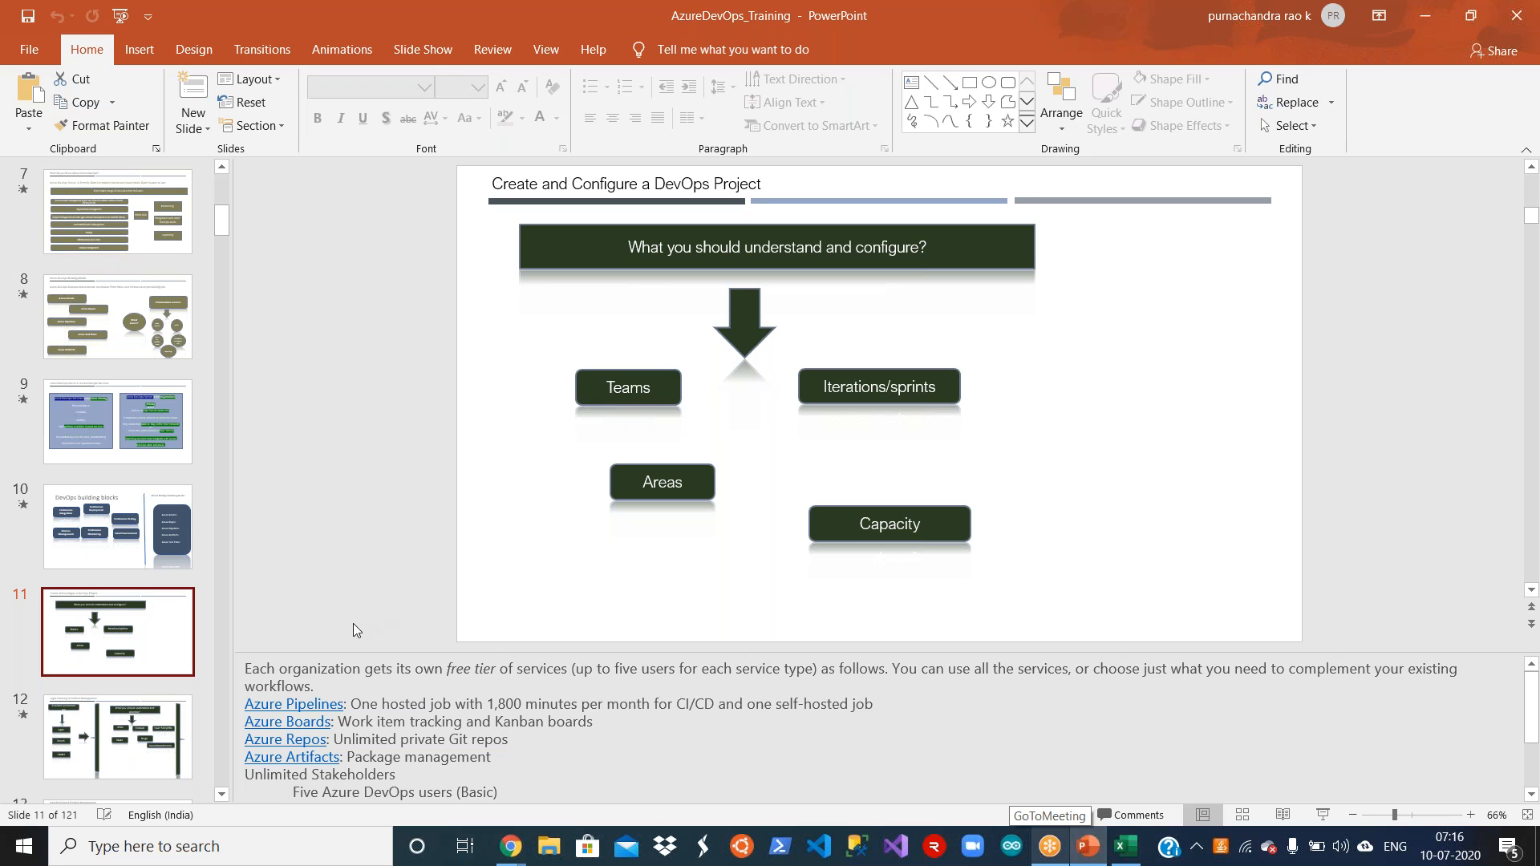
left_click(1323, 814)
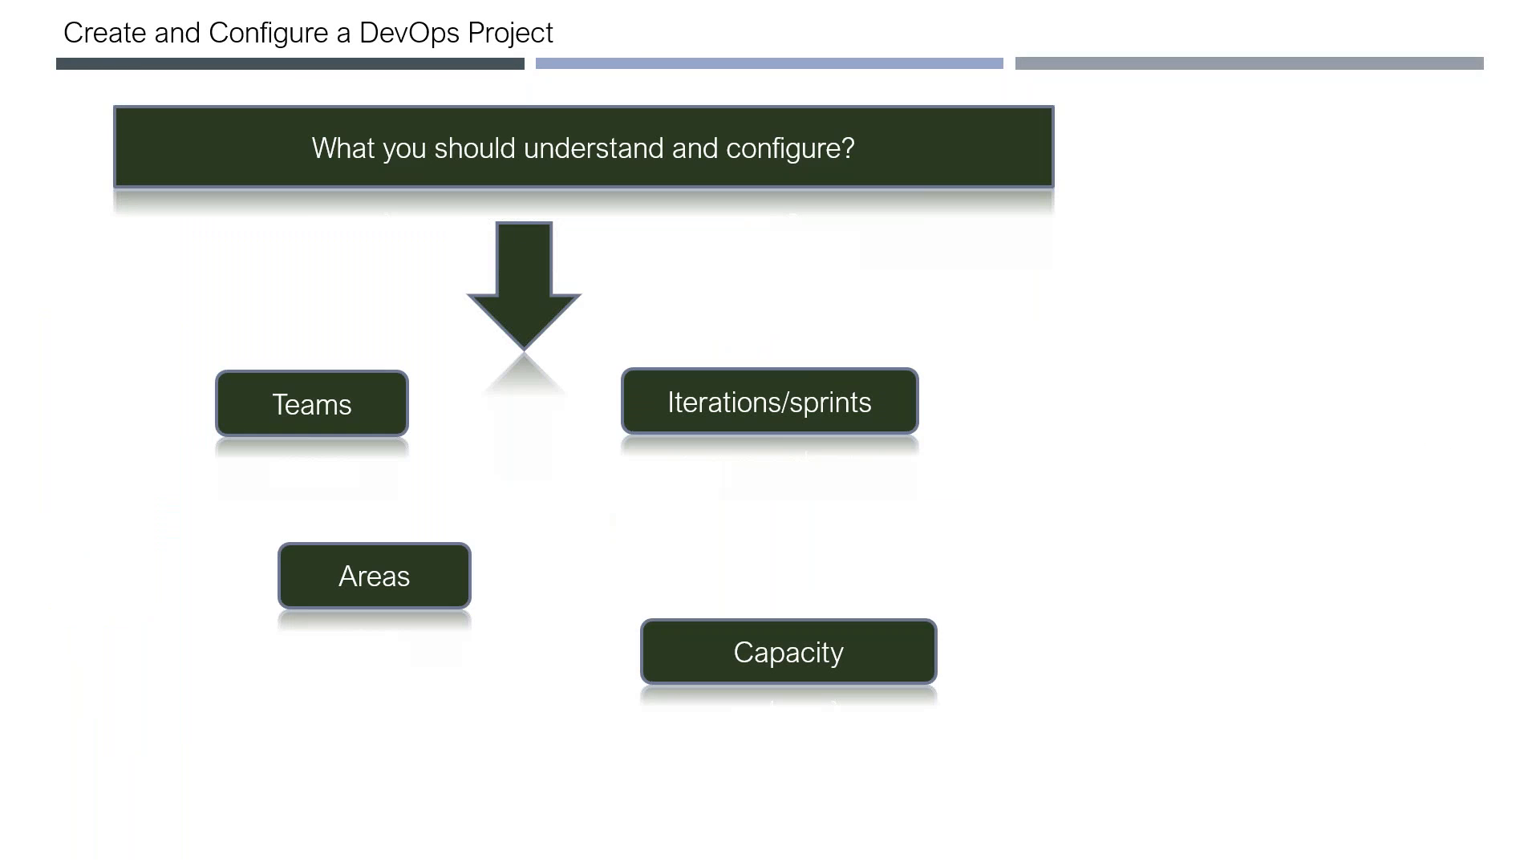
key("Right")
key("Right")
key("Right")
key("Right")
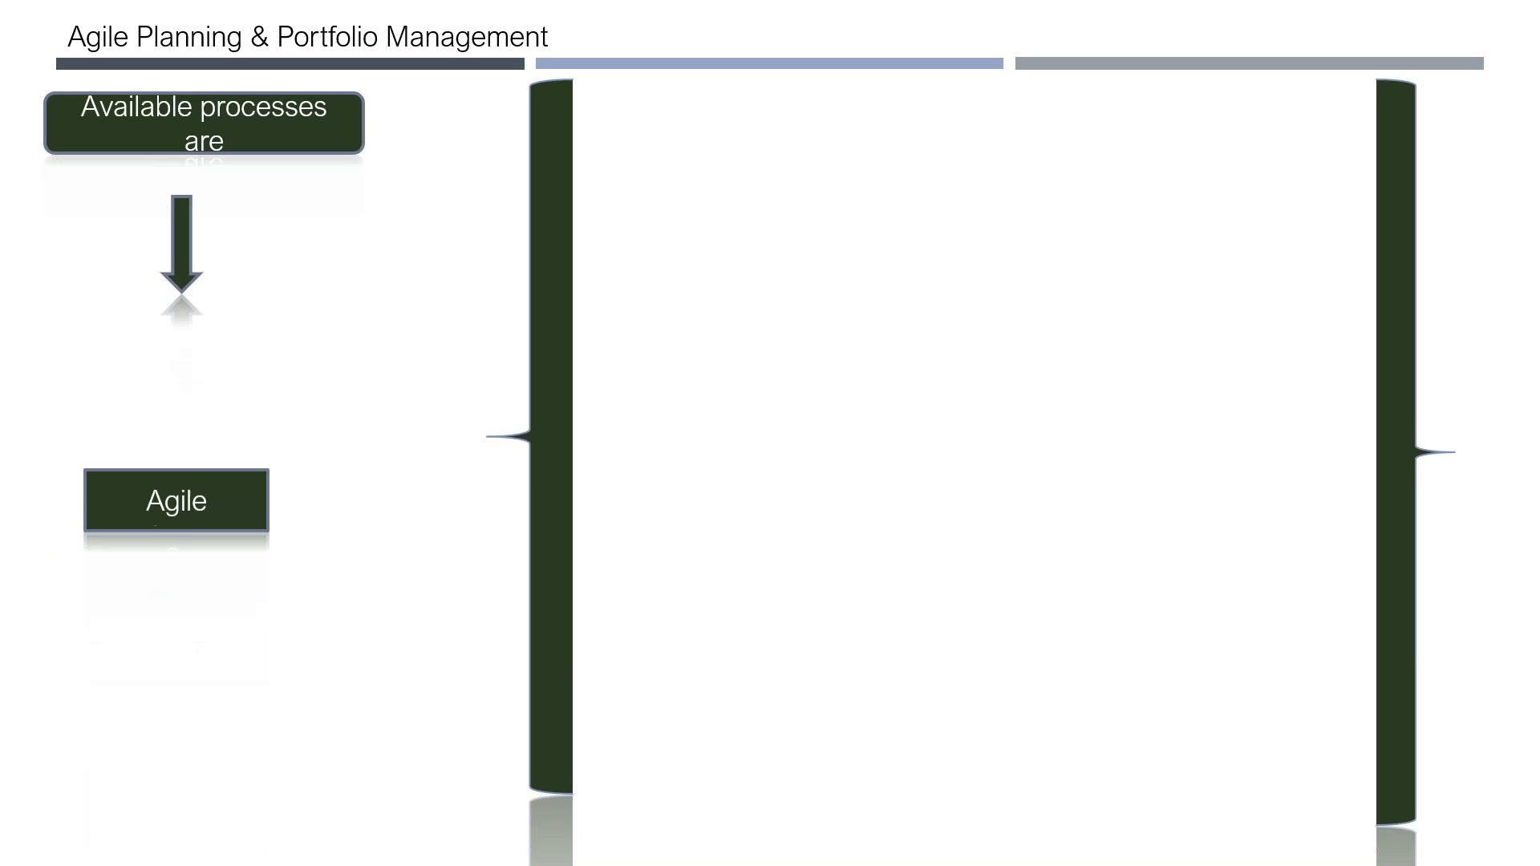
key("Right")
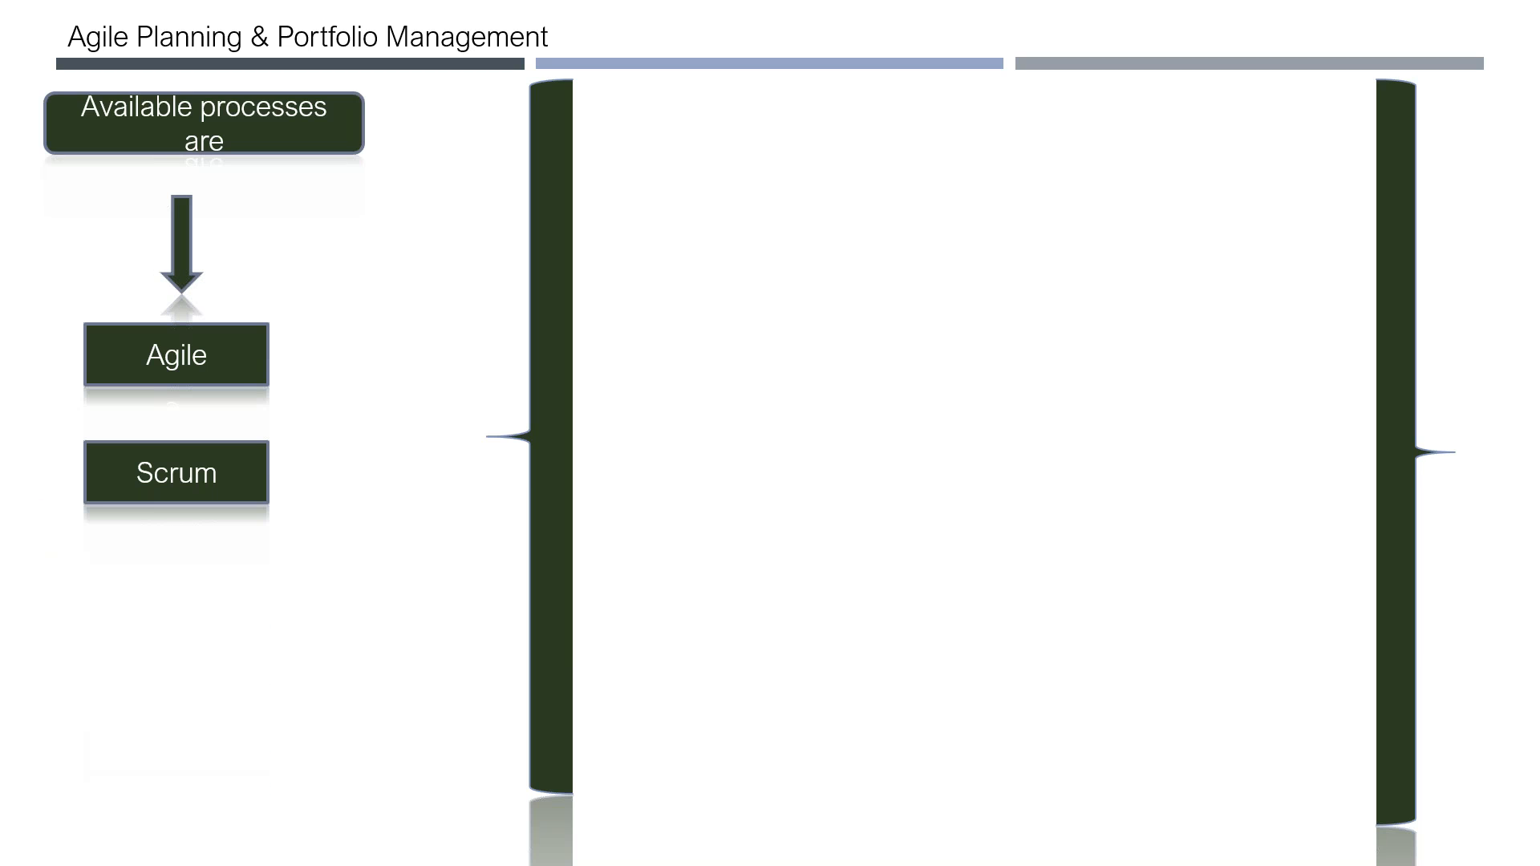
key("Right")
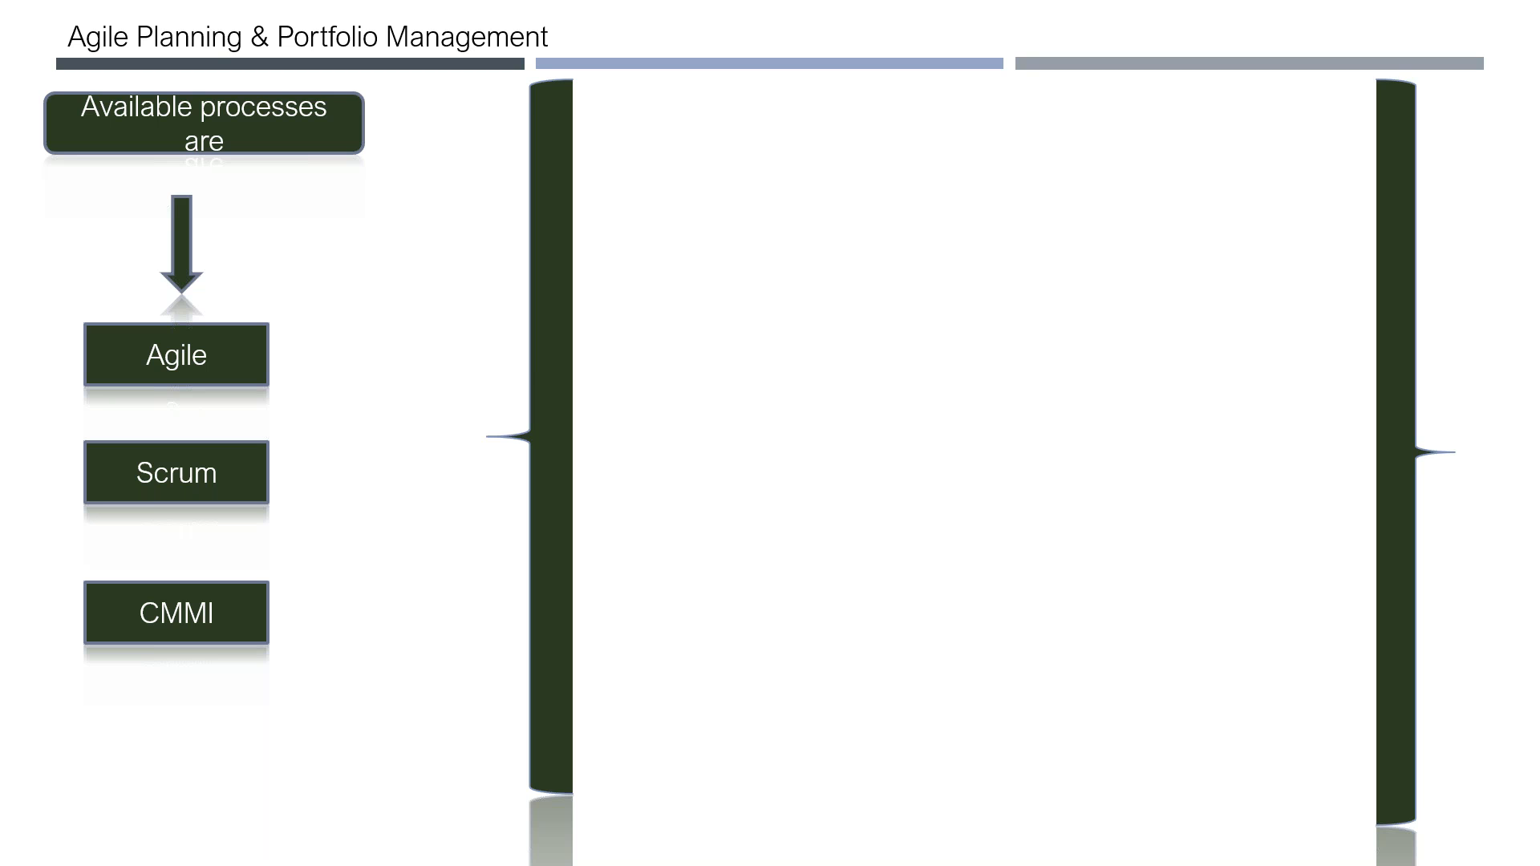
key("Right")
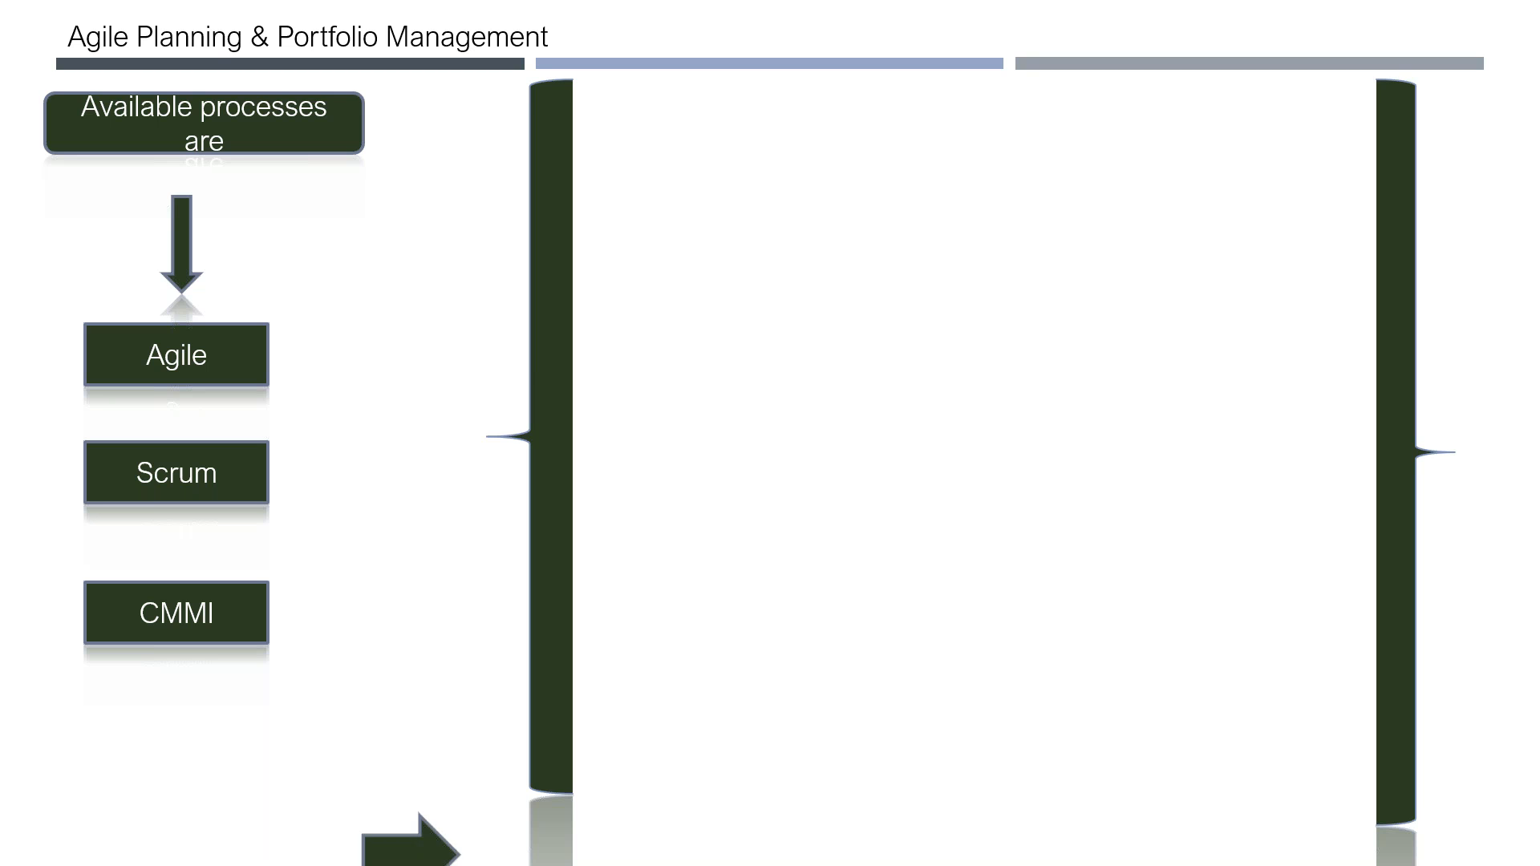
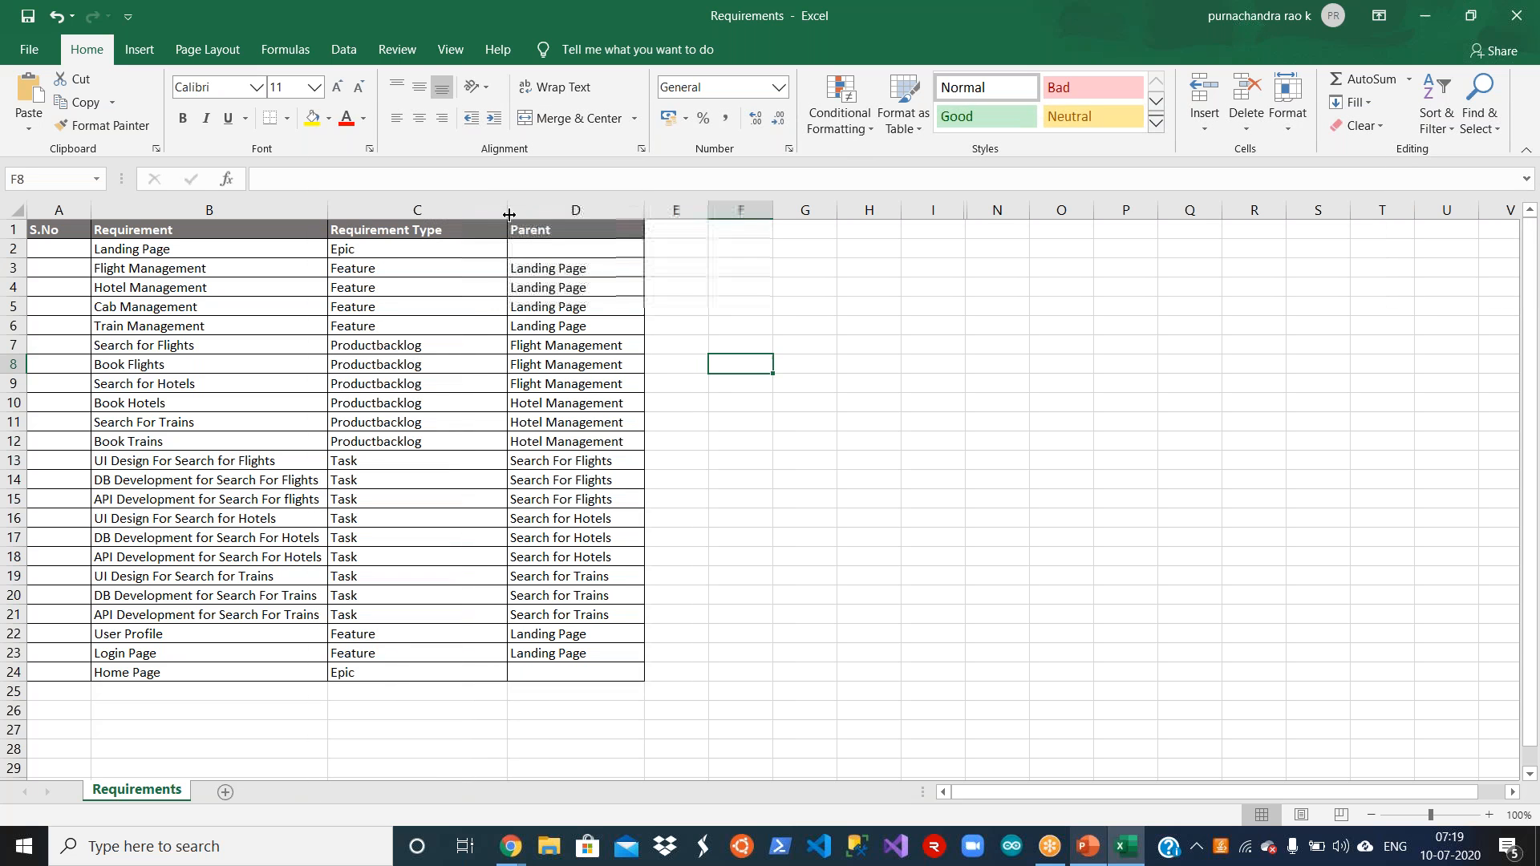
Step: Check the Landing Page row and its requirement type, and switch to the MakeMyTrip home page in Chrome to view it
left_click(700, 322)
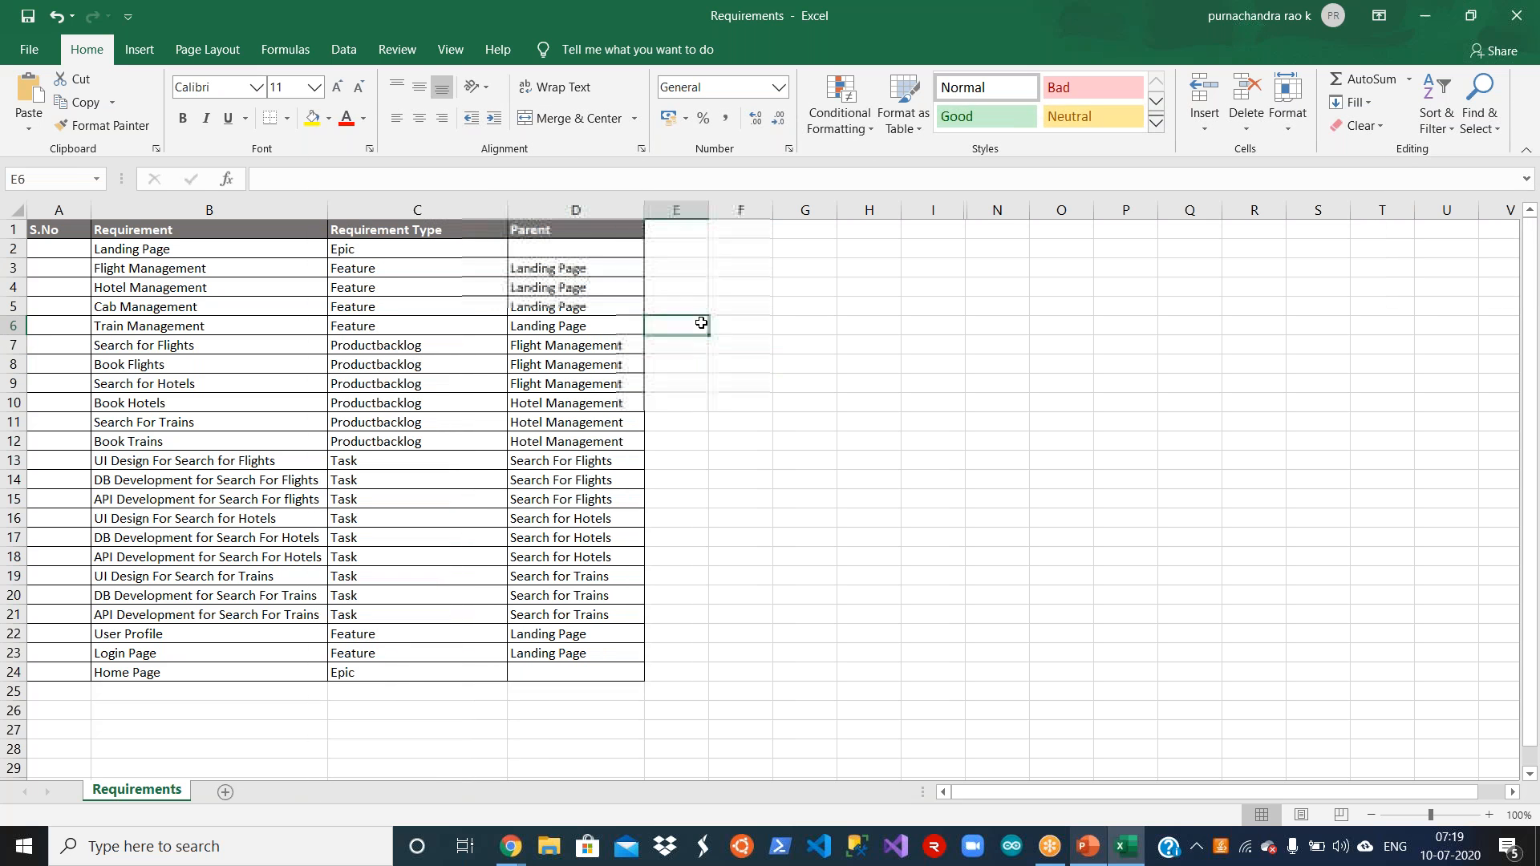
left_click(261, 249)
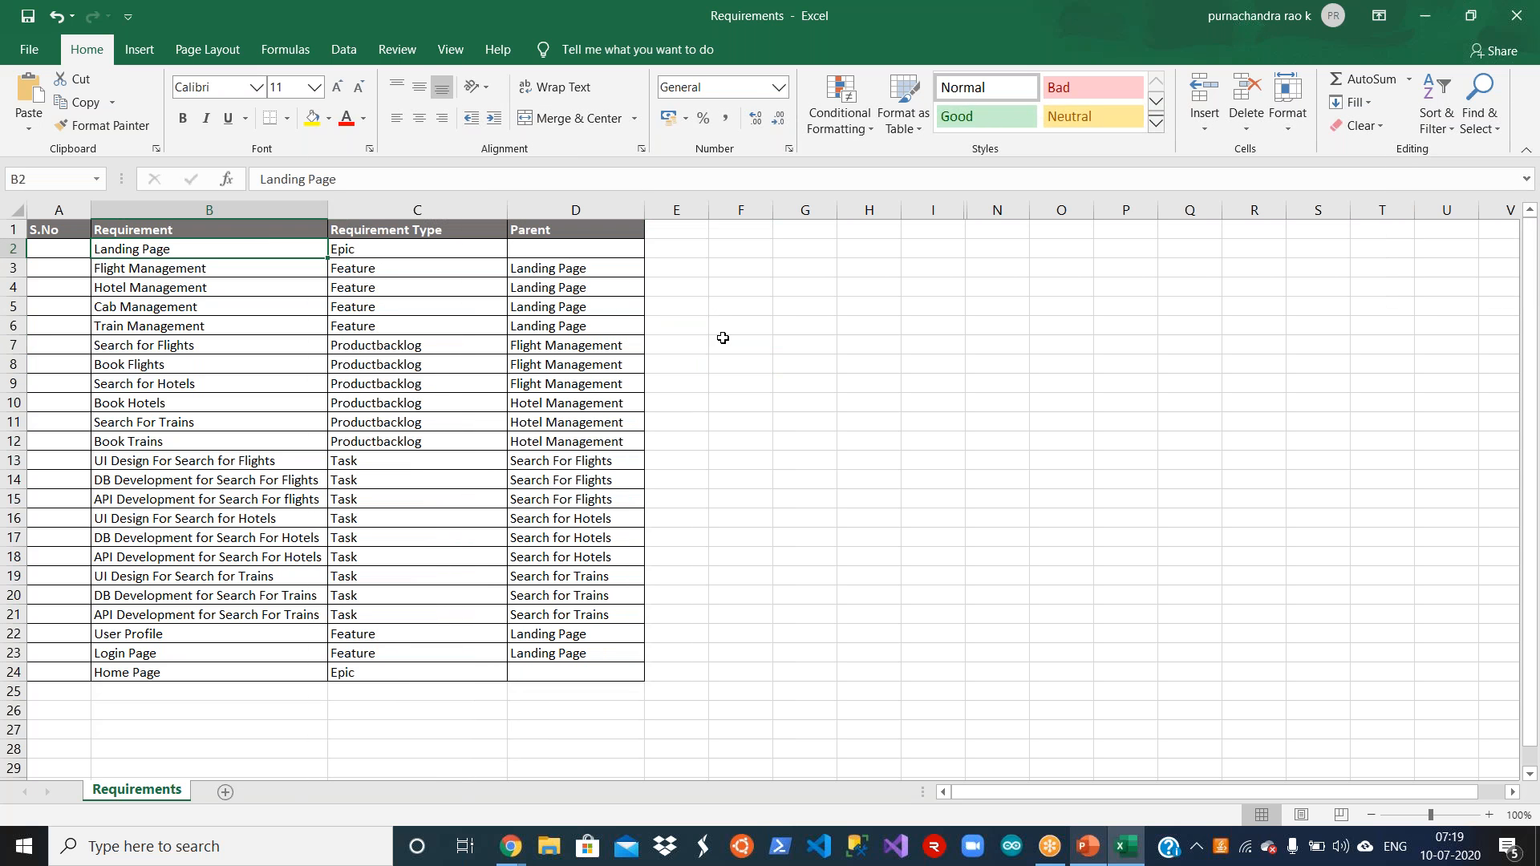
key("Right")
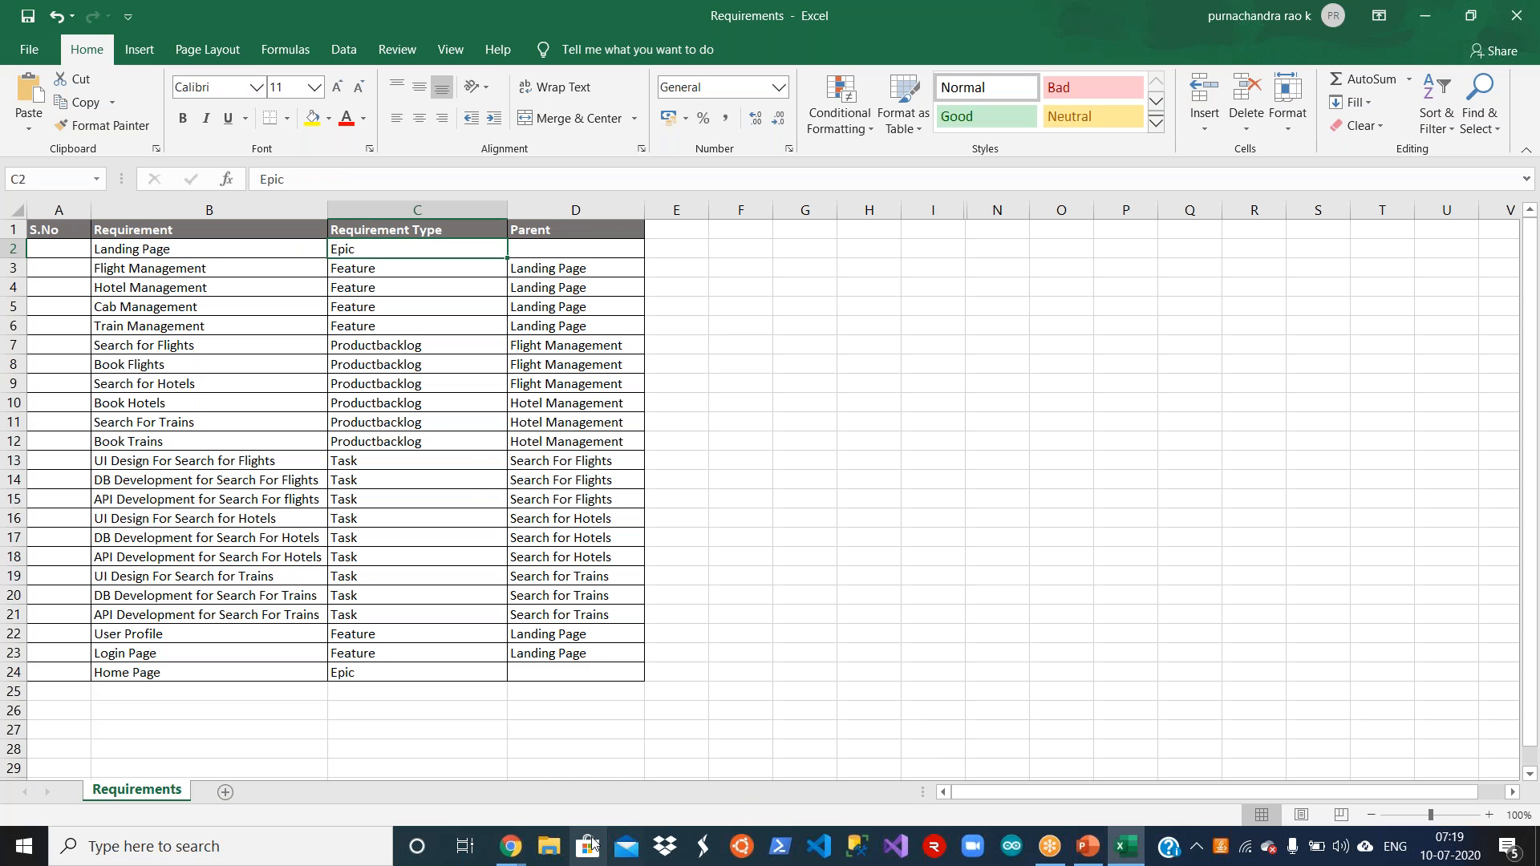
mouse_move(522, 853)
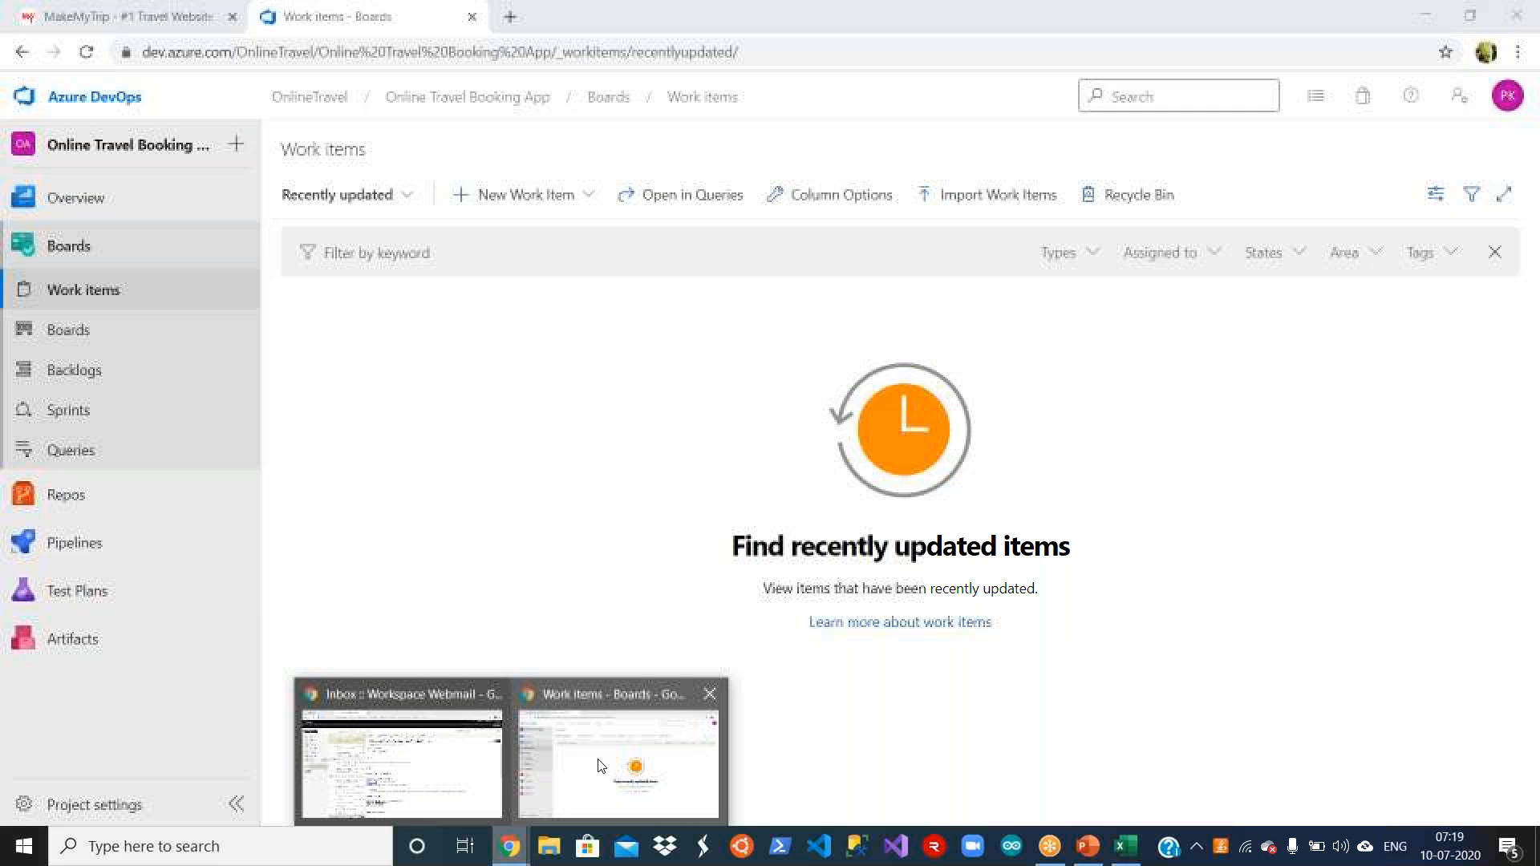
left_click(559, 769)
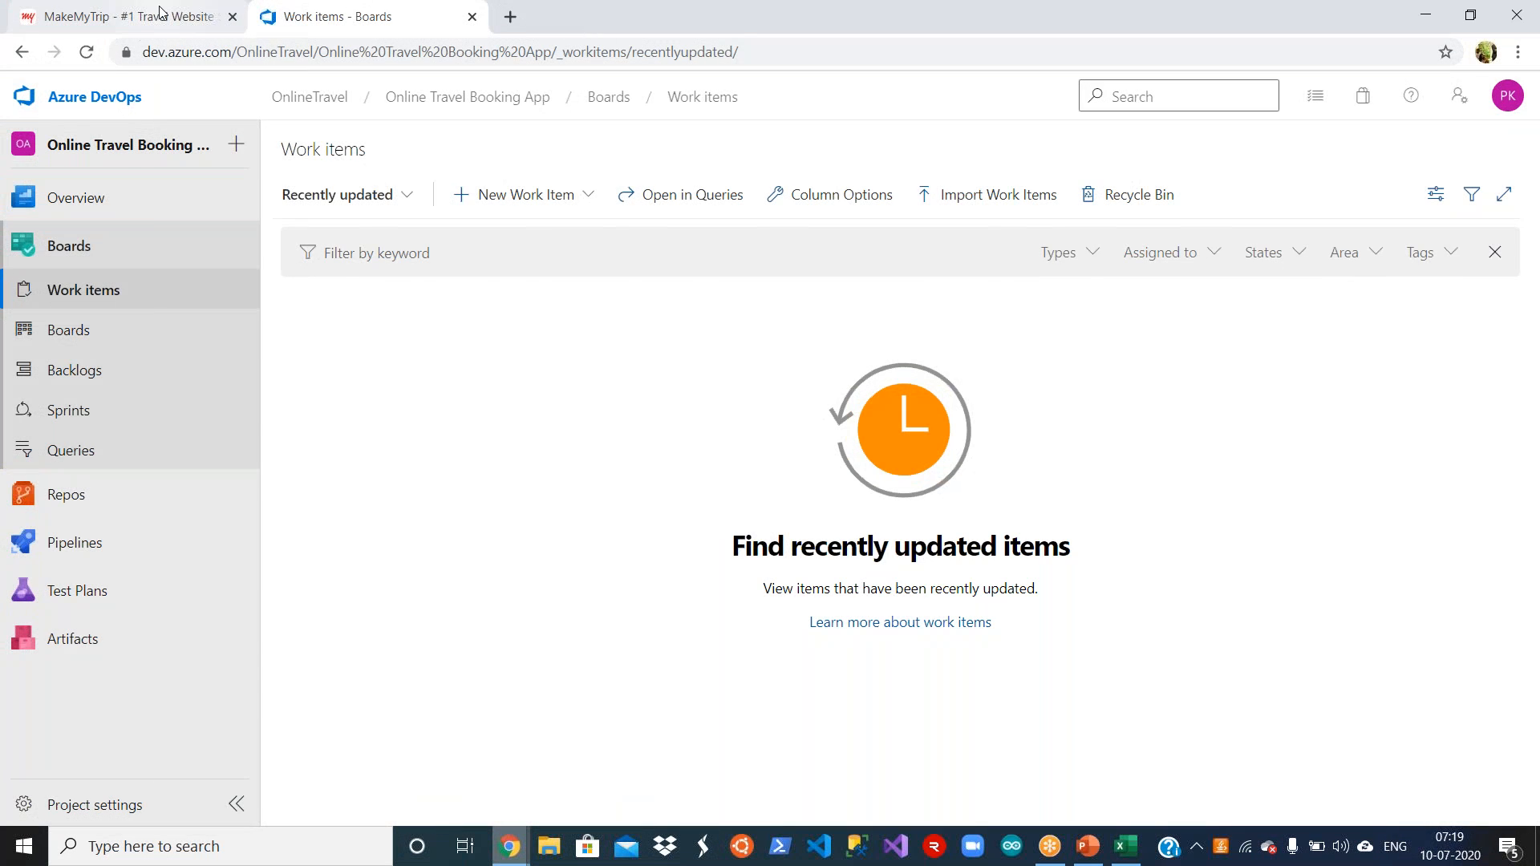
left_click(160, 12)
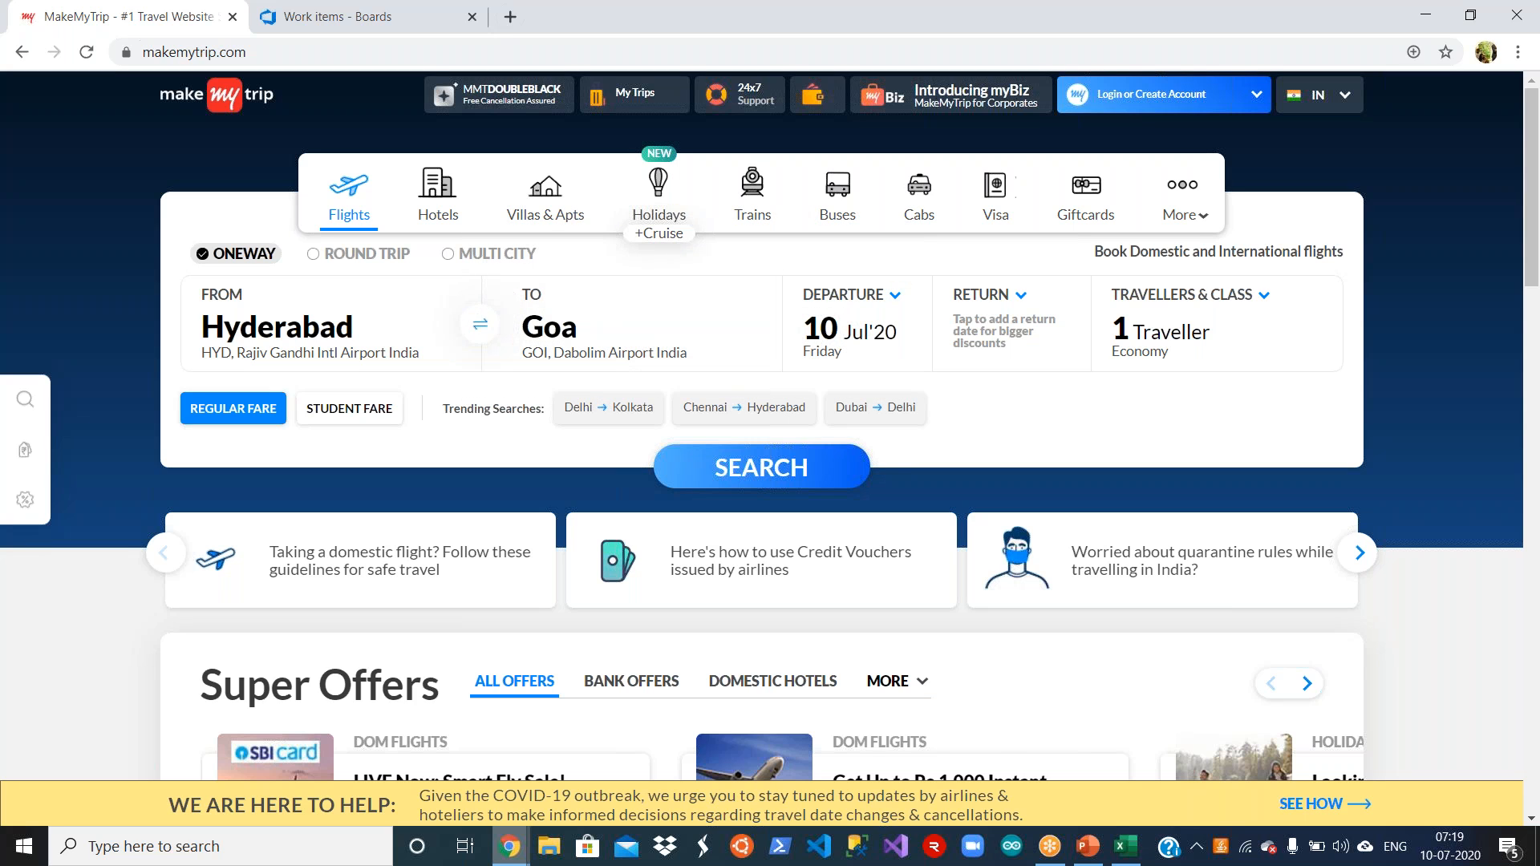
Step: Switch back to the Requirements workbook in Excel and compare the management rows' requirement type with that of Landing Page
left_click(1125, 846)
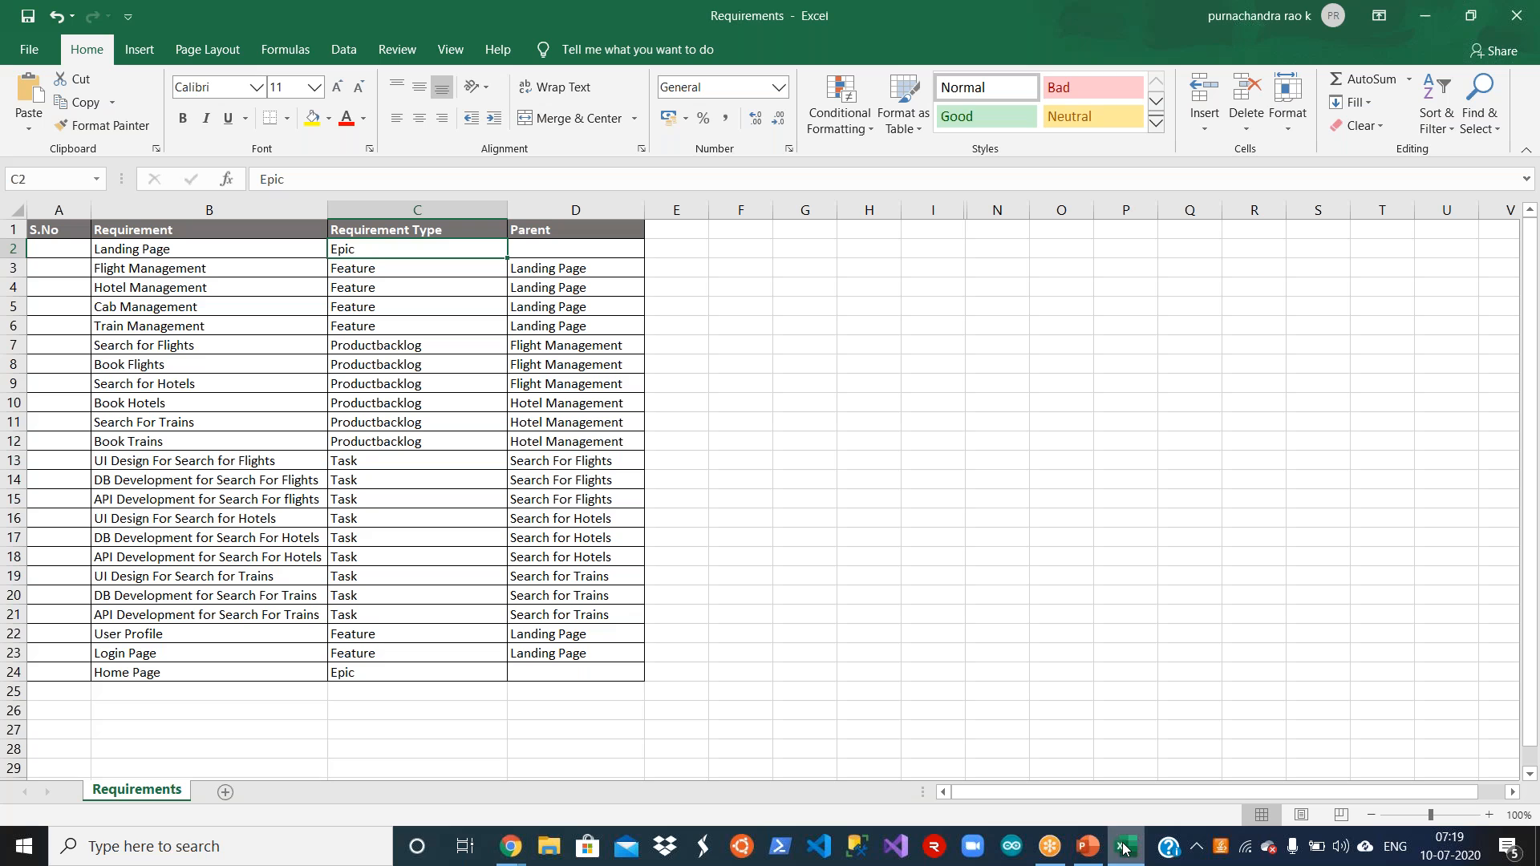
left_click(256, 264)
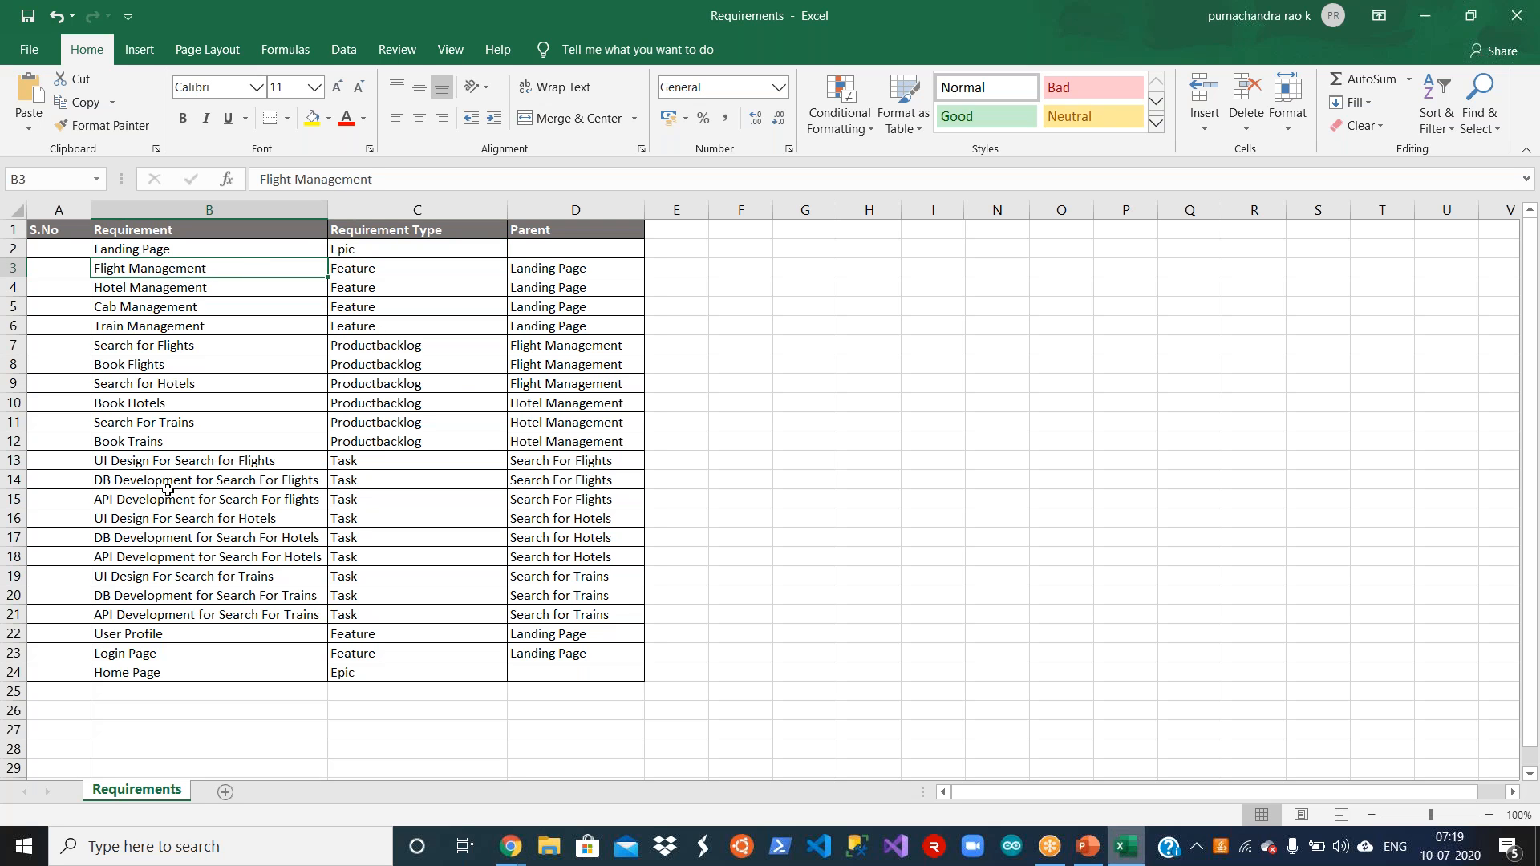
key("Down")
key("Down")
key("Right")
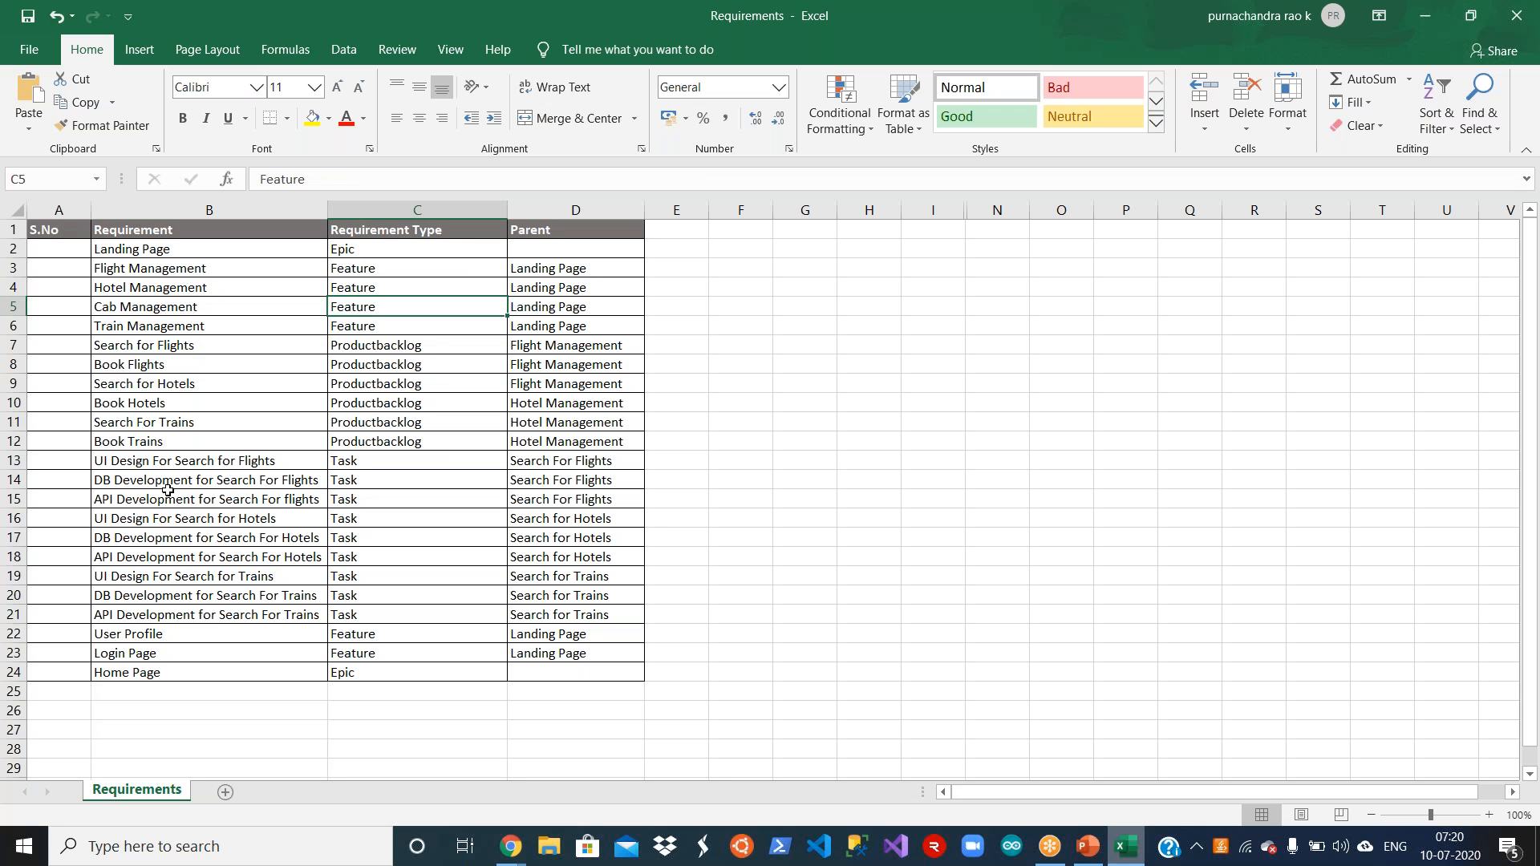
key("Up")
key("Up")
key("Up")
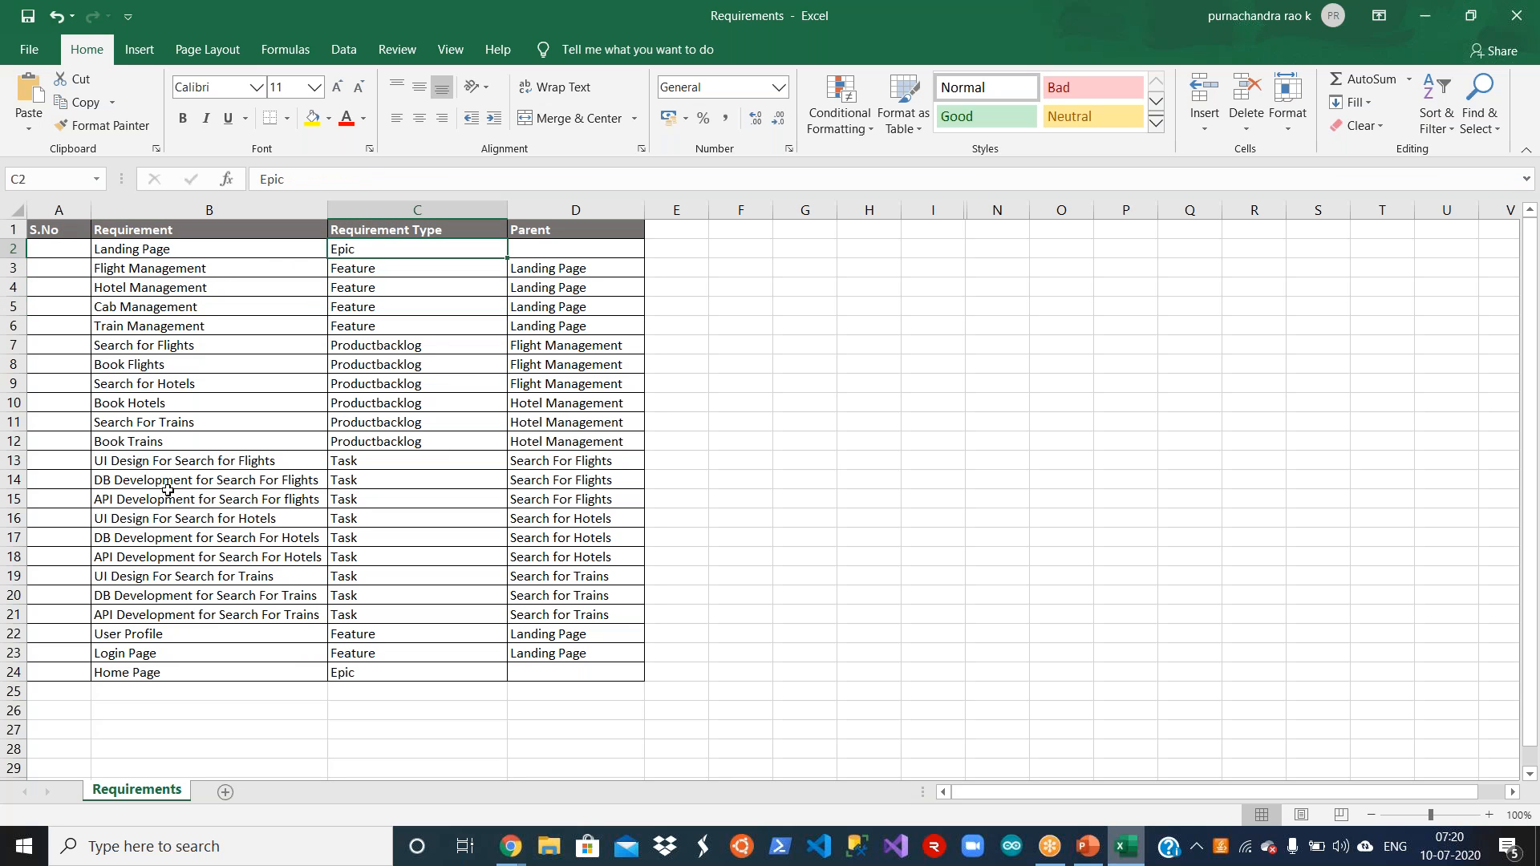
Step: Examine the requirement types in the management rows and trace Flight Management's parent back to the Landing Page row
key("Up")
key("Down")
key("Down")
key("Down")
key("Down")
key("Down")
key("Up")
key("Up")
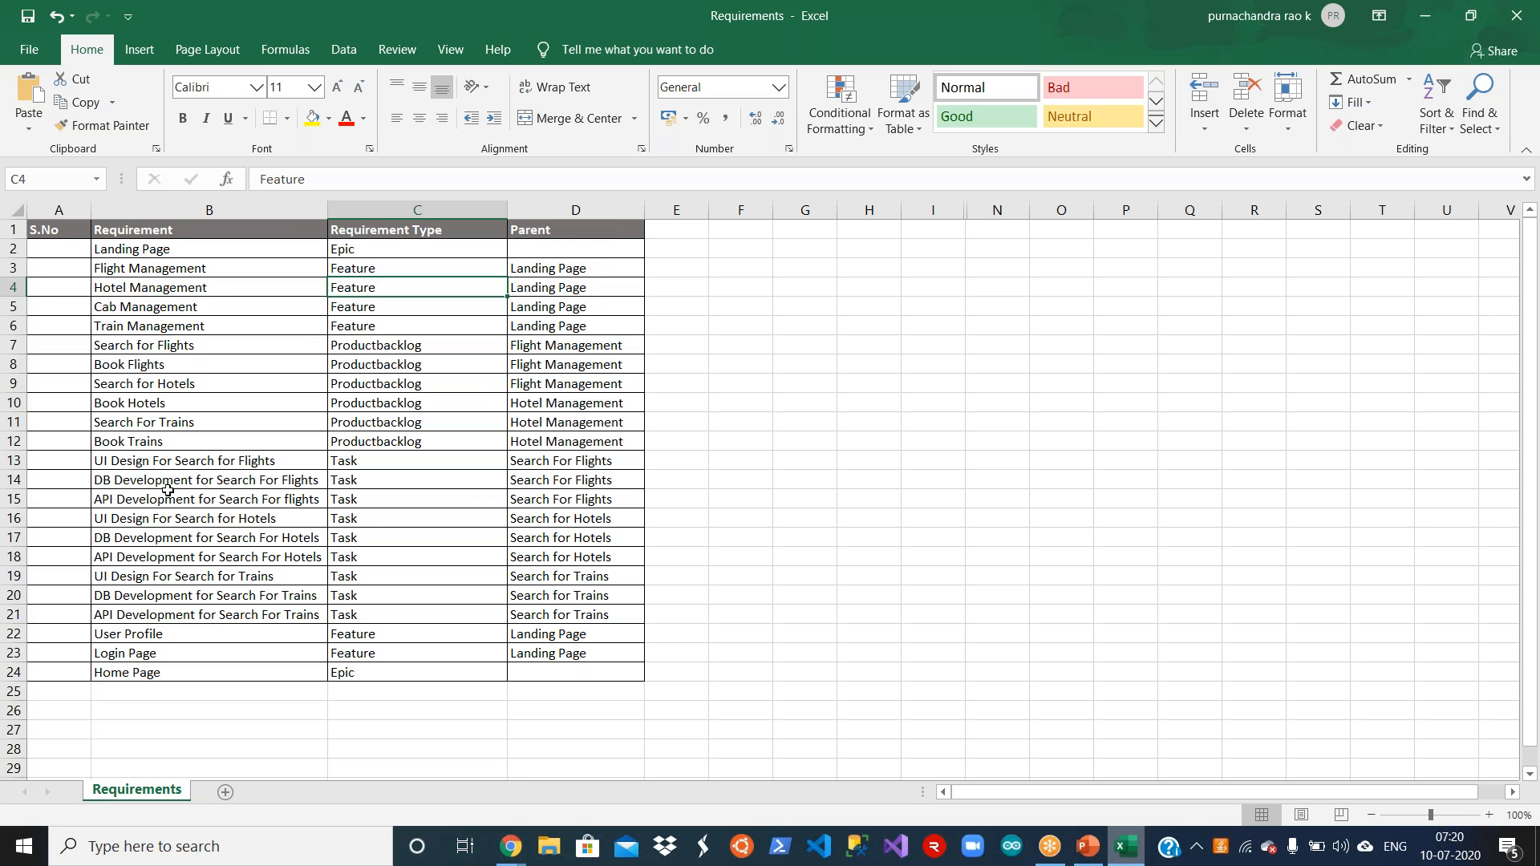
key("Up")
key("Right")
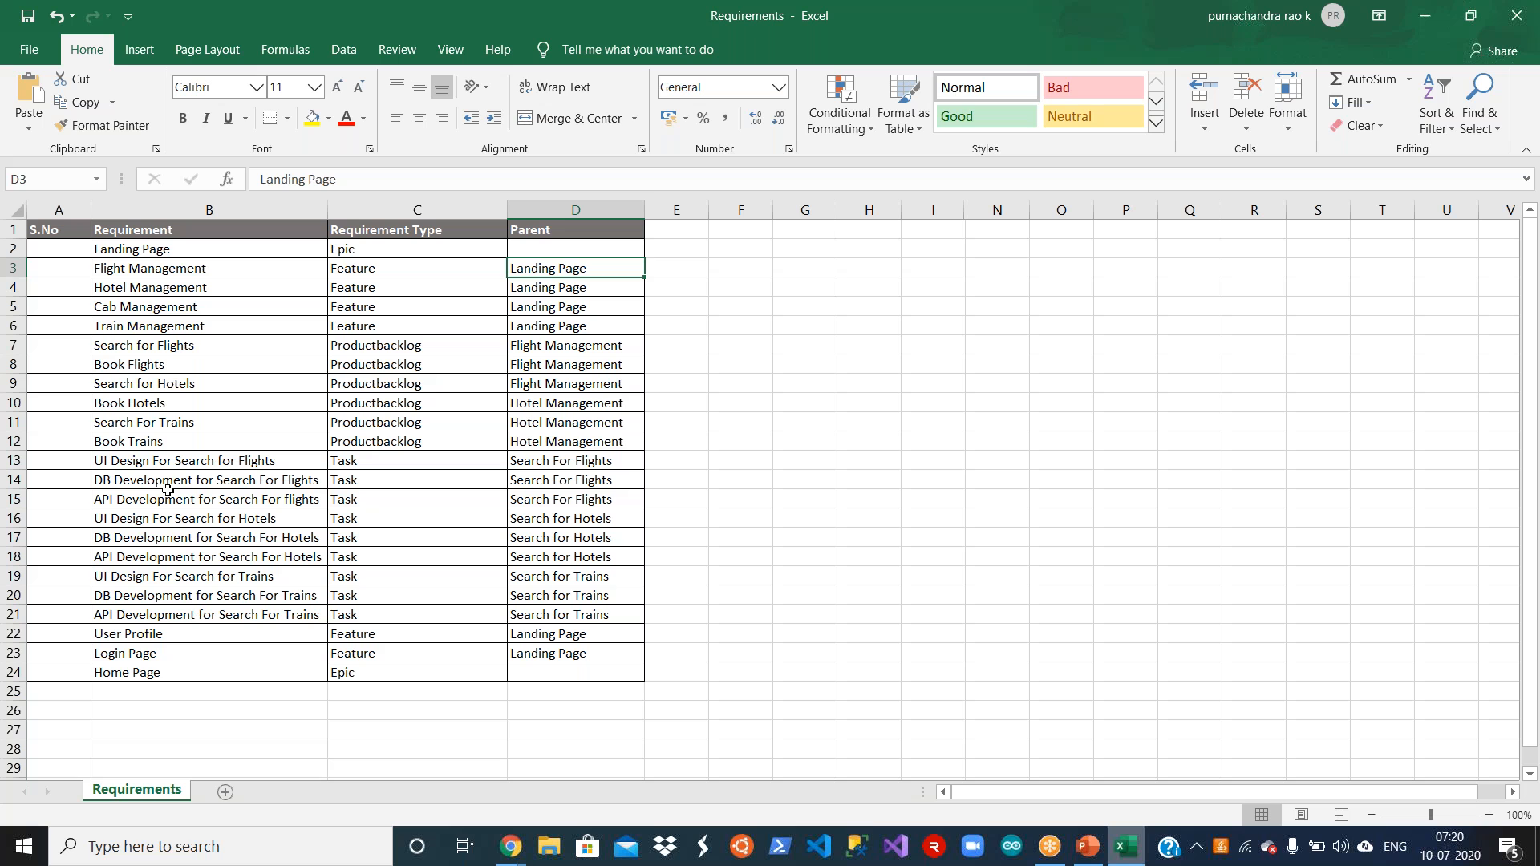
key("Up")
key("Left")
key("Left")
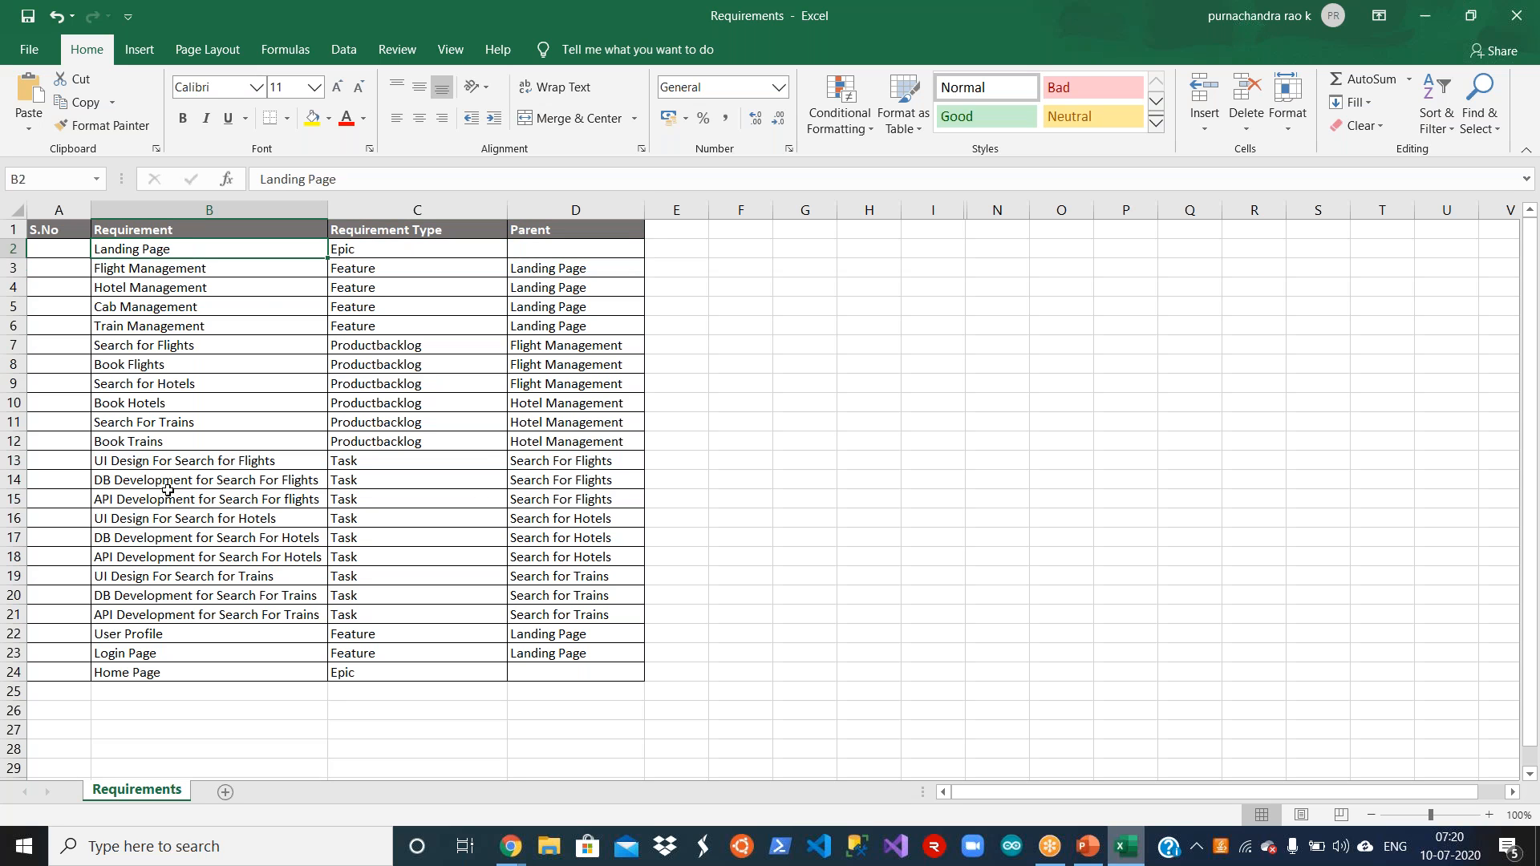
Step: Review the requirements typed as Productbacklog in rows 7 to 12, from Search for Flights to Book Trains
left_click(274, 348)
key("Down")
key("Down")
key("Down")
key("Up")
key("Up")
key("Up")
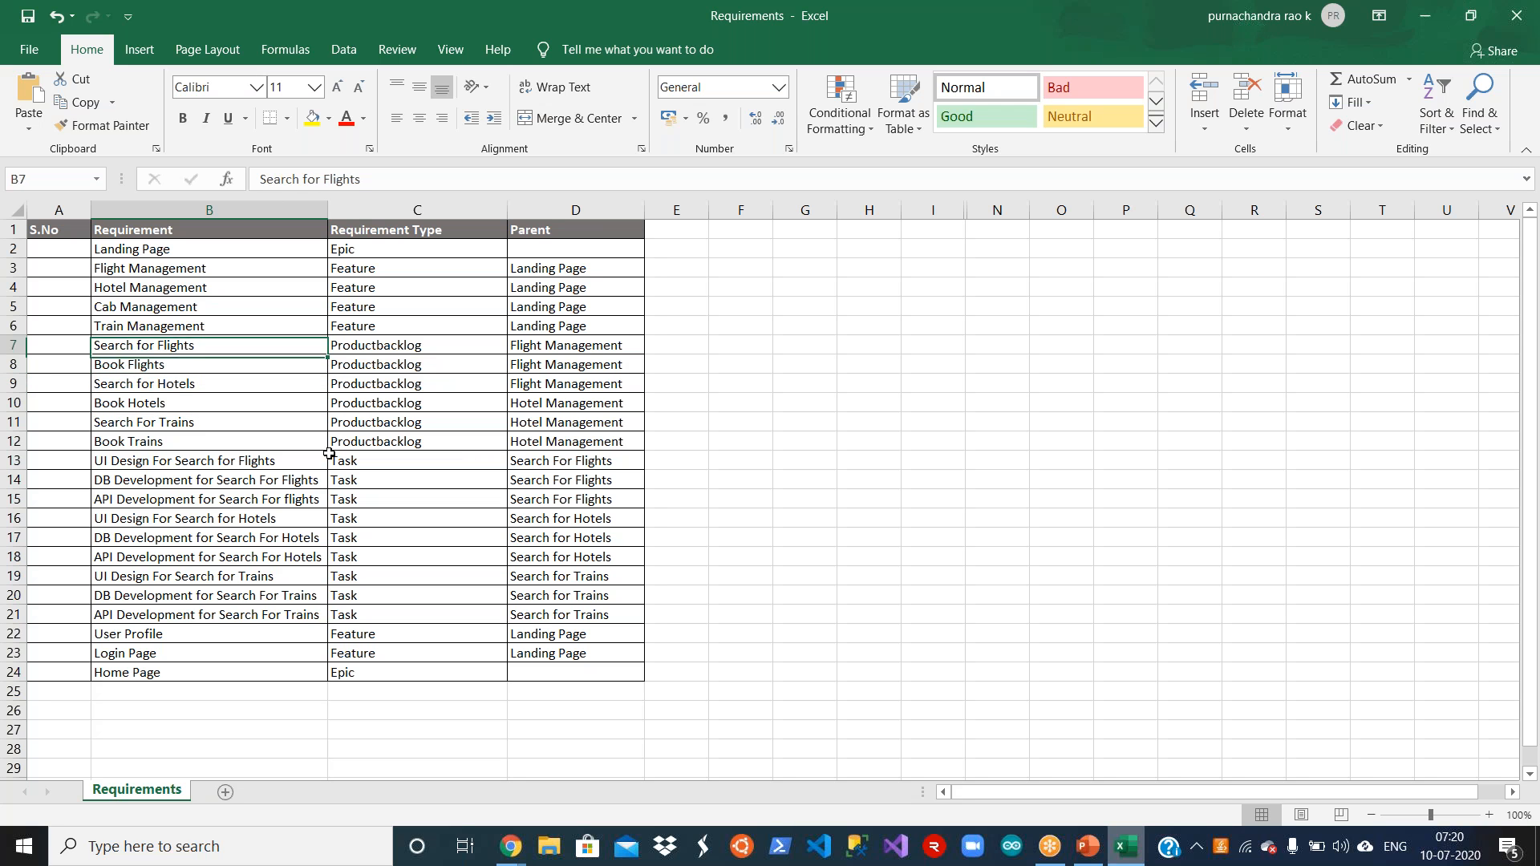
key("Down")
key("Right")
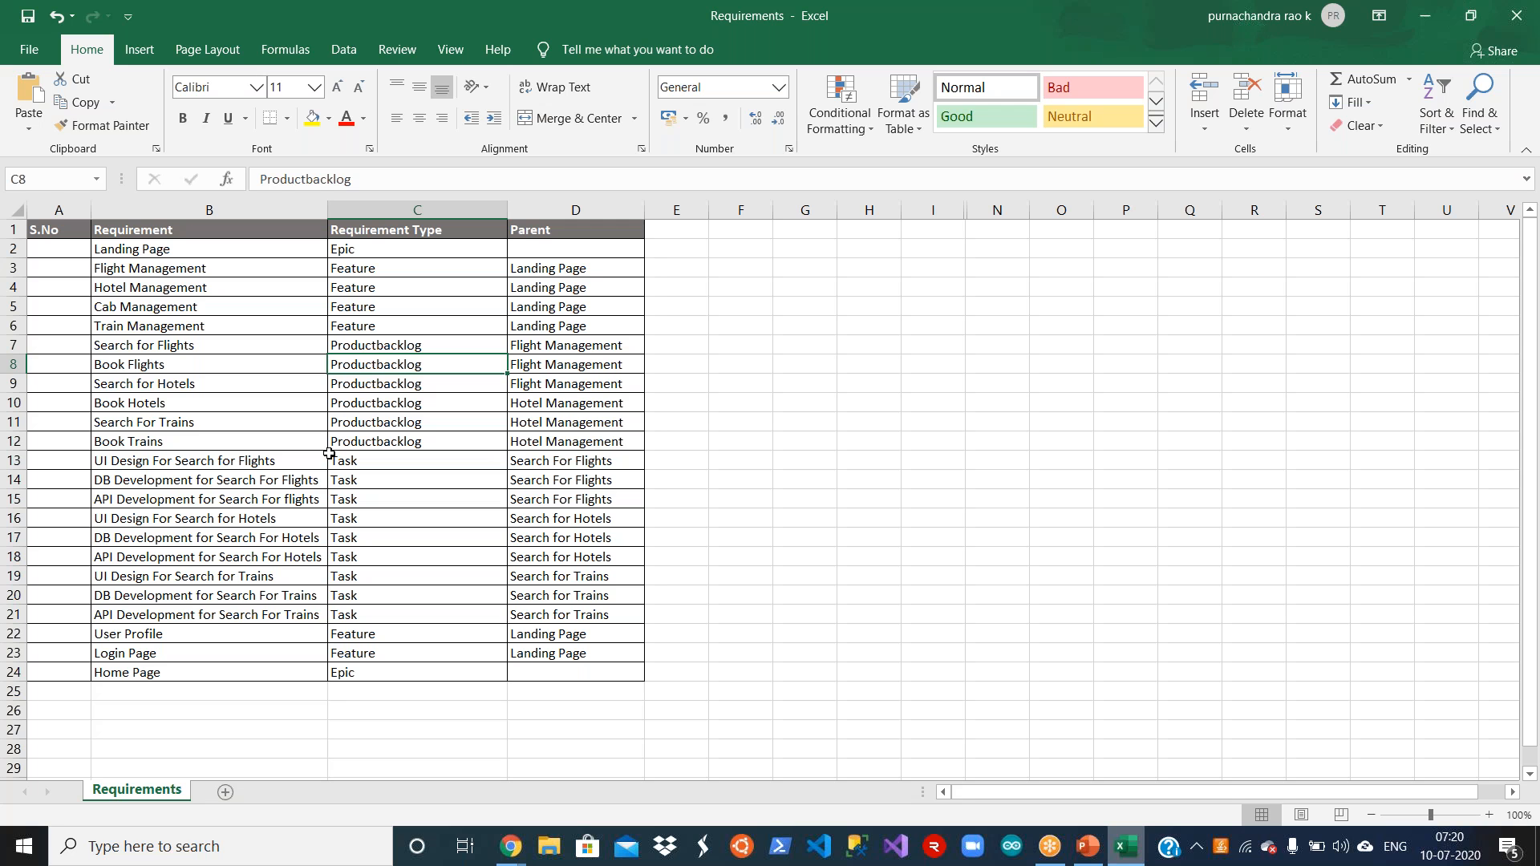
key("shift+Down")
key("shift+Down")
key("shift+Down")
key("shift+Down")
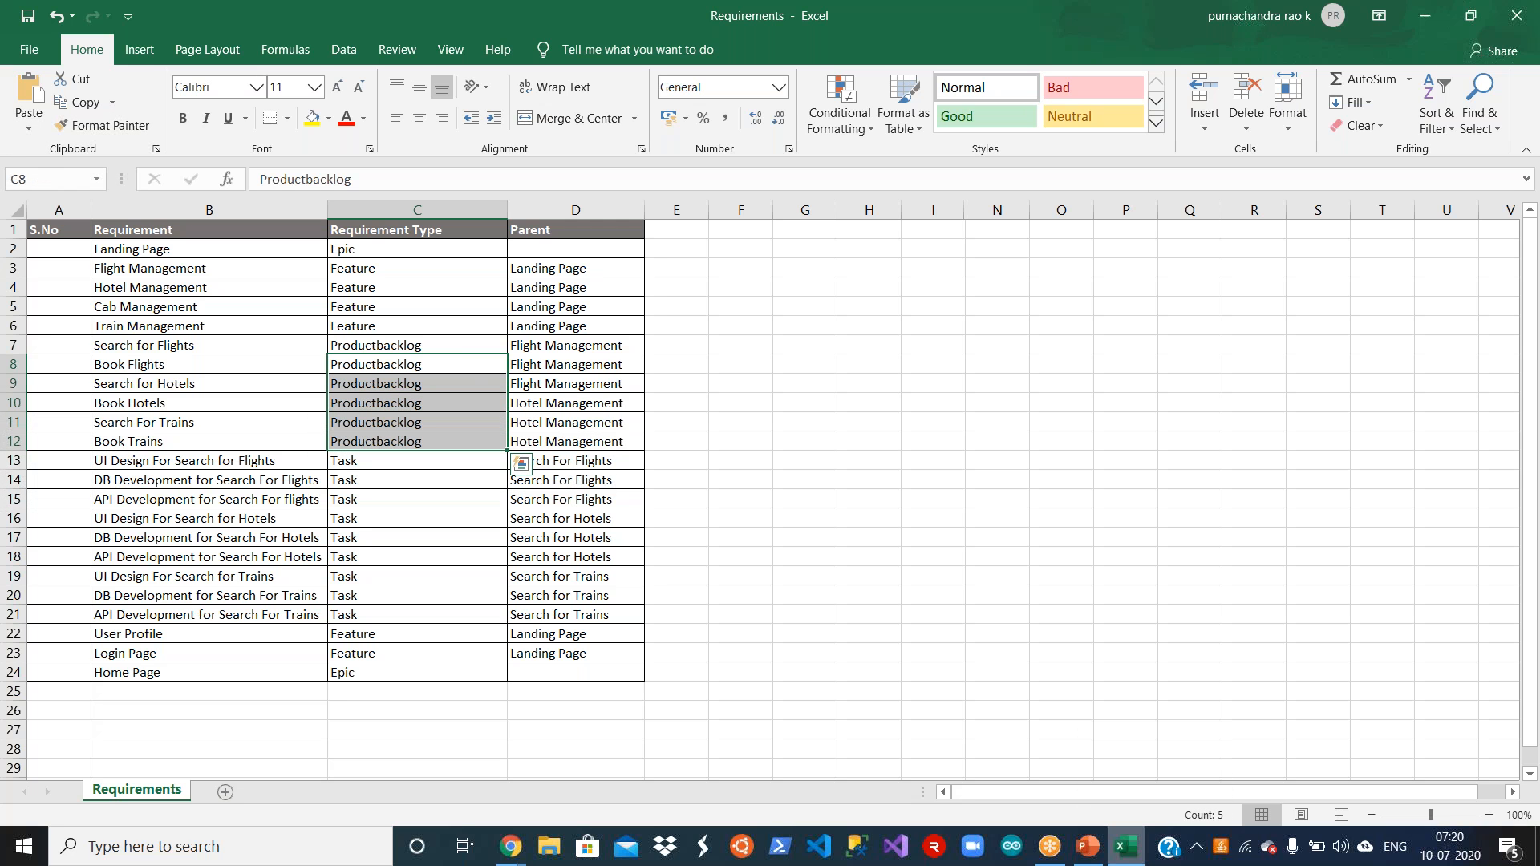
left_click(543, 408)
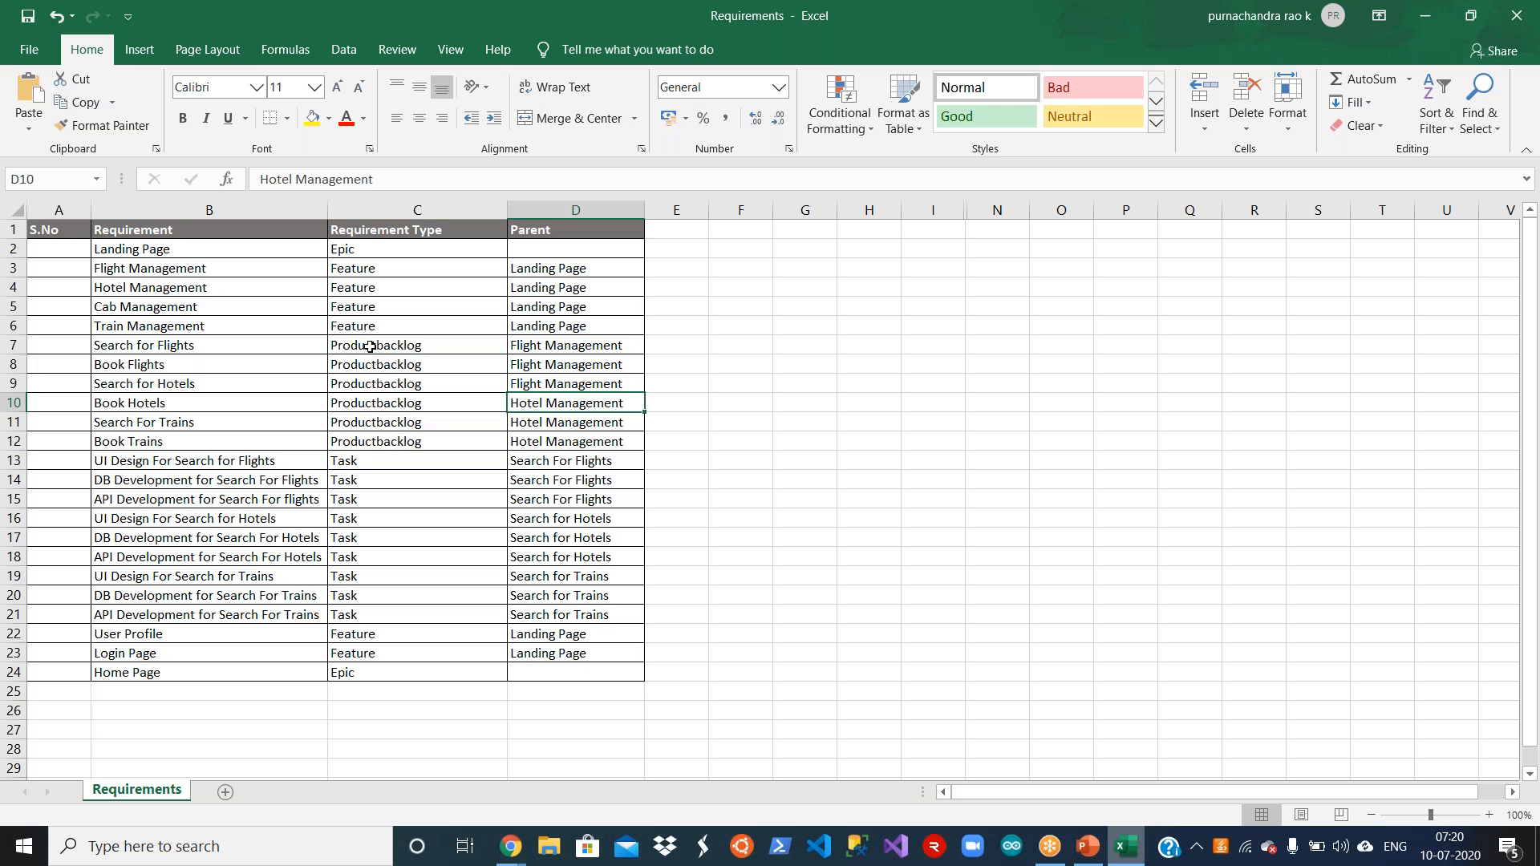
left_click(365, 340)
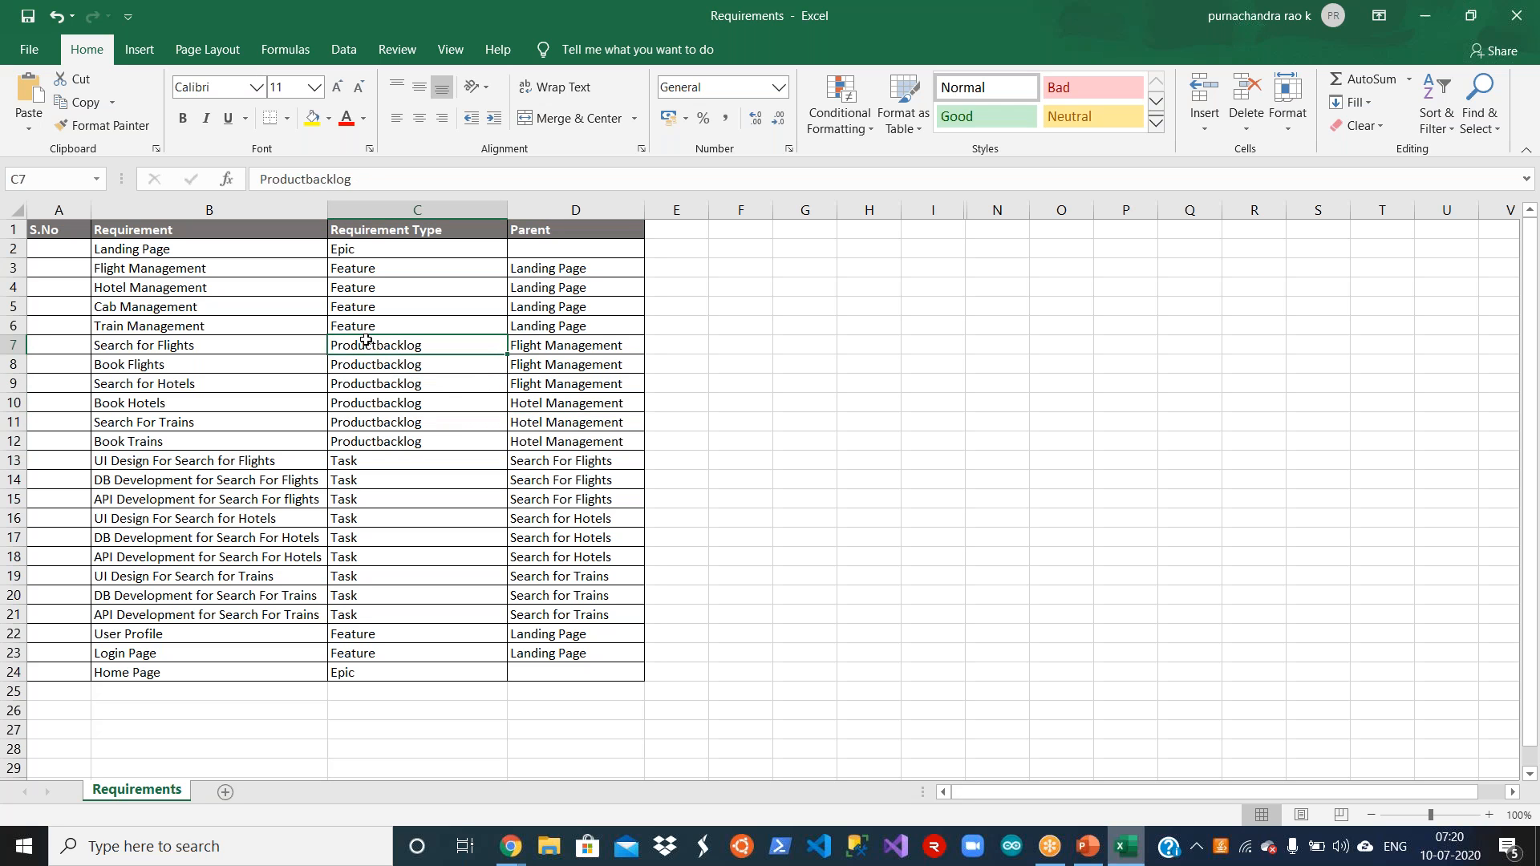
Step: Compare the parents of the flight and hotel product backlog rows, highlighting Search for Hotels and Book Hotels in B9:D10
key("Right")
key("Down")
key("Left")
key("Left")
key("Right")
key("Right")
key("Left")
key("Left")
key("Down")
key("Down")
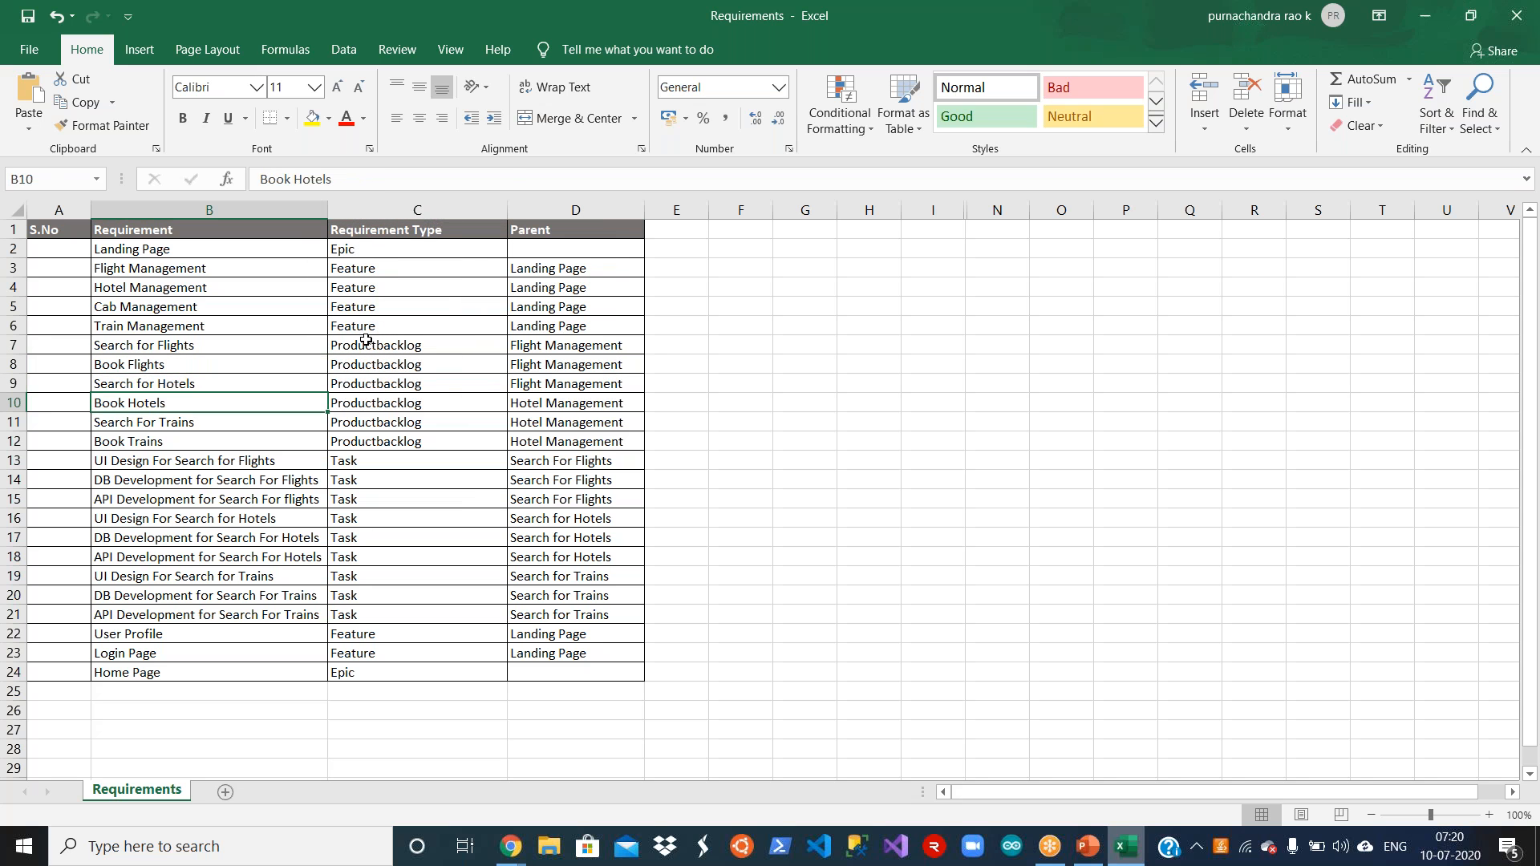
key("shift+Up")
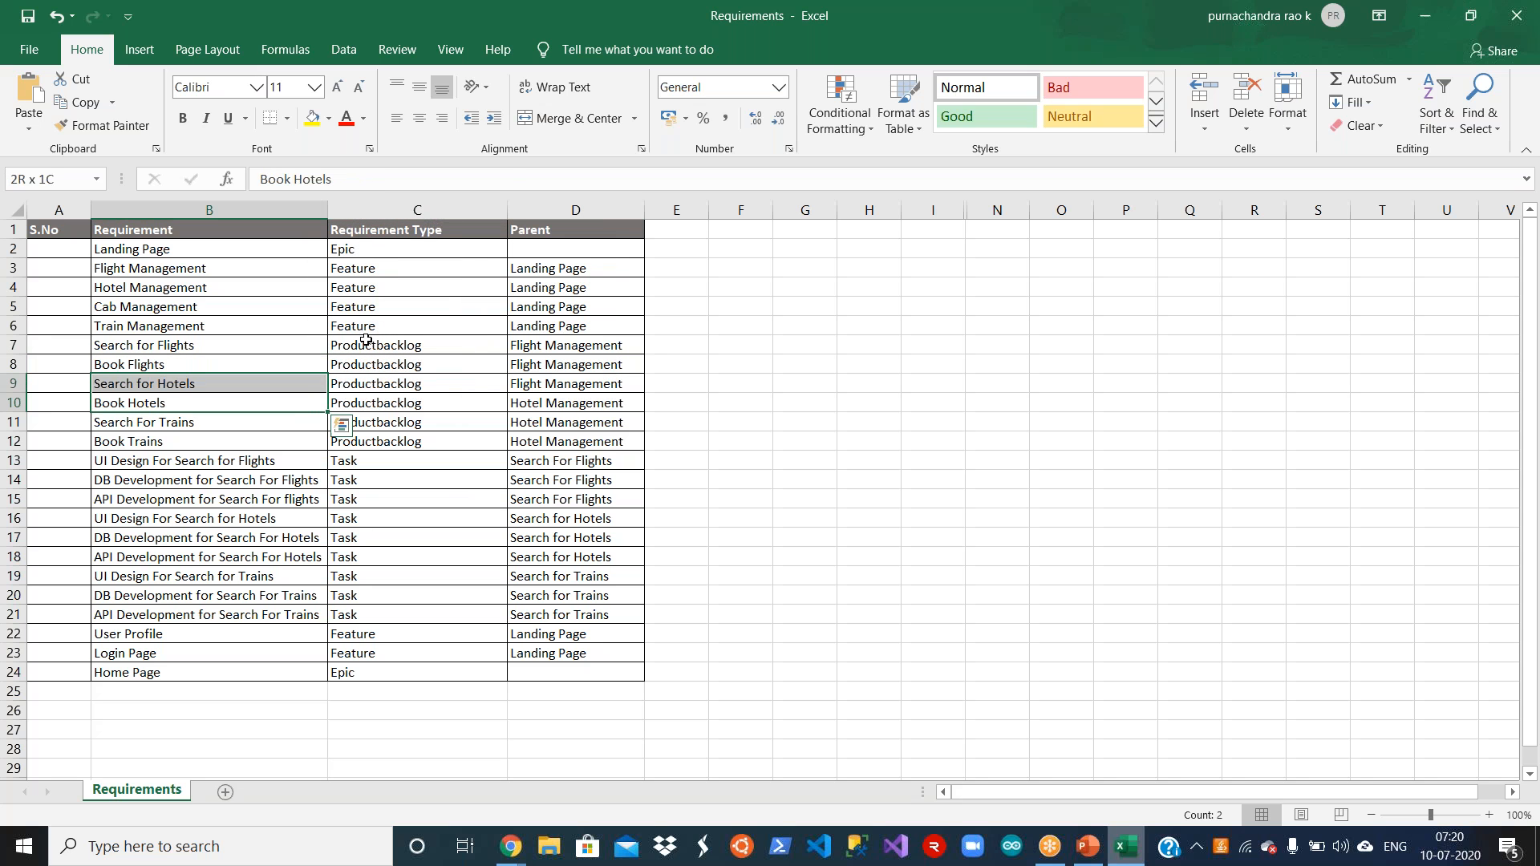
key("shift+Right")
key("shift+Right")
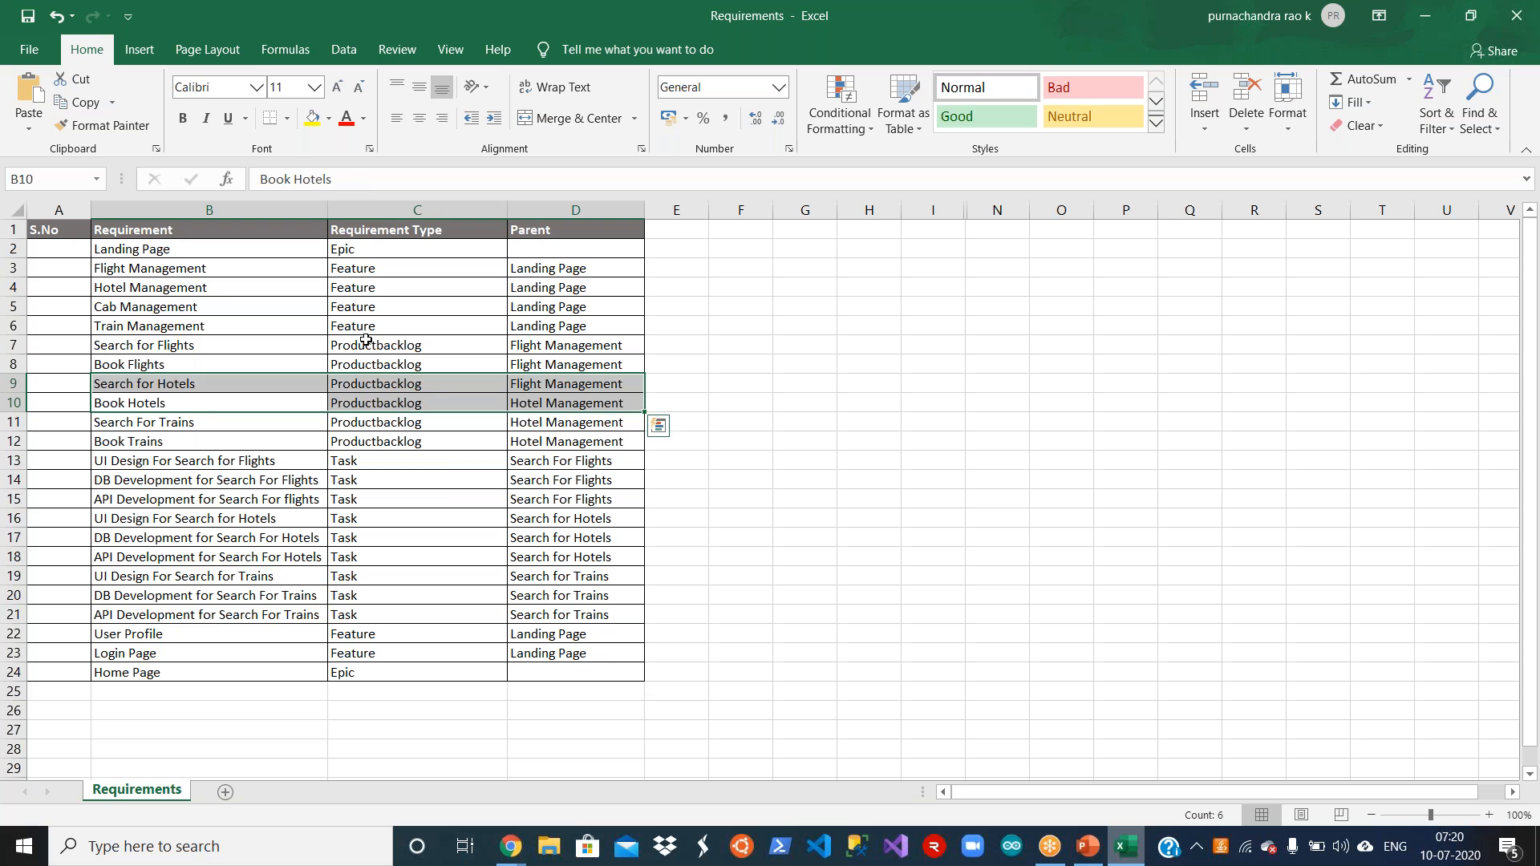
Step: Change the Parent of Search for Hotels in cell D9 to Hotel Management
key("Down")
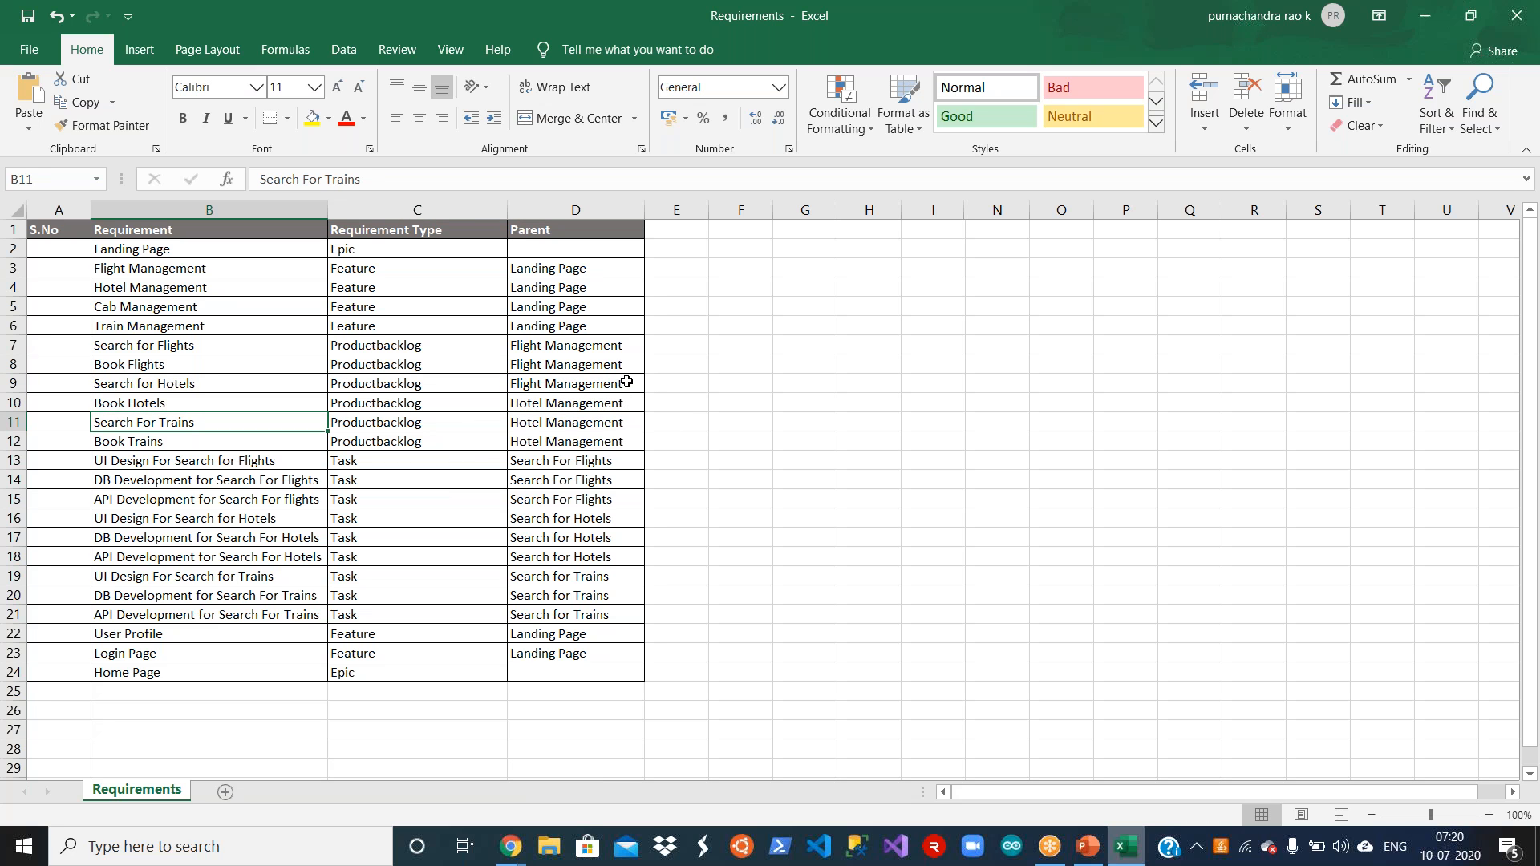
double_click(627, 381)
key("BackSpace")
key("BackSpace")
key("BackSpace")
key("BackSpace")
key("BackSpace")
key("BackSpace")
key("BackSpace")
key("BackSpace")
key("BackSpace")
key("BackSpace")
key("BackSpace")
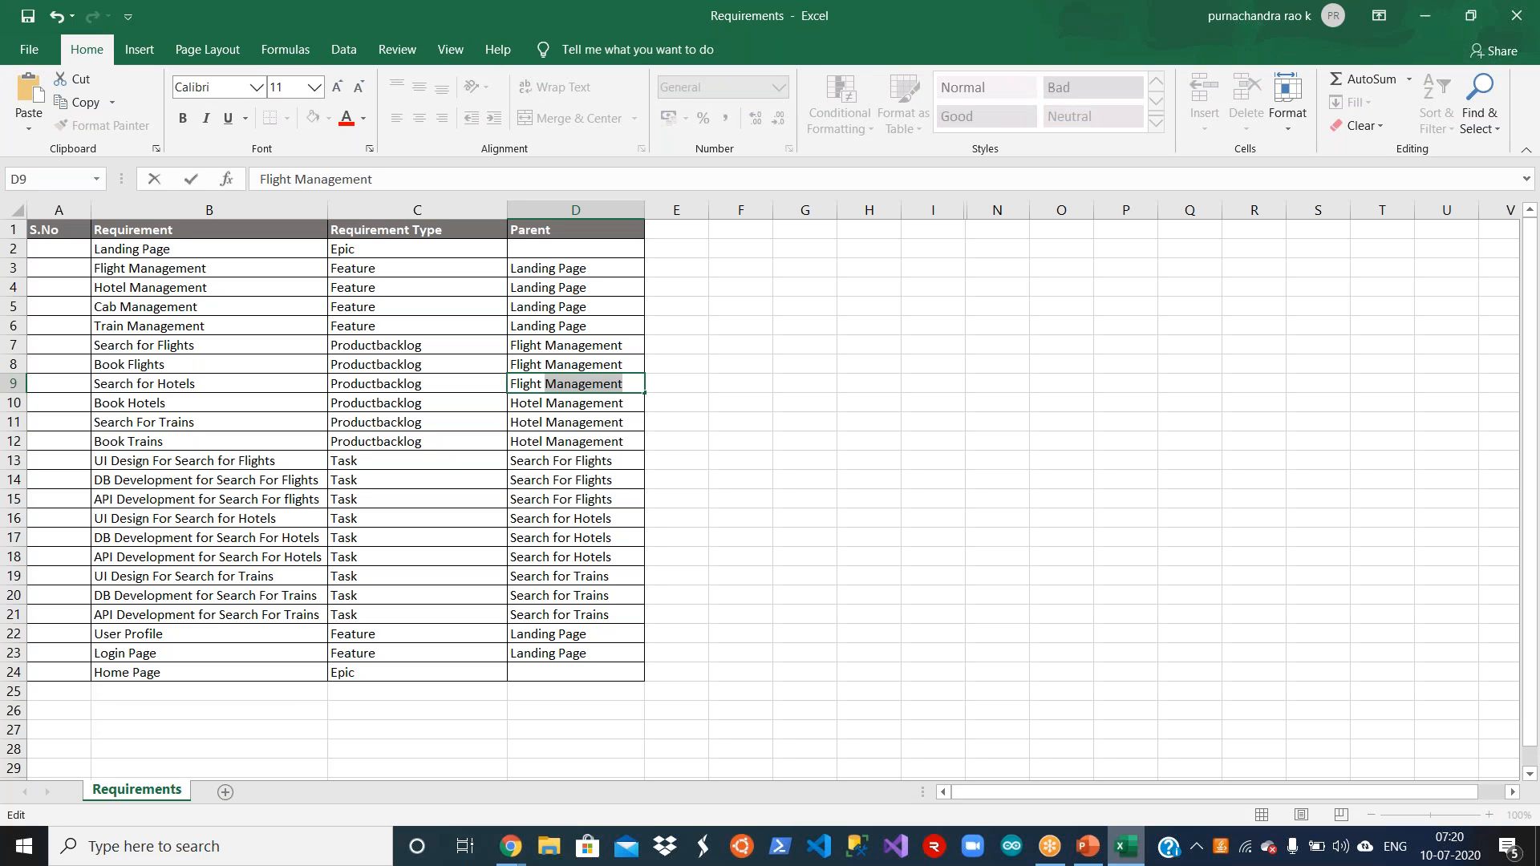
key("BackSpace")
key("BackSpace")
key("BackSpace")
key("BackSpace")
key("BackSpace")
key("BackSpace")
key("BackSpace")
key("BackSpace")
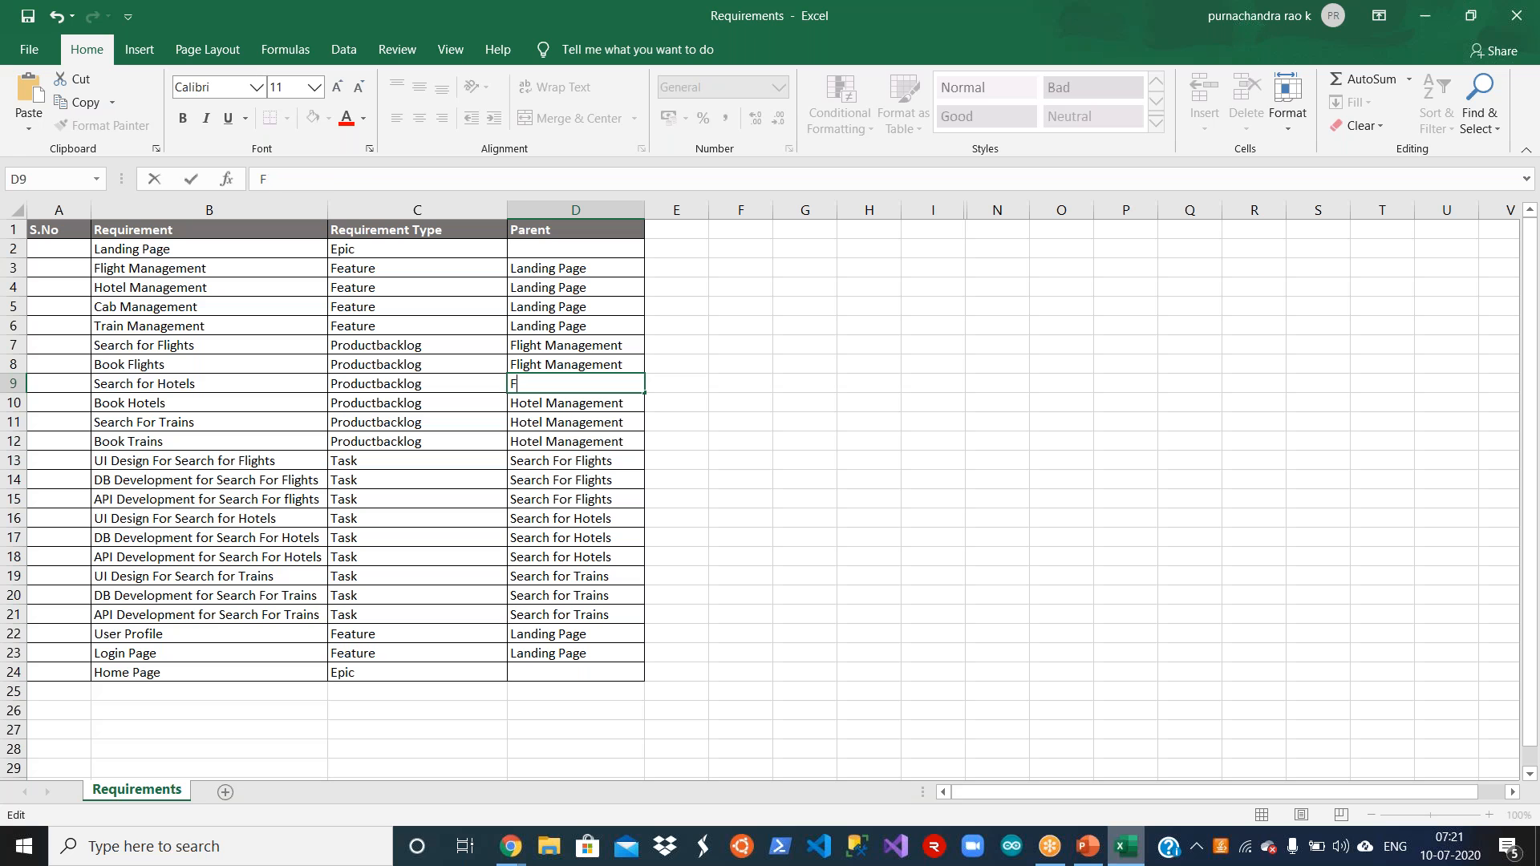
type("Hotel Management")
key("Return")
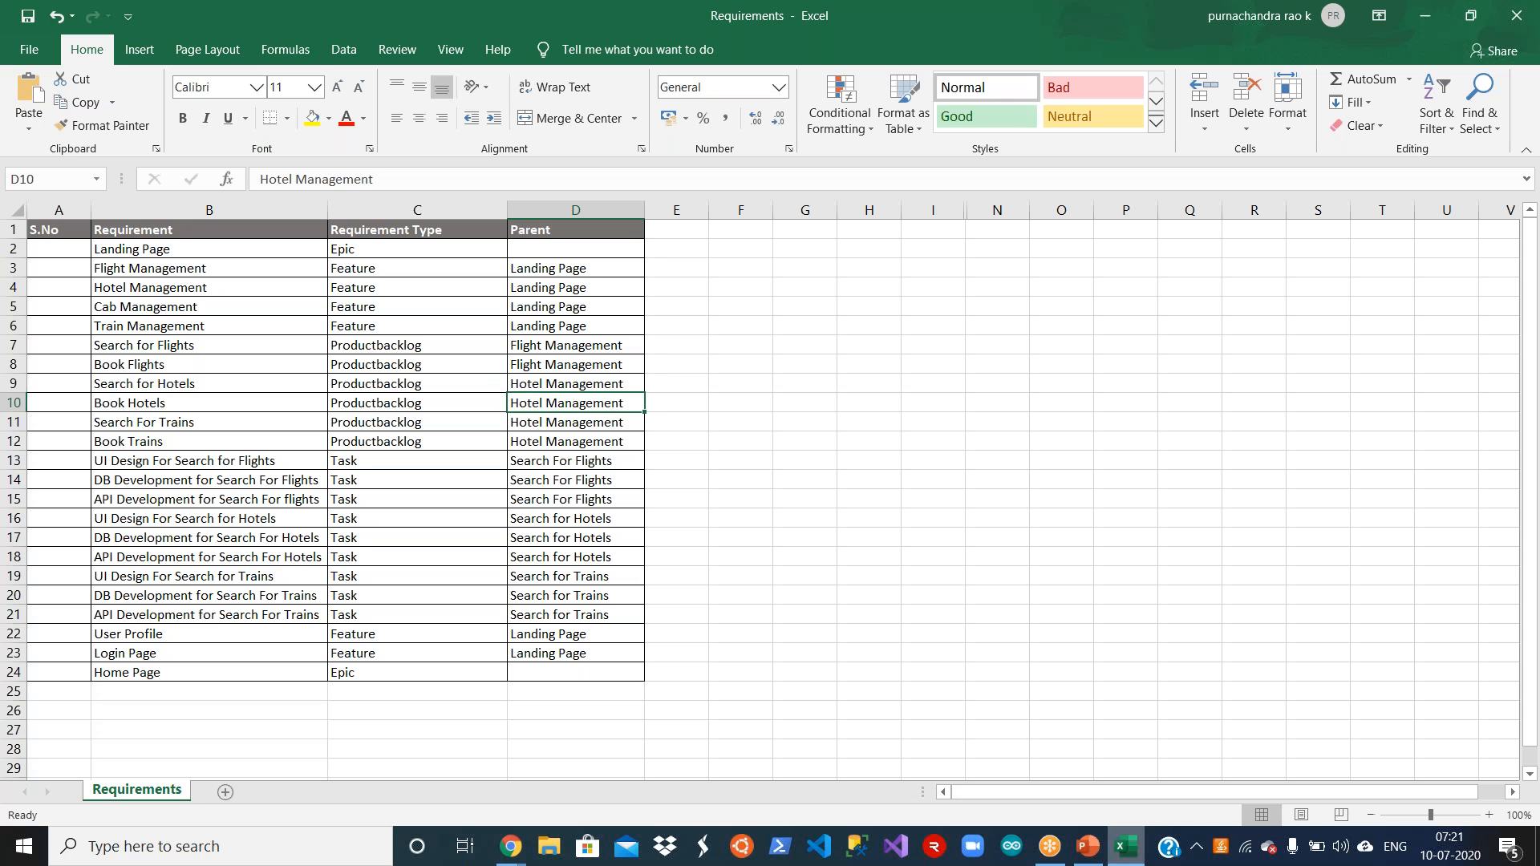
Step: Set the Parent of both Search For Trains and Book Trains, in D11 and D12, to Train Management
key("Down")
key("Left")
key("Left")
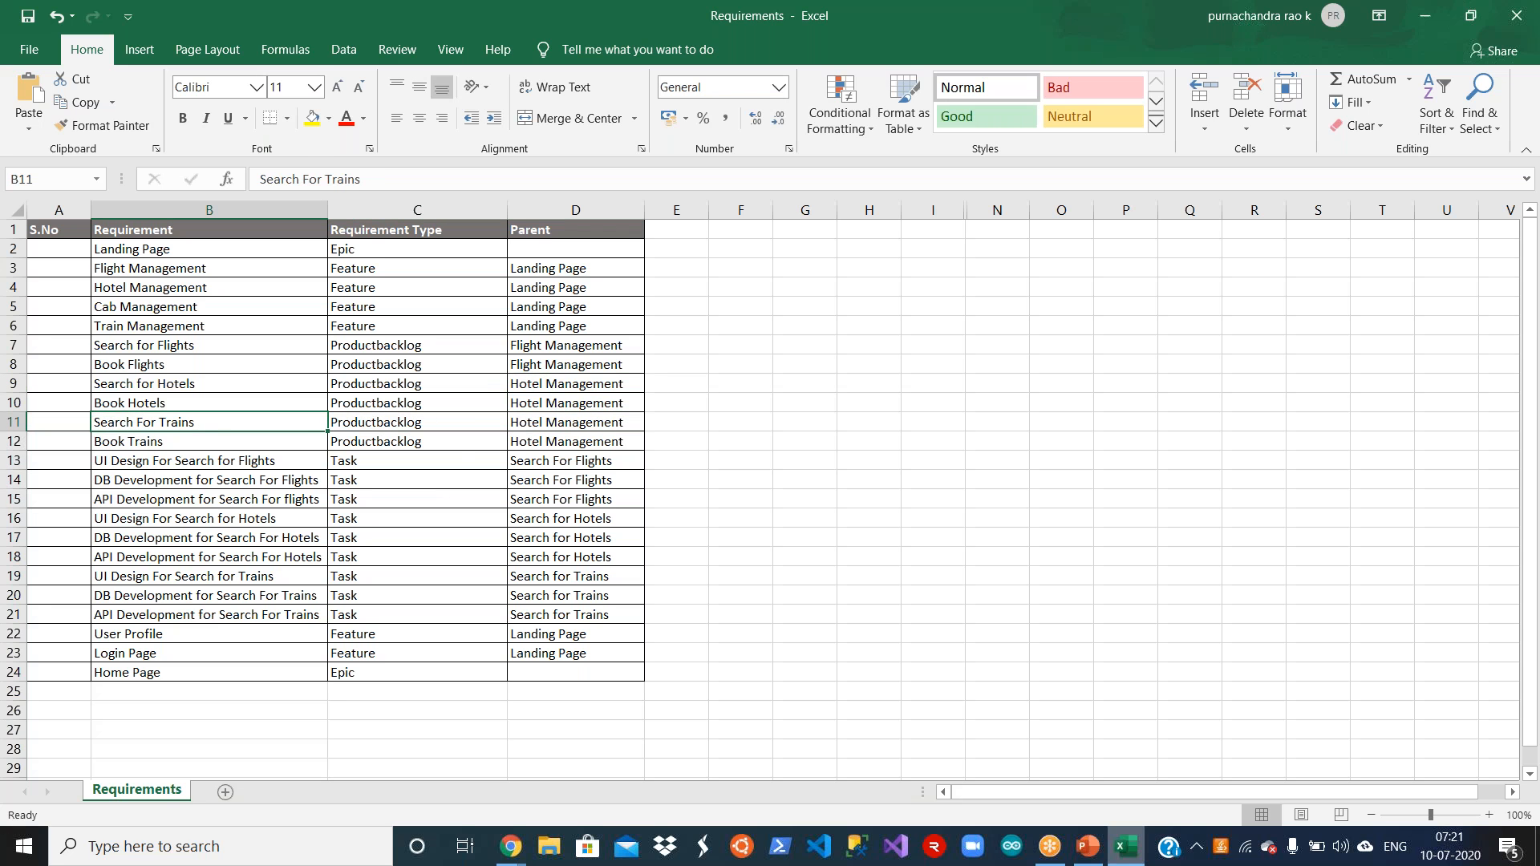
key("shift+Down")
key("shift+Right")
key("shift+Right")
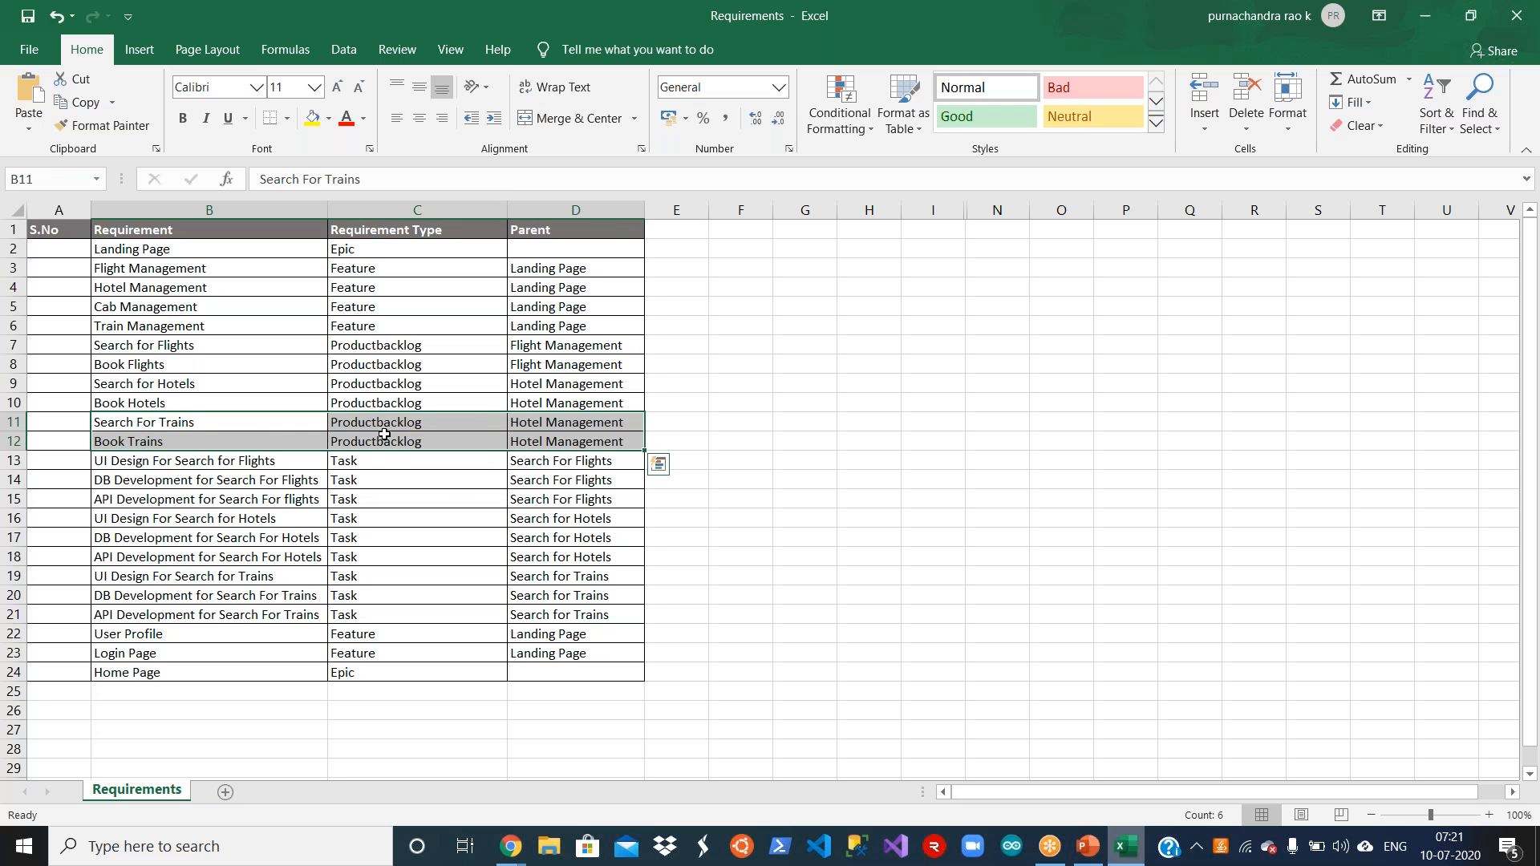
left_click(249, 425)
left_click(397, 421)
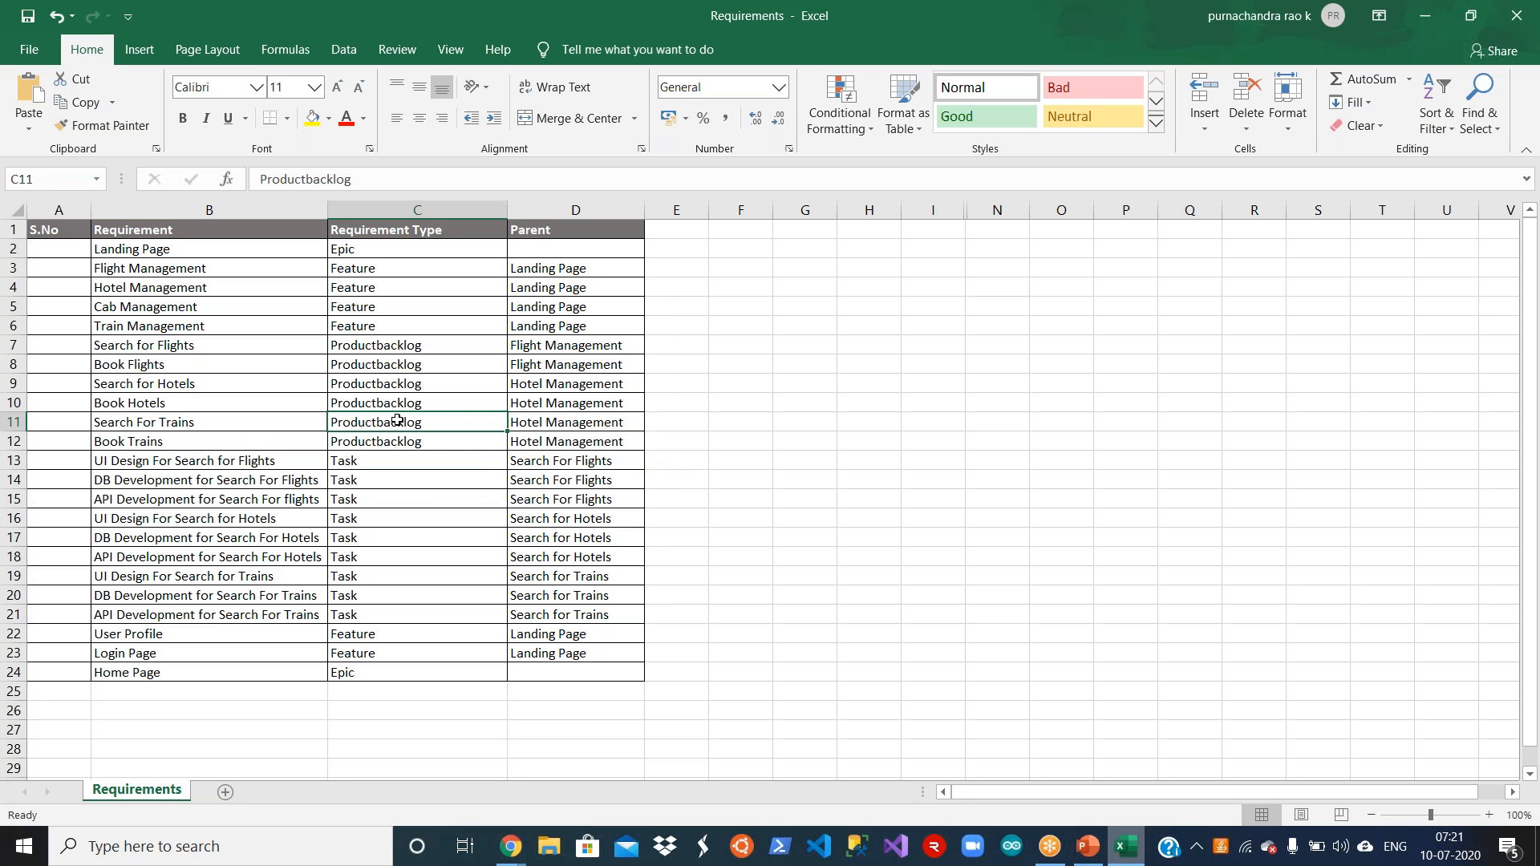
left_click(556, 420)
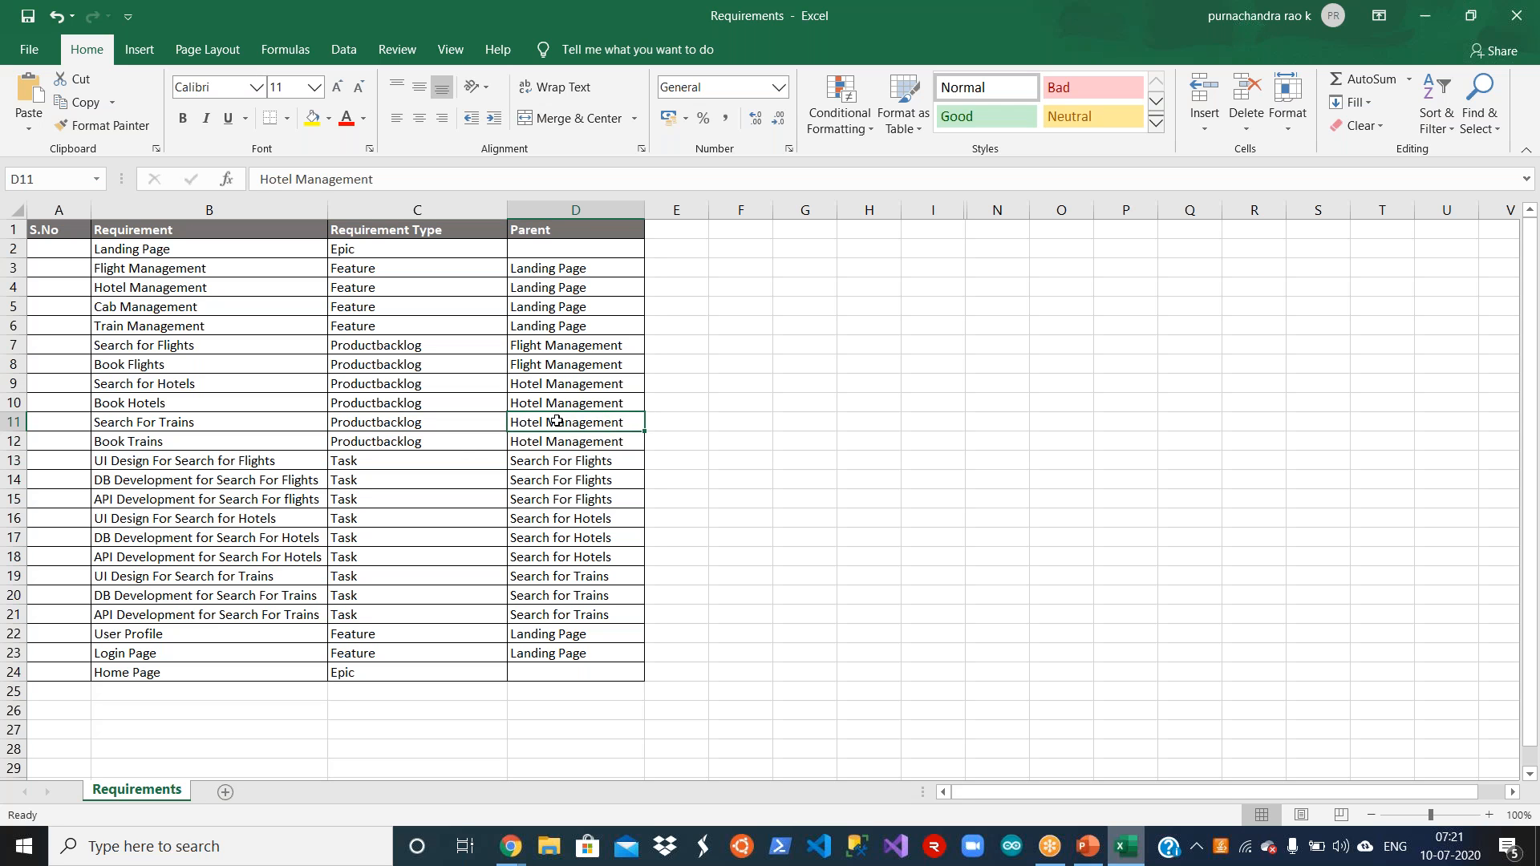
type("Train ")
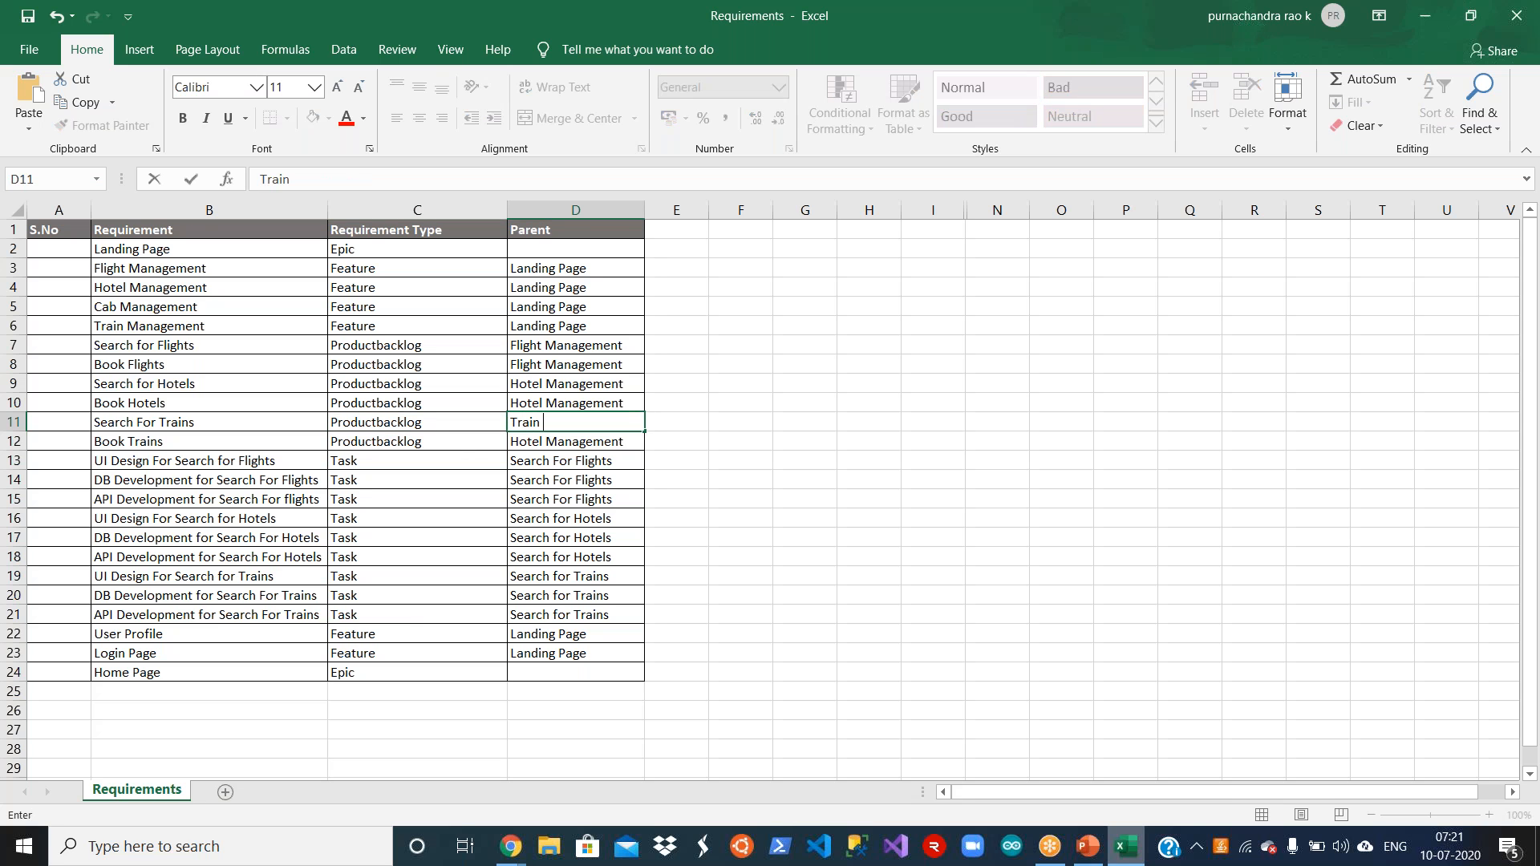
type("Management")
key("Return")
type("T")
key("Return")
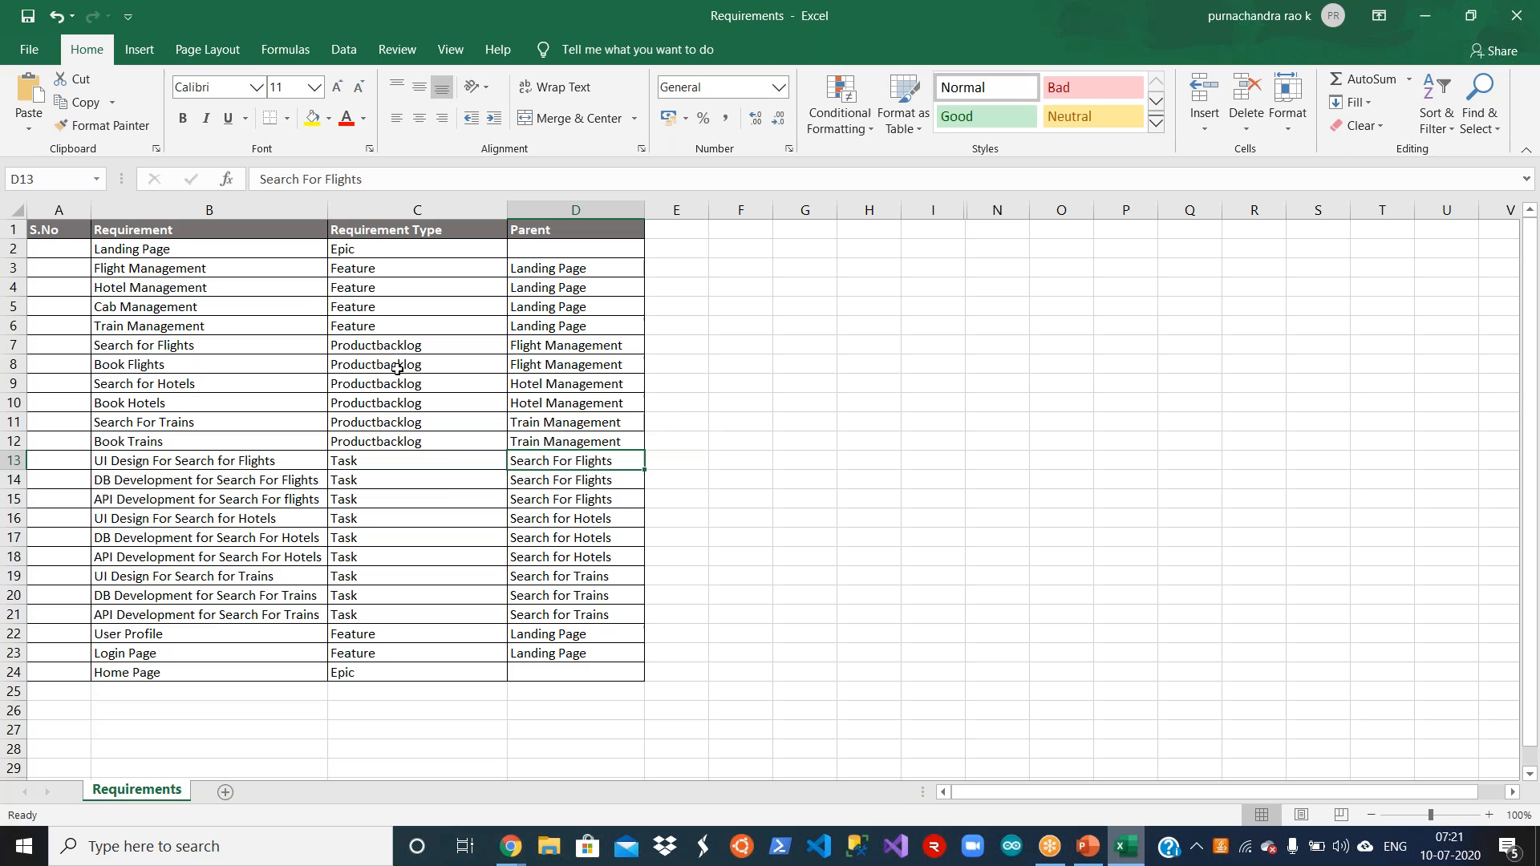
Step: Highlight the three Search for Flights task rows with their requirement type and parent, B13:D15, to review them
left_click(270, 442)
left_click(276, 463)
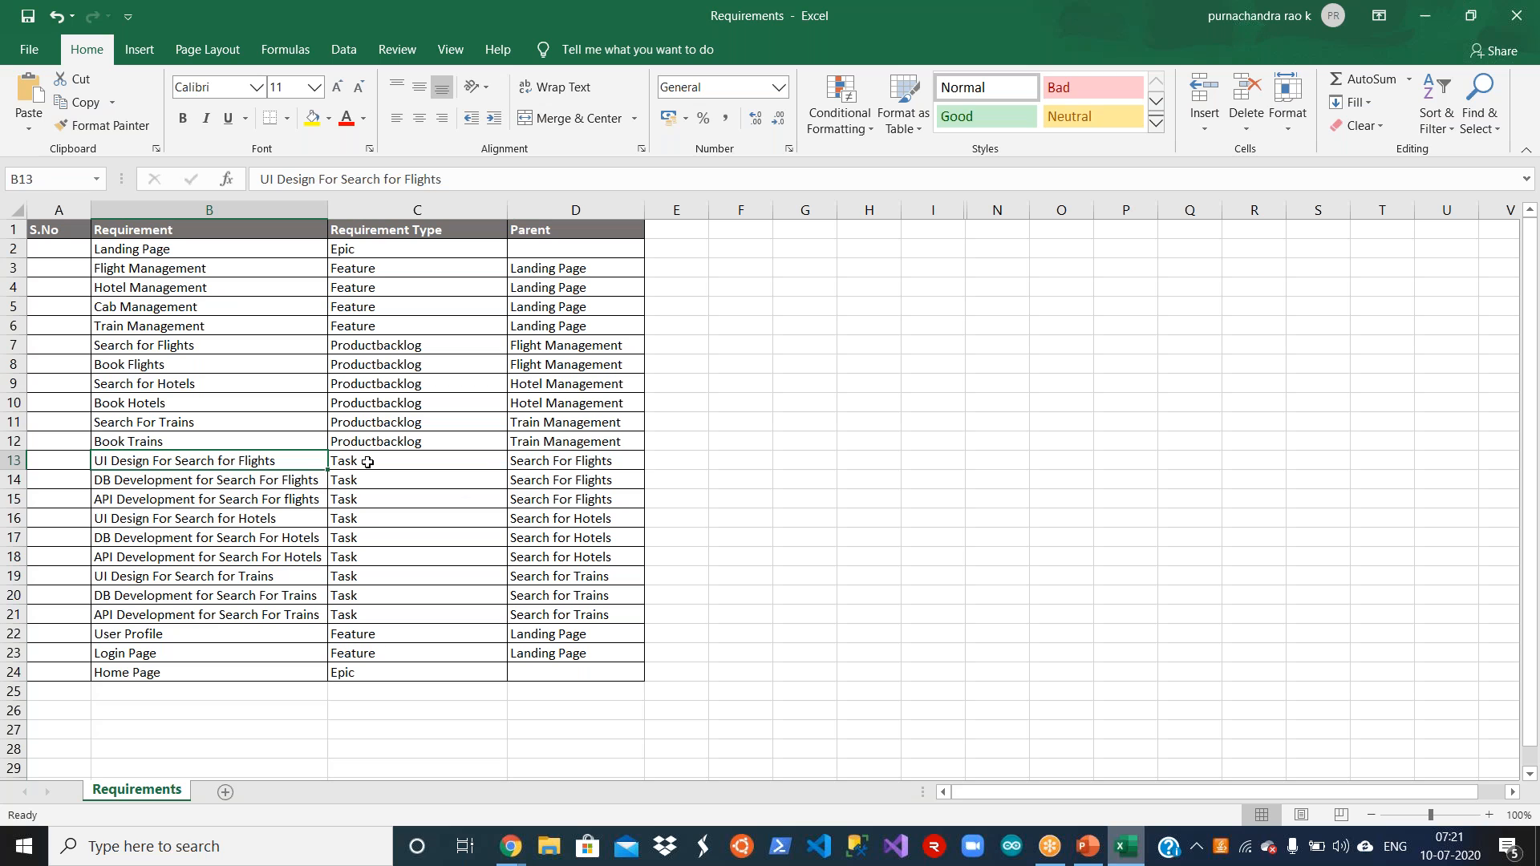
key("shift+Down")
key("shift+Down")
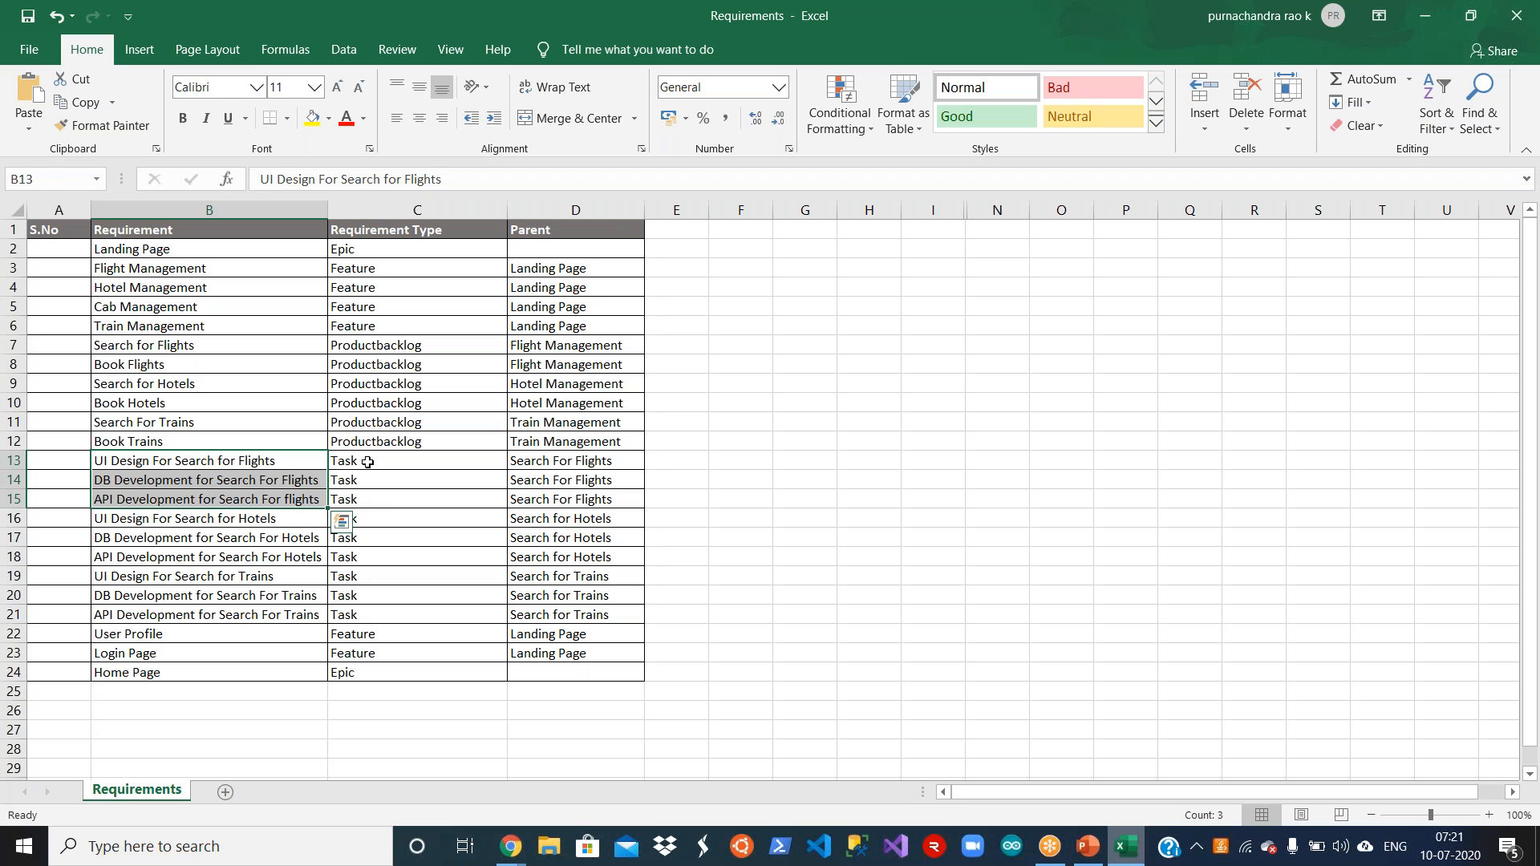
key("shift+Right")
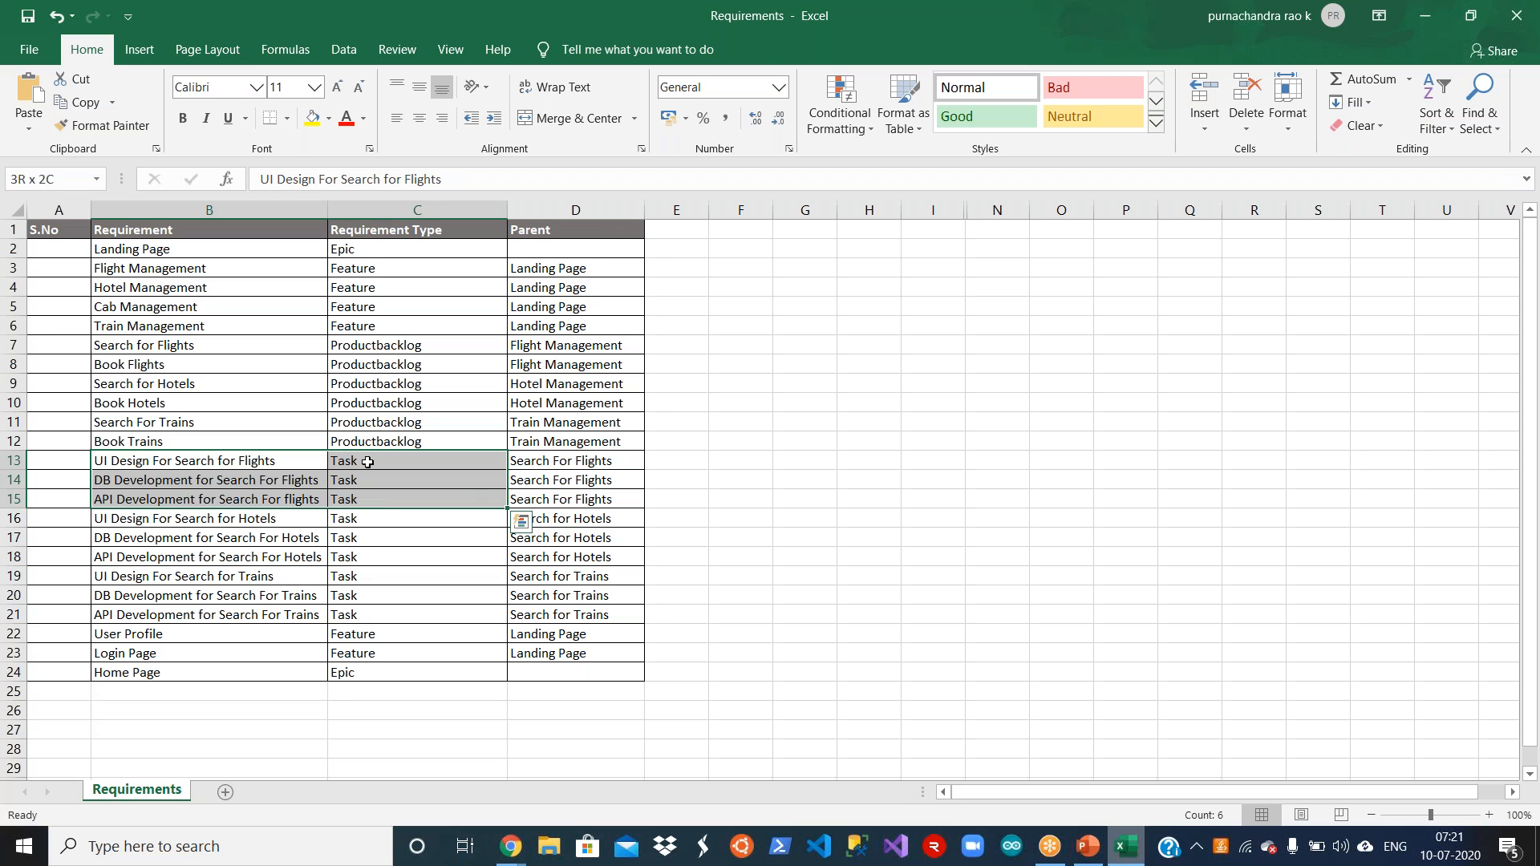
key("shift+Right")
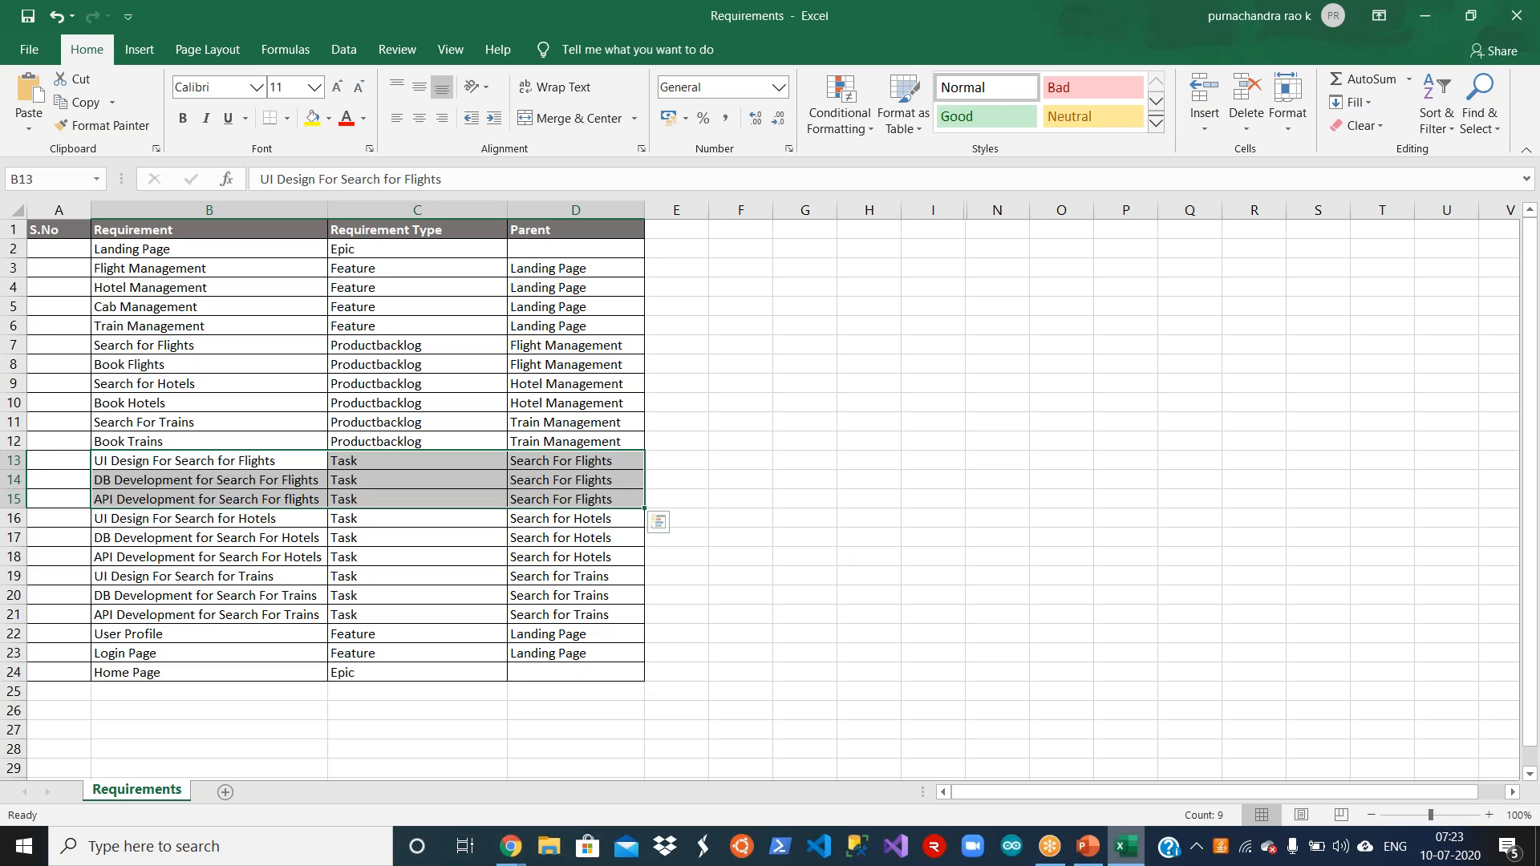
Step: Switch to the Azure DevOps work items page and look through the work item types available for creation
left_click(830, 559)
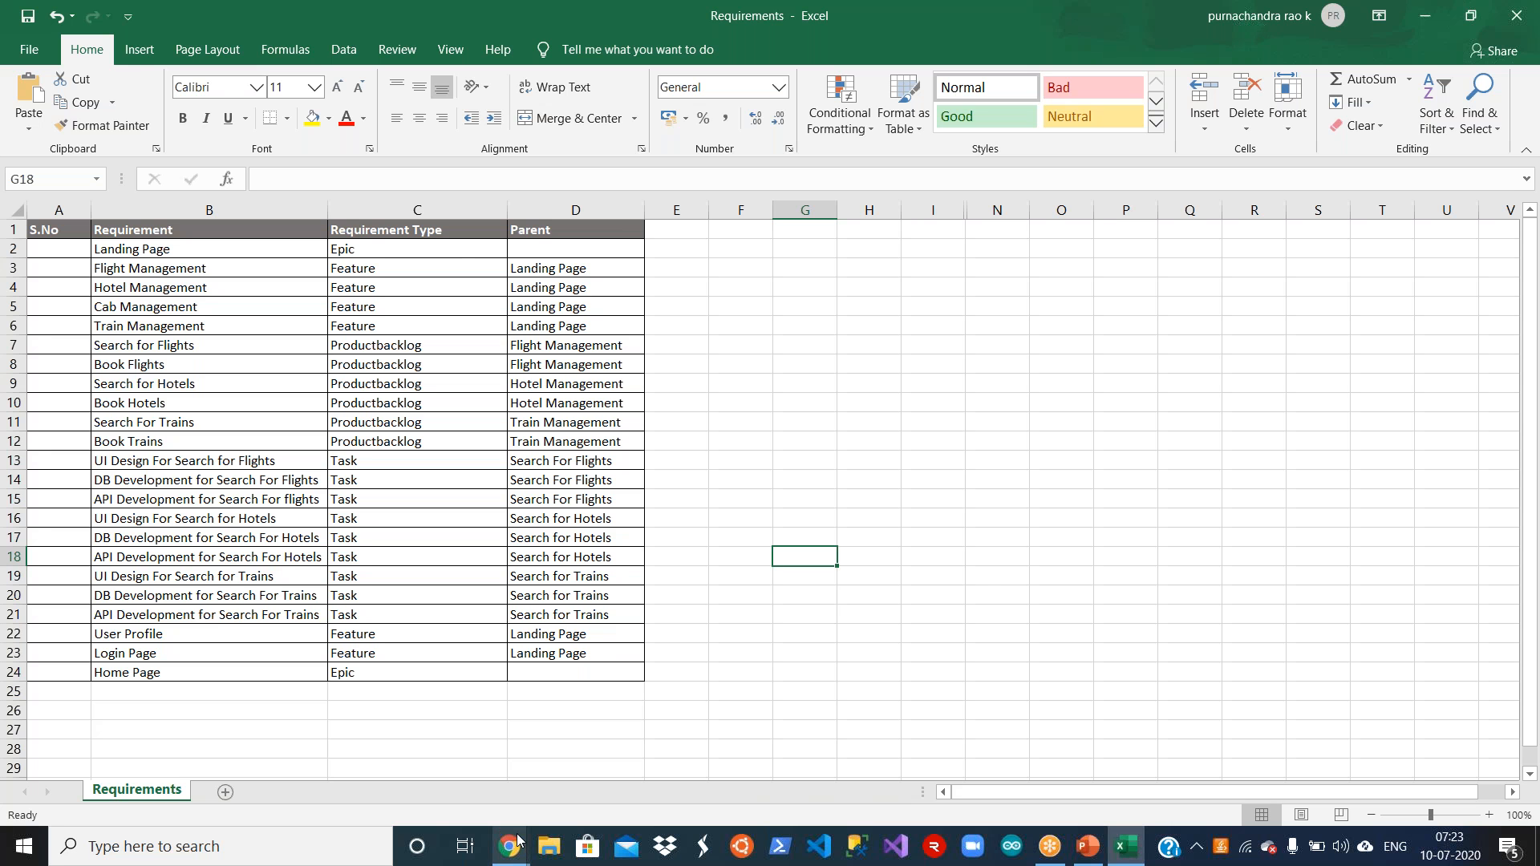
mouse_move(518, 841)
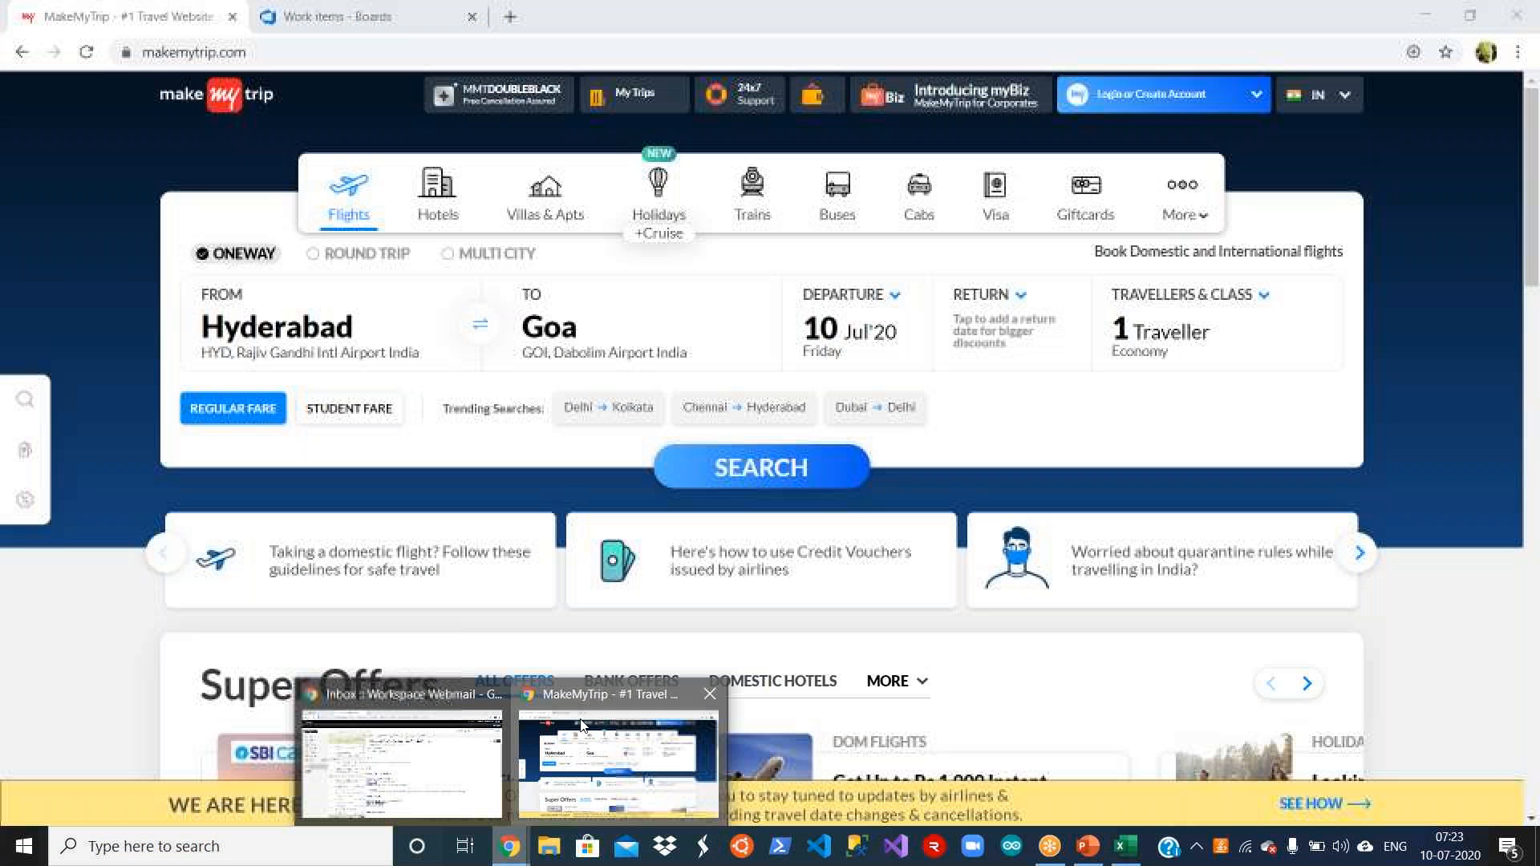
left_click(583, 725)
left_click(369, 18)
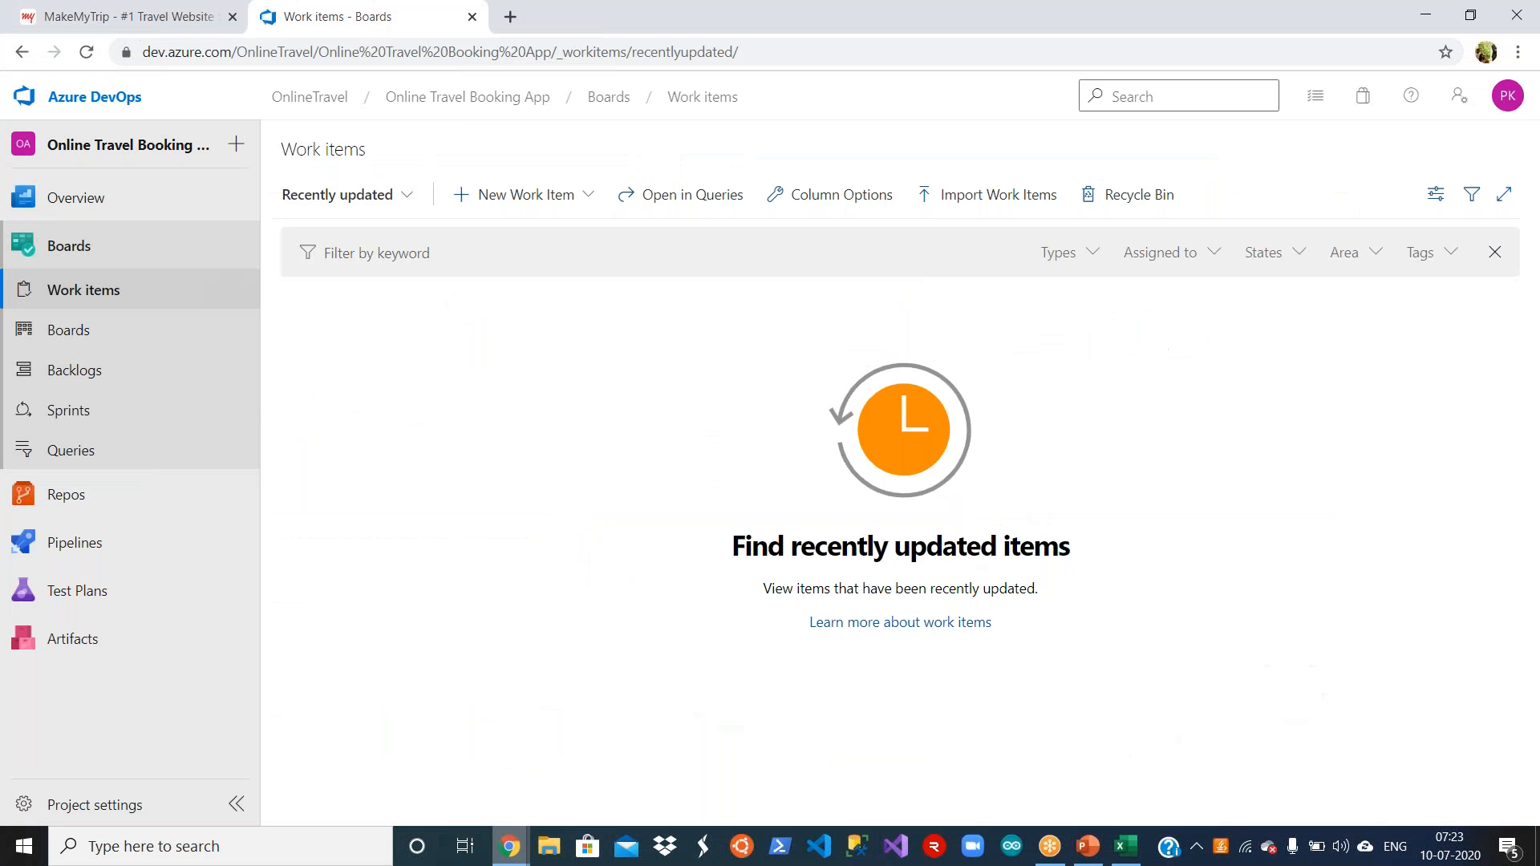
left_click(579, 195)
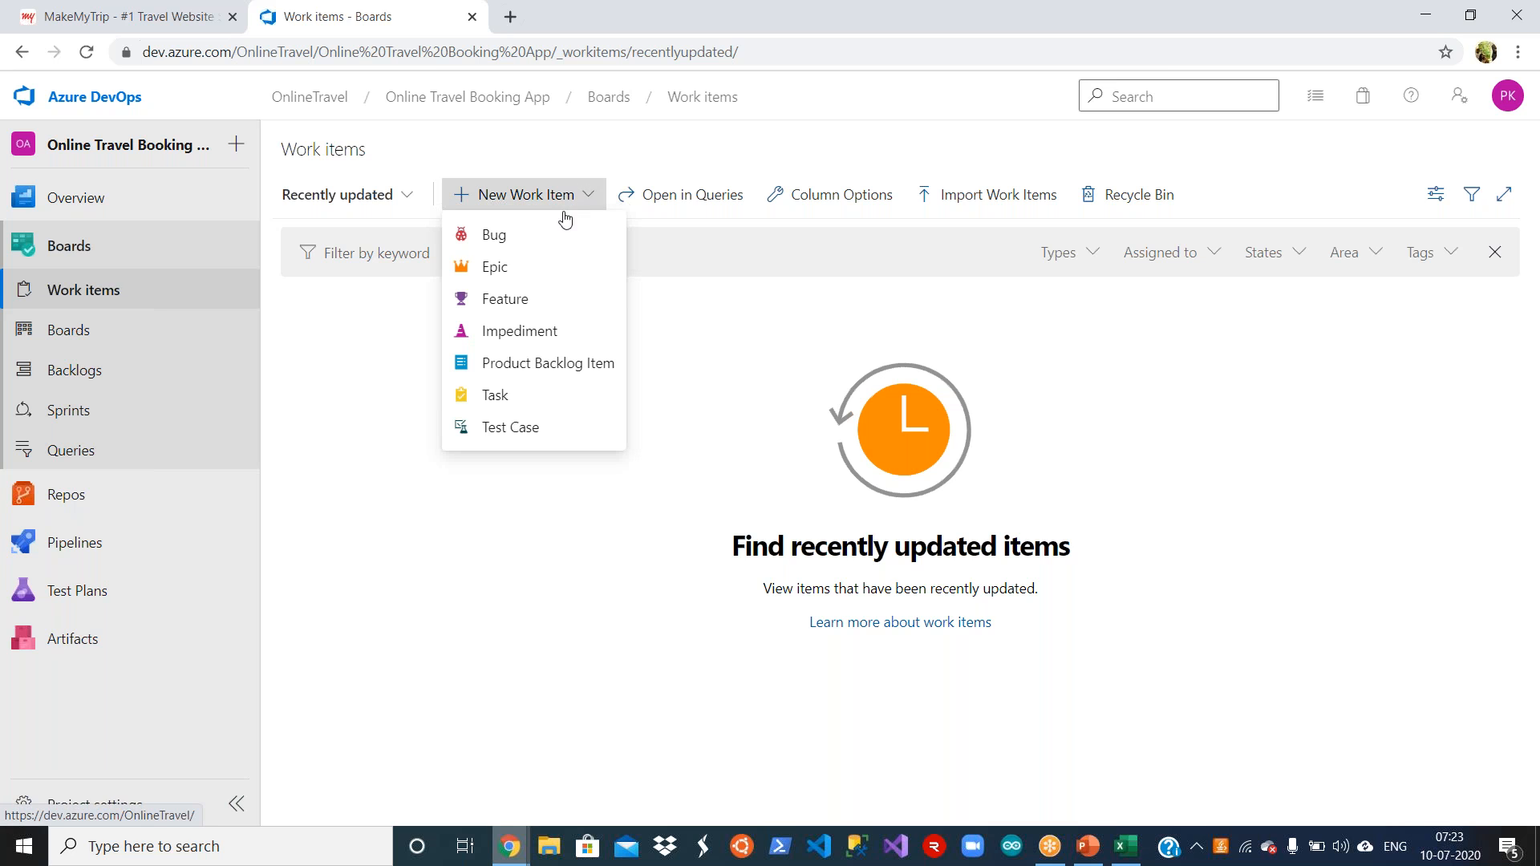
left_click(504, 567)
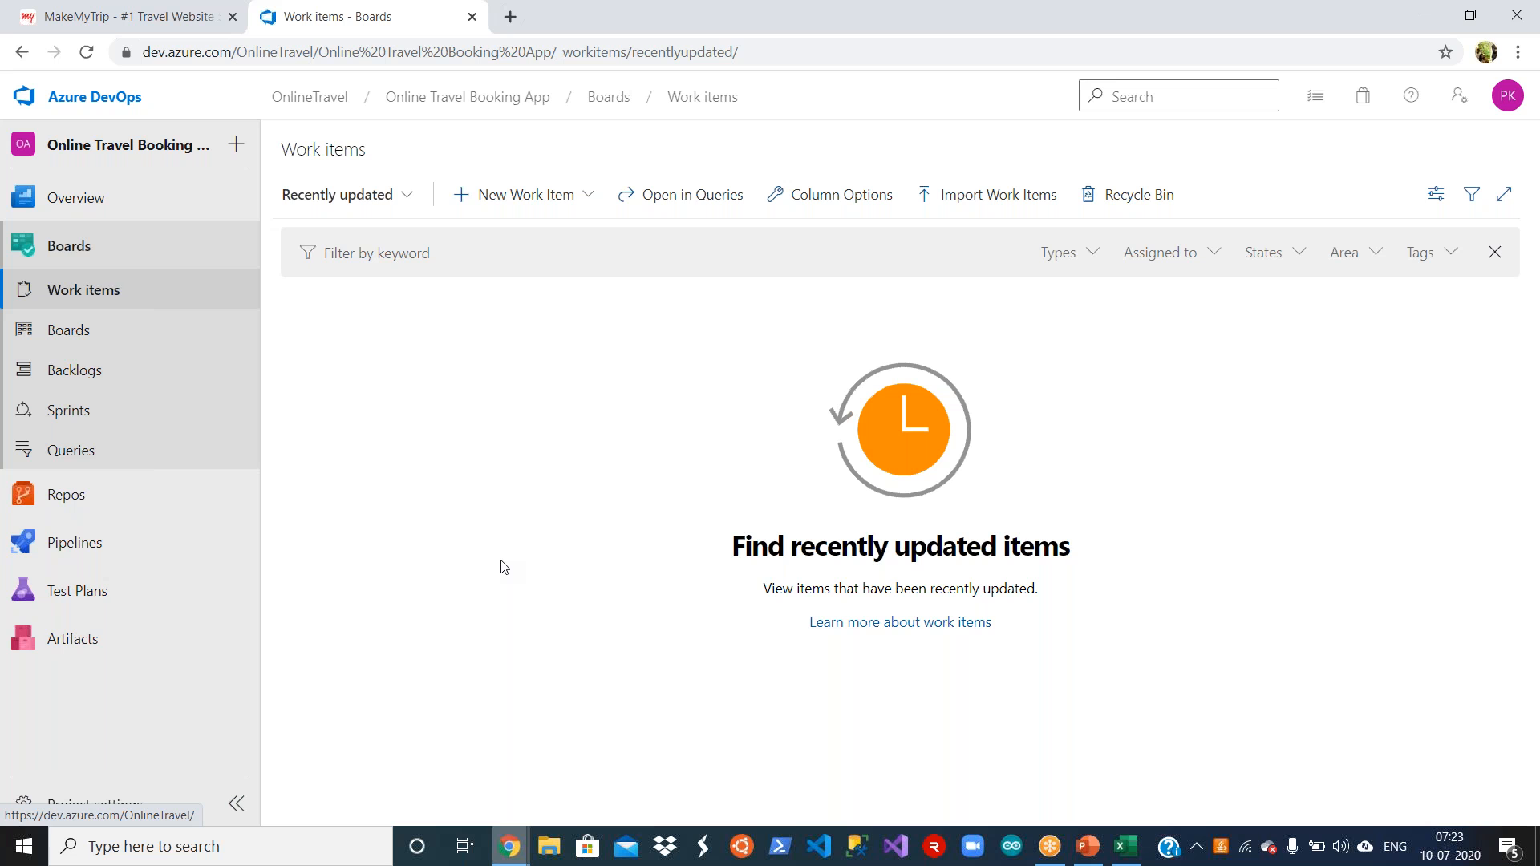
Step: Return to the Requirements workbook in Excel and unhide columns J to M, widening them so their terms are readable
key("alt+Tab")
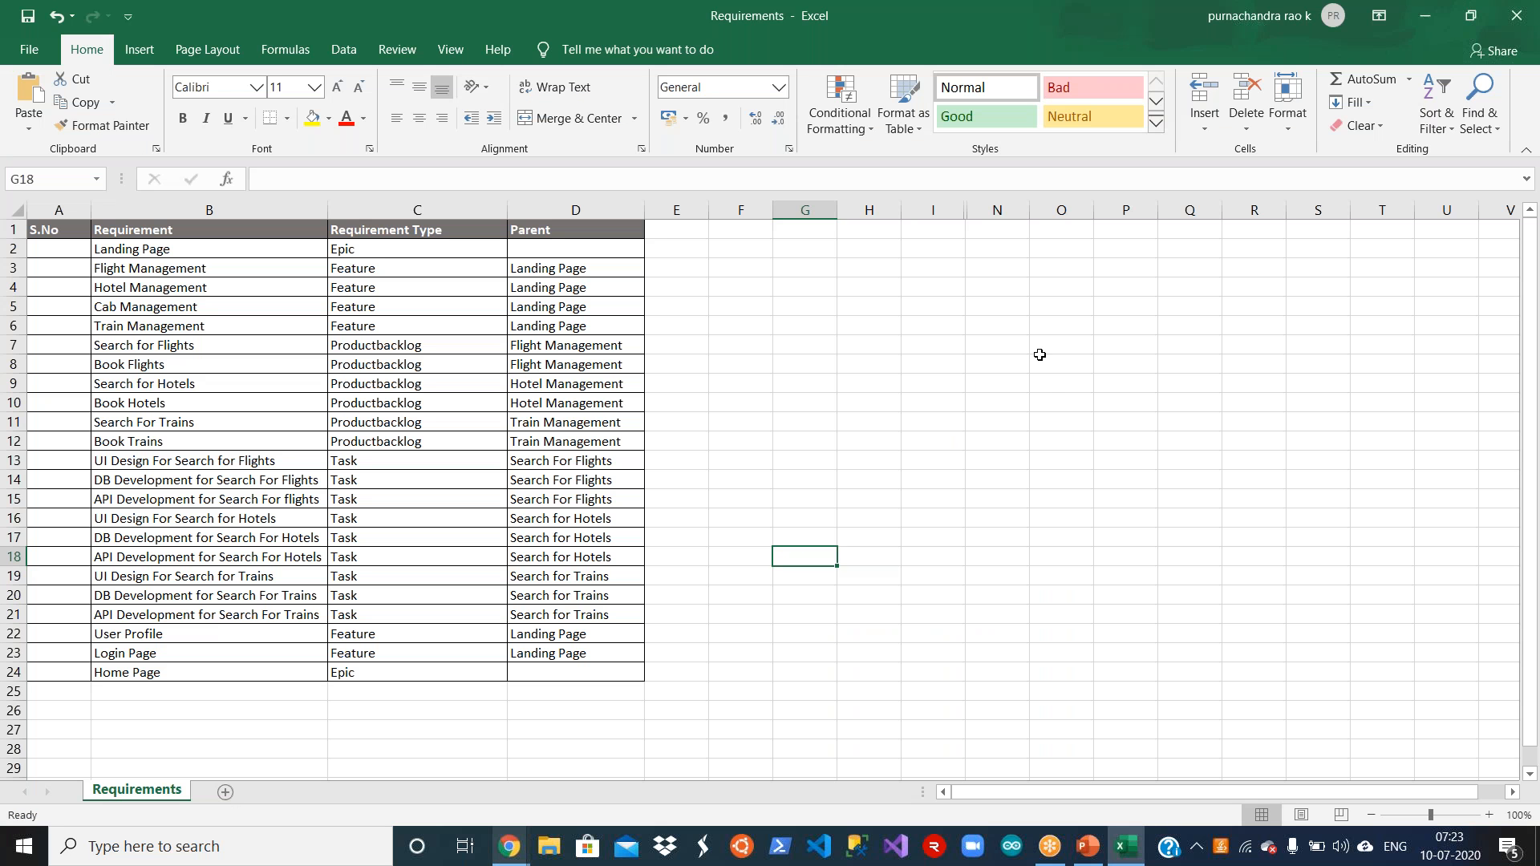
left_click(1040, 357)
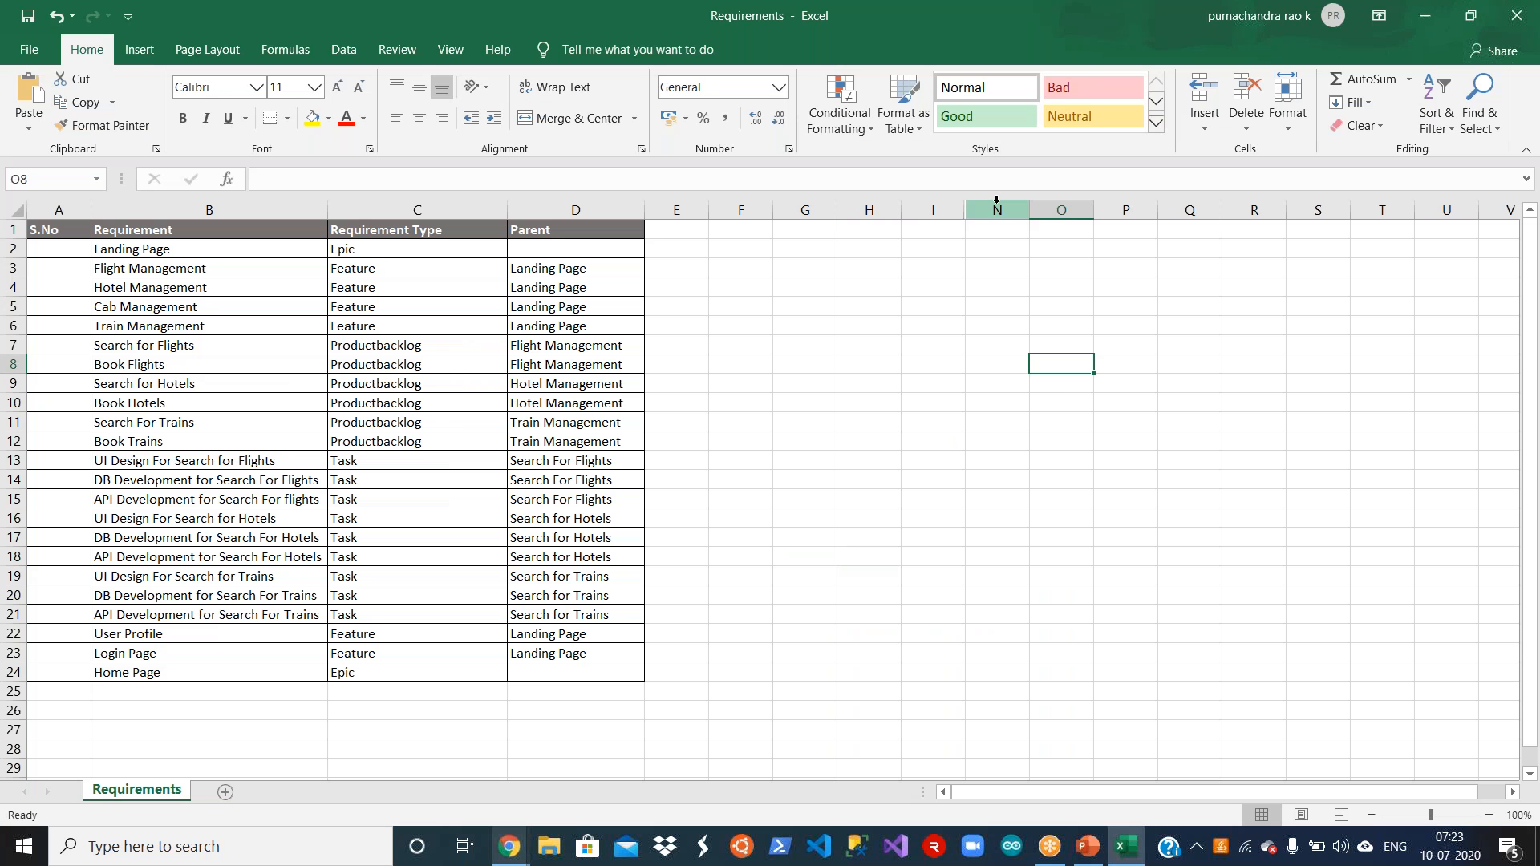
left_click_drag(970, 210, 1203, 211)
left_click_drag(963, 211, 1179, 210)
mouse_move(960, 213)
left_mouse_down()
mouse_move(781, 212)
mouse_move(978, 212)
left_mouse_up()
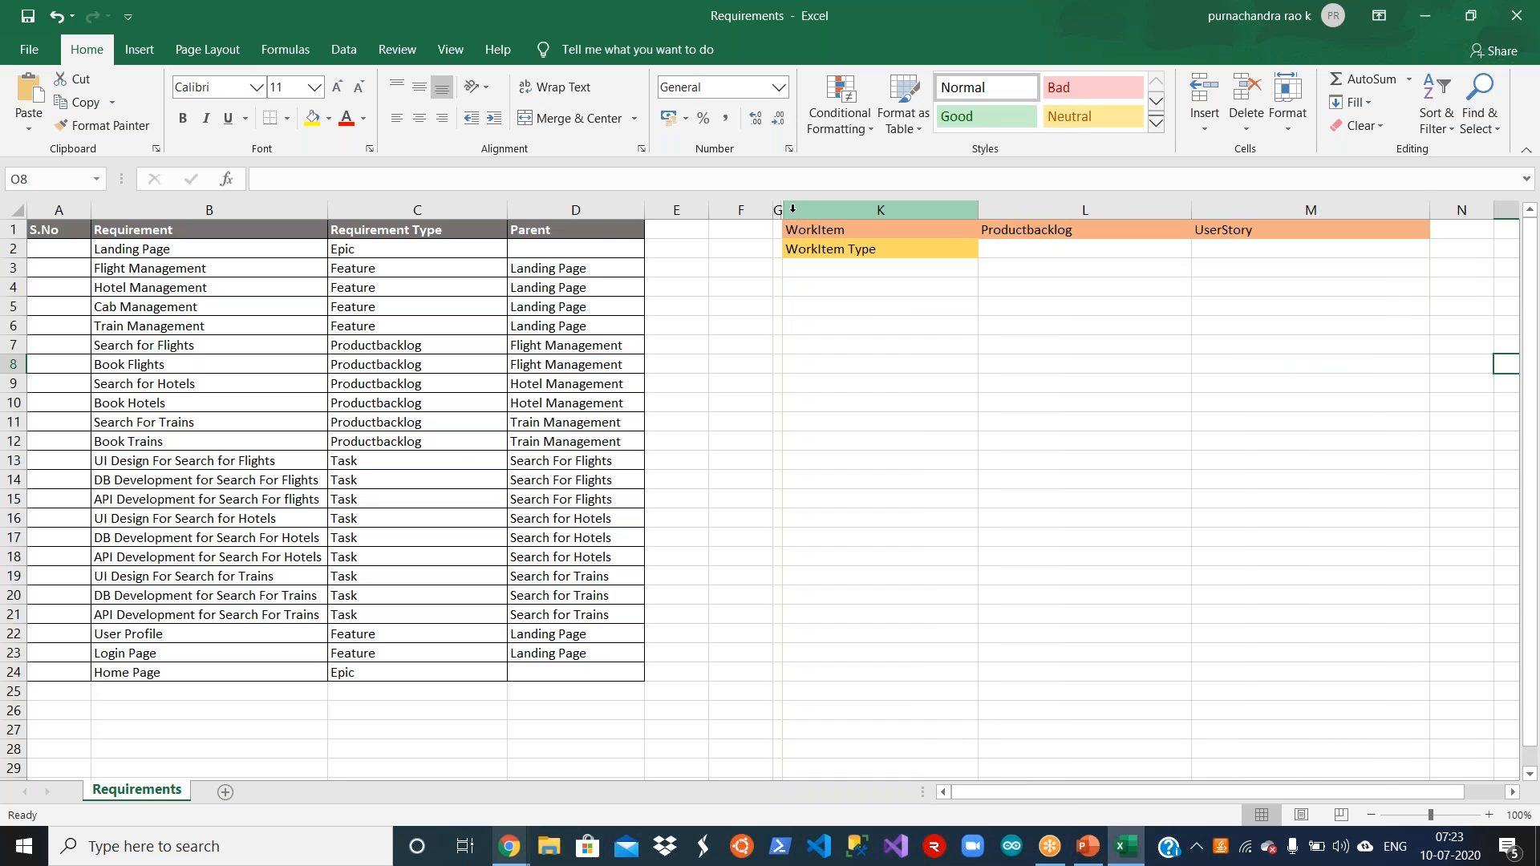
left_click_drag(782, 211, 978, 217)
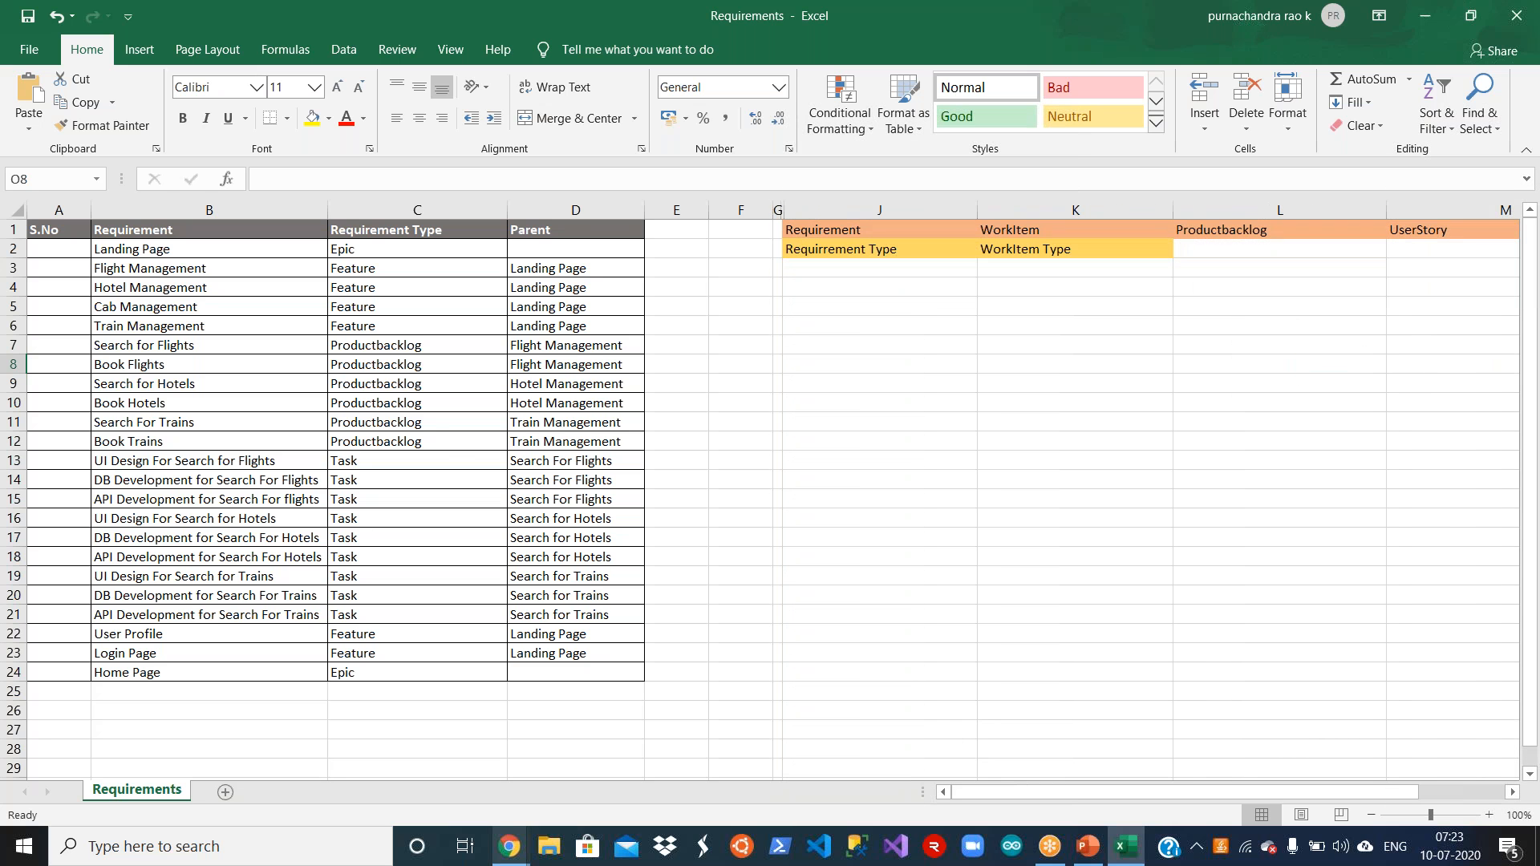
mouse_move(780, 212)
left_mouse_down()
mouse_move(961, 217)
mouse_move(790, 240)
left_mouse_up()
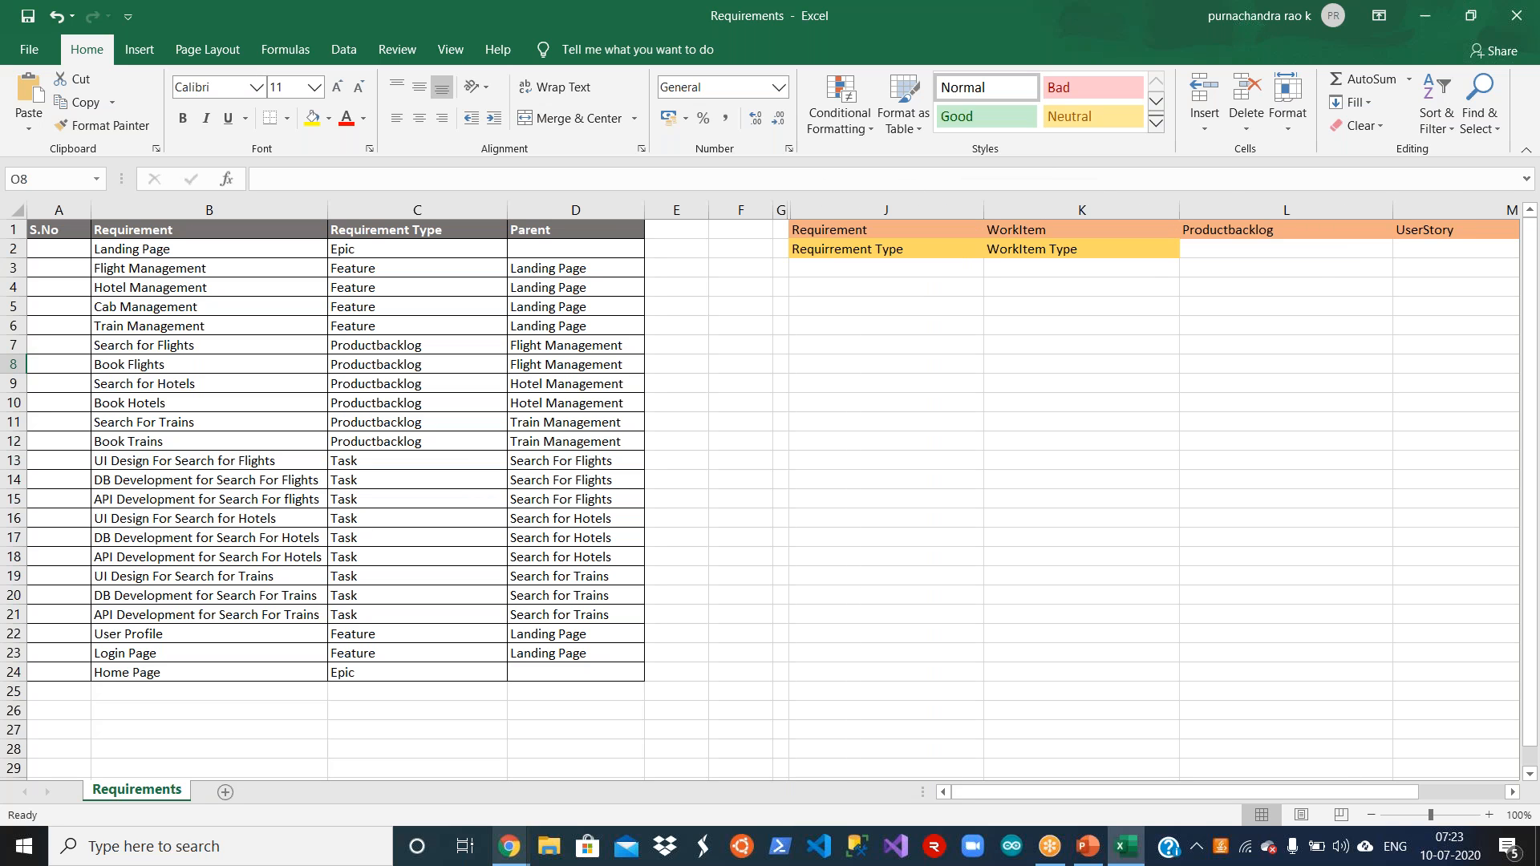
left_click(826, 273)
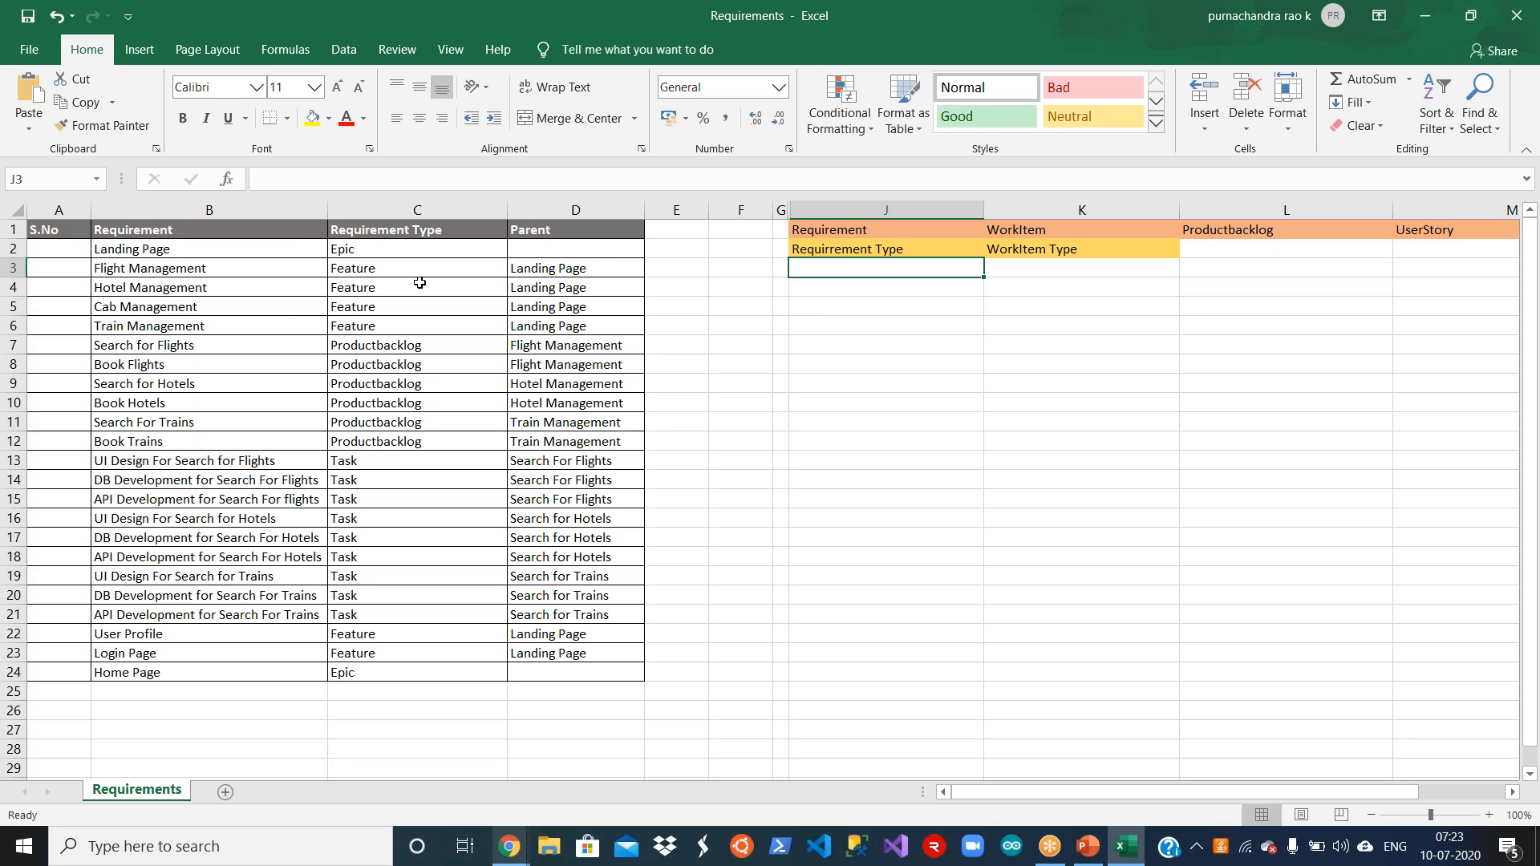
Step: Compare the equivalent terms in J1:M1 and the type terms in J2:K2, highlighting each group of cells
left_click(913, 236)
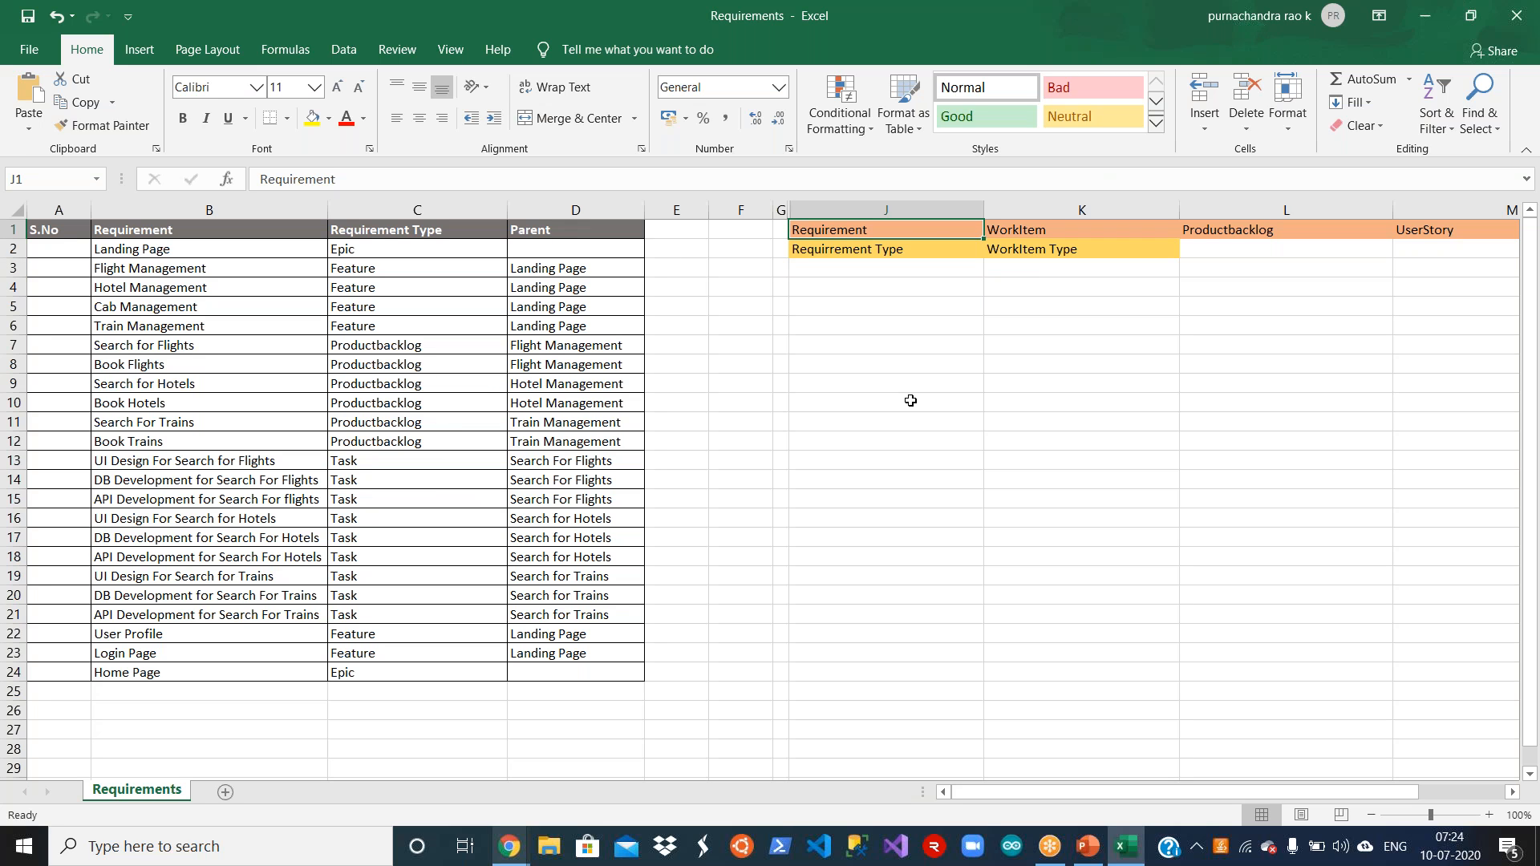
key("Right")
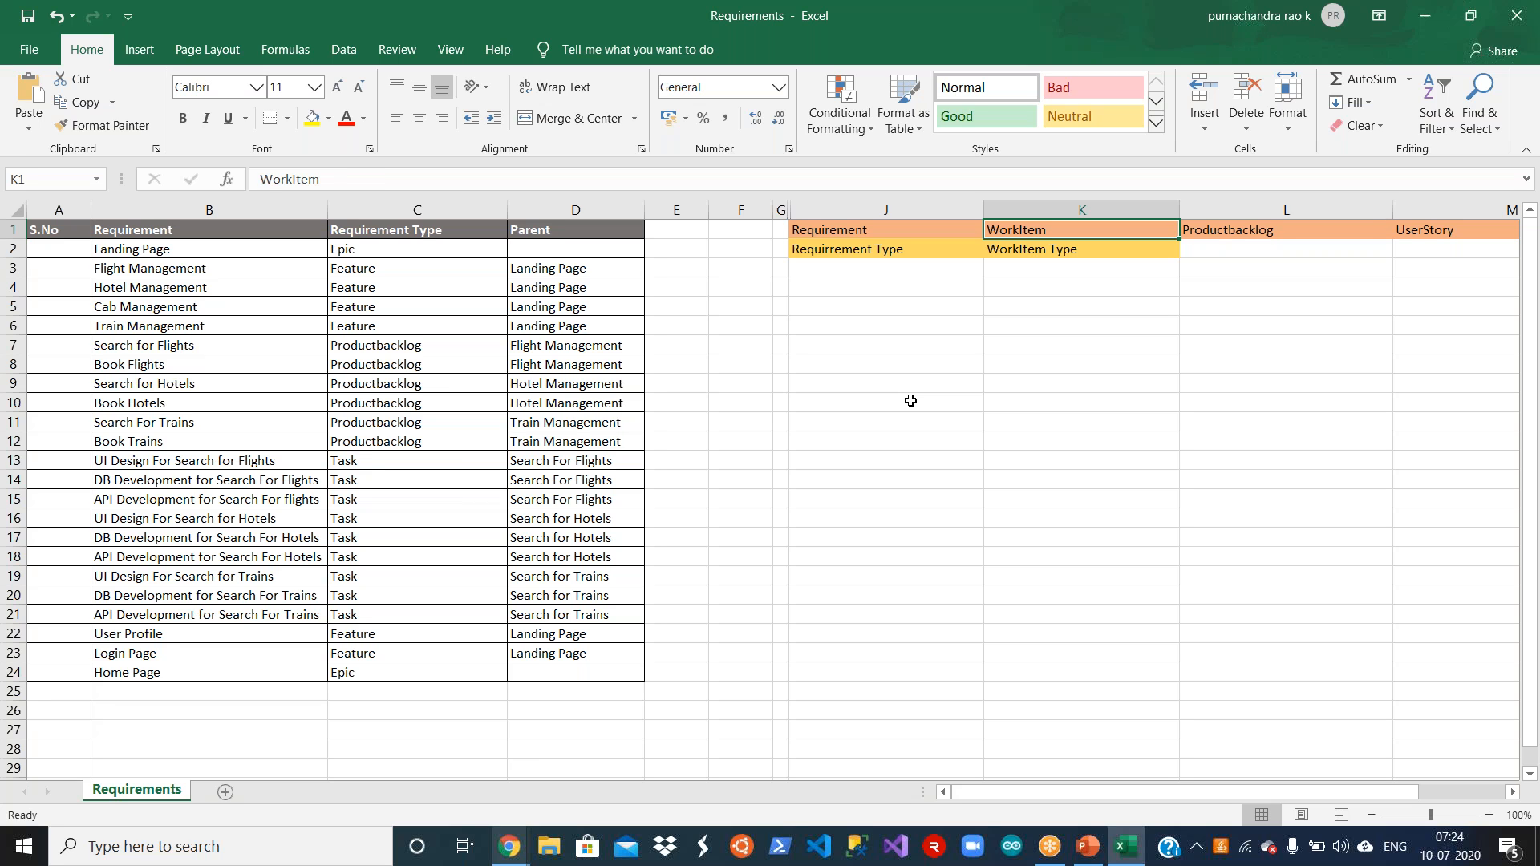
key("Right")
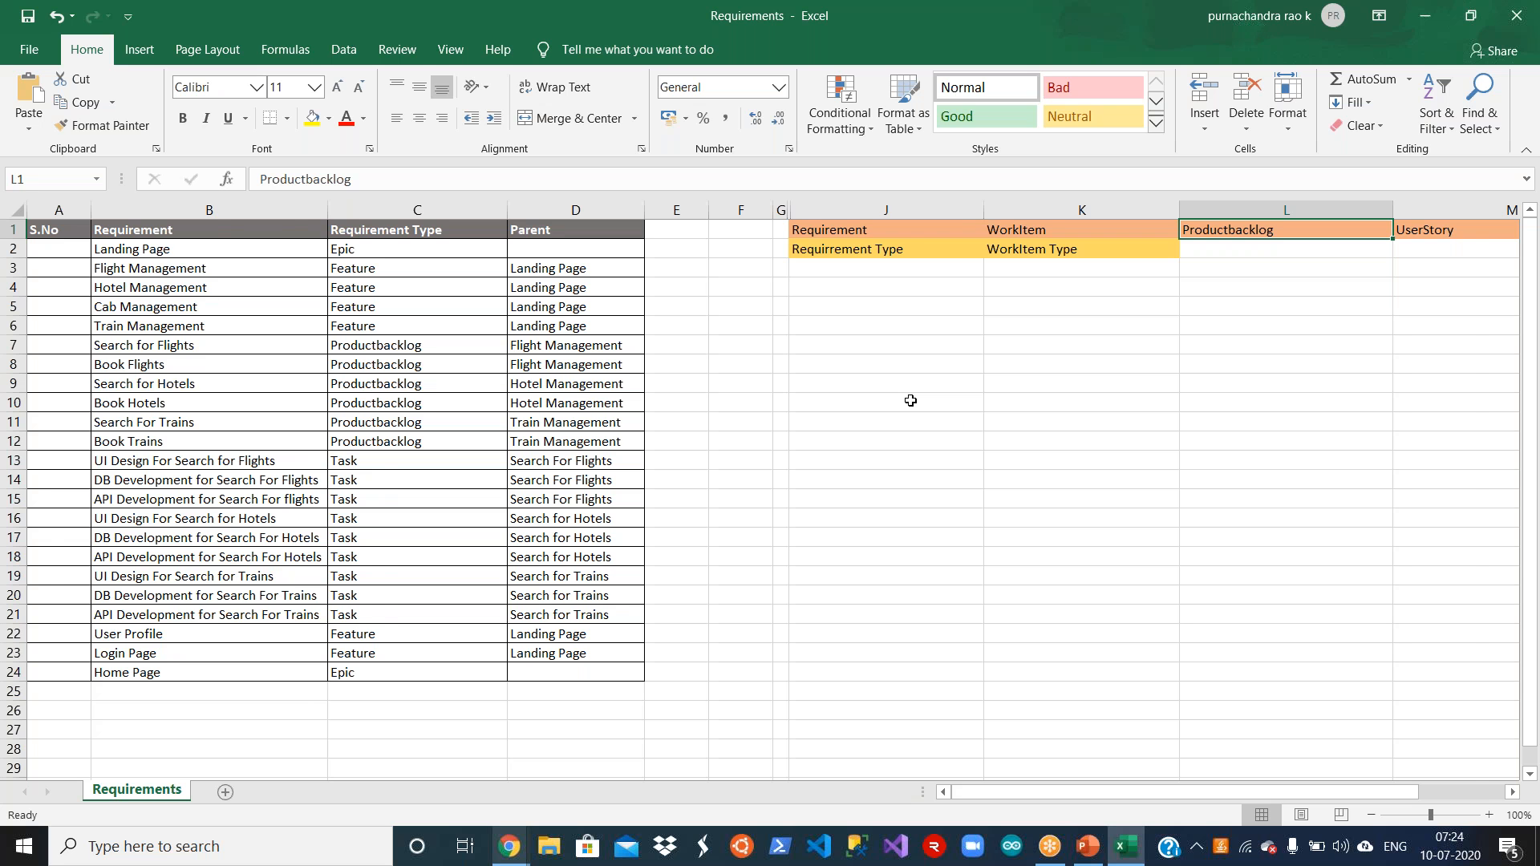
key("Right")
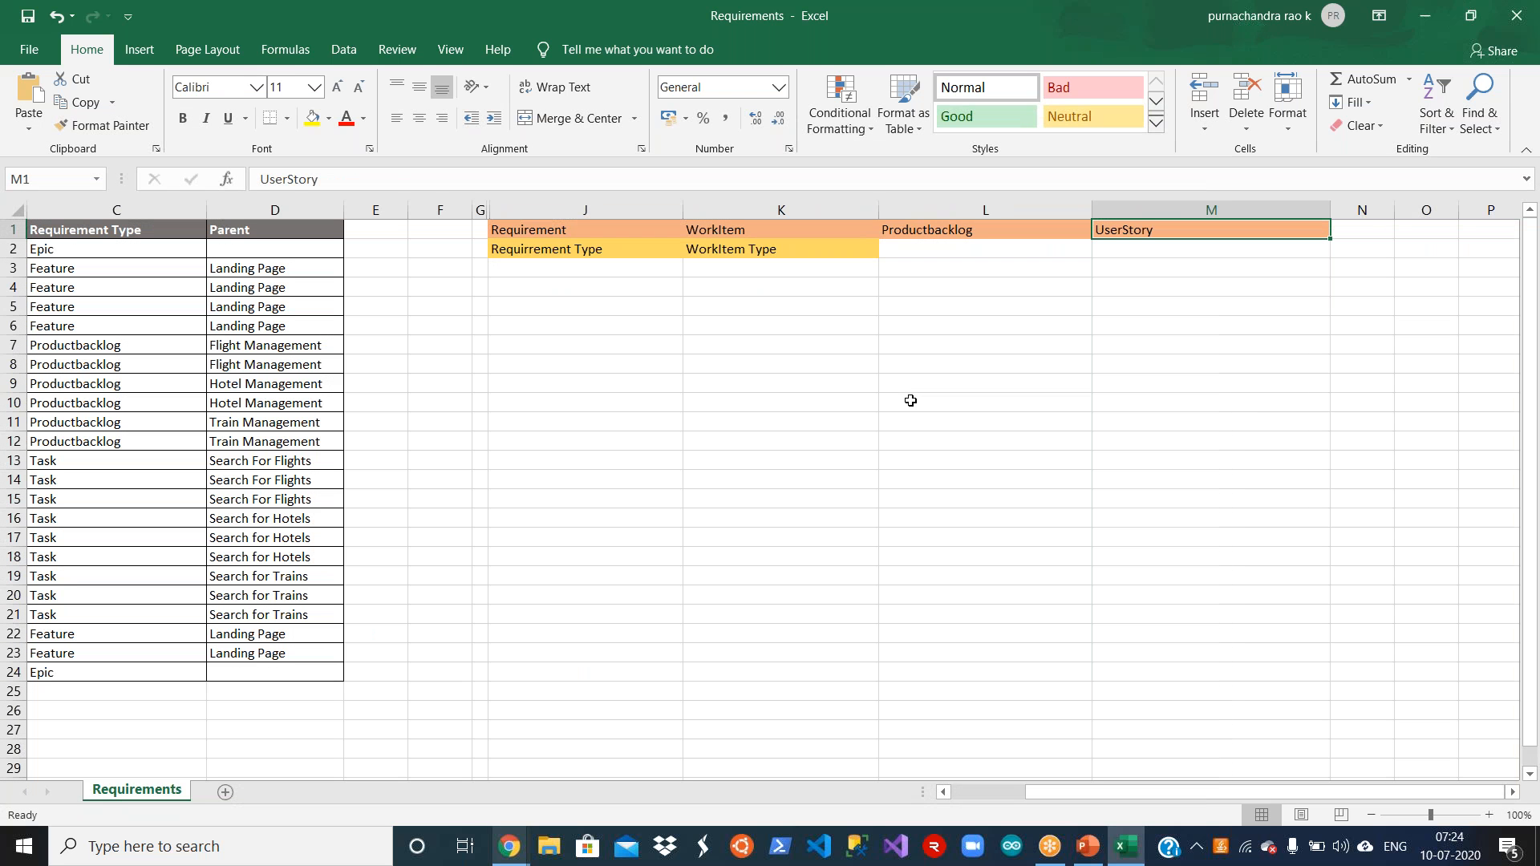
key("Left")
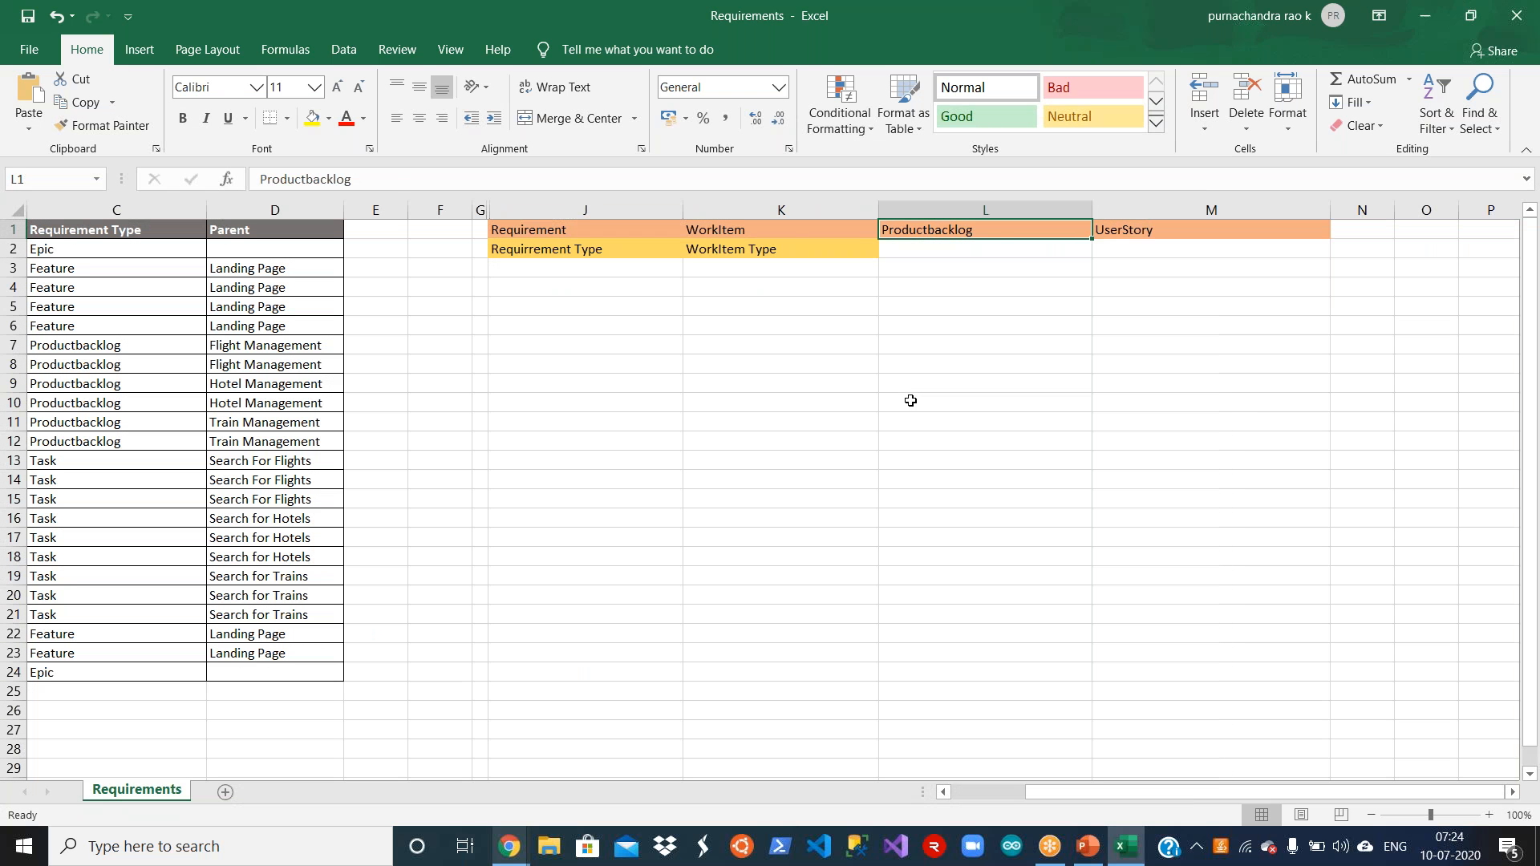
key("Left")
key("Left")
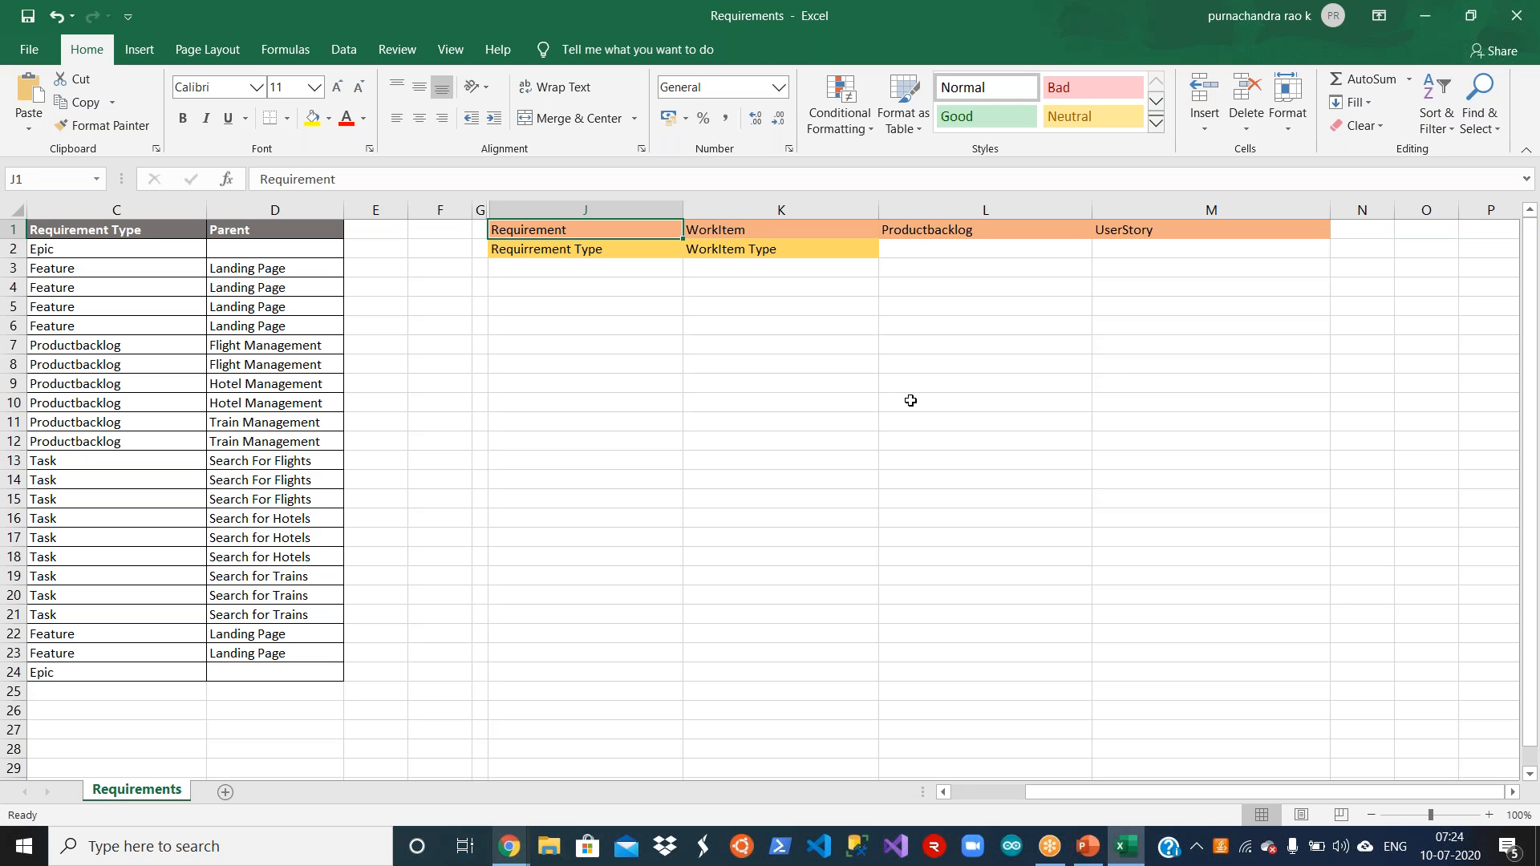
key("shift+Right")
key("shift+Right")
key("shift+Right")
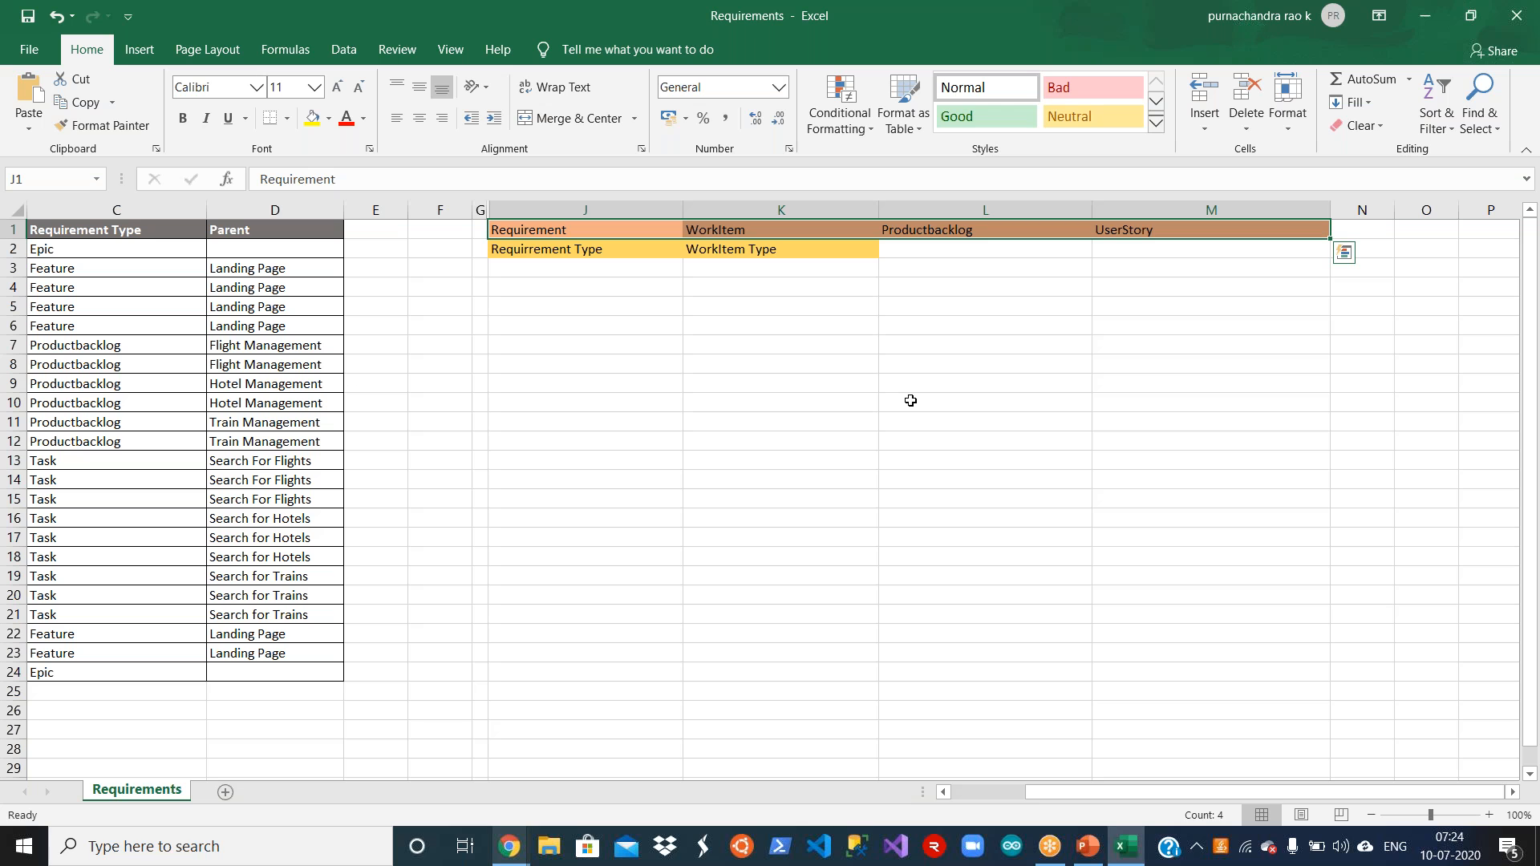
key("Down")
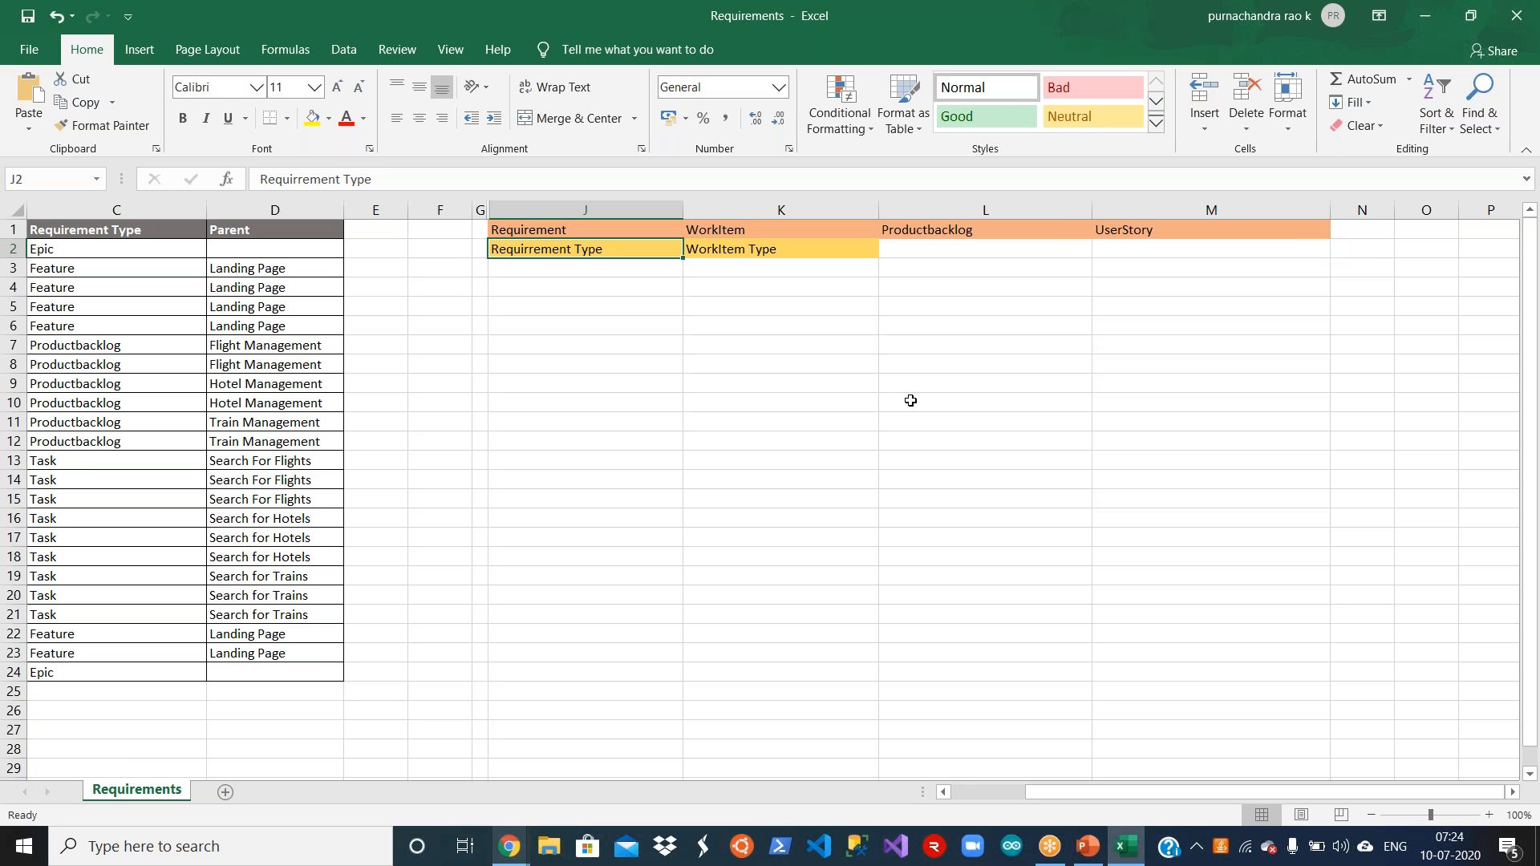
key("shift+Right")
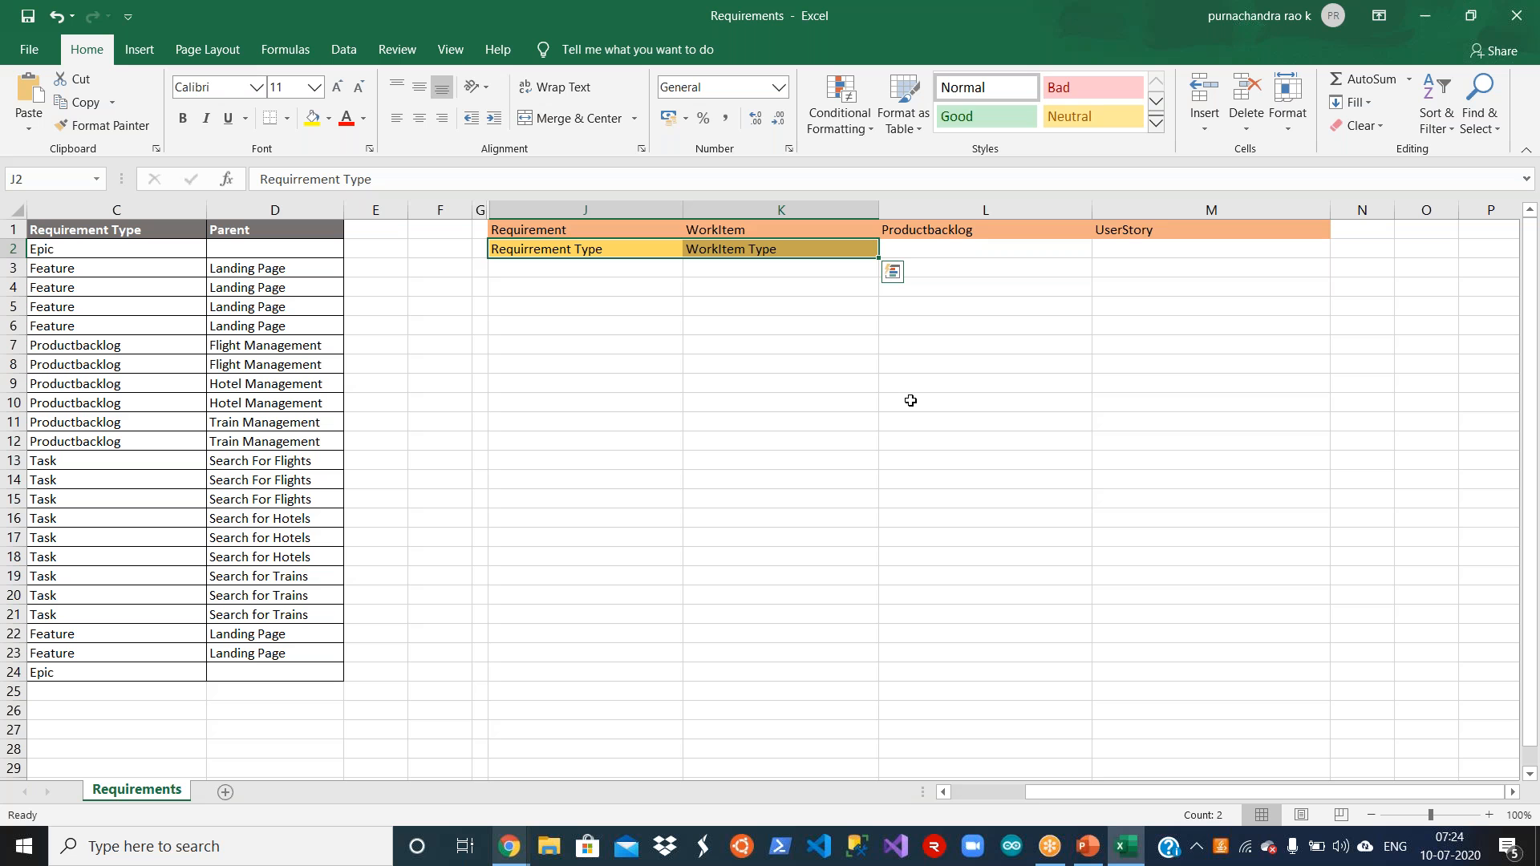
Step: Examine the entries in the Requirement Type column of the requirements table from the epic down to the tasks
key("Left")
key("Left")
key("Left")
key("Left")
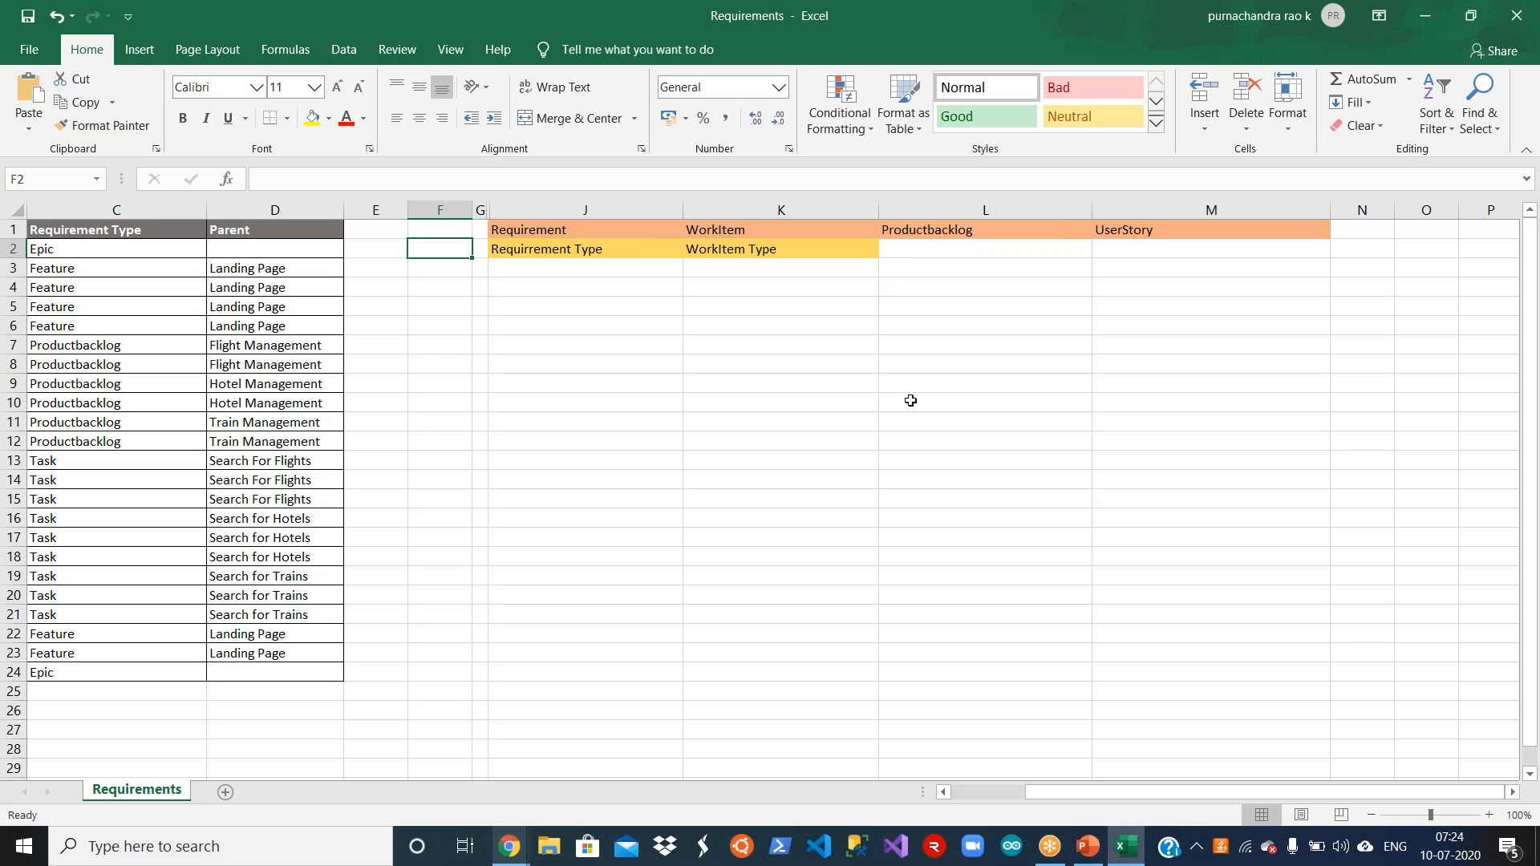
key("Left")
key("Left")
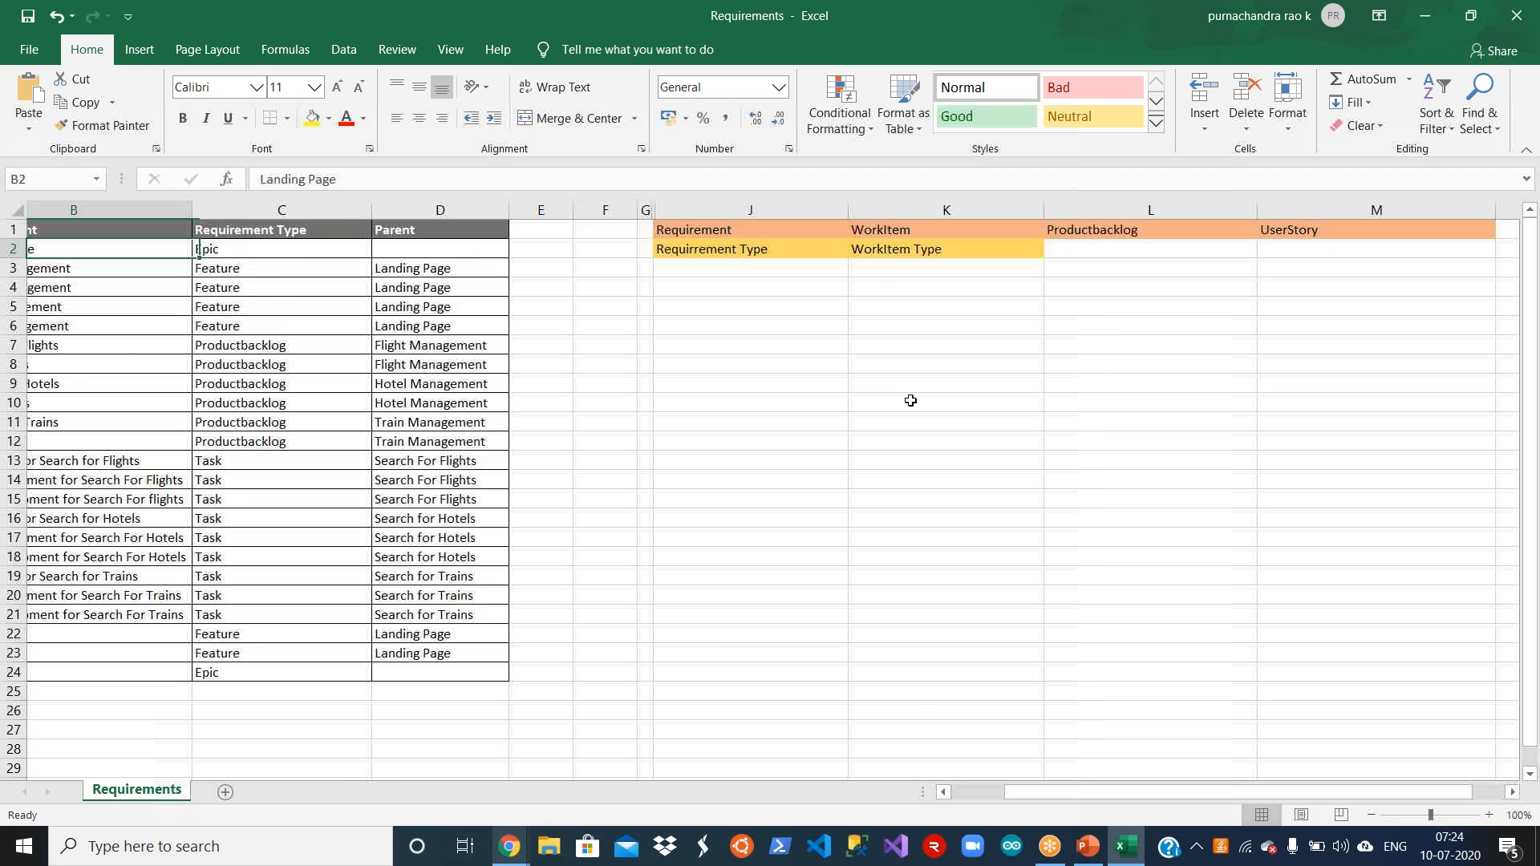
key("Left")
key("Right")
key("Right")
key("Down")
key("Down")
key("Down")
key("Down")
key("Down")
key("Down")
key("Down")
key("Down")
key("Down")
key("Down")
key("Down")
key("Down")
key("Down")
key("Down")
key("Down")
key("Down")
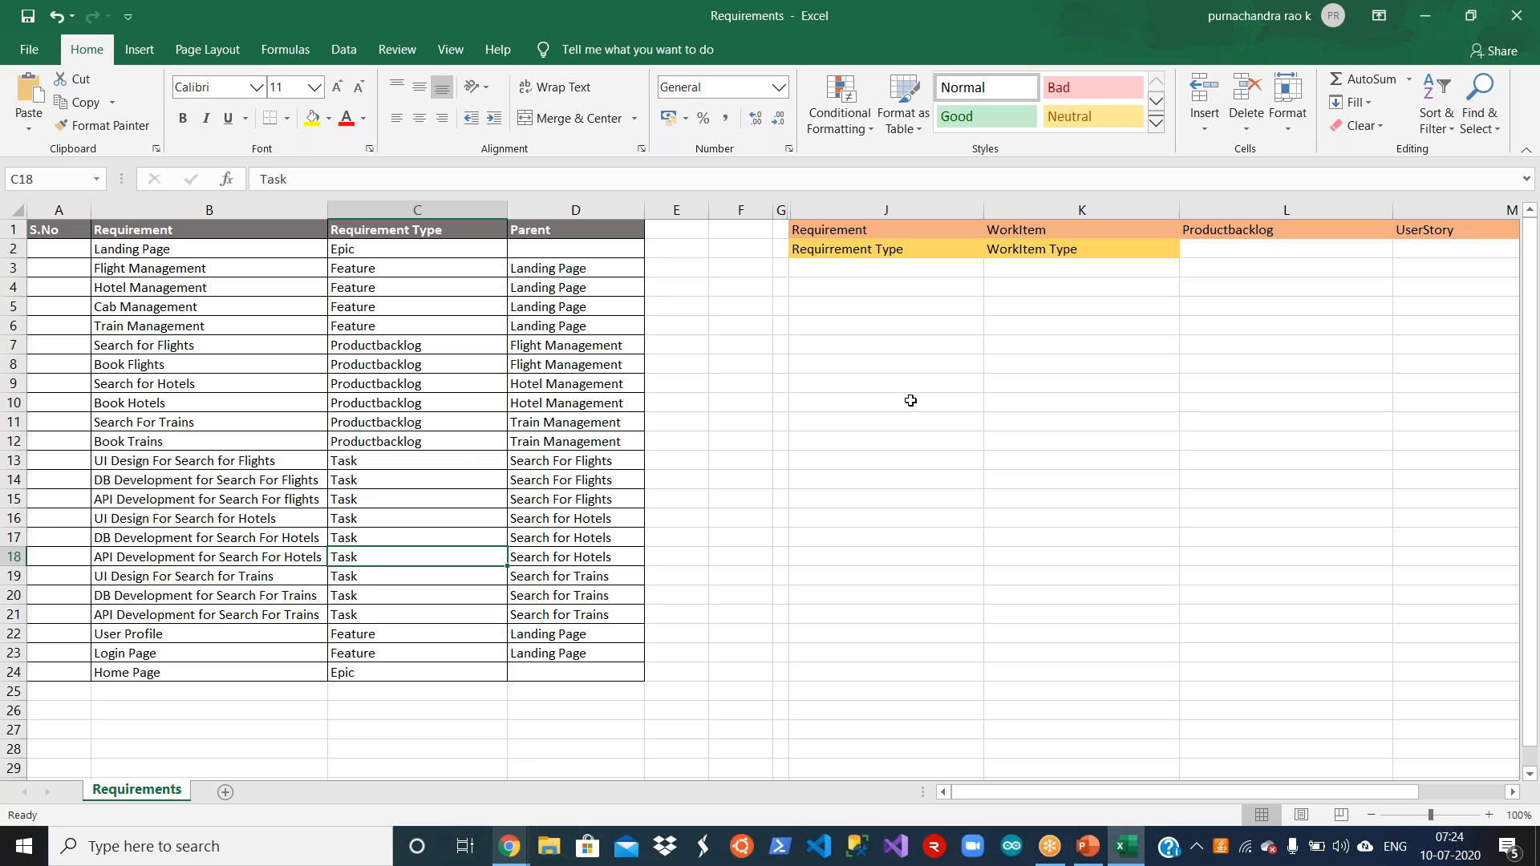
key("Up")
key("Up")
key("Up")
key("Up")
key("Up")
key("Up")
key("Up")
key("Up")
key("Up")
key("Up")
key("Up")
key("Up")
key("Up")
key("Up")
key("Up")
key("Up")
key("Up")
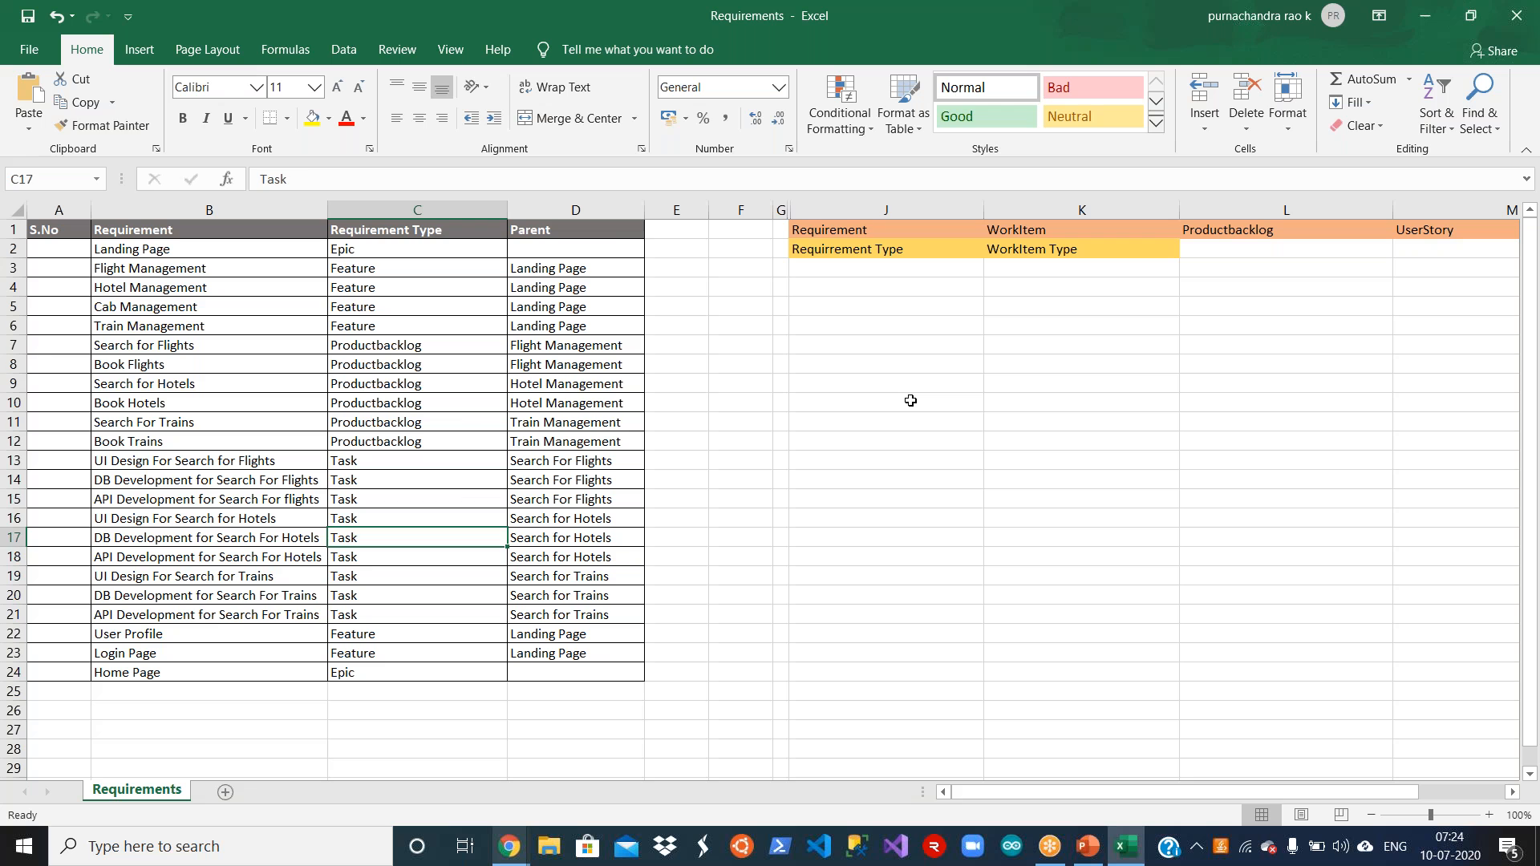
key("Right")
key("Right")
key("Right")
key("Right")
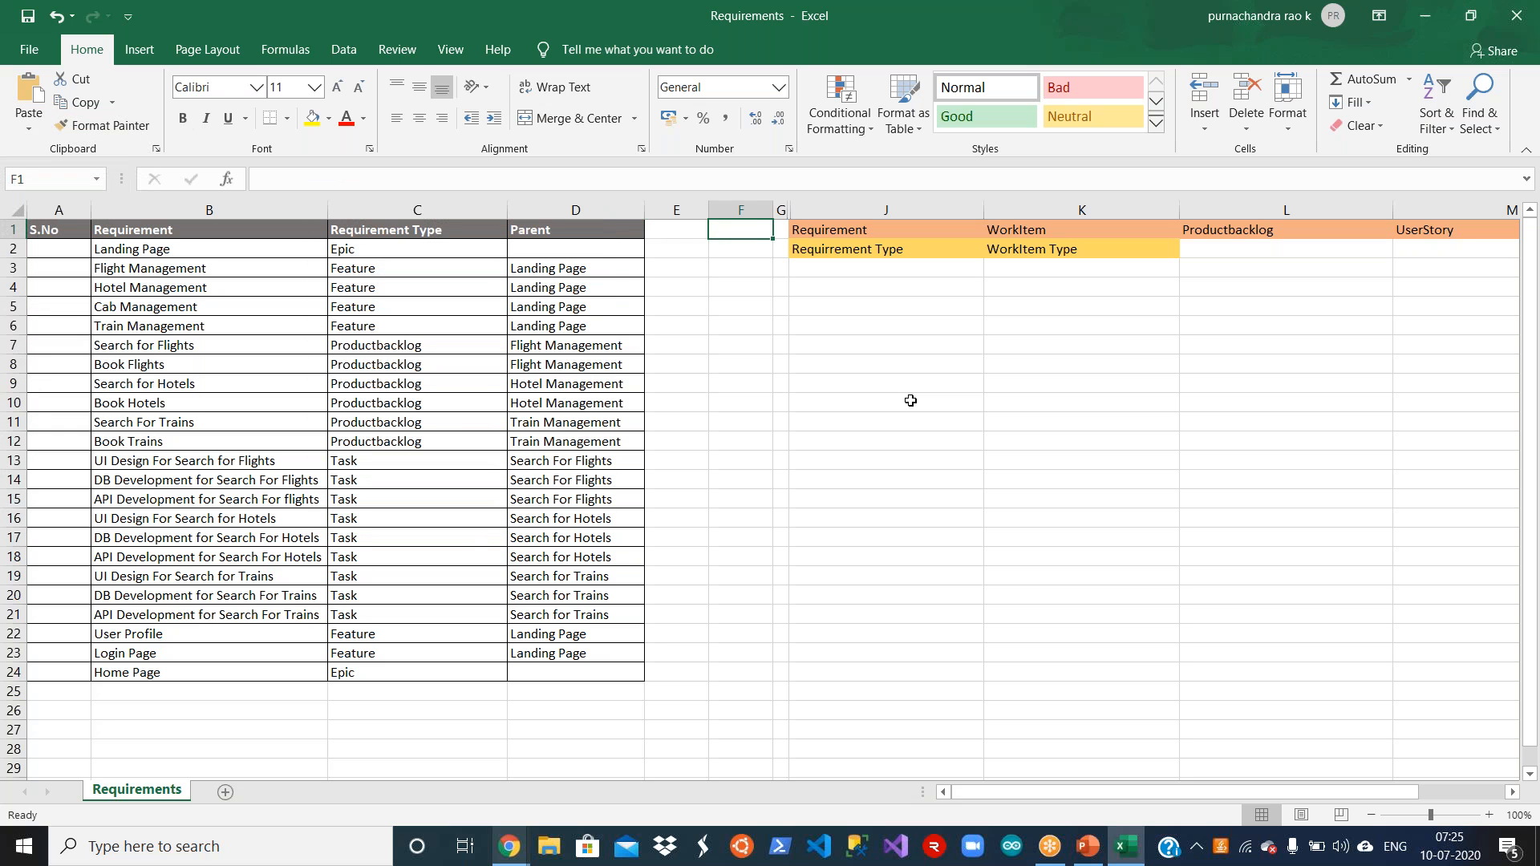
Step: Switch to the Azure DevOps work items page and start a new Epic work item
left_click(513, 844)
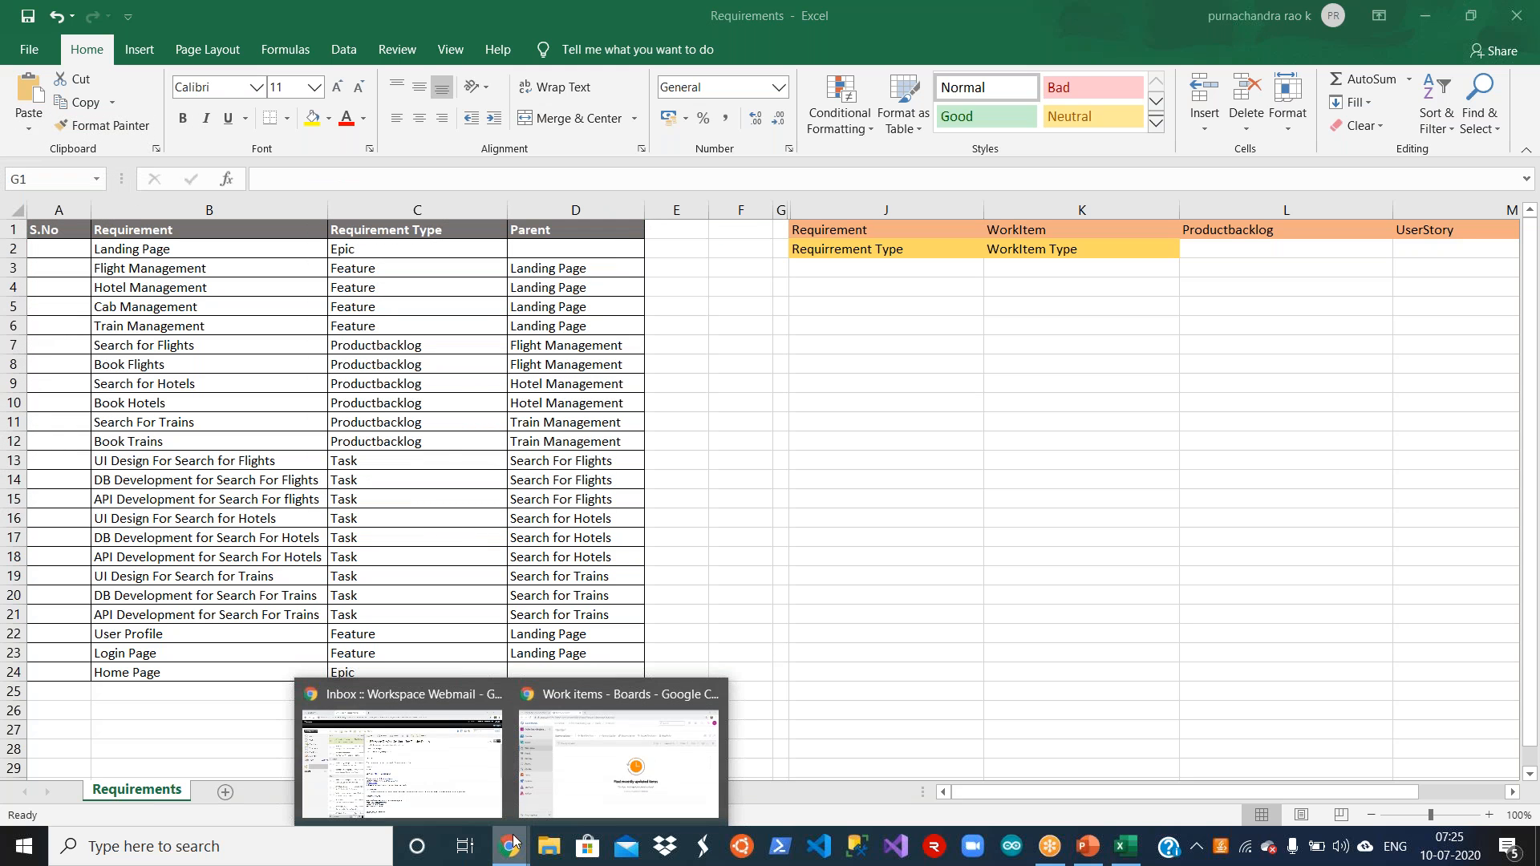
left_click(632, 731)
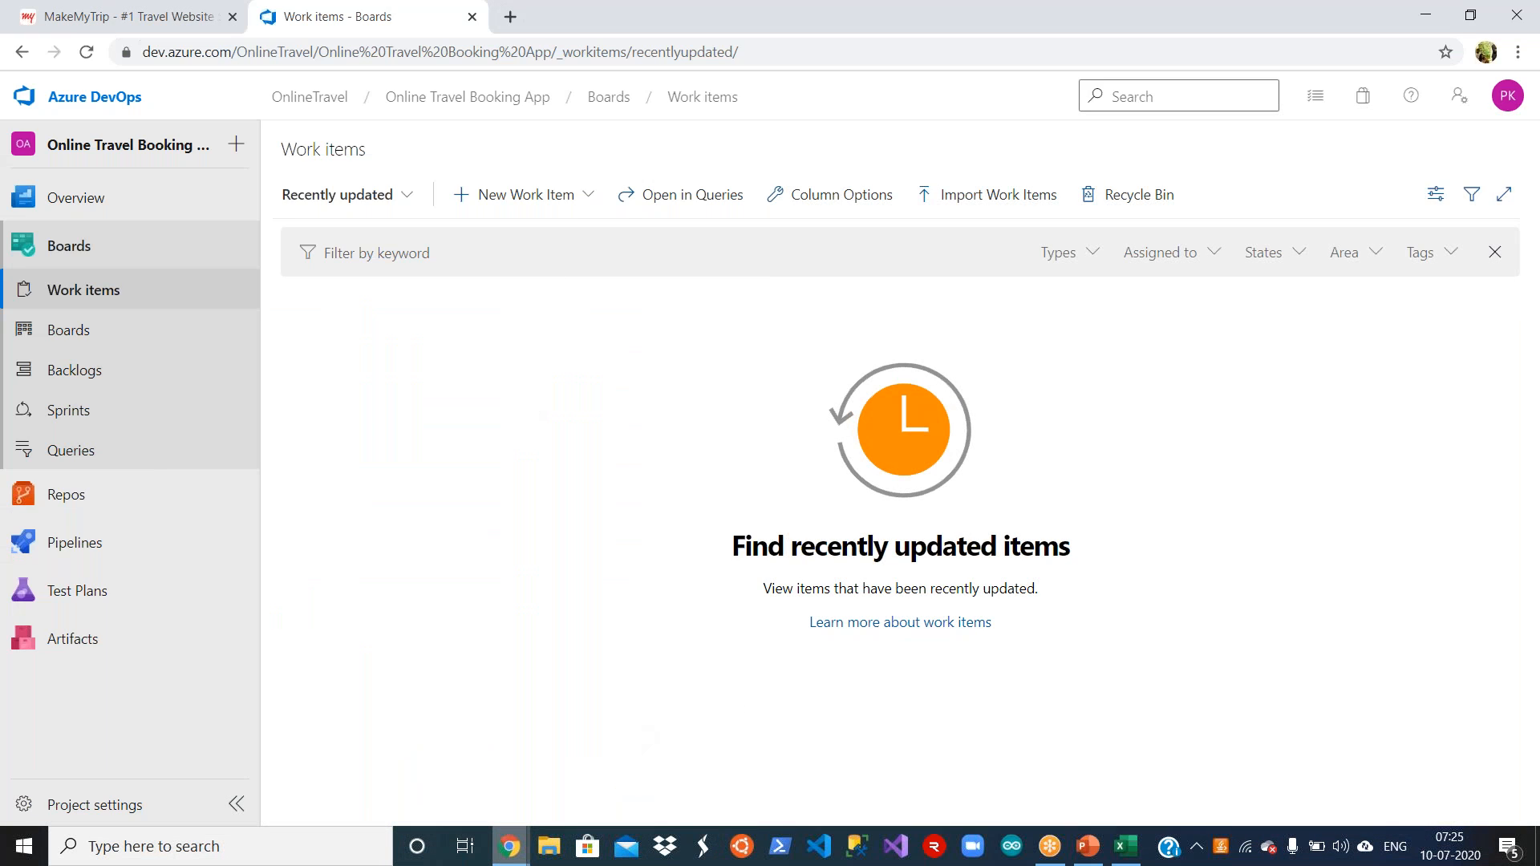
left_click(576, 198)
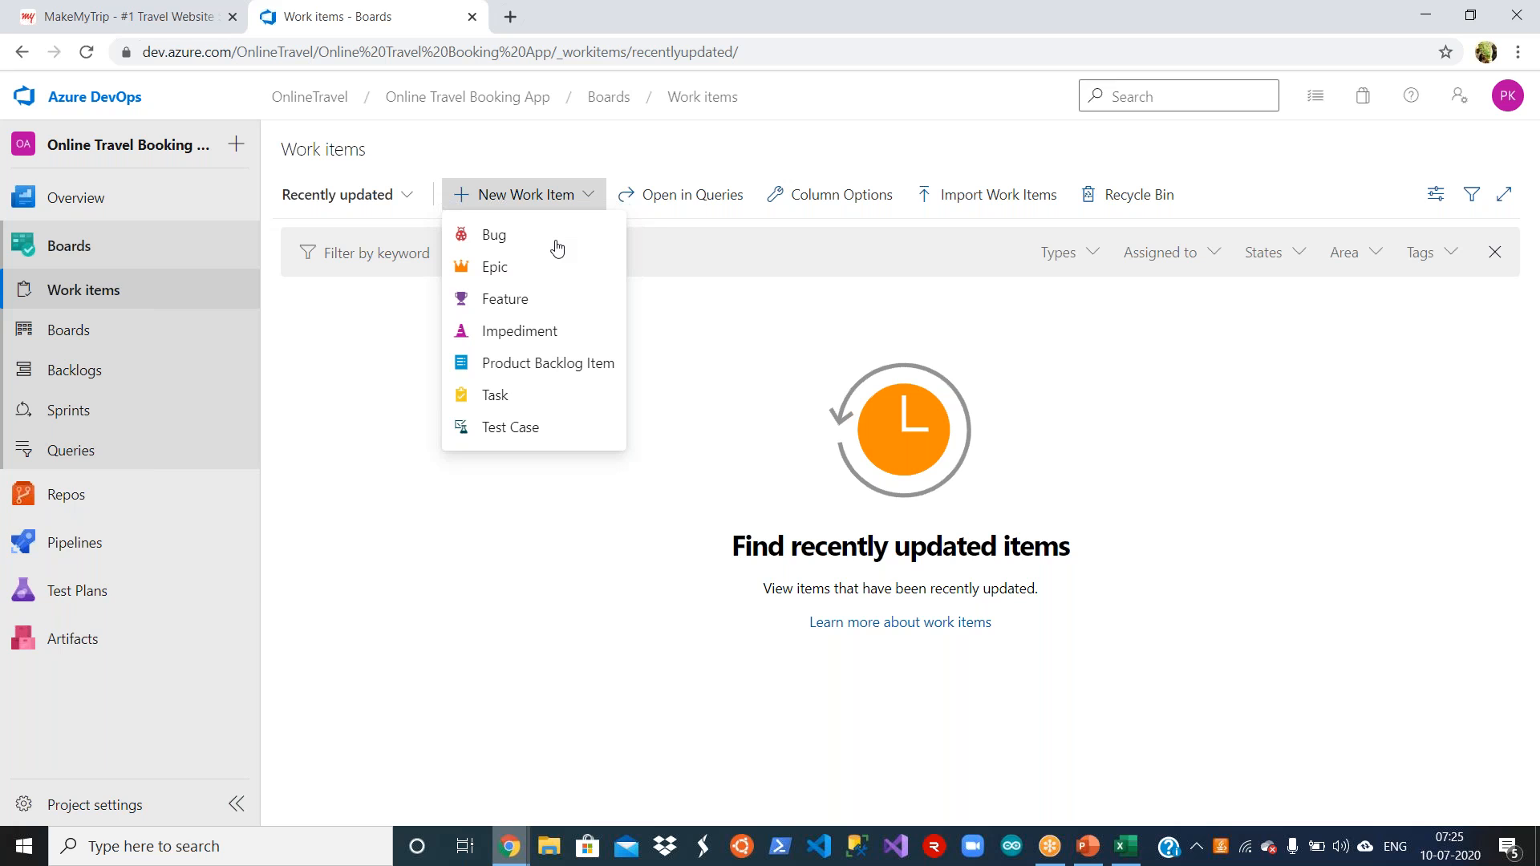
left_click(560, 269)
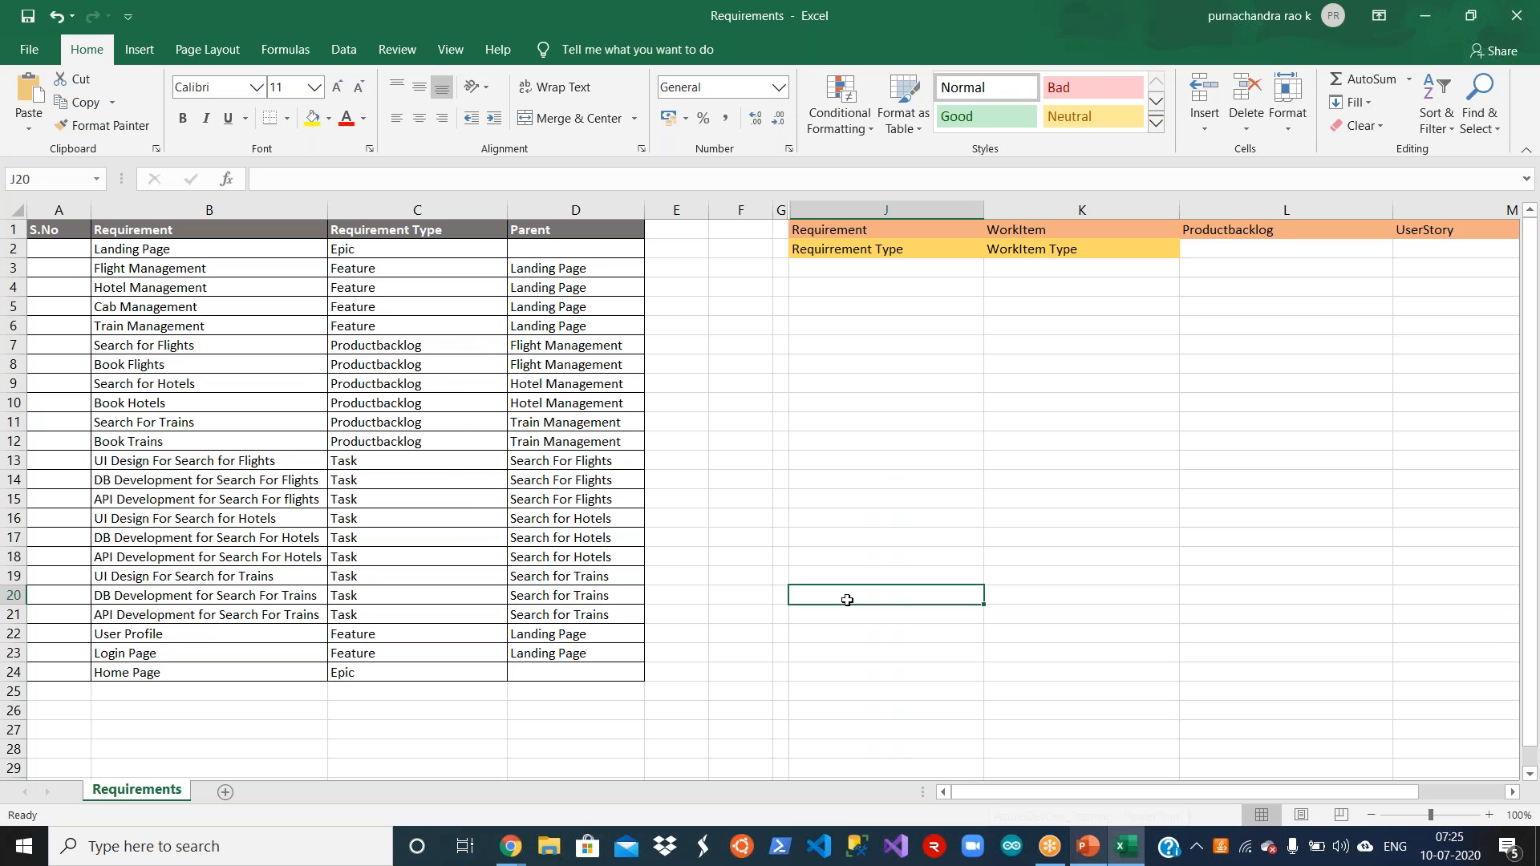
Step: Copy Landing Page from cell B2 of the Requirements workbook in Excel and paste it as the new epic's title in Azure DevOps
left_click(1126, 848)
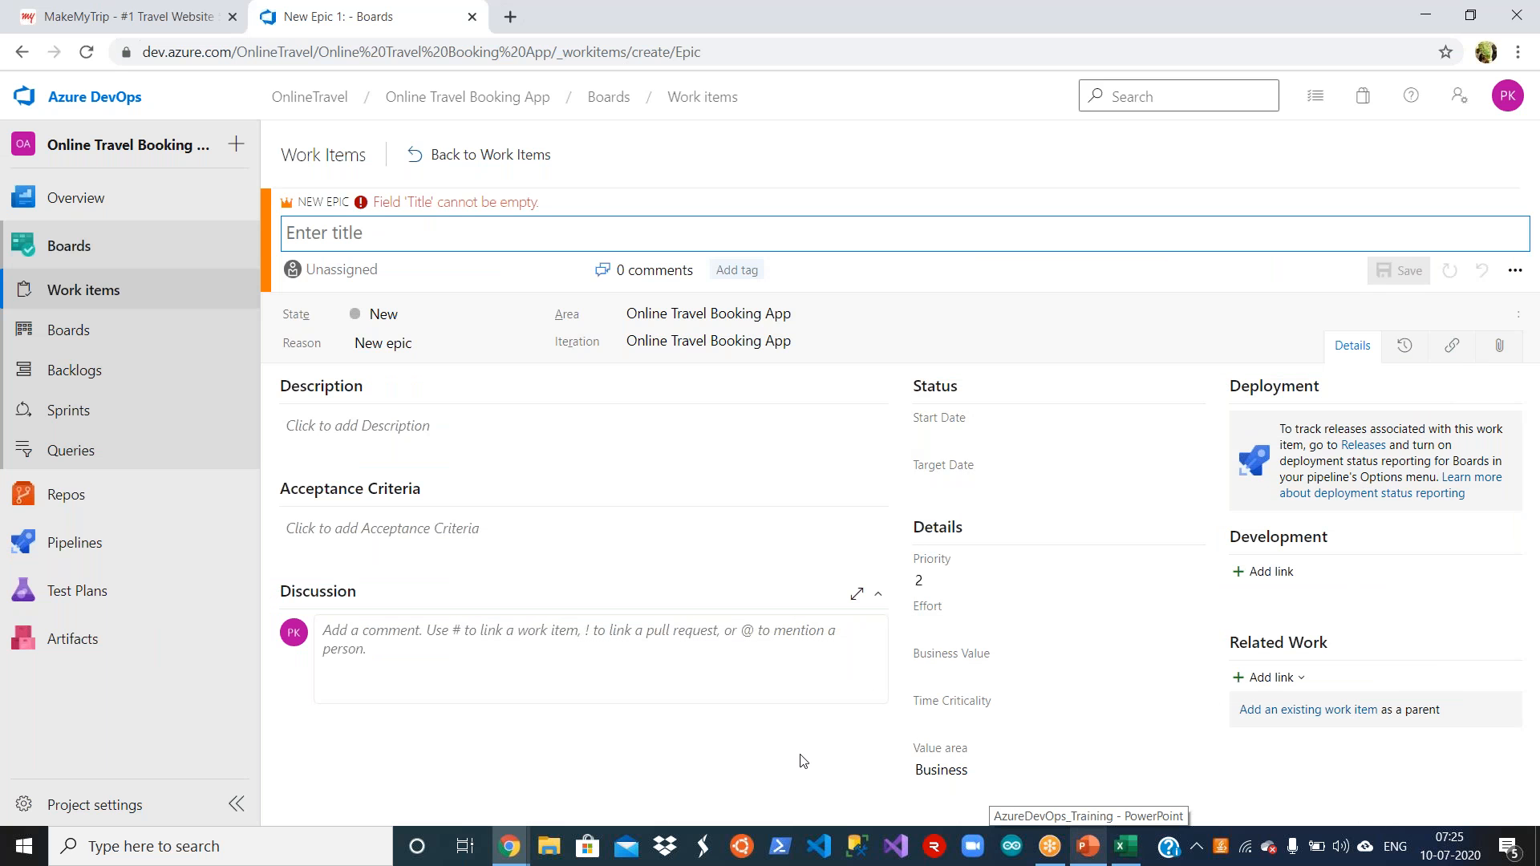
key("alt+Tab")
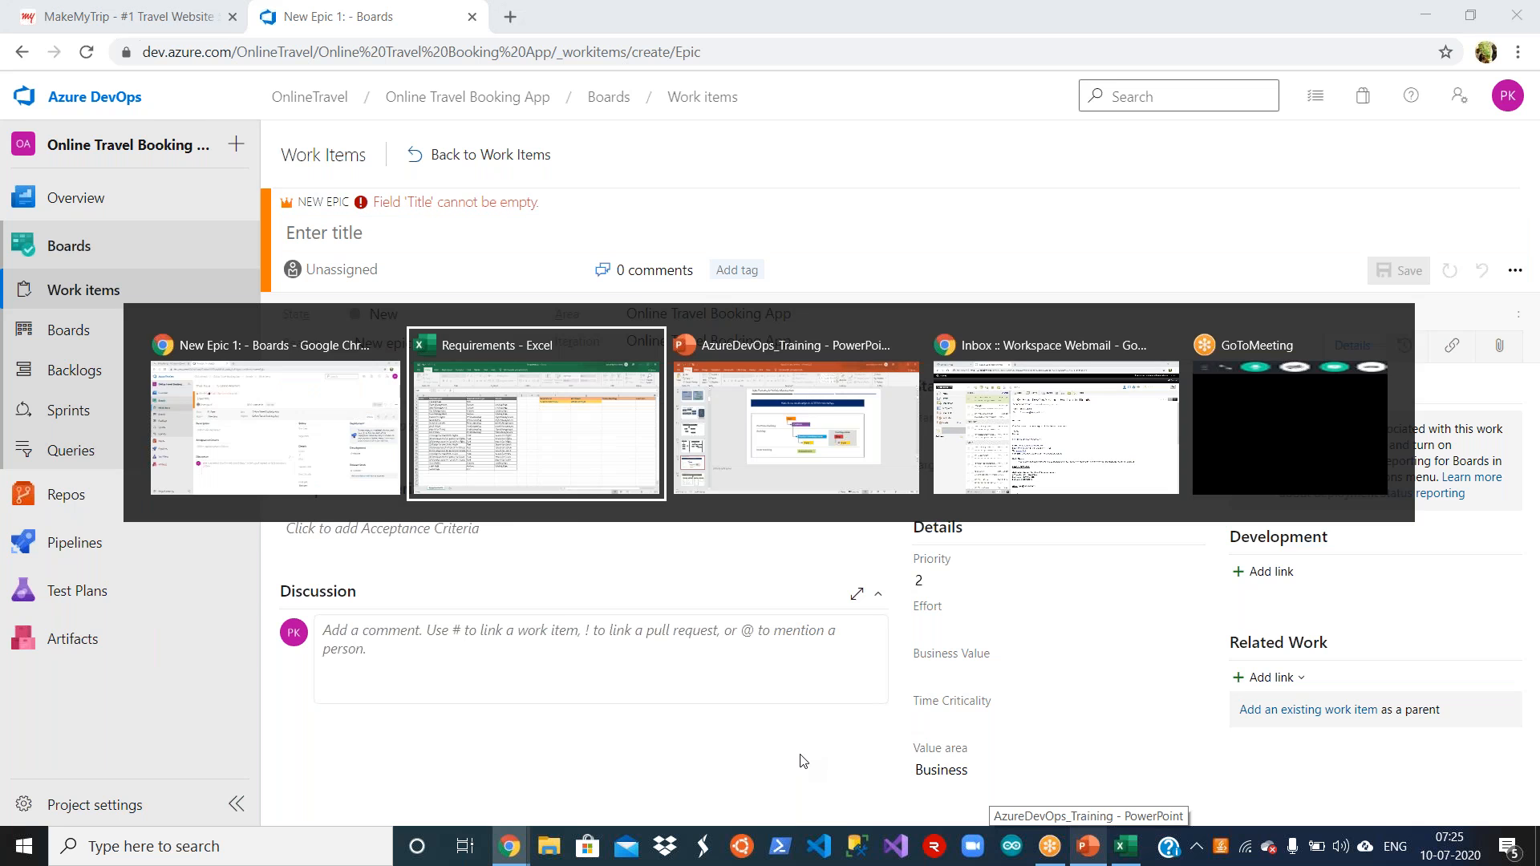
left_click(230, 251)
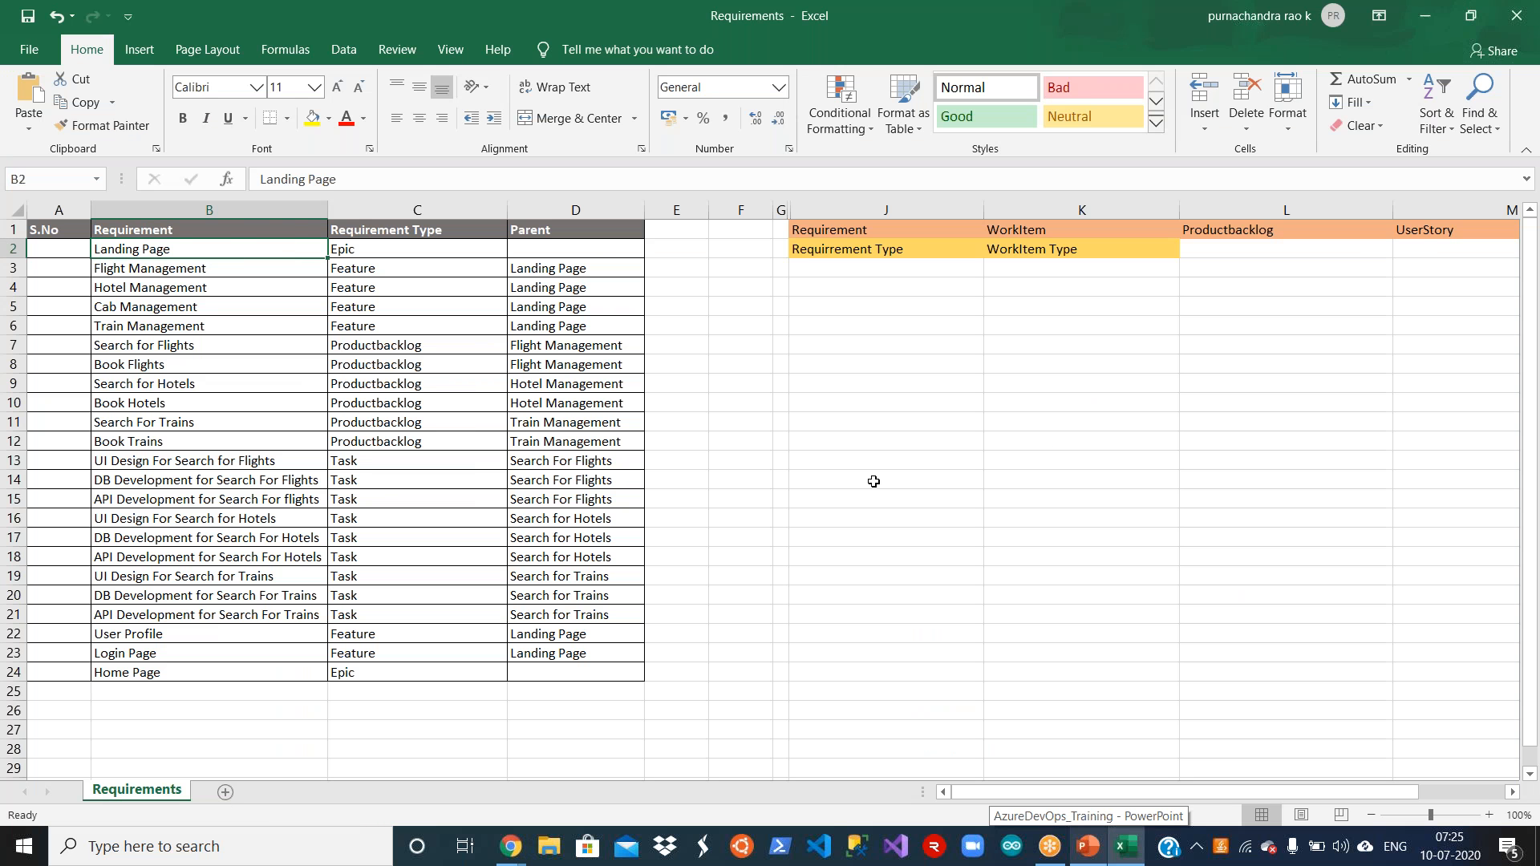
key("ctrl+c")
key("alt+Tab")
left_click(419, 243)
key("ctrl+v")
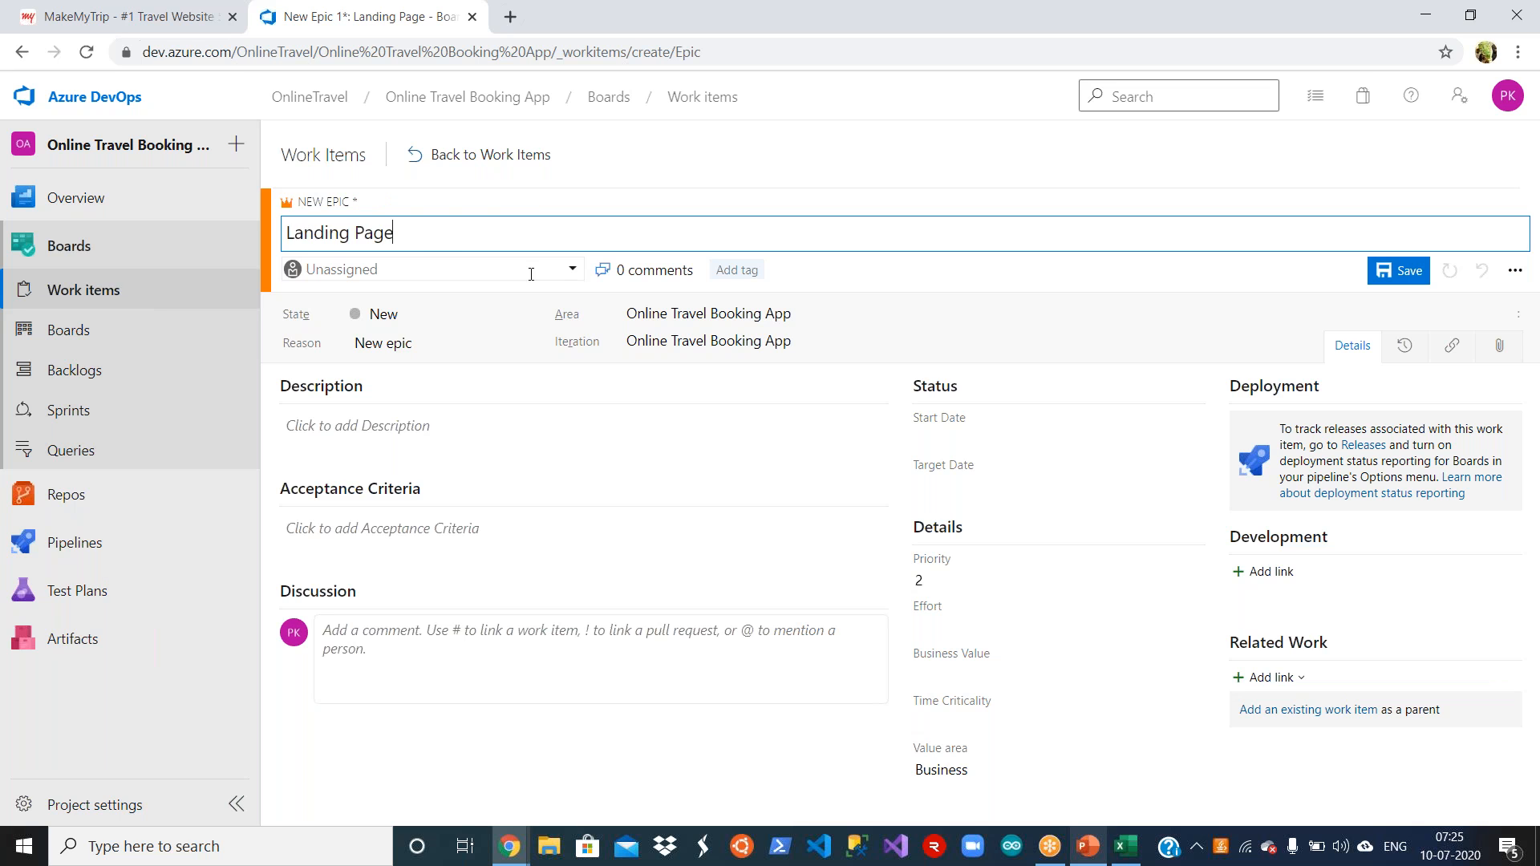
Step: Check which State options are available for the new Landing Page epic
left_click(866, 293)
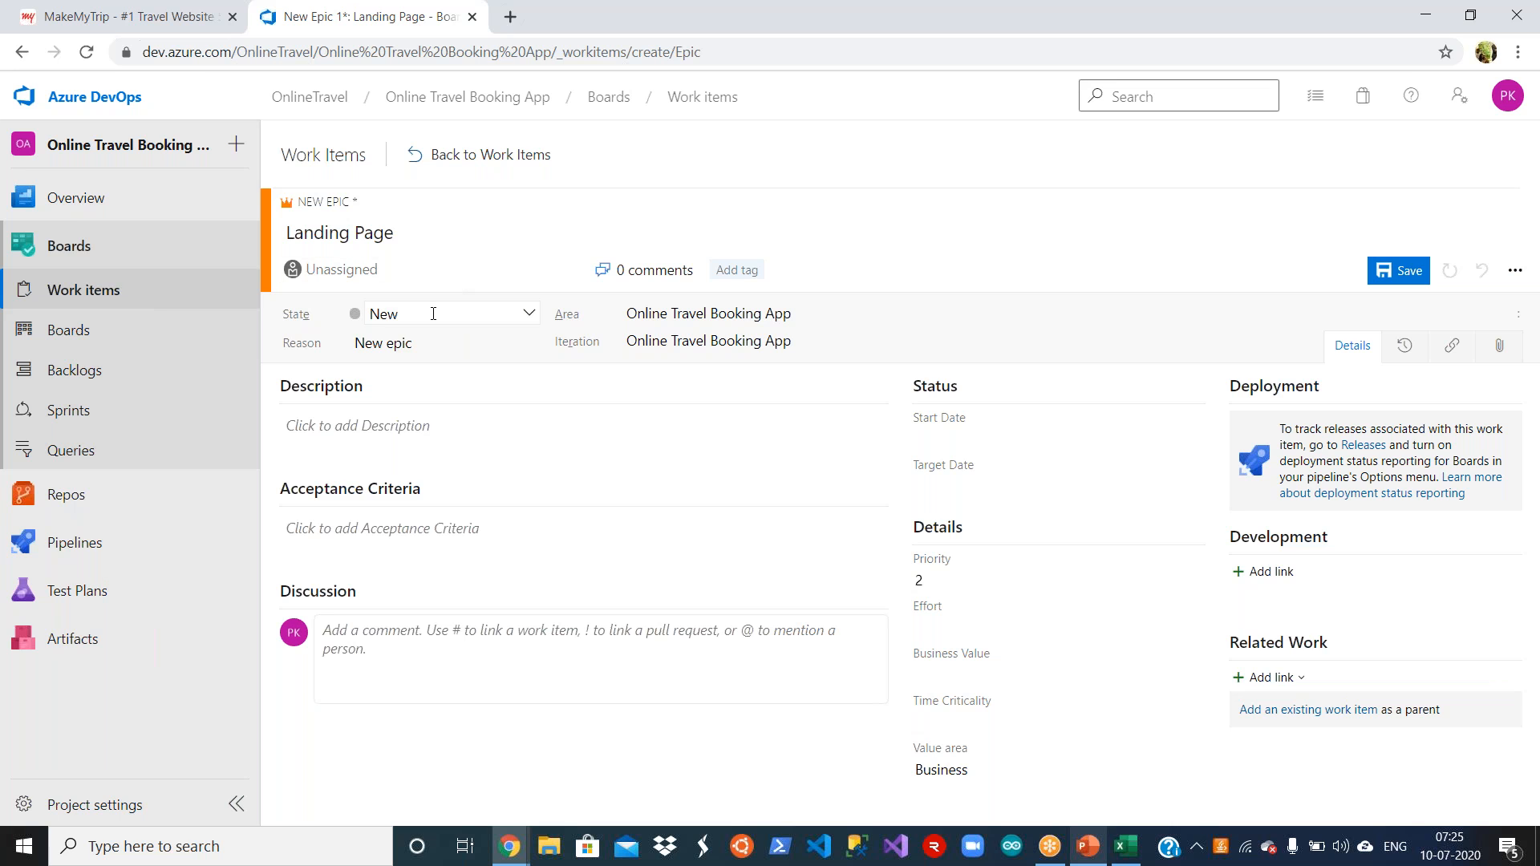
left_click(529, 317)
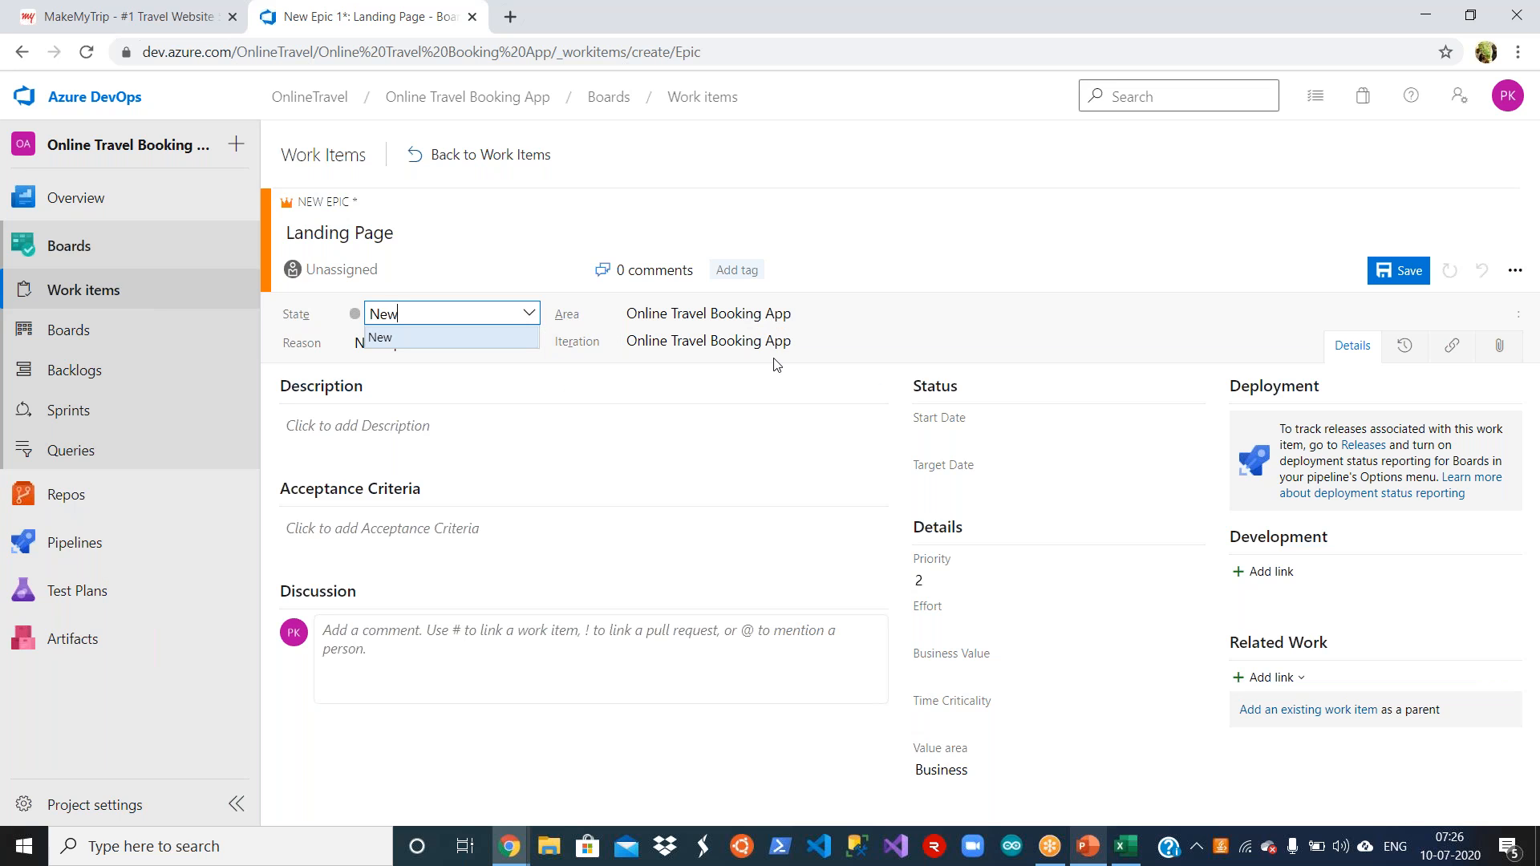
left_click(678, 370)
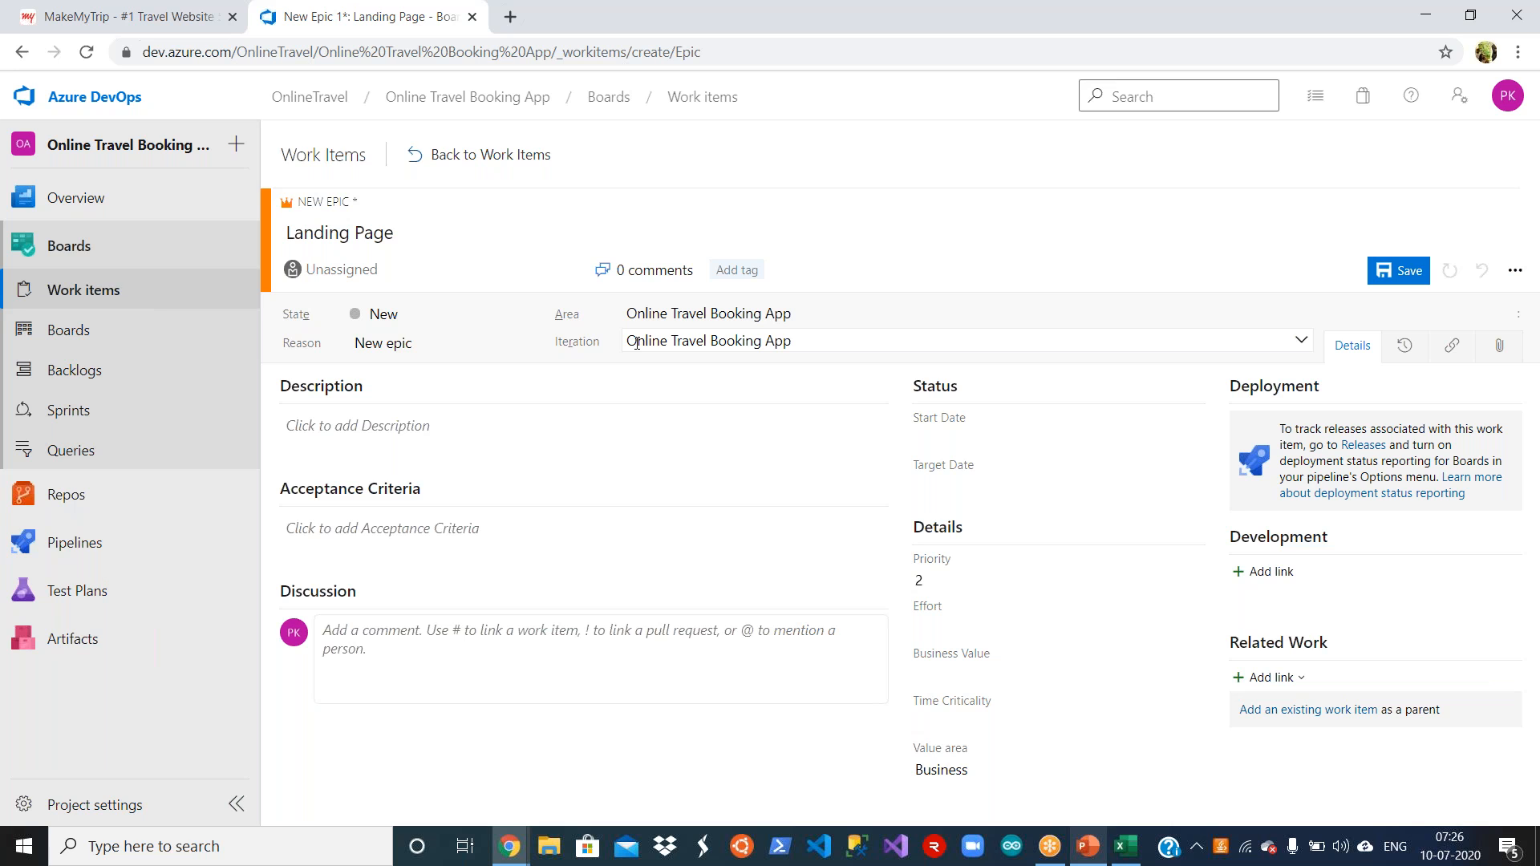
Step: Check the Home Page row and its requirement type in the Requirements workbook in Excel, and return to the new epic in Azure DevOps
left_click(1126, 845)
left_click(196, 674)
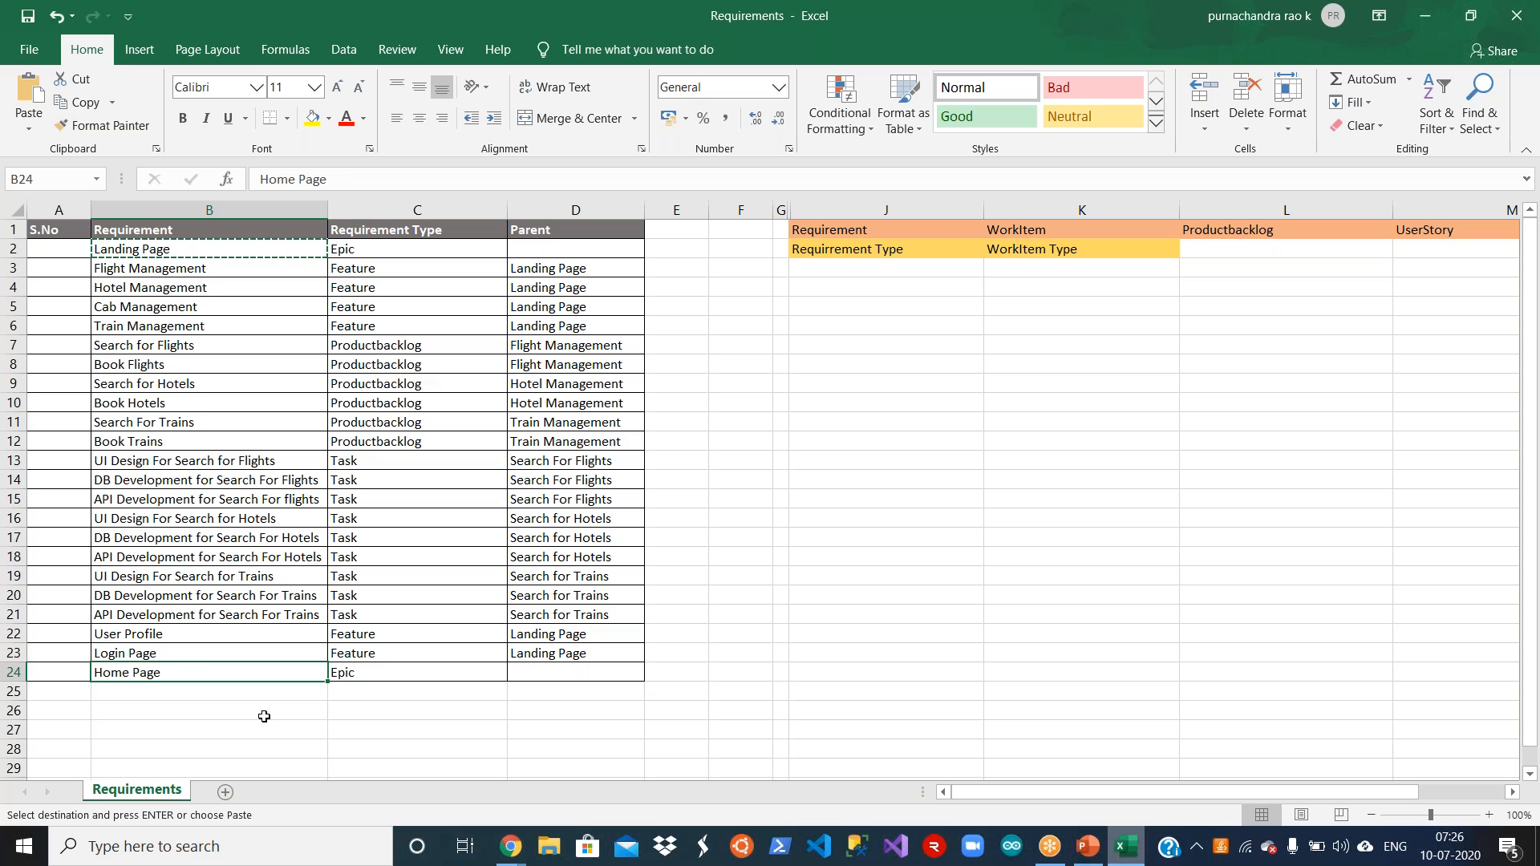
left_click(402, 675)
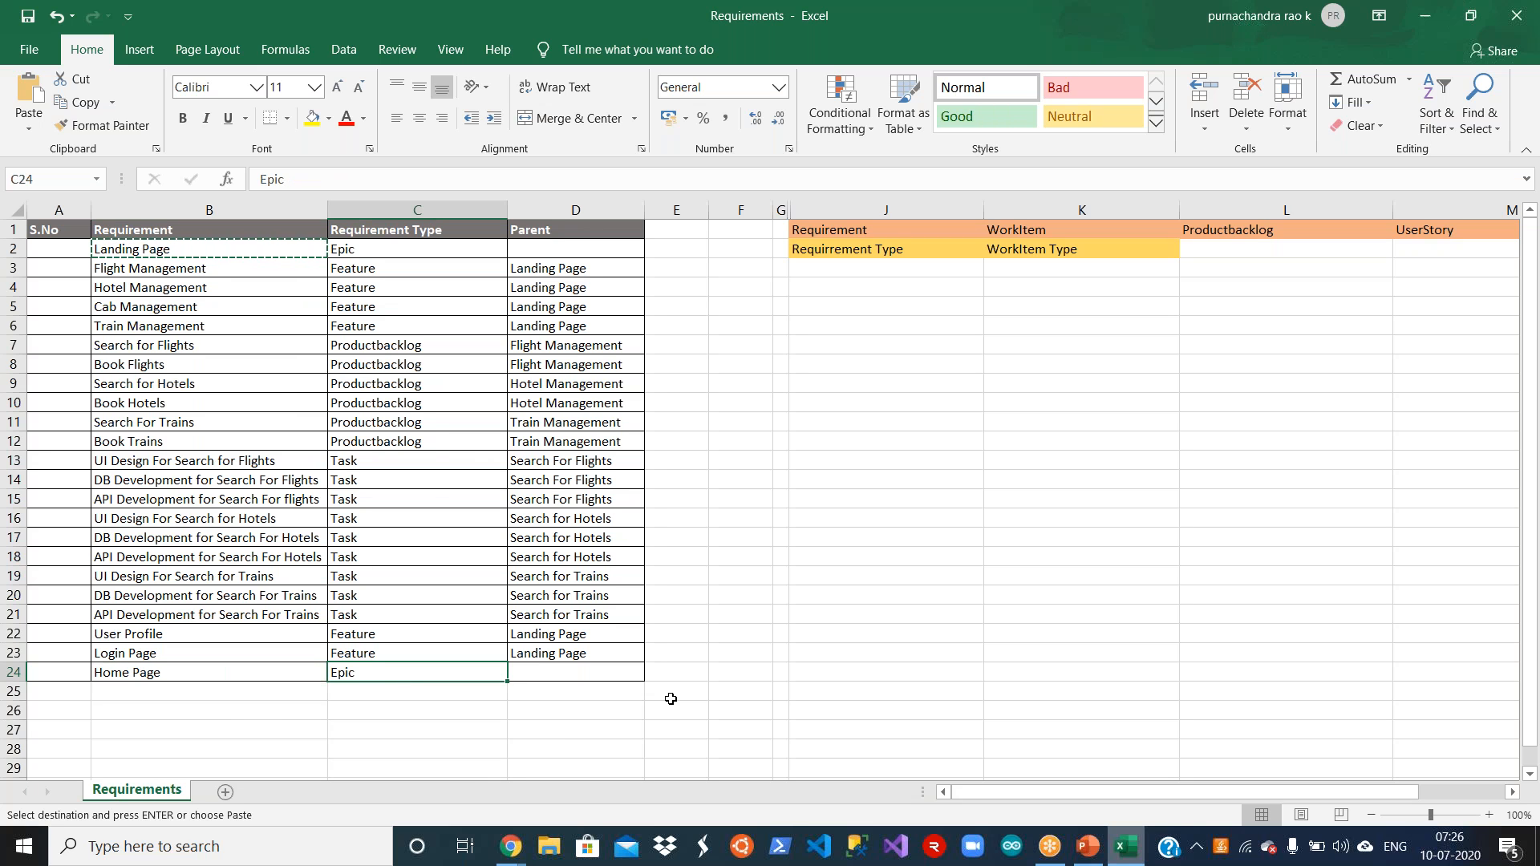
left_click(510, 846)
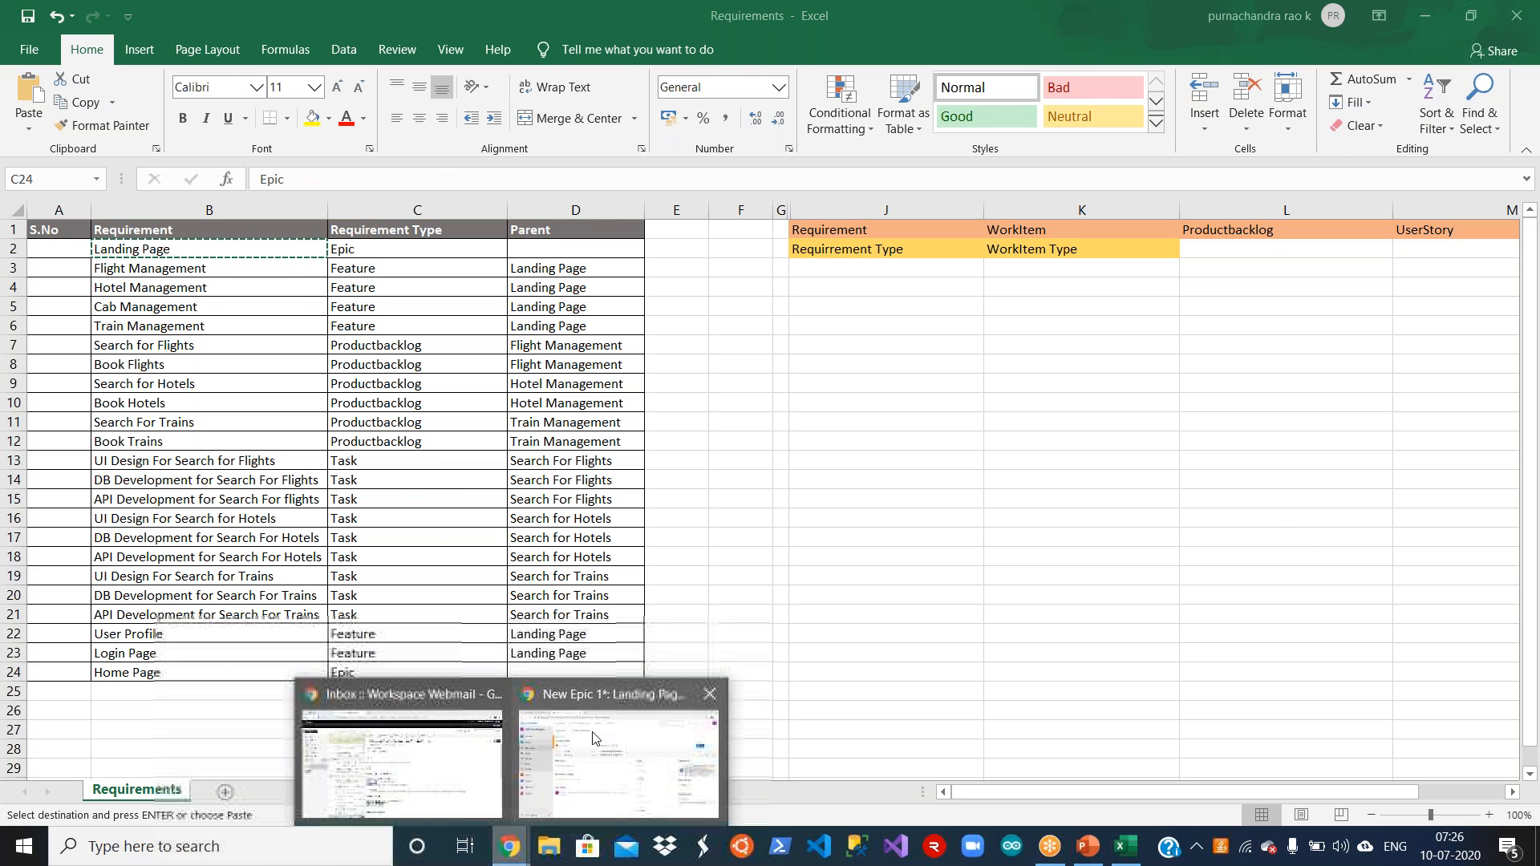
left_click(633, 748)
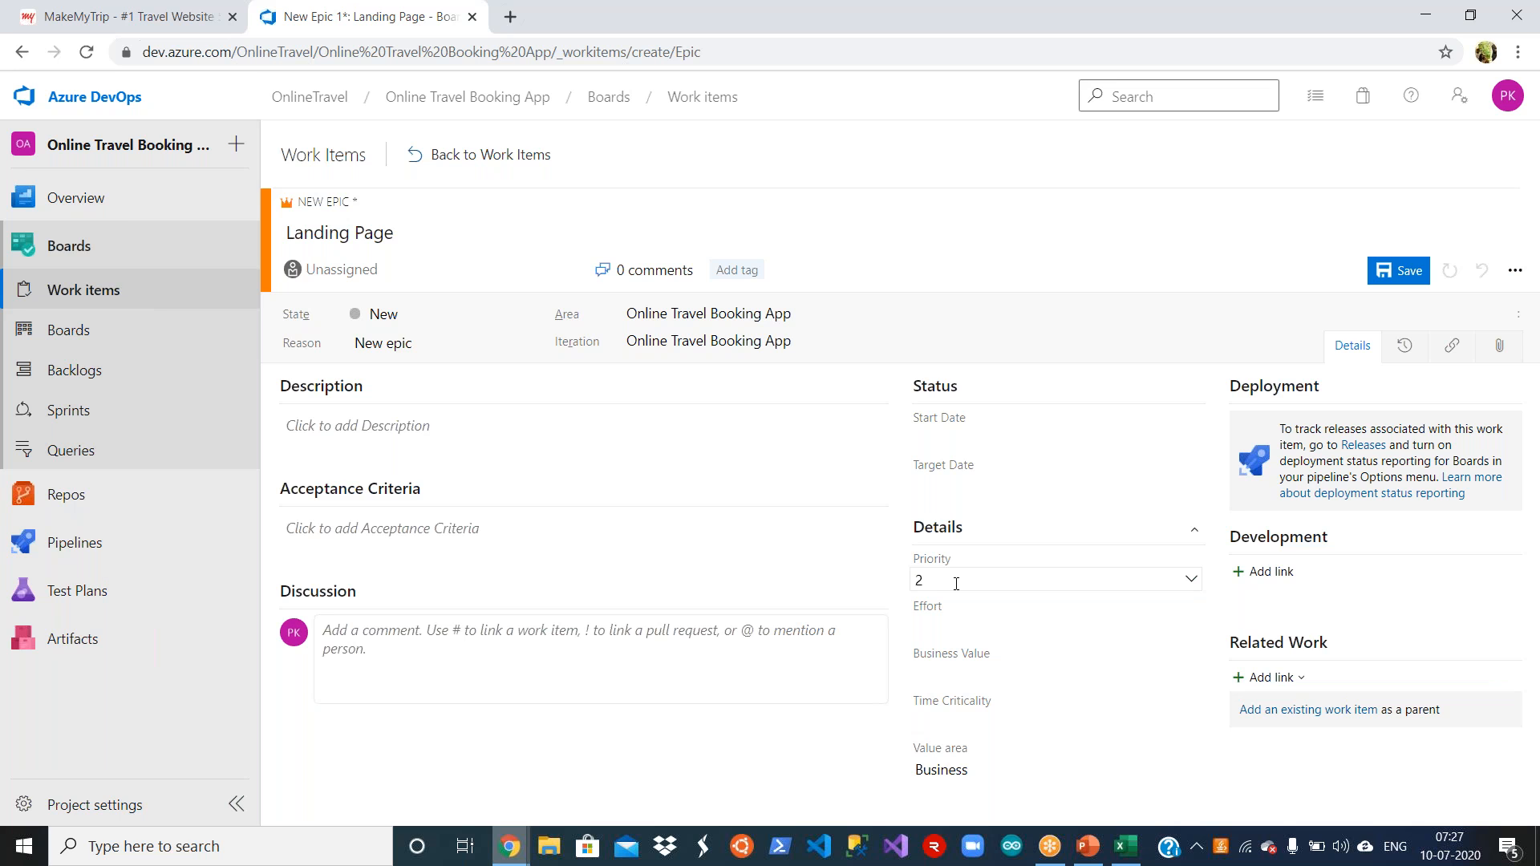
Step: Examine the epic's planning fields, including Business Value, Time Criticality, the Value area options and Start Date
left_click(1061, 636)
left_click(1036, 672)
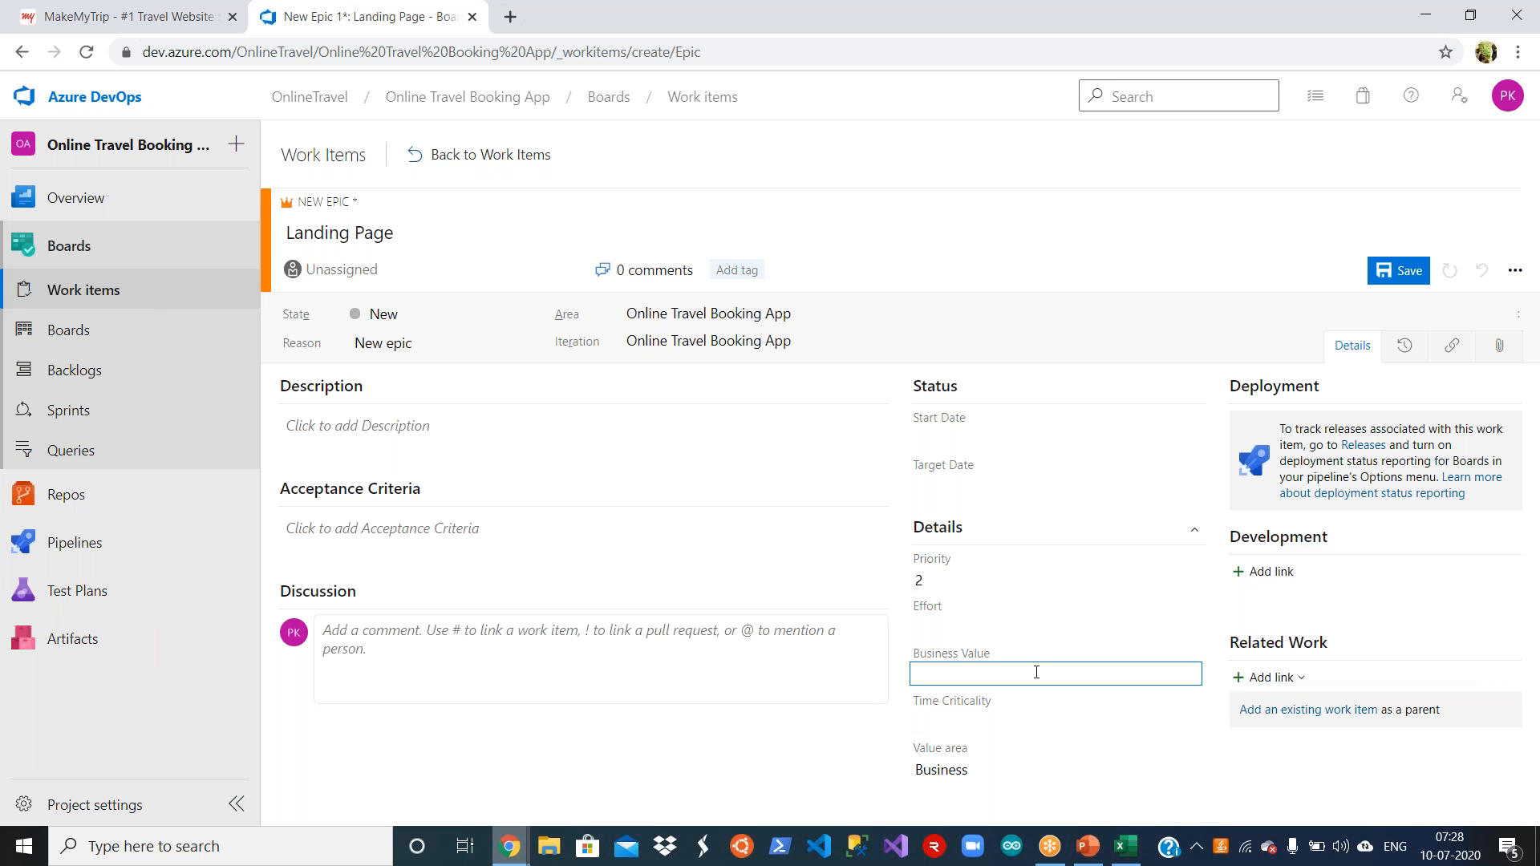
left_click(1018, 717)
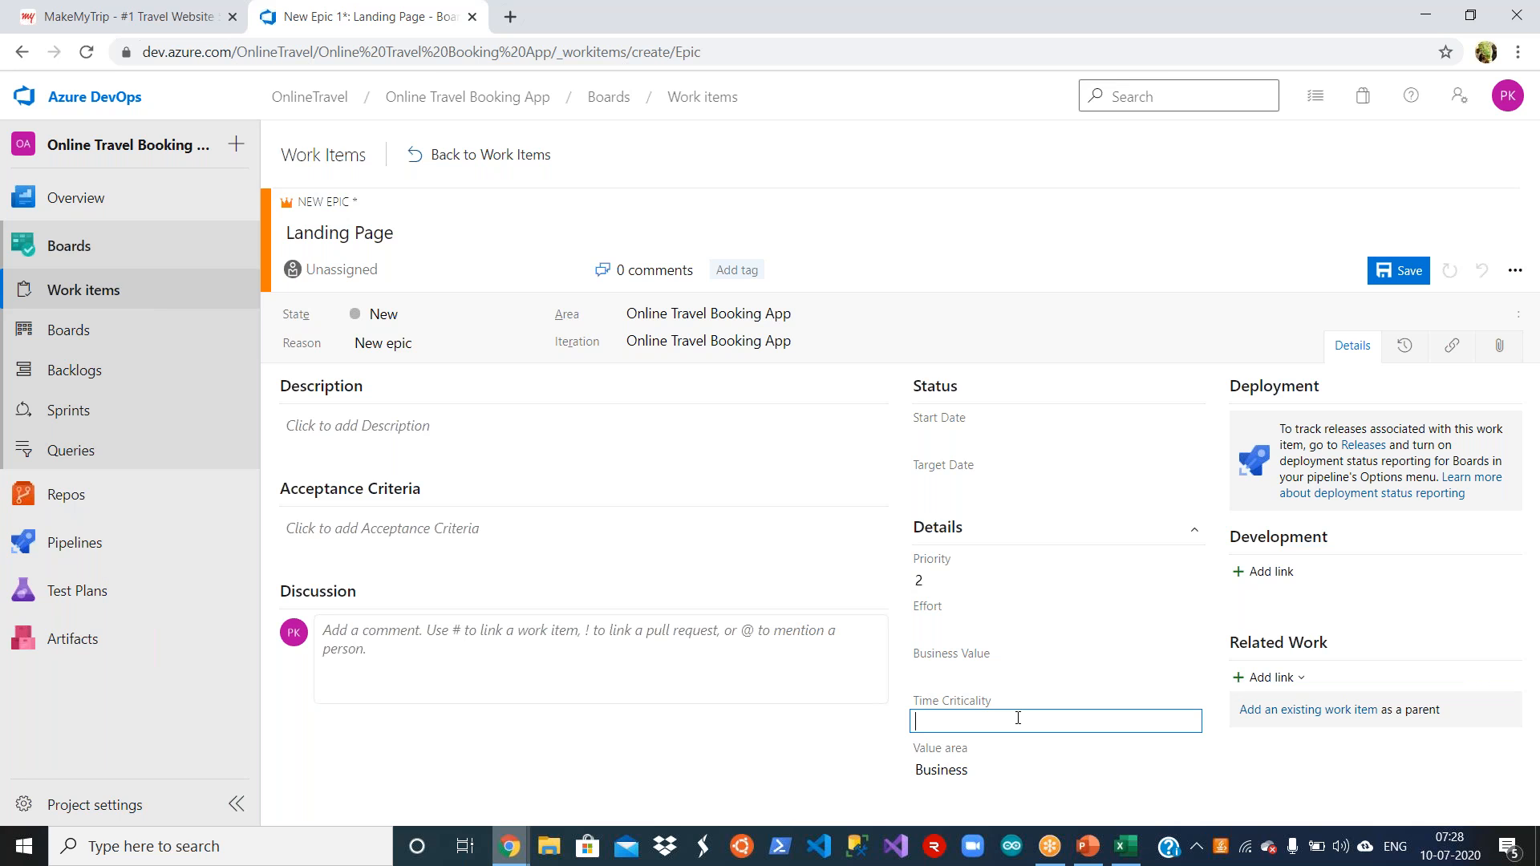
left_click(1004, 775)
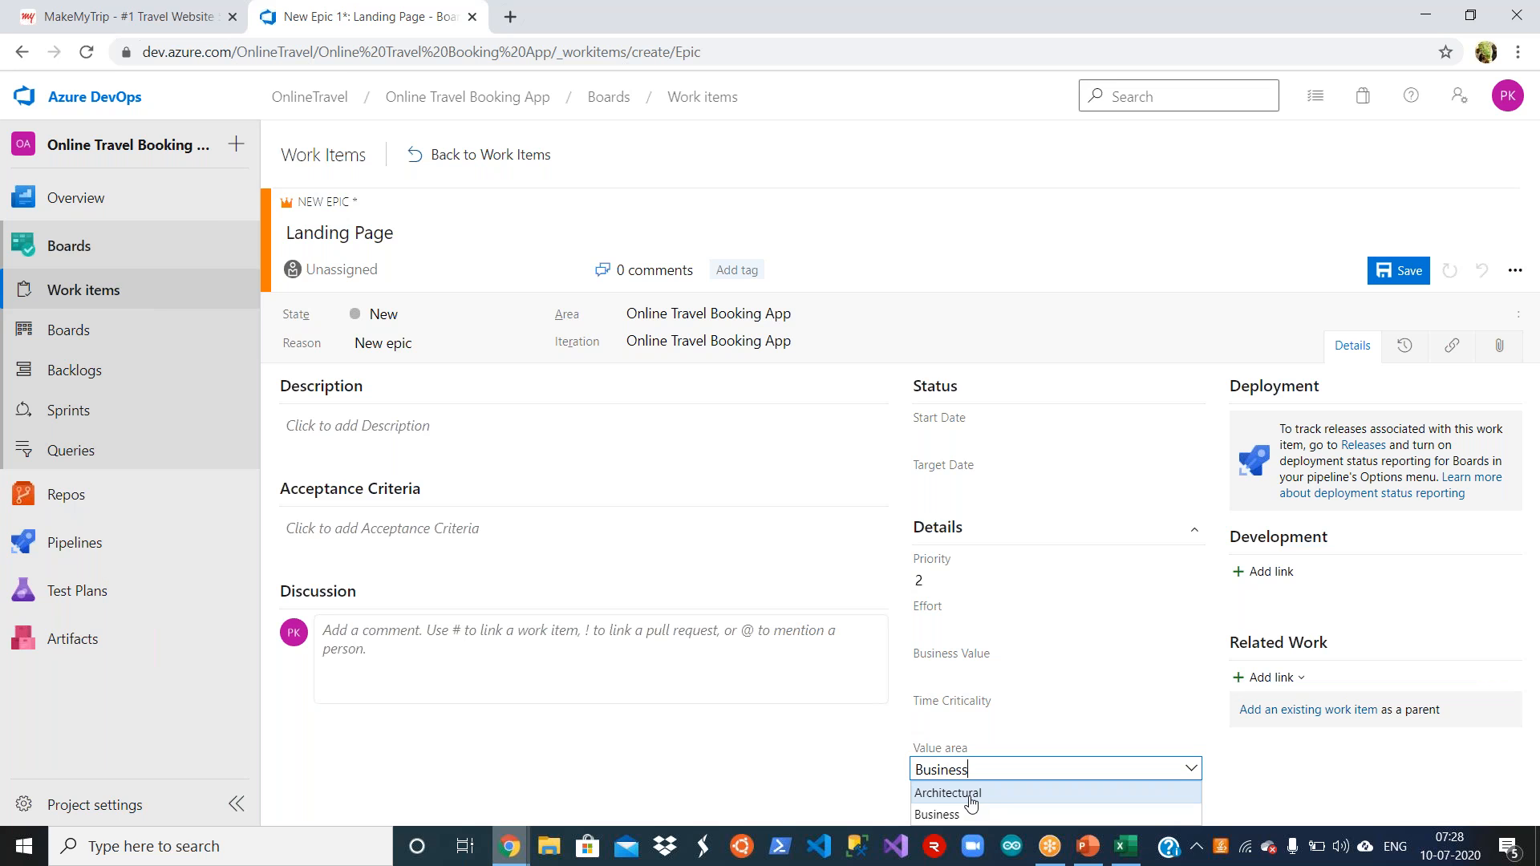
left_click(824, 780)
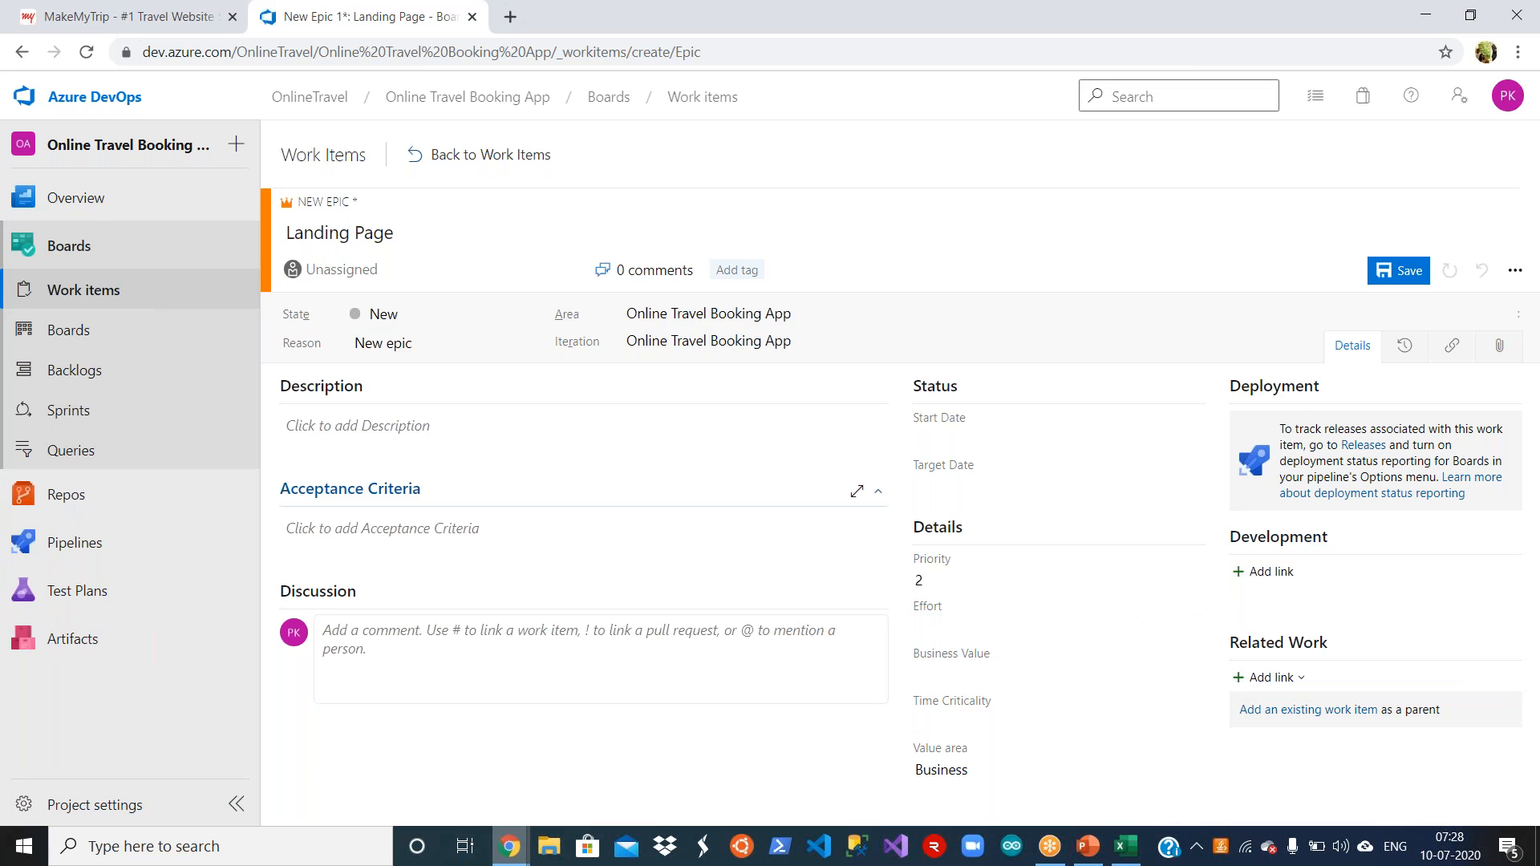
left_click(1010, 432)
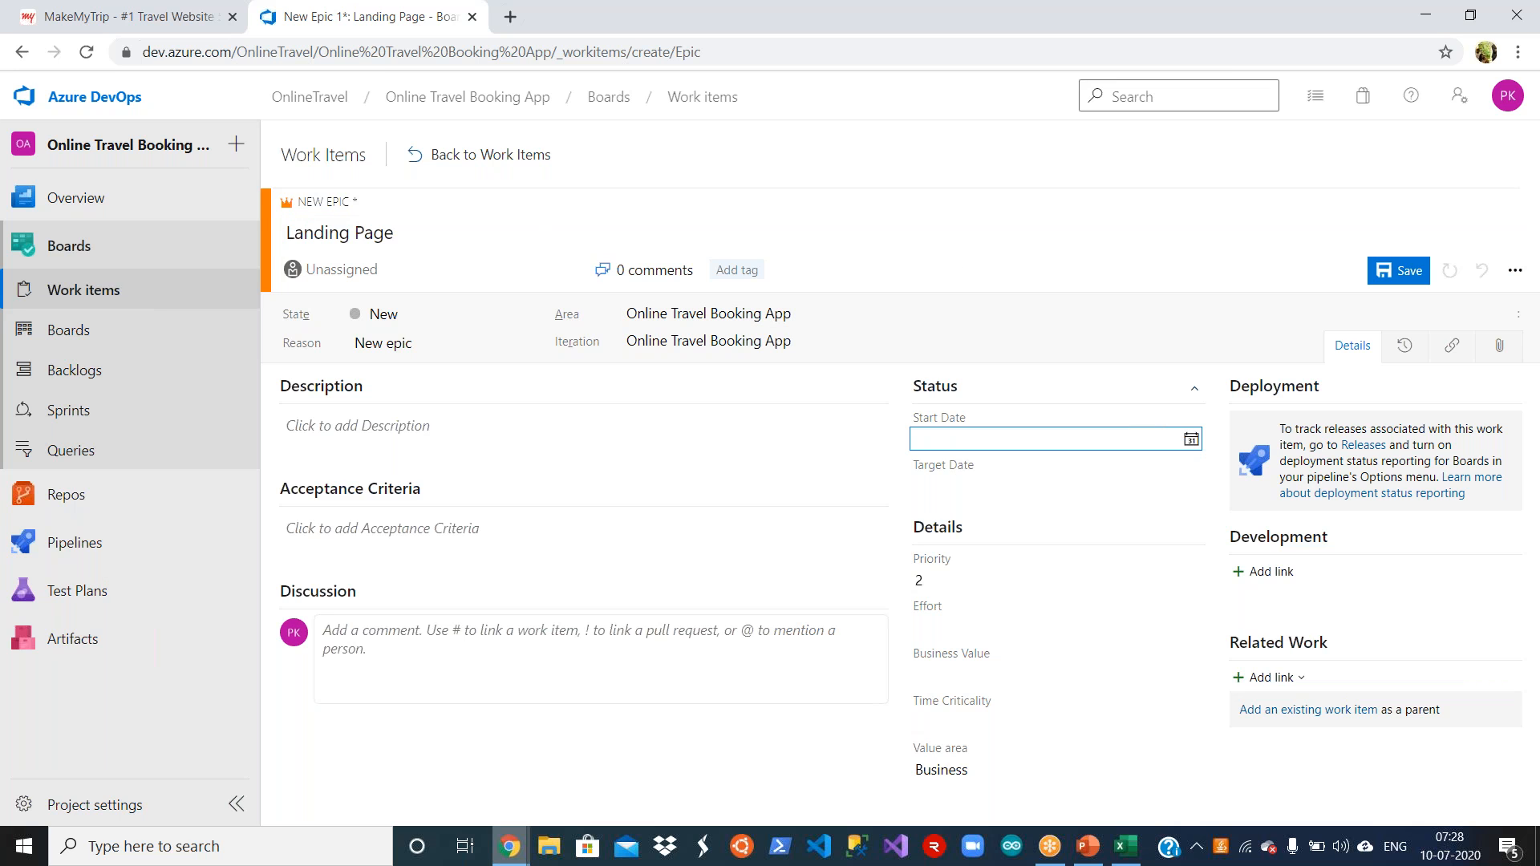
Step: Save the Landing Page epic and return to the work items list
left_click(1396, 273)
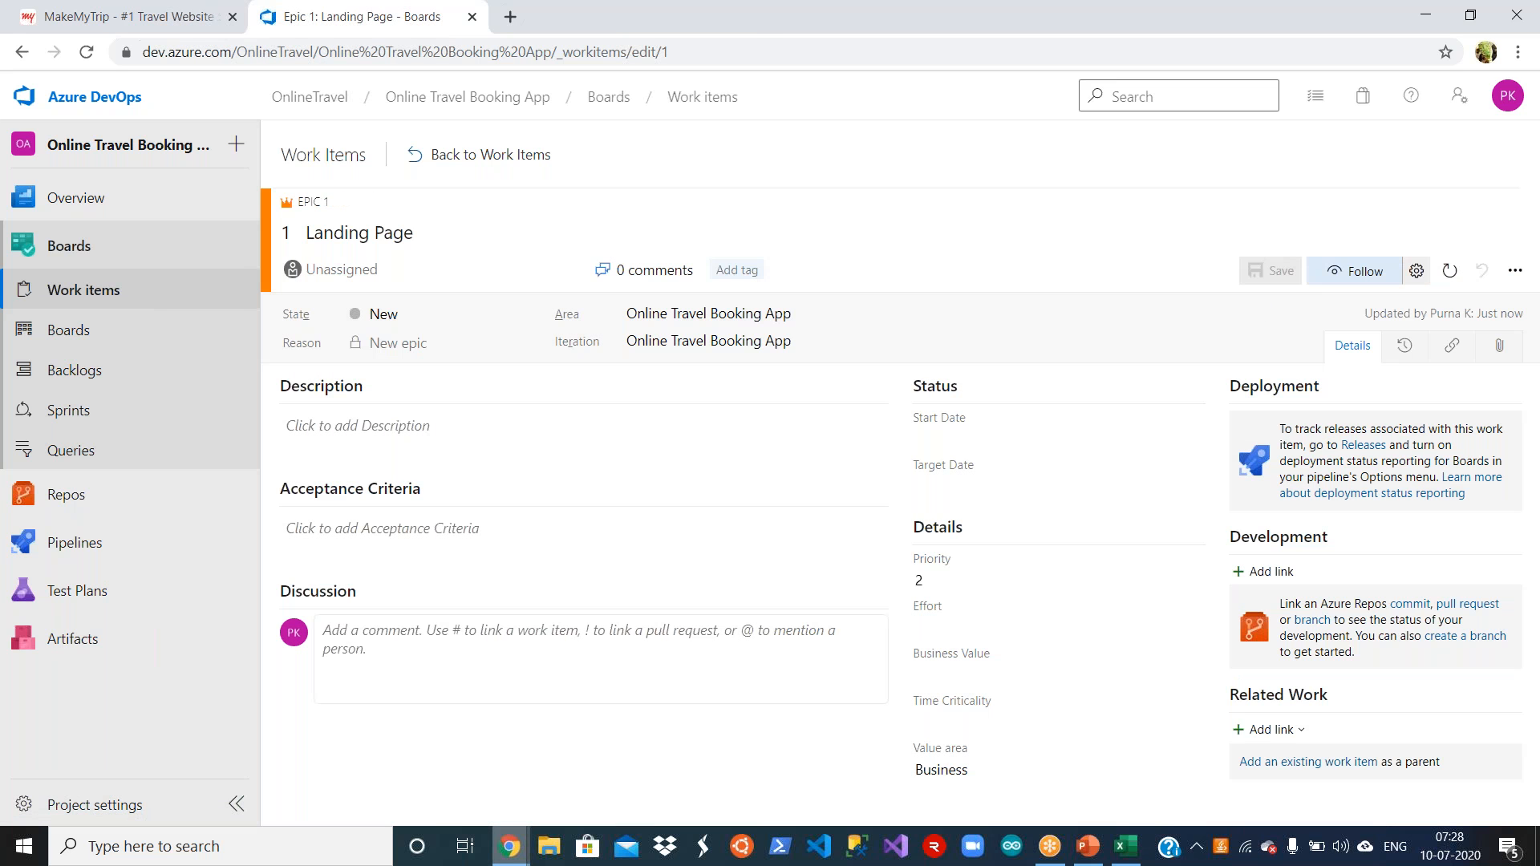
left_click(434, 155)
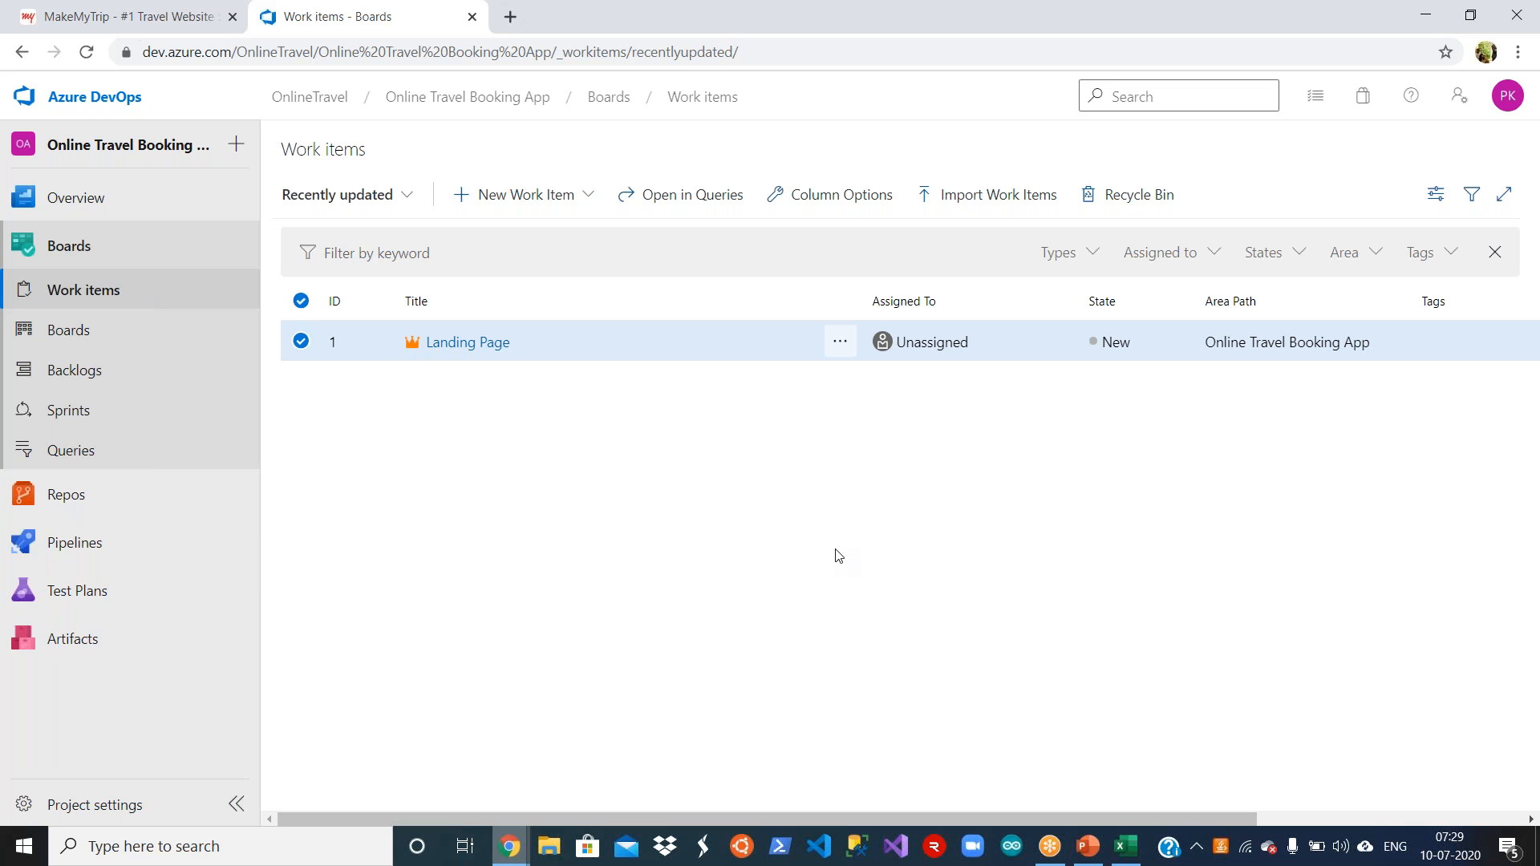
Step: Copy Home Page from cell B24 of the Requirements workbook in Excel and save it as the title of a new Epic in Azure DevOps
left_click(1130, 850)
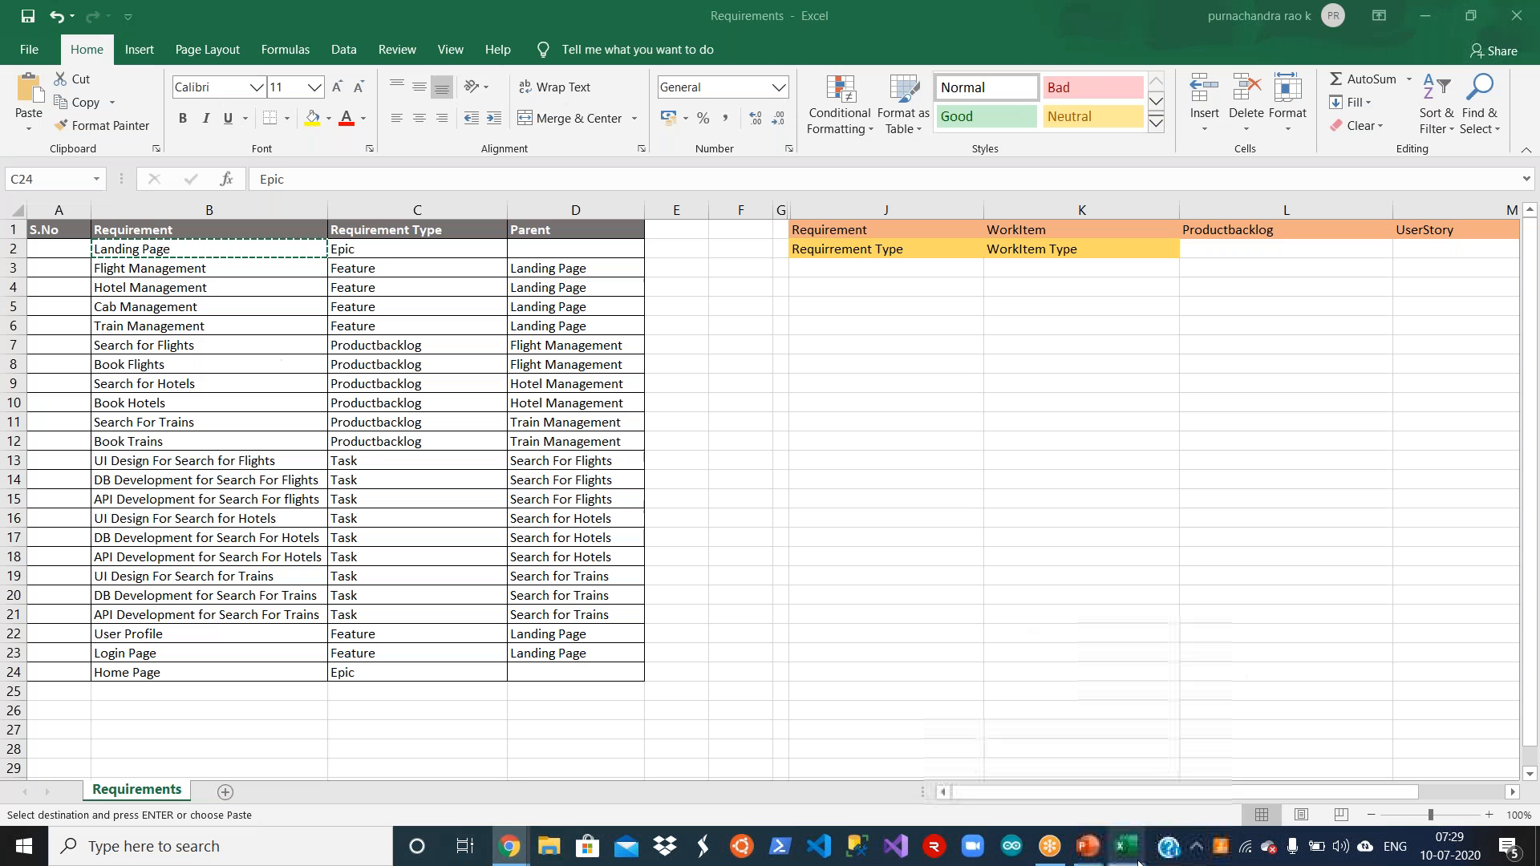
left_click(277, 674)
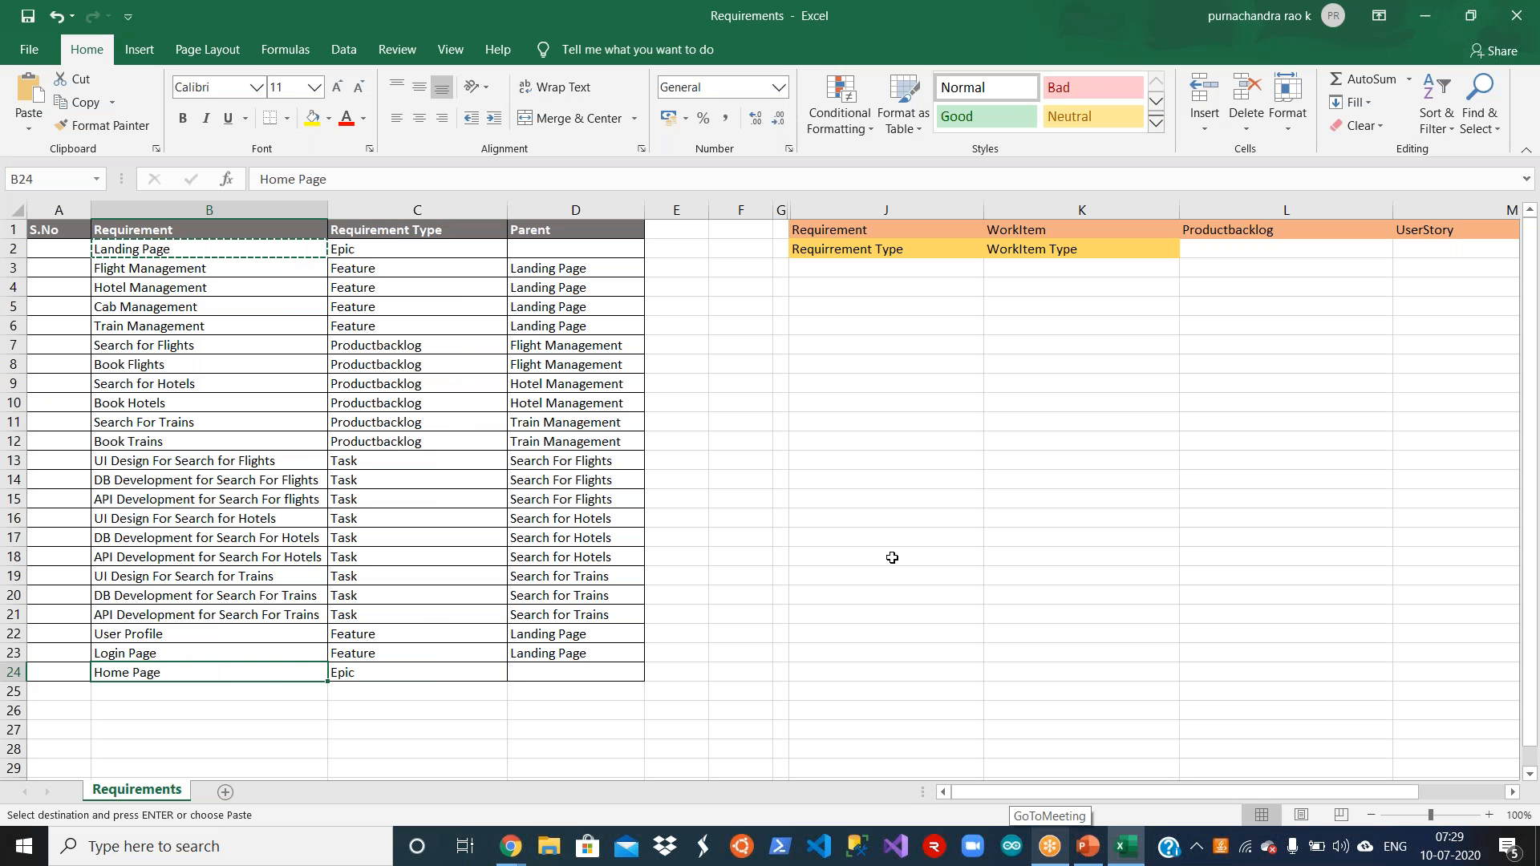
key("ctrl+c")
key("alt+Tab")
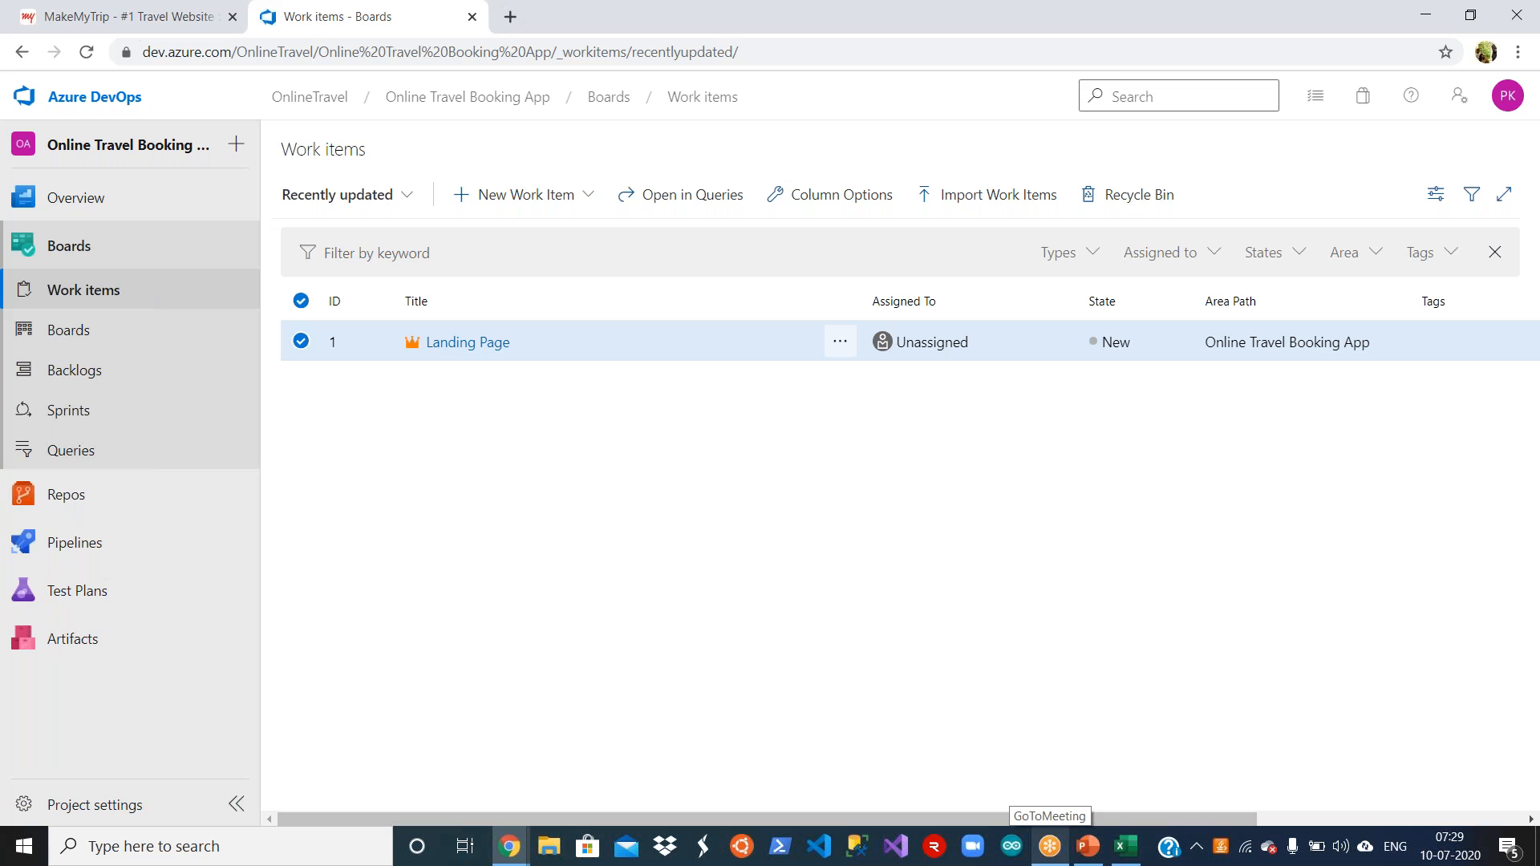
left_click(575, 200)
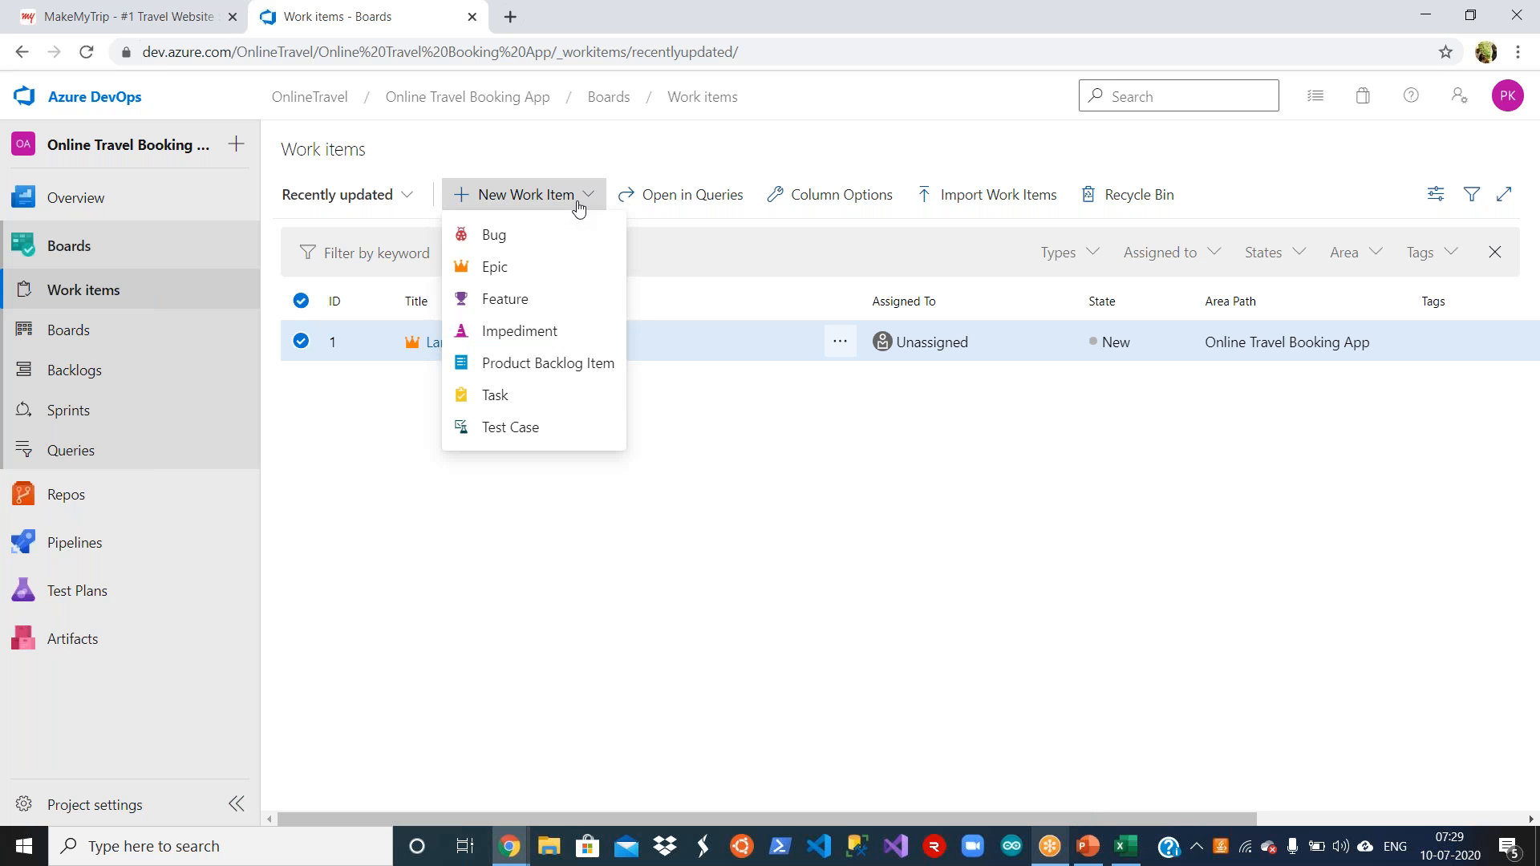
left_click(547, 275)
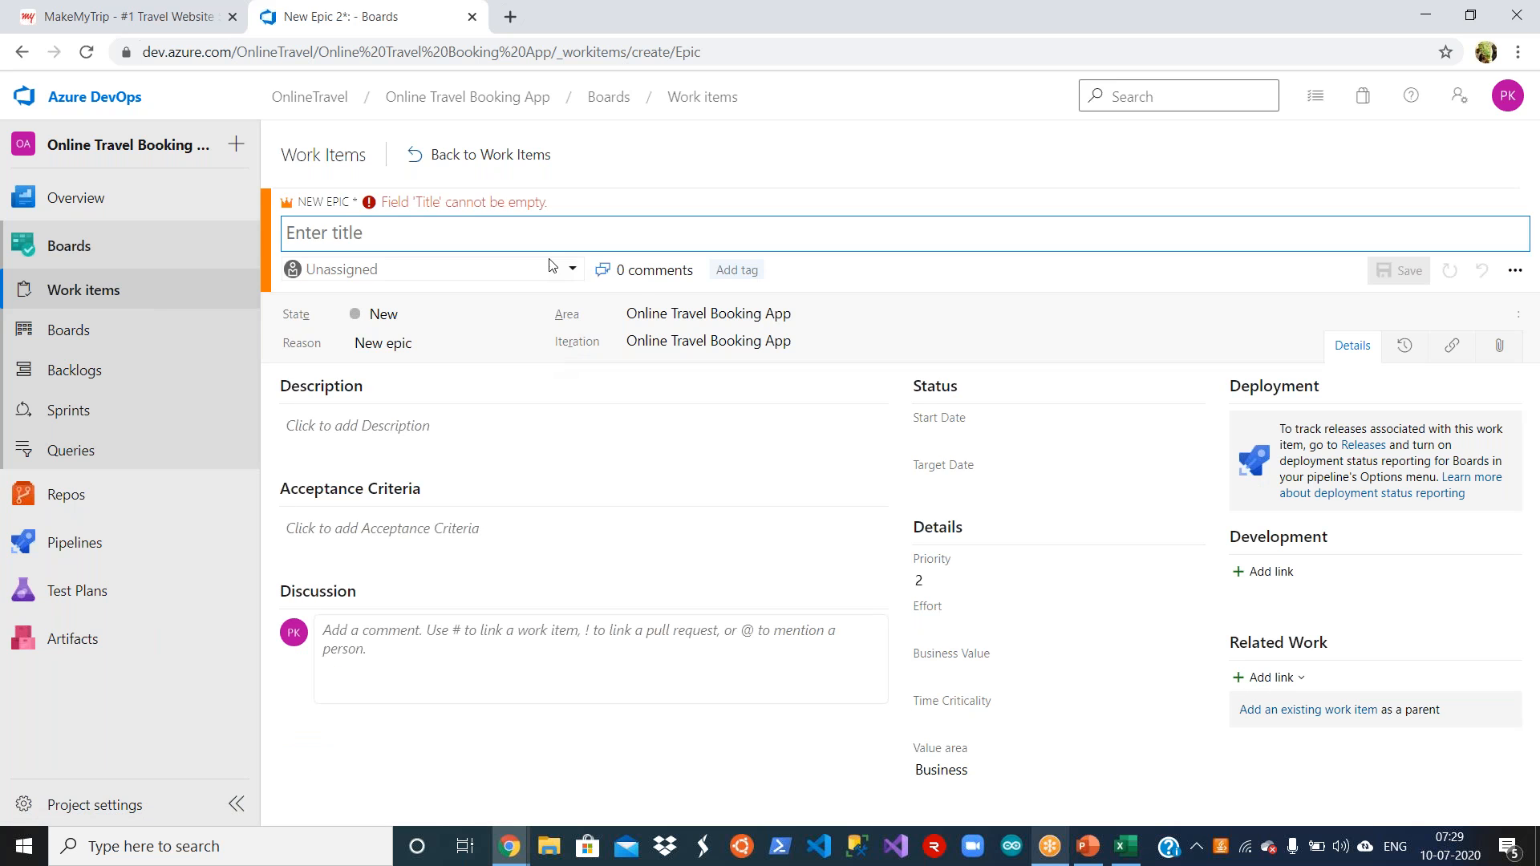
type("Home Page")
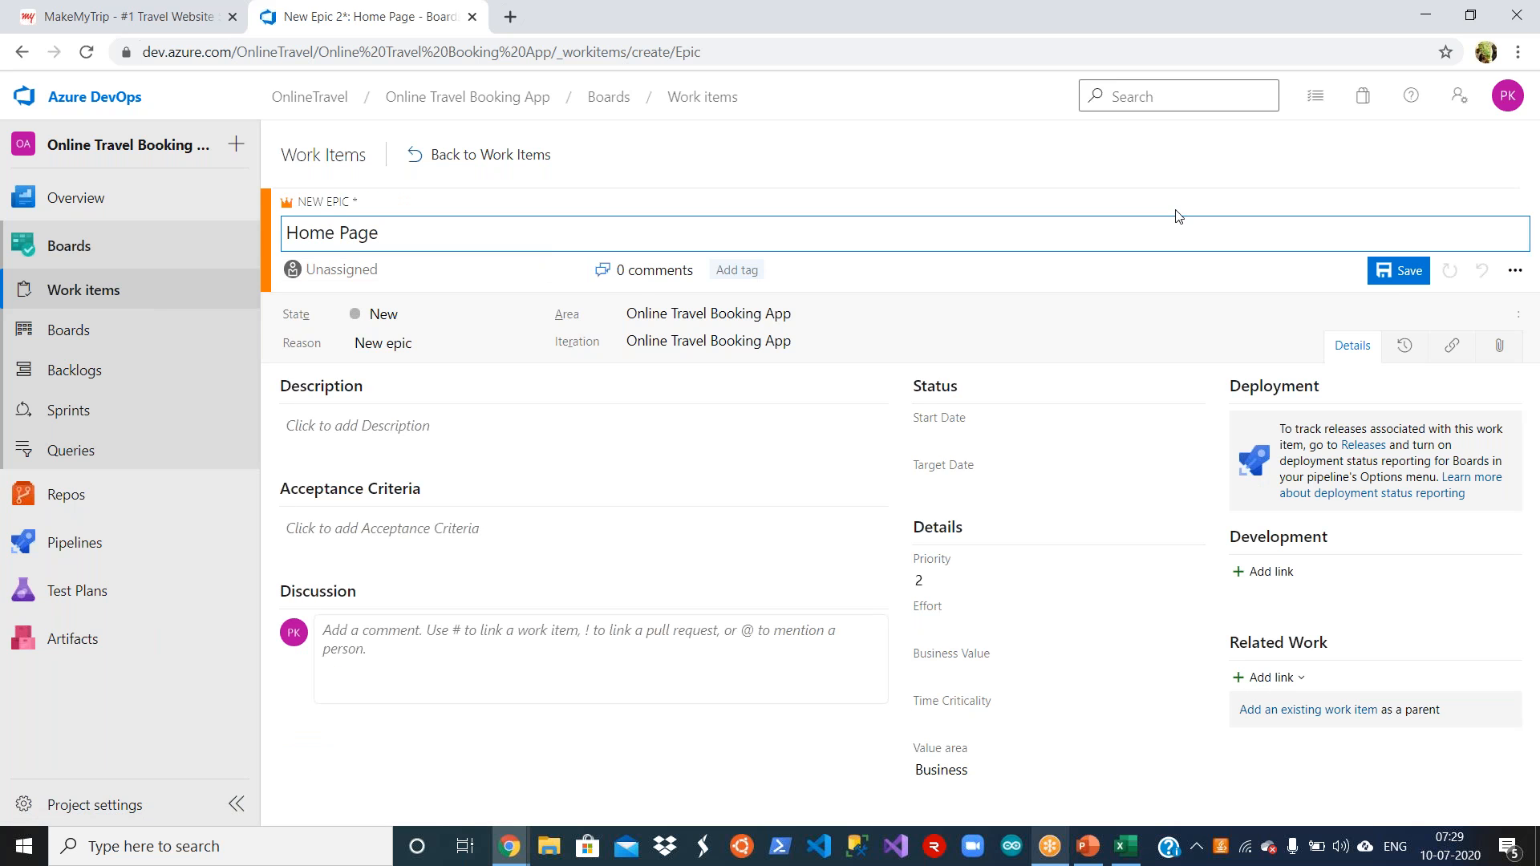
left_click(1381, 277)
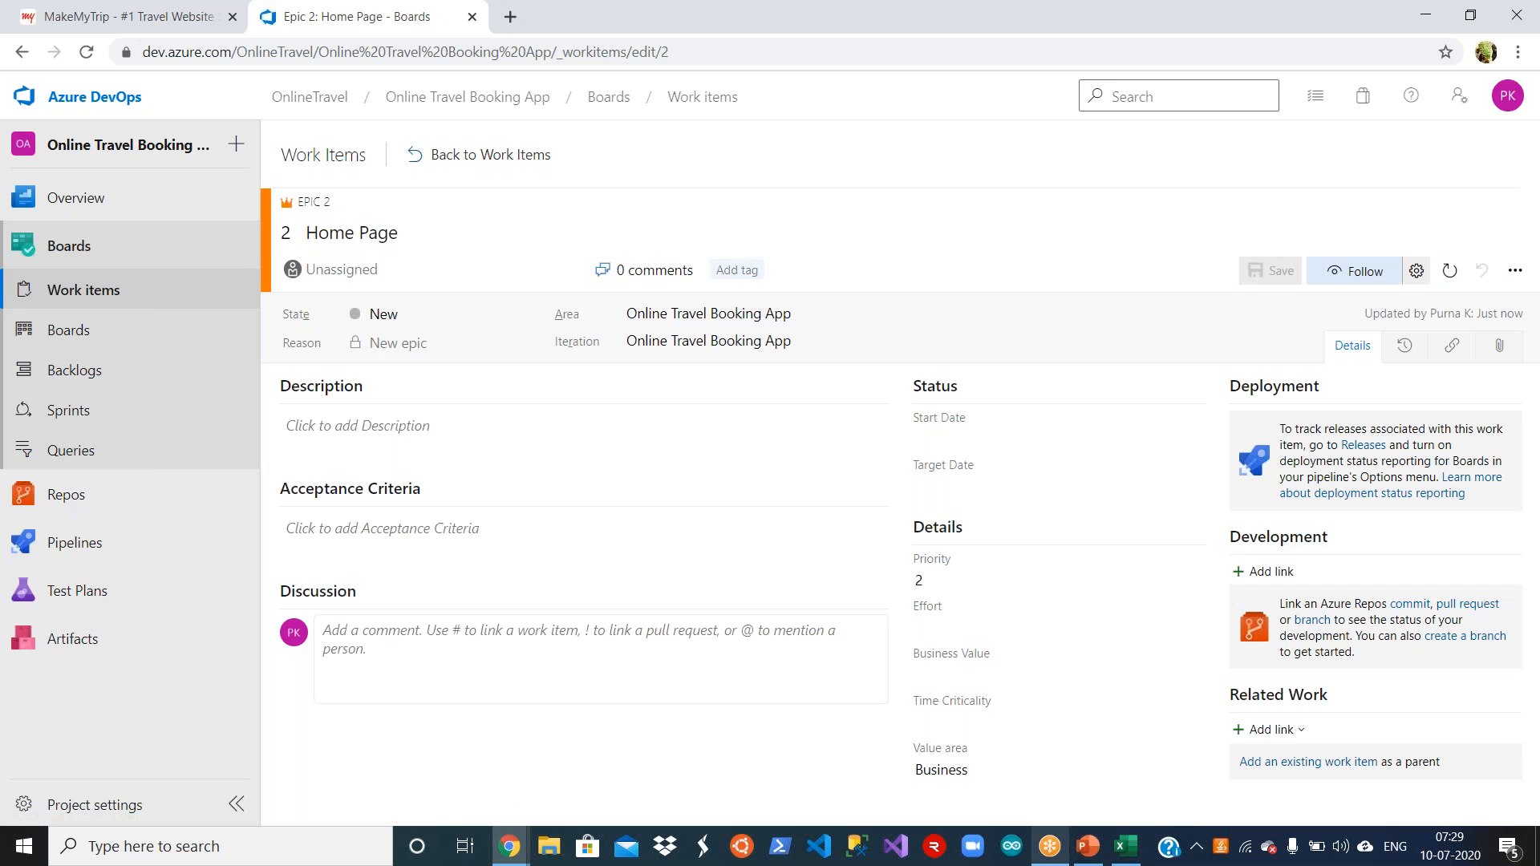
left_click(533, 155)
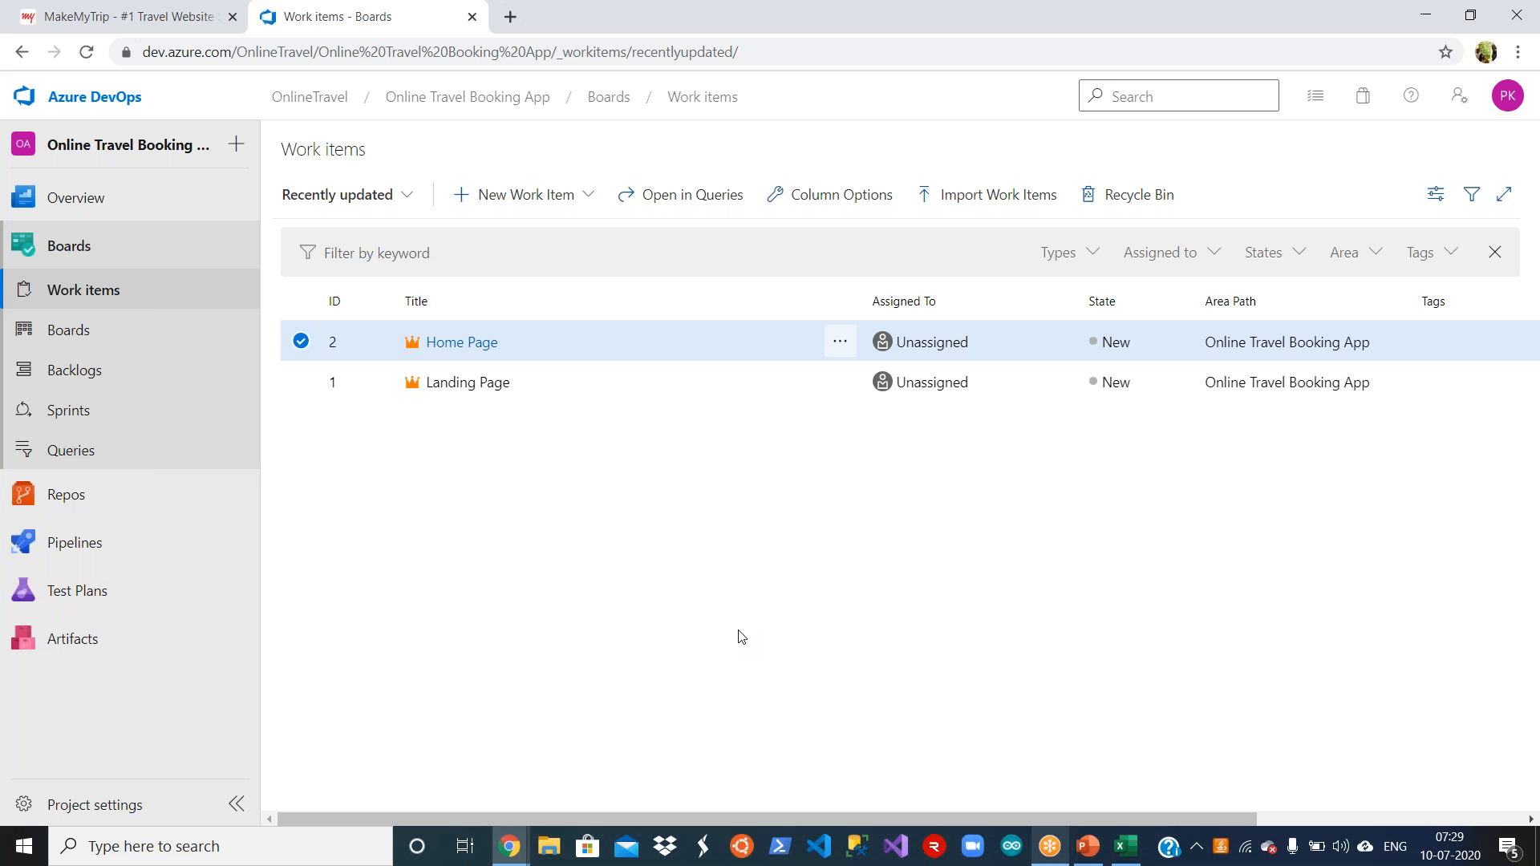
Step: Copy Flight Management from cell B3 of the Requirements workbook in Excel and save it as the title of a new Feature in Azure DevOps
left_click(1125, 846)
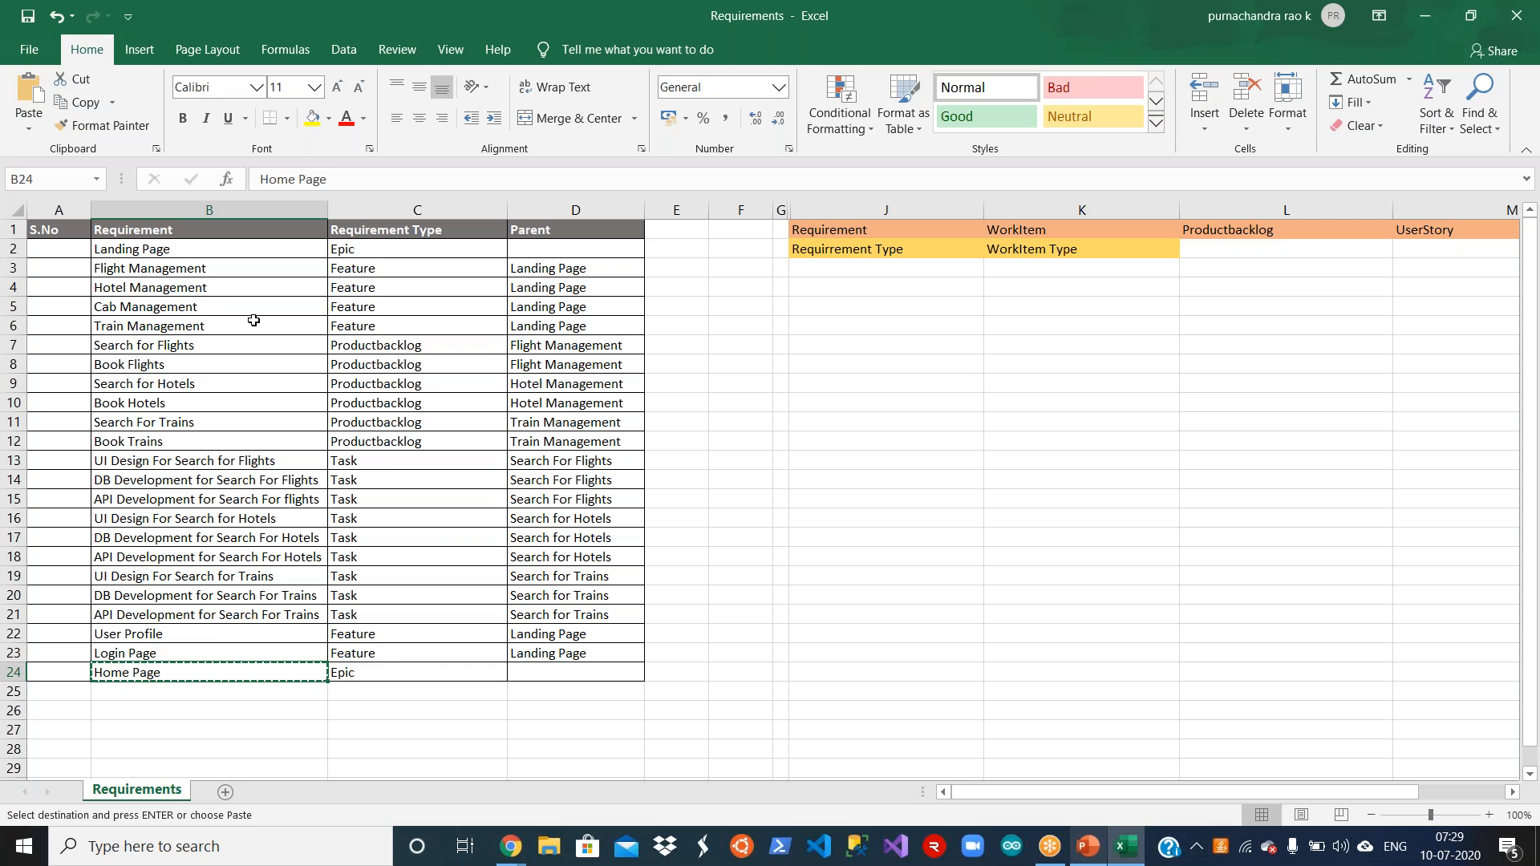
left_click(253, 273)
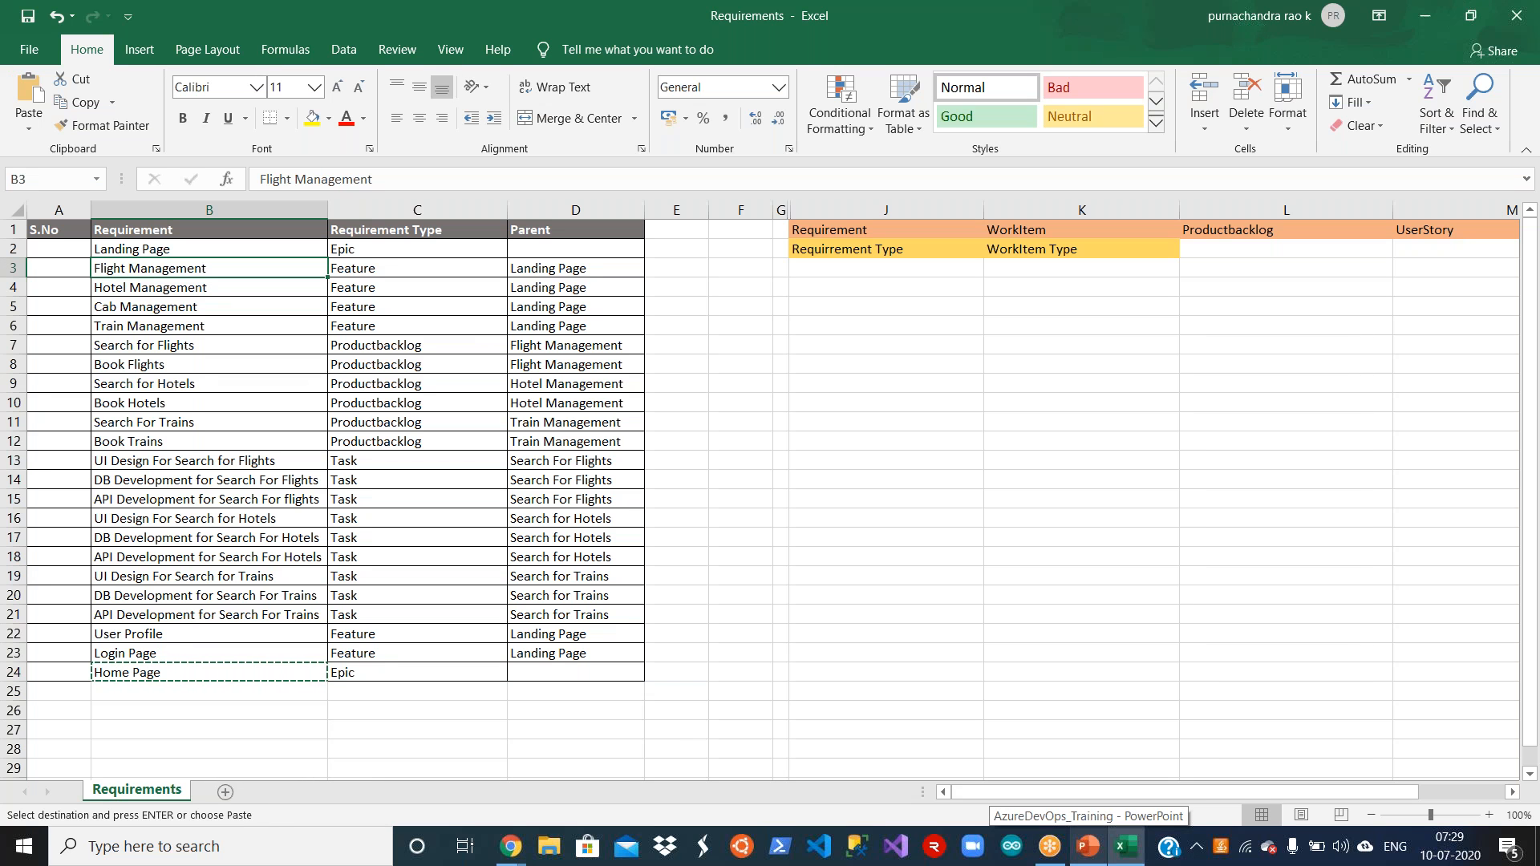
key("ctrl+c")
key("alt+Tab")
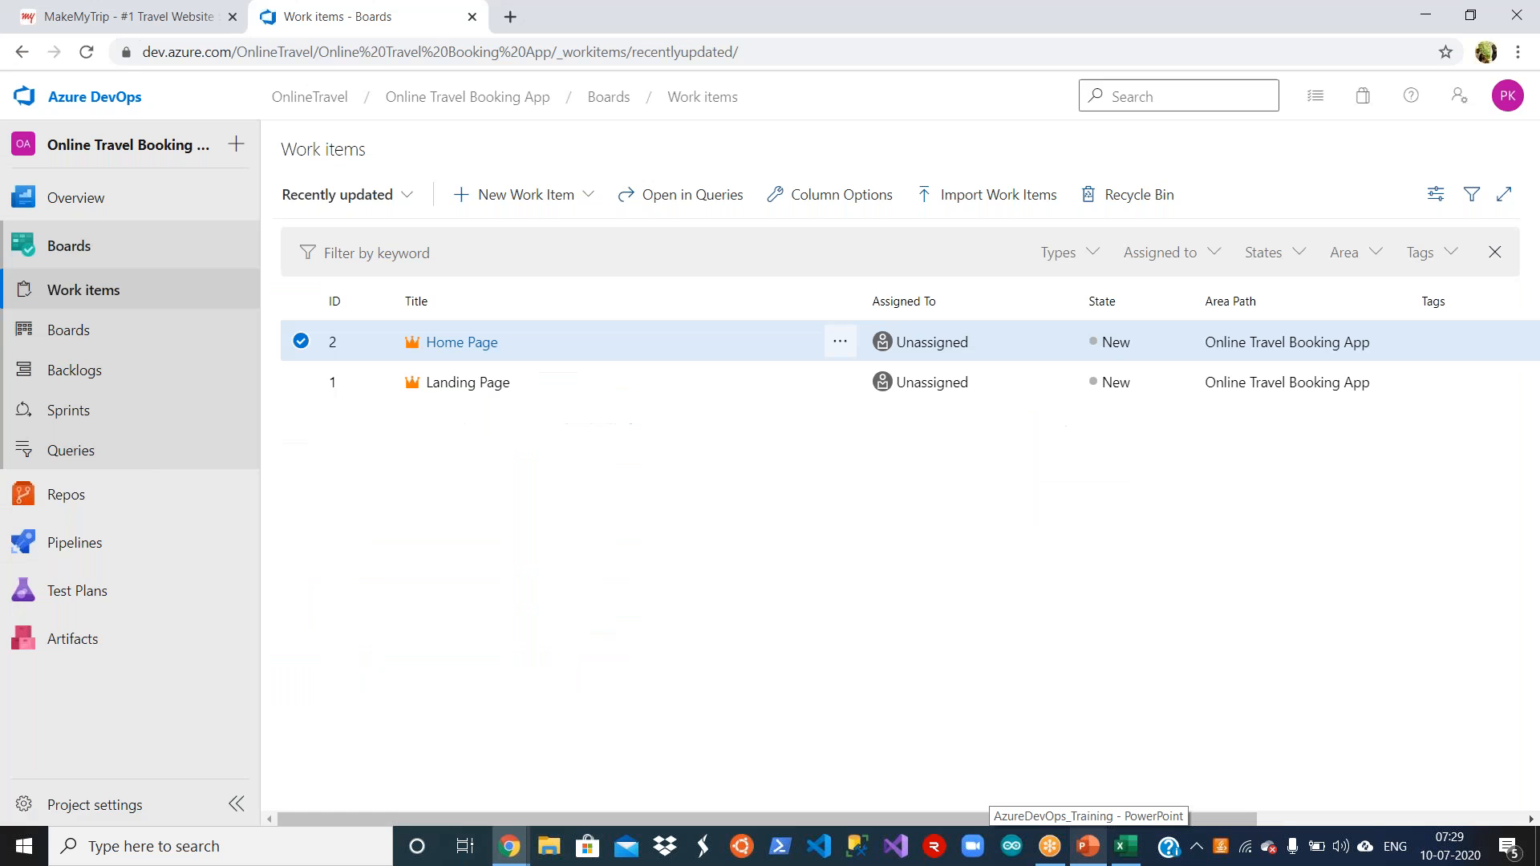
left_click(585, 200)
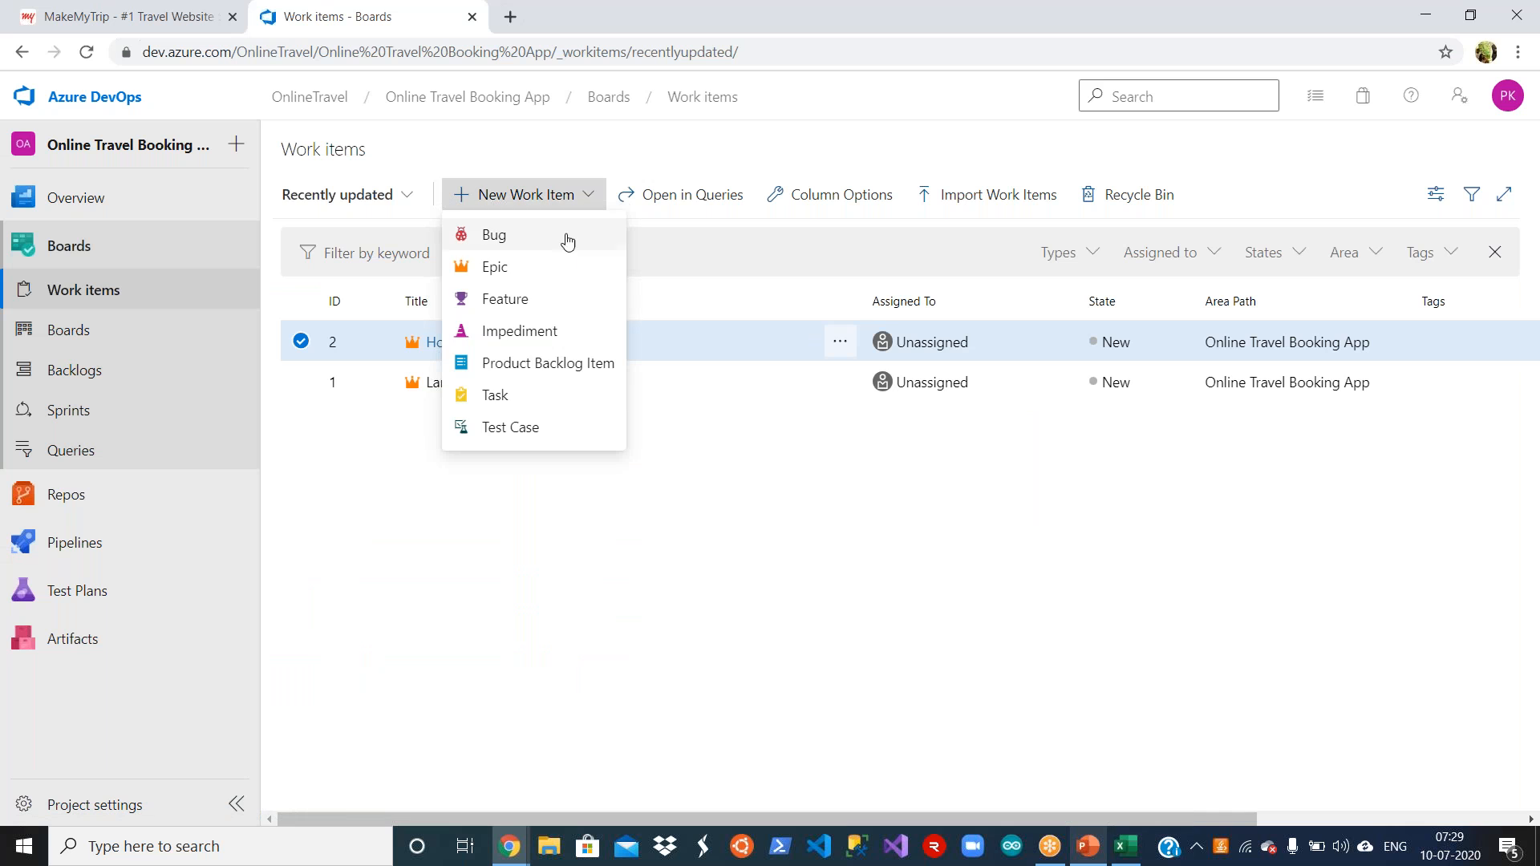
left_click(559, 301)
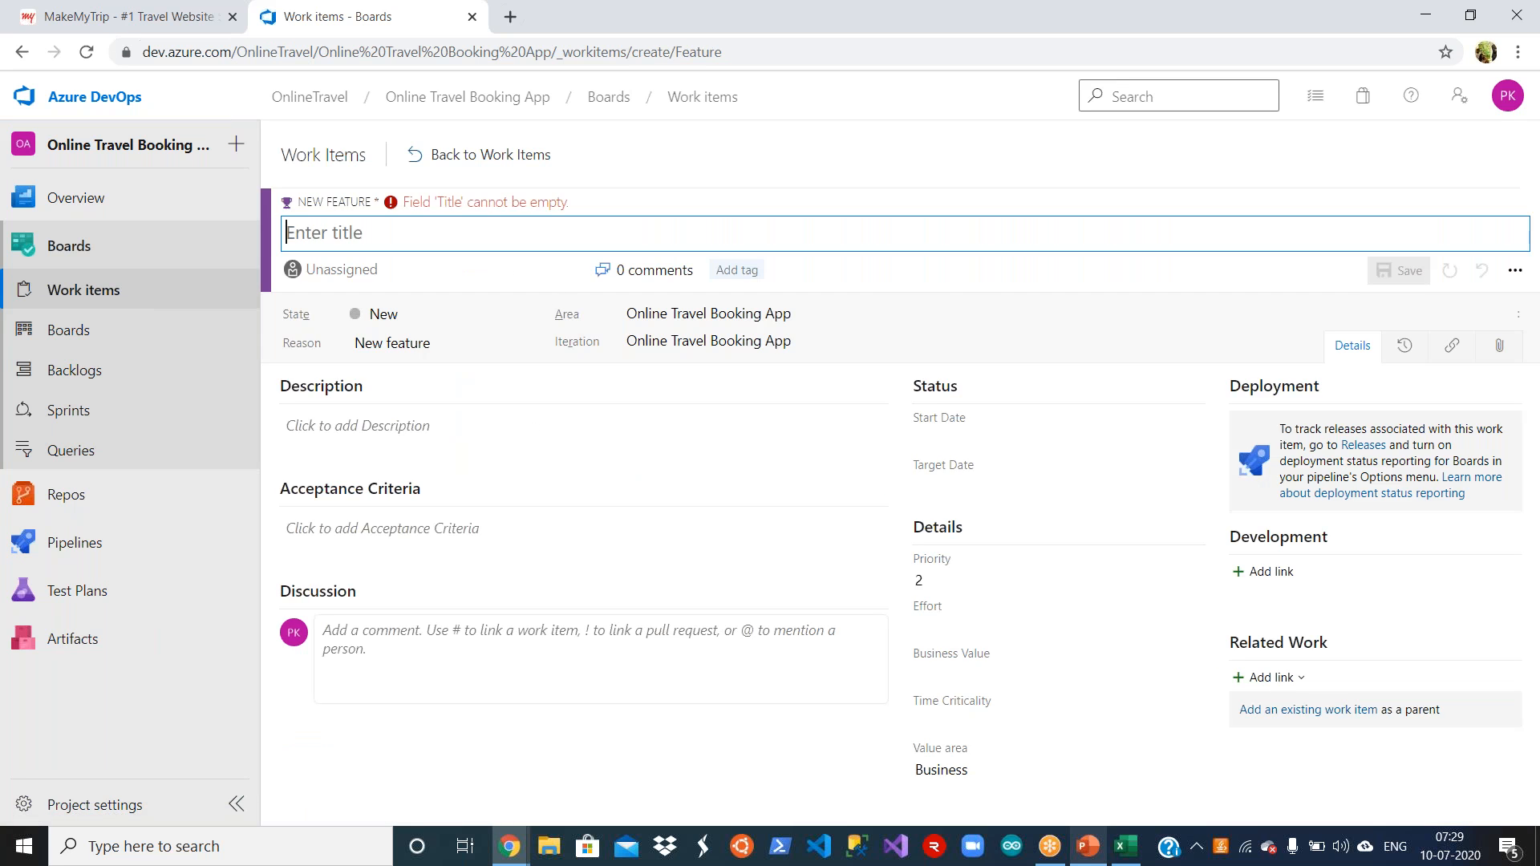
key("ctrl+v")
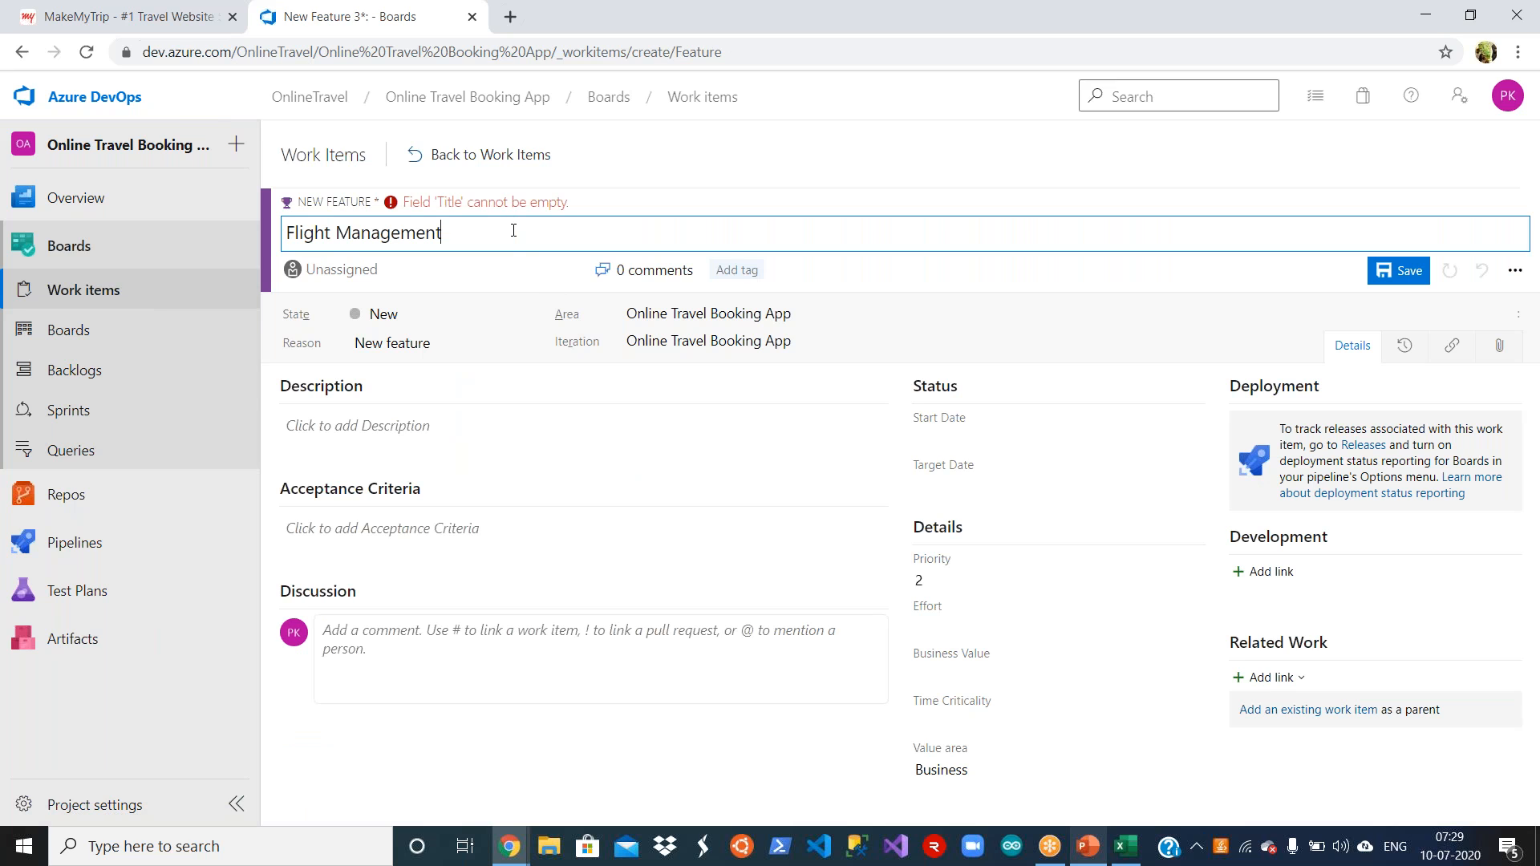
left_click(1399, 270)
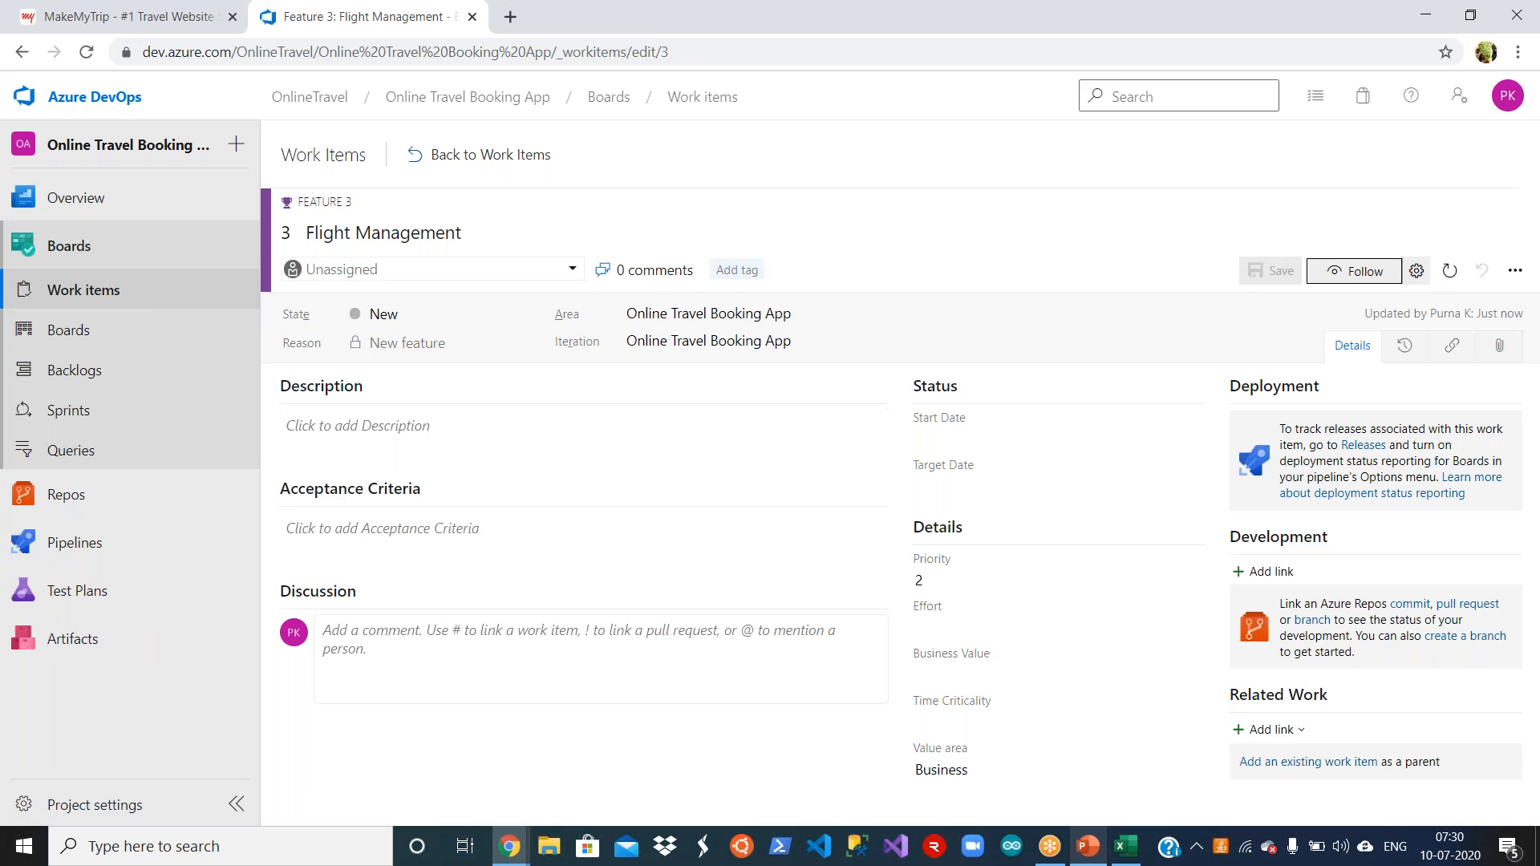
left_click(469, 156)
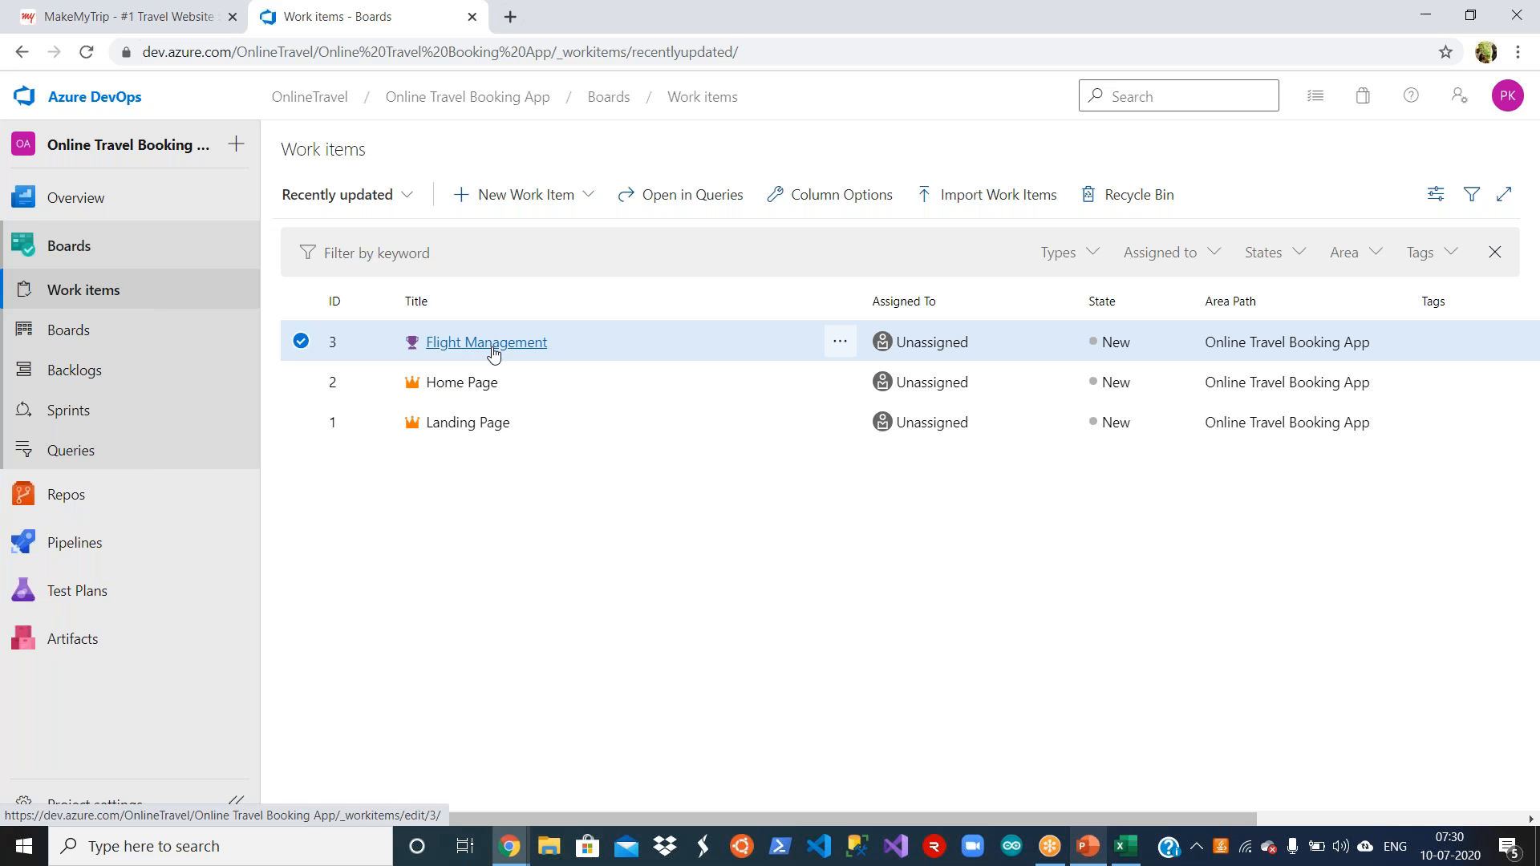
Step: Link the existing Landing Page epic to the Flight Management feature as a Child and save the change
left_click(410, 462)
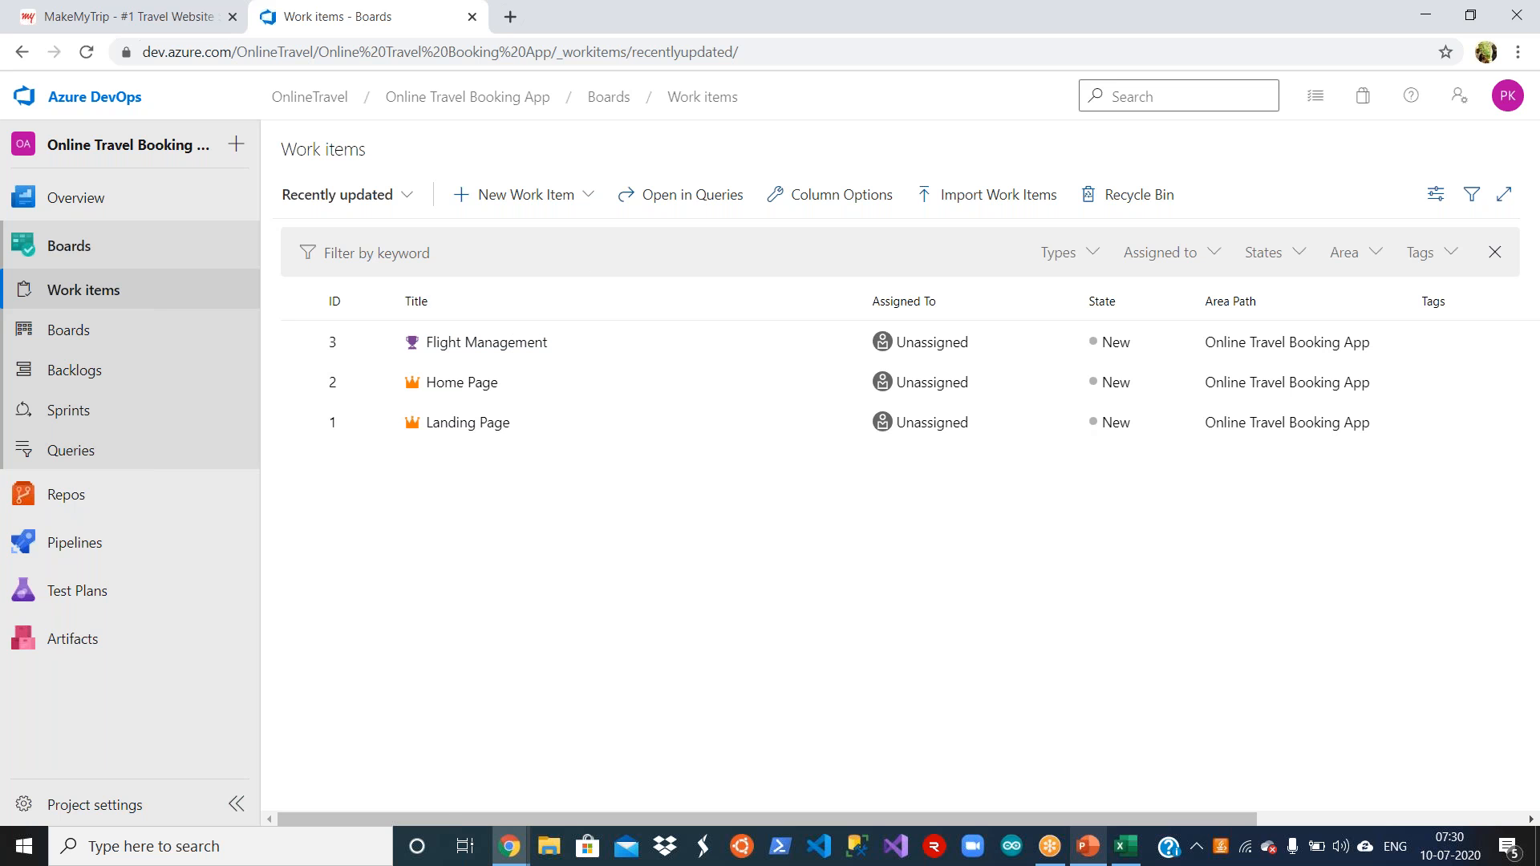
left_click(500, 347)
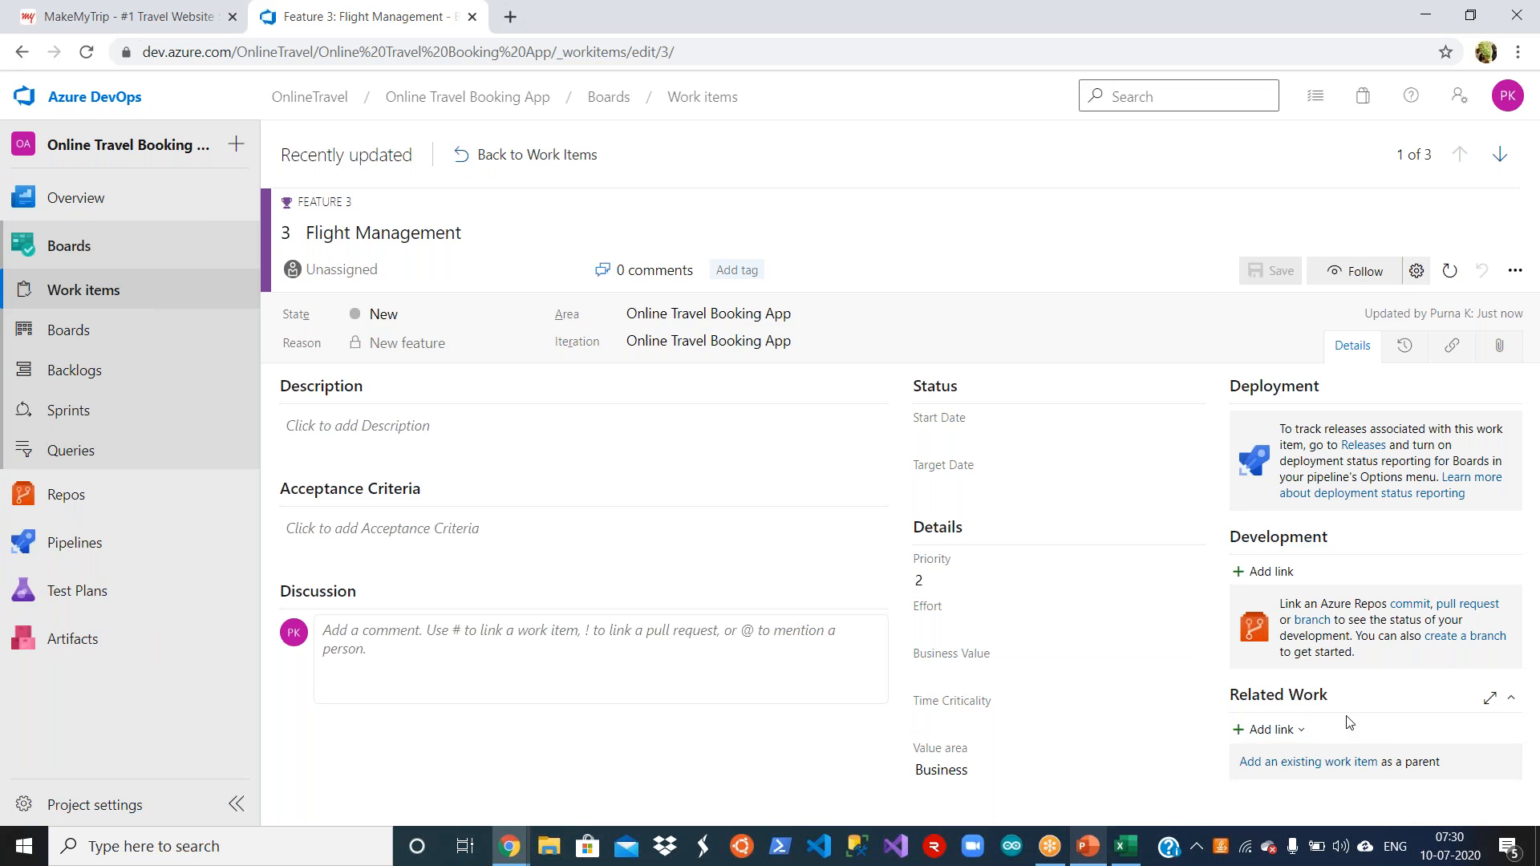
left_click(1292, 731)
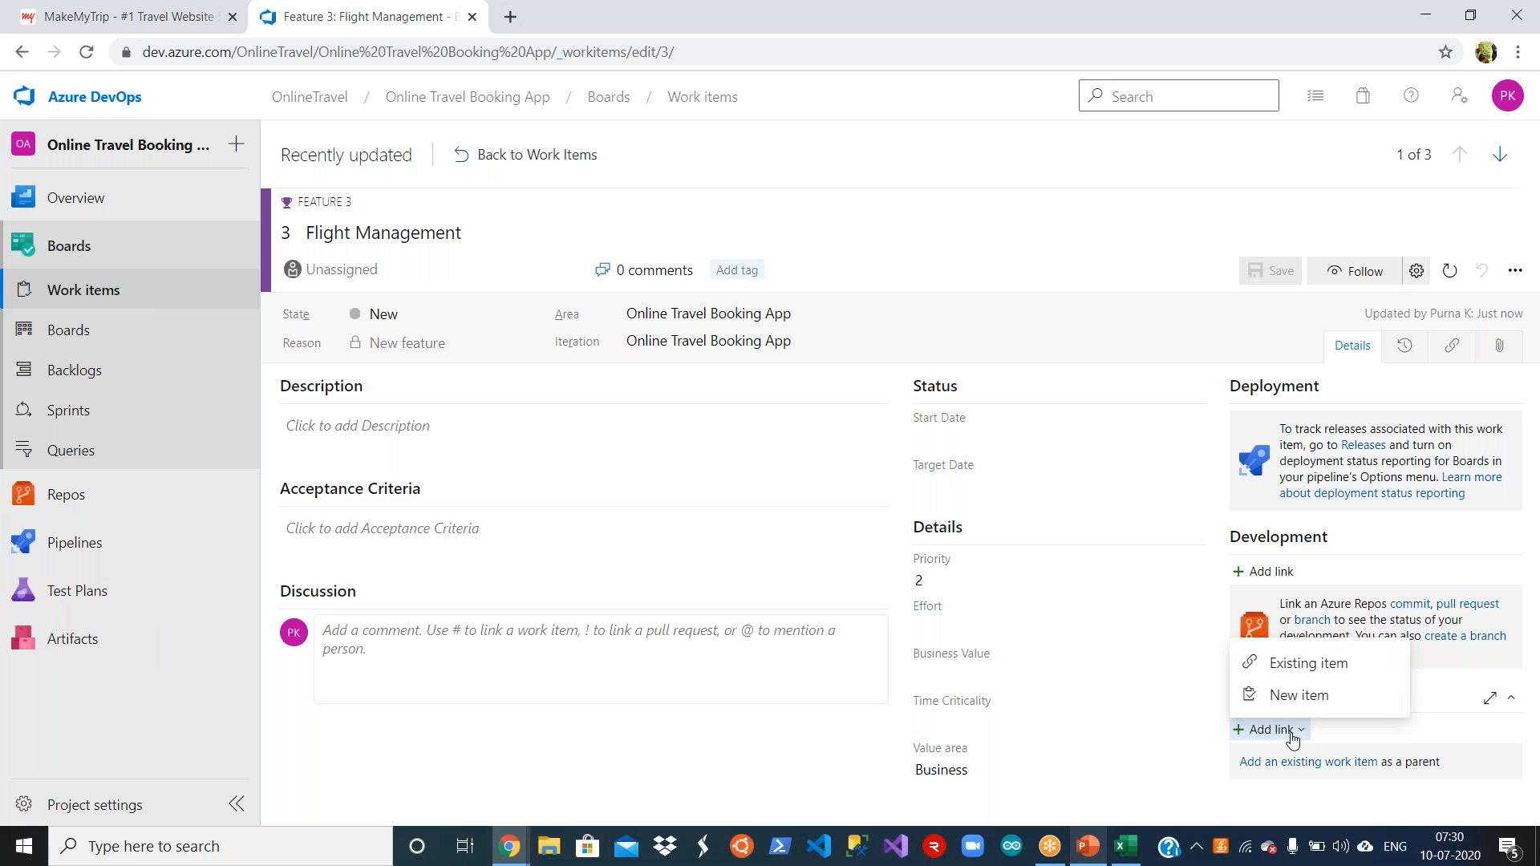
left_click(1328, 670)
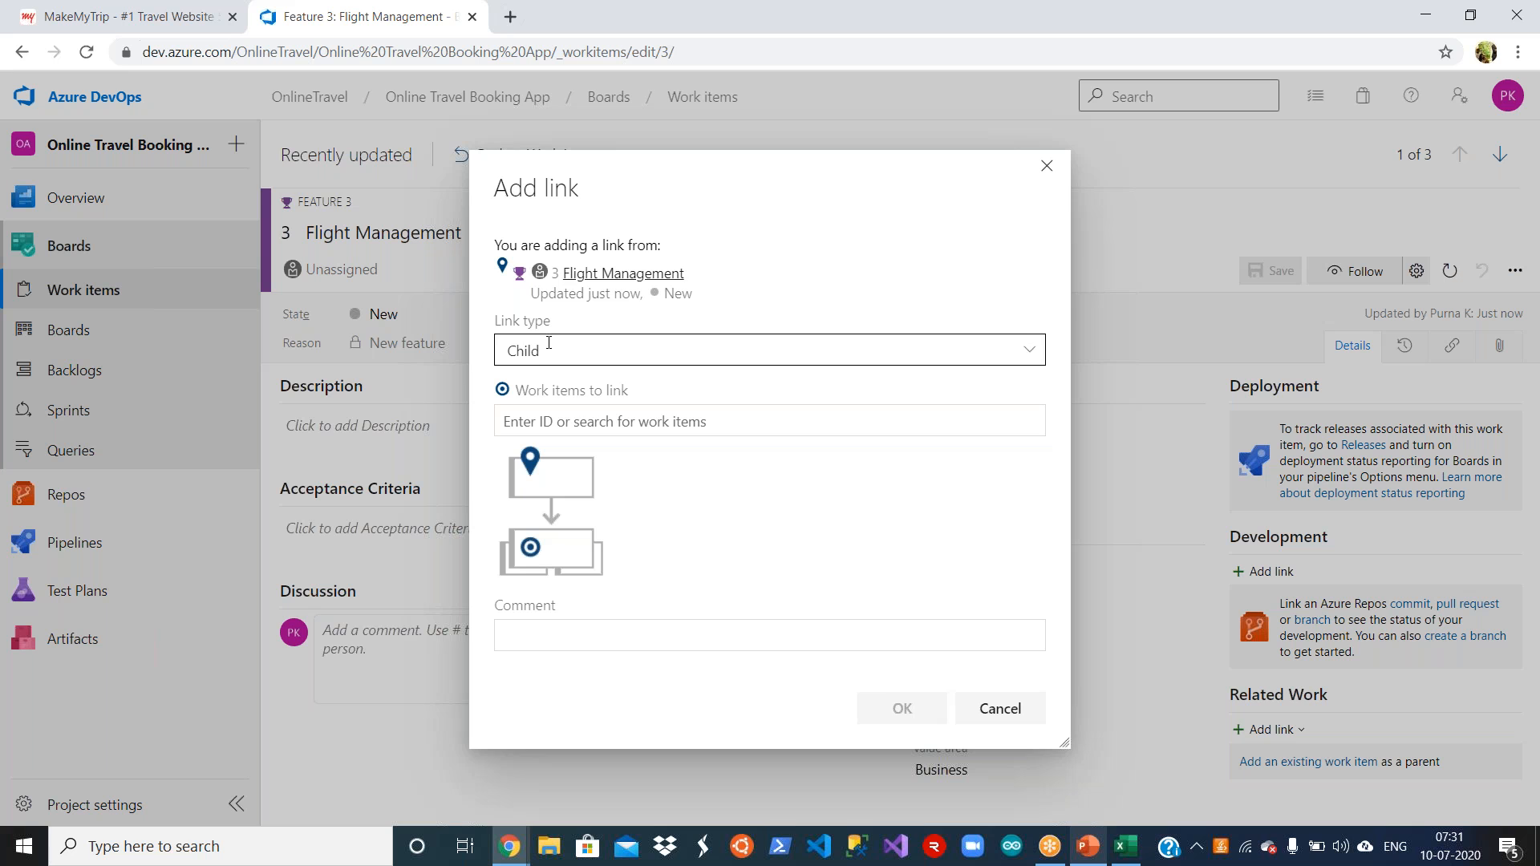
left_click(590, 420)
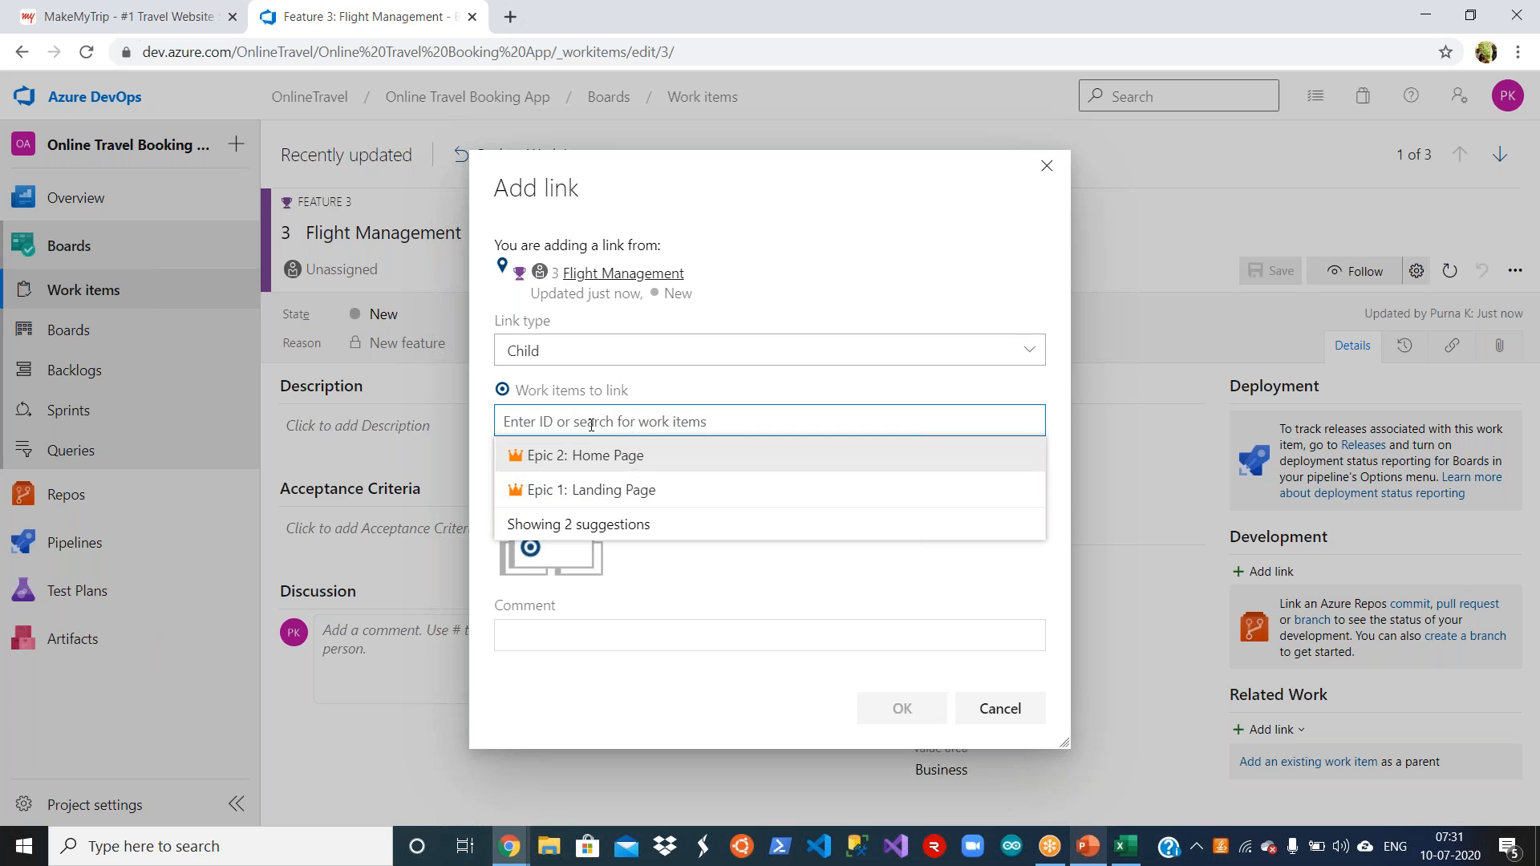
left_click(593, 490)
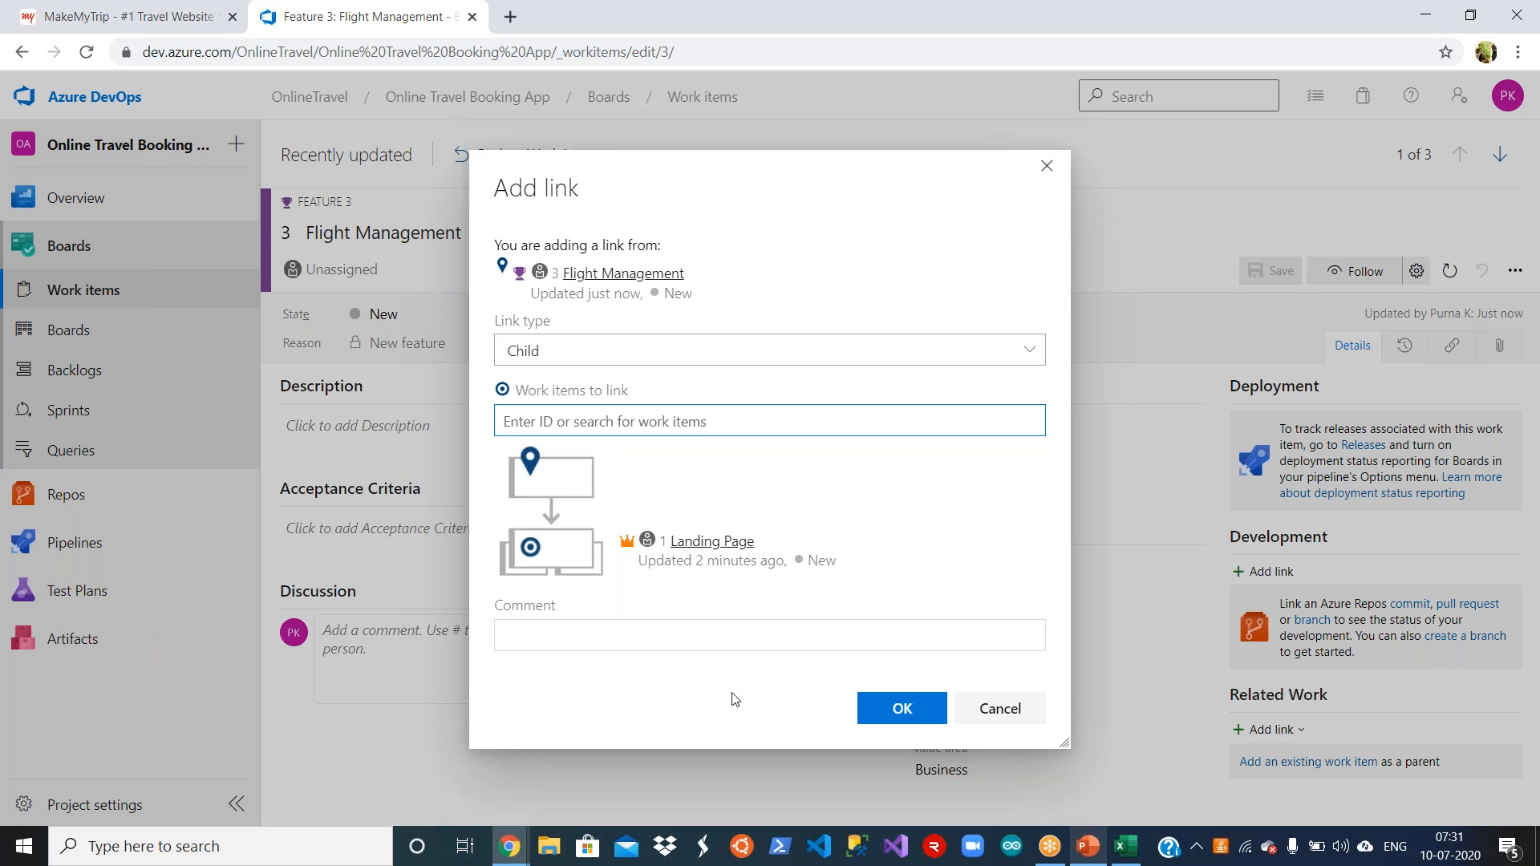
left_click(926, 720)
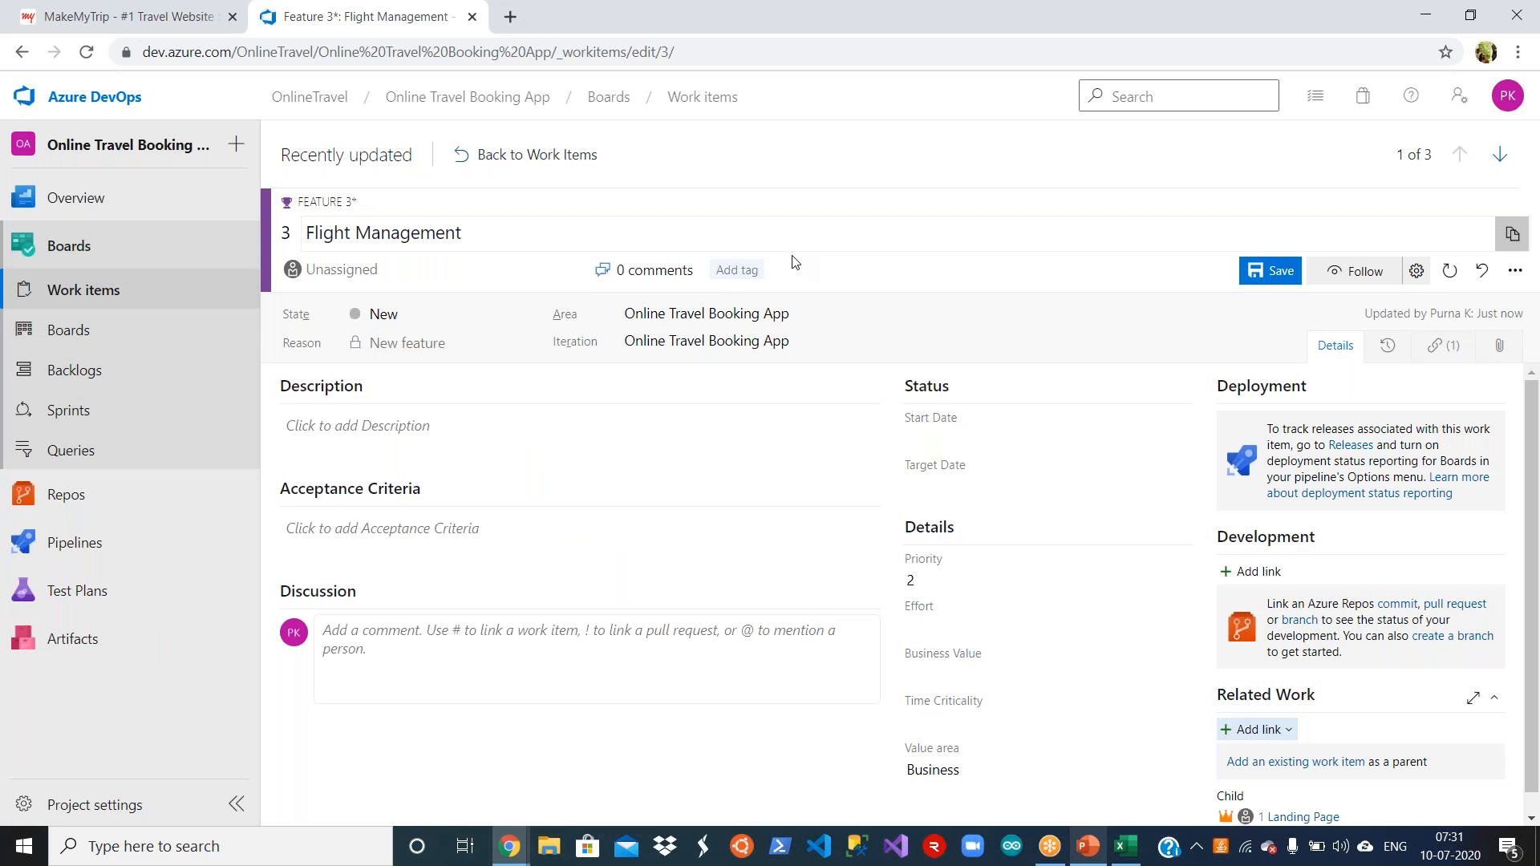
scroll(1532, 553, "down", 1)
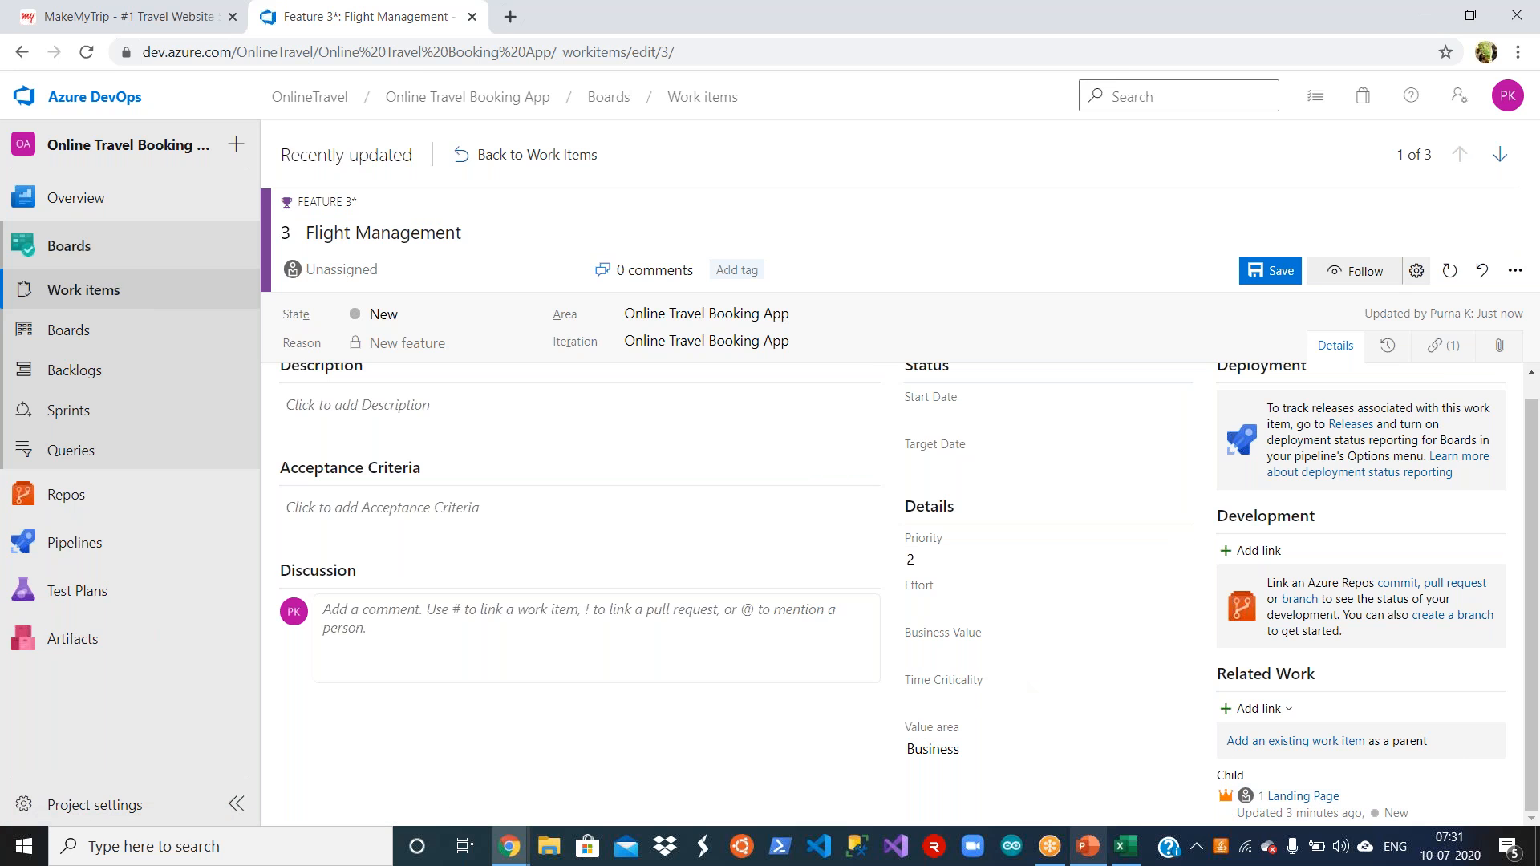
left_click(545, 155)
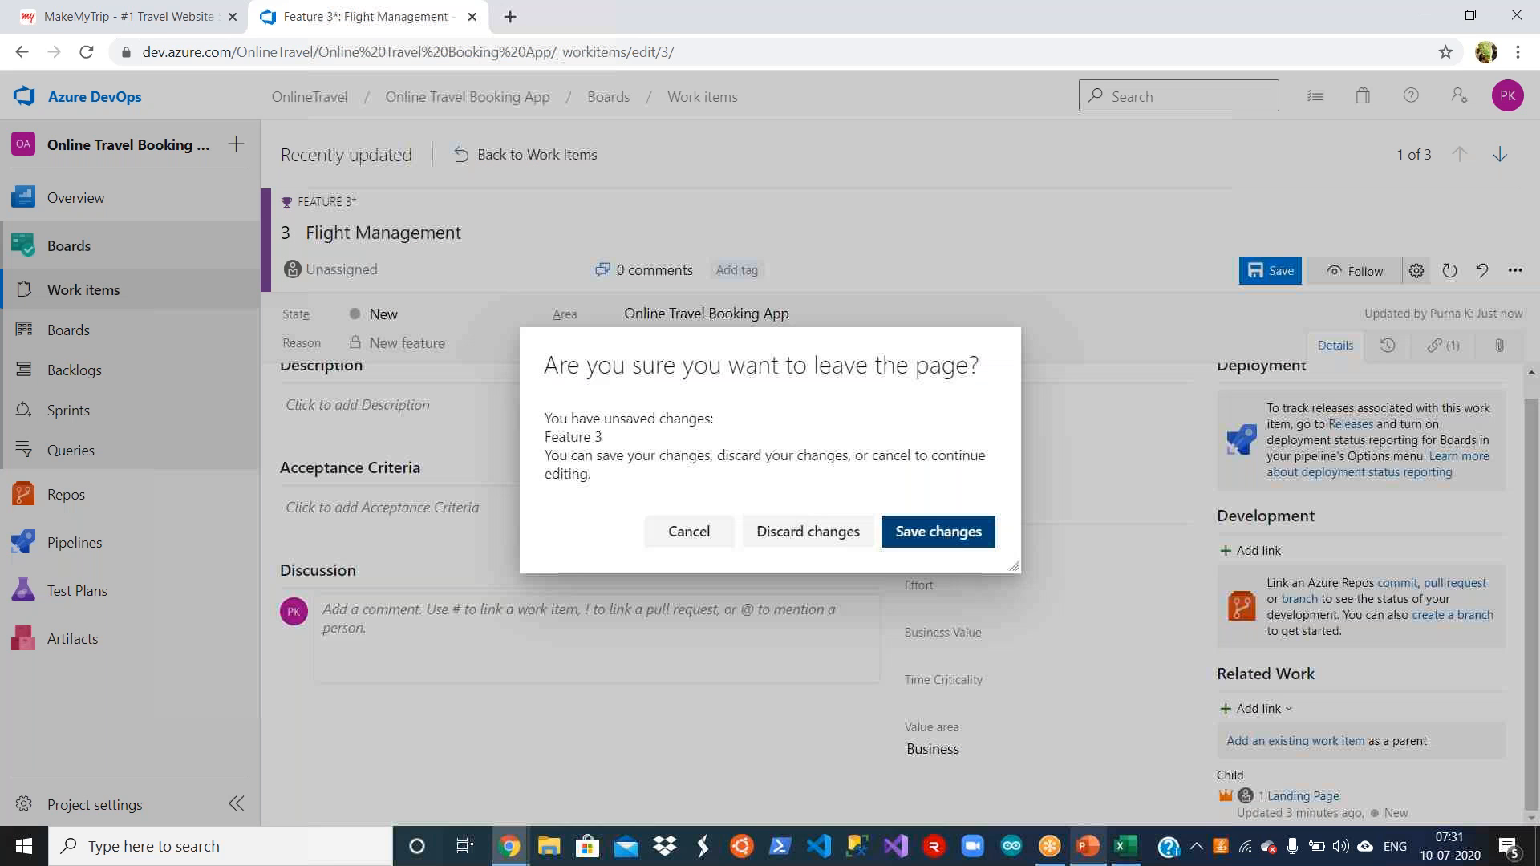
left_click(948, 545)
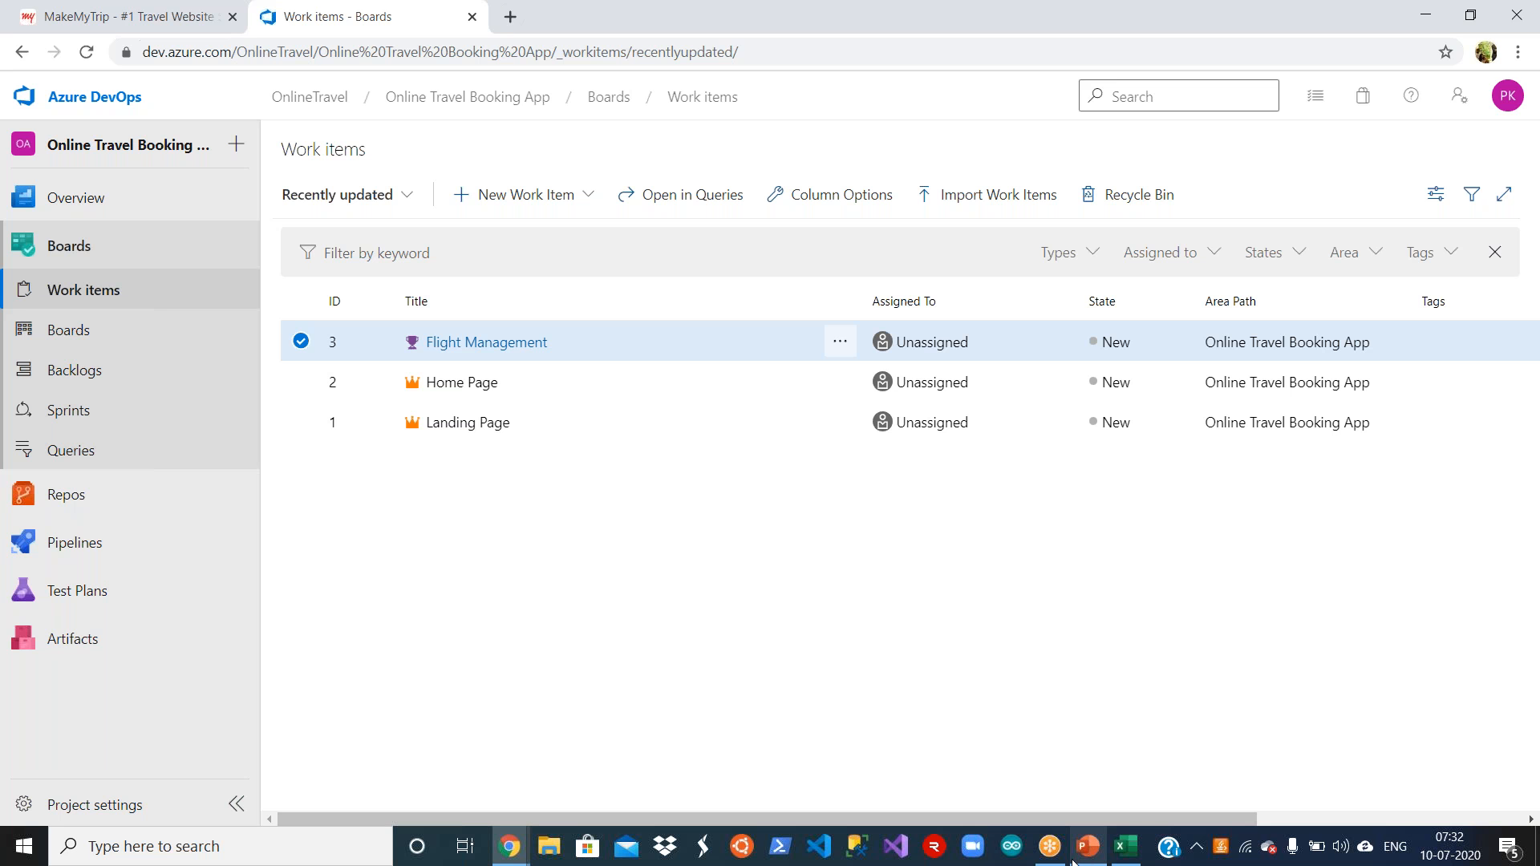
Step: Copy Hotel Management from cell B4 of the Requirements workbook in Excel and enter it as the title of a new Feature in Azure DevOps
left_click(1125, 846)
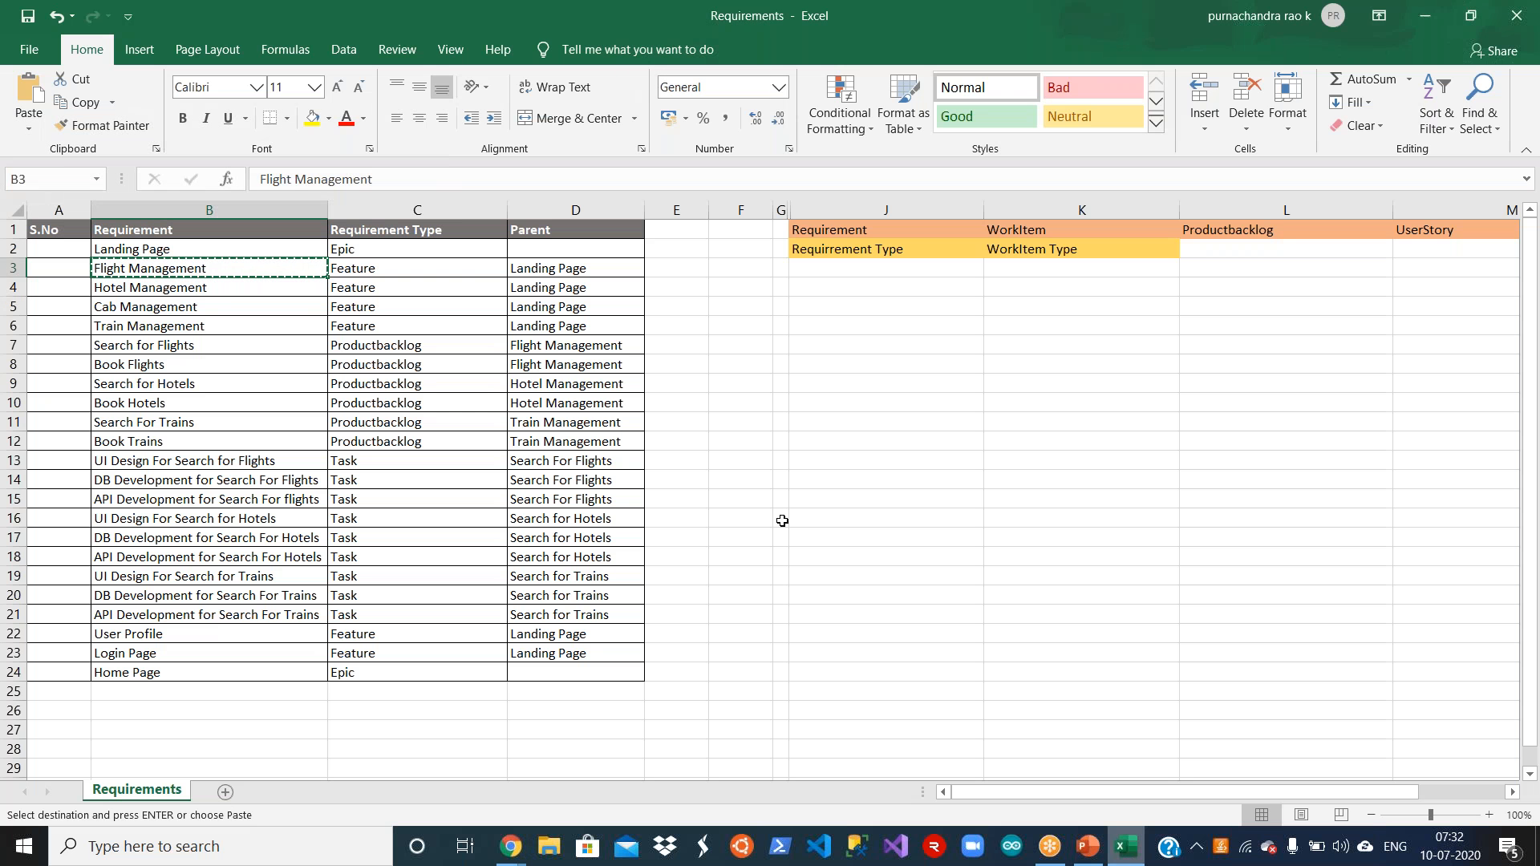
left_click(221, 290)
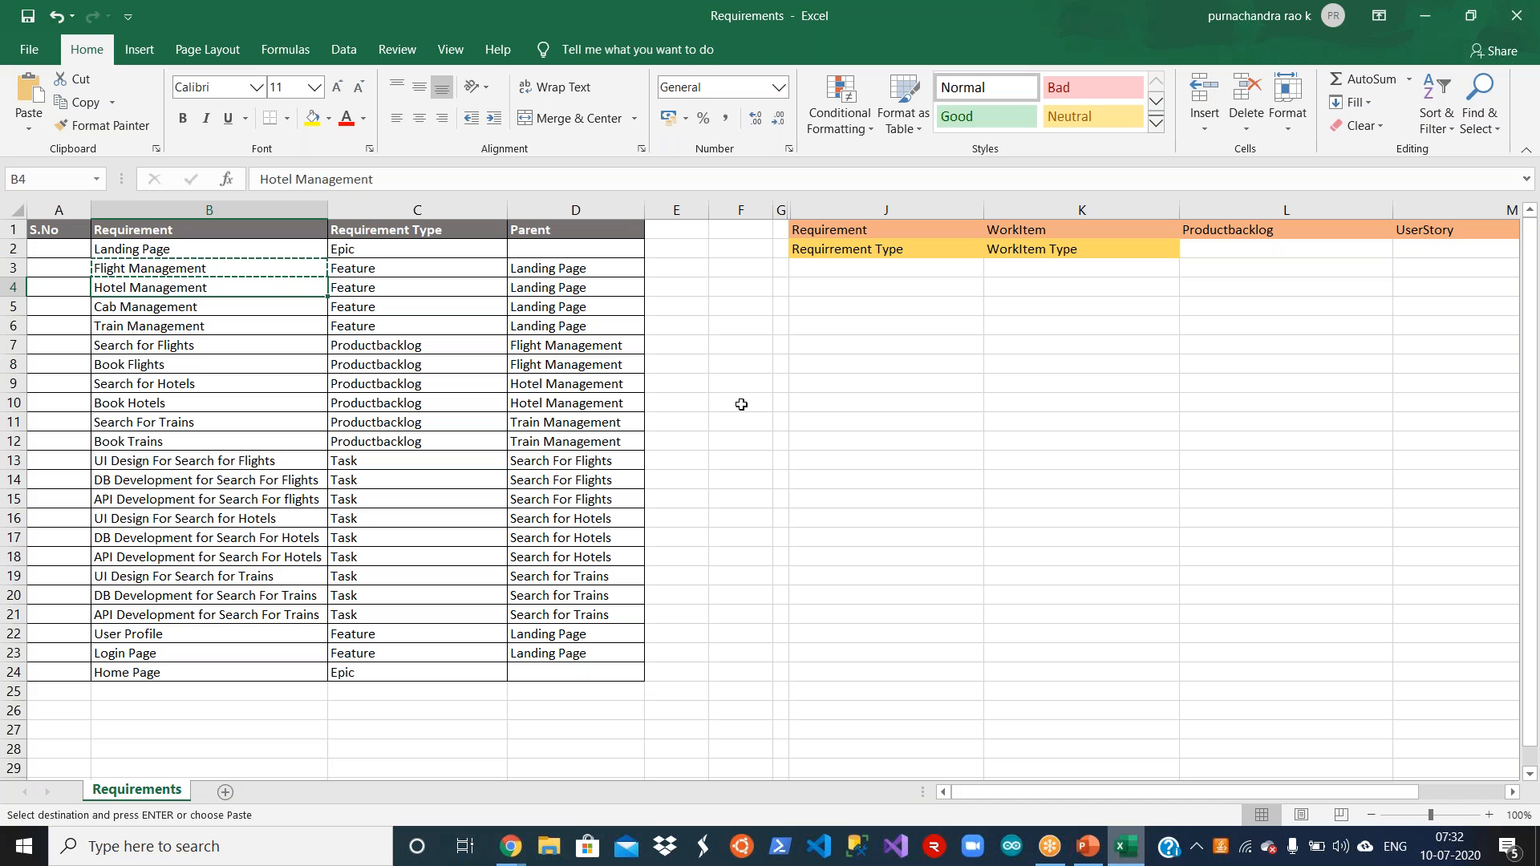
key("alt+Tab")
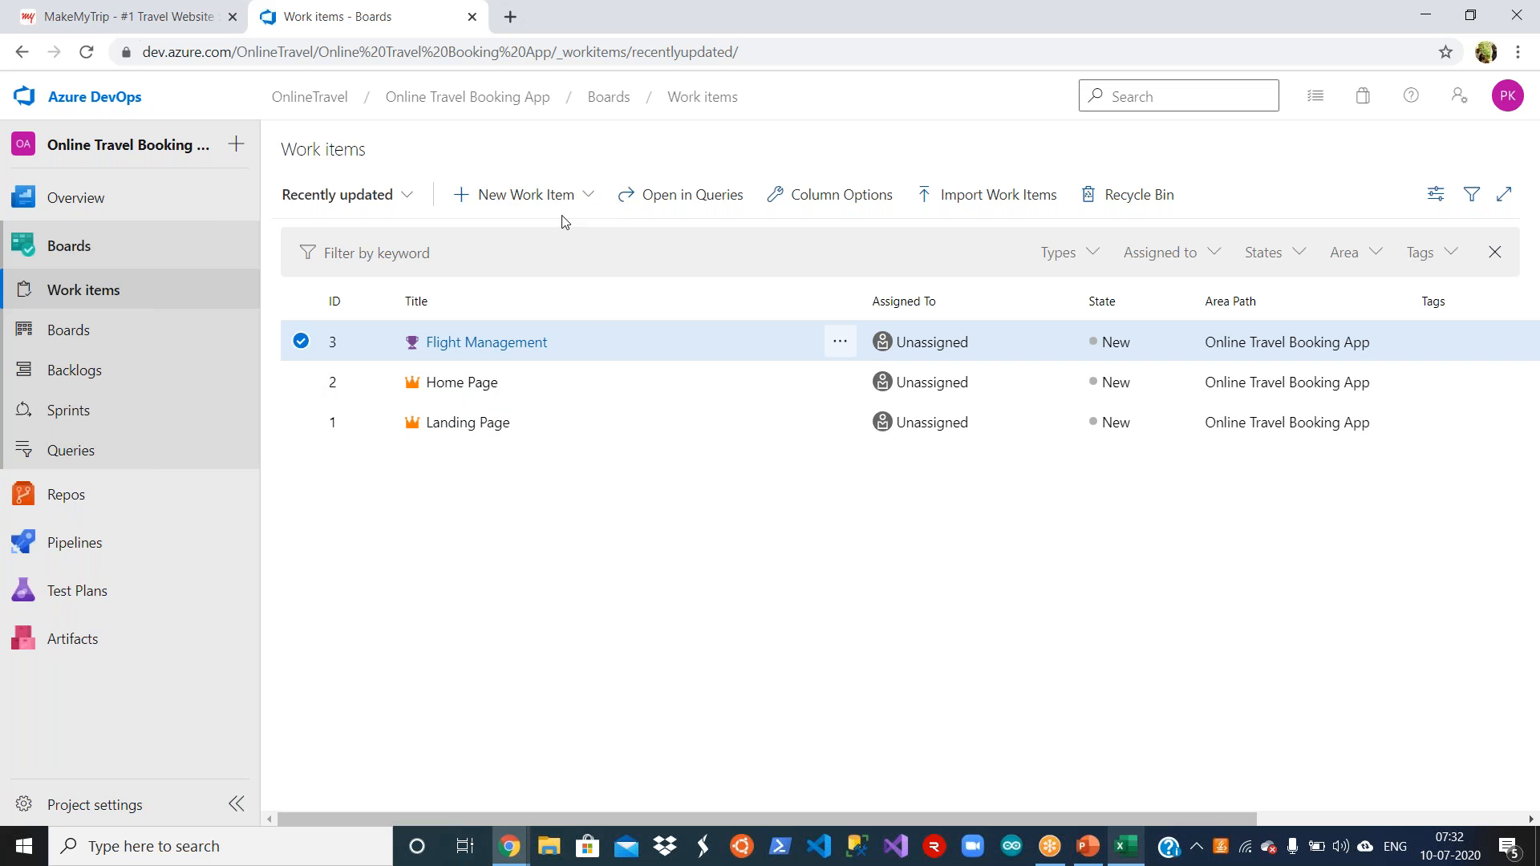
left_click(453, 586)
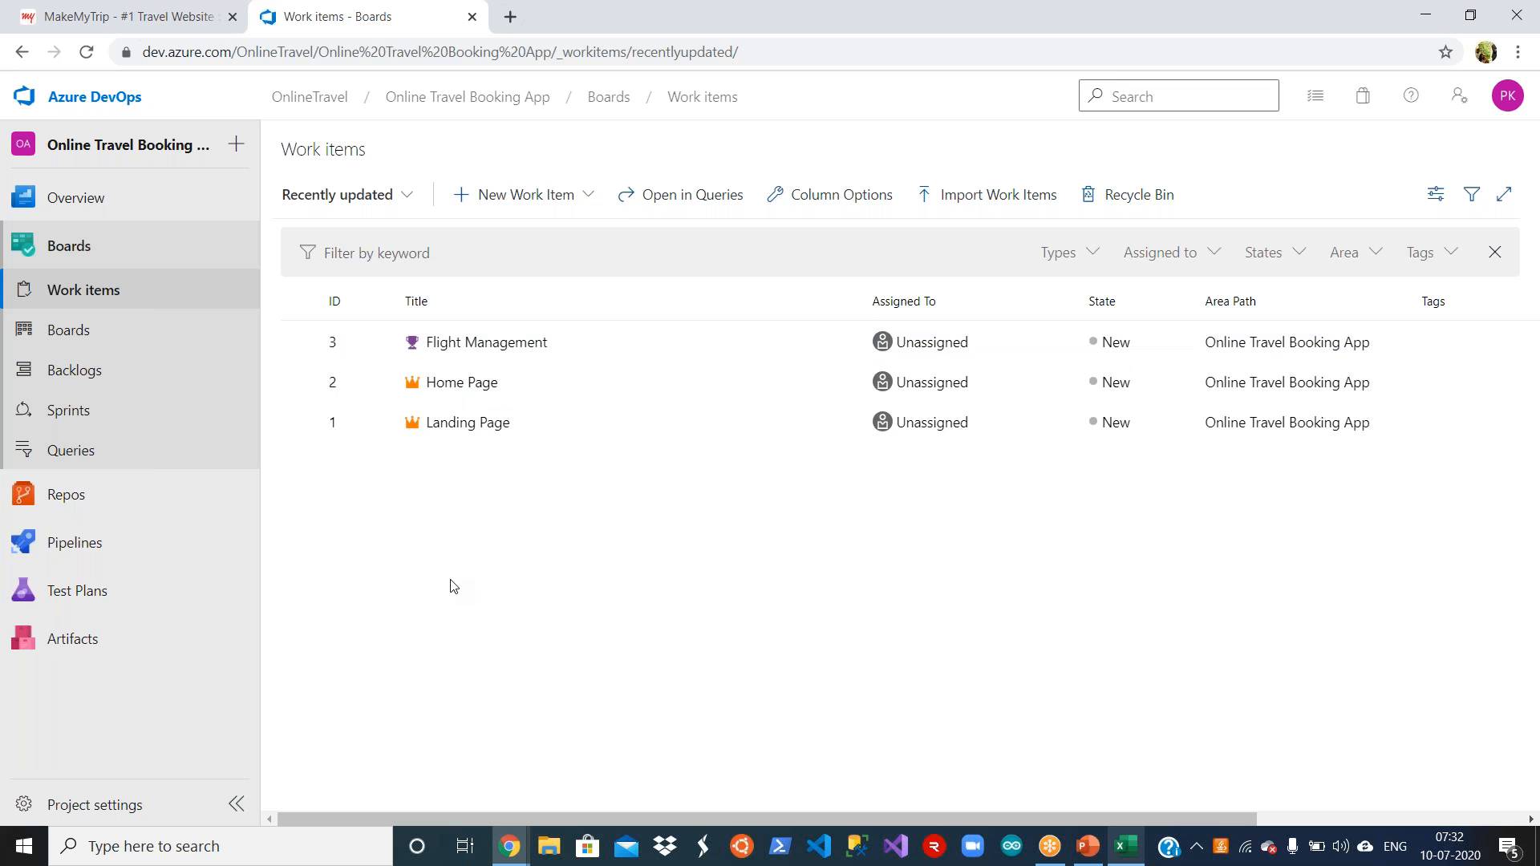
left_click(586, 198)
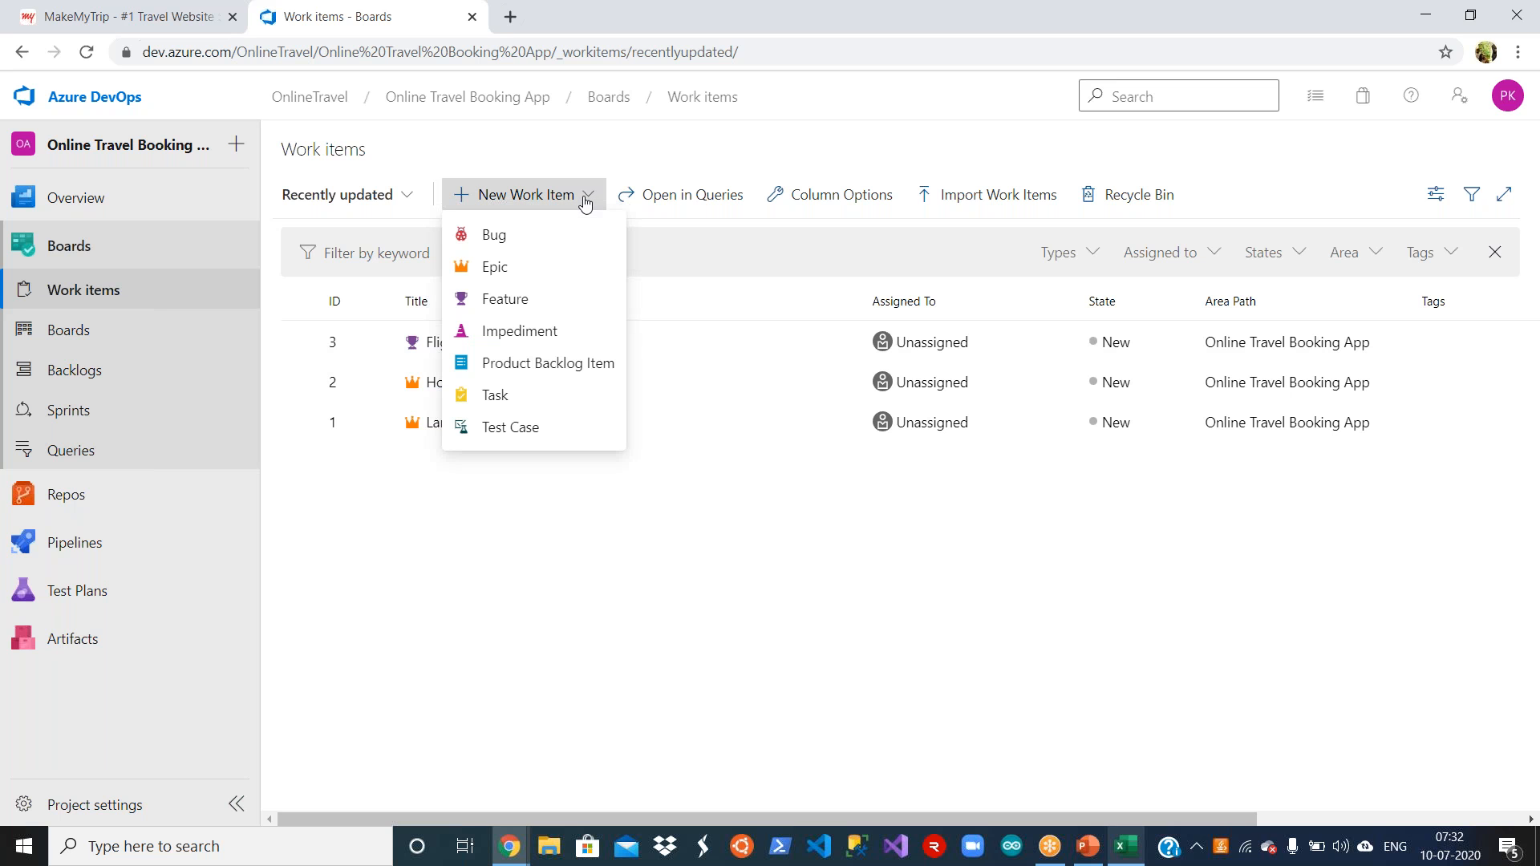
left_click(554, 301)
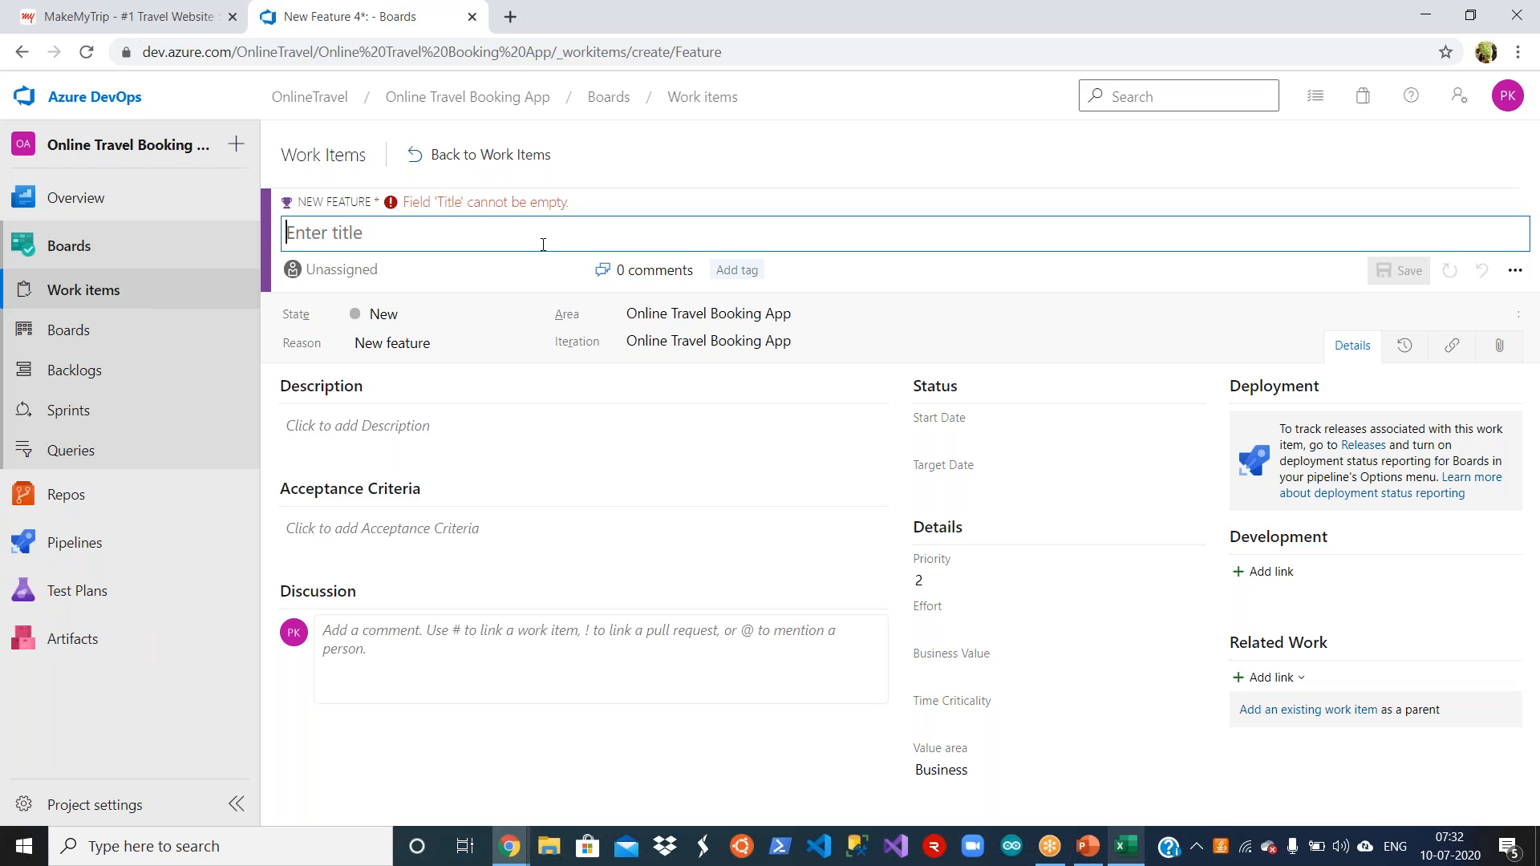
type("Hotel Management")
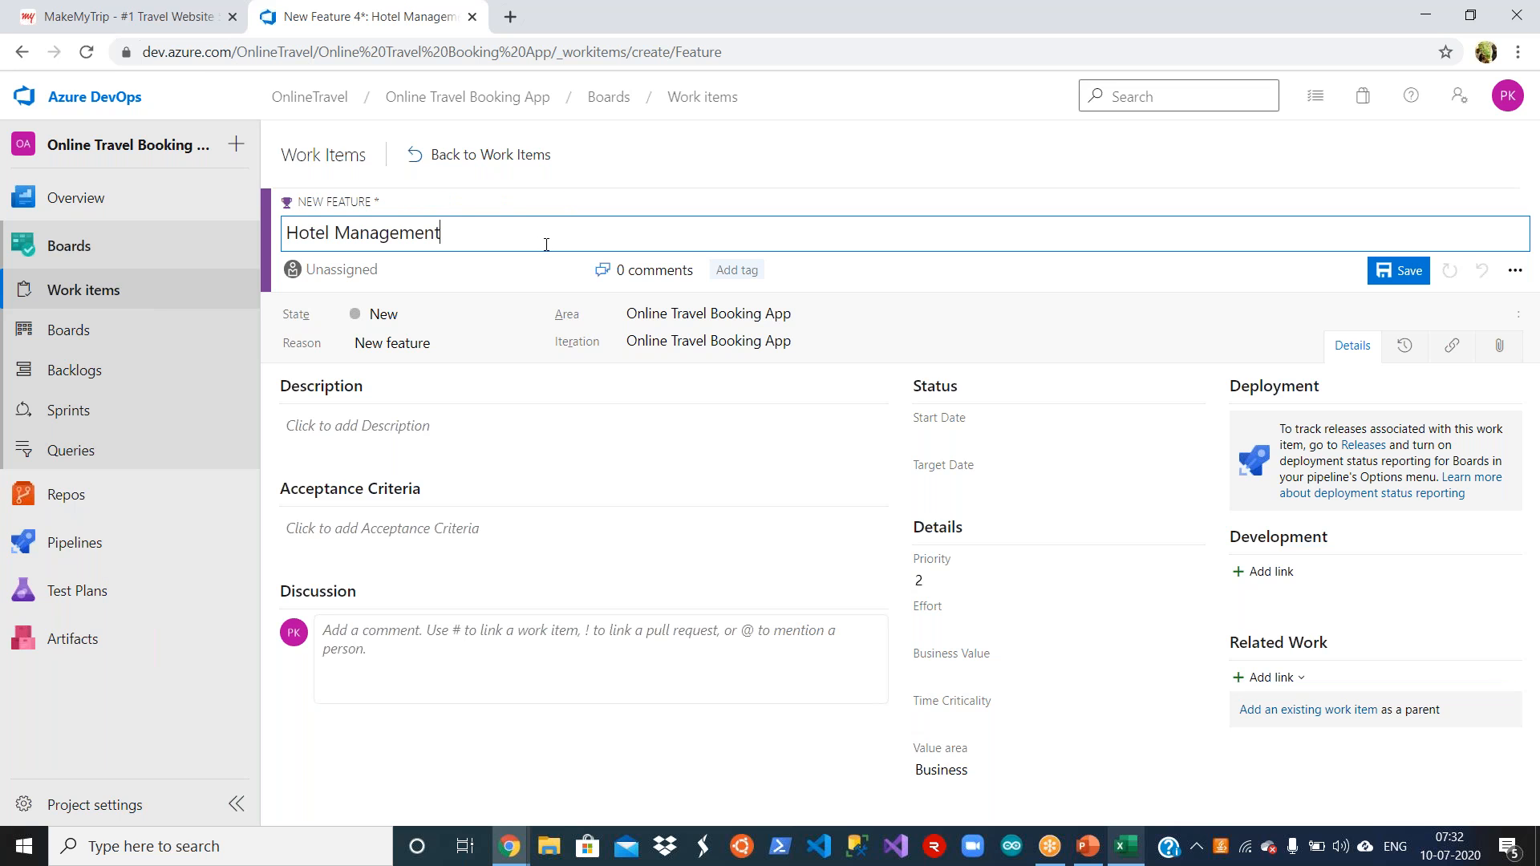
left_click(972, 290)
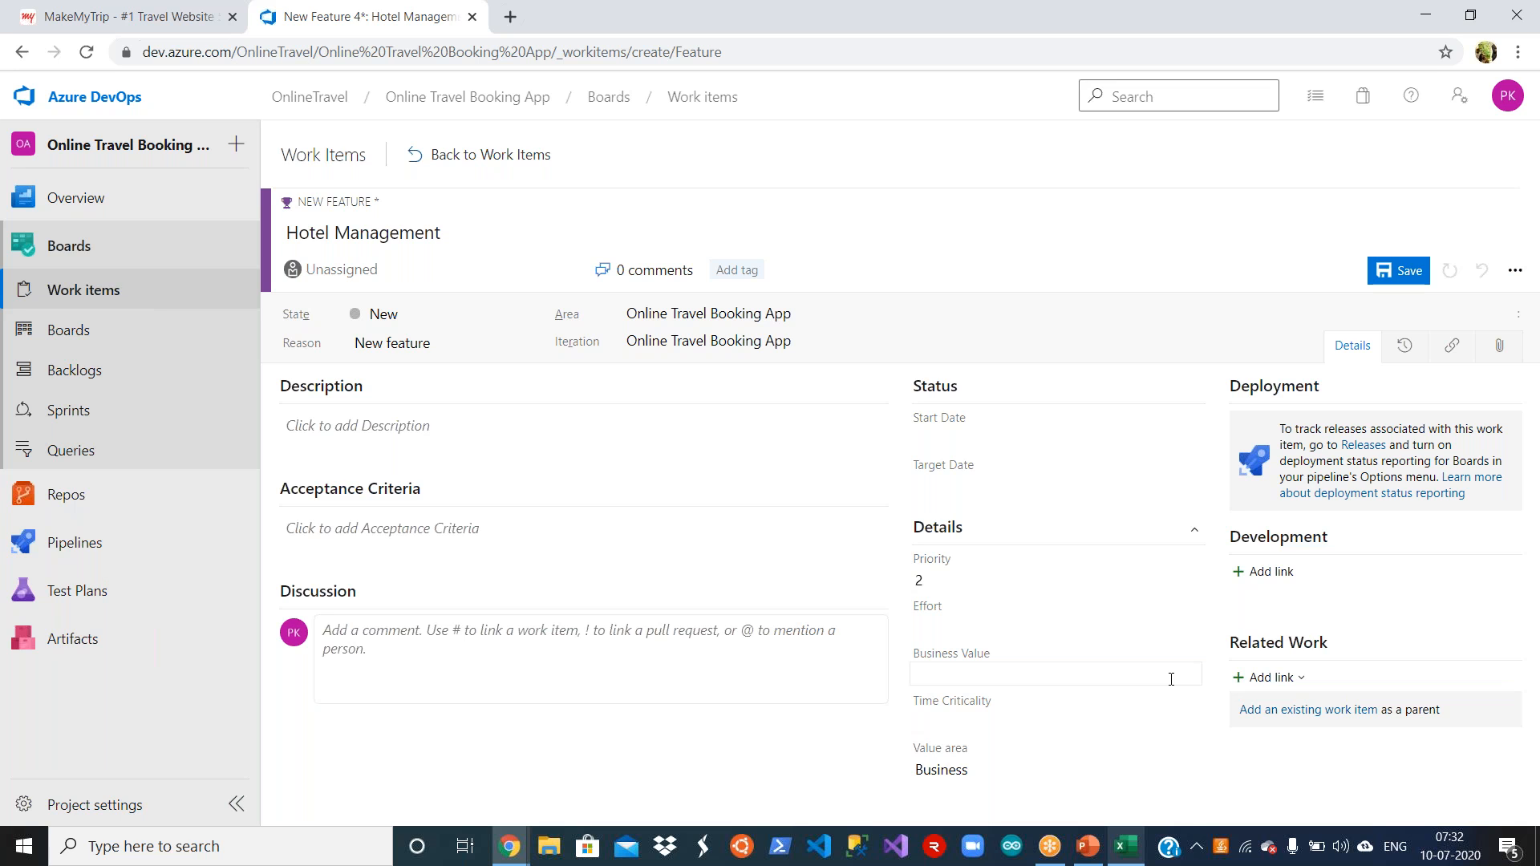
Step: Try to link the existing Landing Page epic to the Hotel Management feature as a Child
left_click(1299, 678)
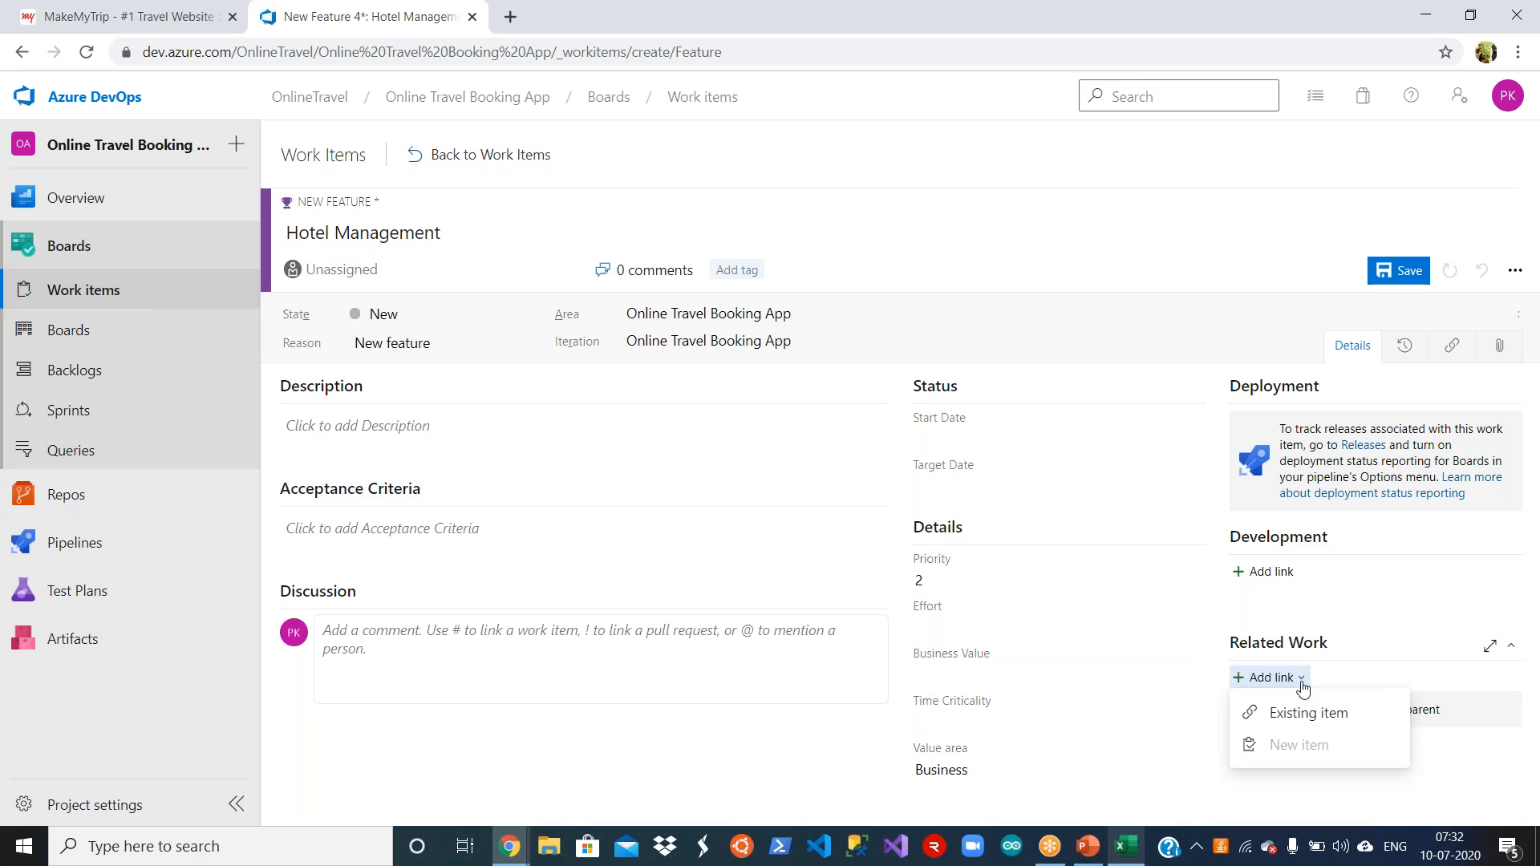
left_click(1301, 714)
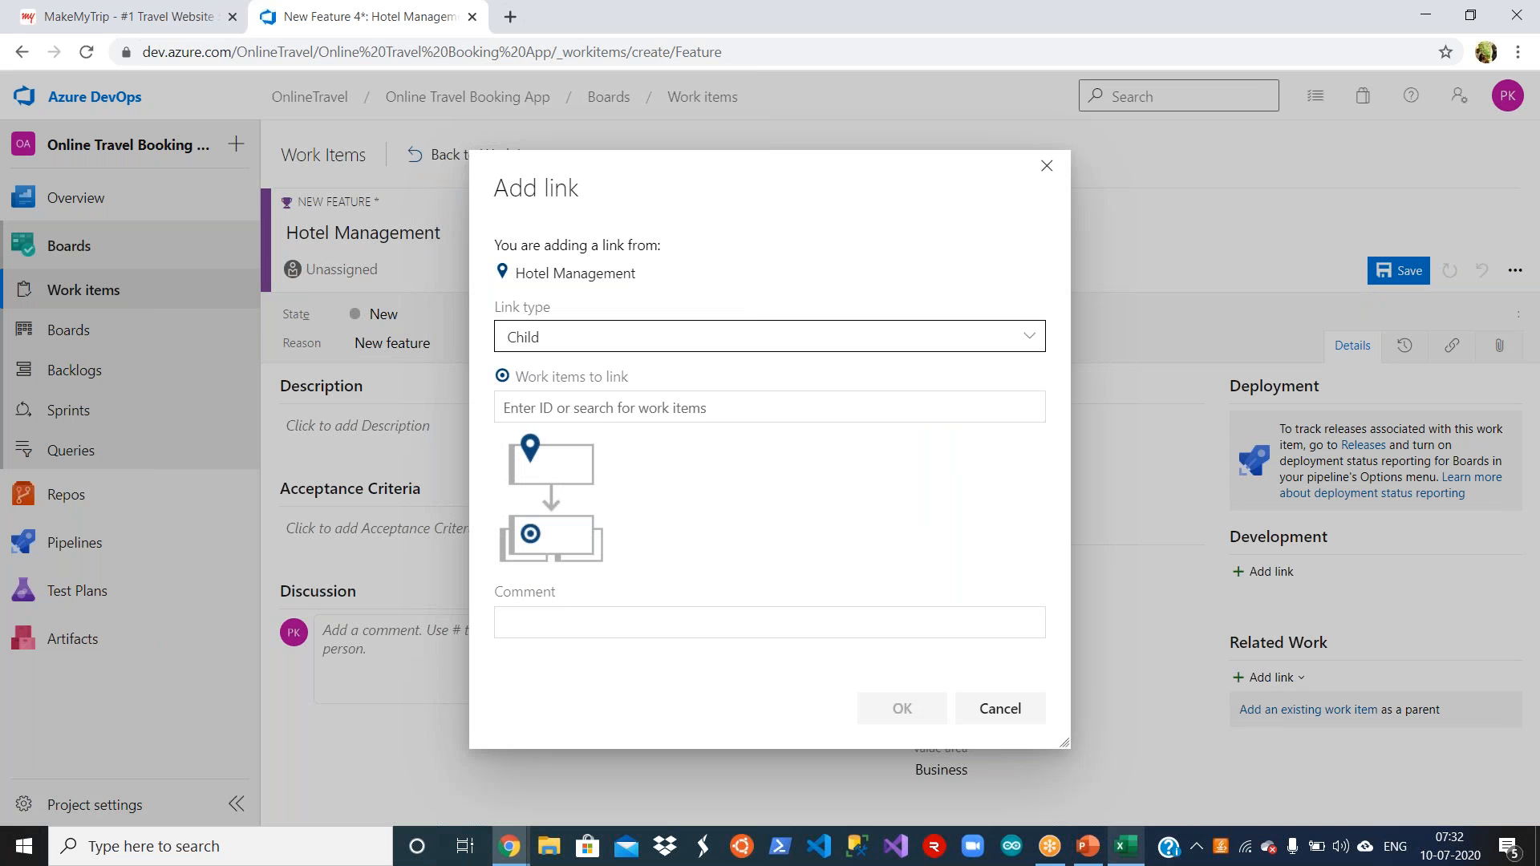
left_click(752, 401)
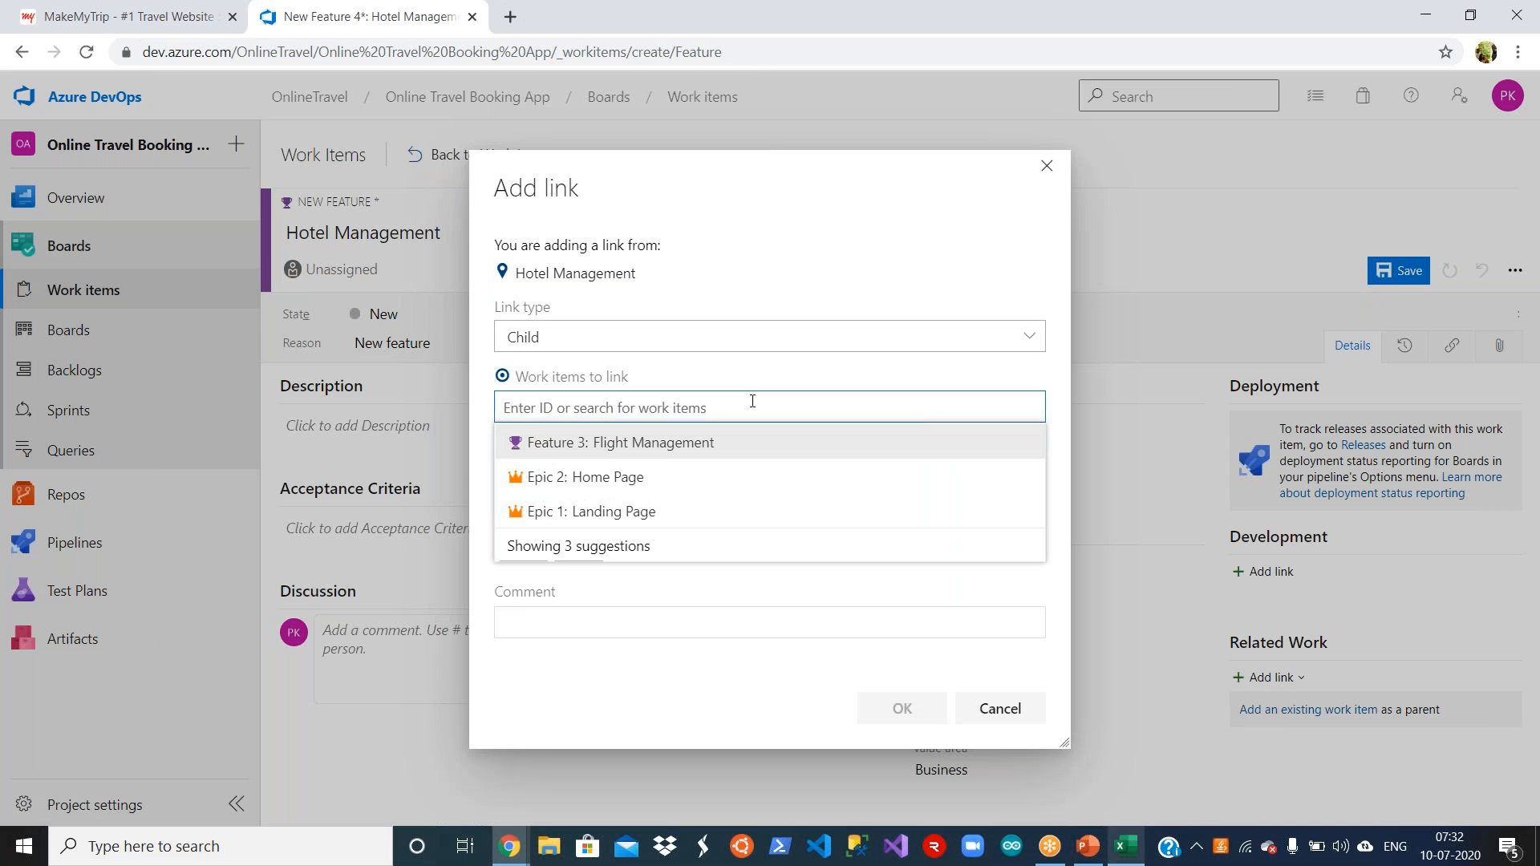
left_click(690, 511)
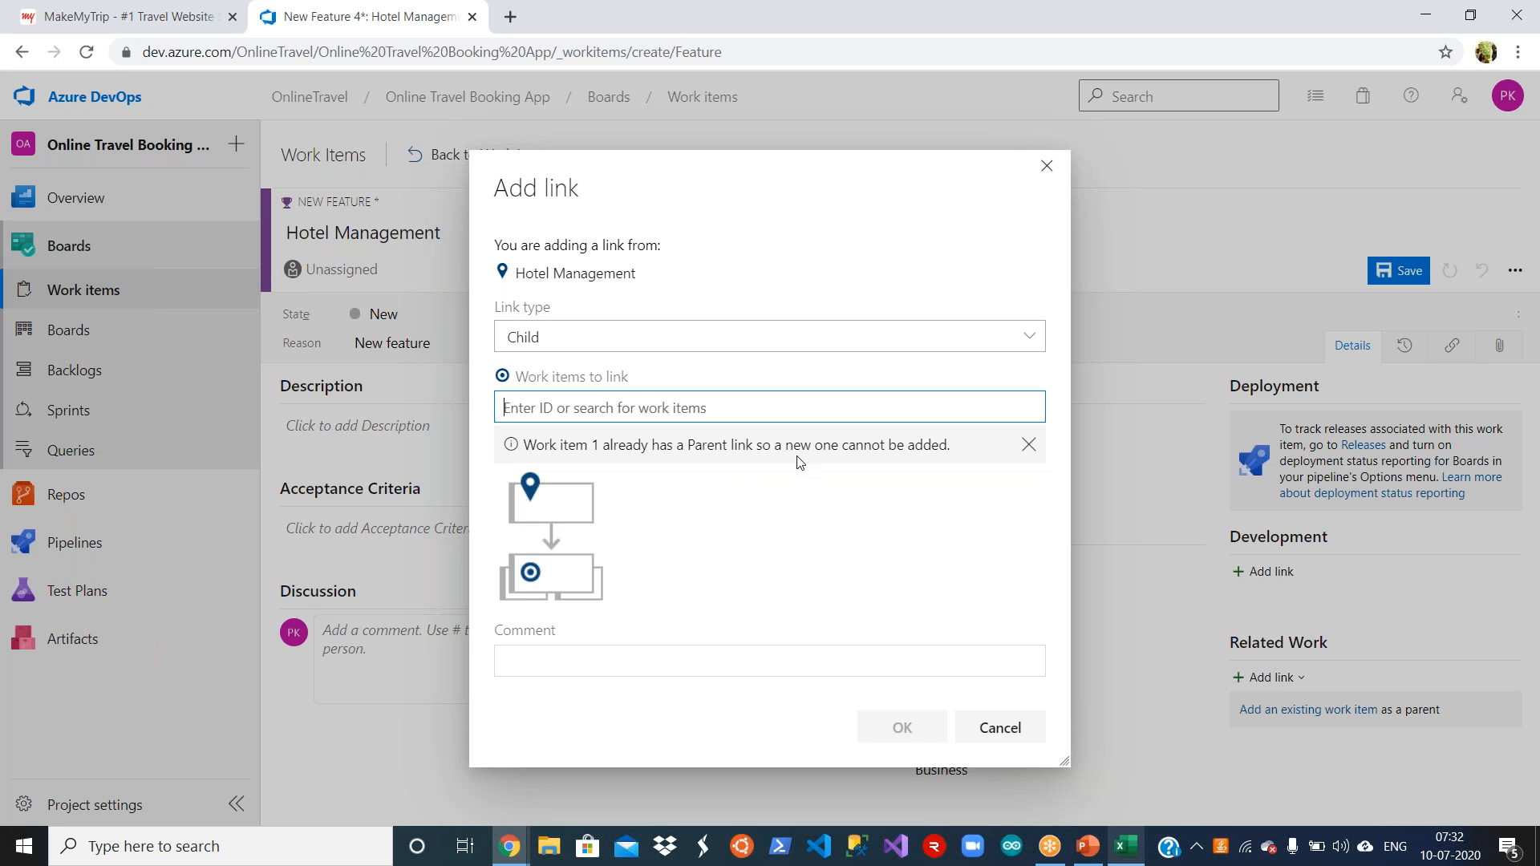
Step: Link the Landing Page epic to Hotel Management as its Parent, then save the feature and return to the work items list
left_click(812, 345)
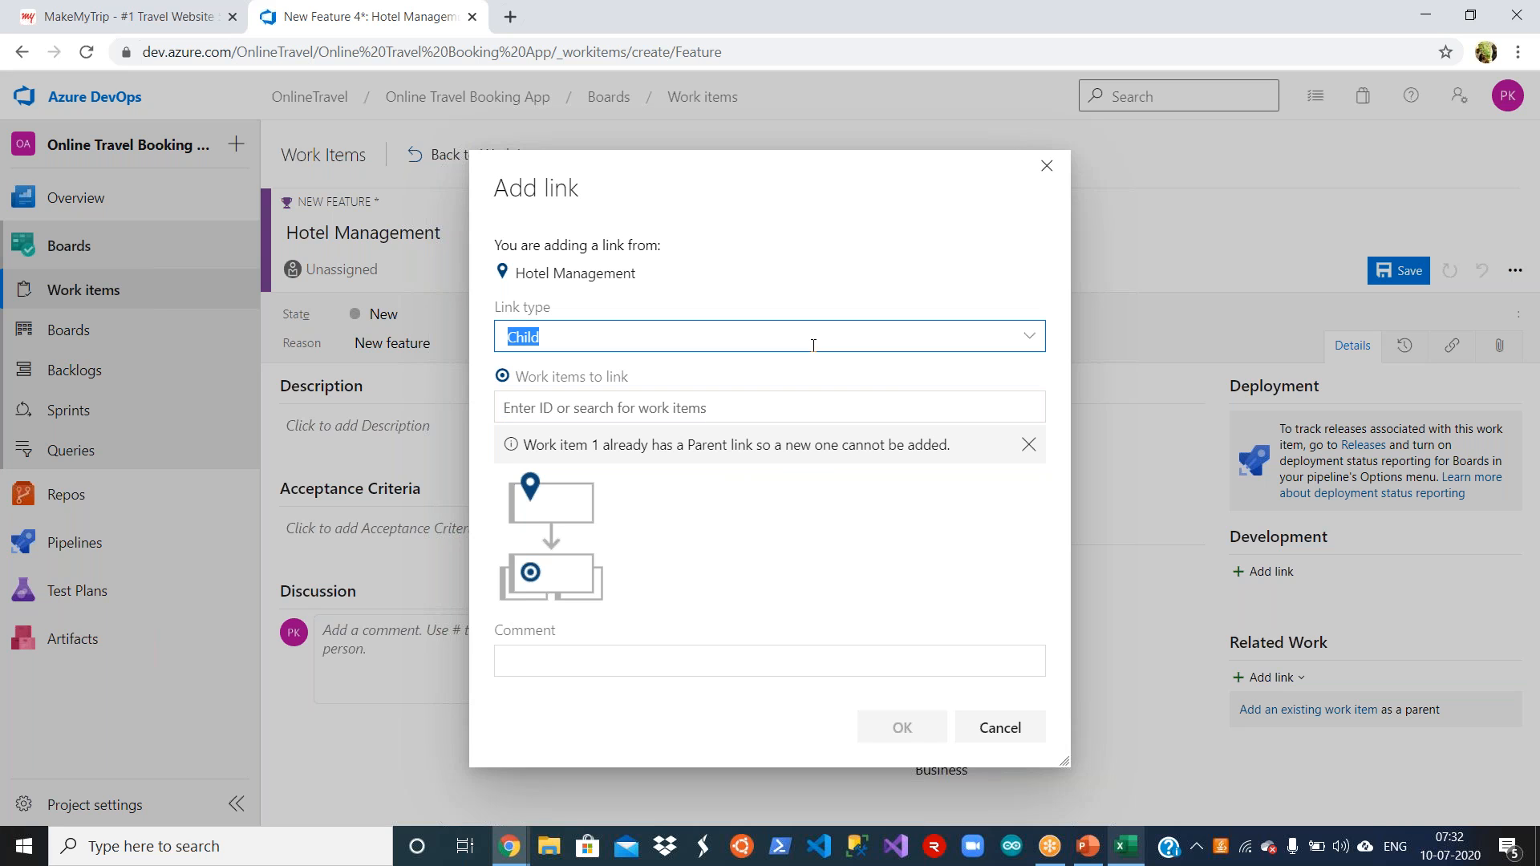
left_click(1029, 335)
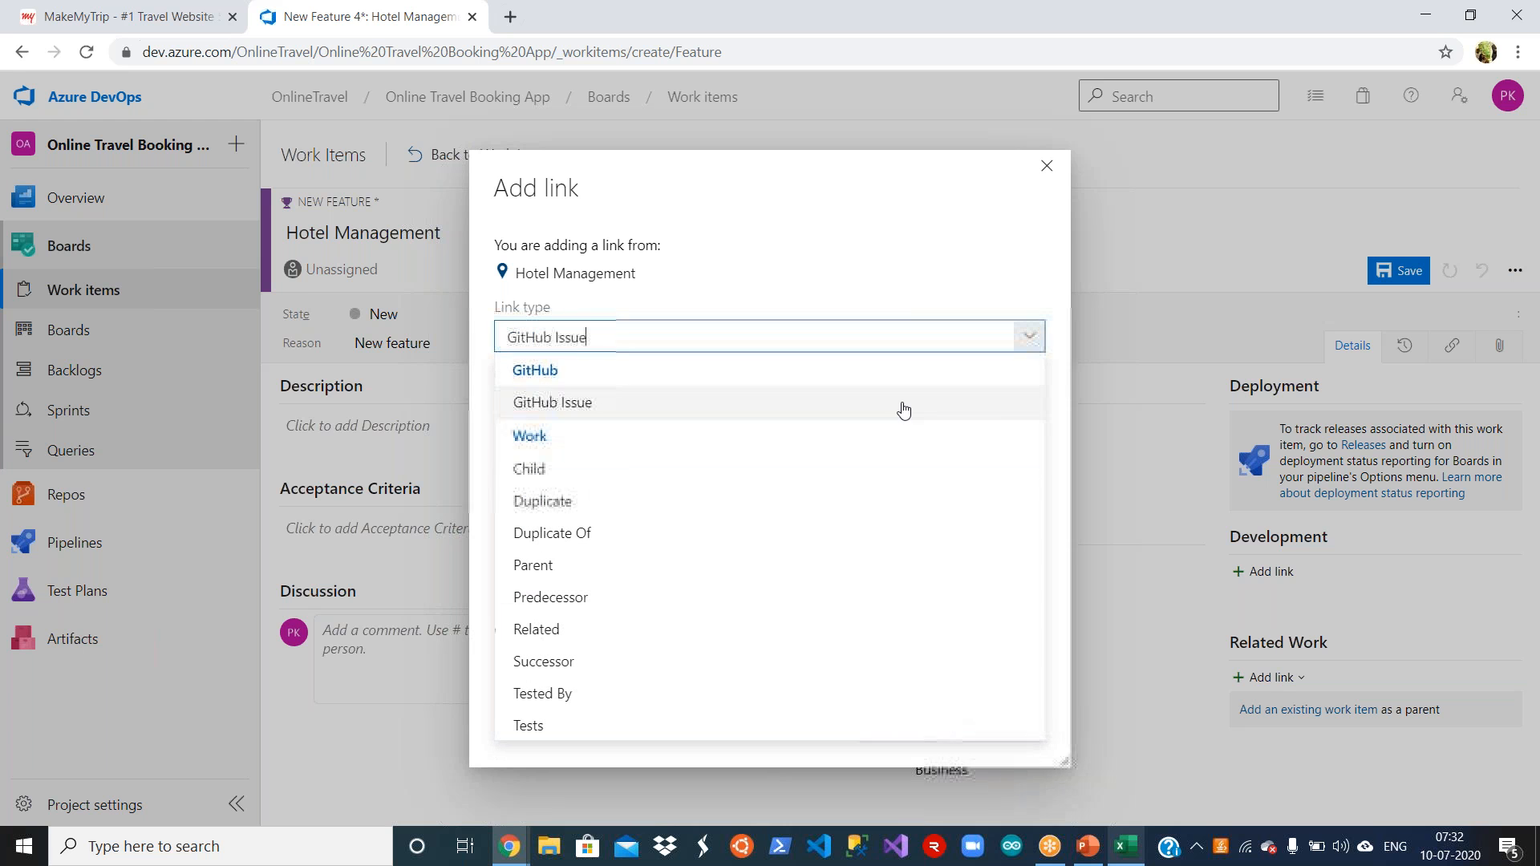
left_click(668, 565)
left_click(794, 415)
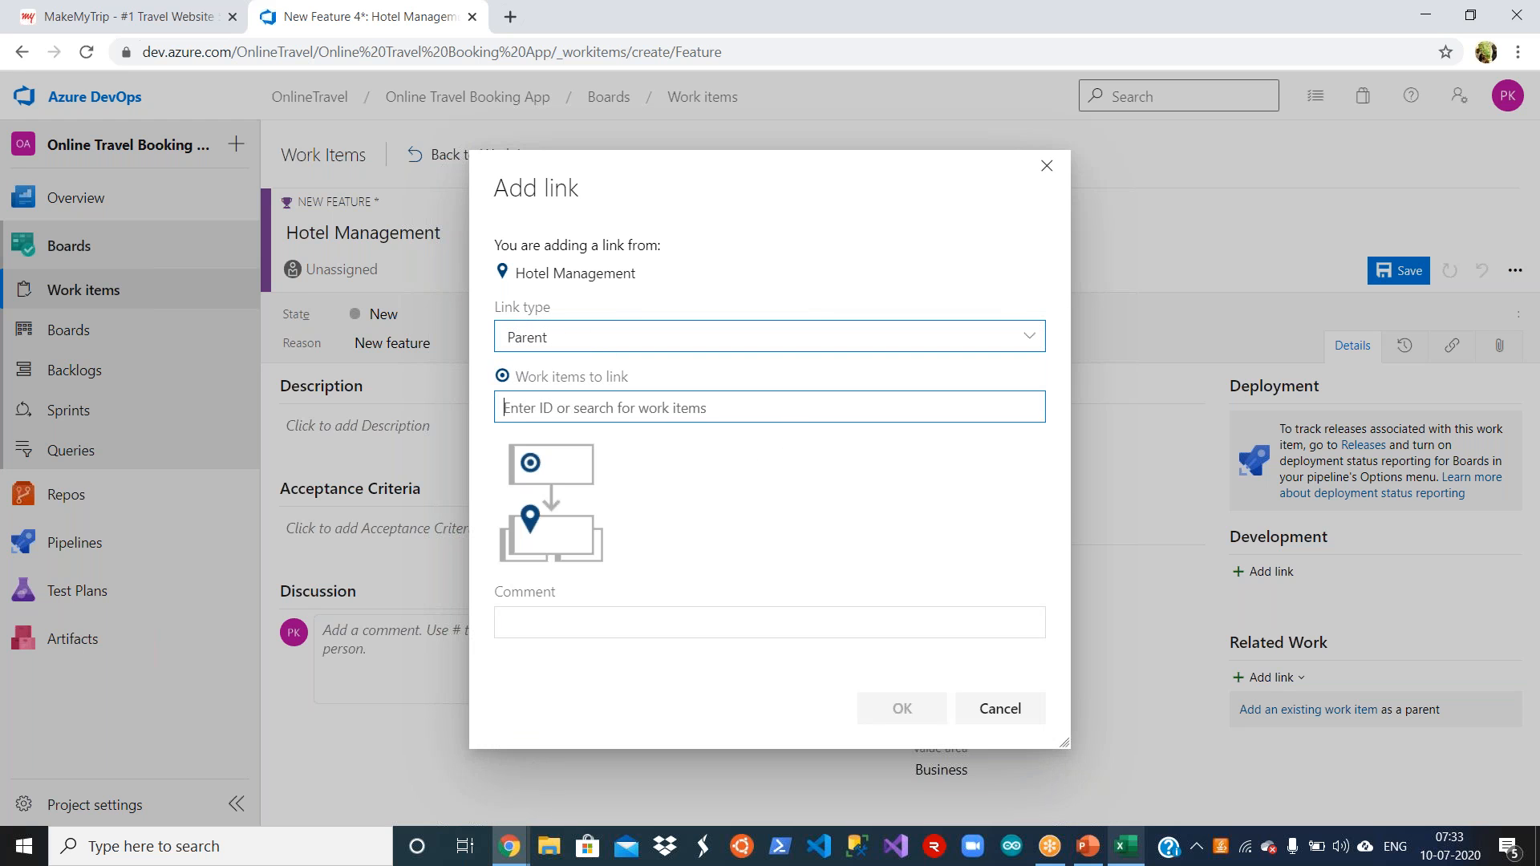
left_click(684, 514)
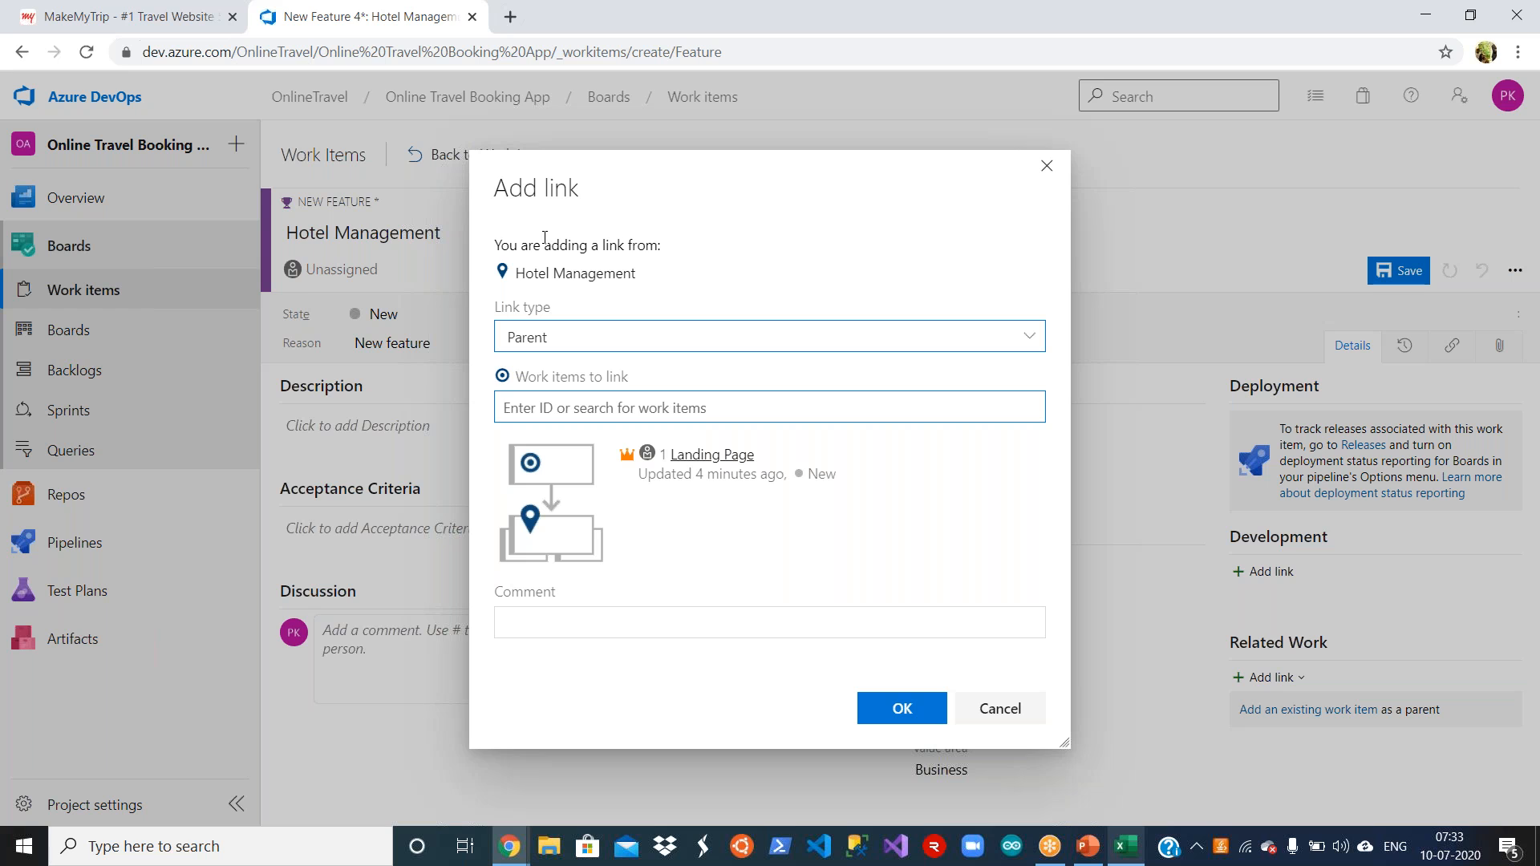
left_click_drag(497, 242, 665, 248)
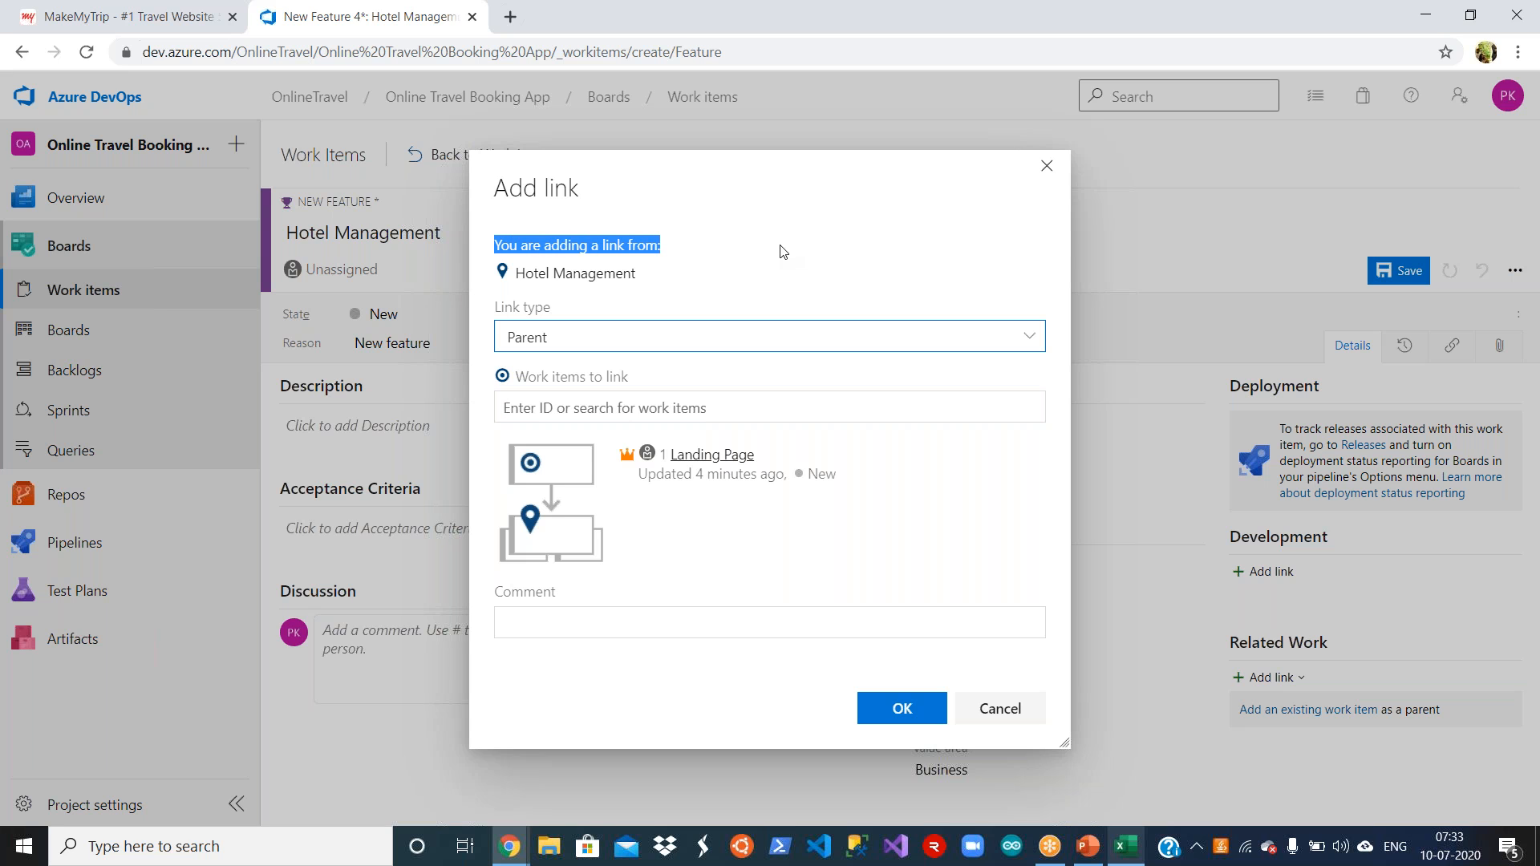
left_click(749, 682)
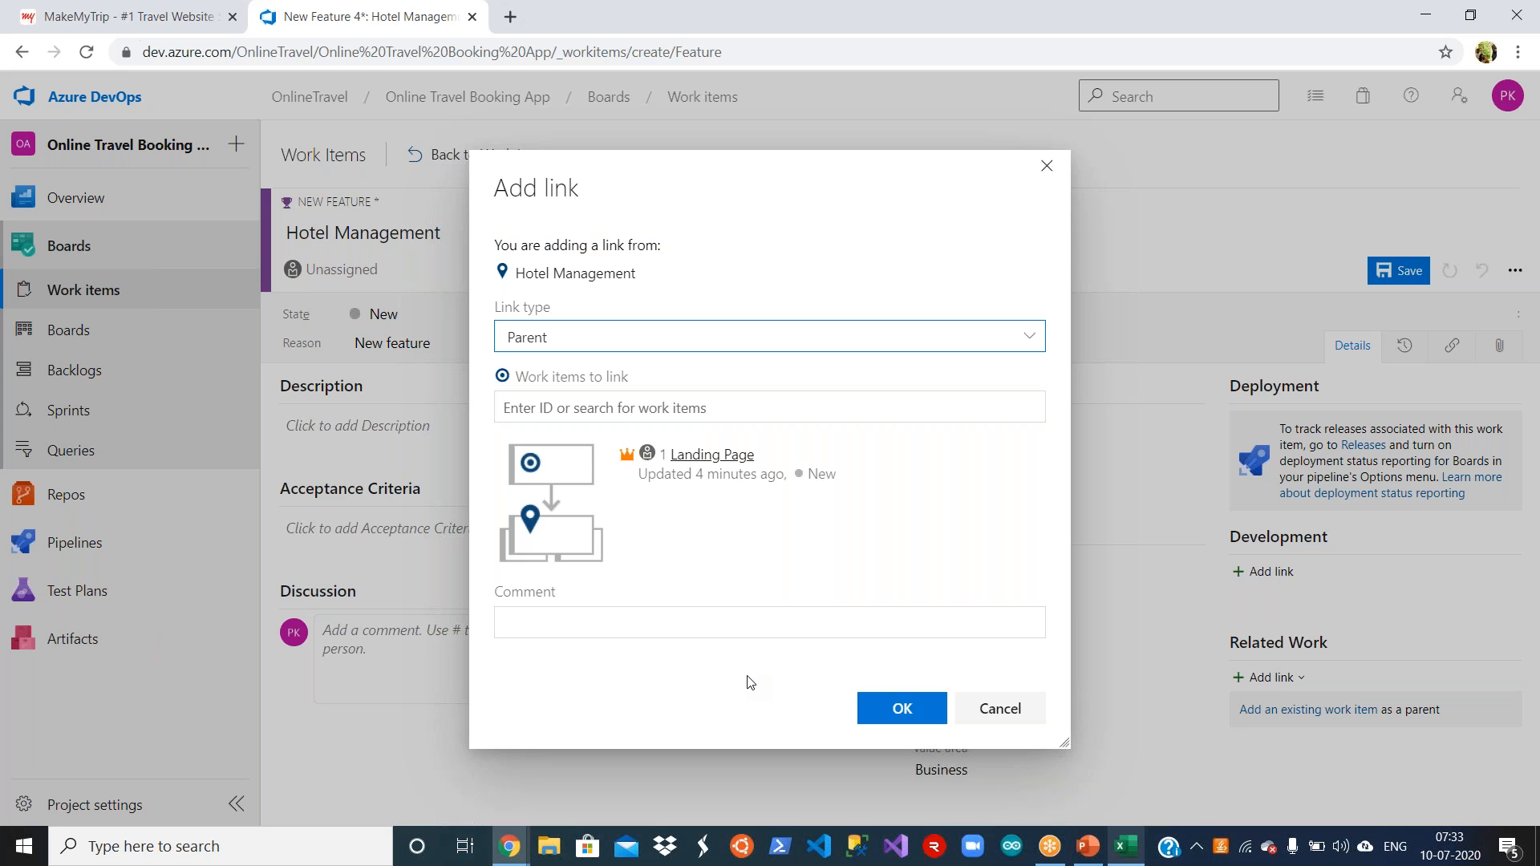
left_click(886, 712)
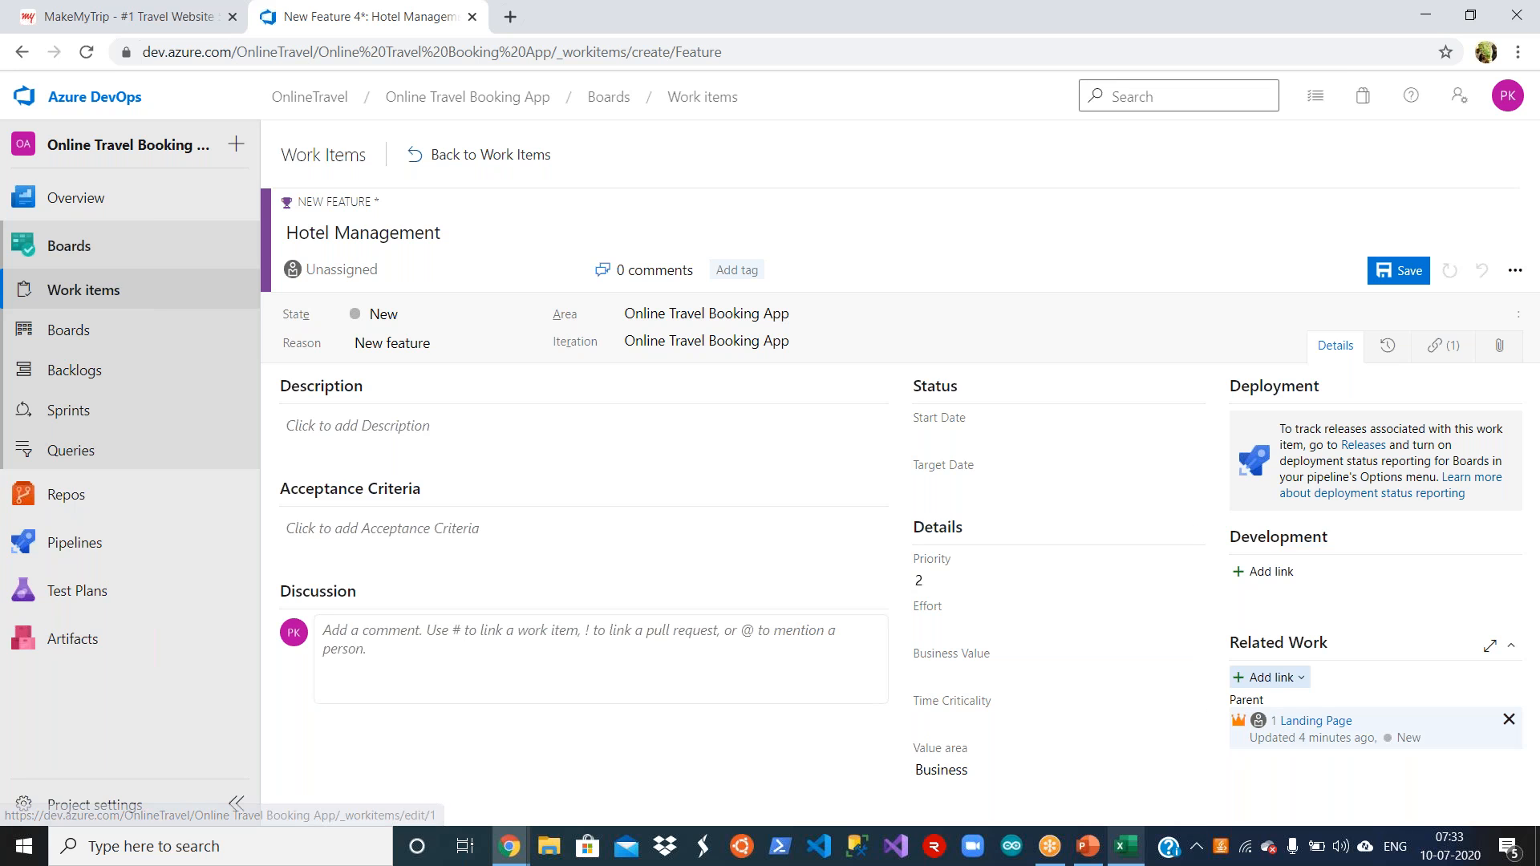
left_click(1395, 273)
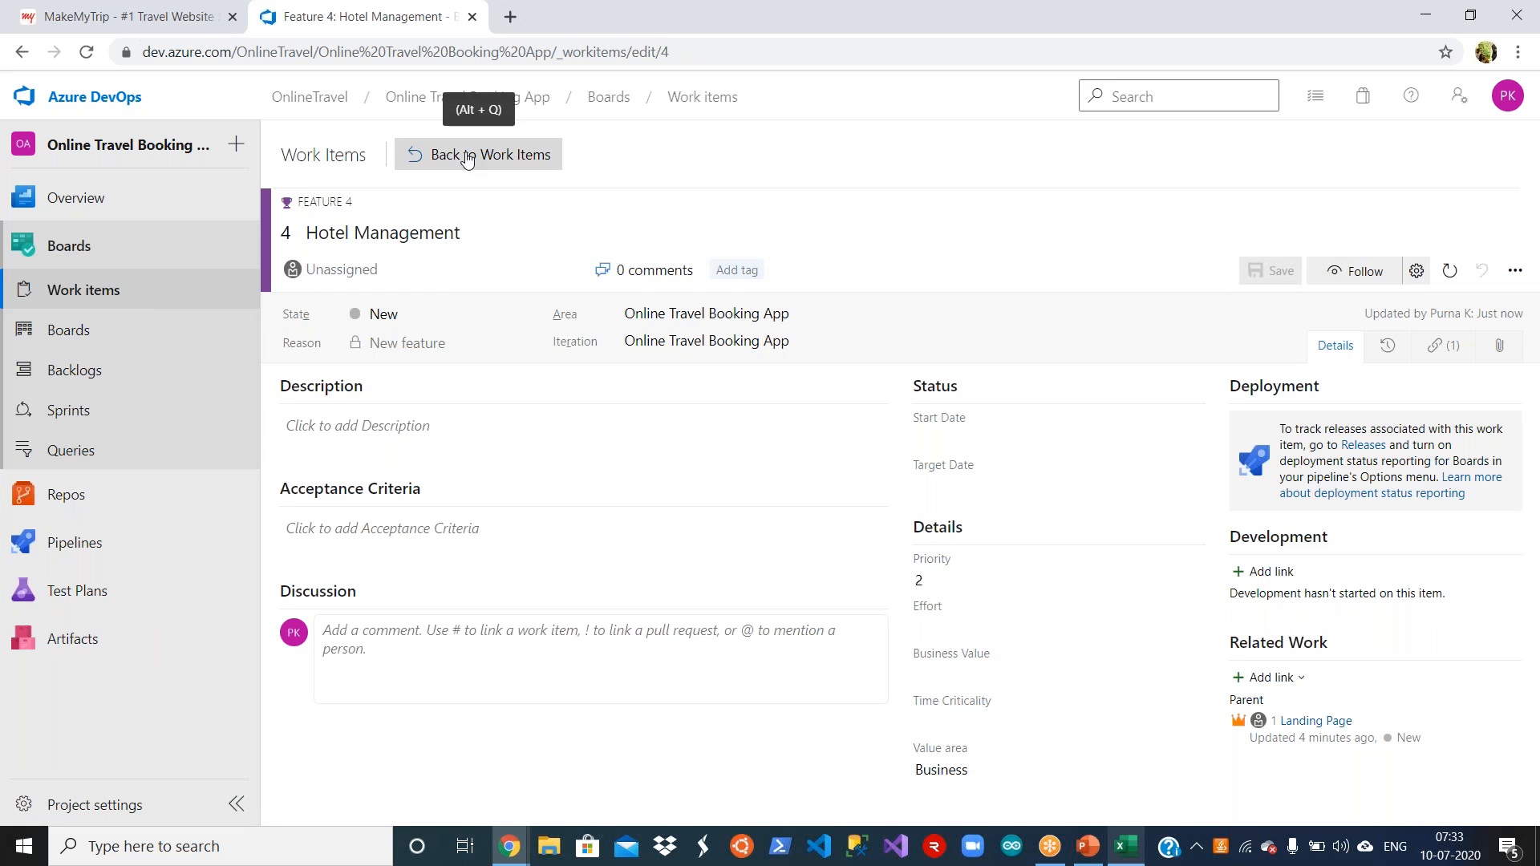
left_click(467, 160)
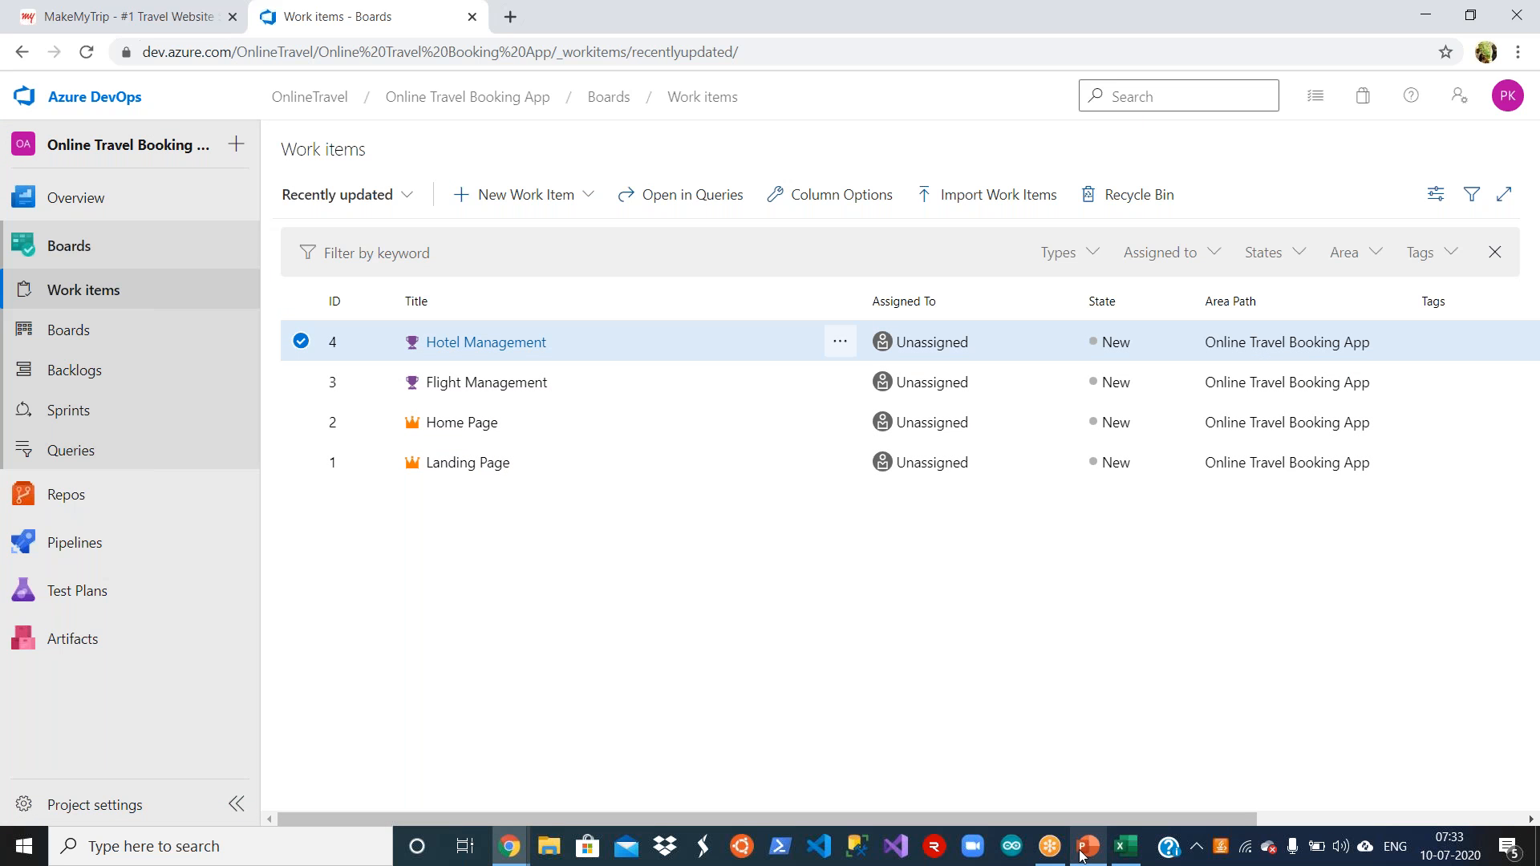
Step: Copy Cab Management from cell B5 of the Requirements workbook in Excel and return to the Azure DevOps work items
left_click(1126, 850)
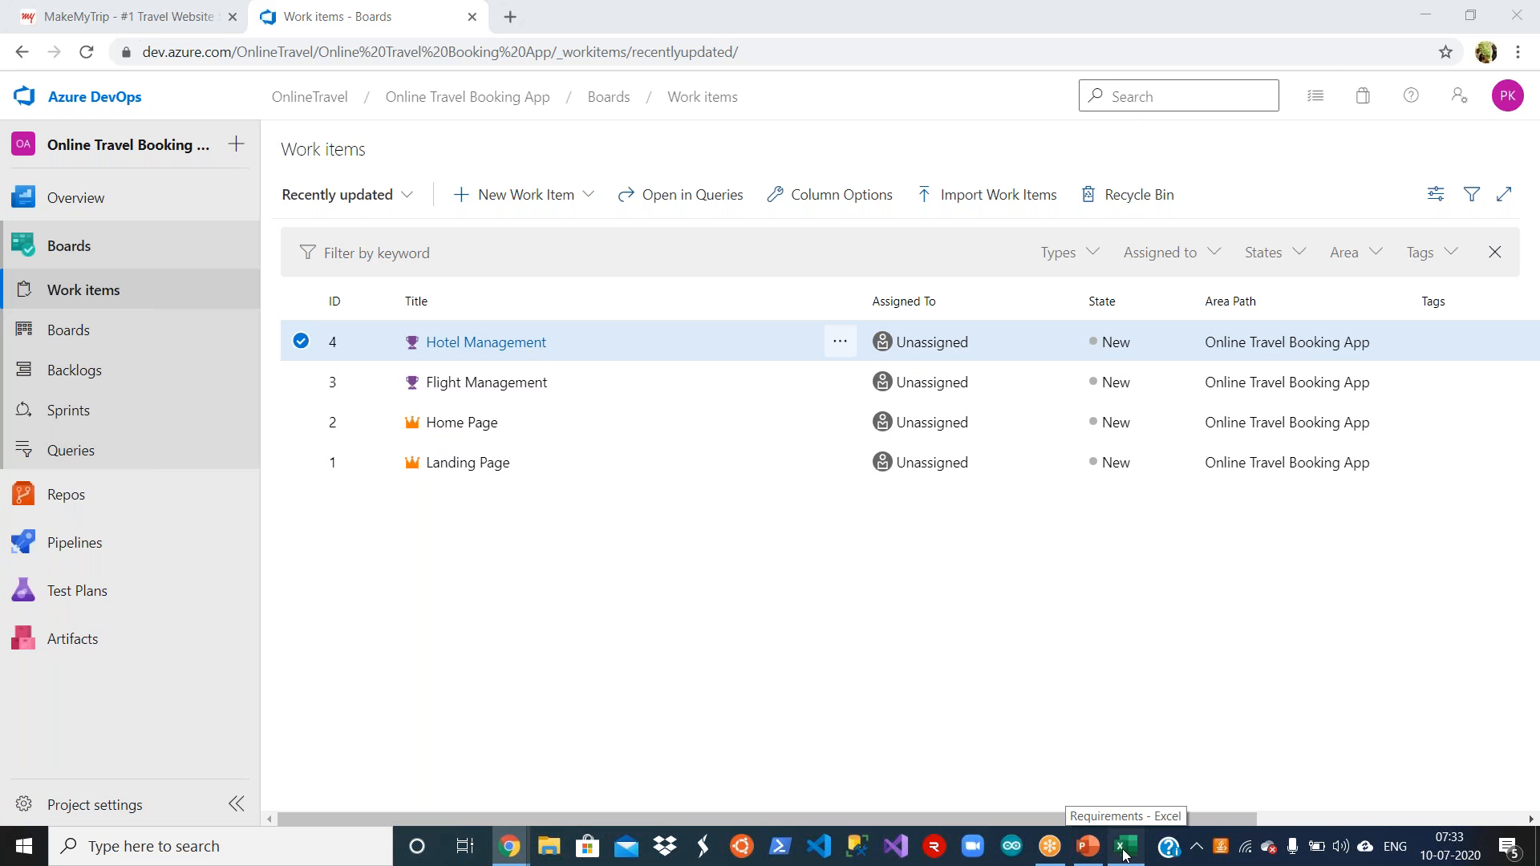
key("Down")
key("ctrl+c")
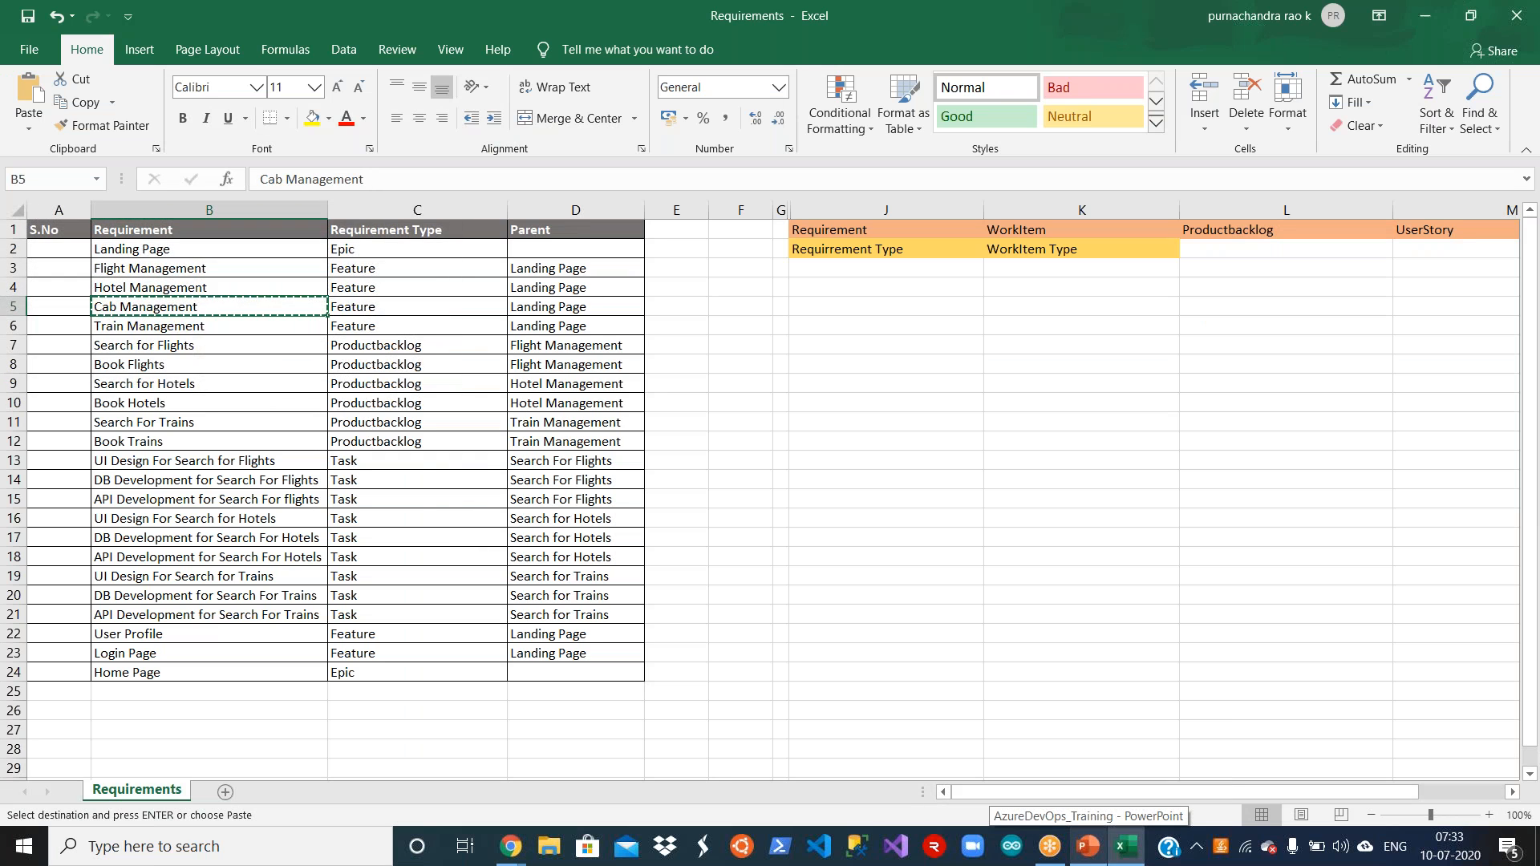
key("alt+Tab")
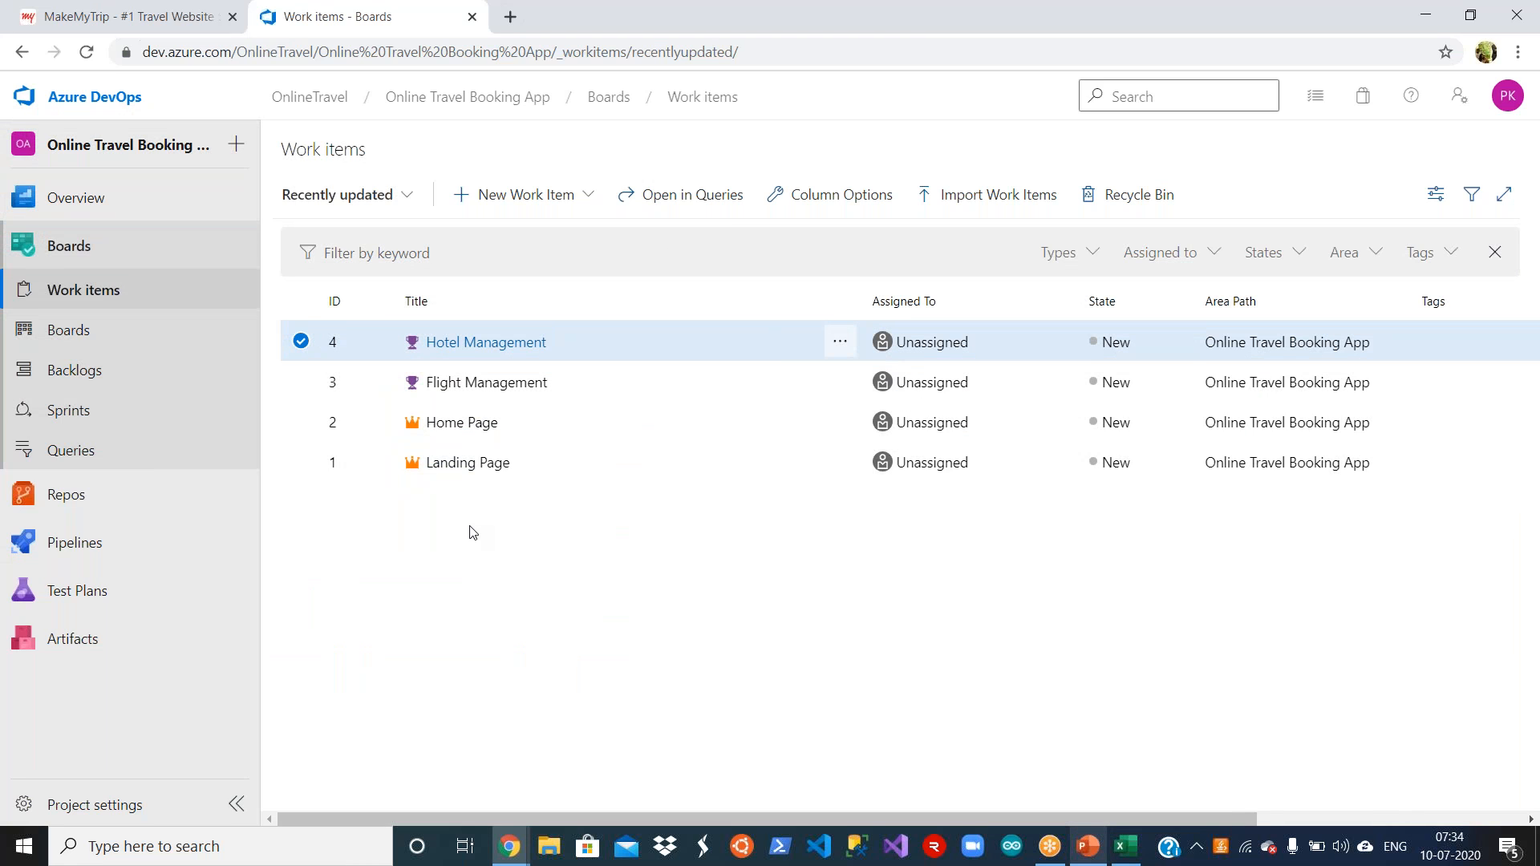
Step: Open the Landing Page epic from the work items list at its Related Work section
left_click(465, 463)
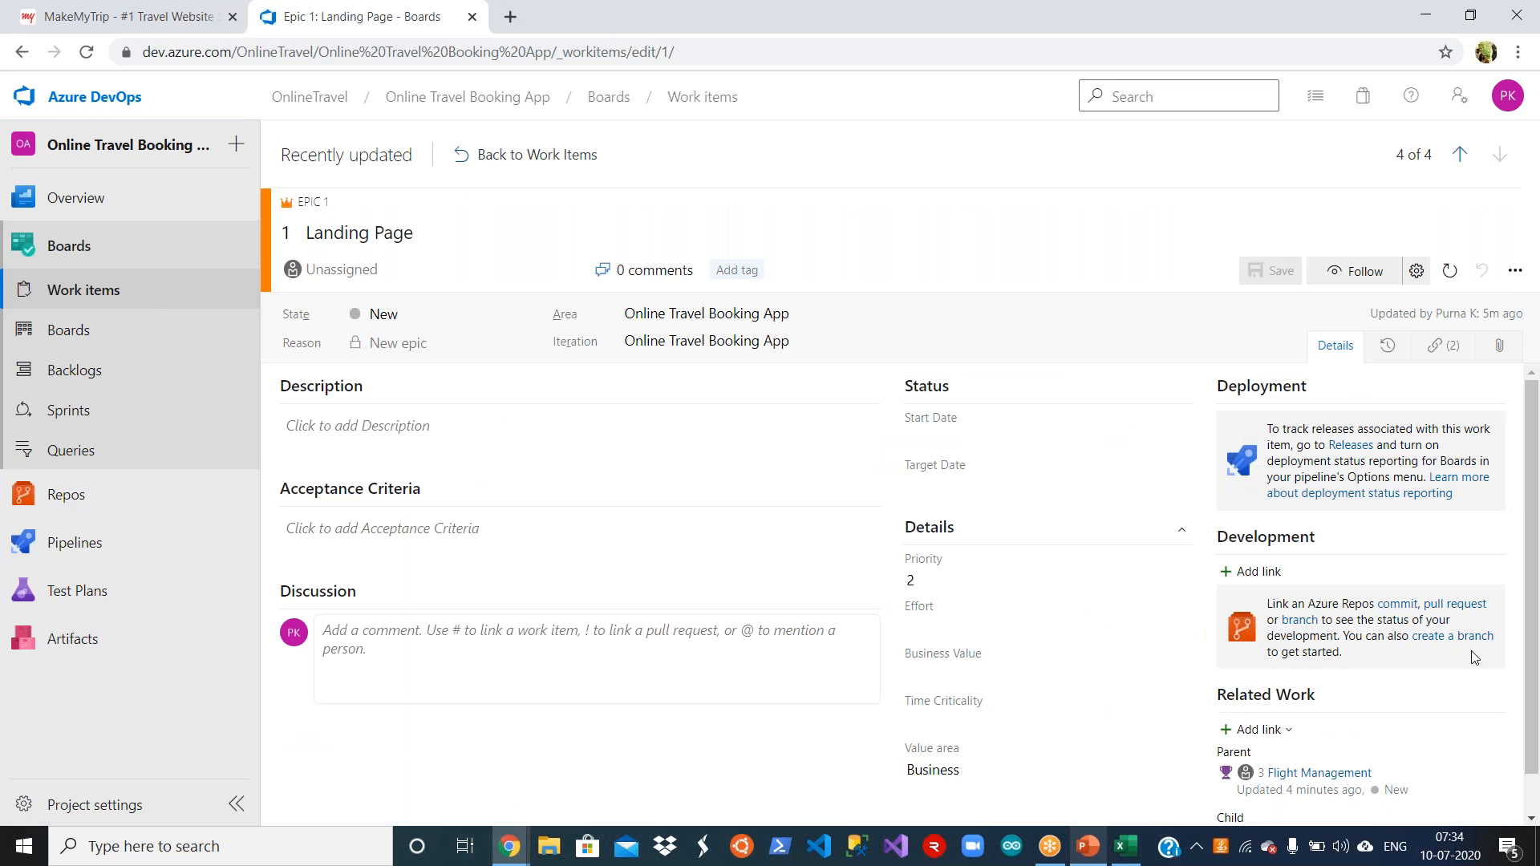
scroll(1528, 698, "down", 1)
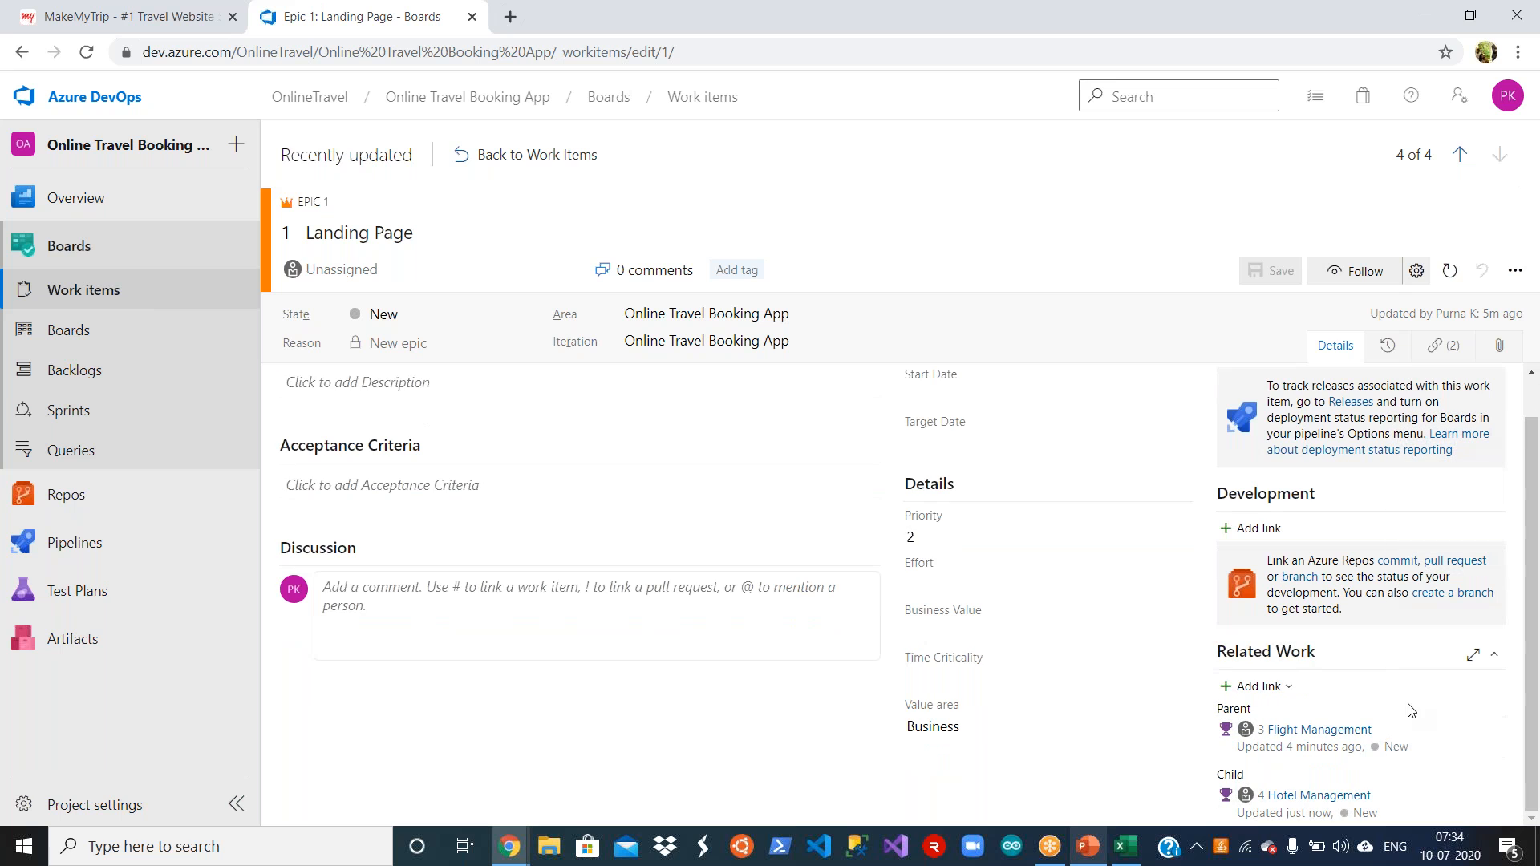
left_click(1286, 688)
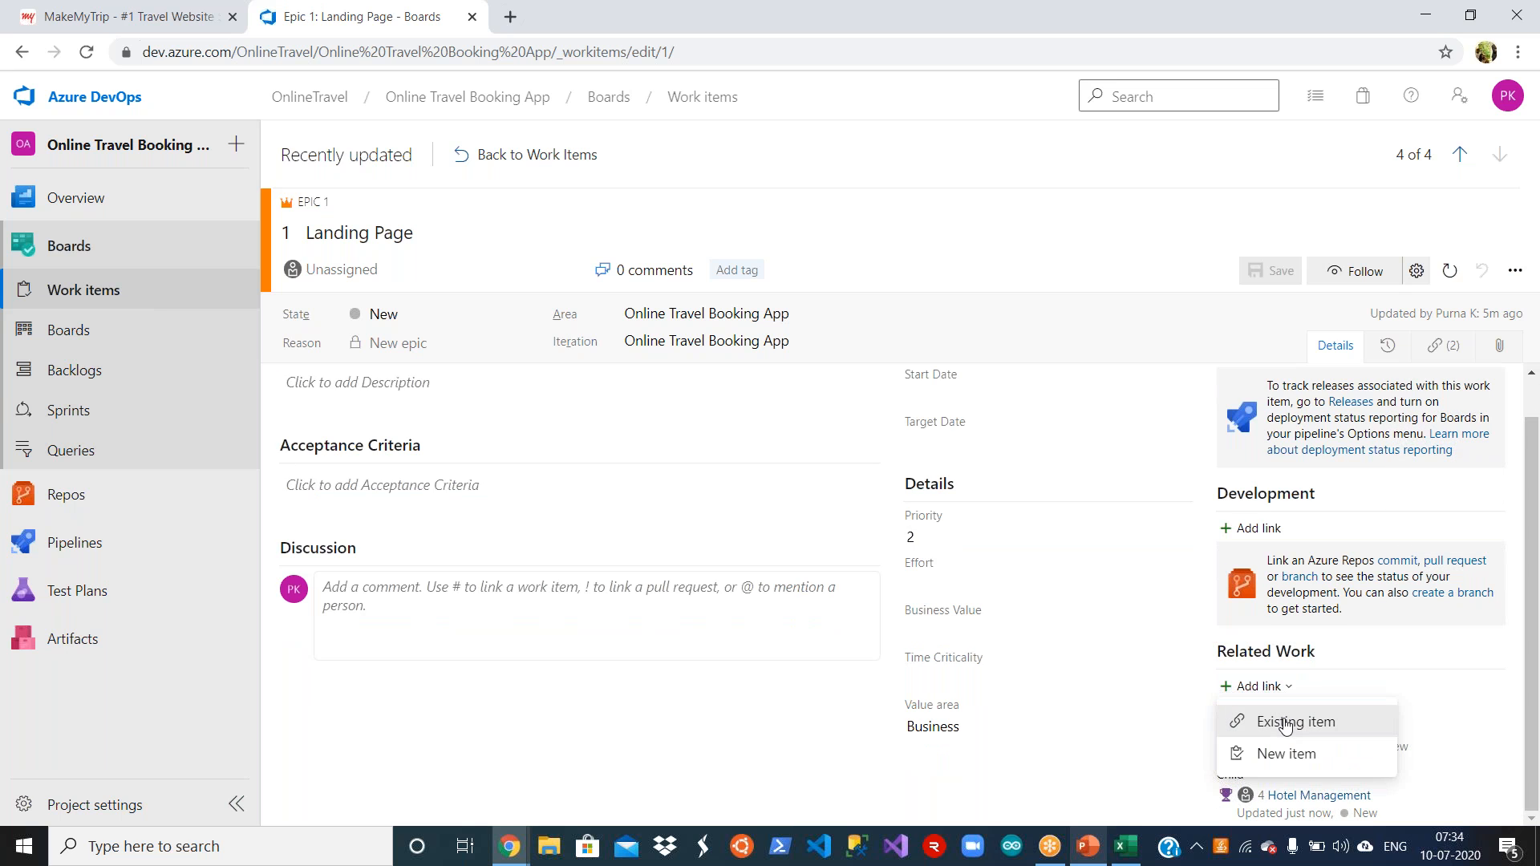
left_click(1287, 724)
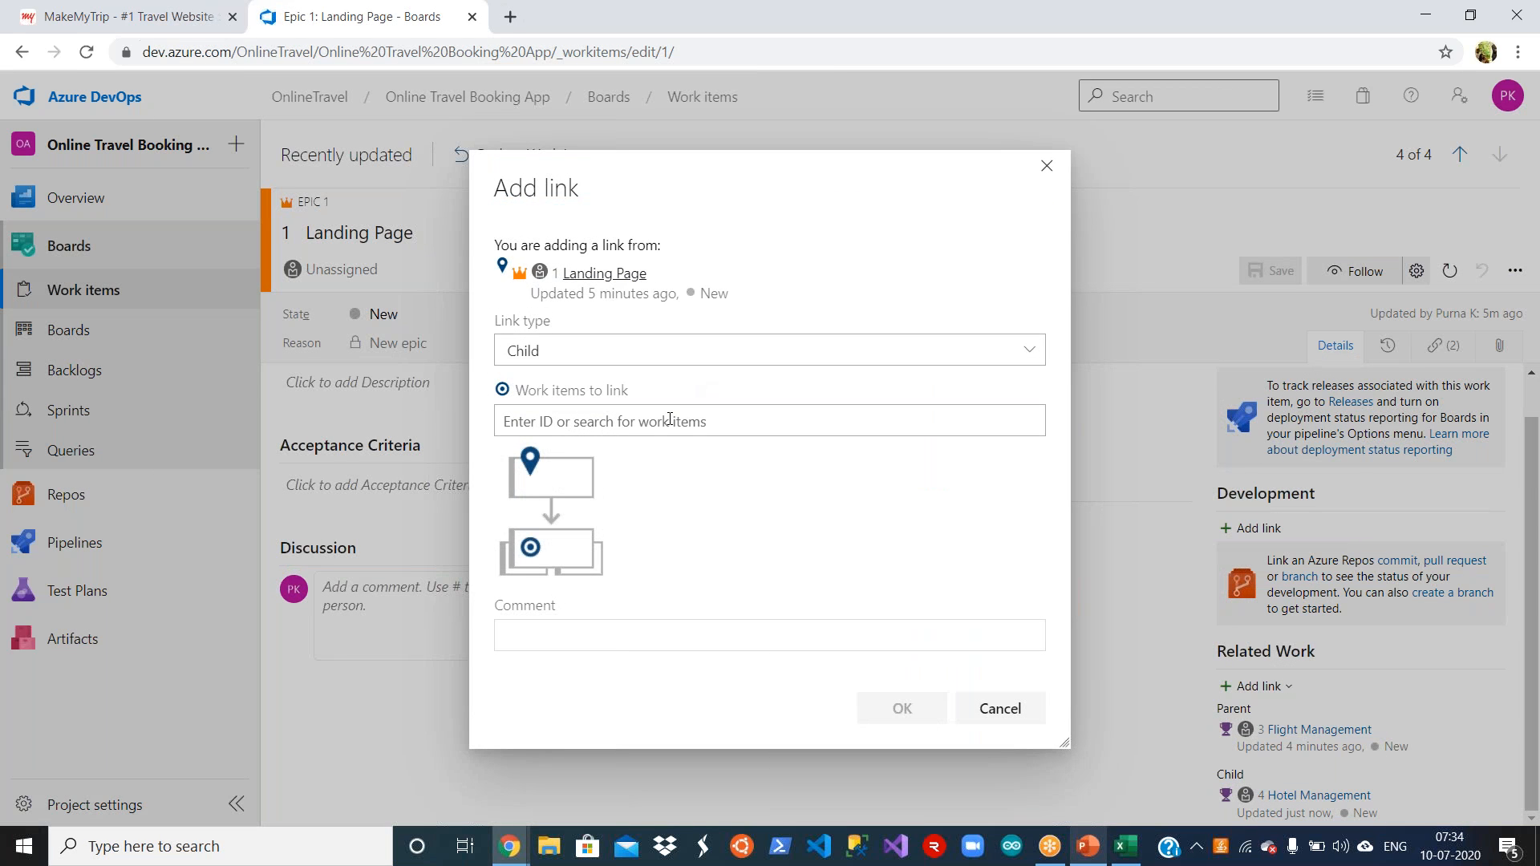
left_click(1007, 707)
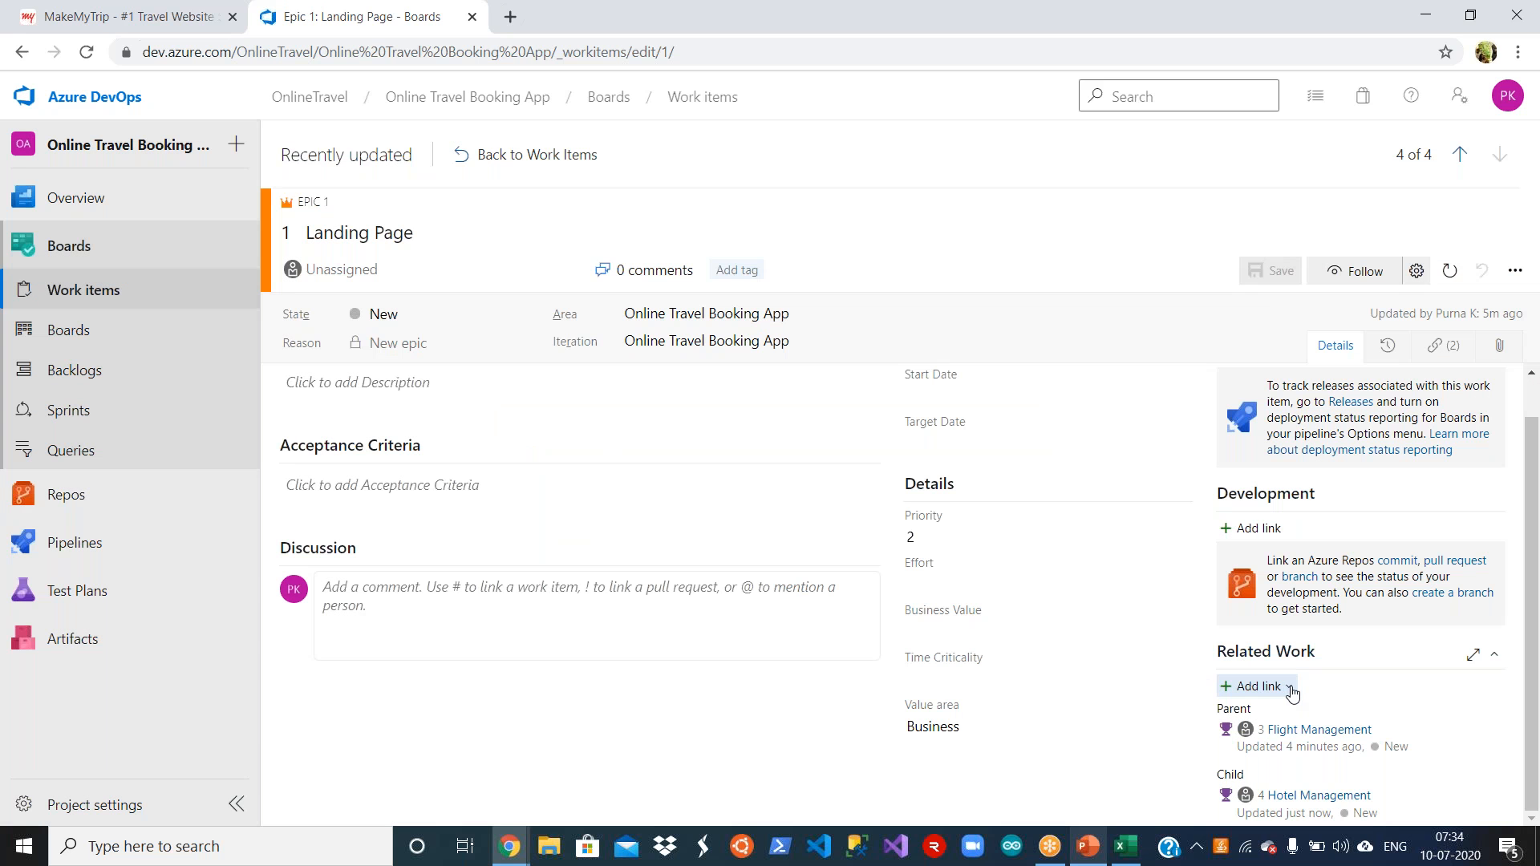
Step: Create a new Feature titled Cab Management as a Child of the Landing Page epic, save it and return to the work items list
left_click(1289, 687)
left_click(1292, 749)
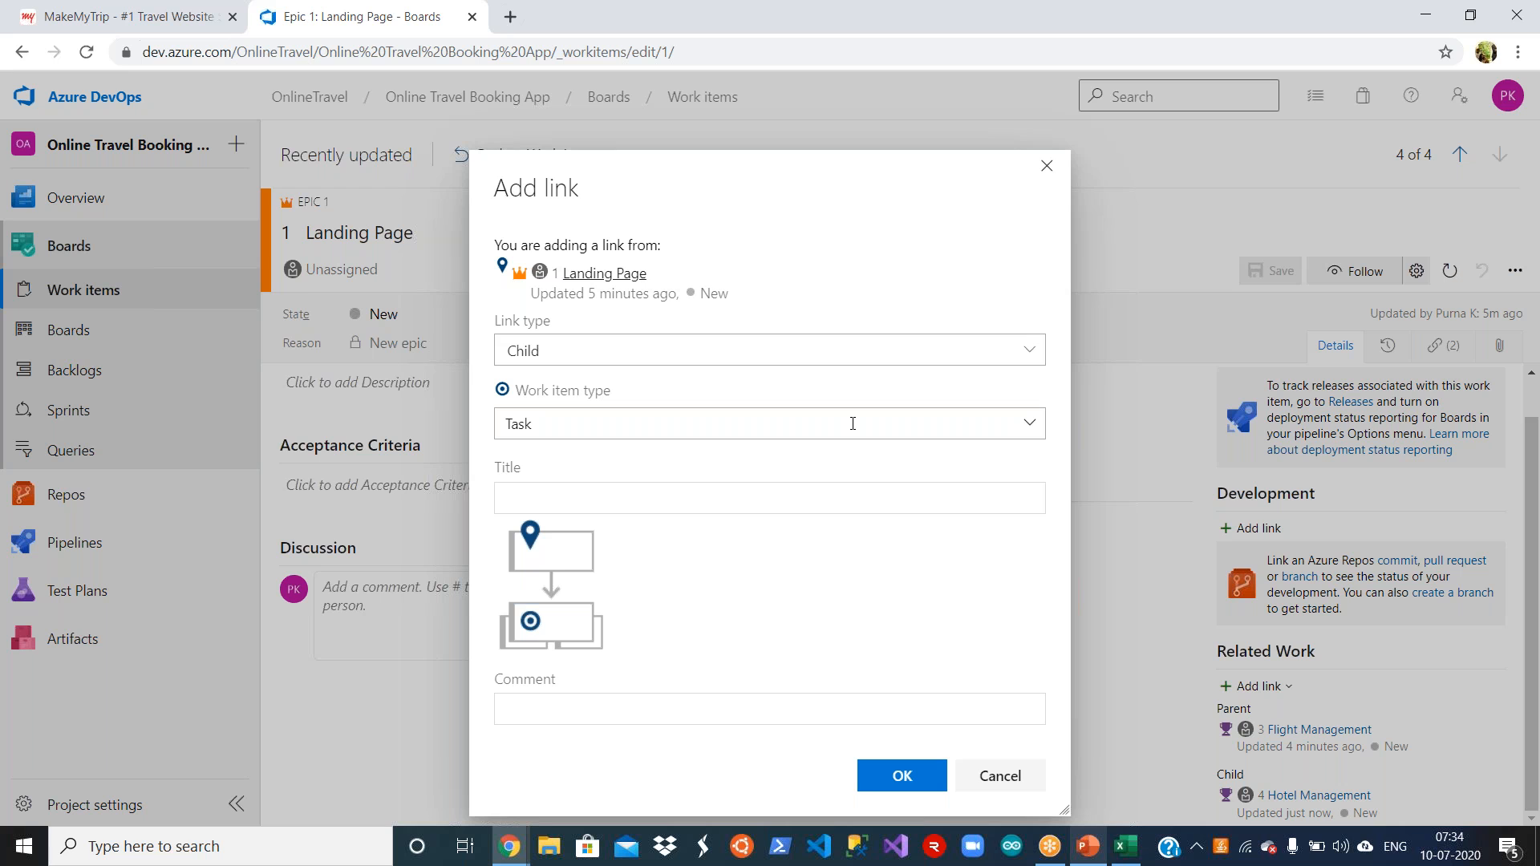
left_click(1026, 425)
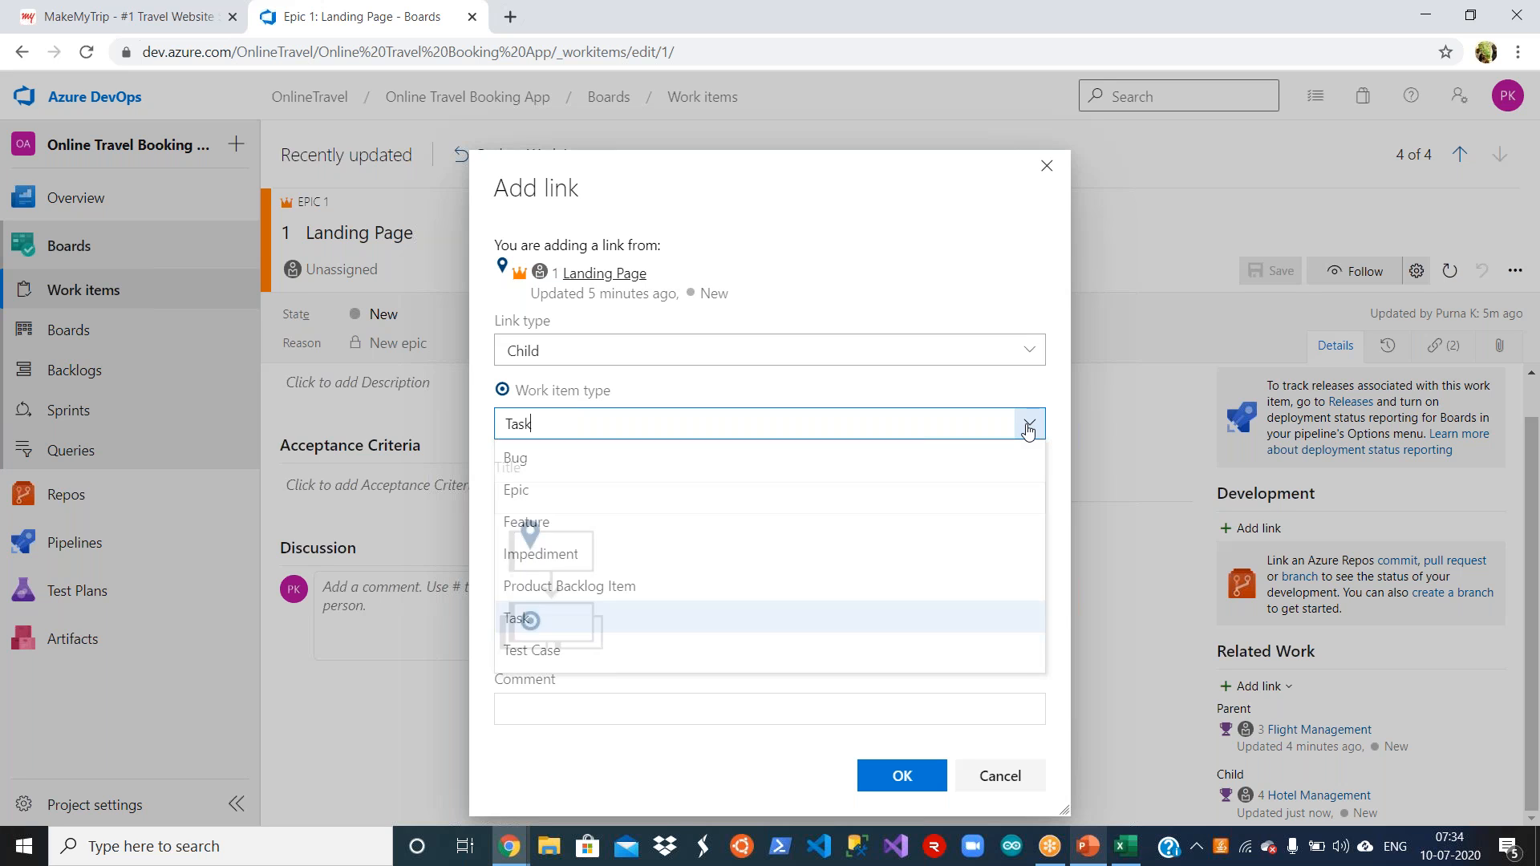
left_click(835, 522)
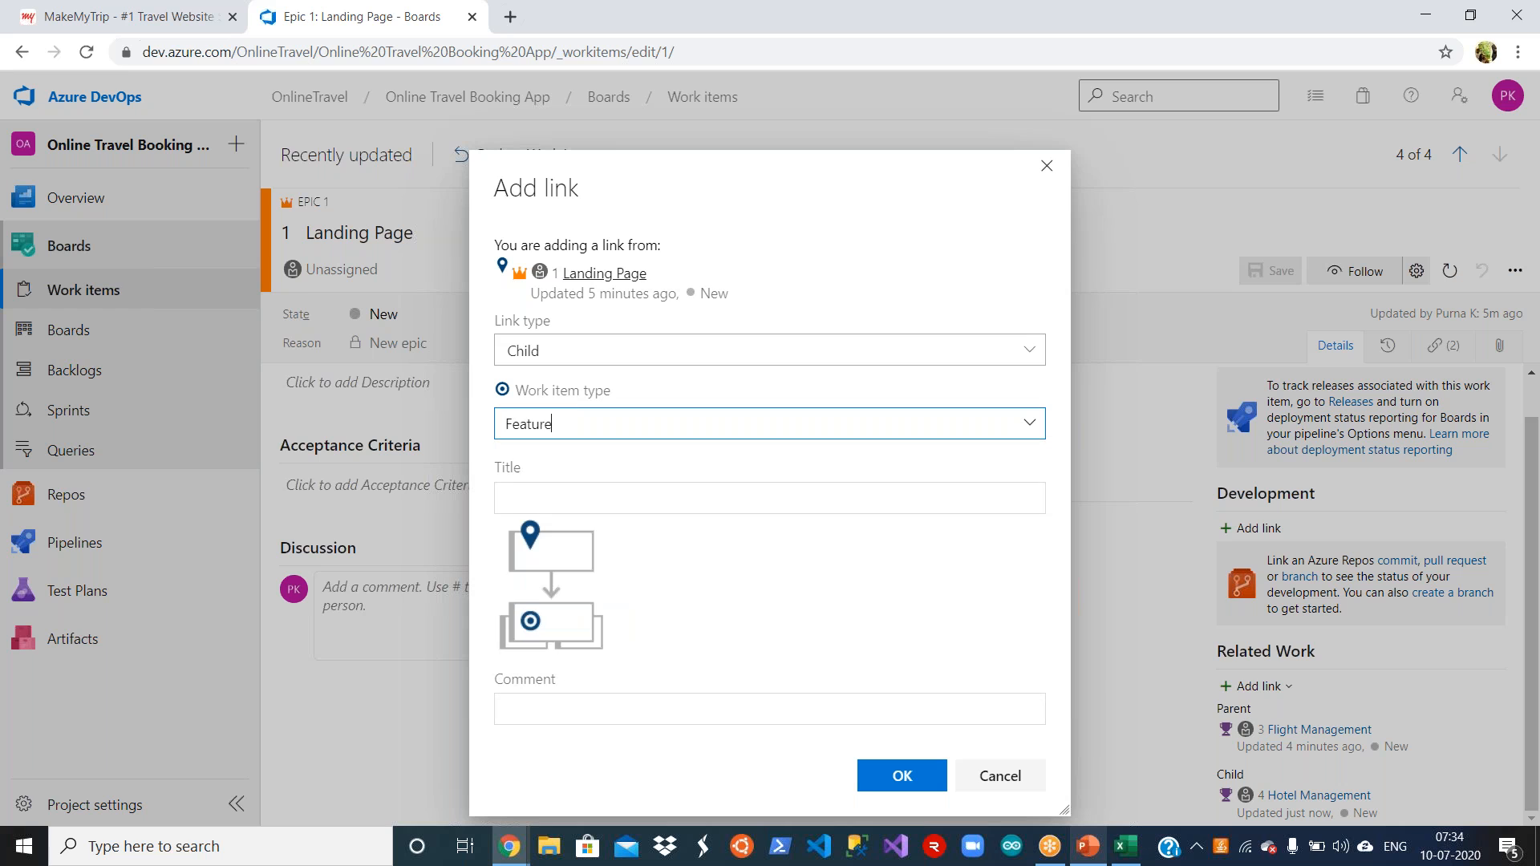
left_click(806, 503)
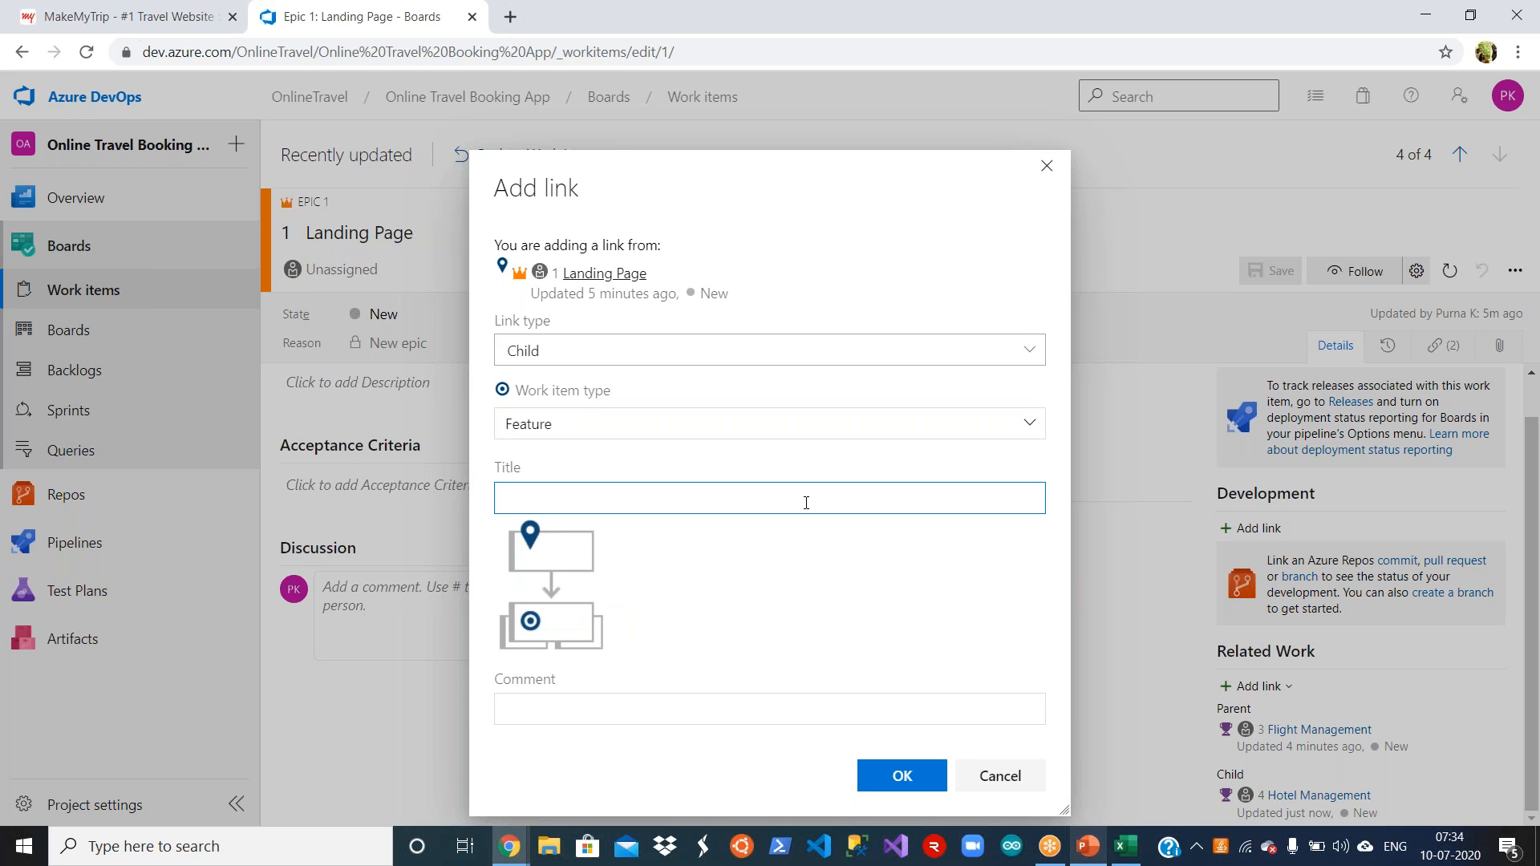
type("Cab Management")
left_click(896, 782)
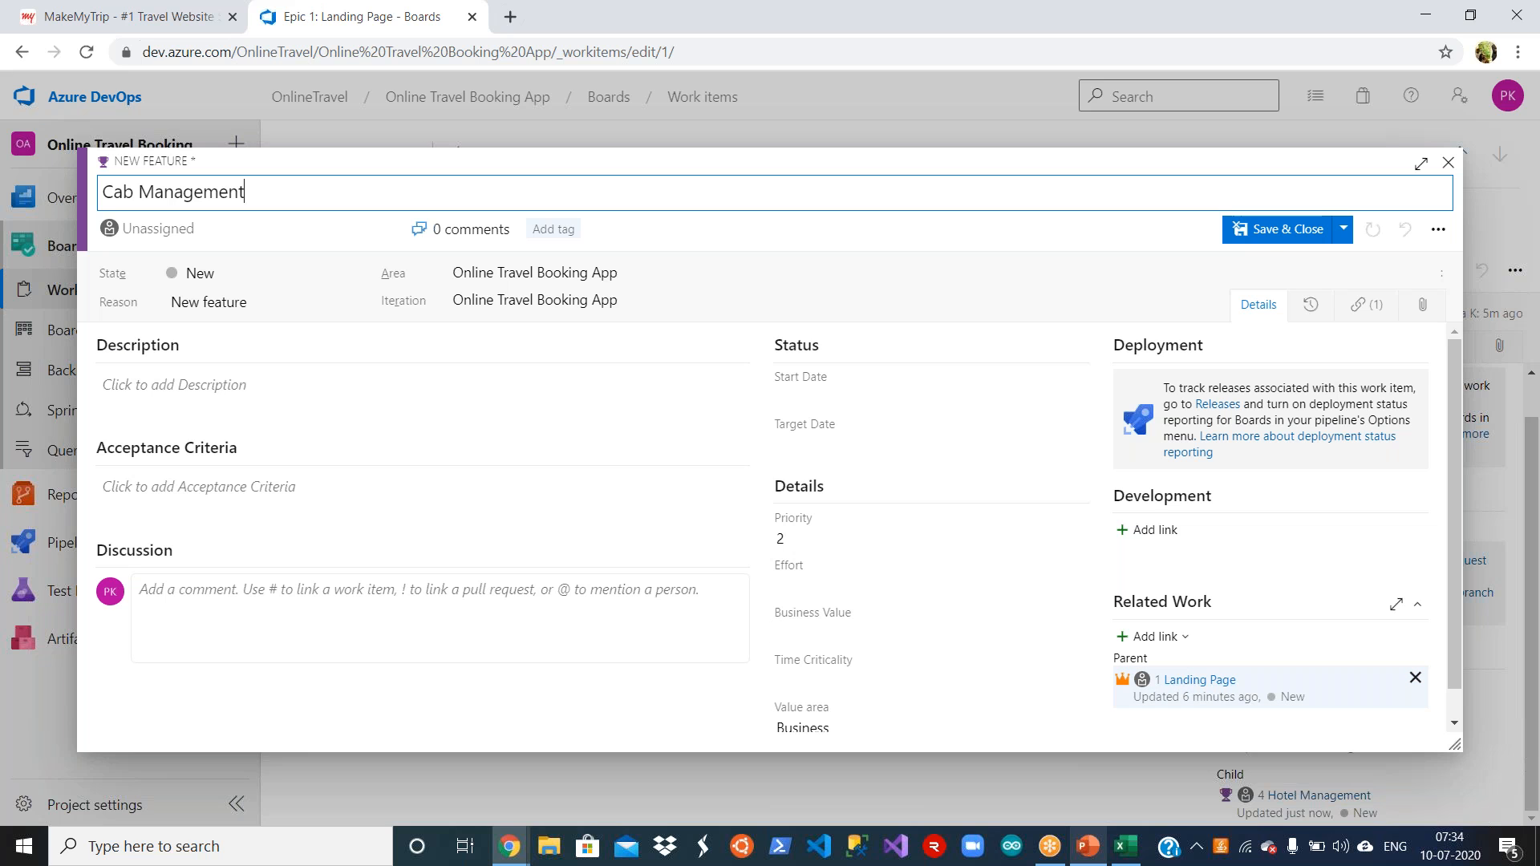
left_click(1266, 231)
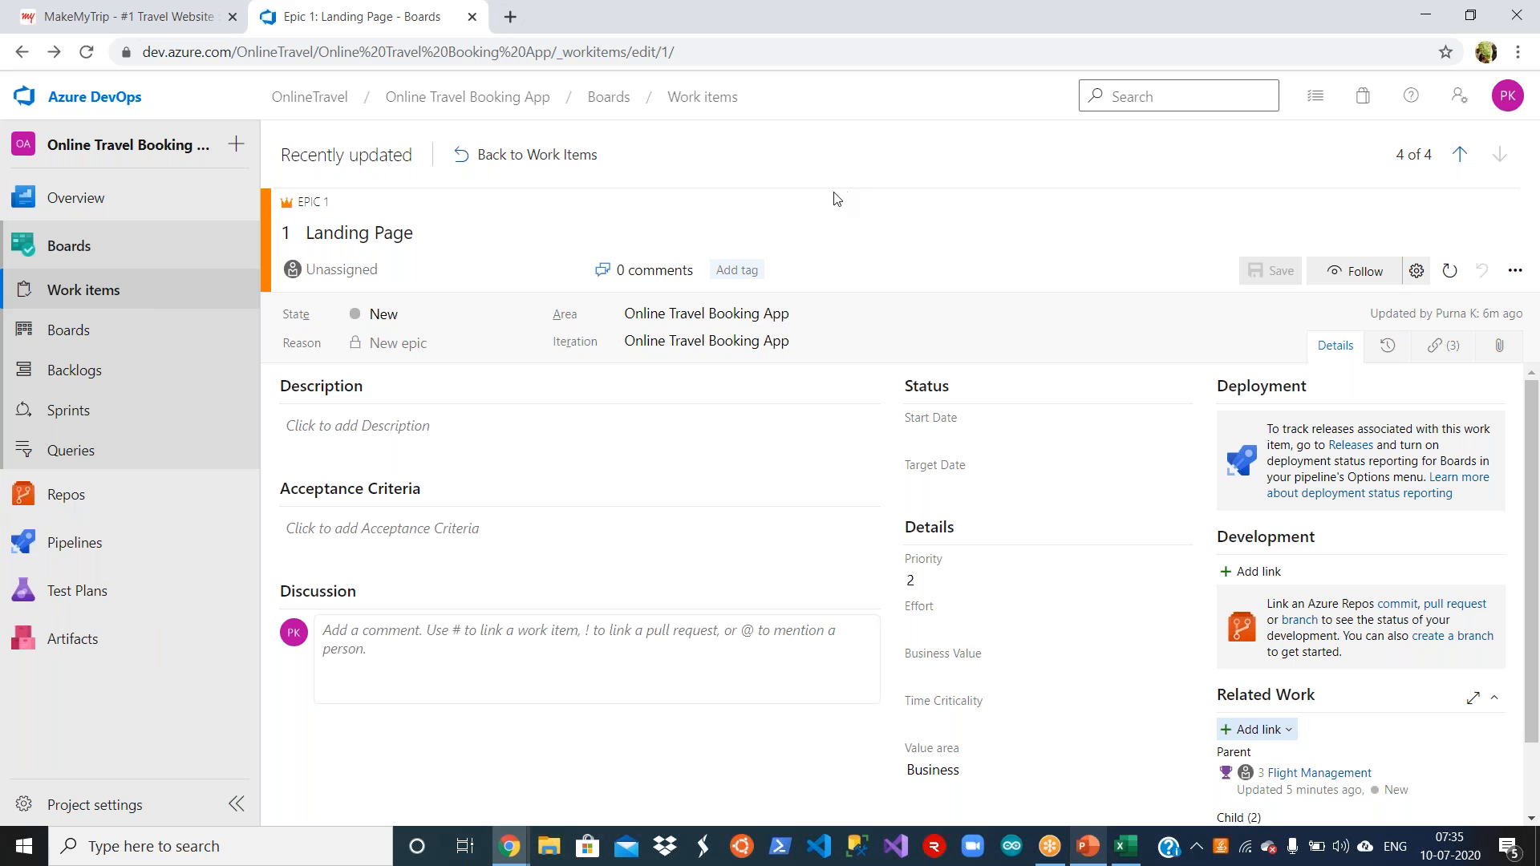
left_click(540, 156)
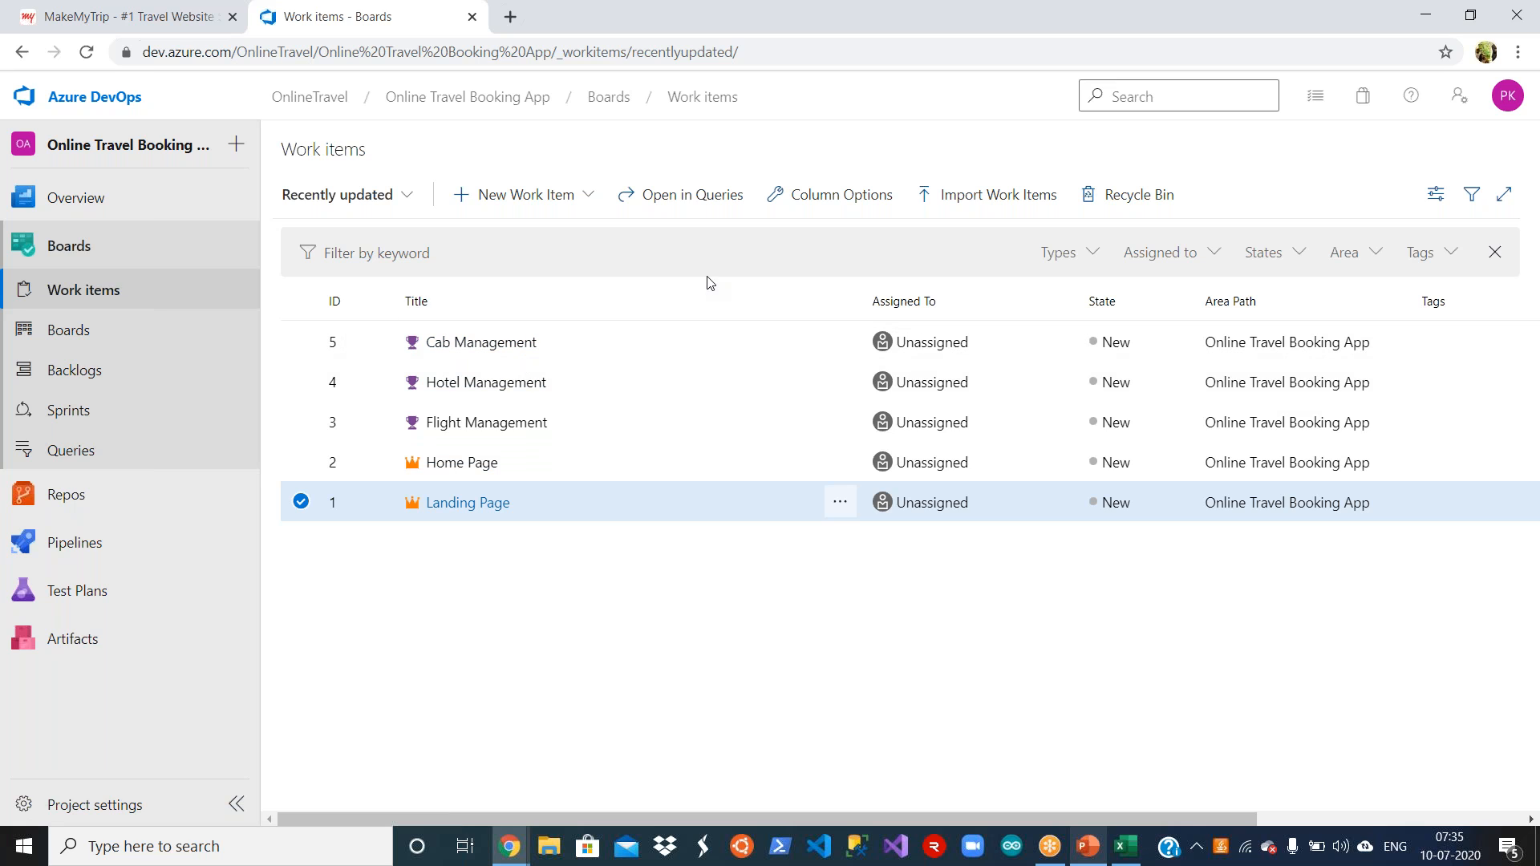
Step: Create a Product Backlog Item in Azure DevOps titled Search for Flights, copied from cell B7 in Excel, then save it and return to the list
left_click(571, 197)
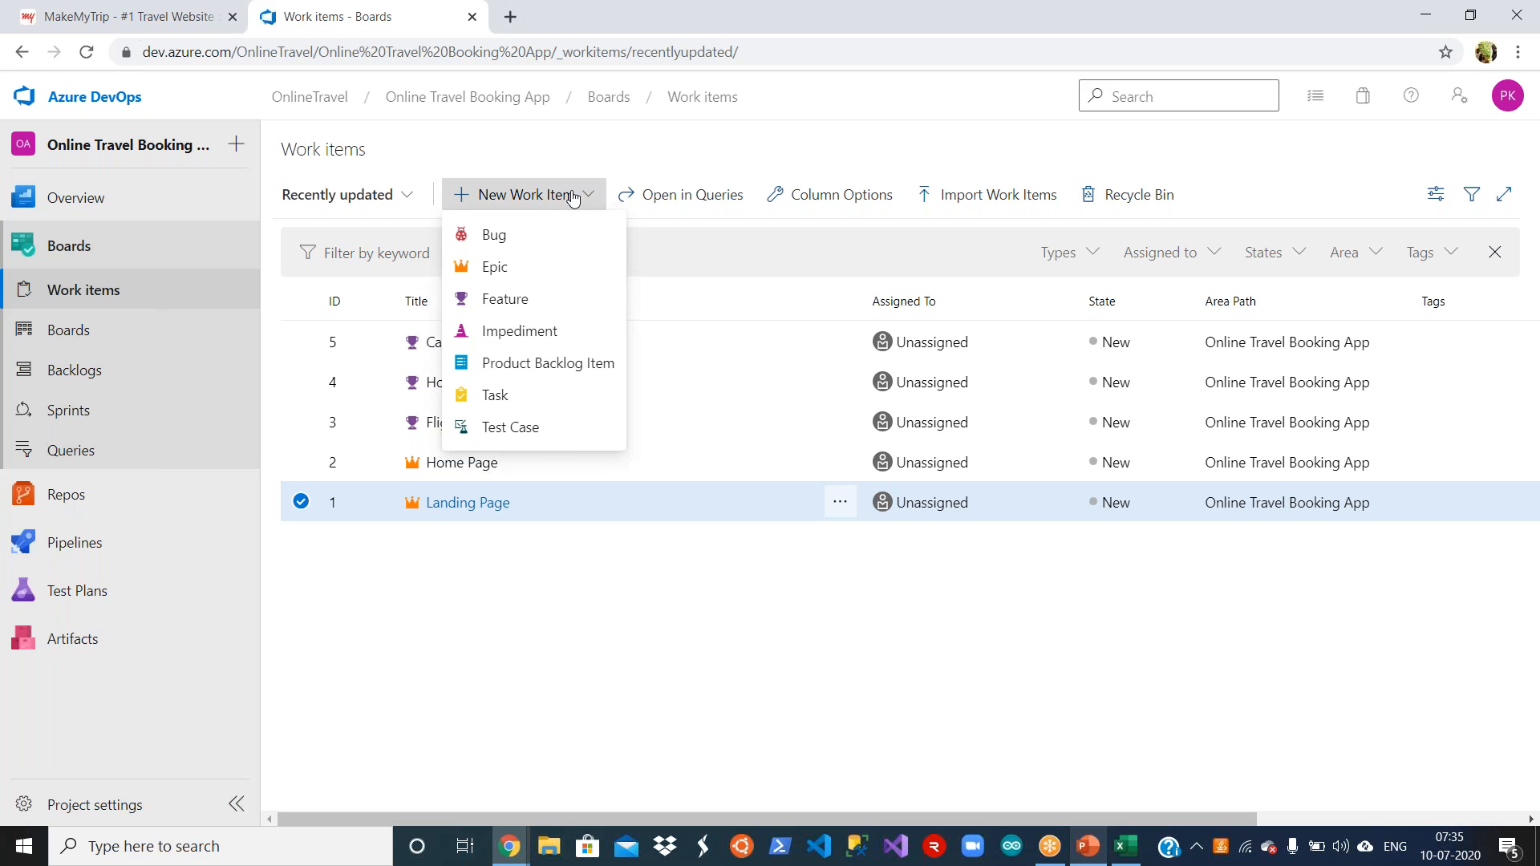
left_click(721, 263)
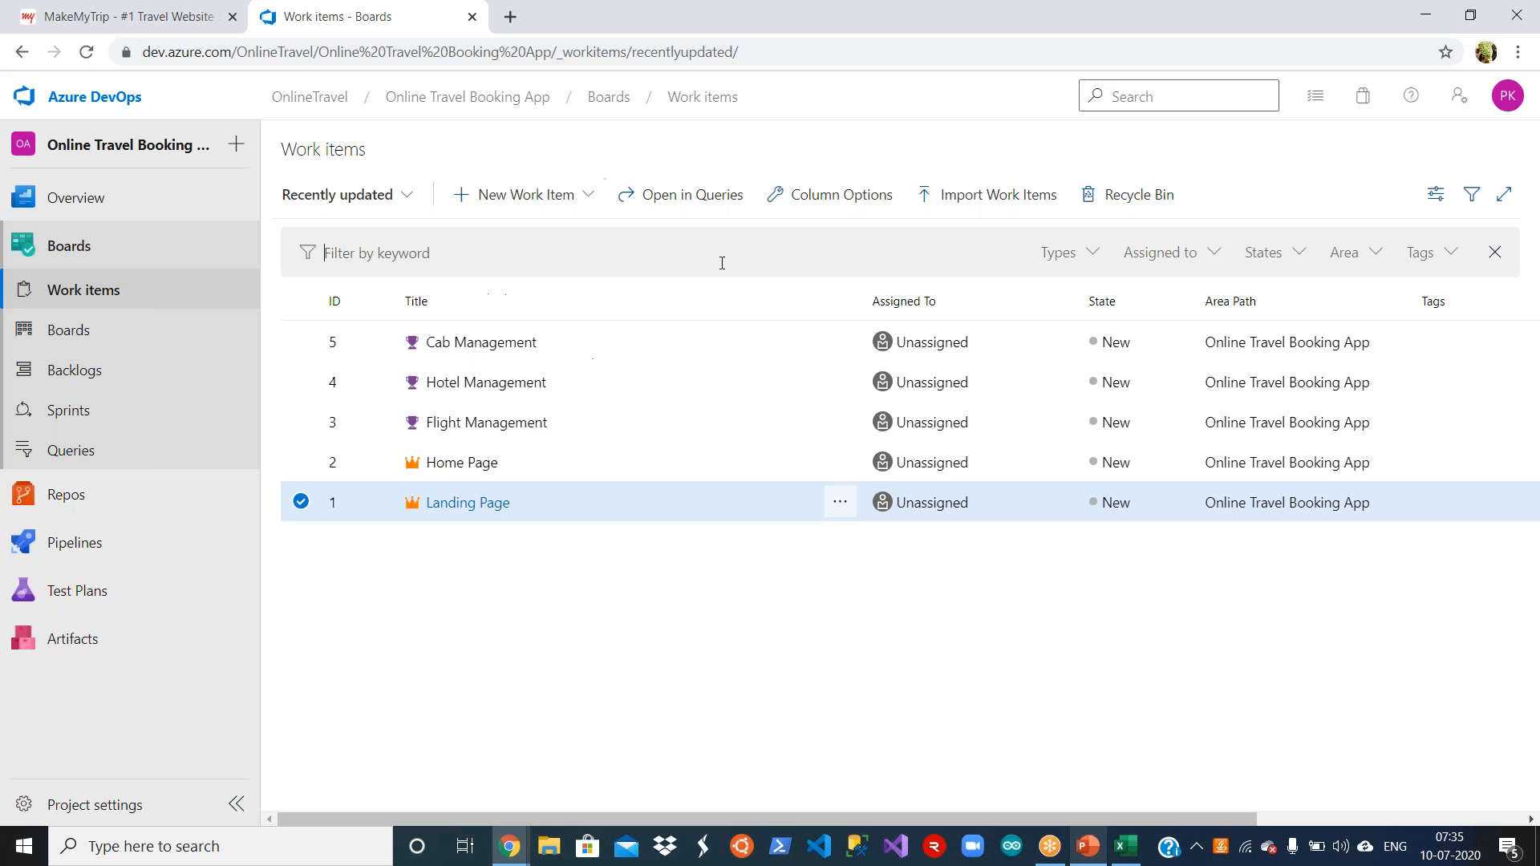
left_click(574, 196)
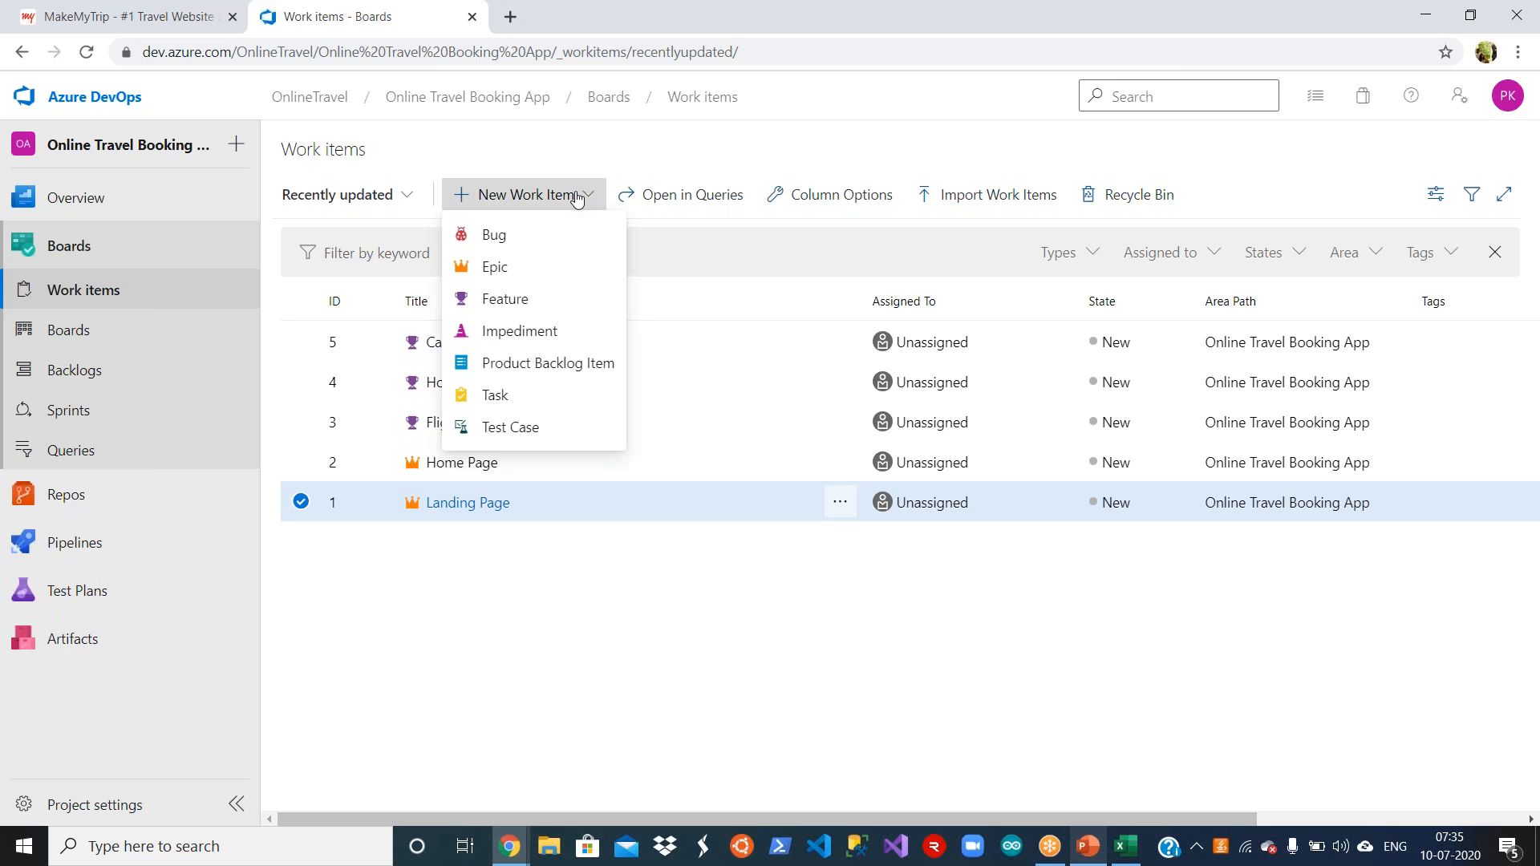
left_click(582, 367)
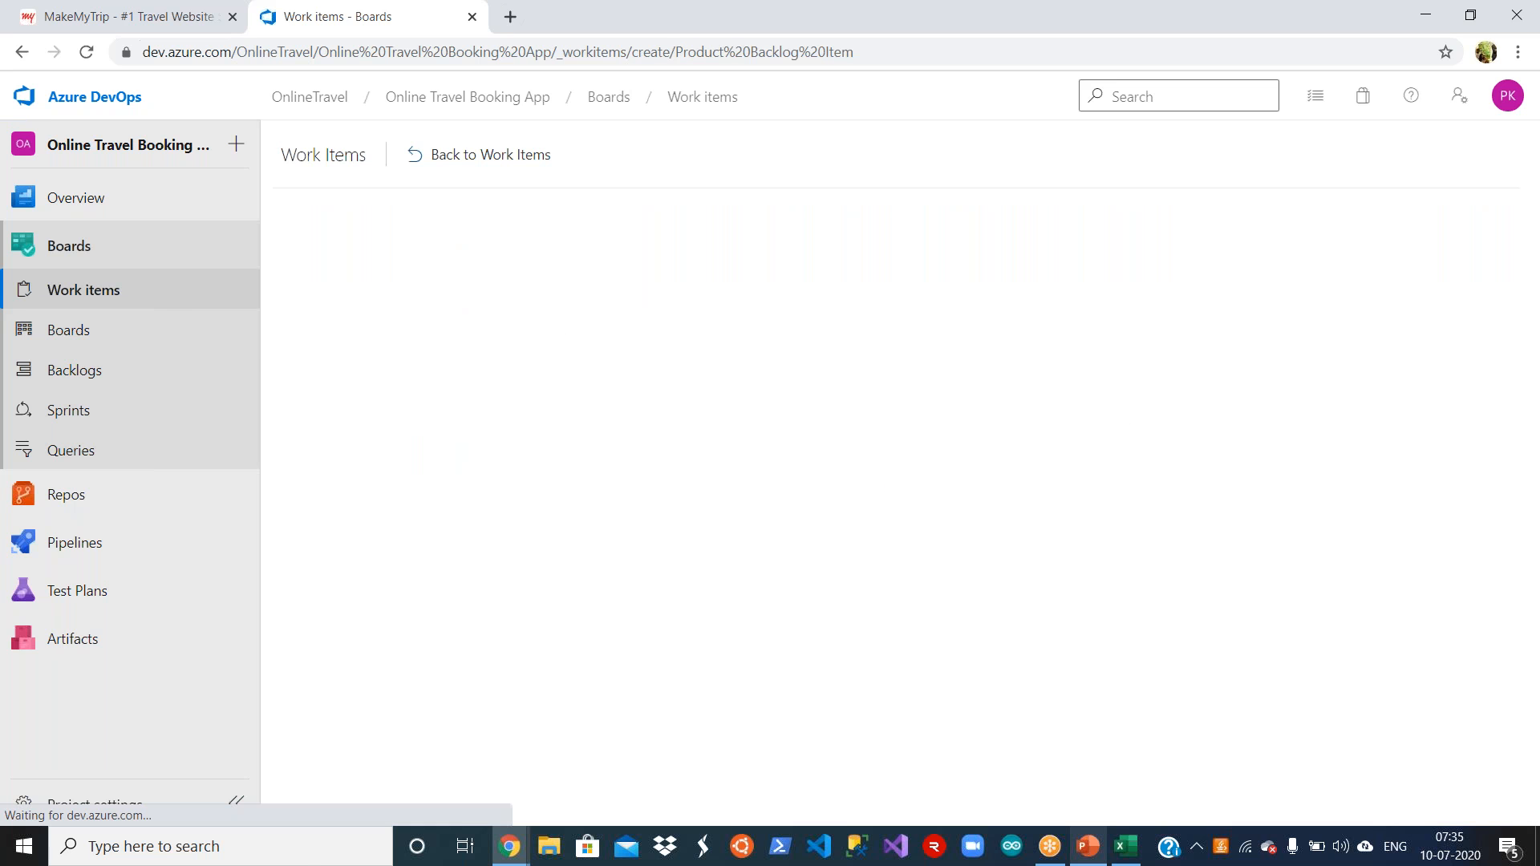
left_click(1125, 847)
left_click(194, 353)
key("ctrl+c")
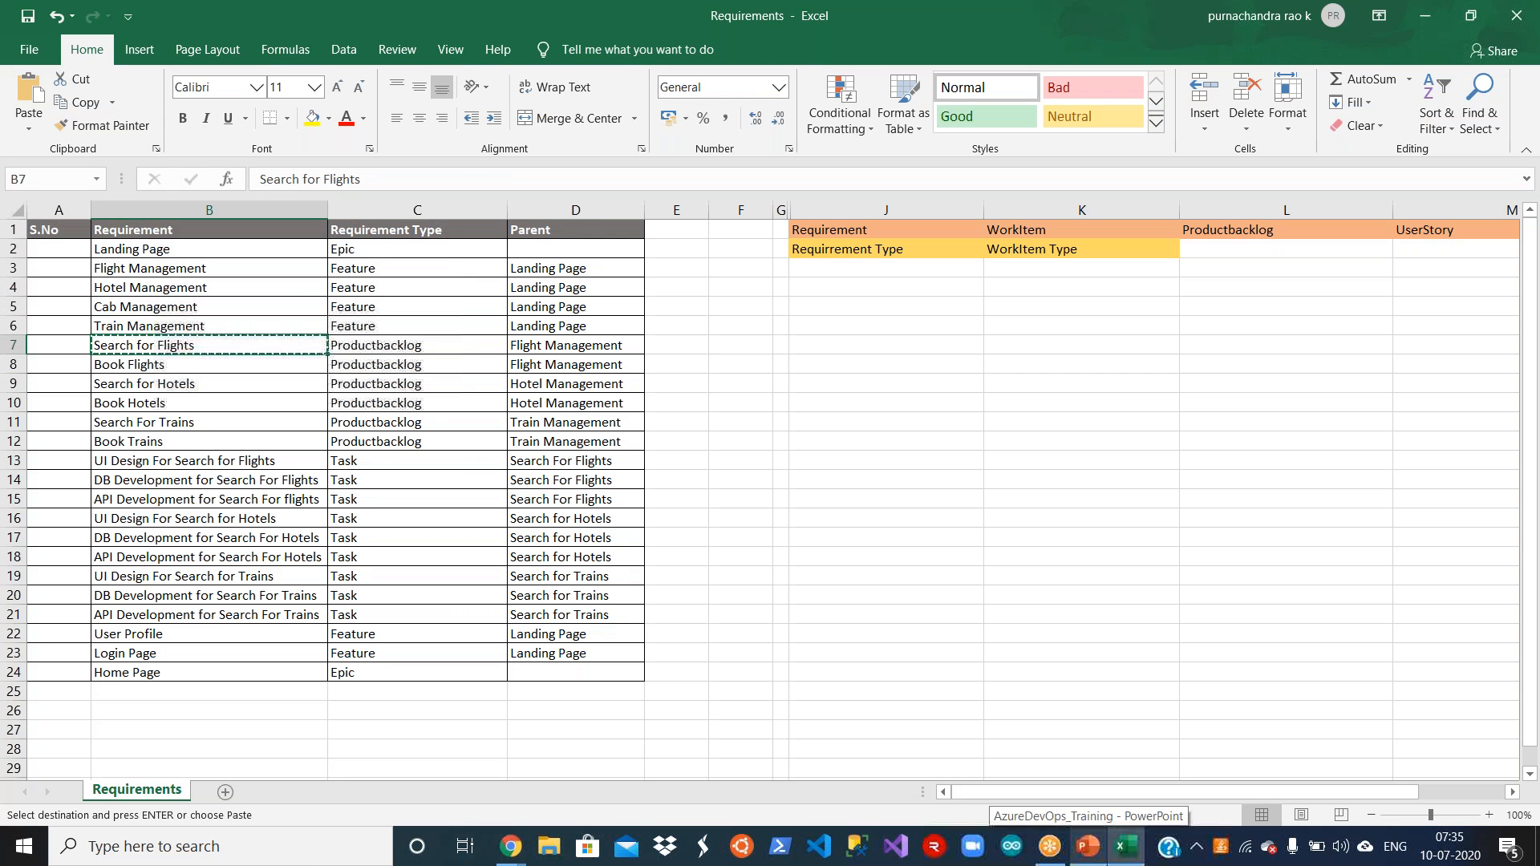
left_click(510, 847)
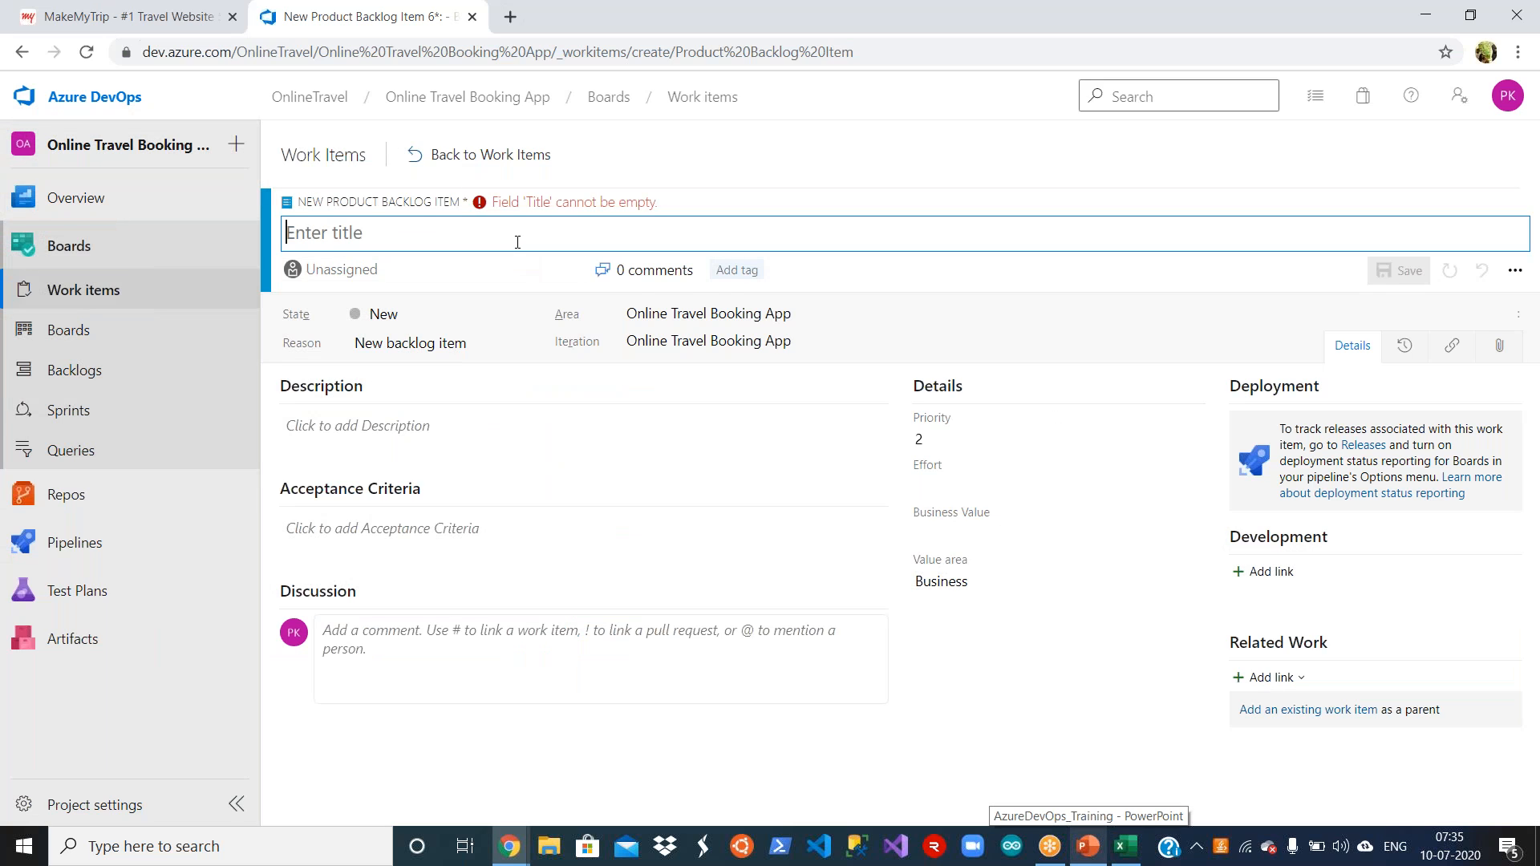
key("ctrl+v")
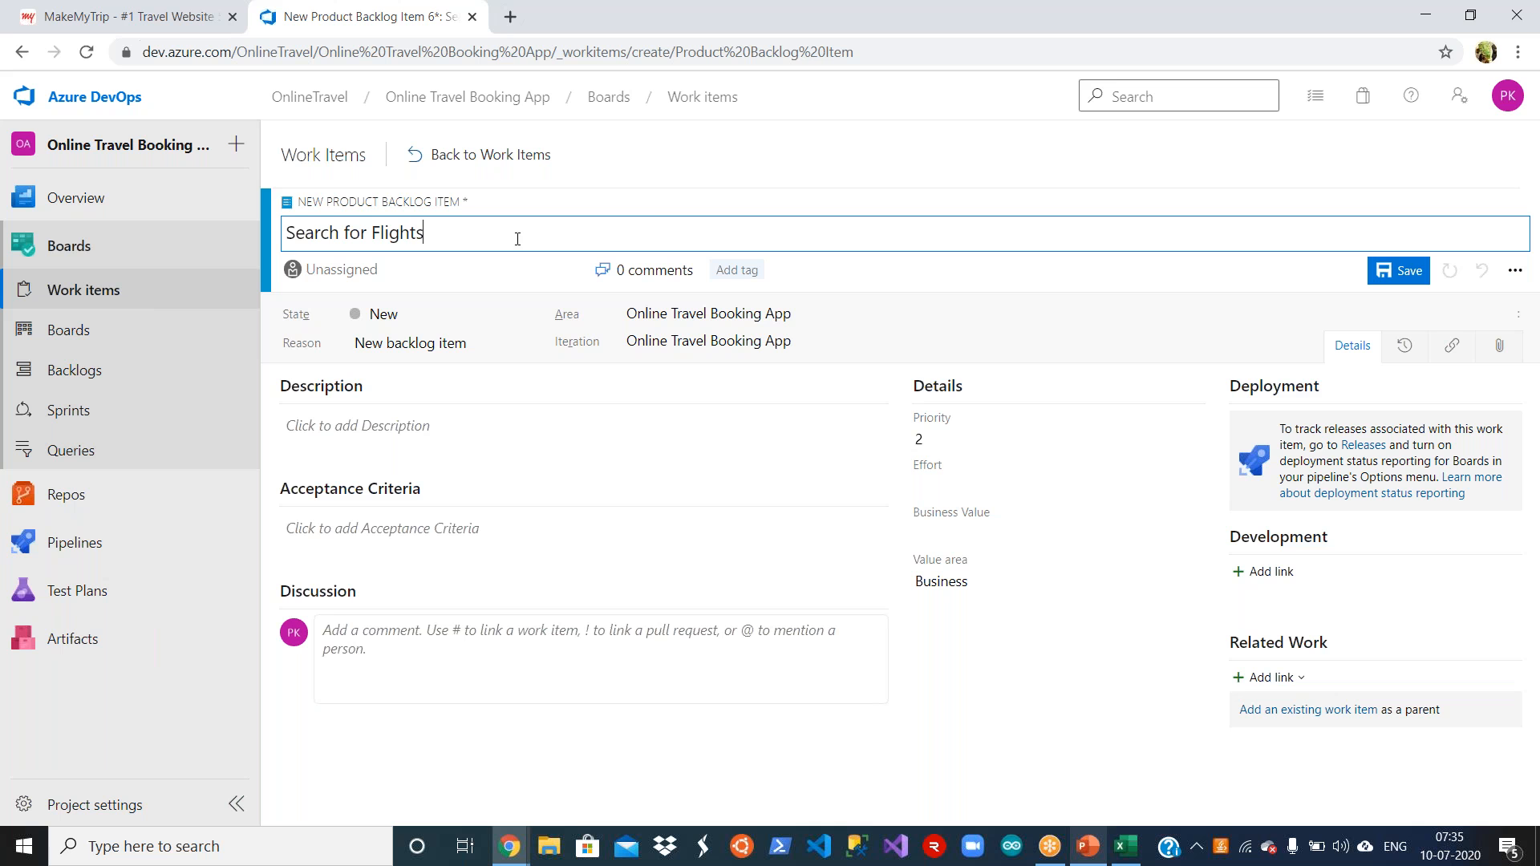
left_click(1385, 274)
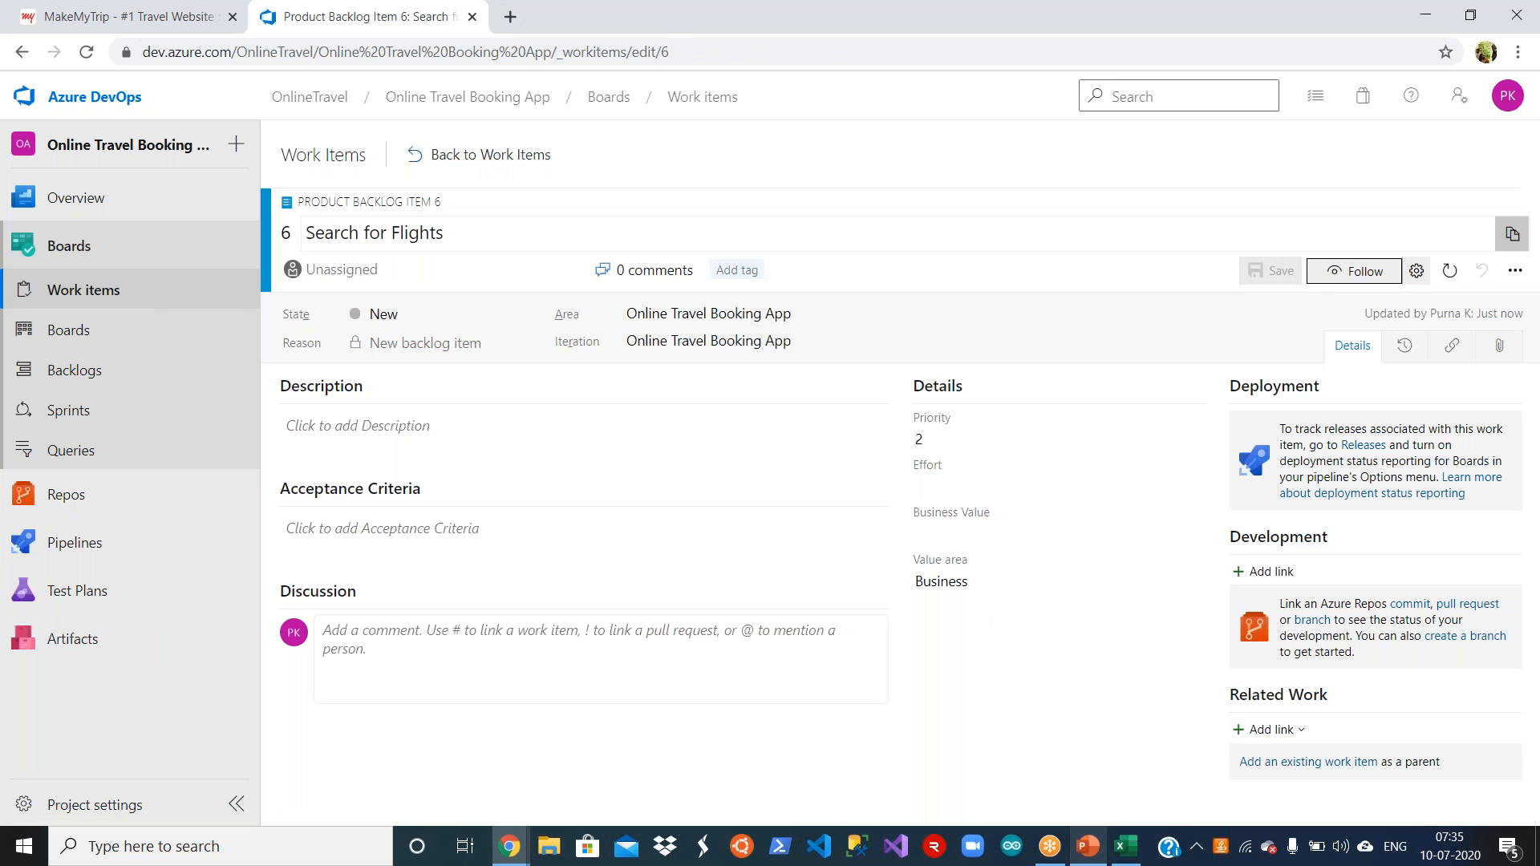
left_click(485, 158)
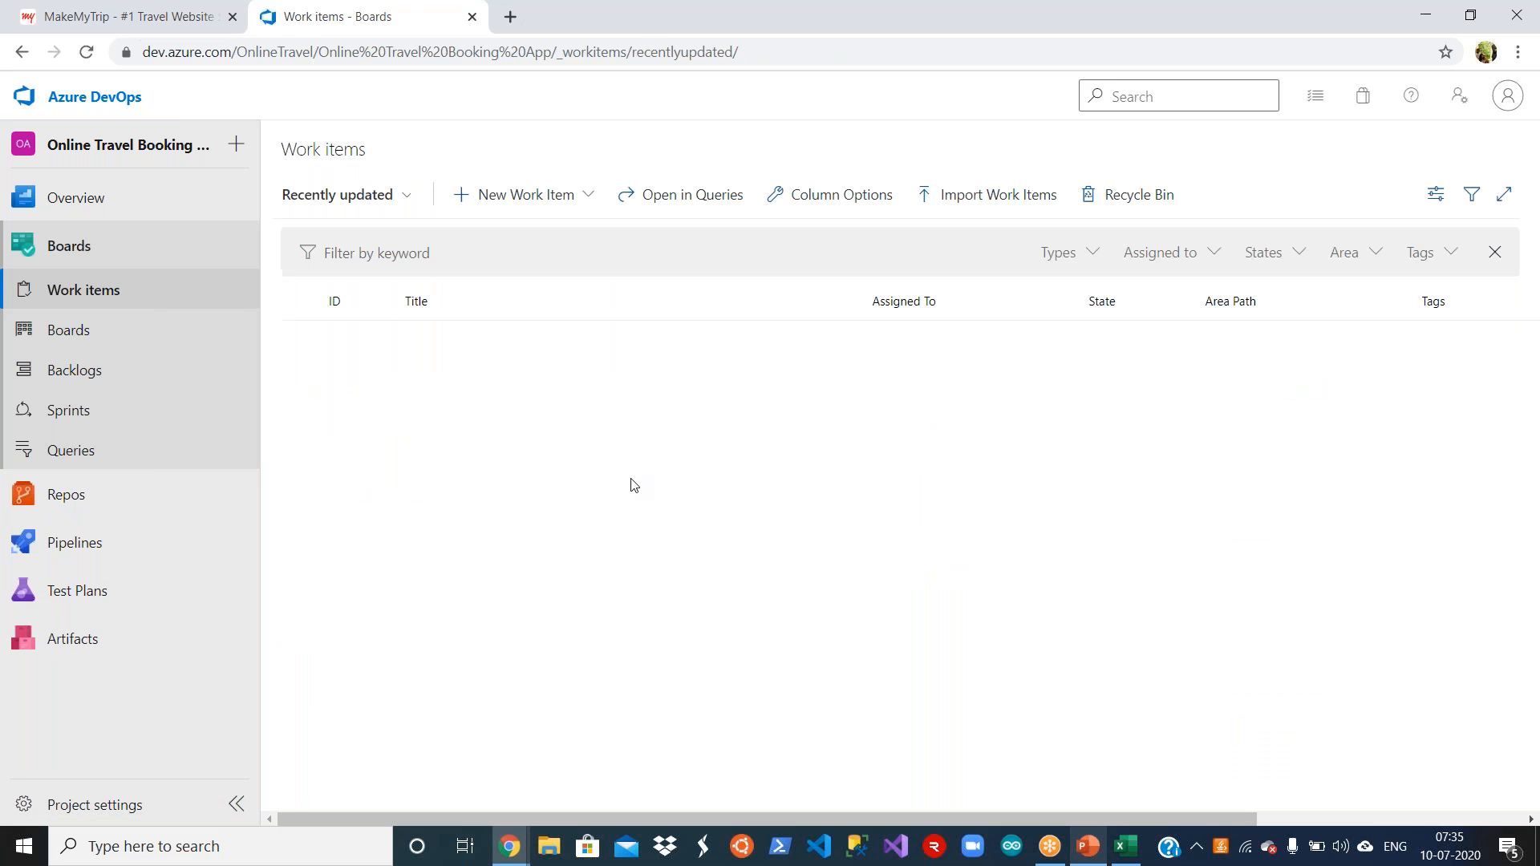
Step: Copy Book Flights from cell B8 in Excel, save it as a new Product Backlog Item's title in Azure DevOps and return to the list
key("alt+Tab")
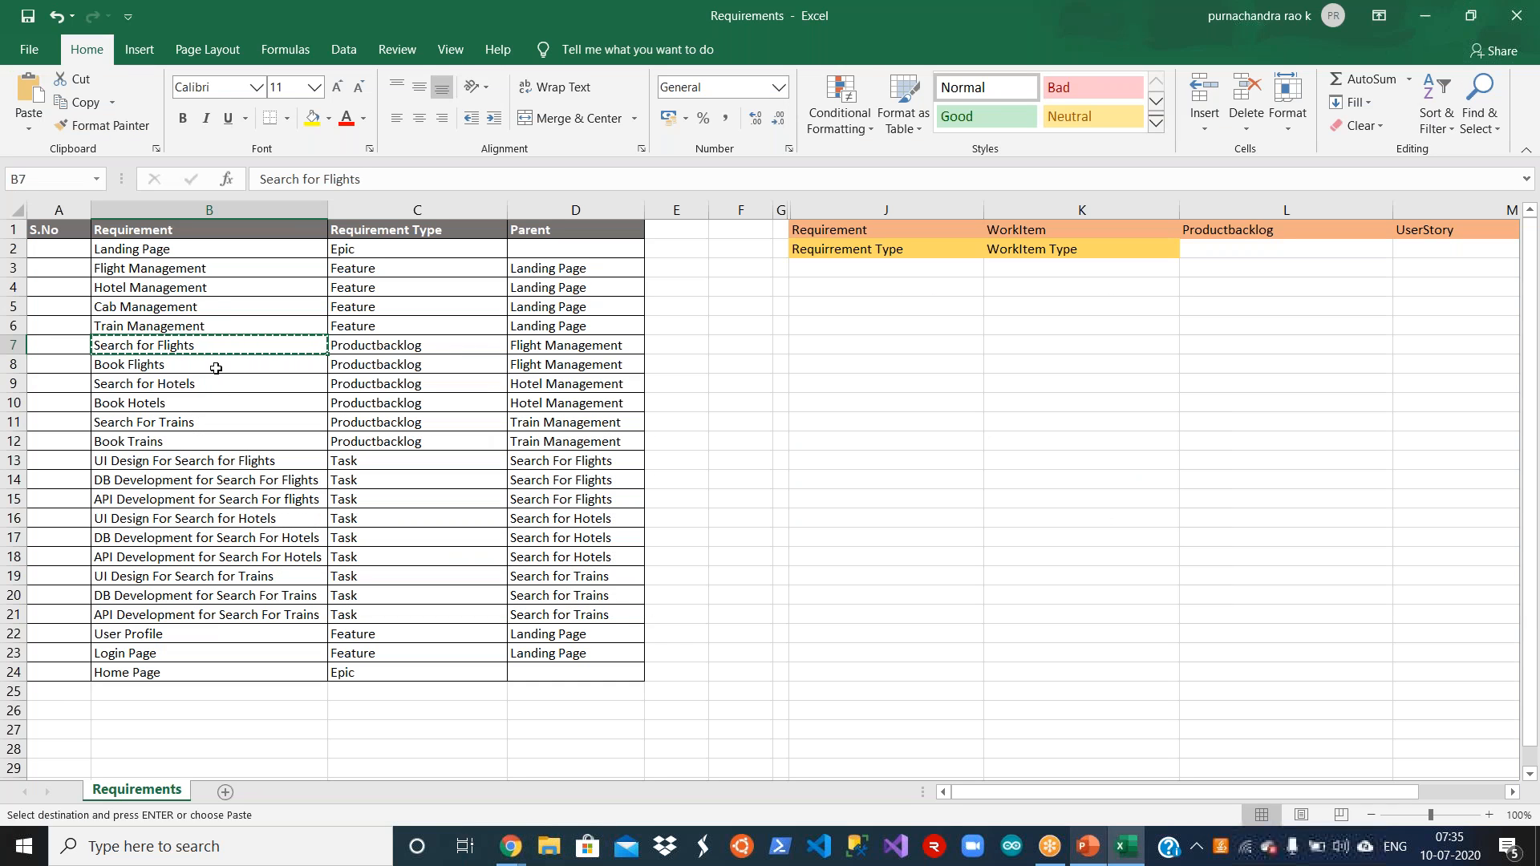
left_click(216, 368)
key("ctrl+c")
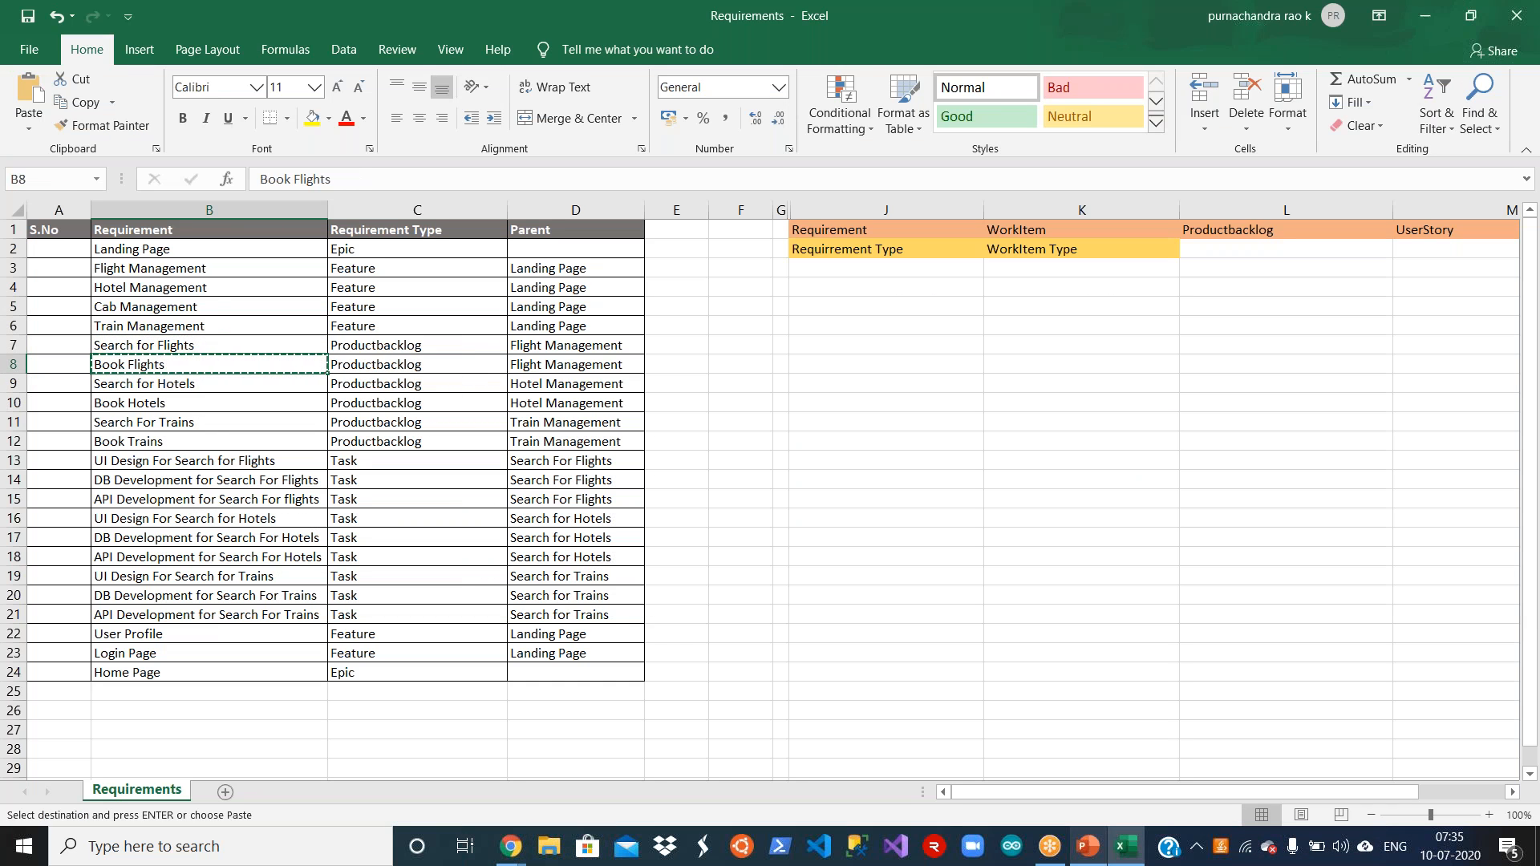
key("alt+Tab")
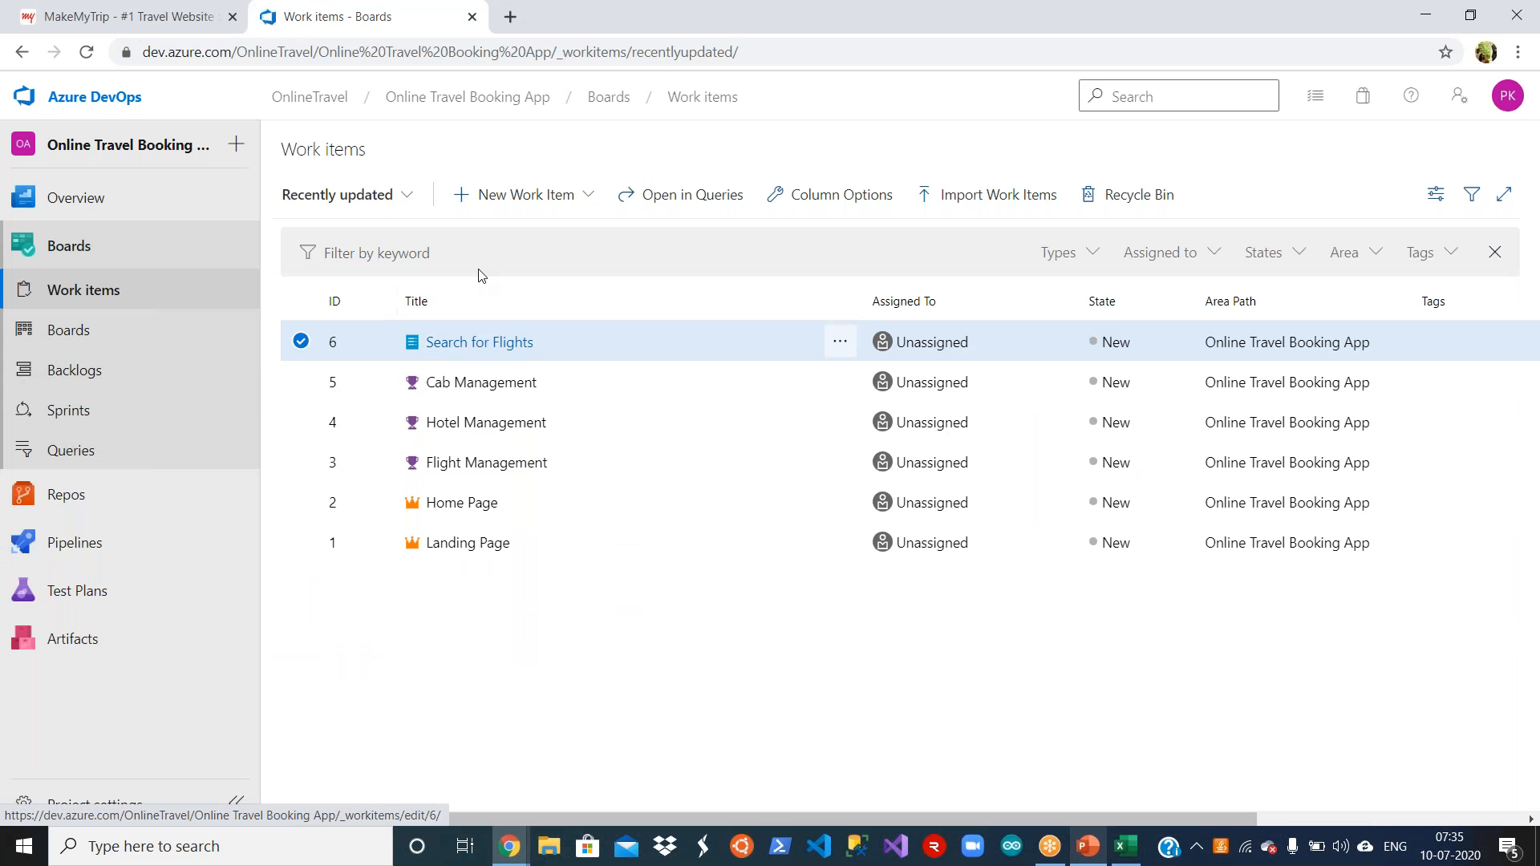
left_click(565, 200)
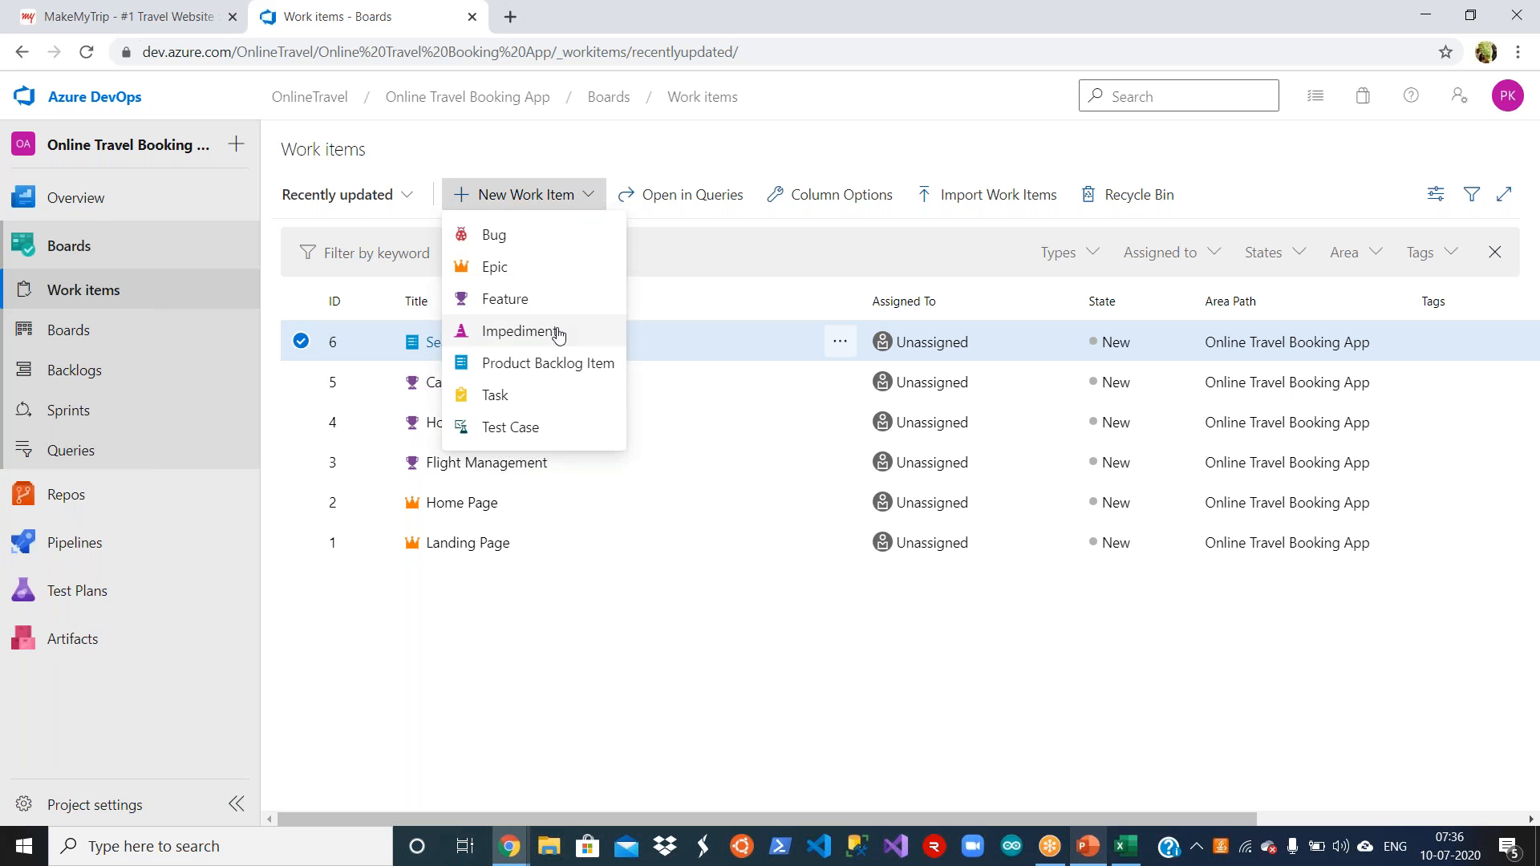
left_click(548, 363)
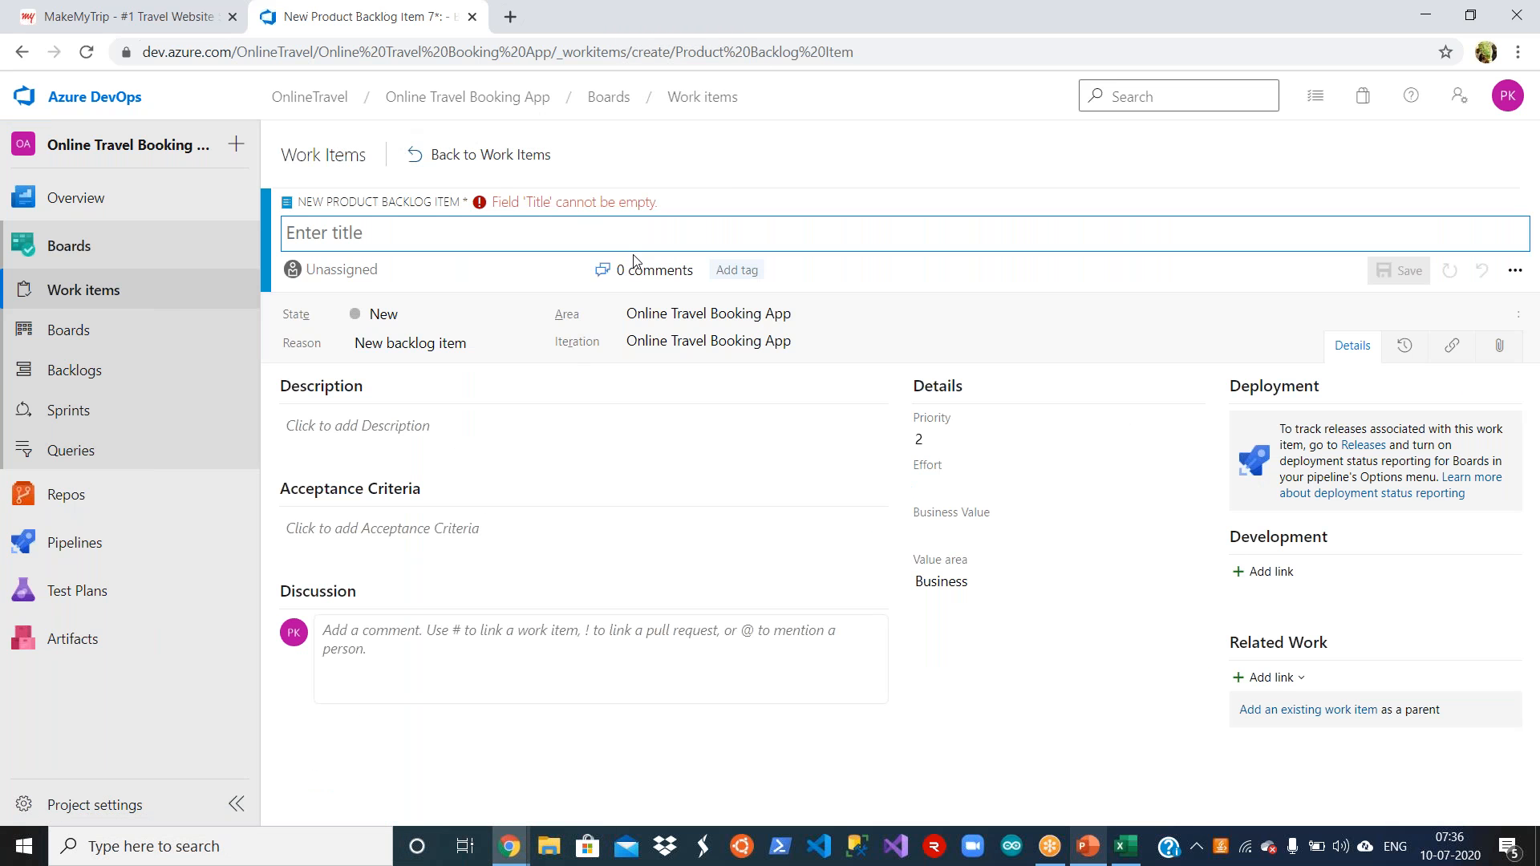
key("ctrl+v")
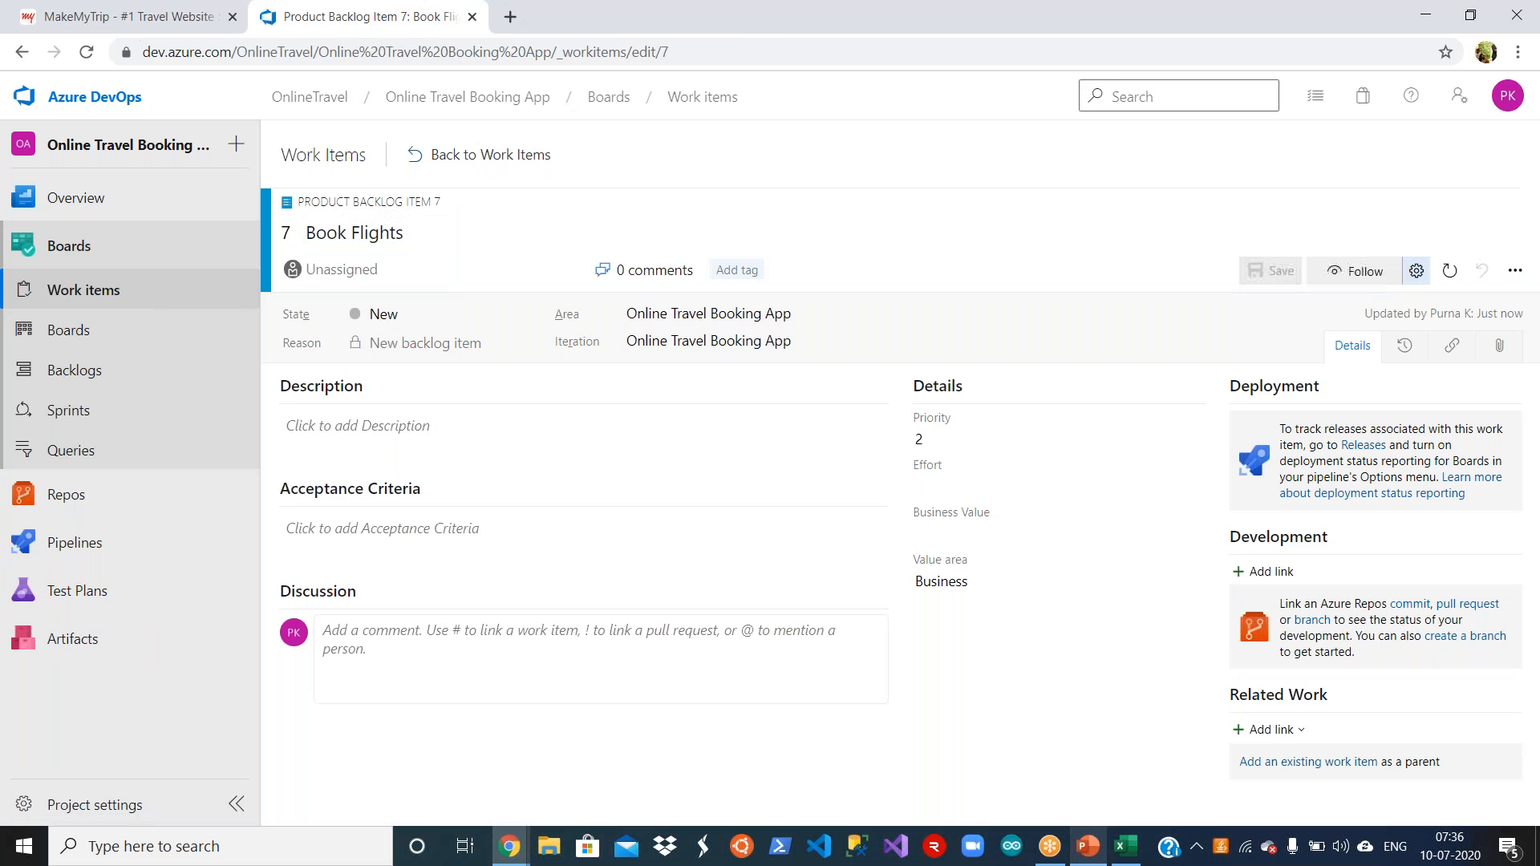
left_click(481, 155)
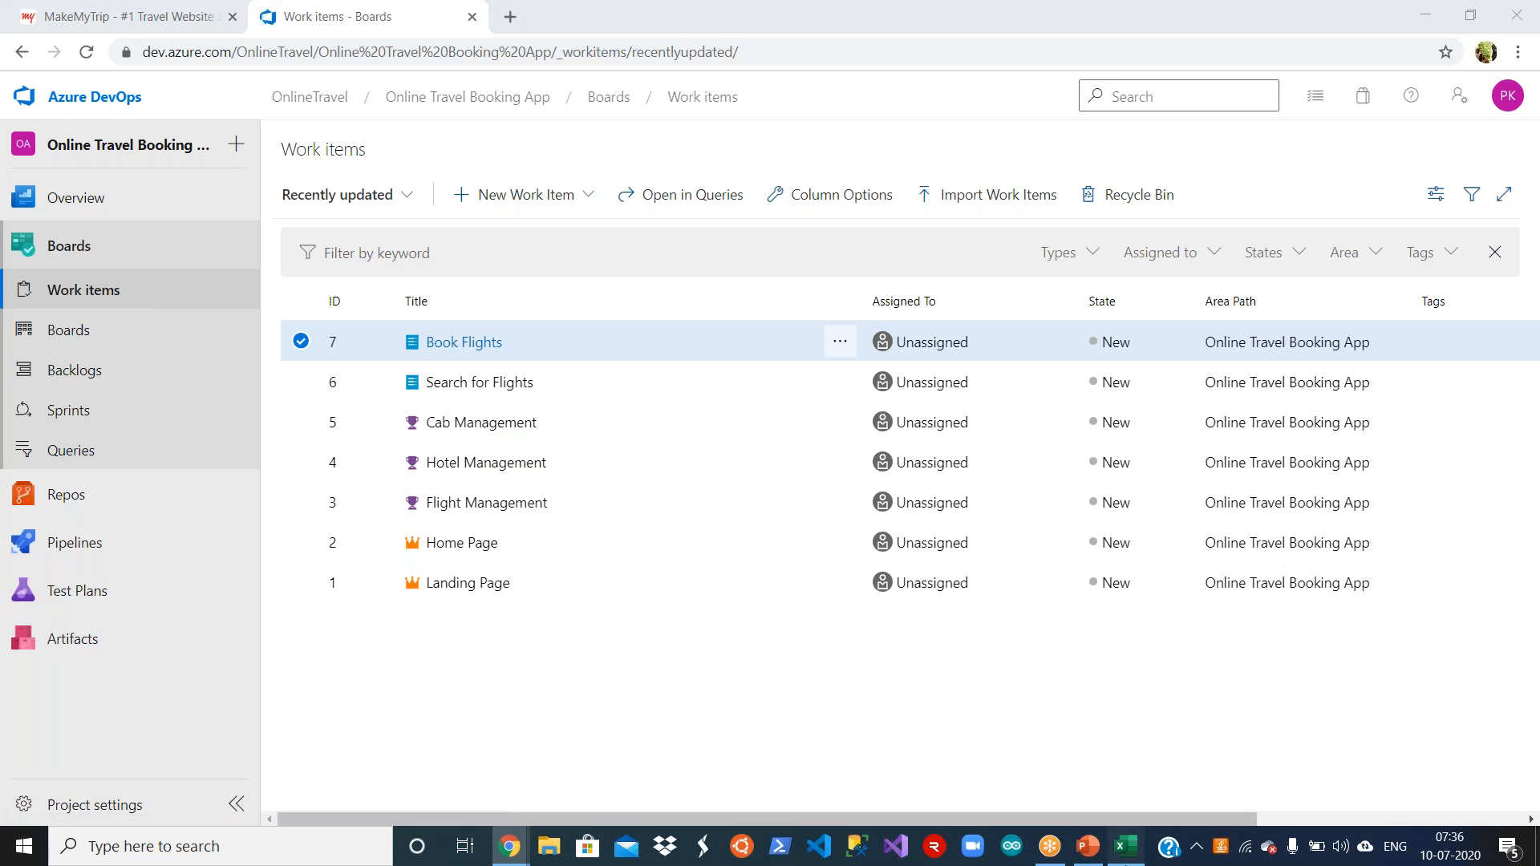
Step: Copy Search for Hotels from cell B9 in Excel and save it as the title of a new Product Backlog Item in Azure DevOps
left_click(1125, 848)
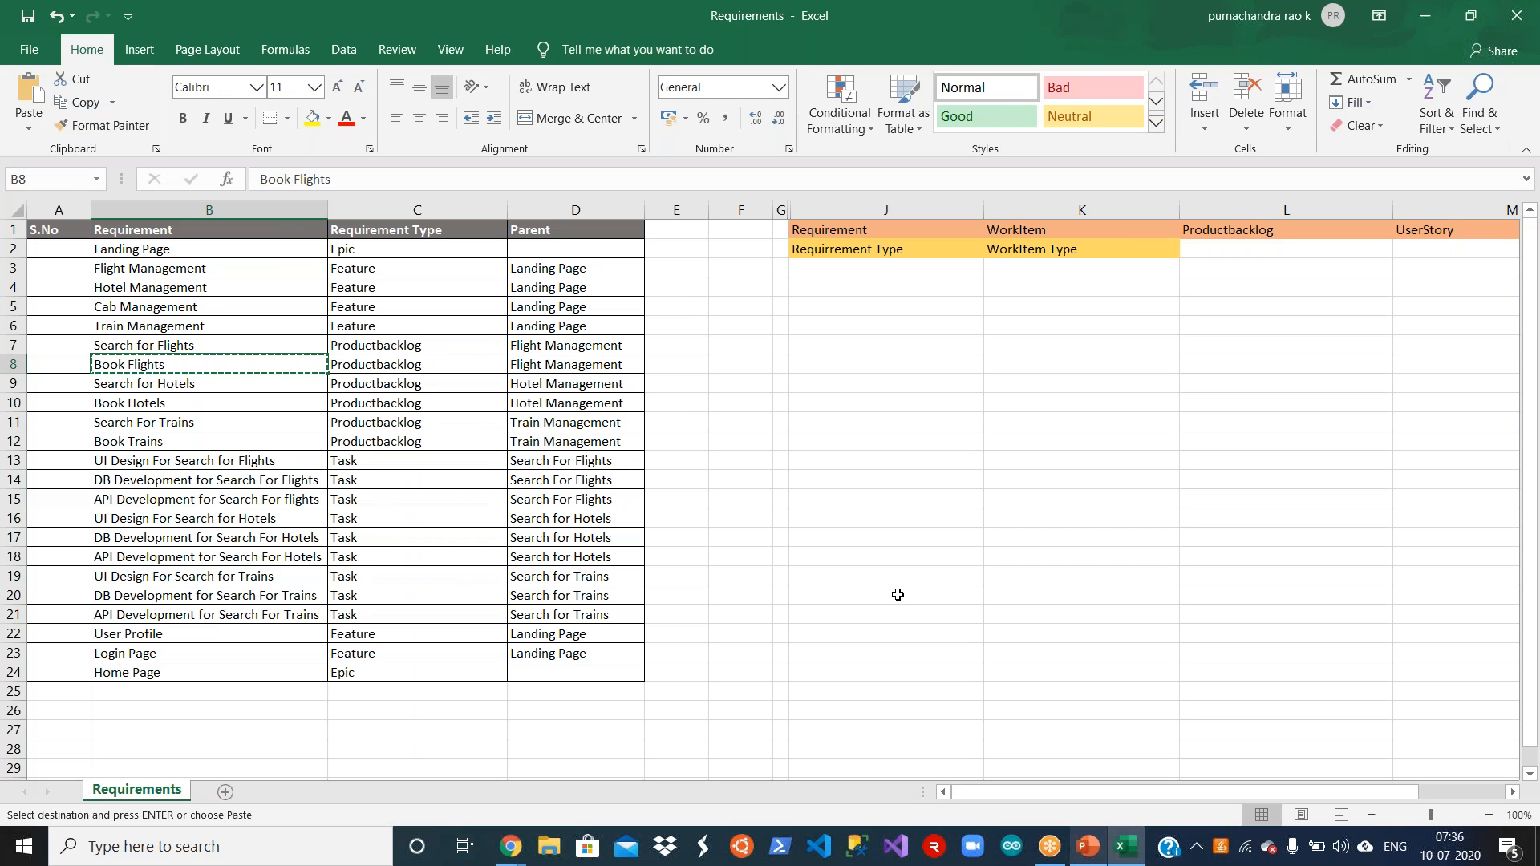
left_click(241, 385)
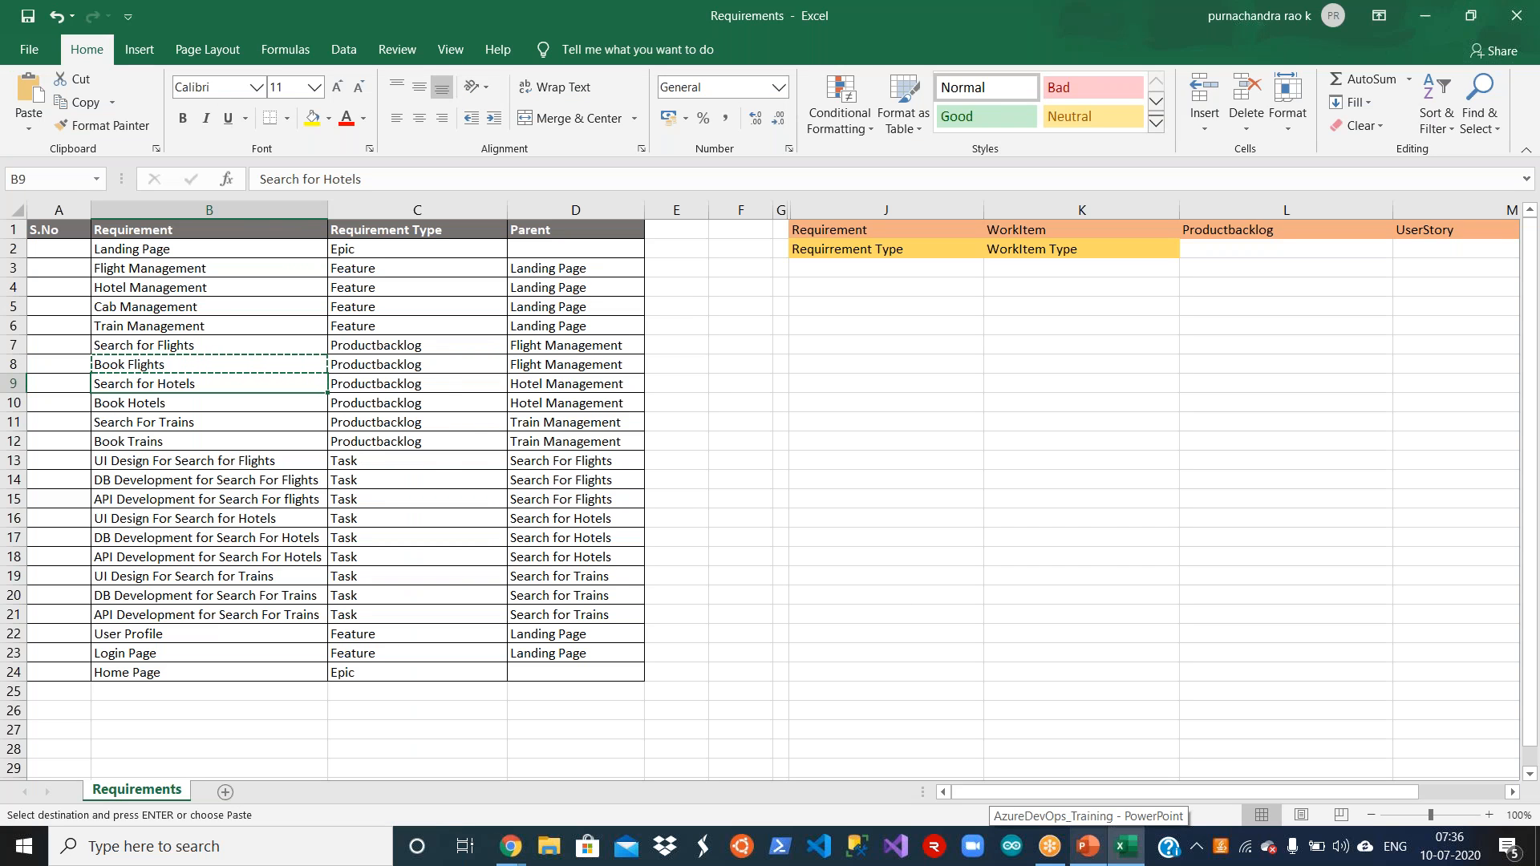
key("ctrl+c")
key("alt+Tab")
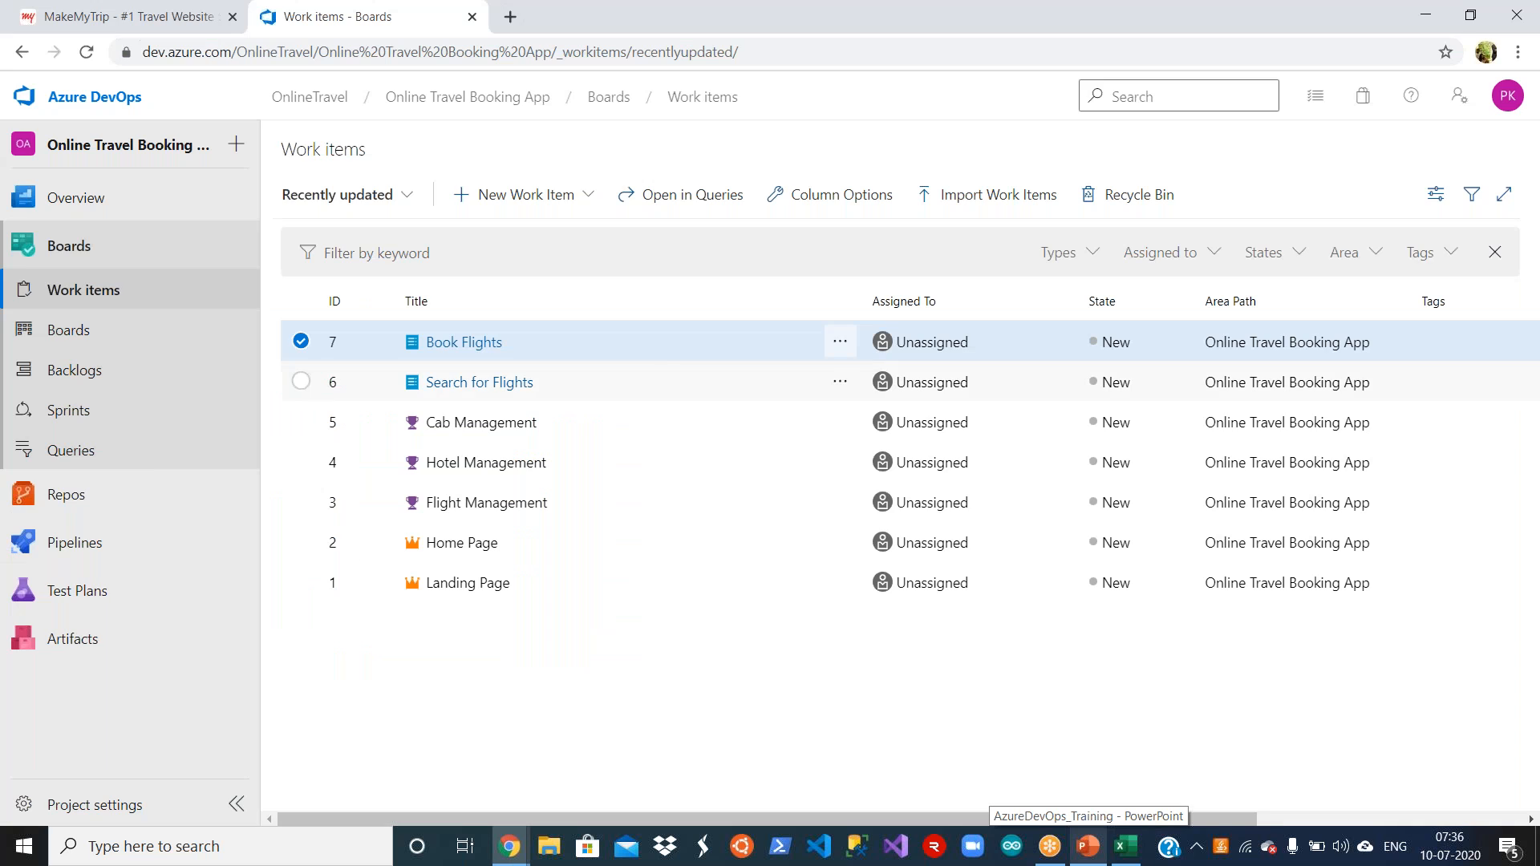
left_click(586, 202)
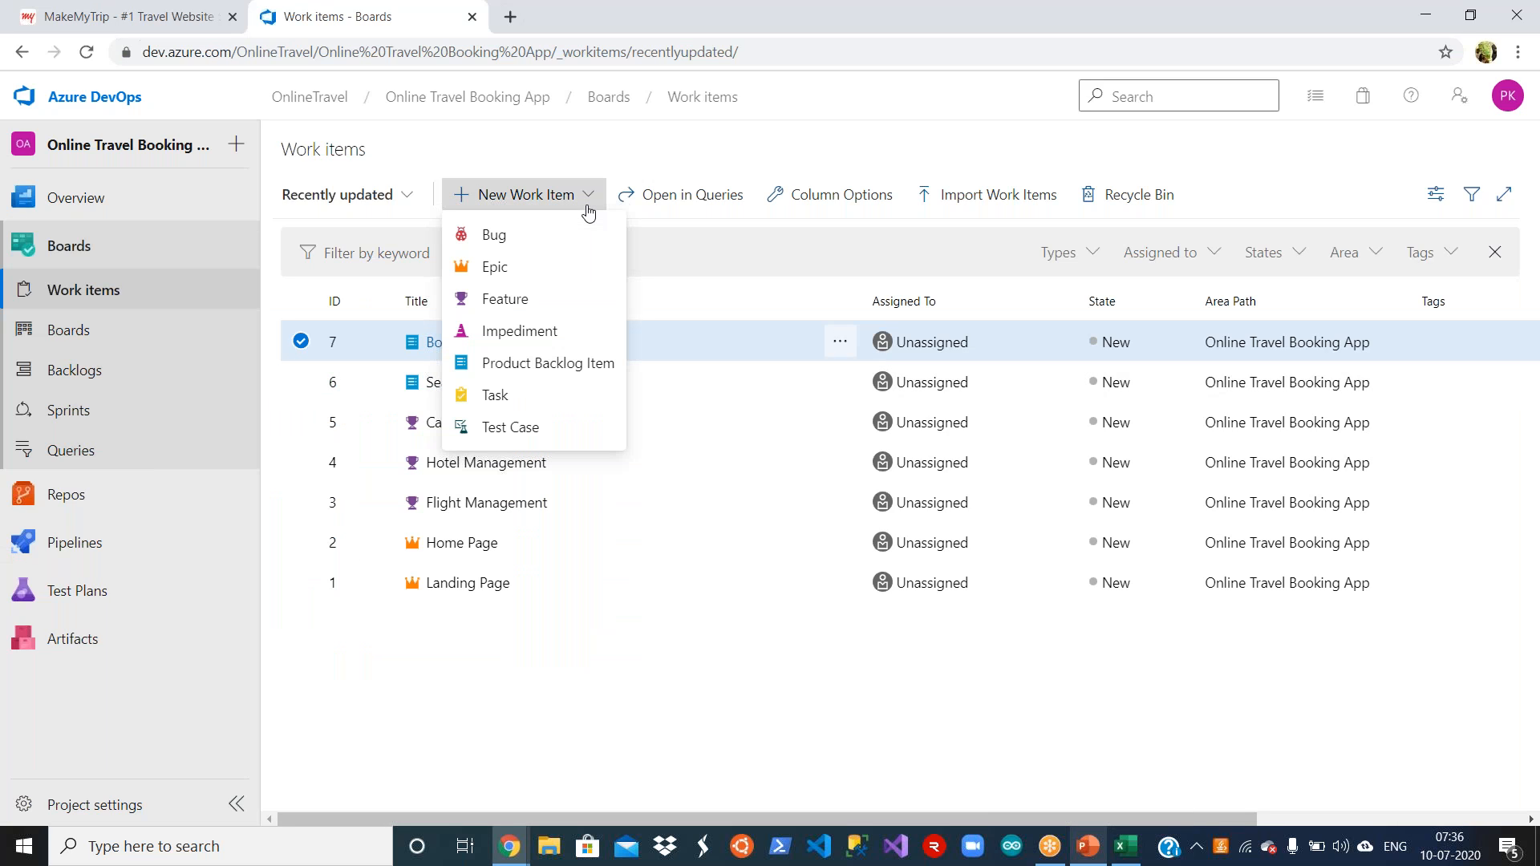
left_click(564, 363)
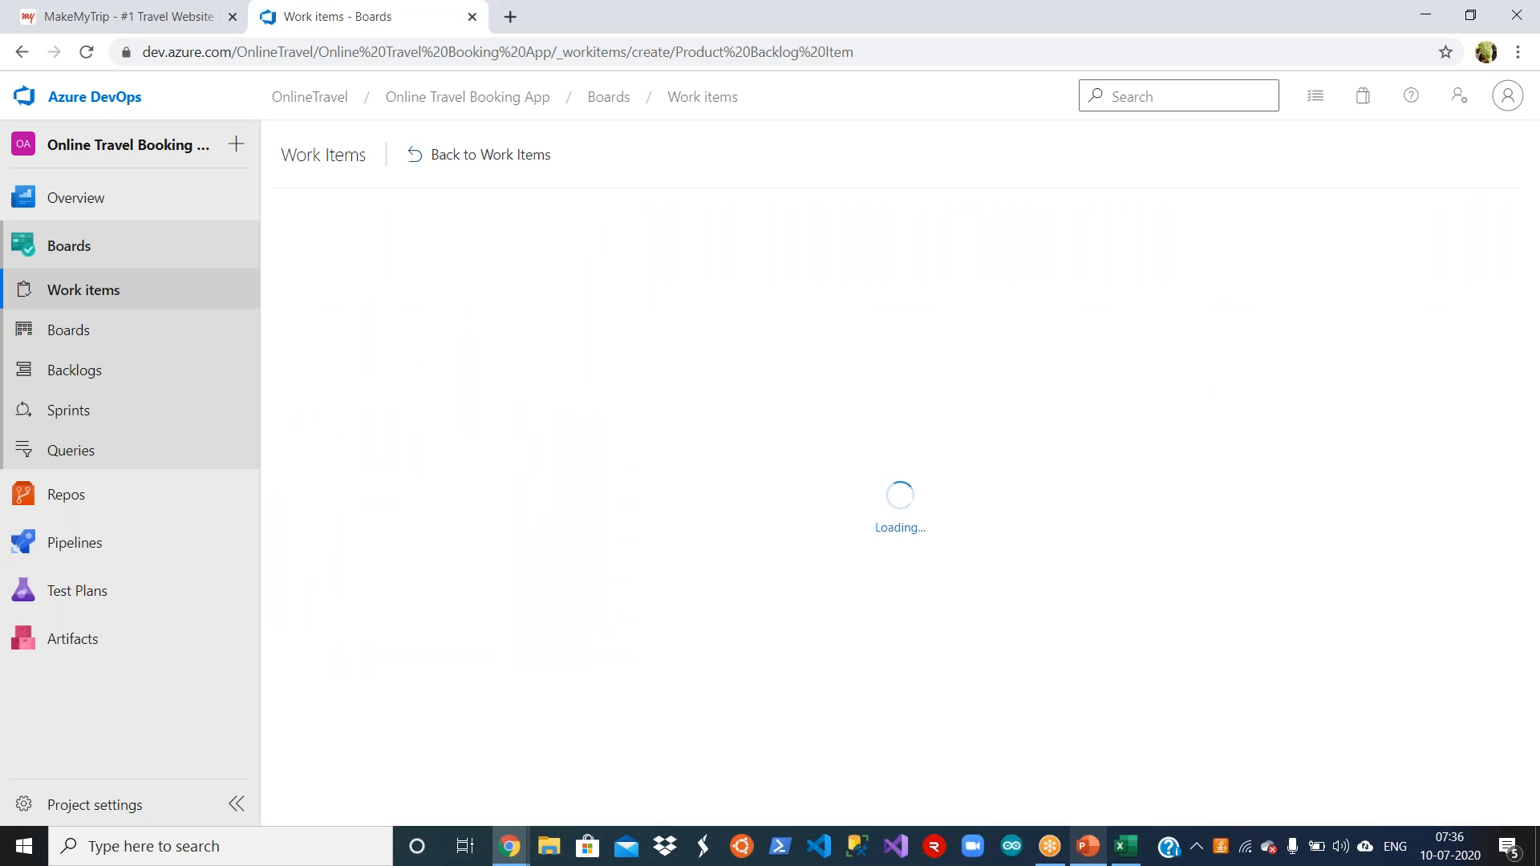
key("ctrl+v")
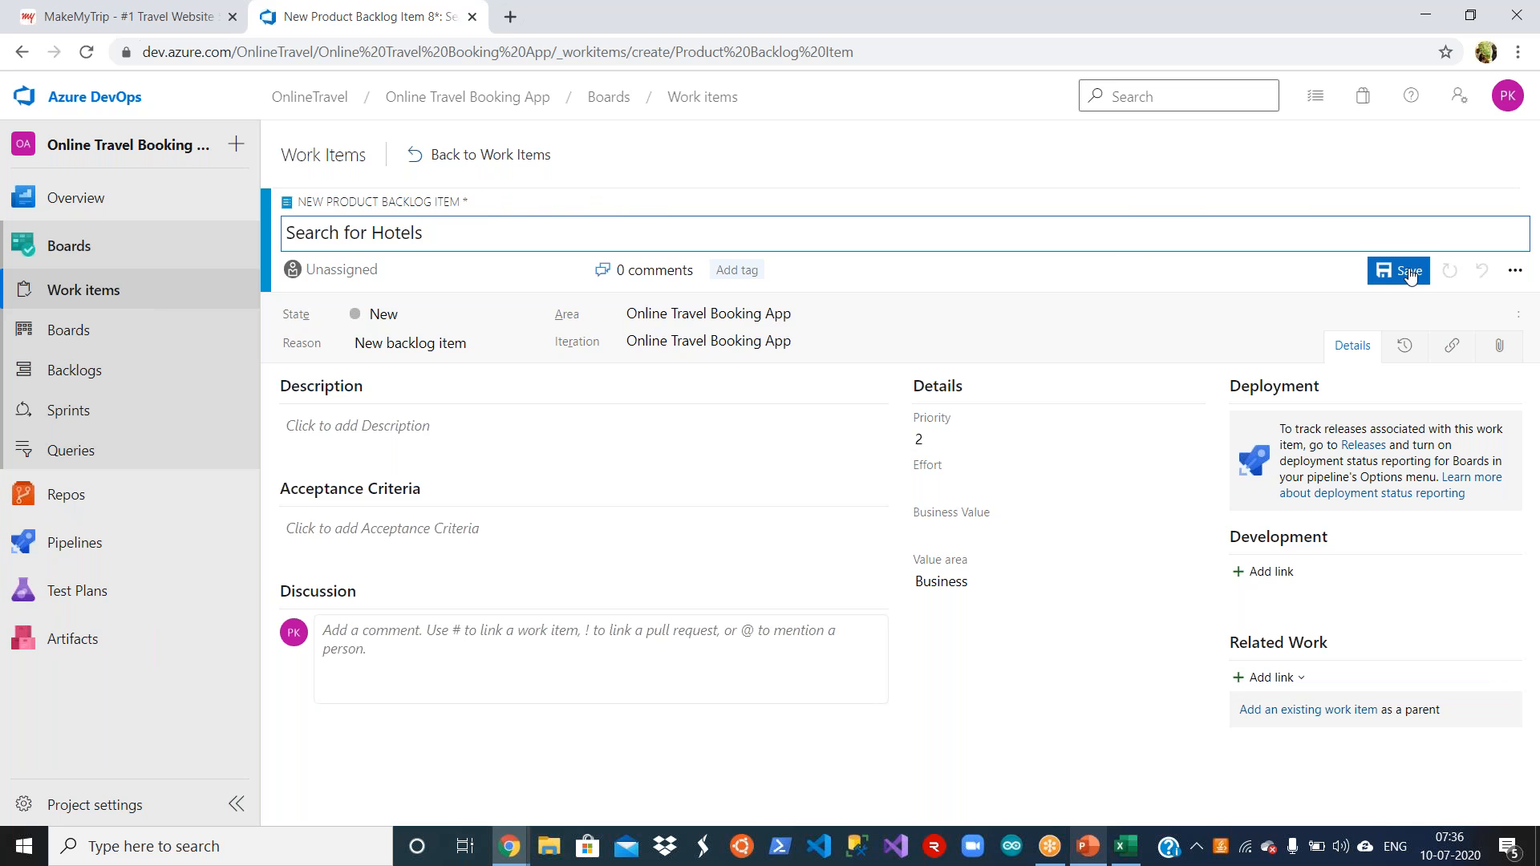
left_click(1399, 271)
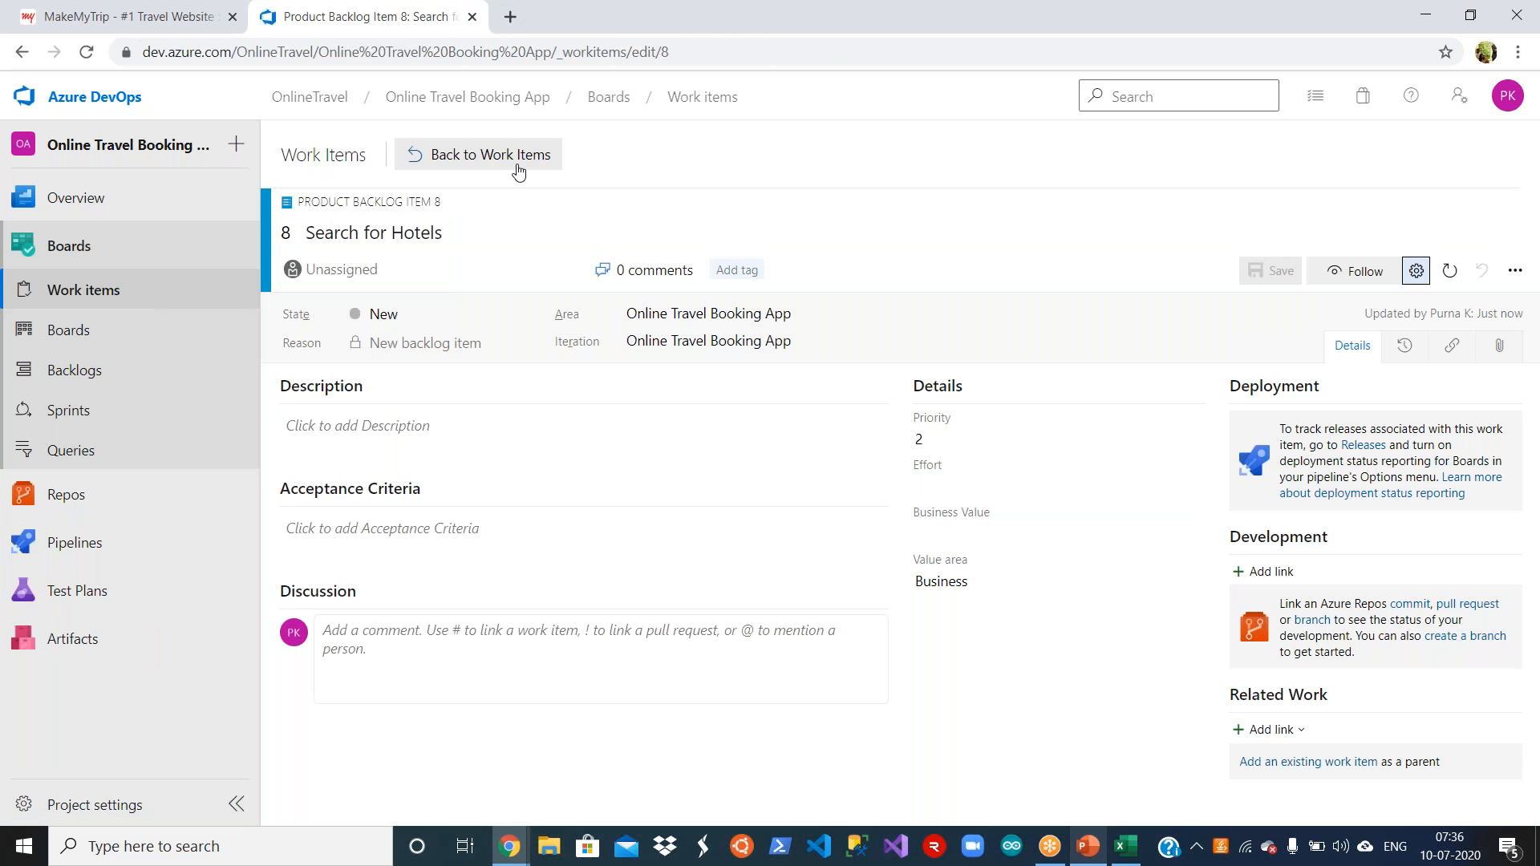
Step: Copy Book Hotels from cell B10 in Excel, save it as a new Product Backlog Item's title in Azure DevOps and return to the list
left_click(517, 166)
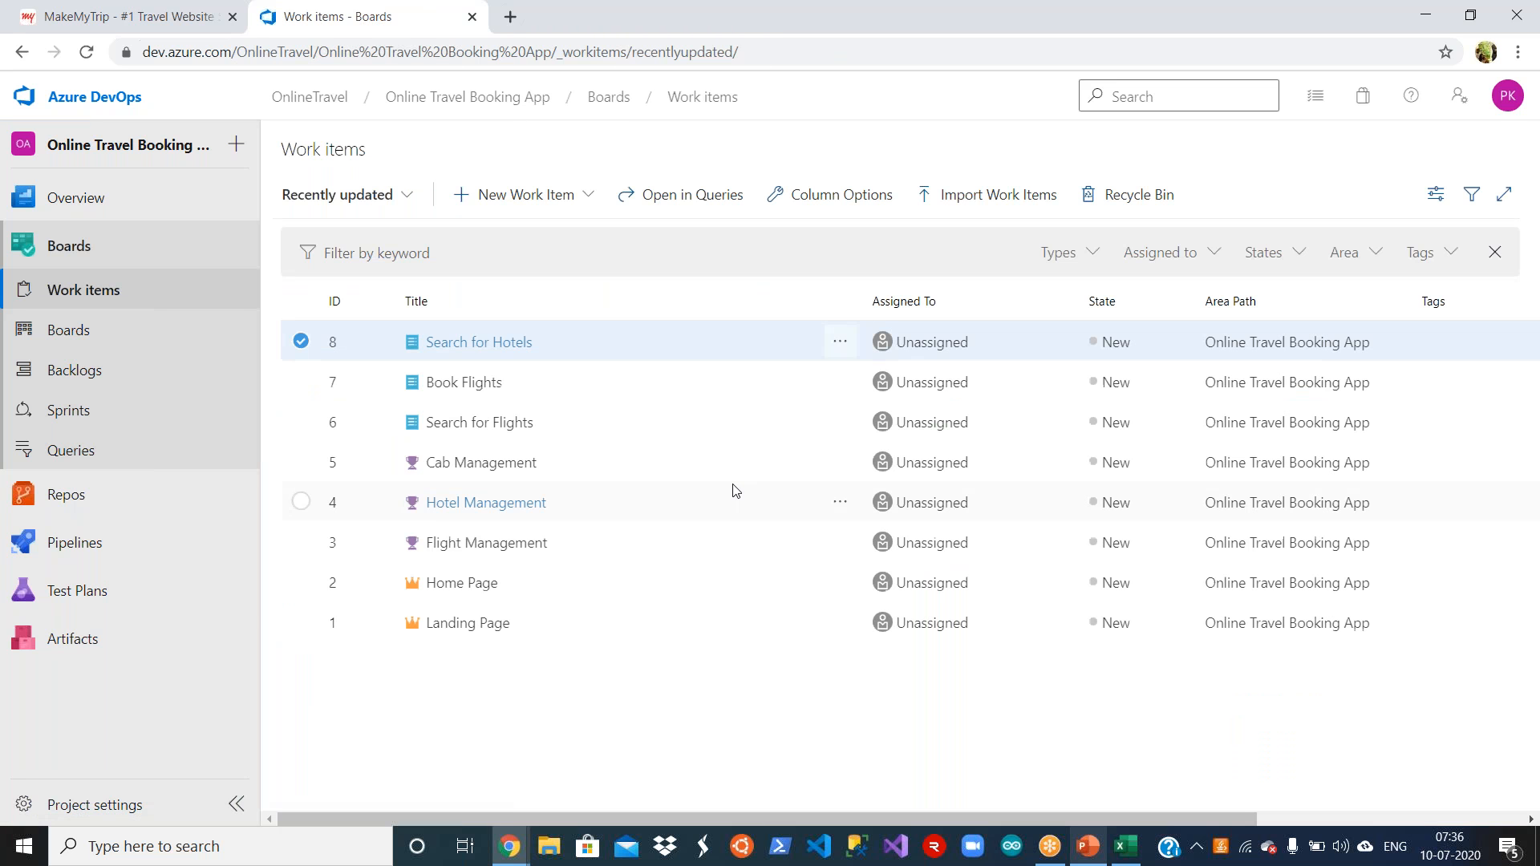
key("alt+Tab")
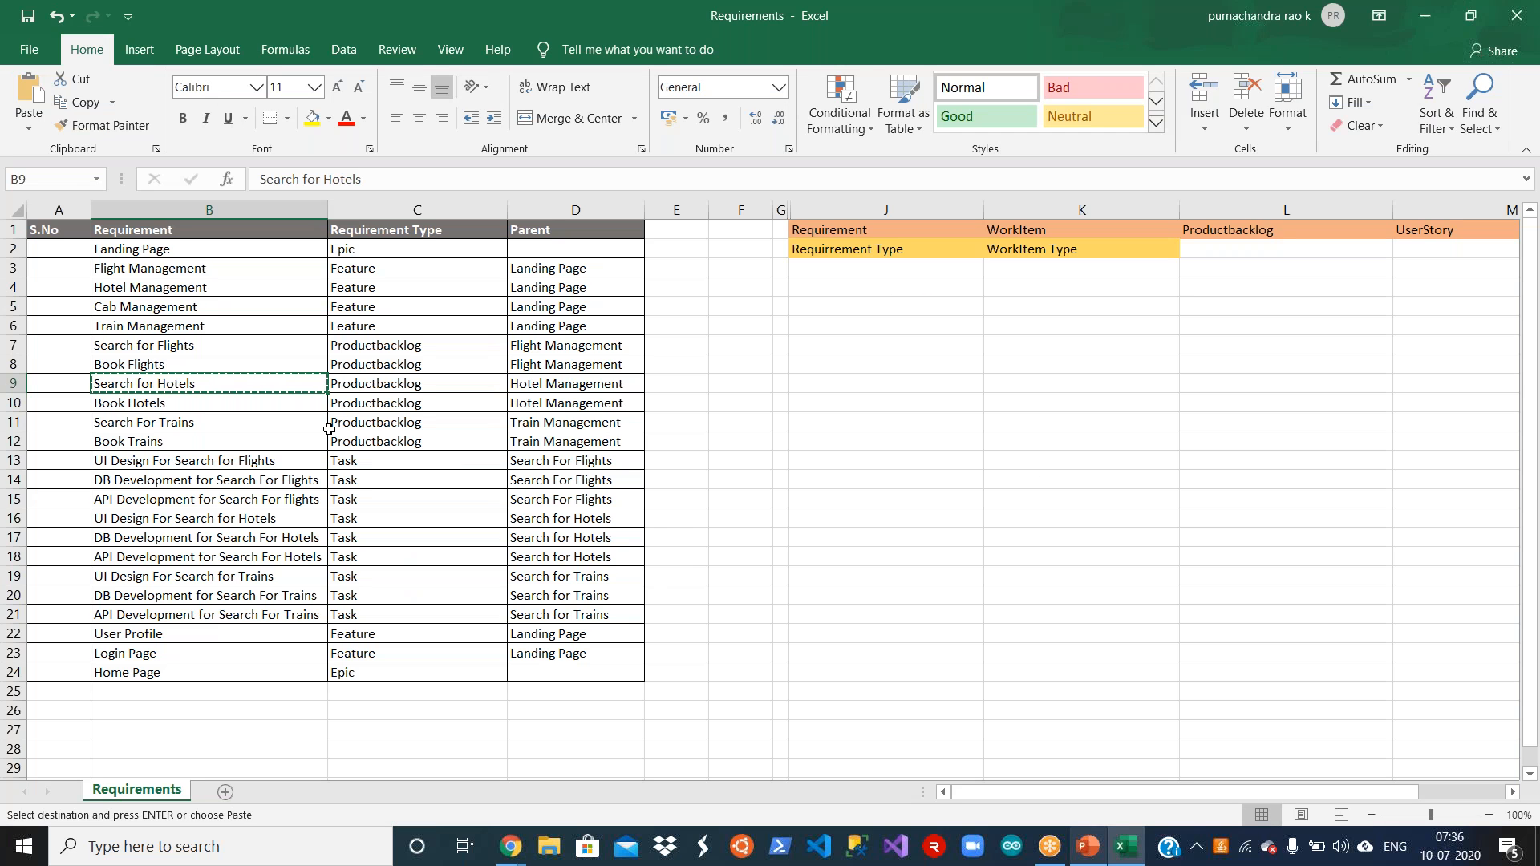
left_click(232, 402)
key("ctrl+c")
key("alt+Tab")
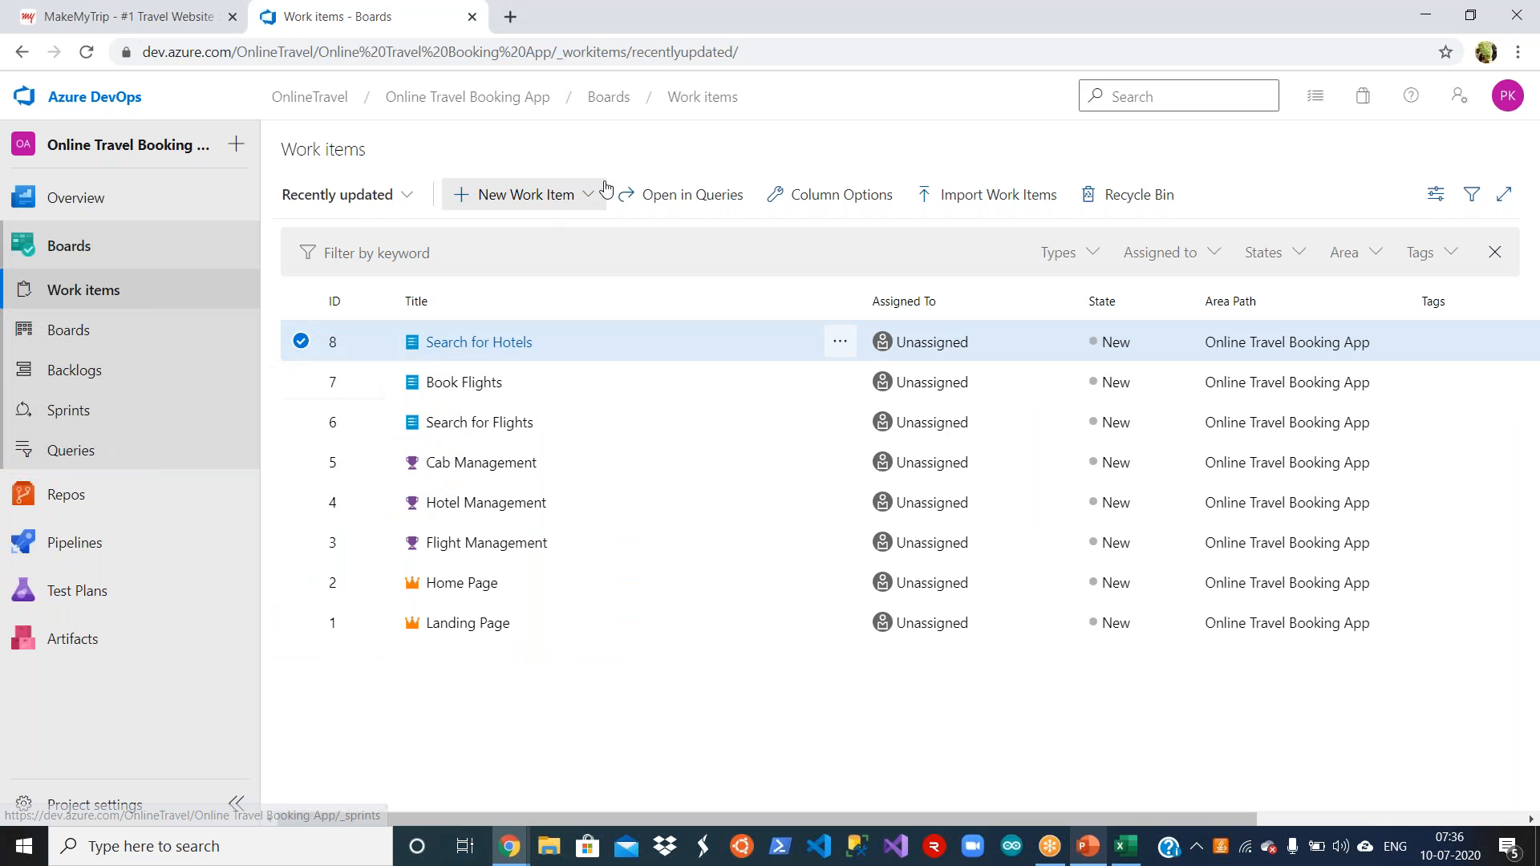
left_click(581, 212)
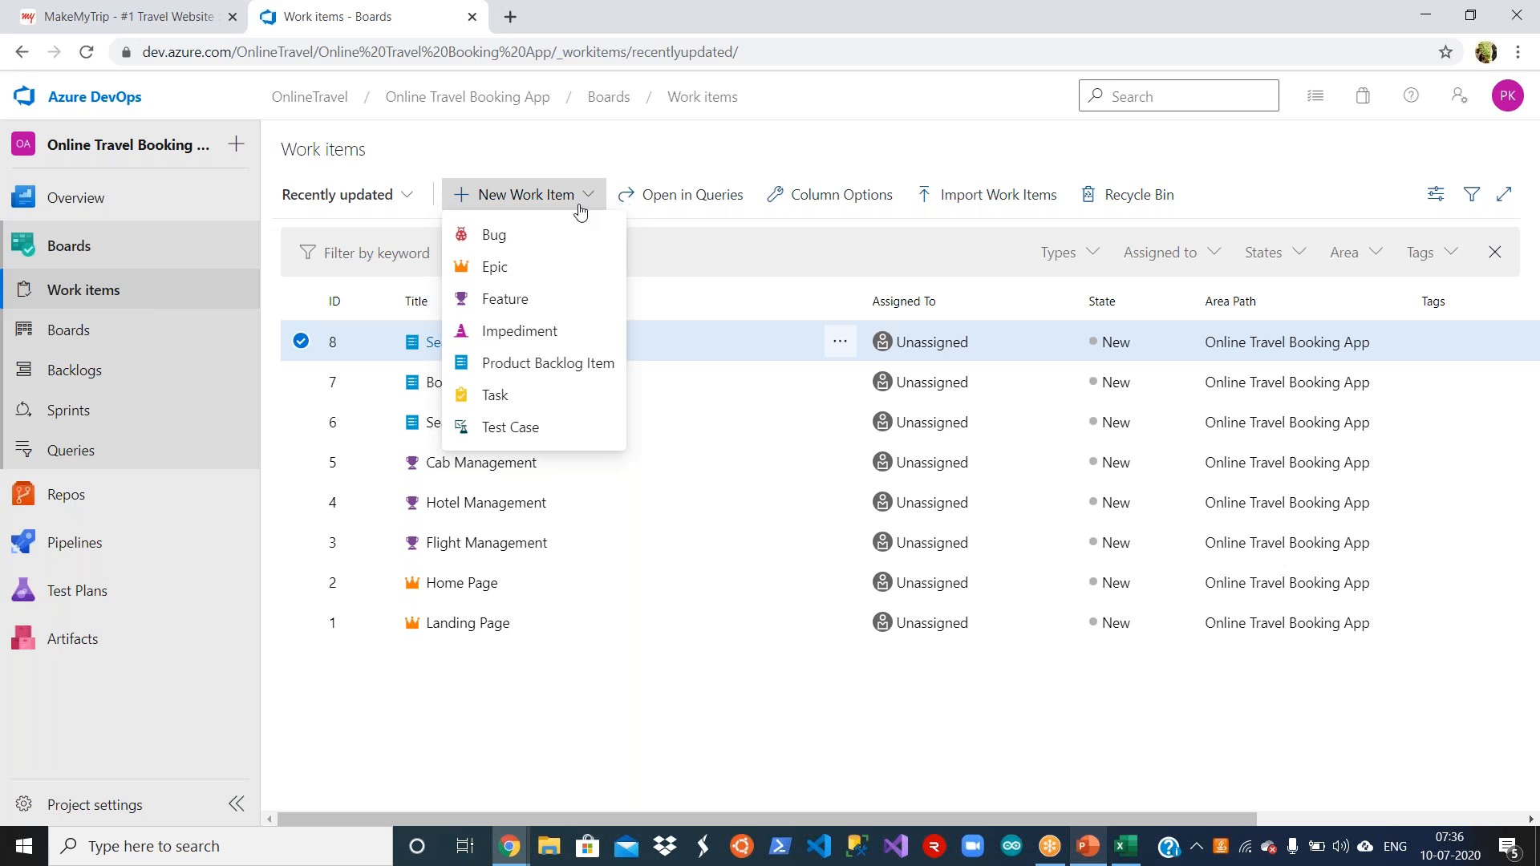
left_click(569, 365)
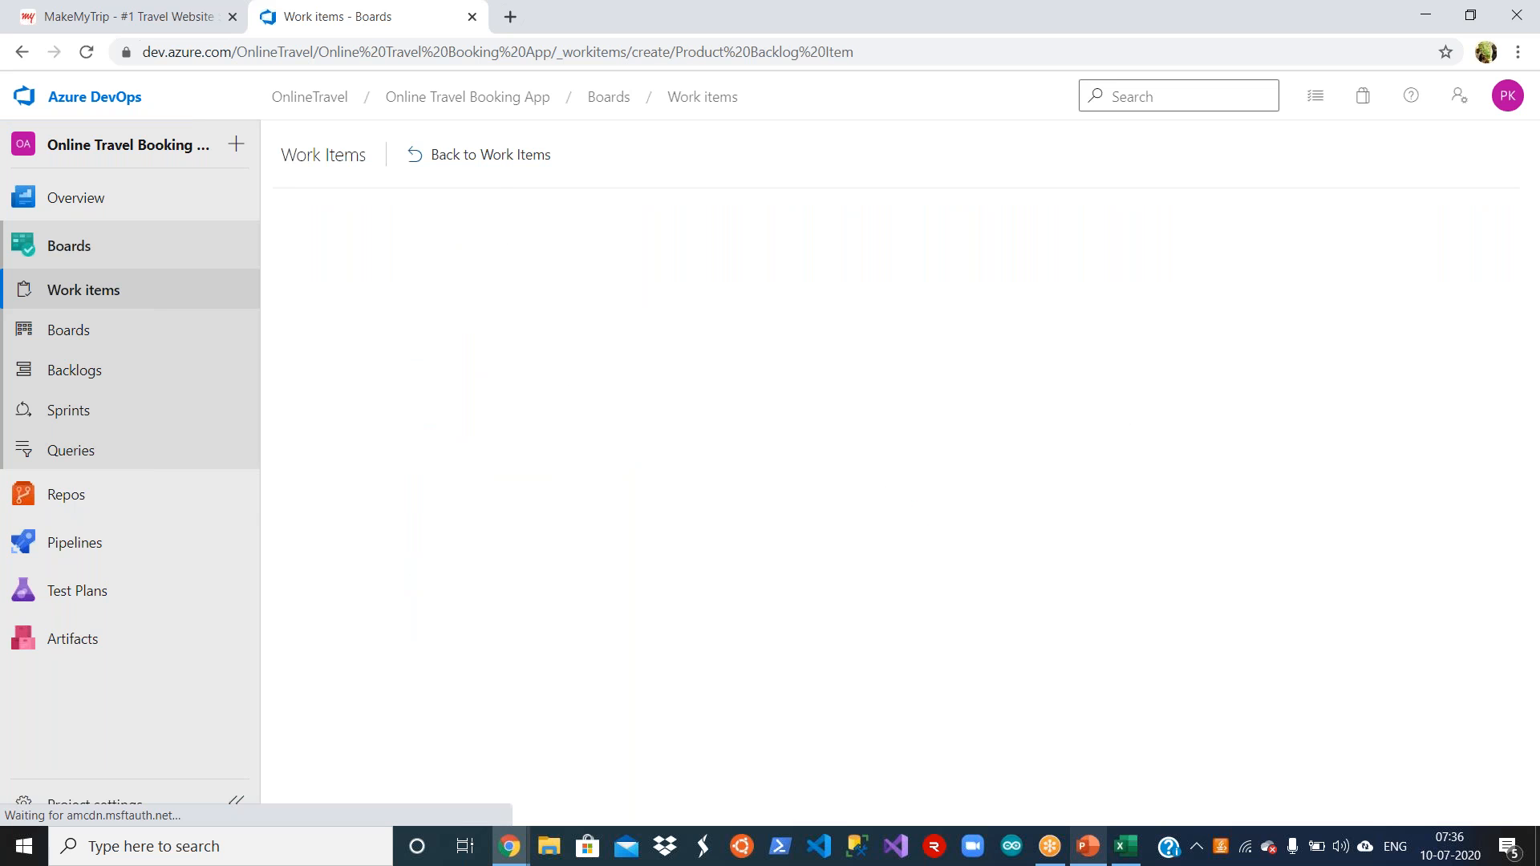
type("Book Hotels")
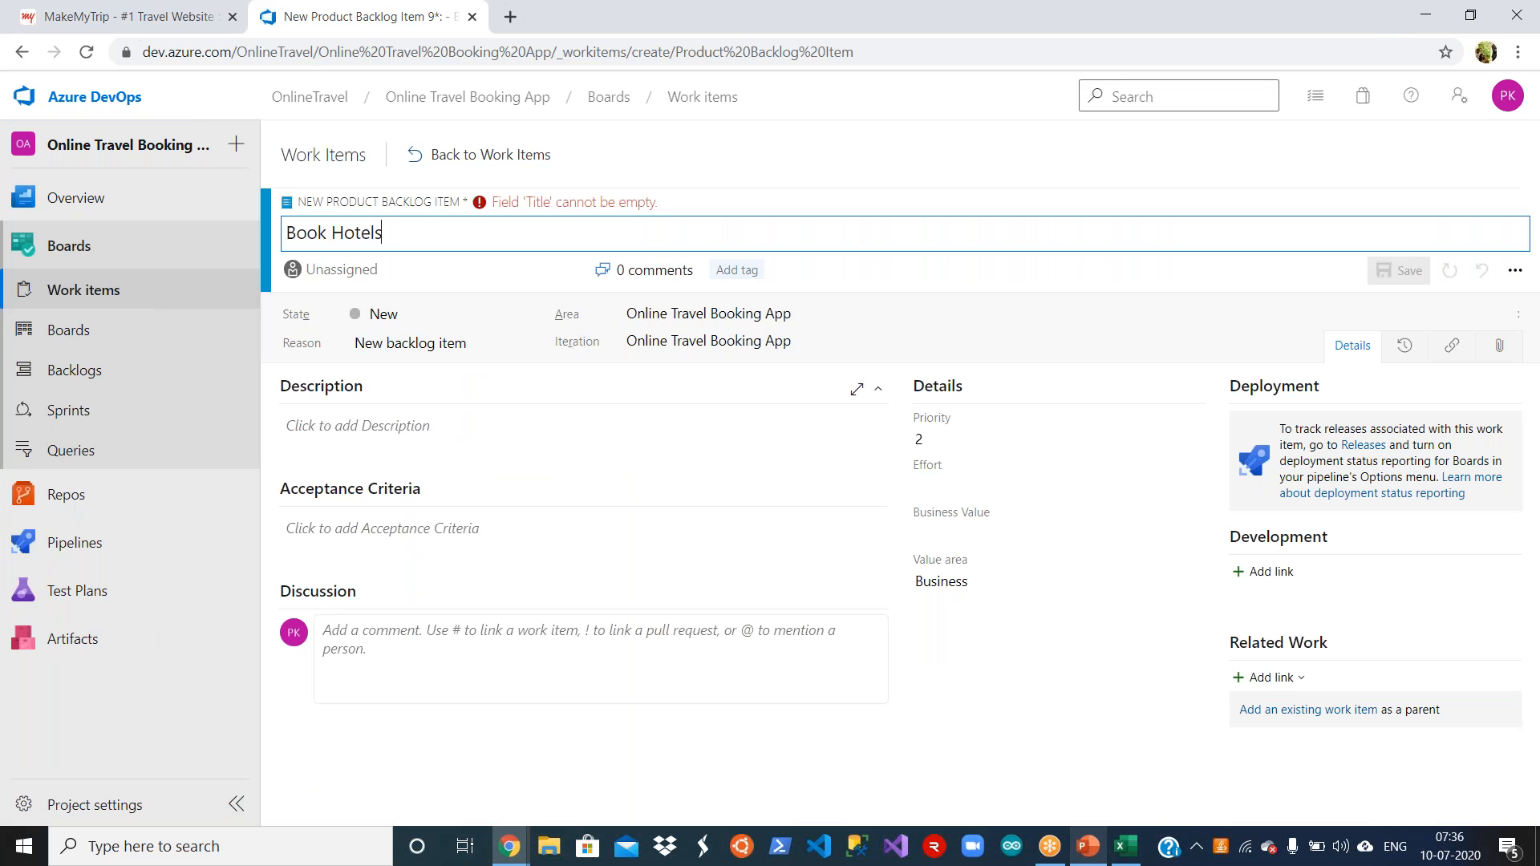
left_click(1399, 271)
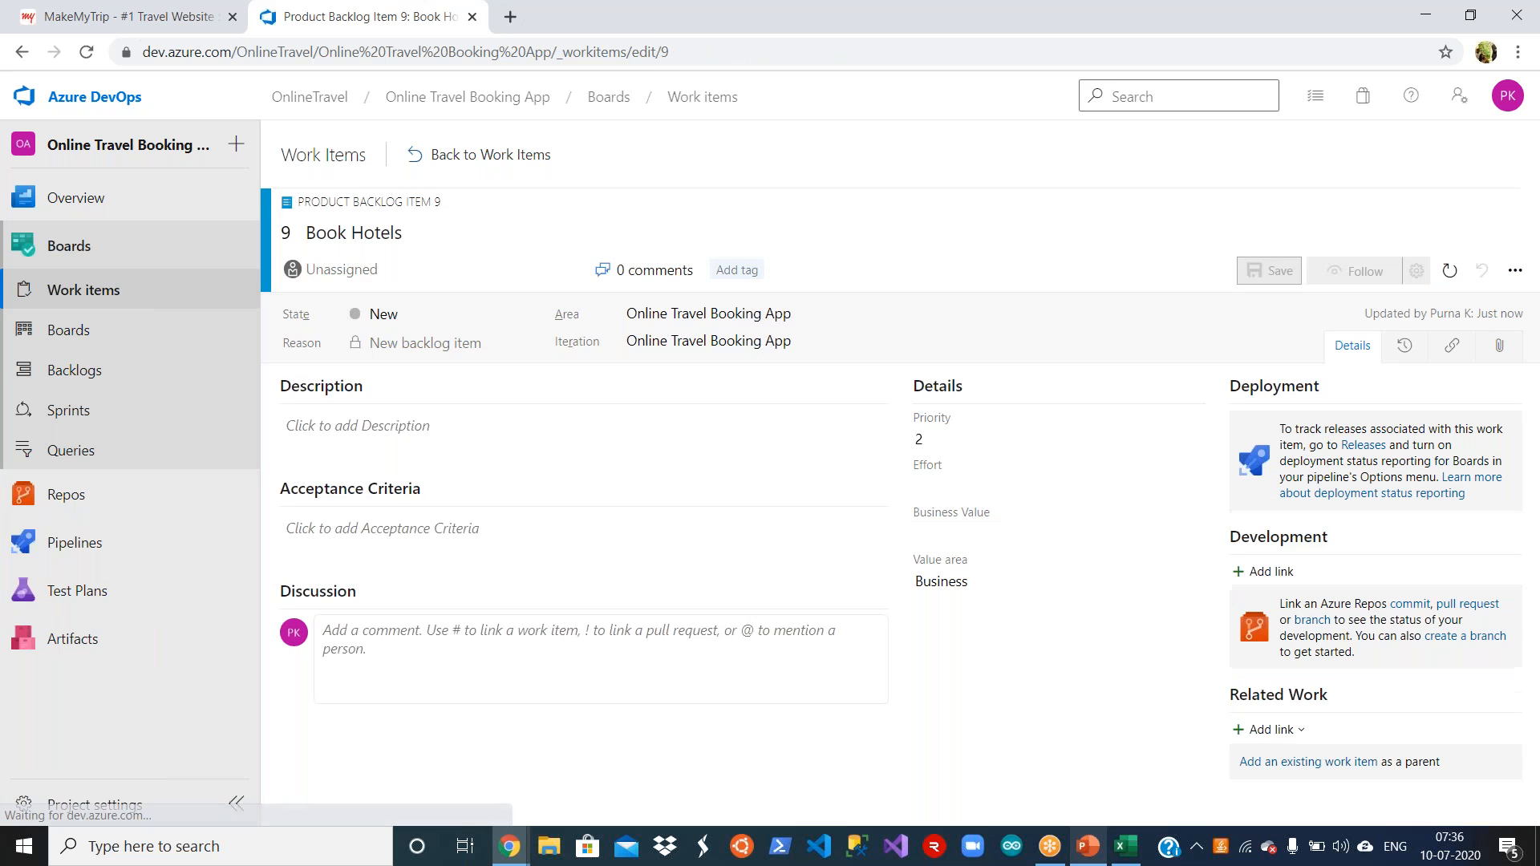
left_click(510, 158)
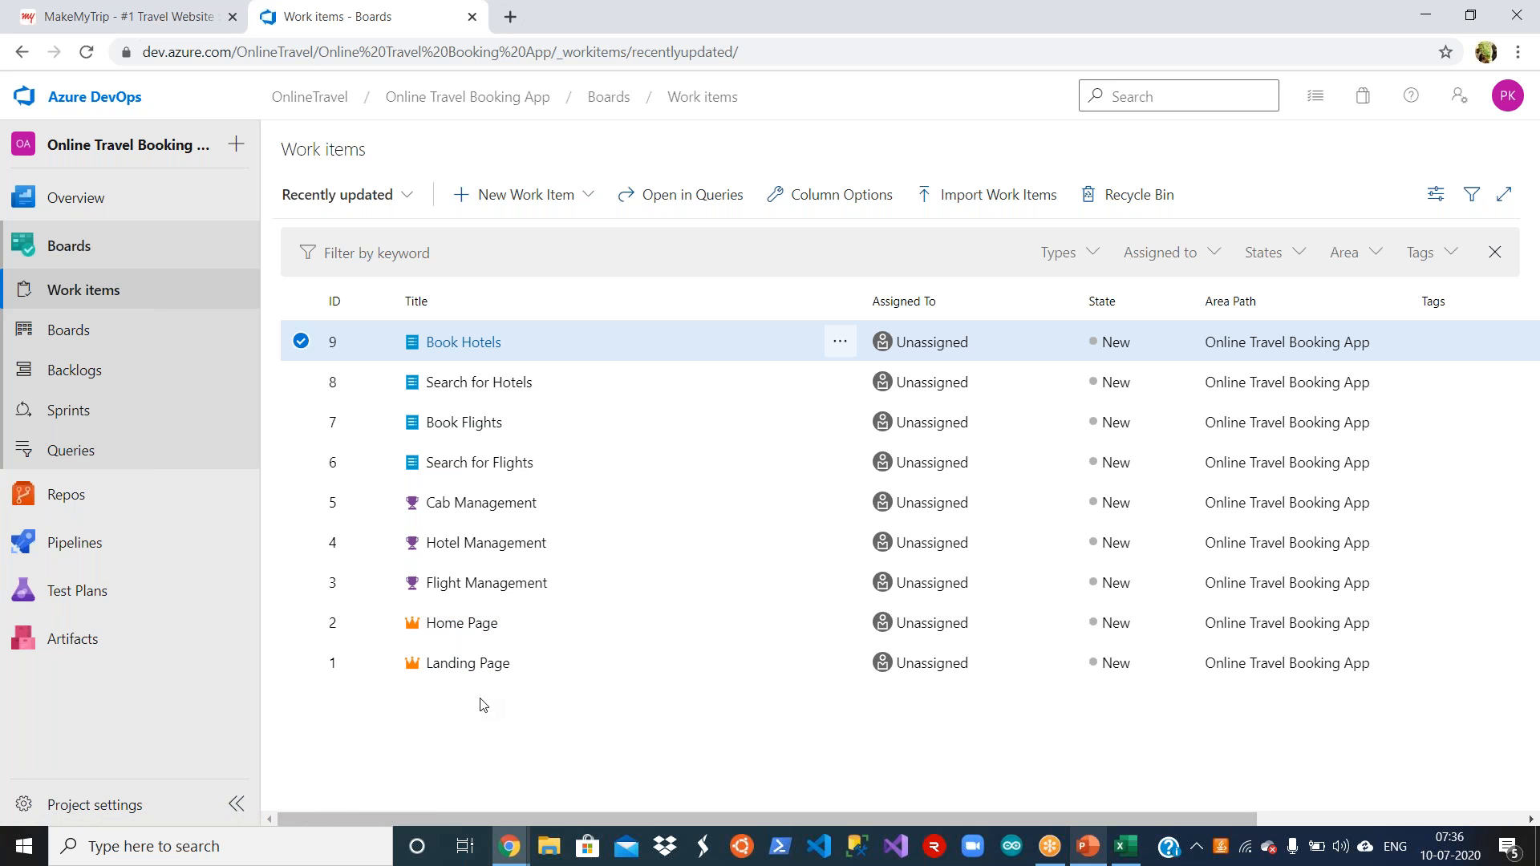
Step: Cancel the pending cell copy in the Requirements workbook in Excel and switch back to the Azure DevOps work items list
key("alt+Tab")
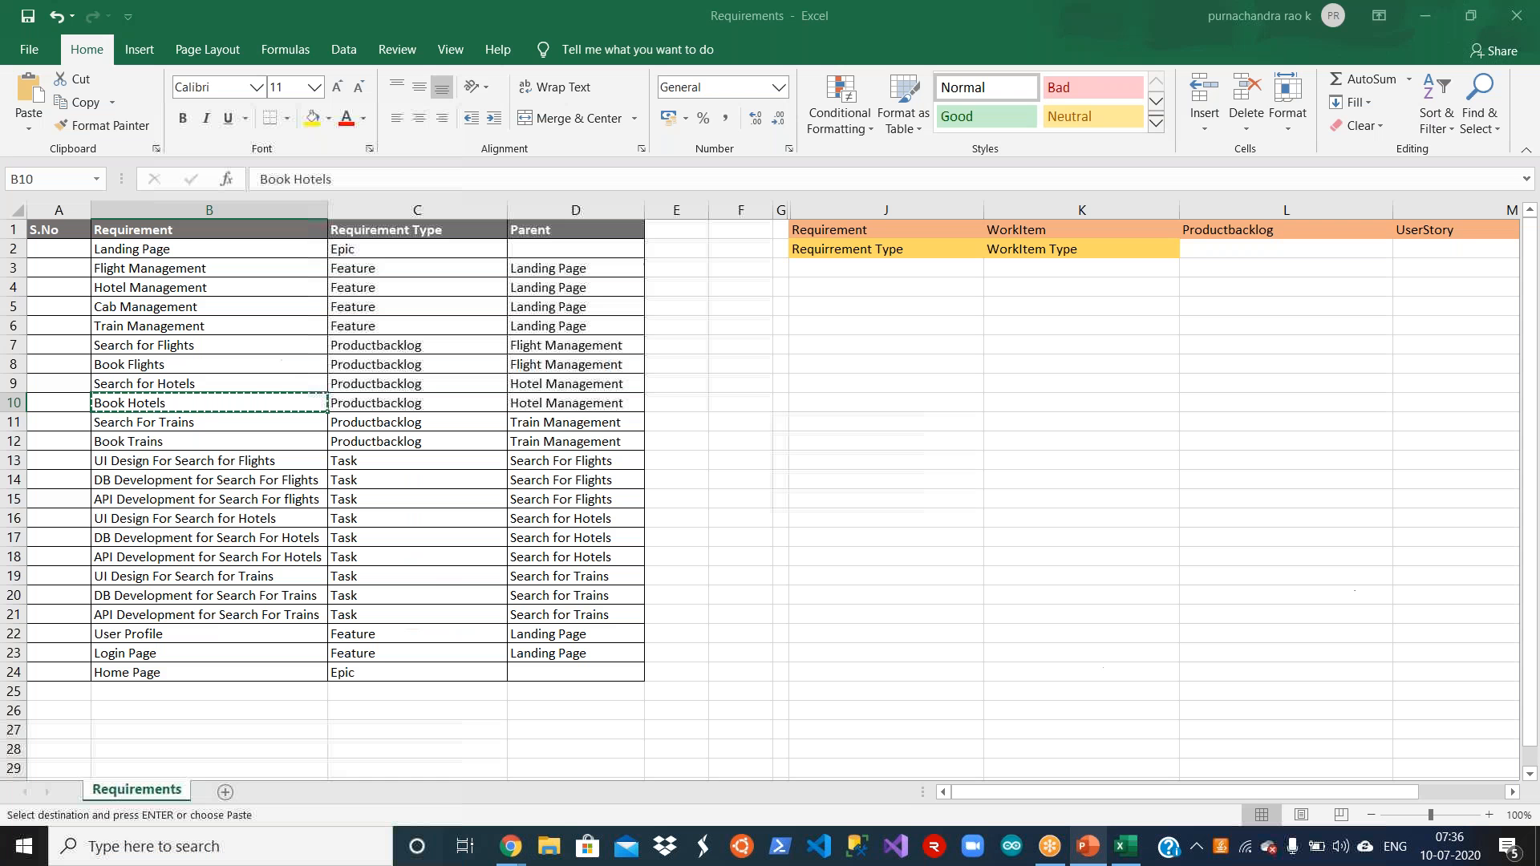
left_click(784, 500)
key("Escape")
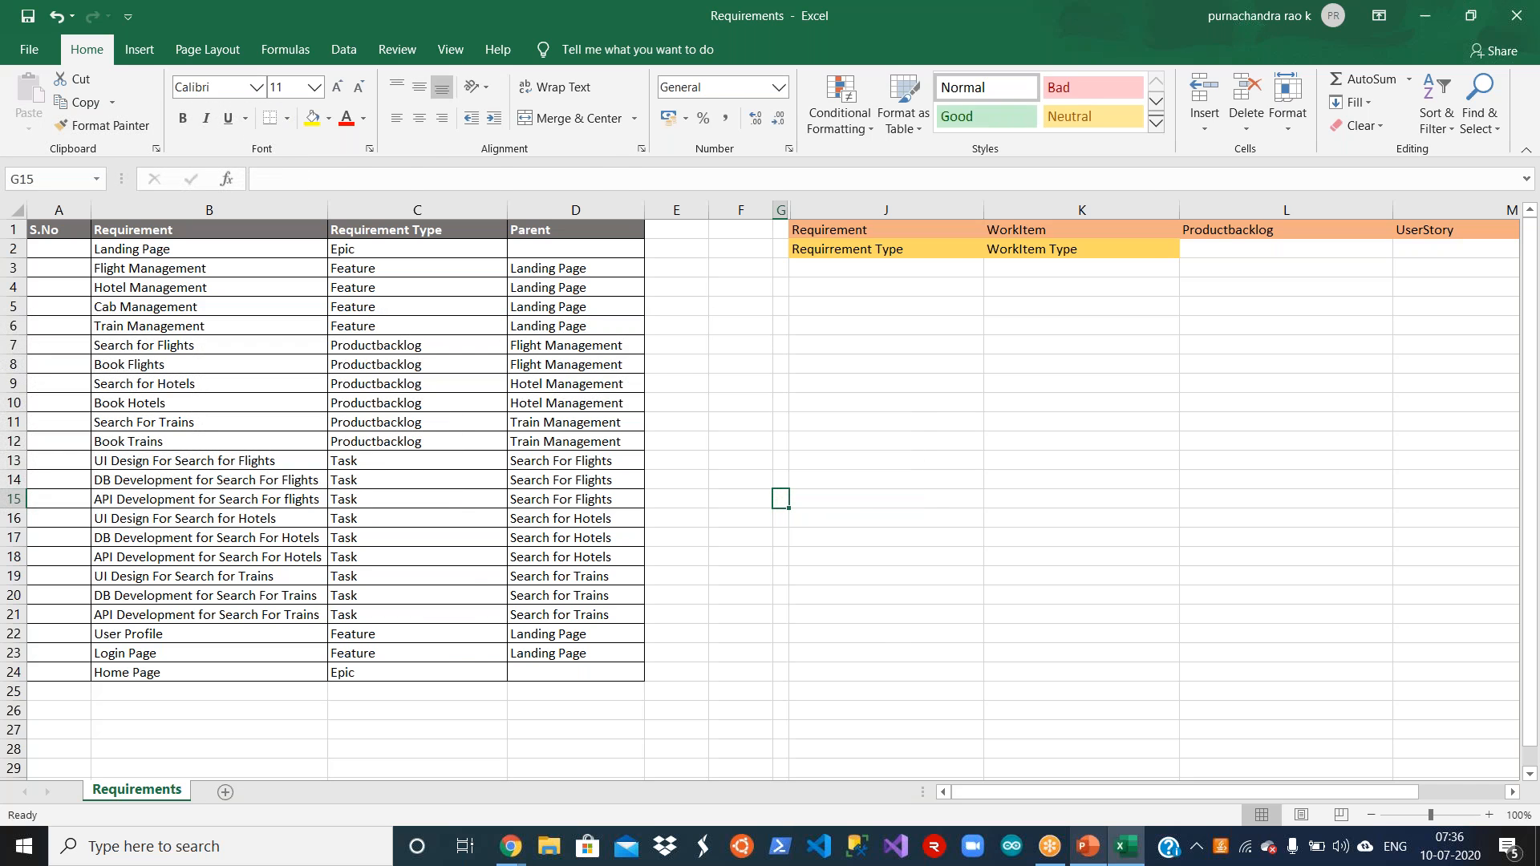
key("alt+Tab")
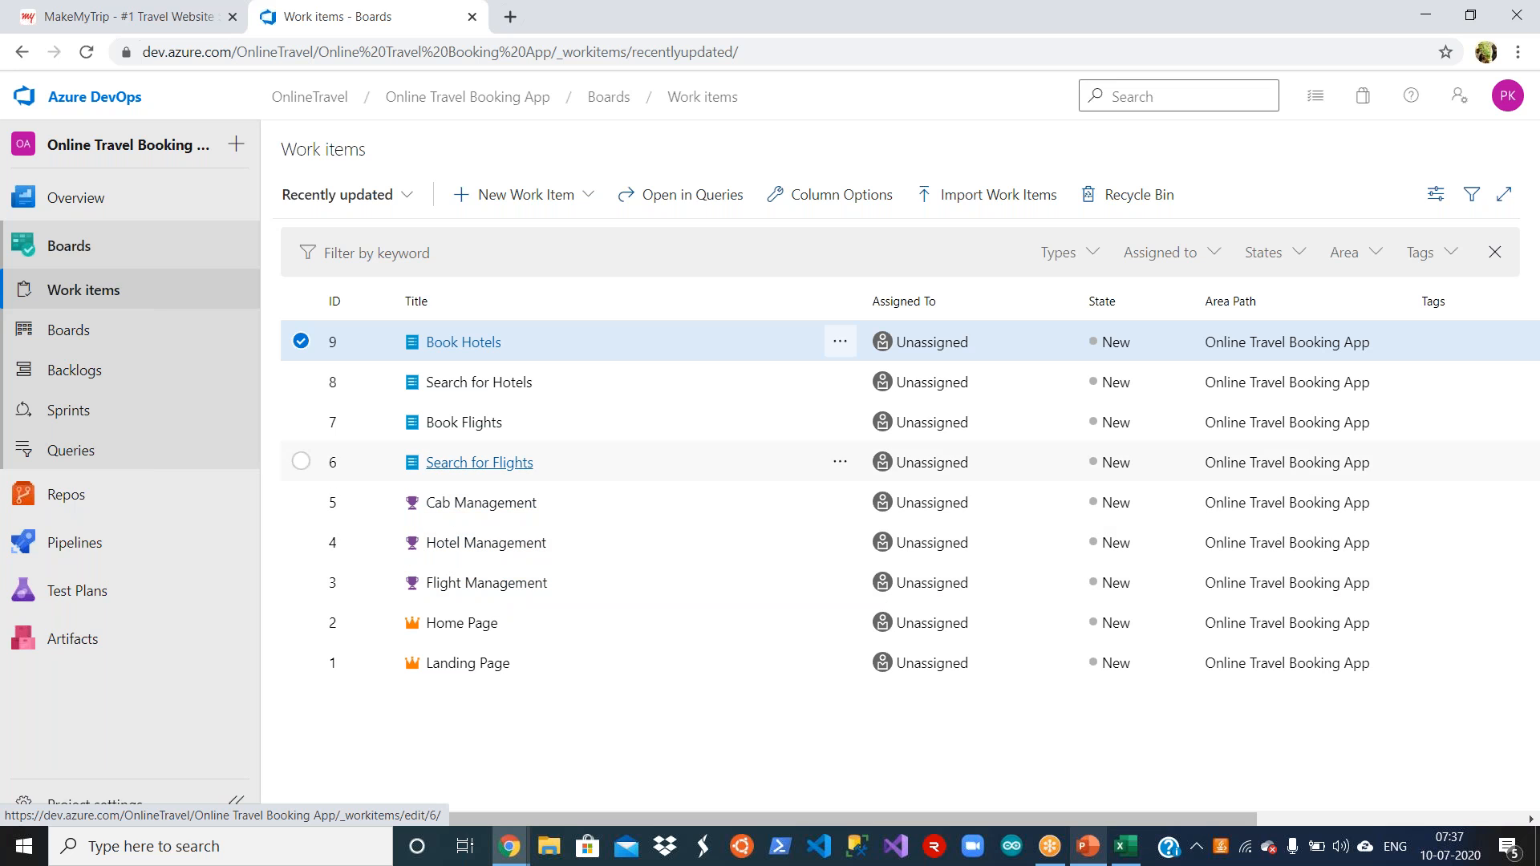
Step: Link Search for Flights to the existing feature Flight Management as its Parent and save it, then open the Search for Hotels item
left_click(493, 465)
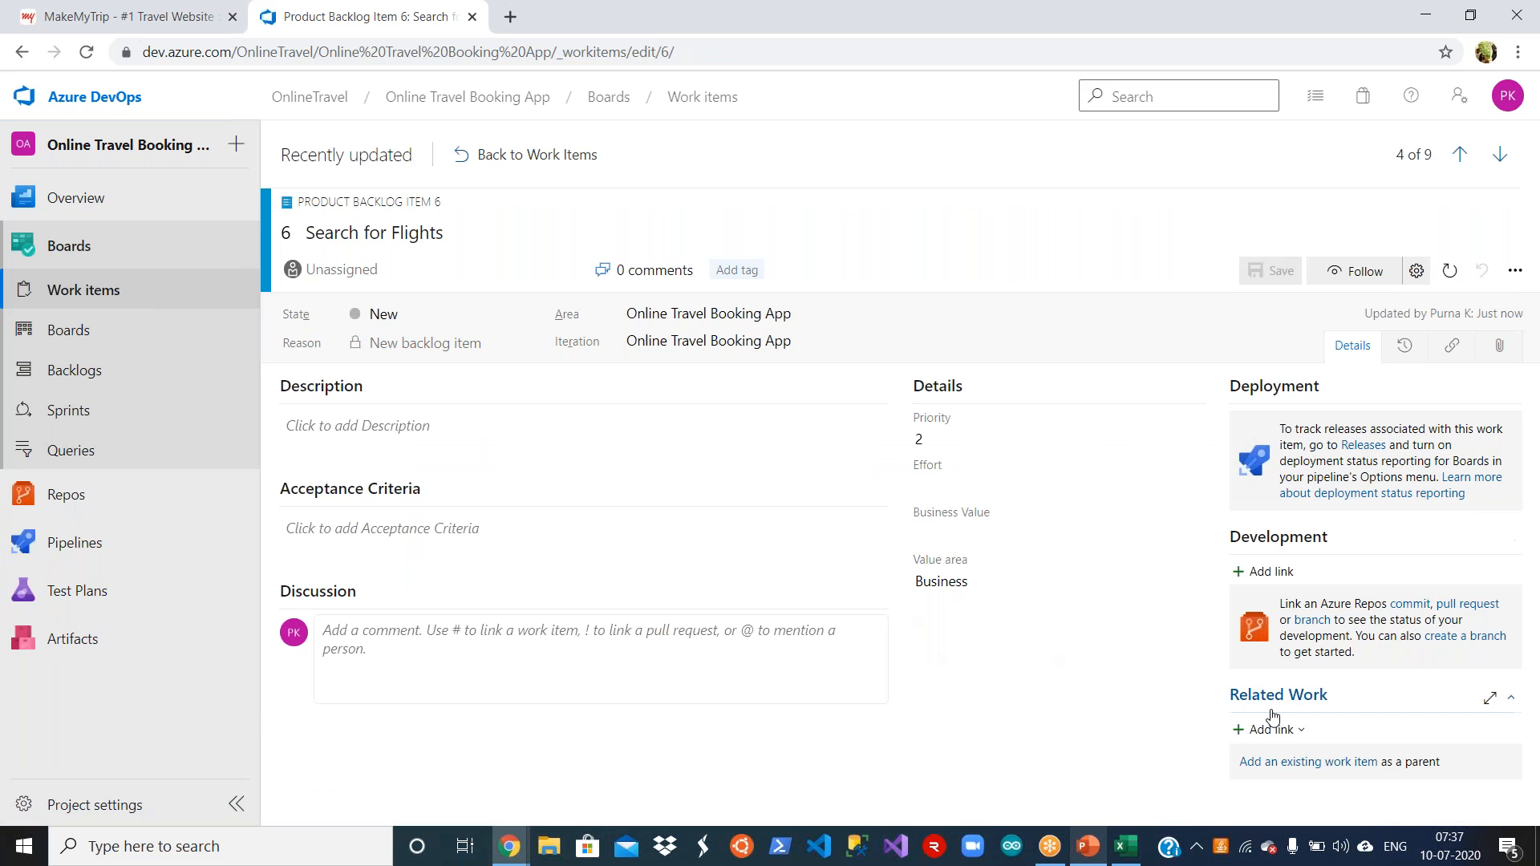
left_click(1297, 730)
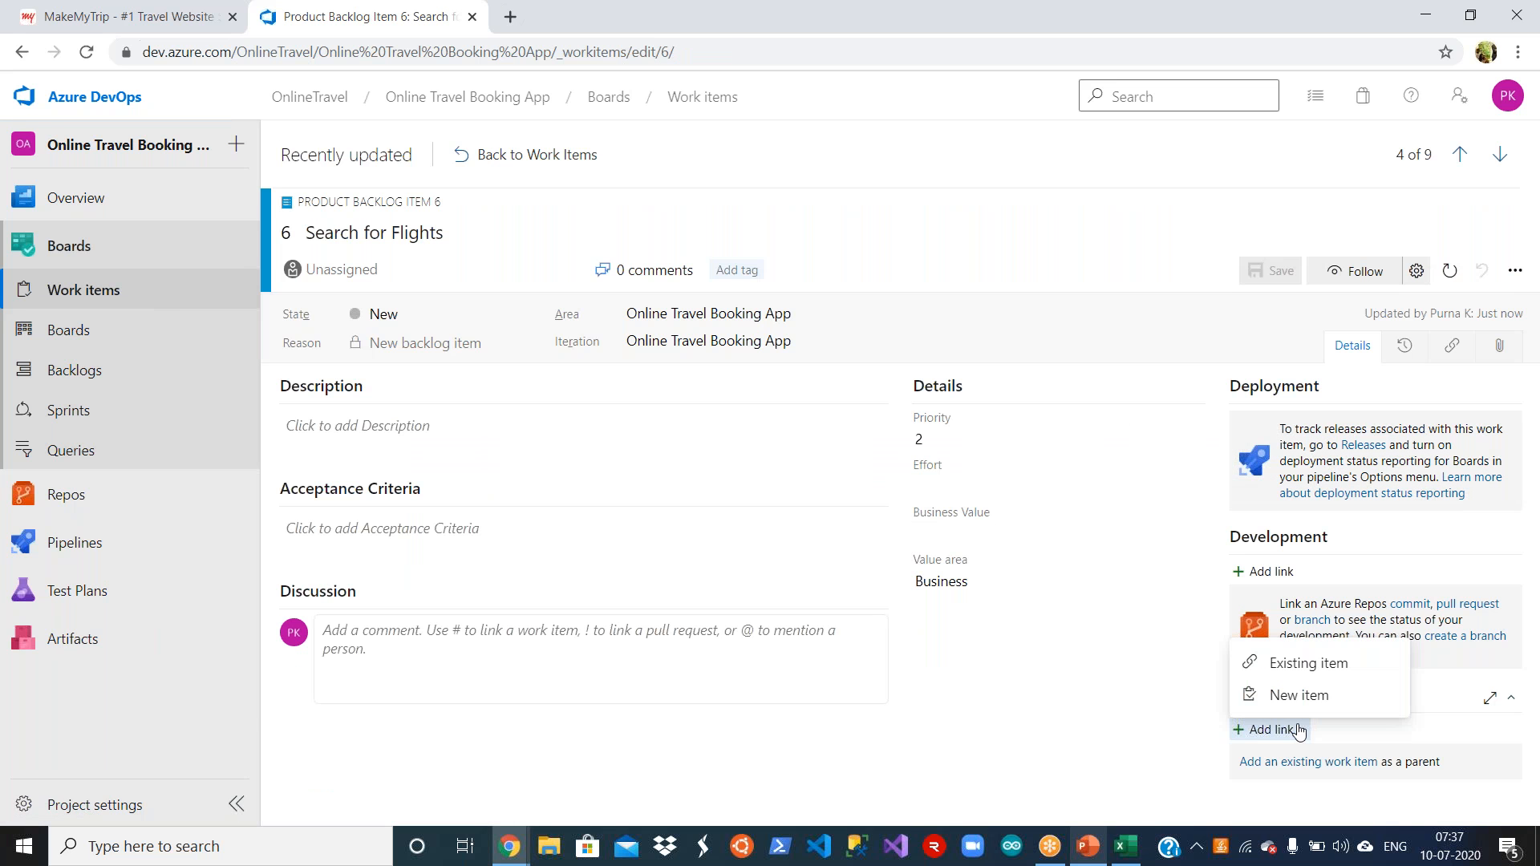
left_click(1299, 663)
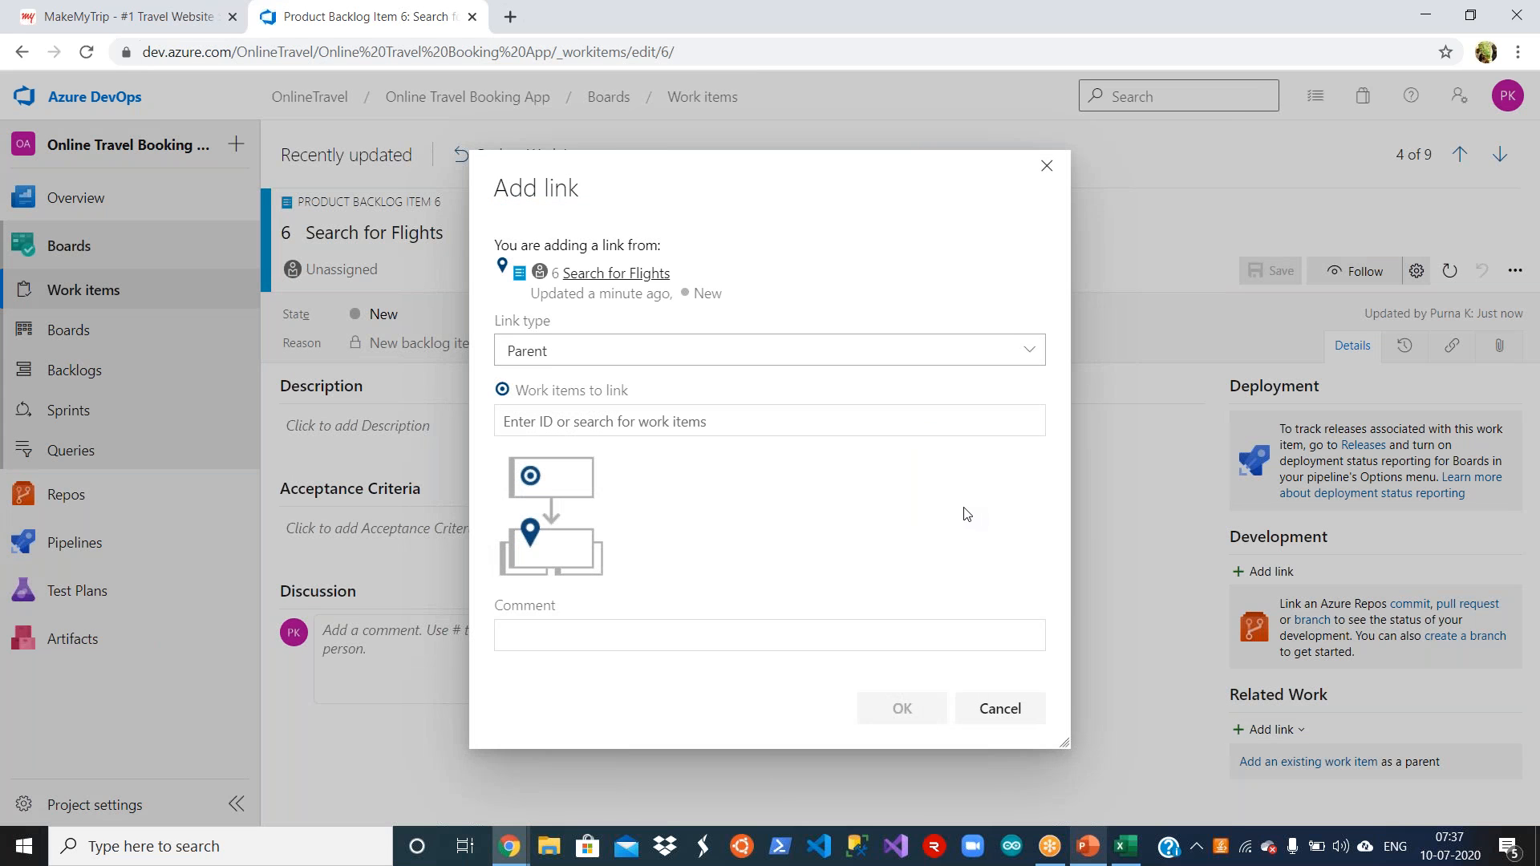
left_click(895, 423)
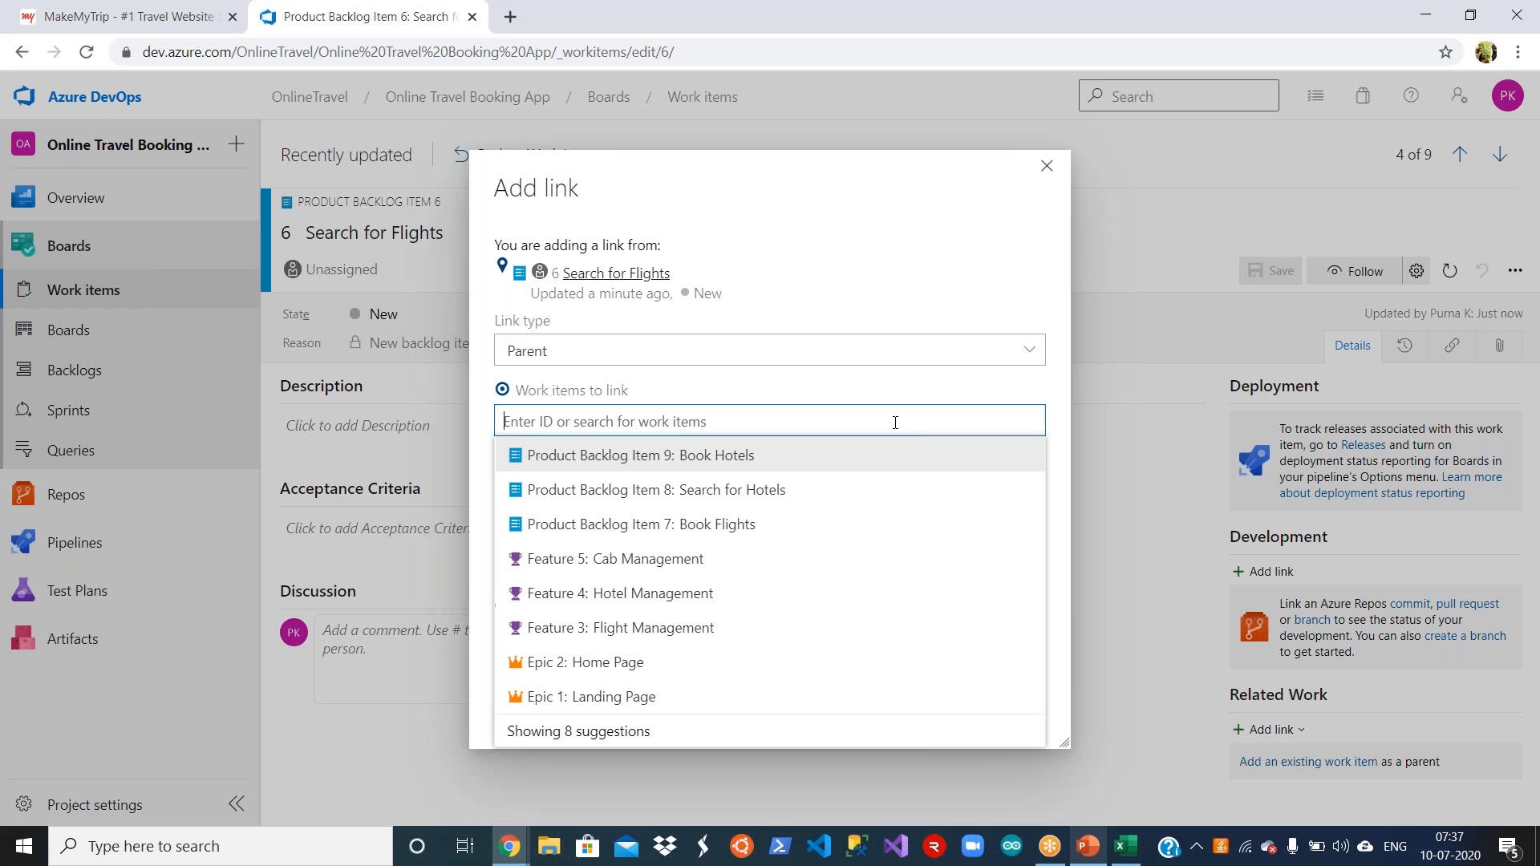
left_click(761, 630)
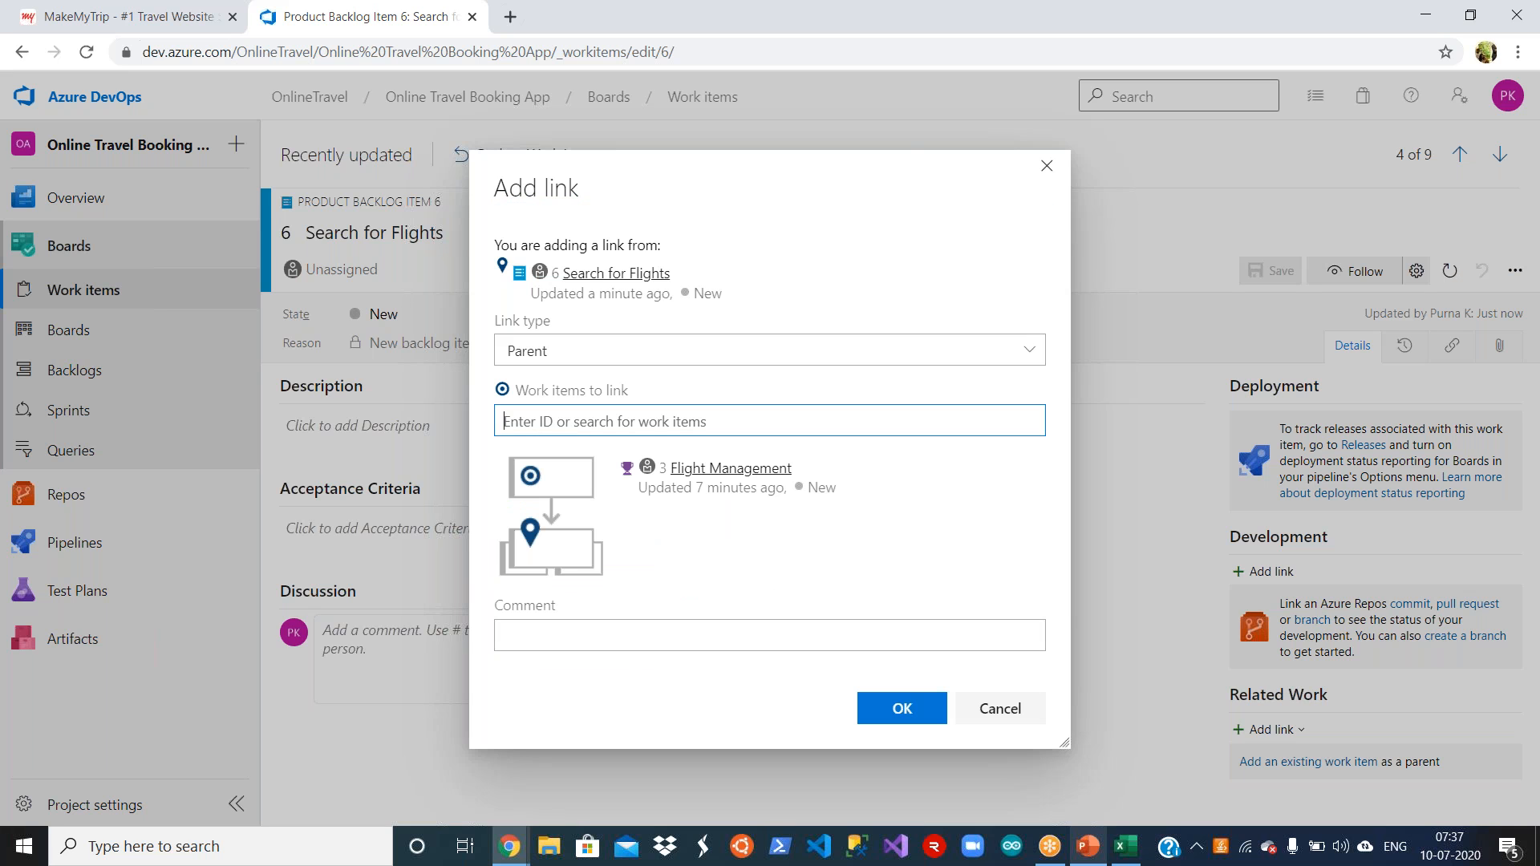
left_click(876, 716)
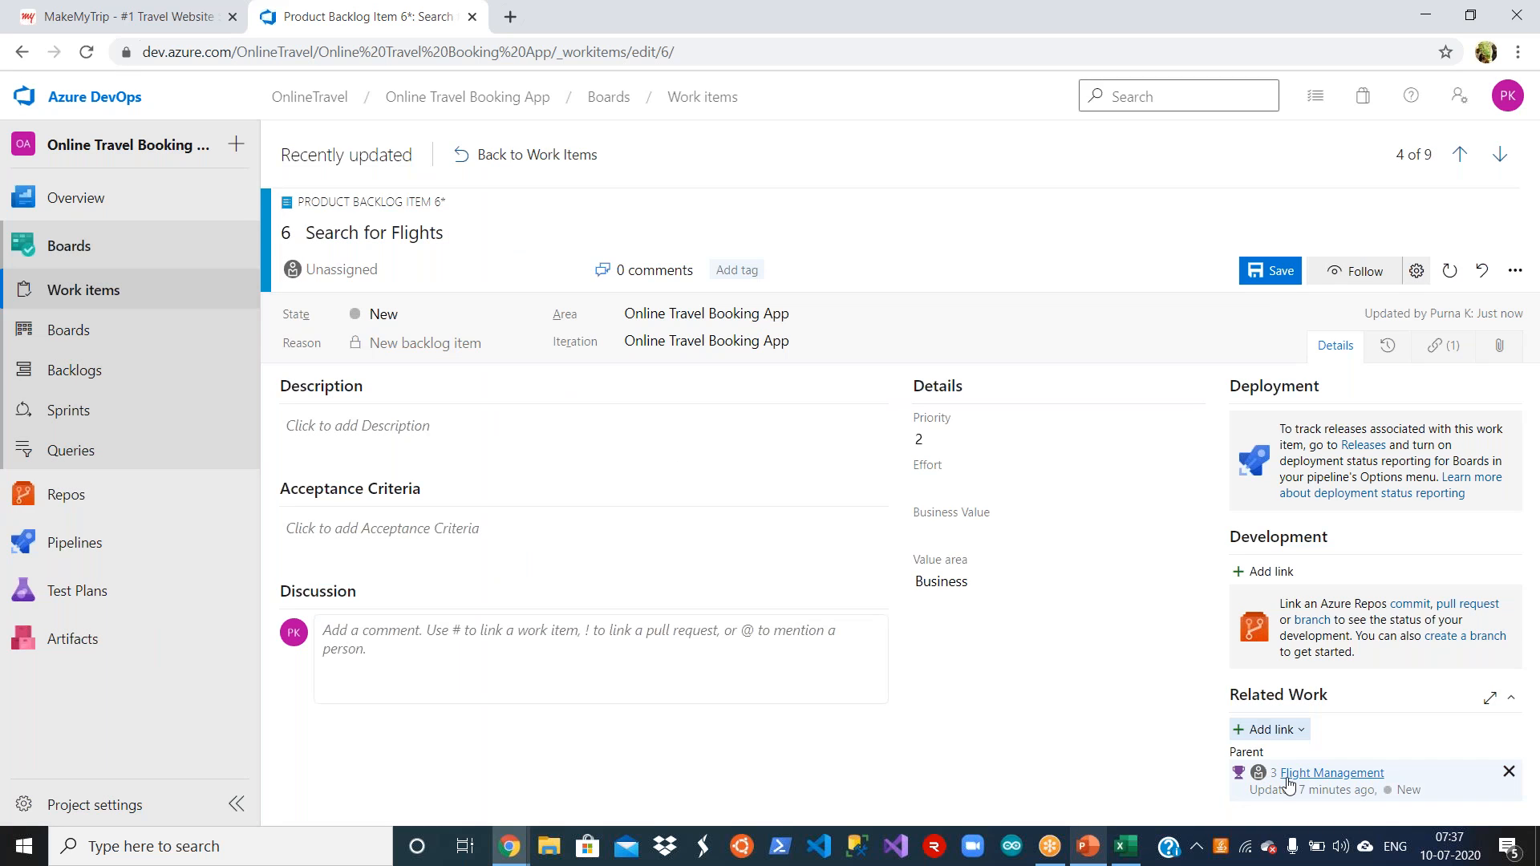
left_click(1272, 273)
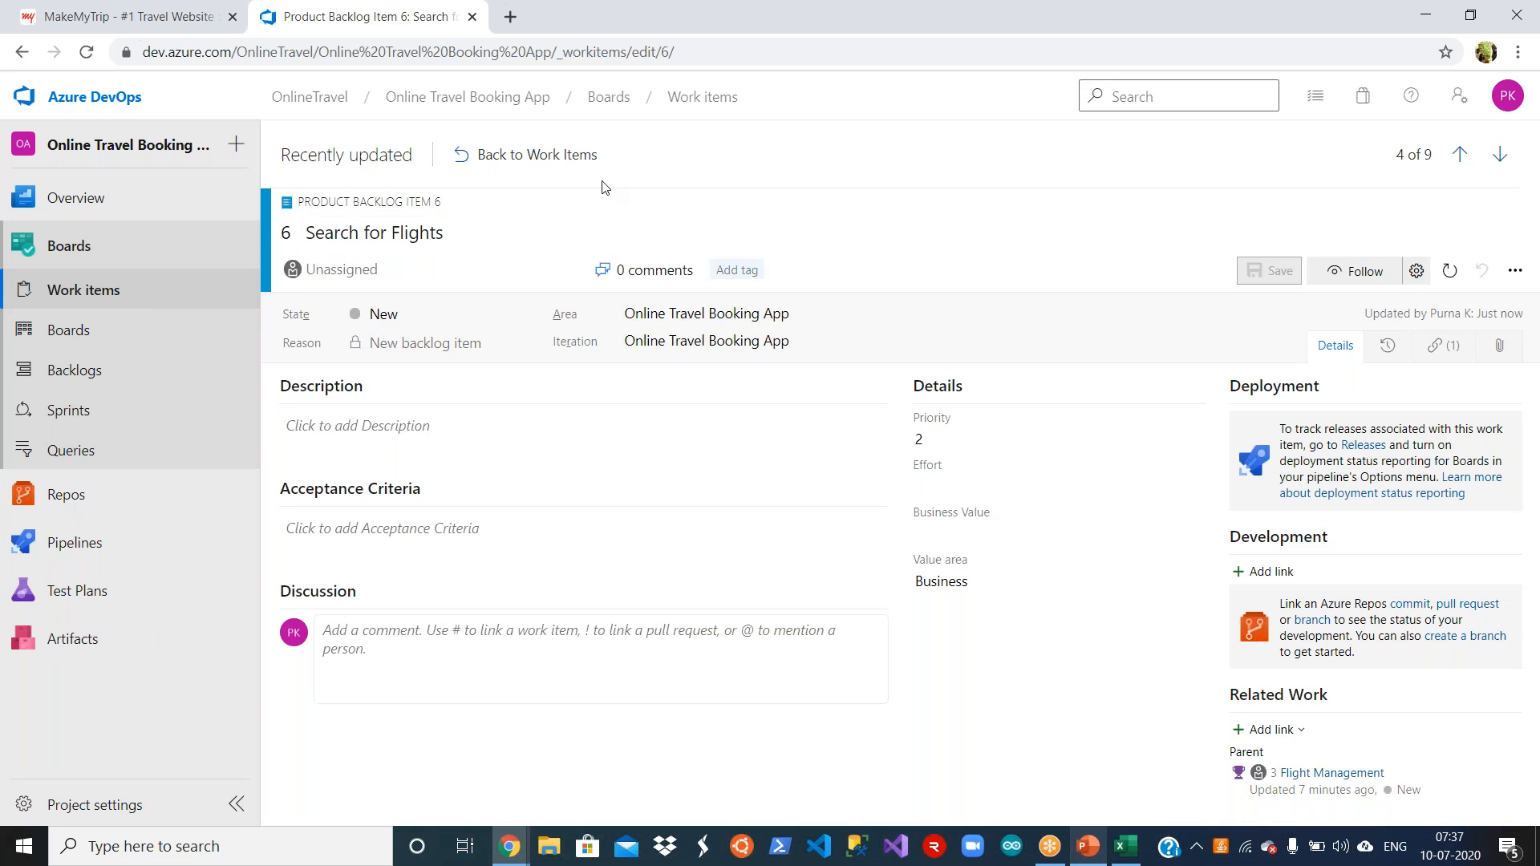
left_click(521, 155)
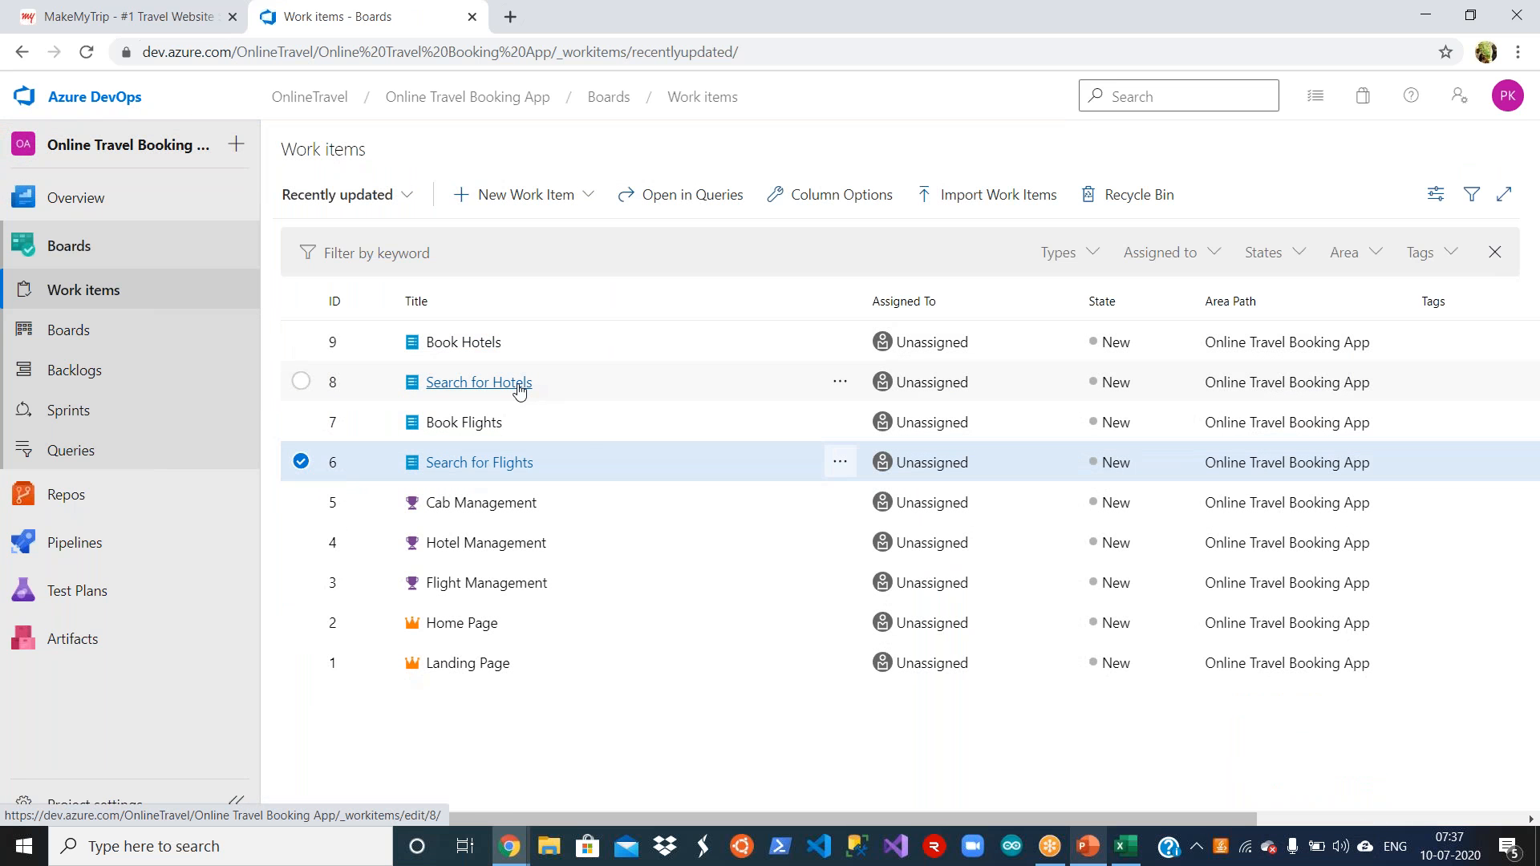
left_click(519, 385)
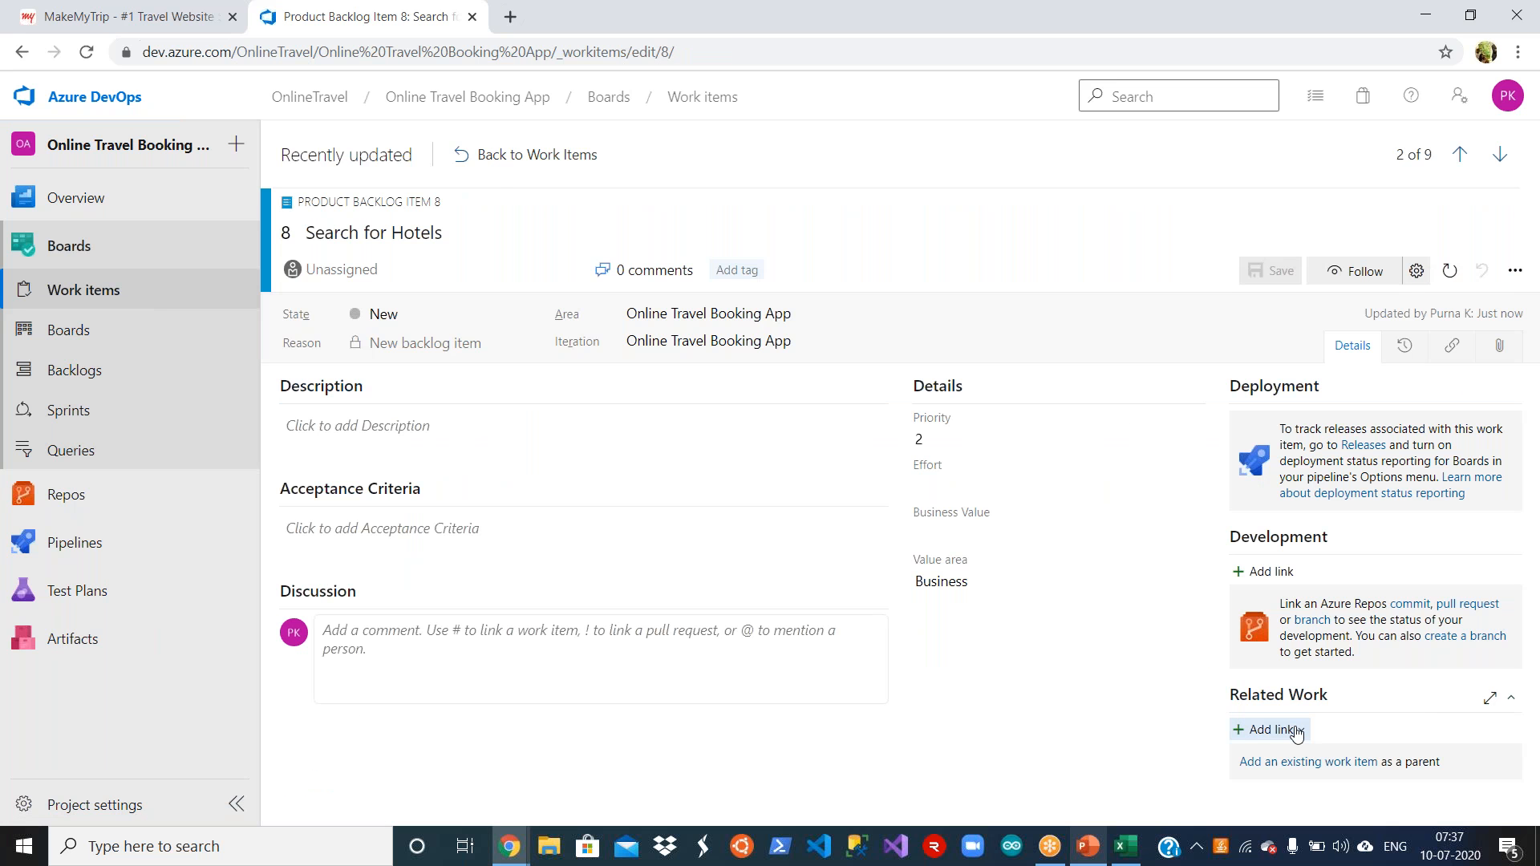
left_click(1297, 731)
left_click(1292, 666)
left_click(794, 426)
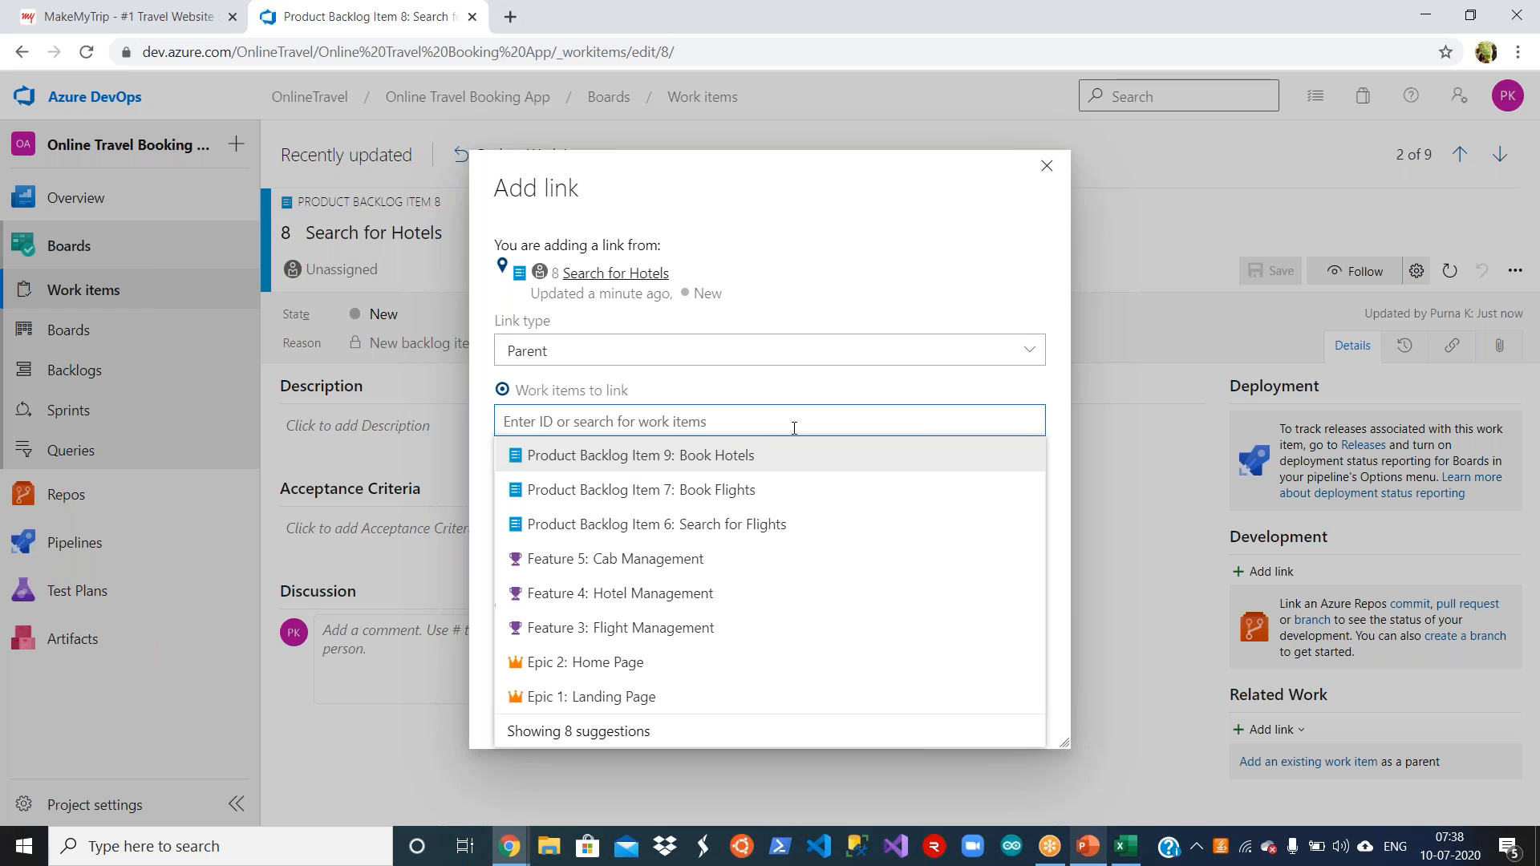
left_click(698, 627)
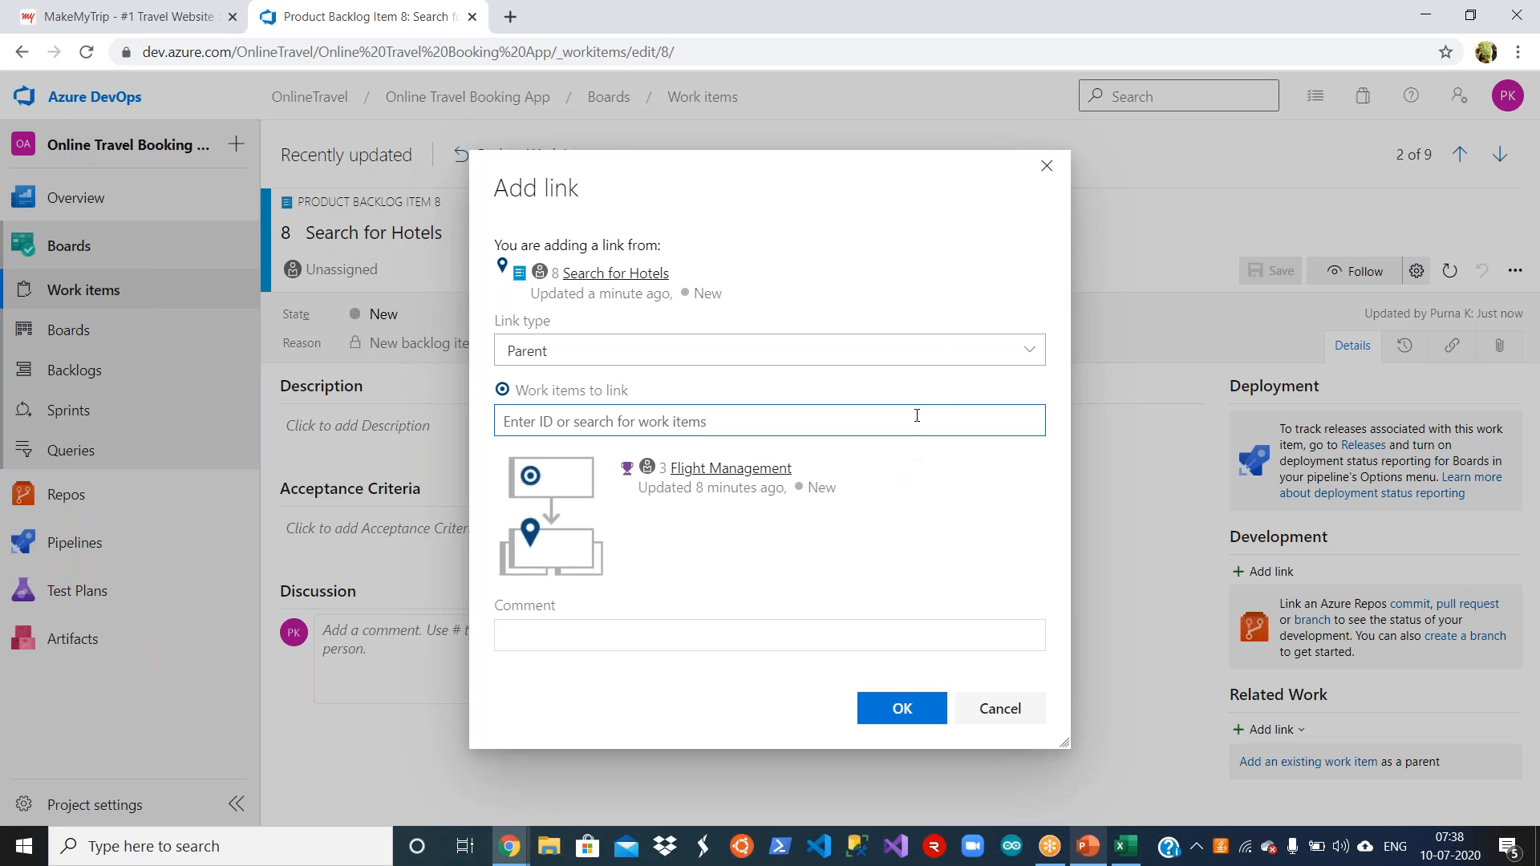
left_click(916, 416)
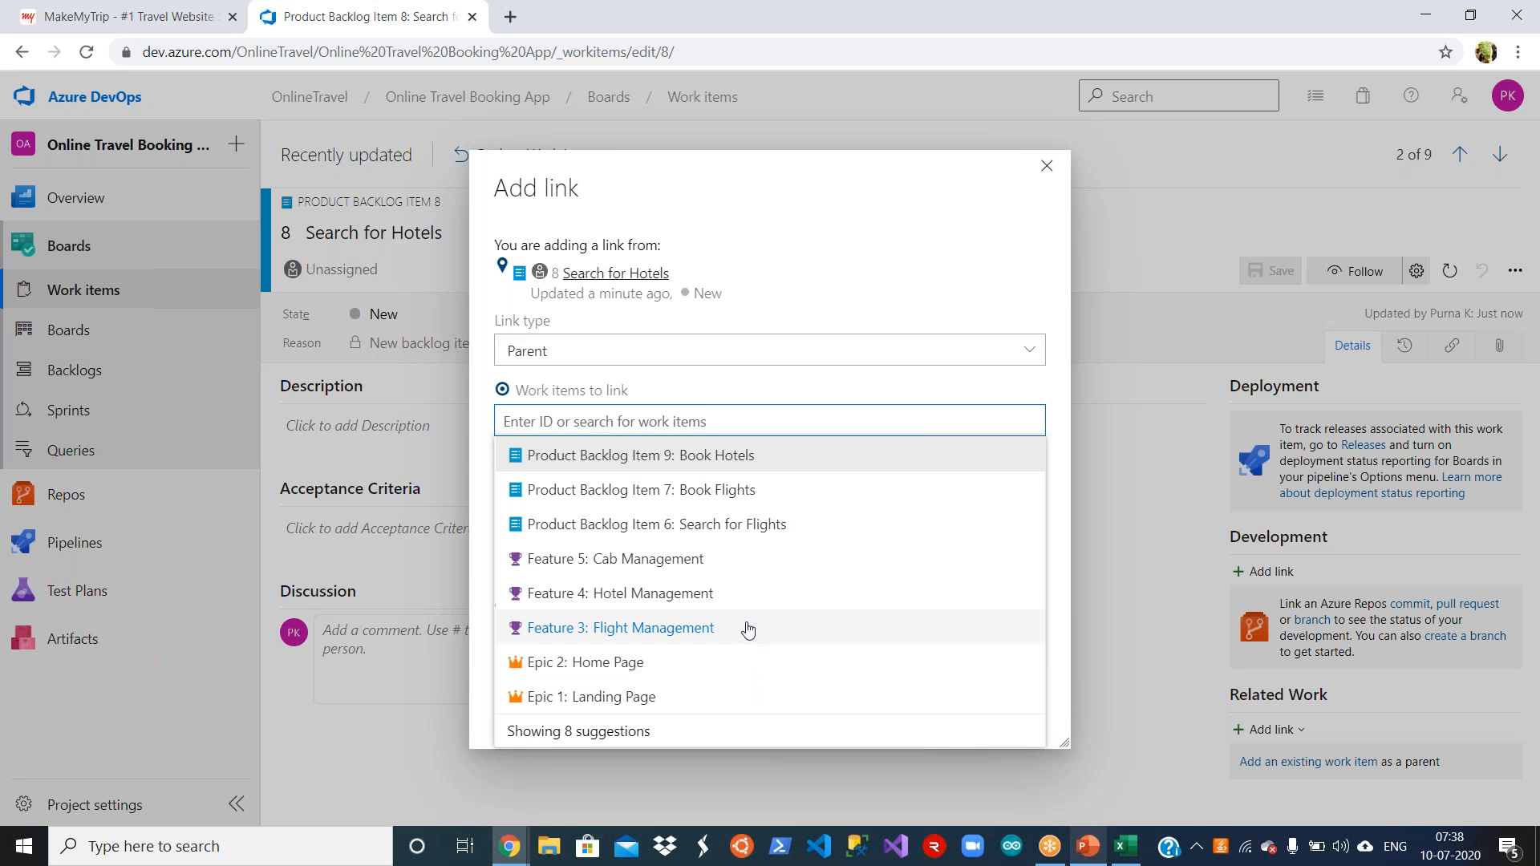
left_click(747, 601)
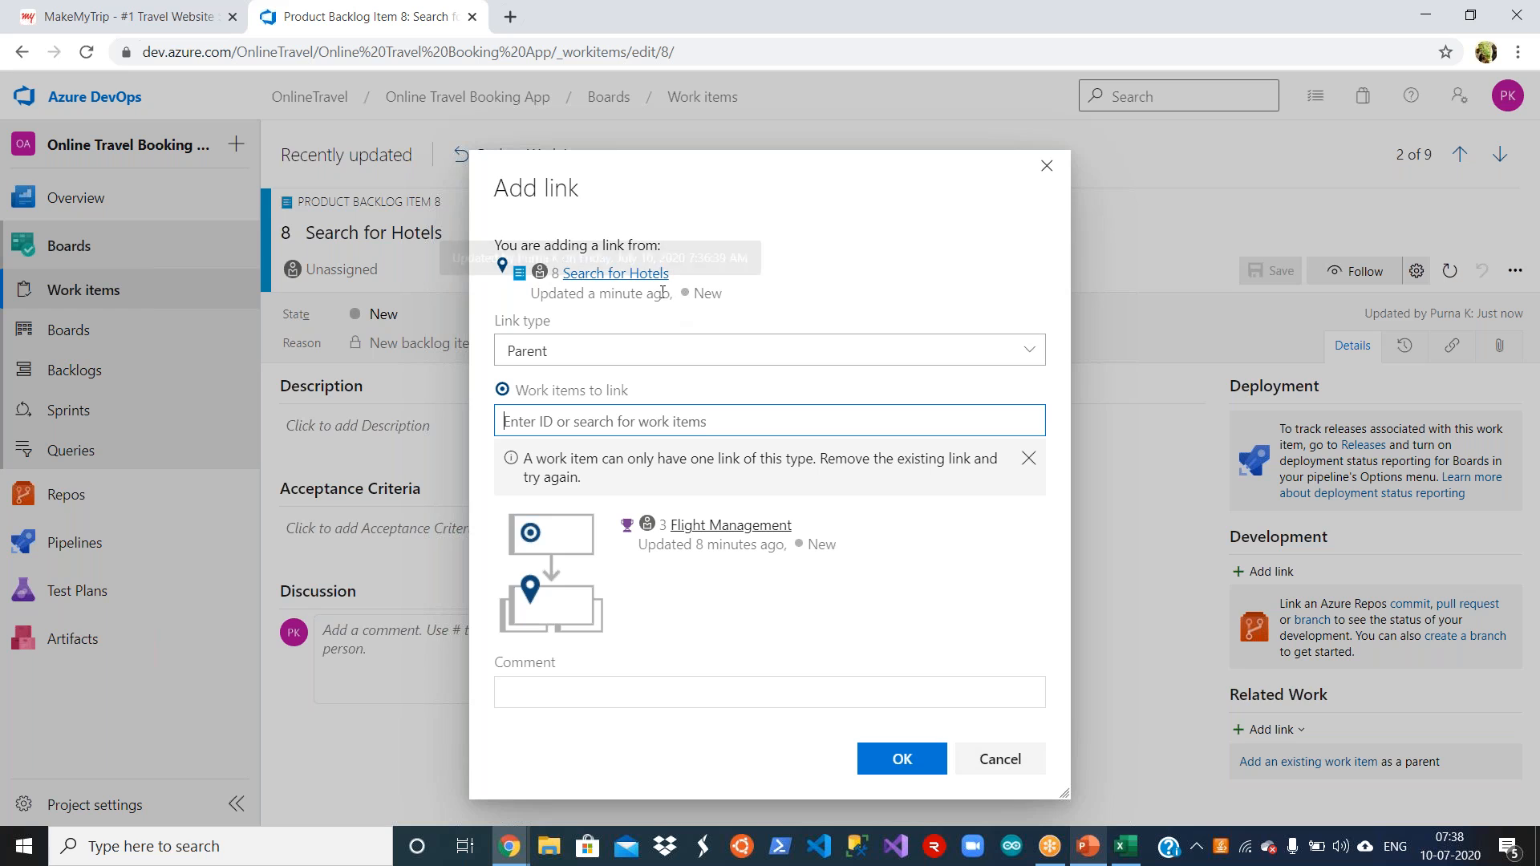
left_click(857, 355)
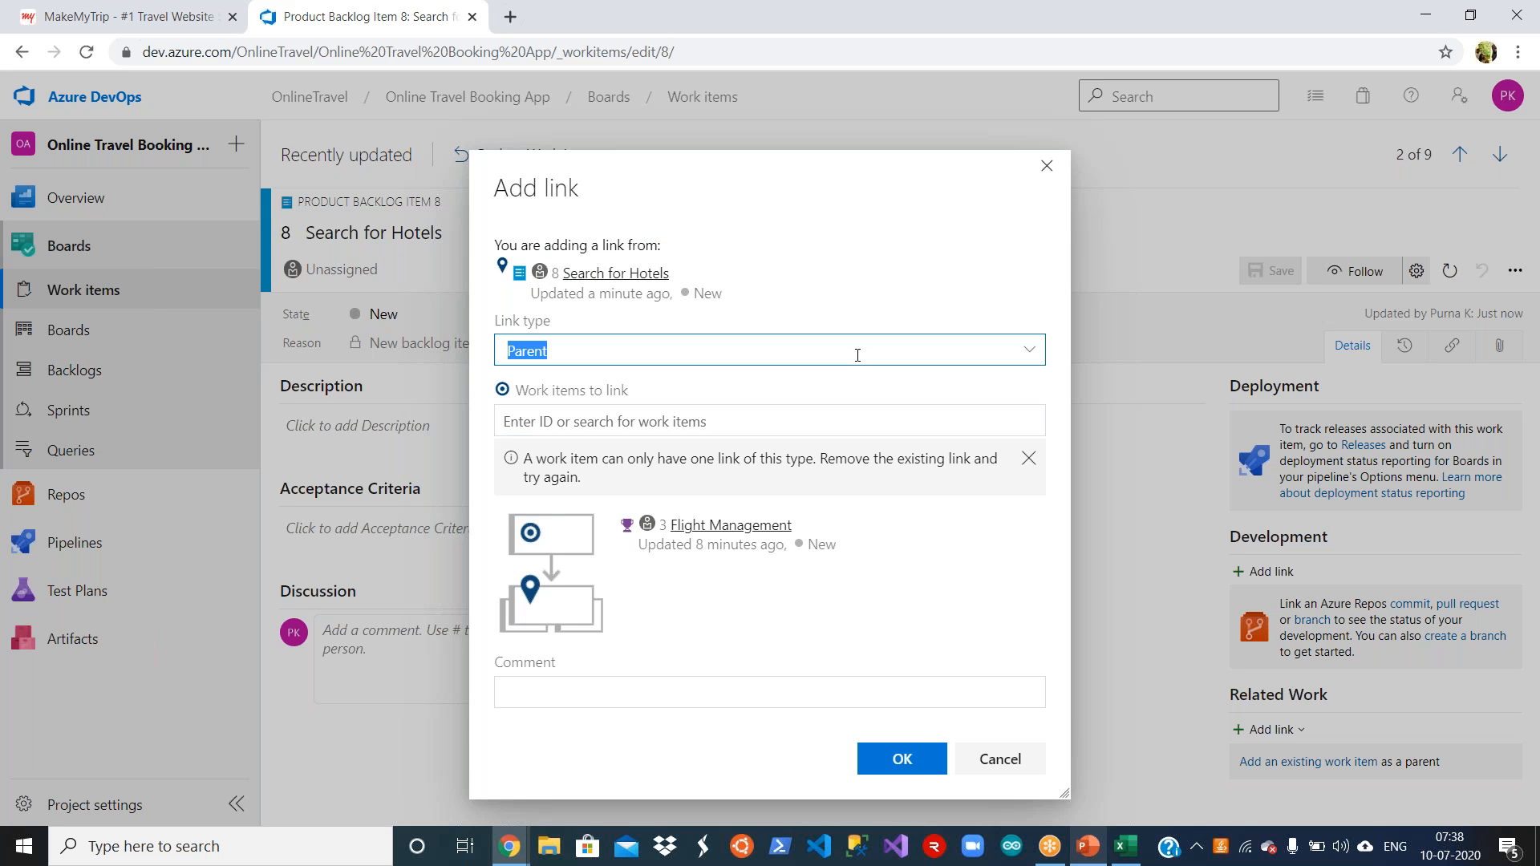
left_click(1029, 350)
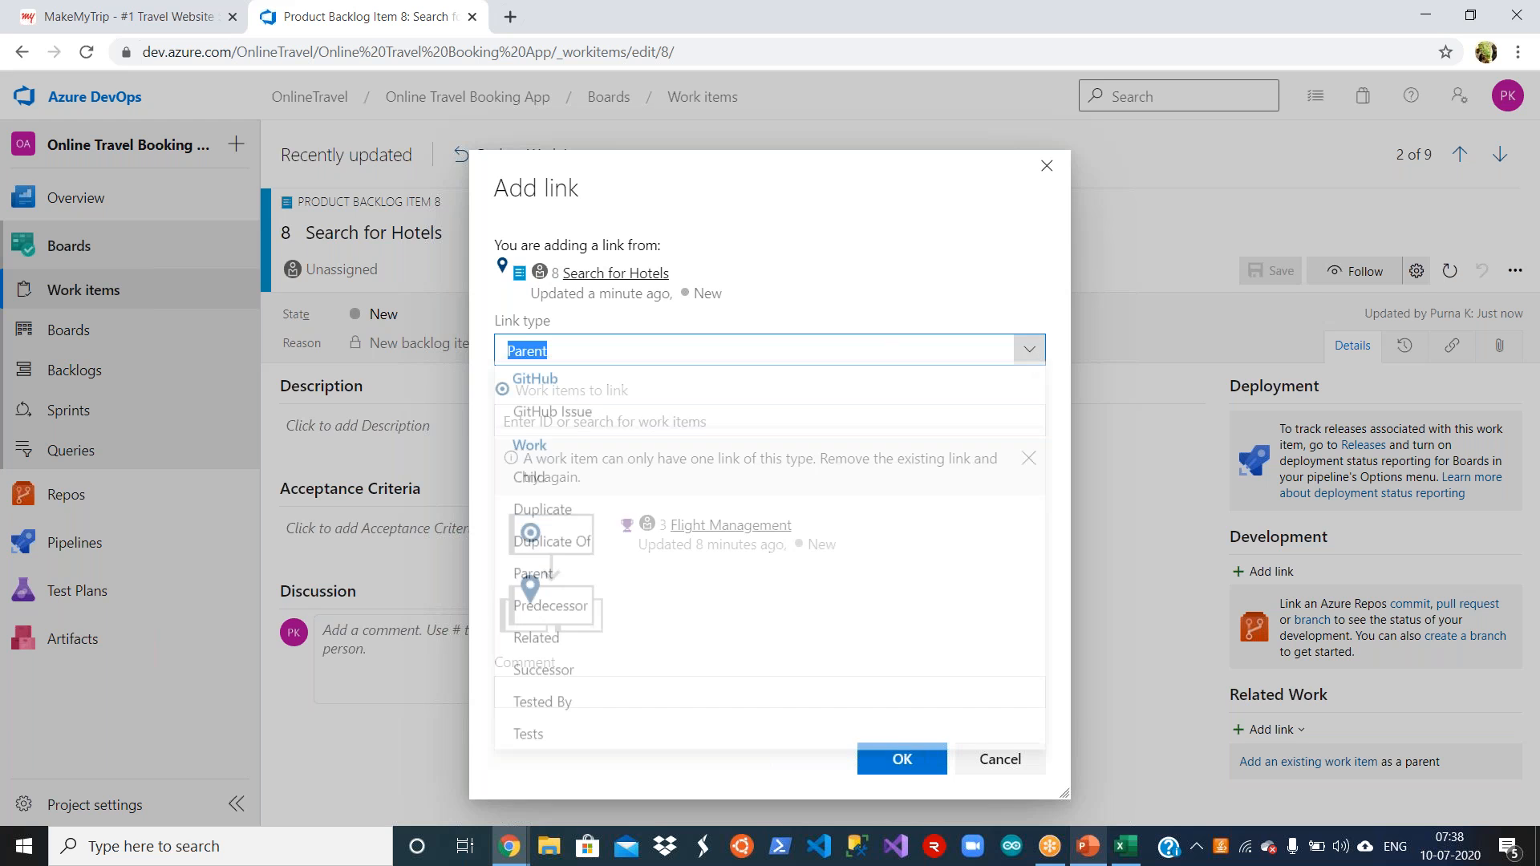
left_click(622, 483)
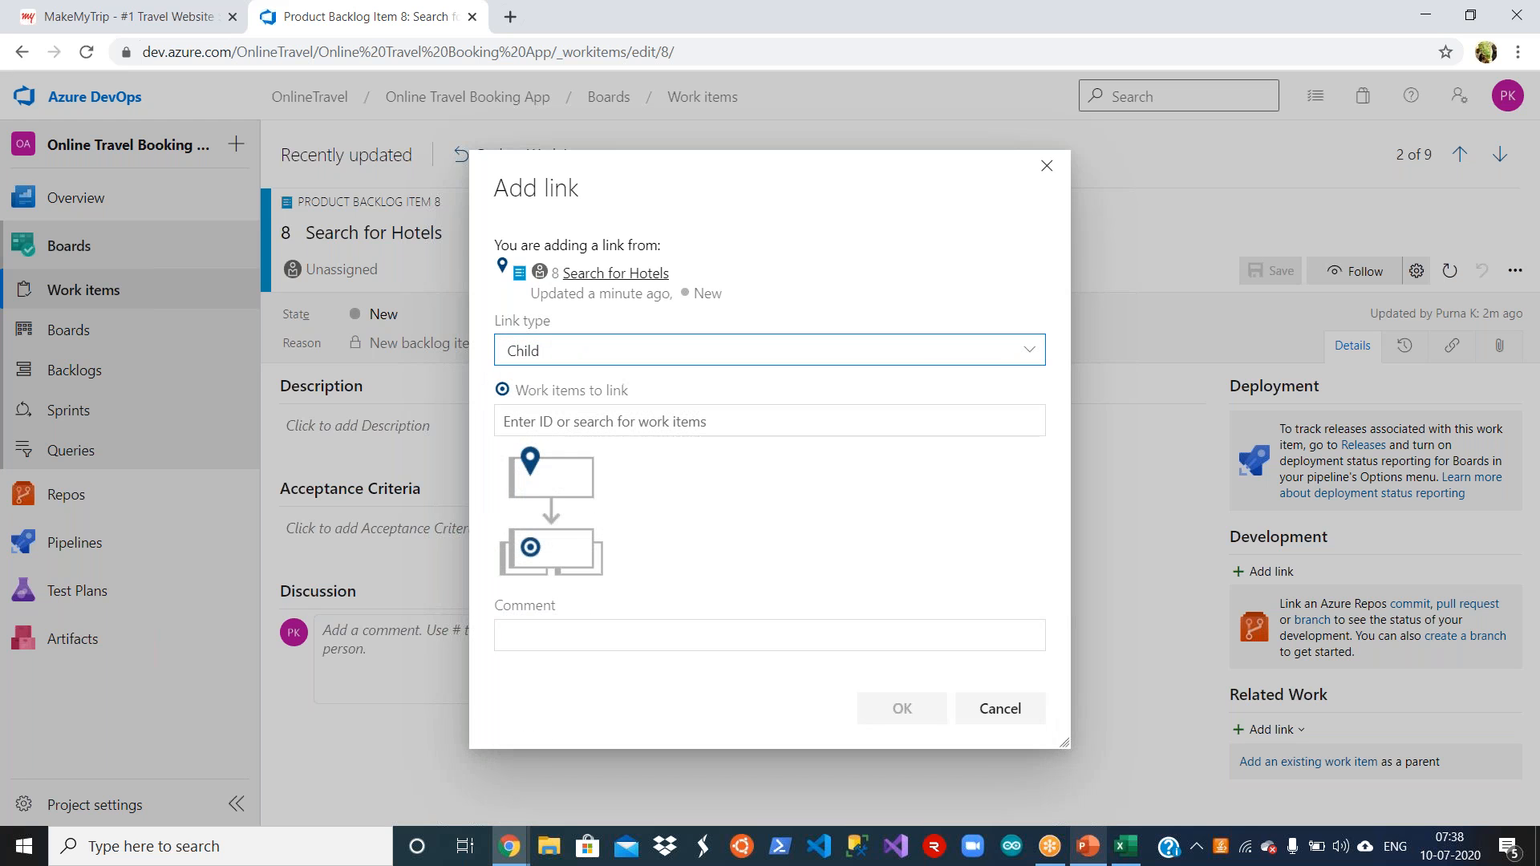
left_click(720, 422)
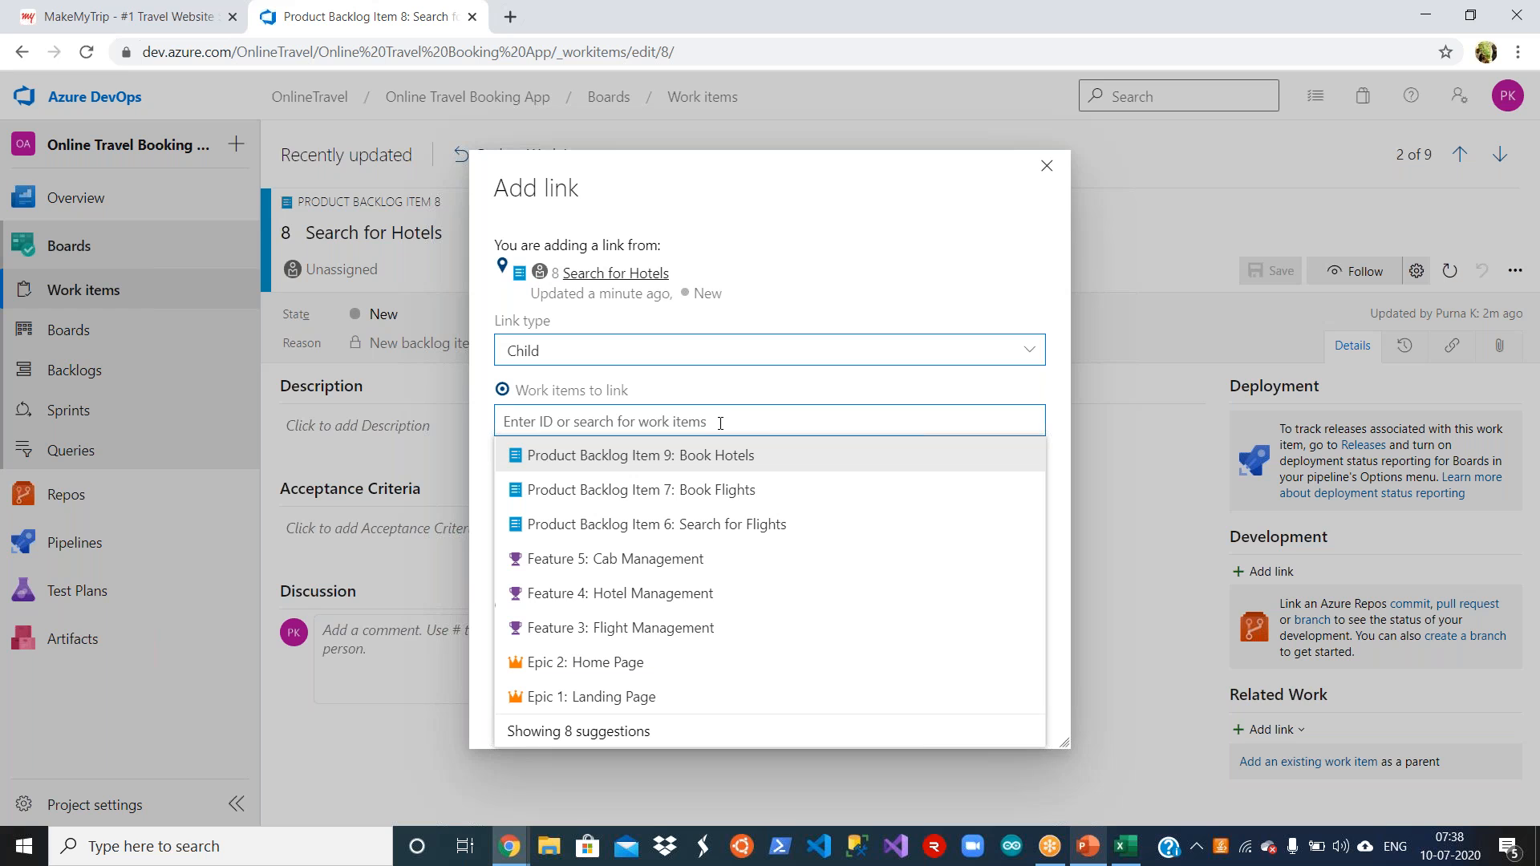
left_click(694, 592)
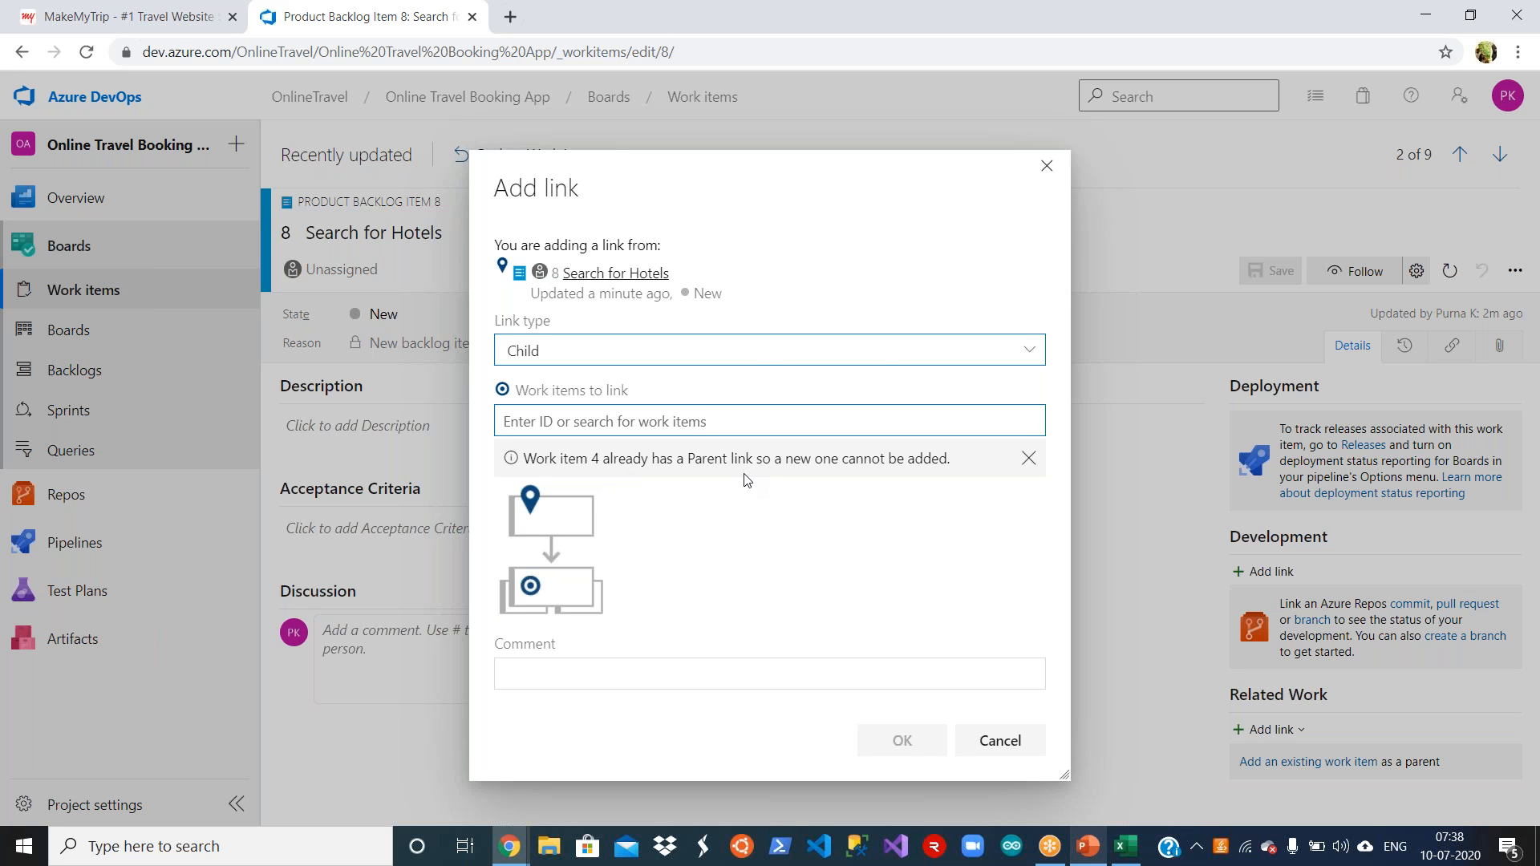
left_click(994, 738)
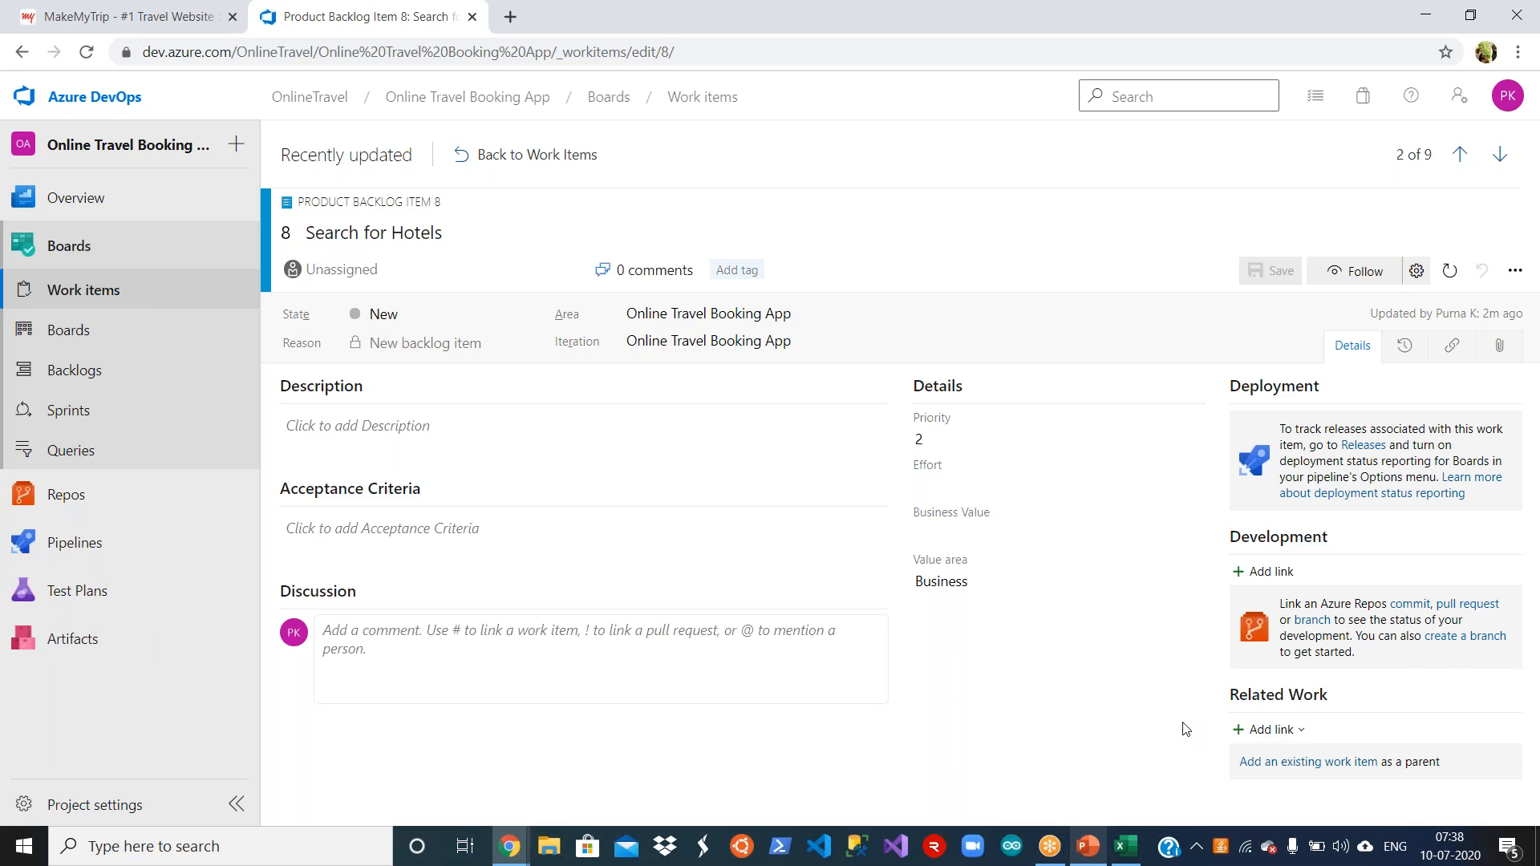
Step: Link the Search for Hotels backlog item to the existing feature Hotel Management as its Parent
left_click(1283, 731)
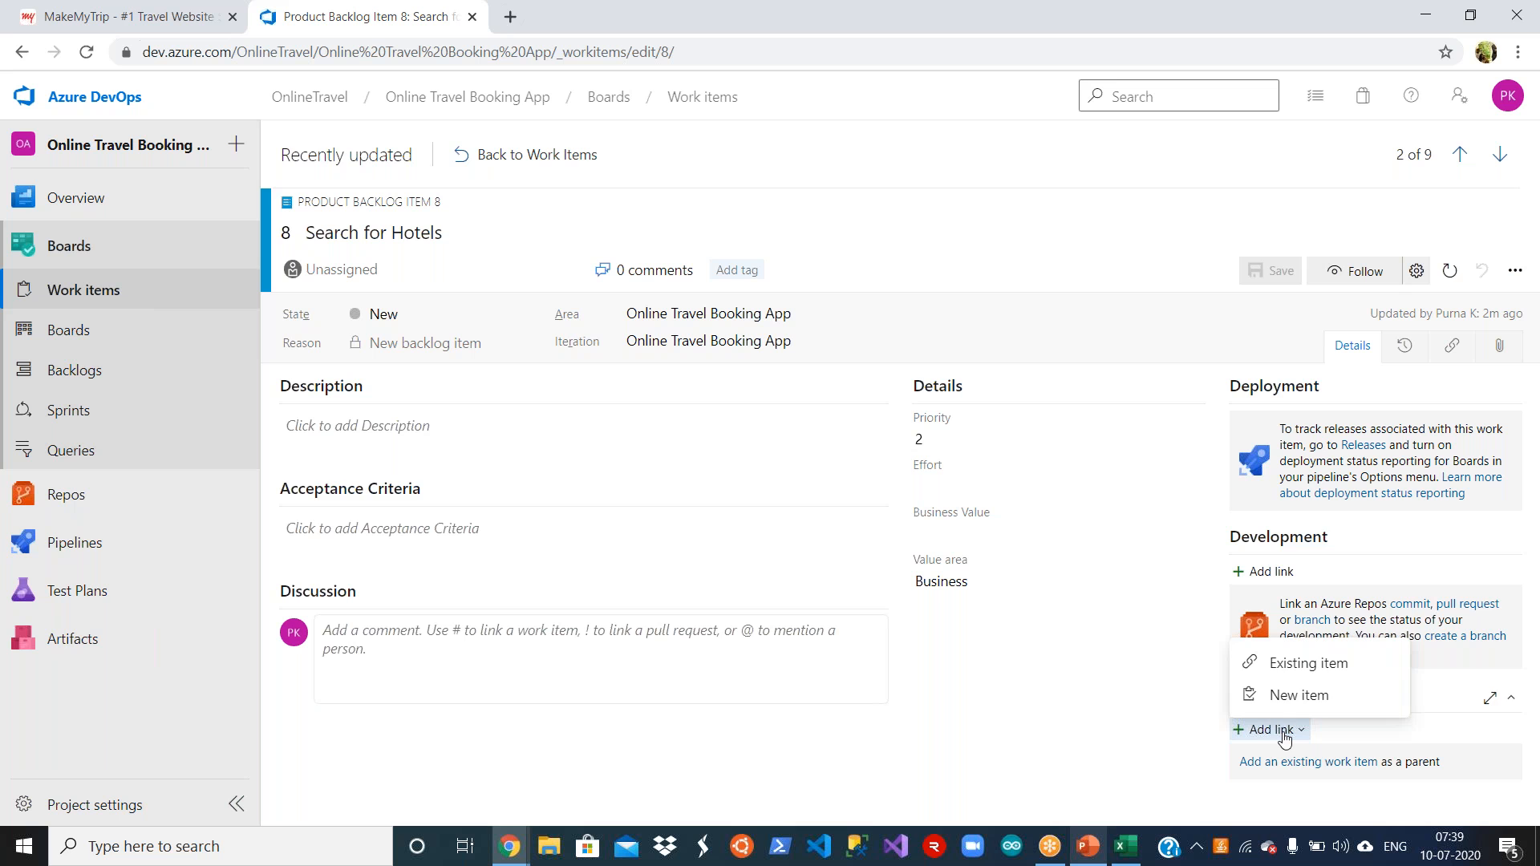
left_click(1292, 666)
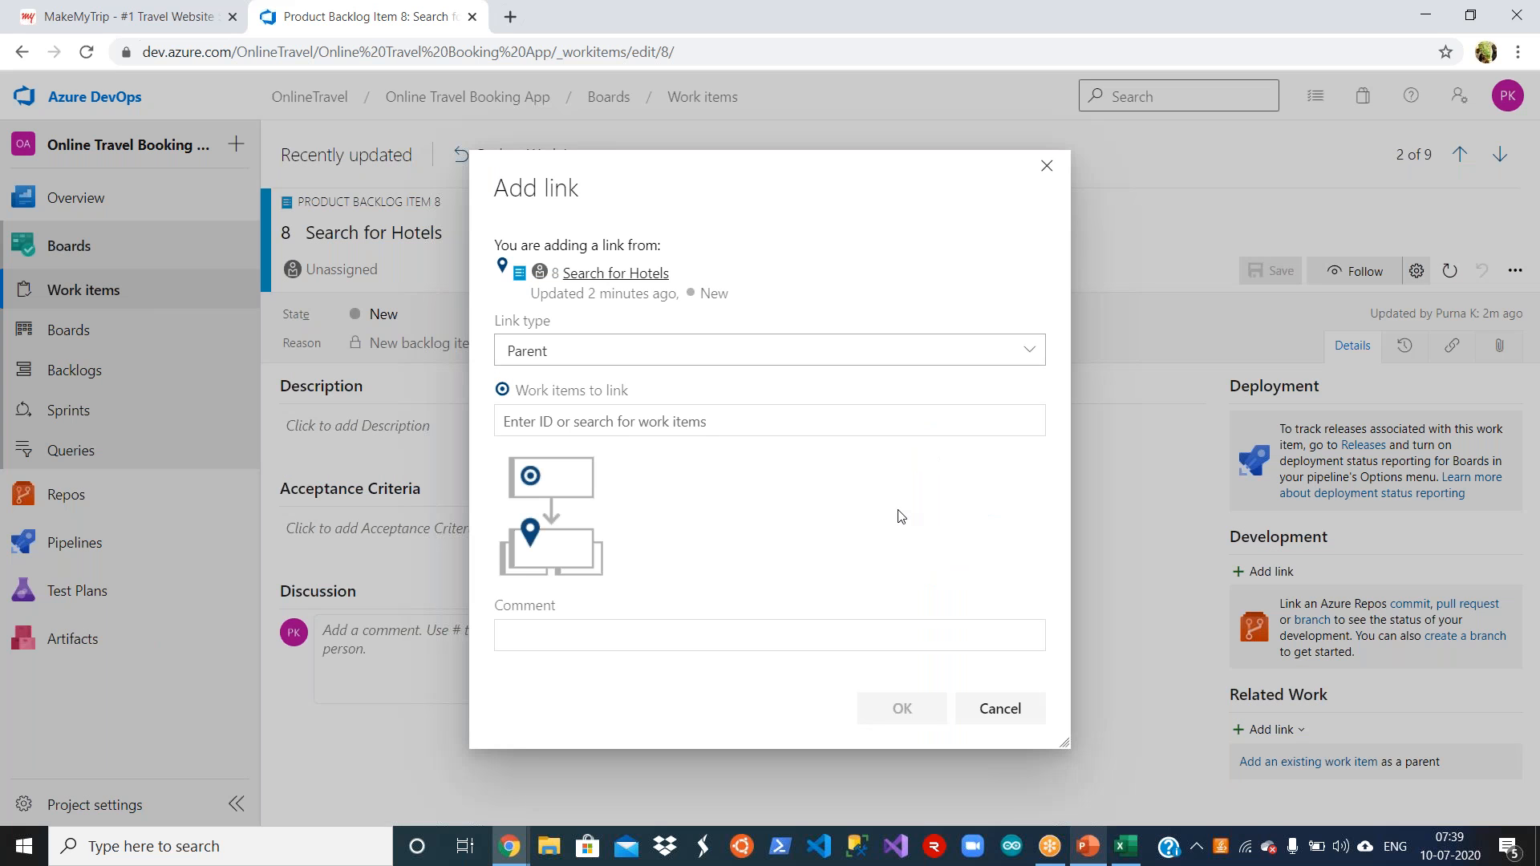
left_click(741, 425)
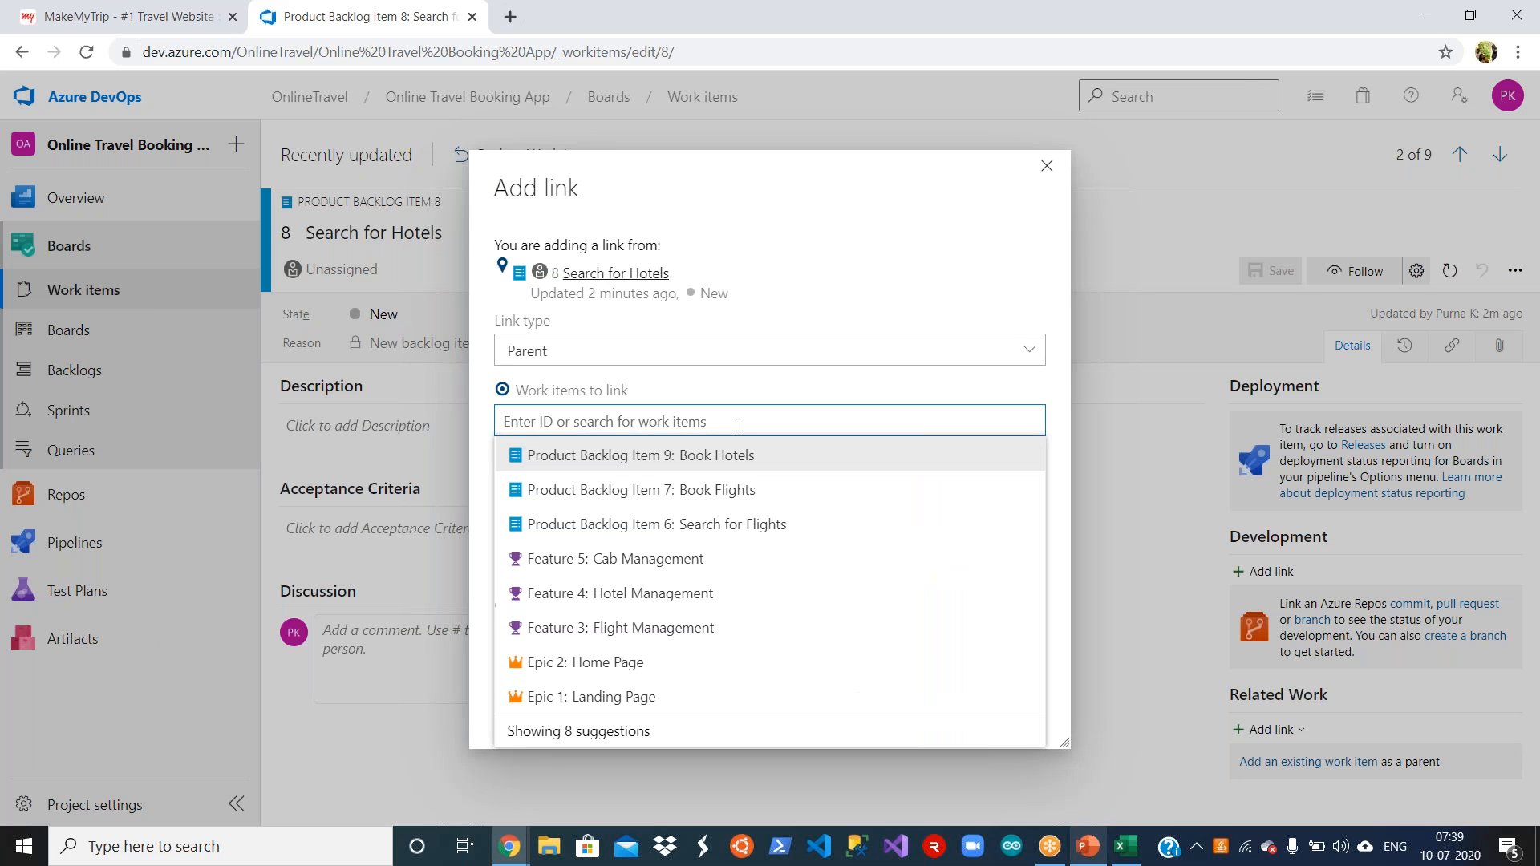
left_click(705, 595)
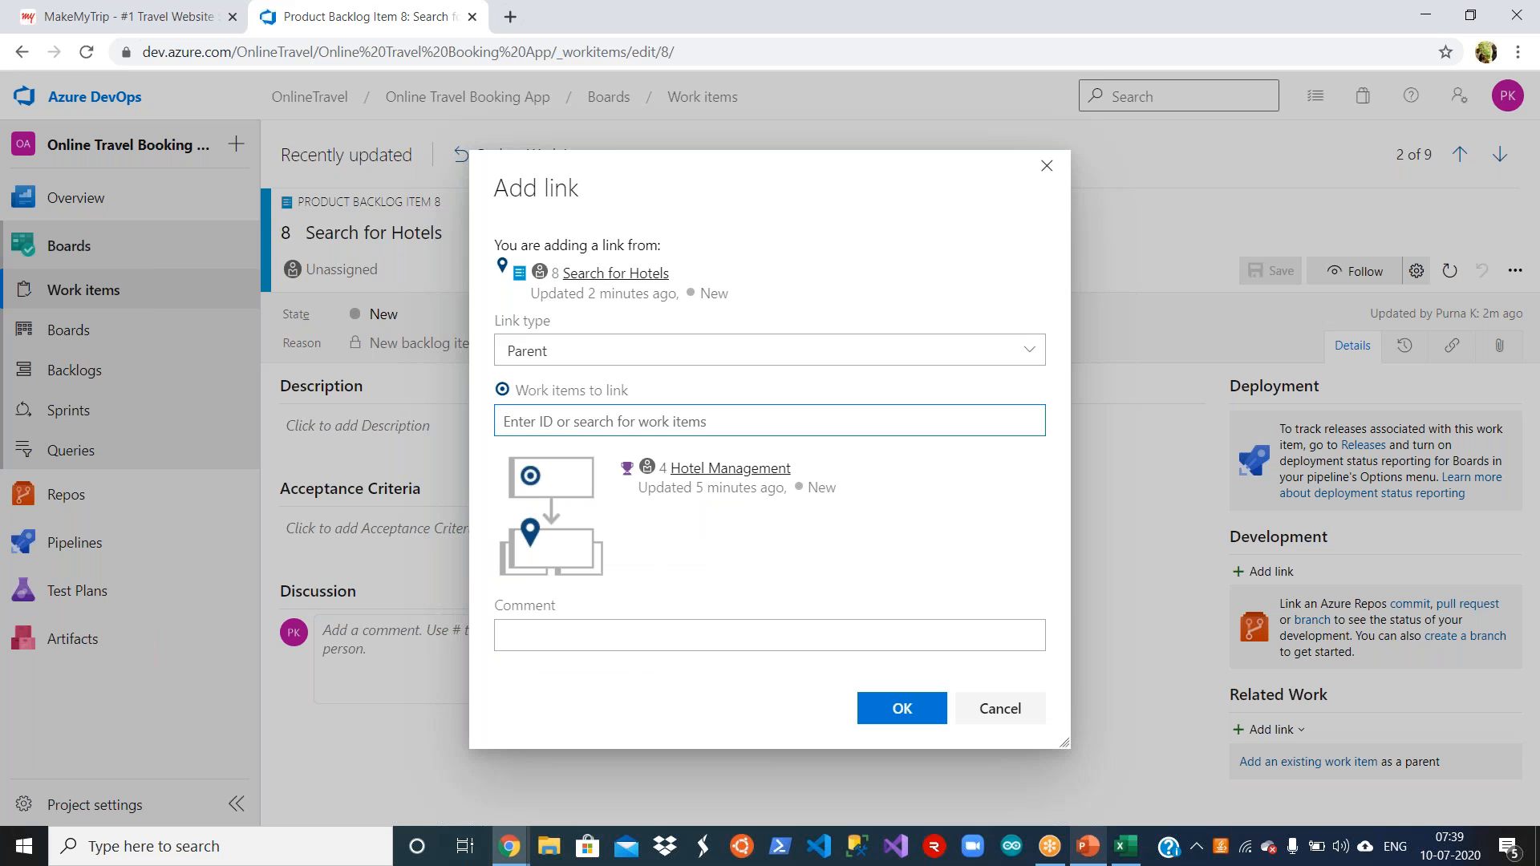
left_click(886, 716)
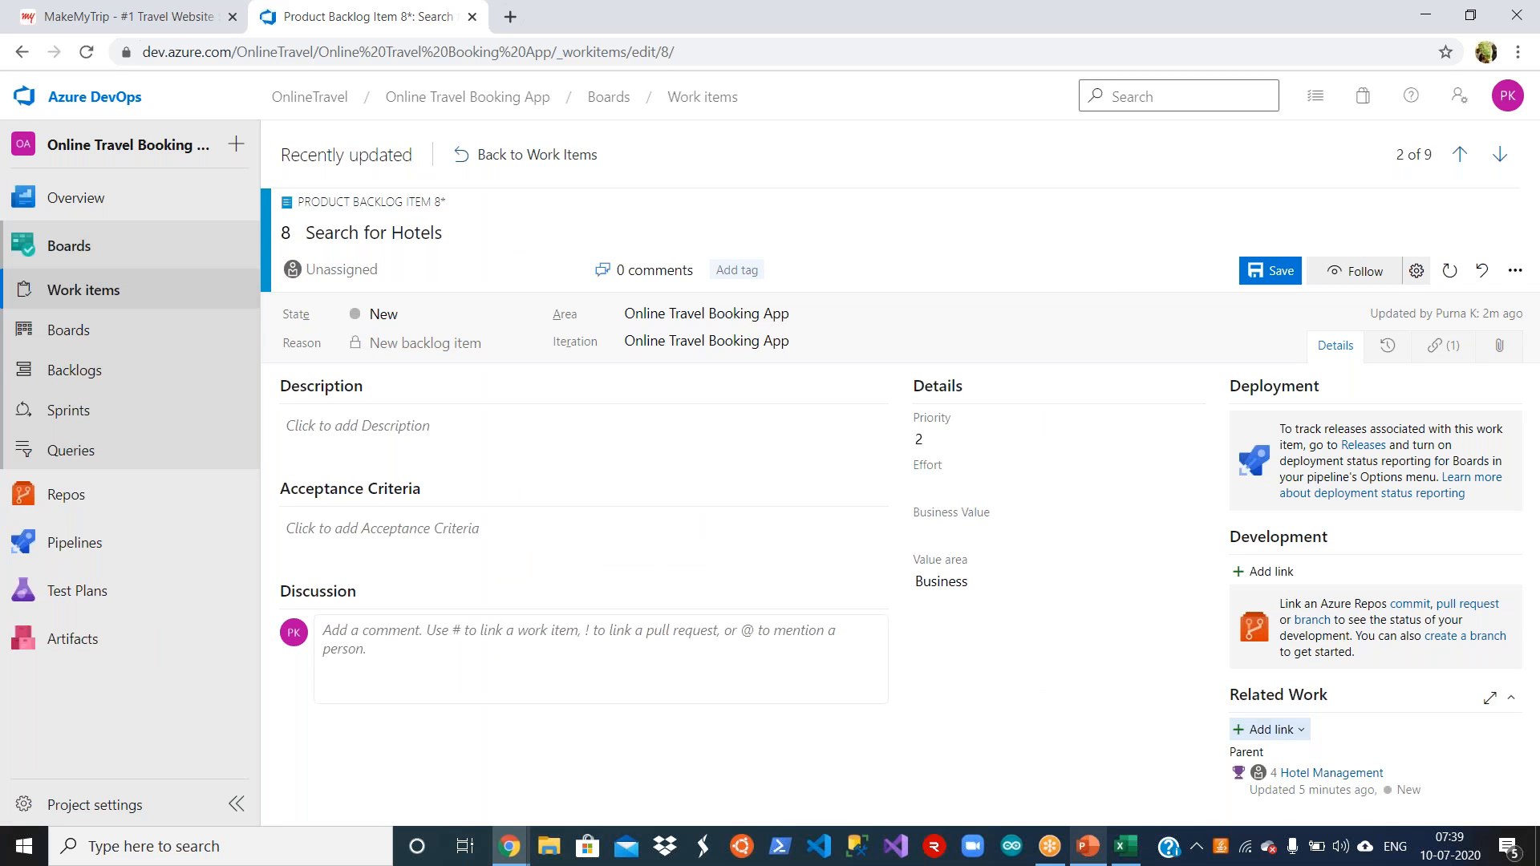
Step: Save the Search for Hotels backlog item with its parent link and return to the work items list
left_click(1254, 275)
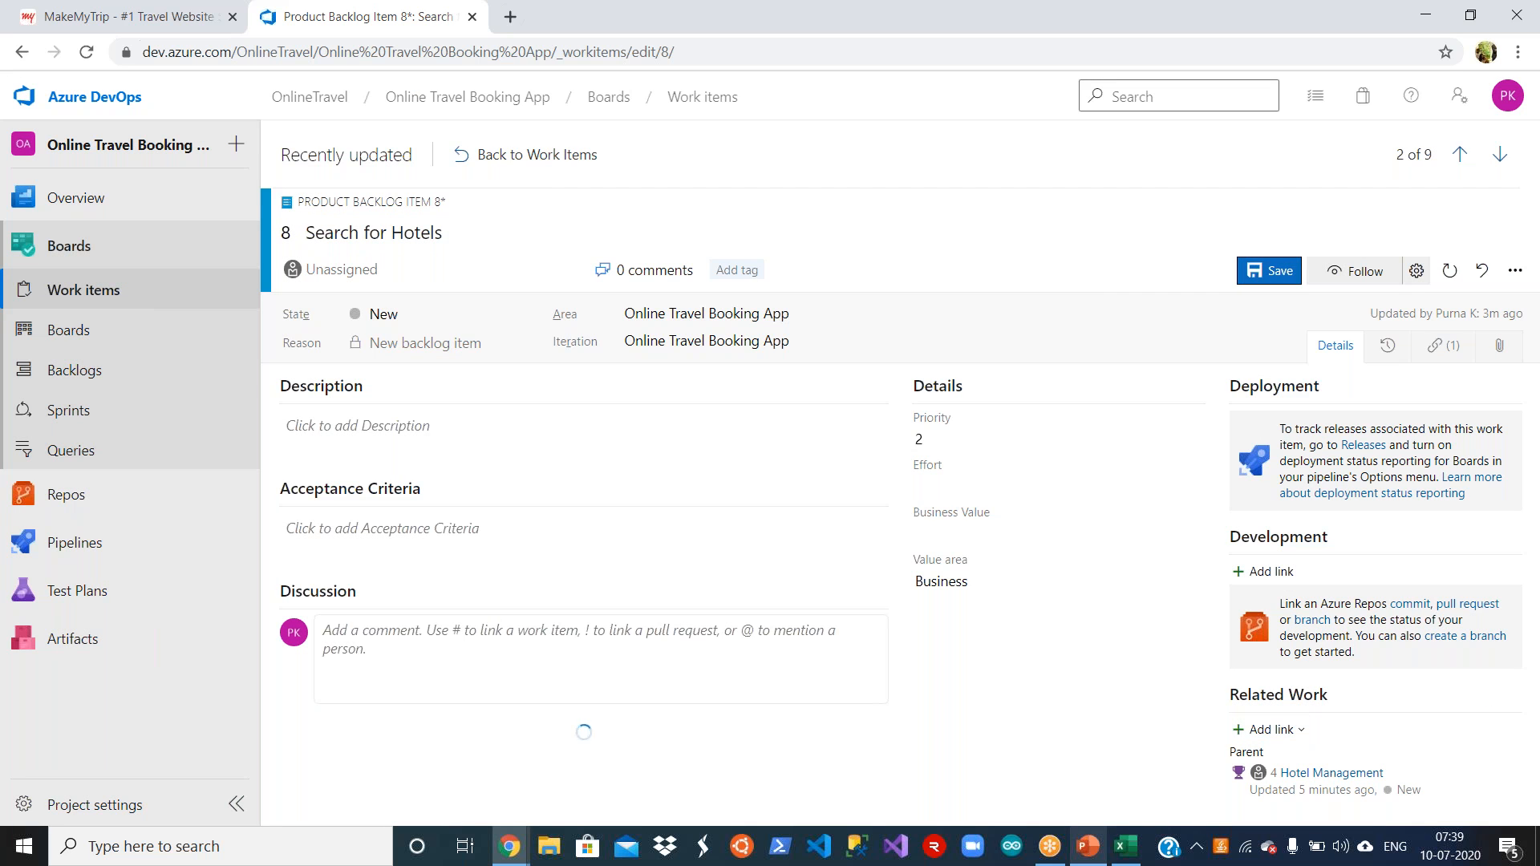
left_click(520, 156)
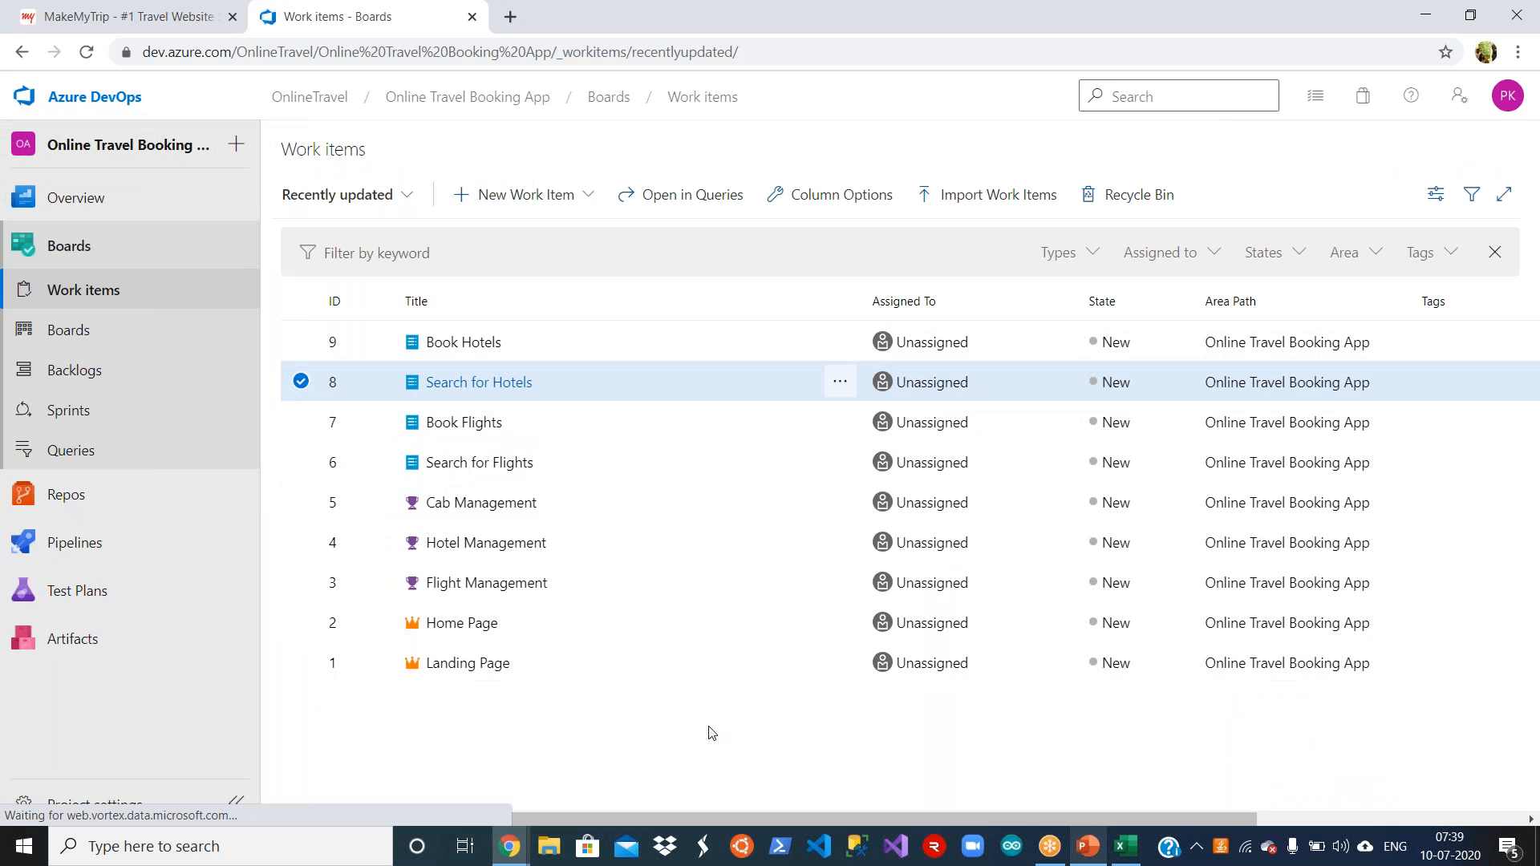
Step: Copy UI Design For Search for Flights from cell B13 in Excel, save it as a new Task's title in Azure DevOps and return to the list
left_click(1125, 848)
left_click(277, 465)
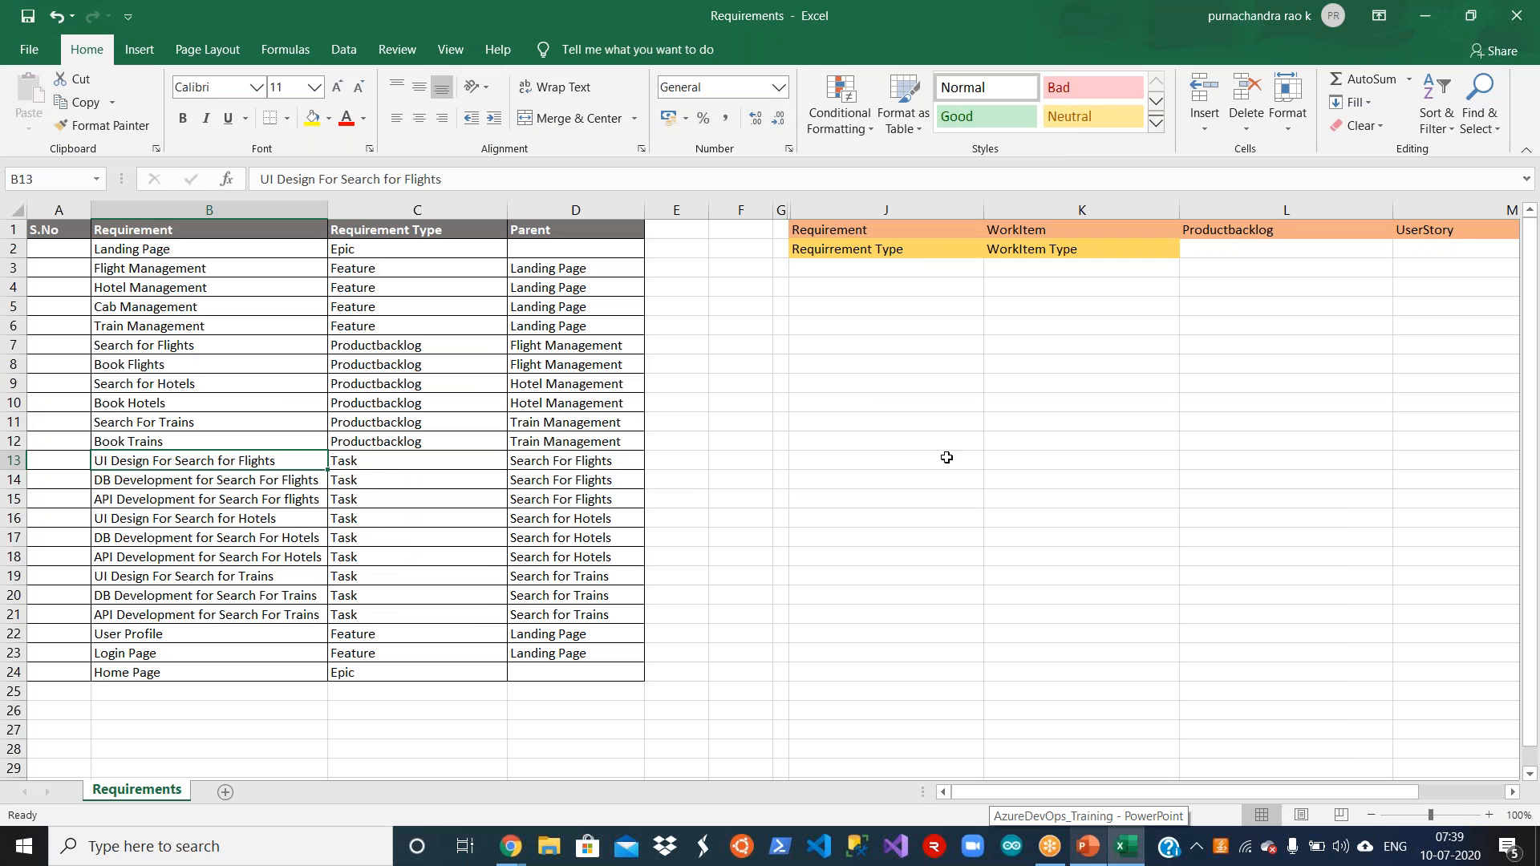
key("ctrl+c")
key("alt+Tab")
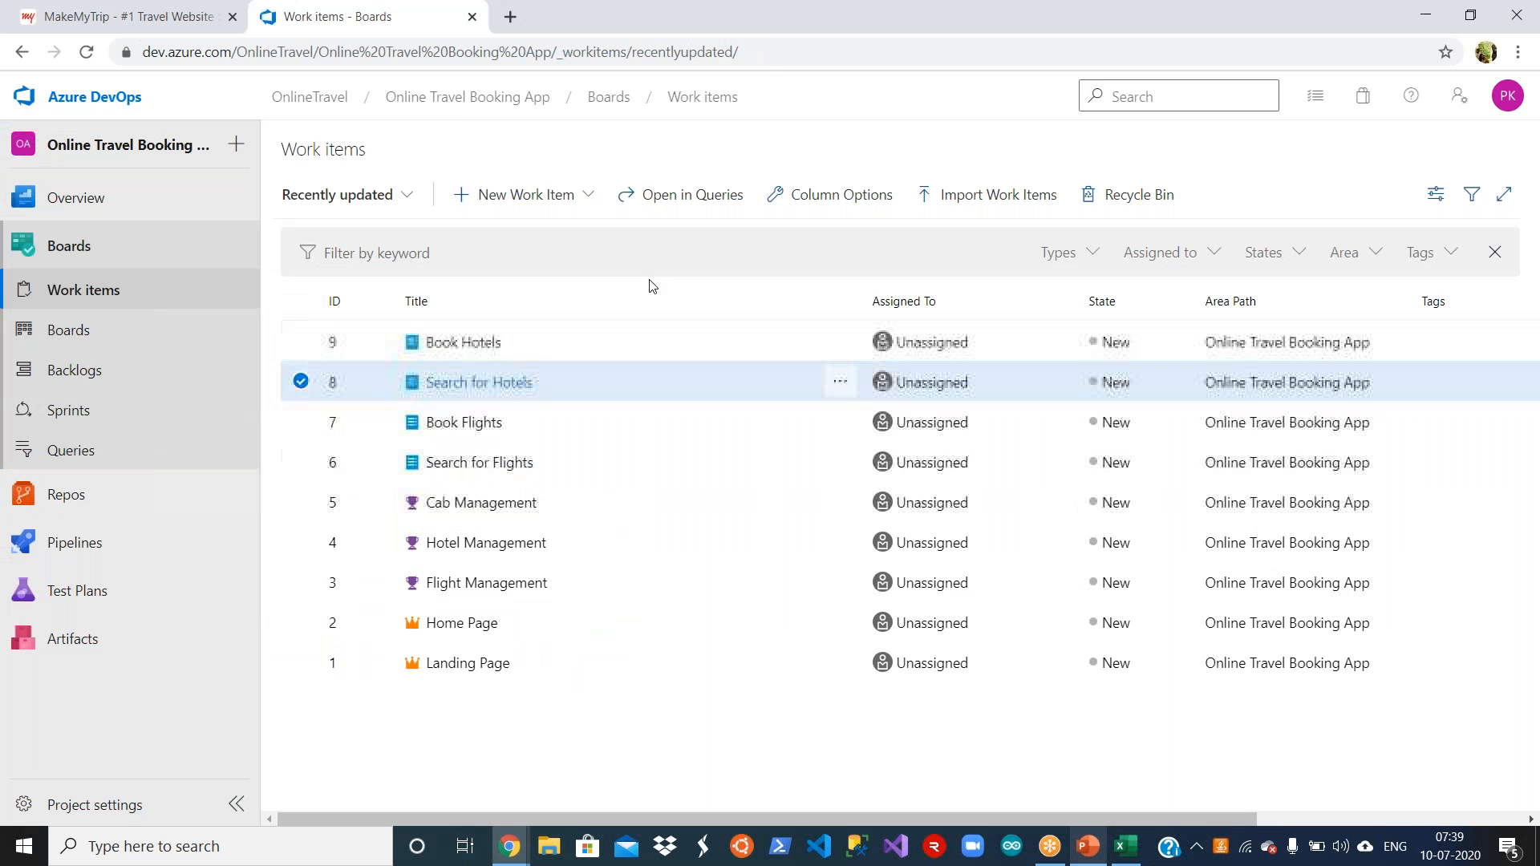
left_click(576, 195)
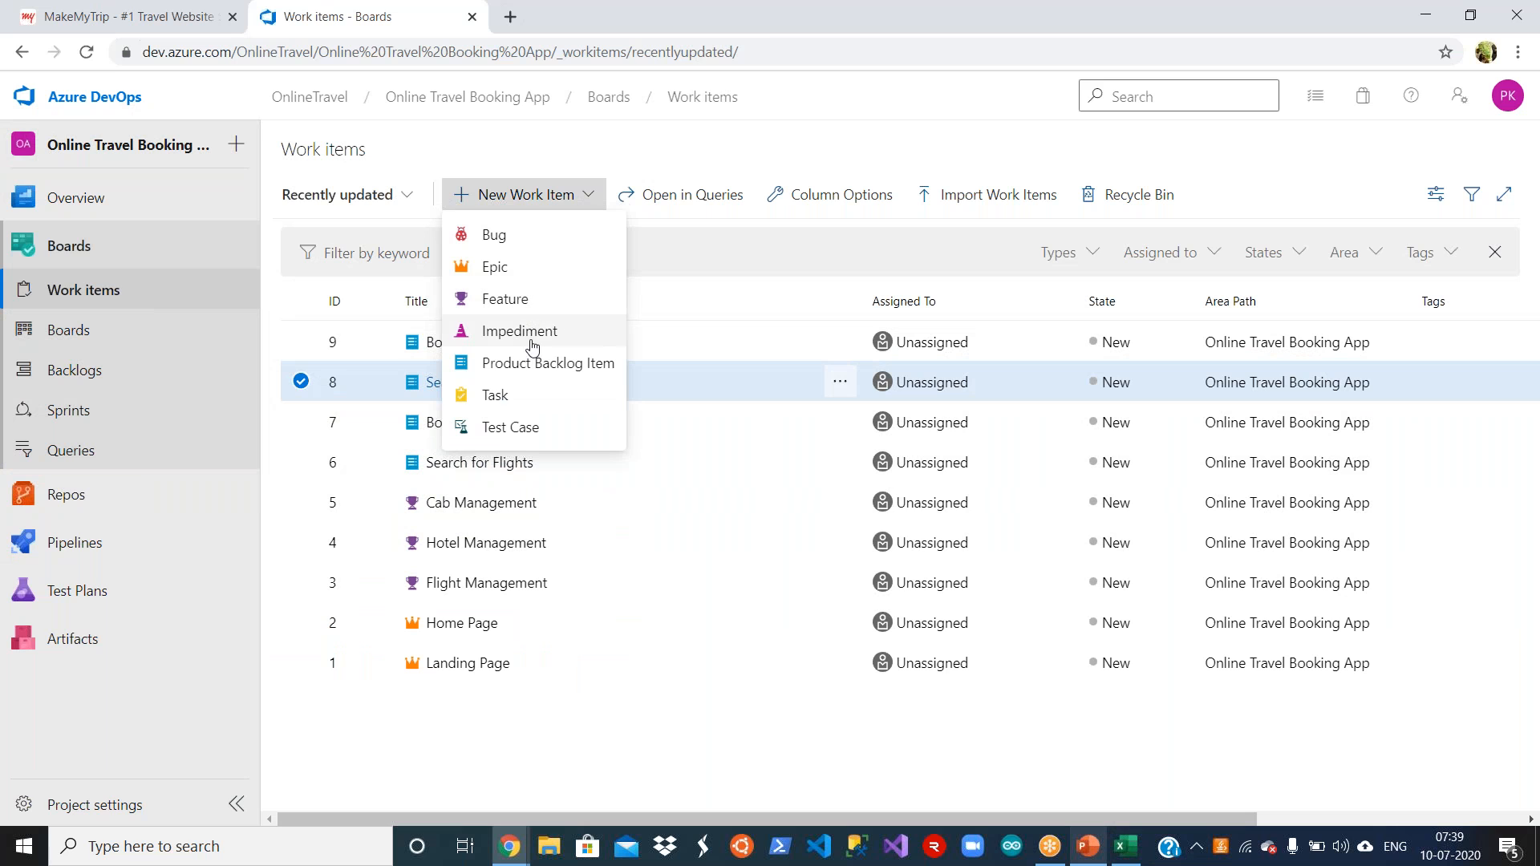
left_click(523, 399)
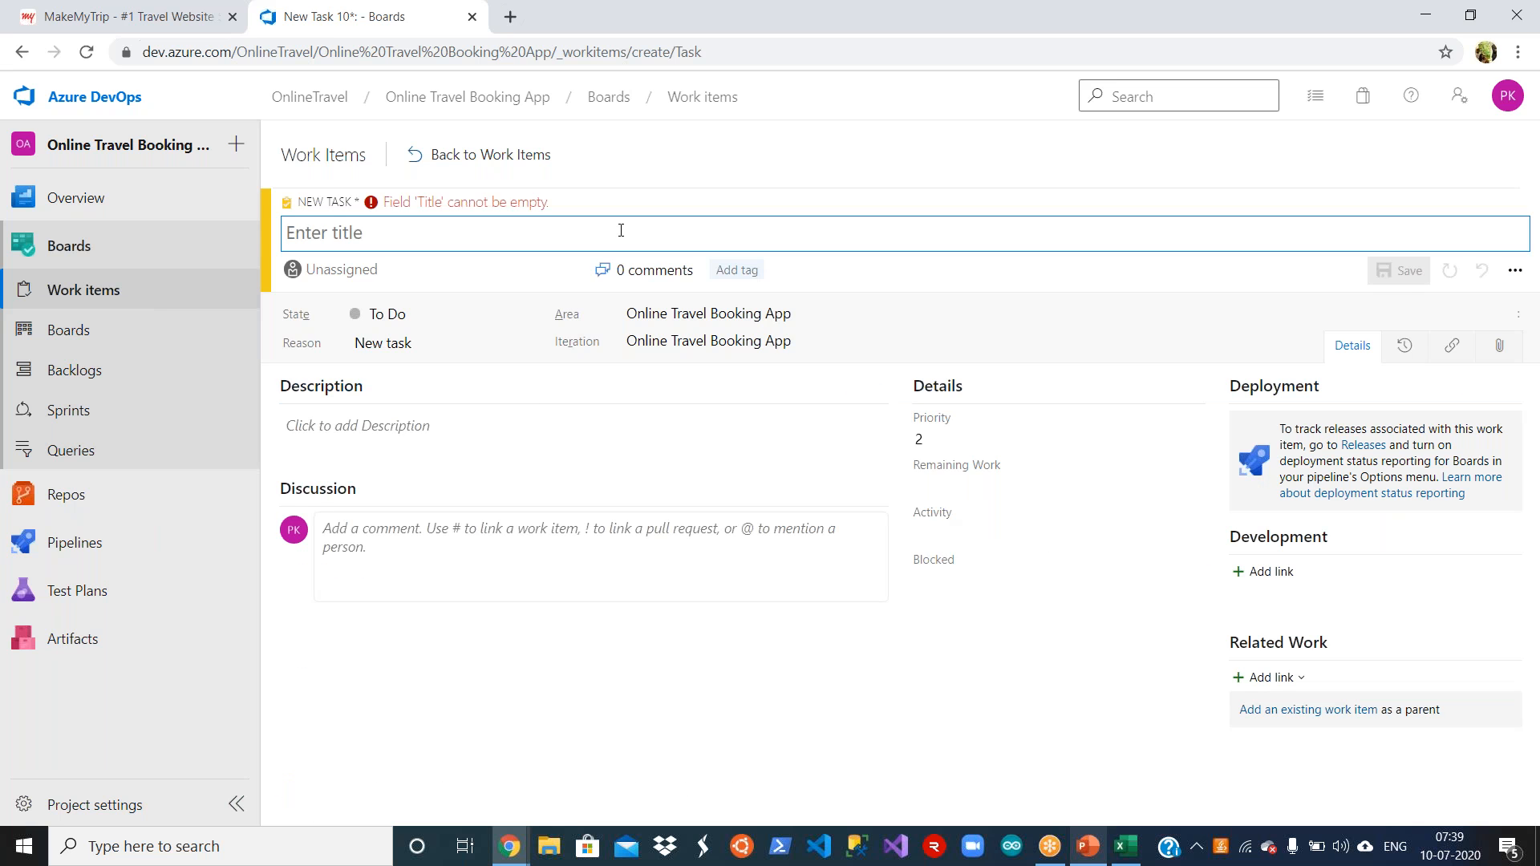
key("ctrl+v")
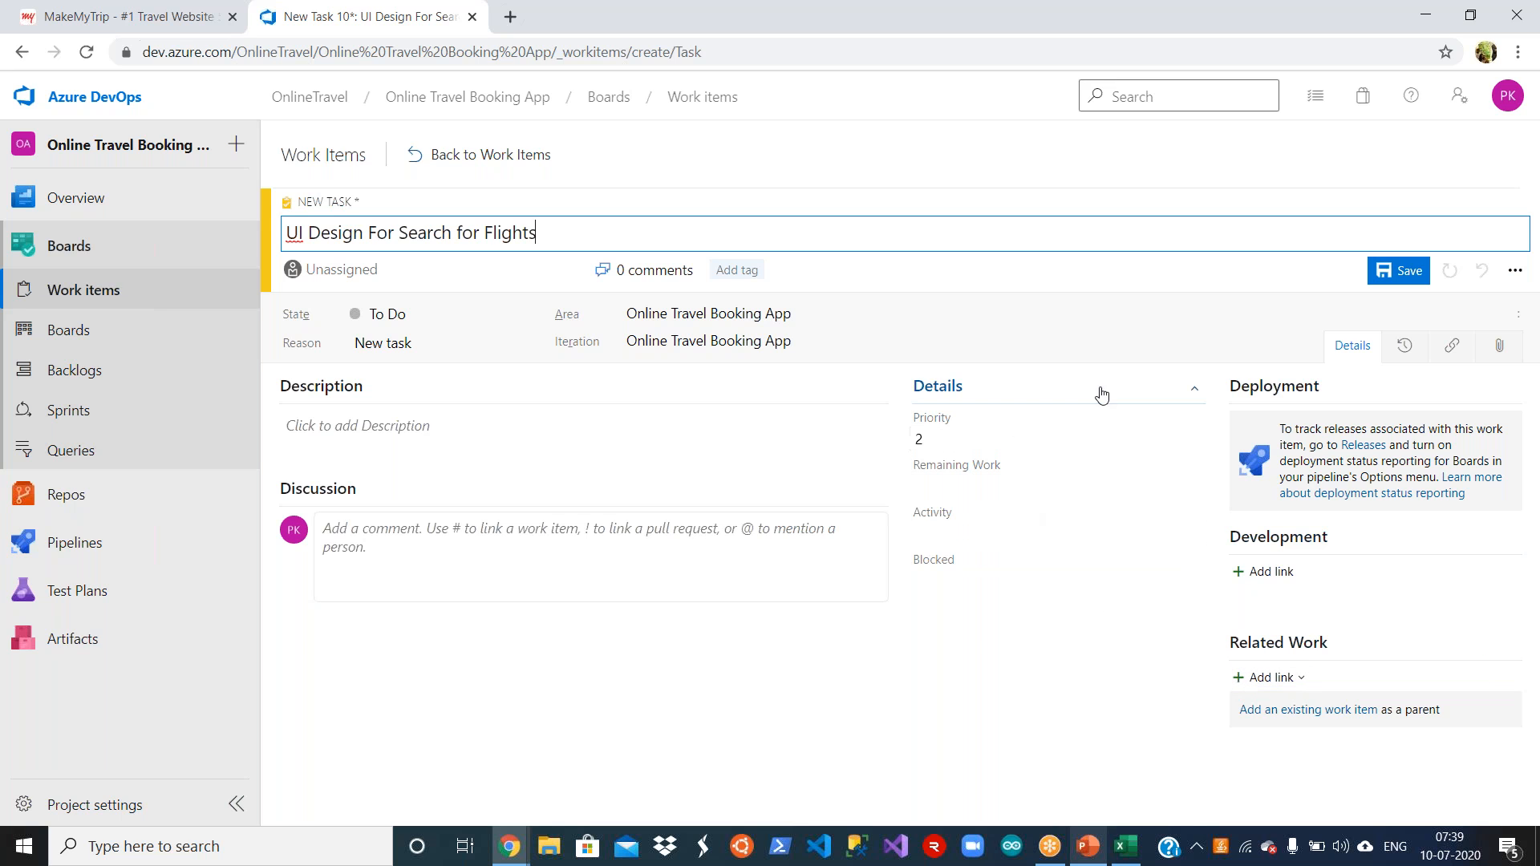
left_click(1395, 271)
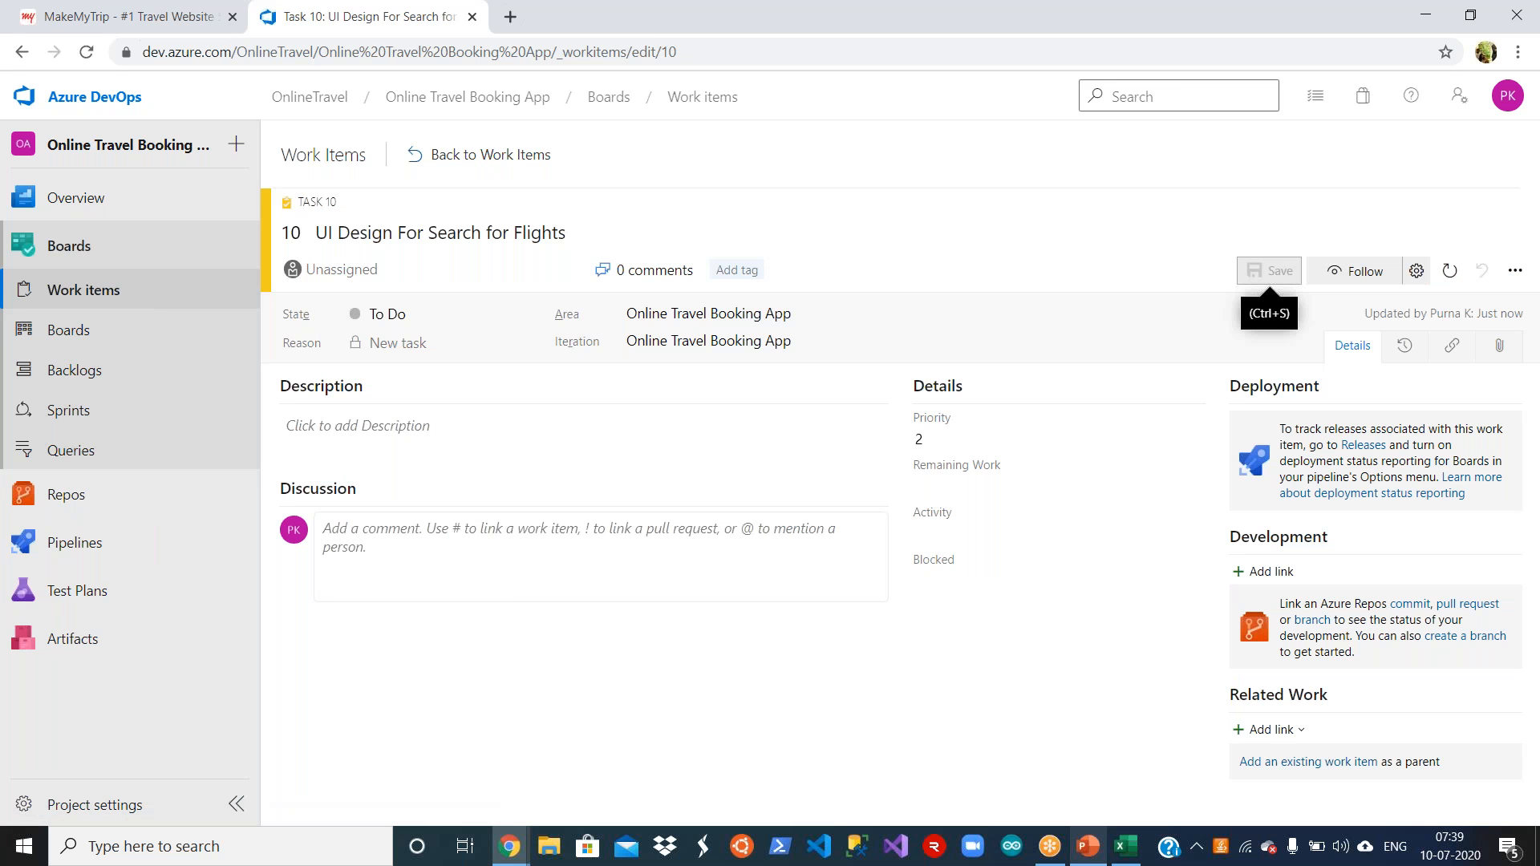
left_click(466, 163)
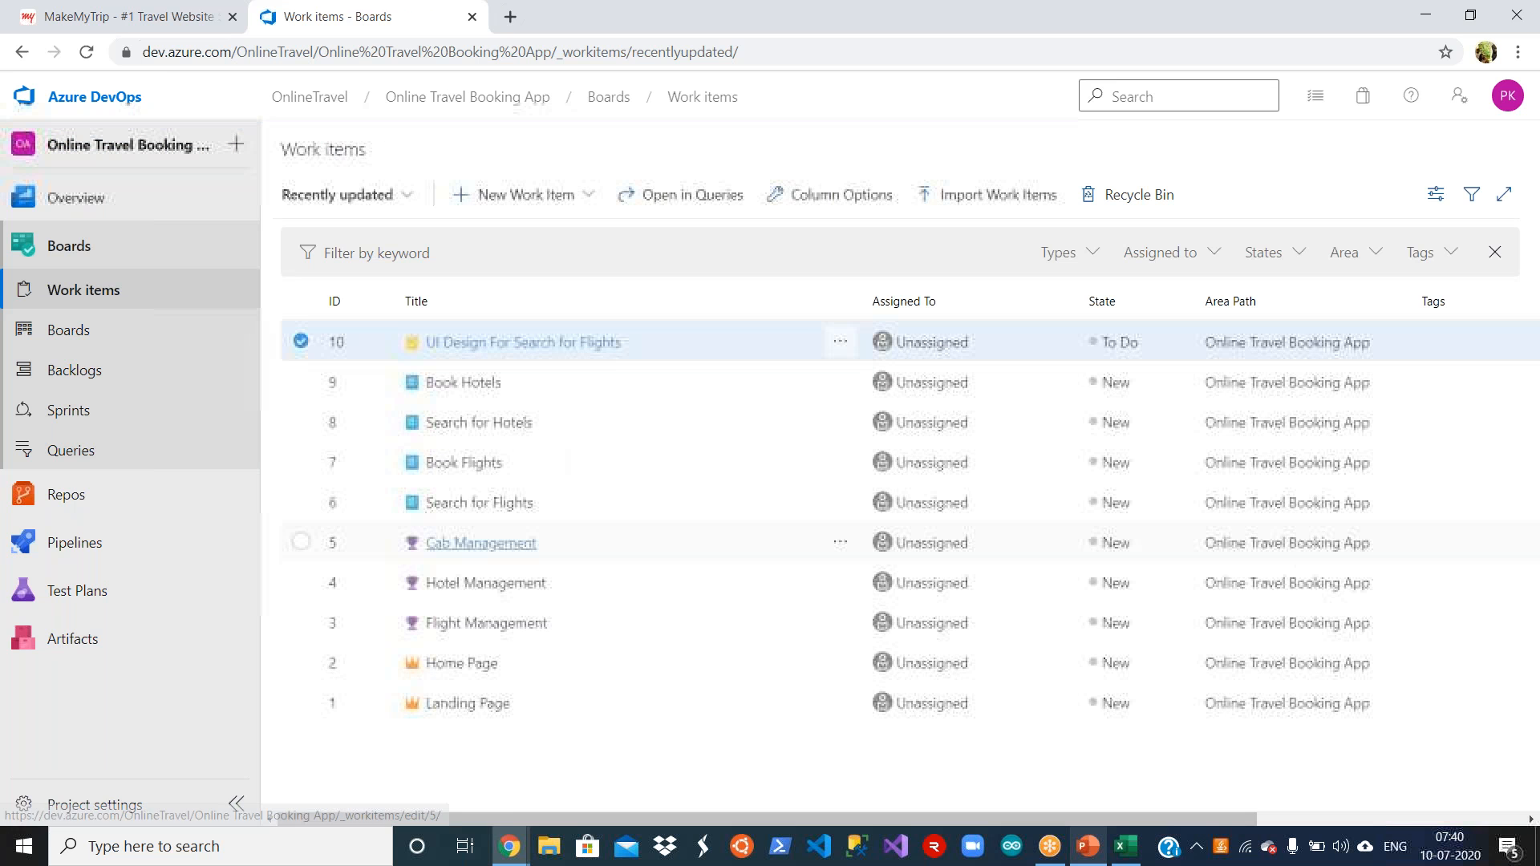
Step: Copy DB Development for Search For Flights from cell B14 in Excel, save it as a new Task's title in Azure DevOps and return to the list
key("alt+Tab")
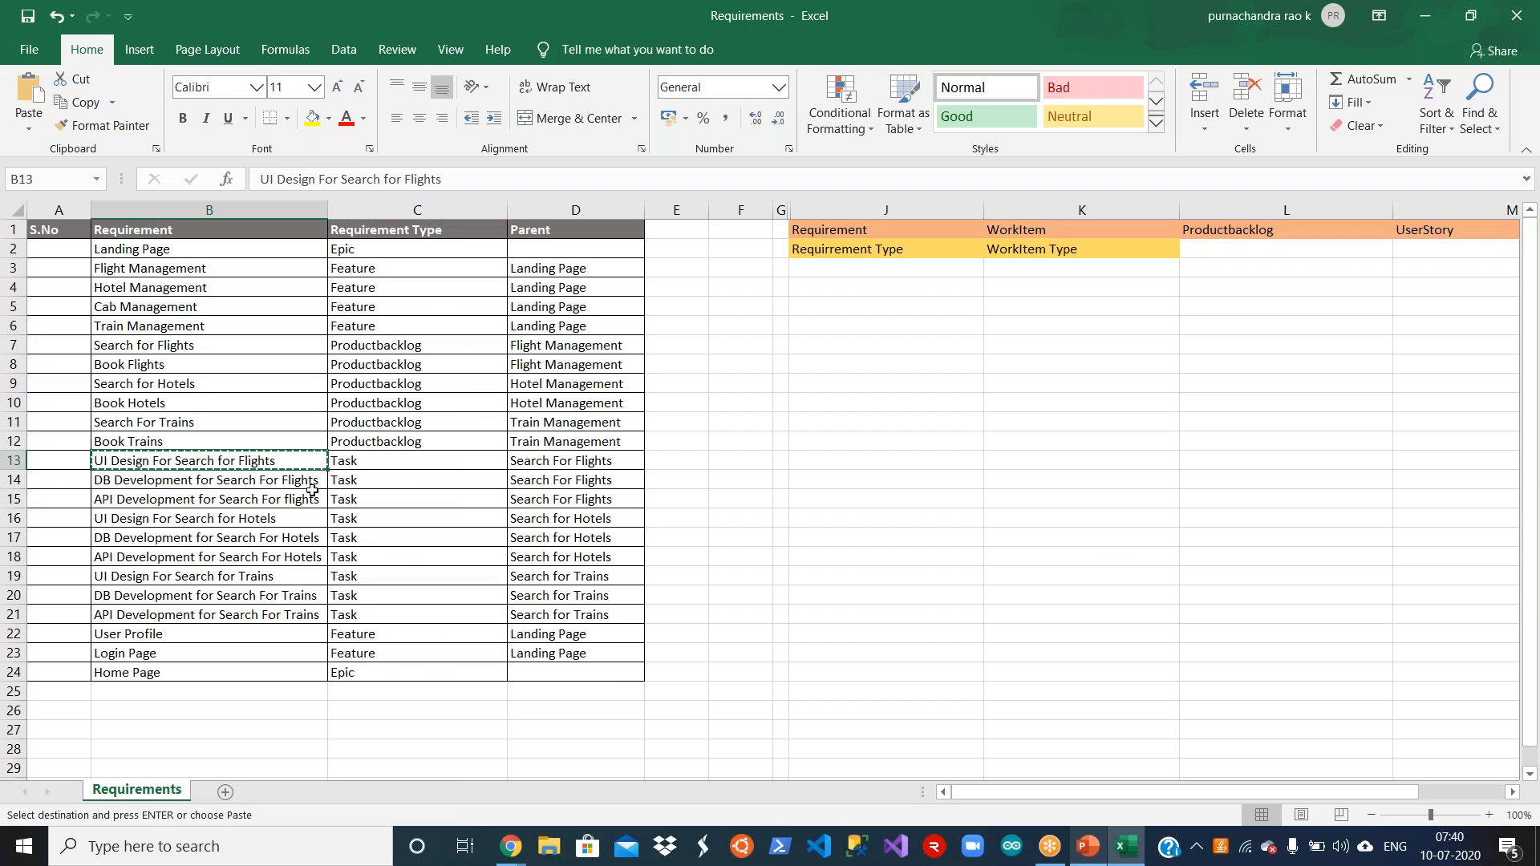
left_click(239, 482)
key("ctrl+c")
key("alt+Tab")
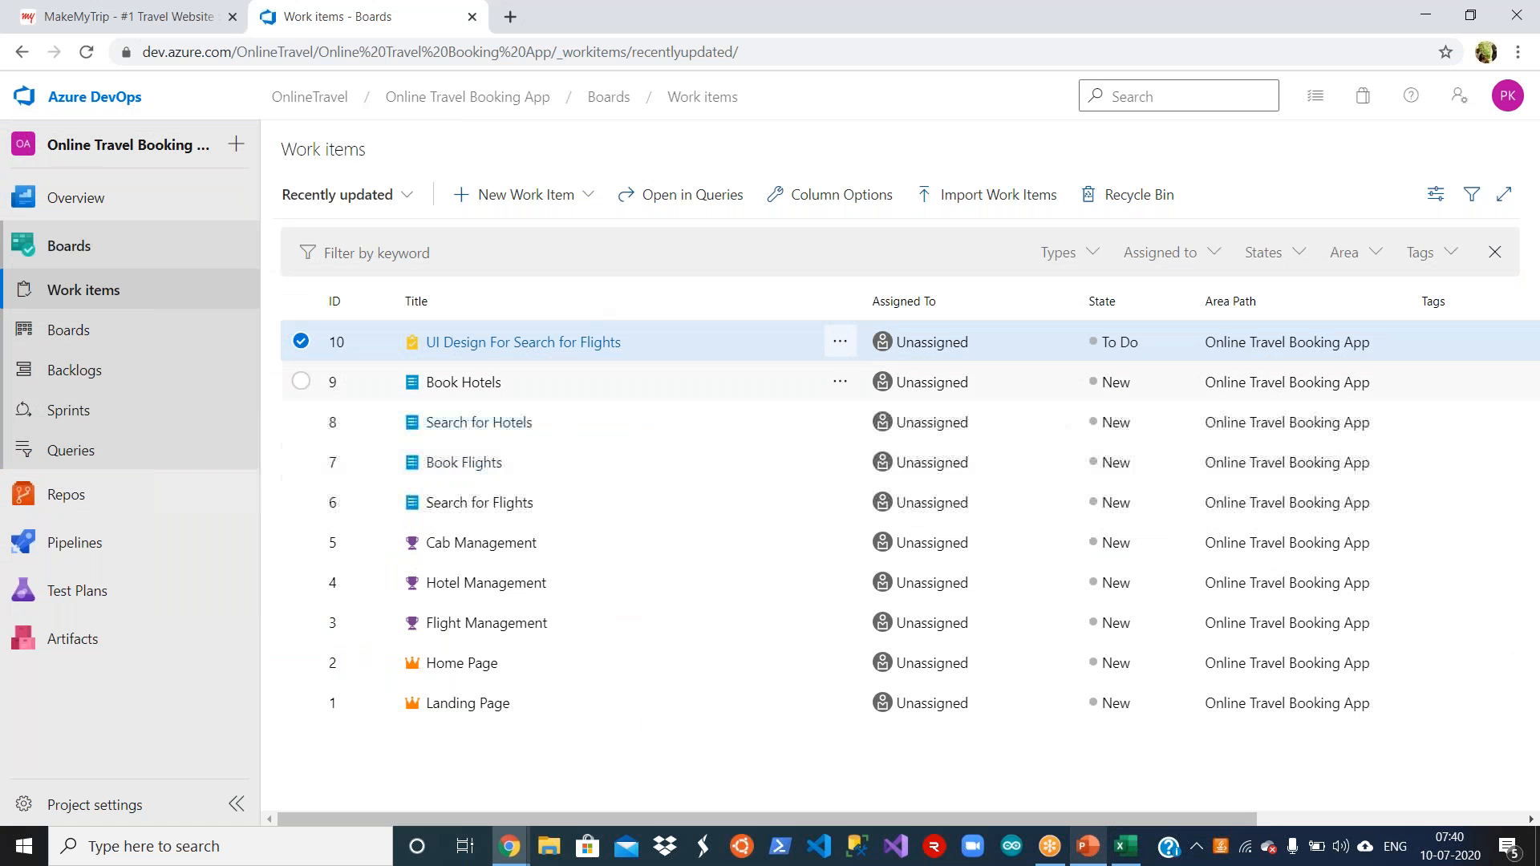
left_click(586, 194)
left_click(526, 401)
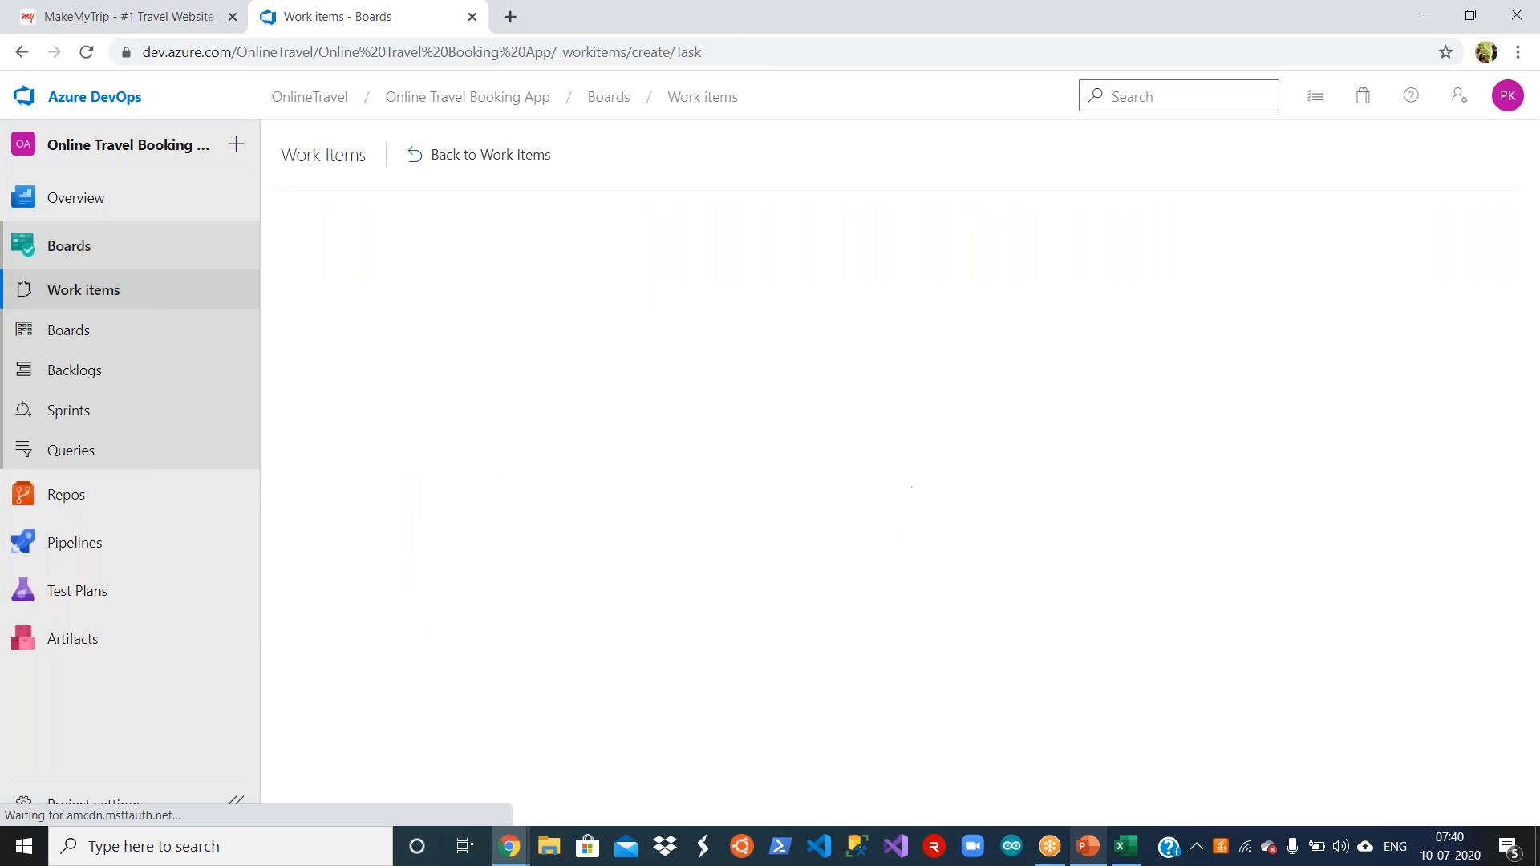
key("ctrl+v")
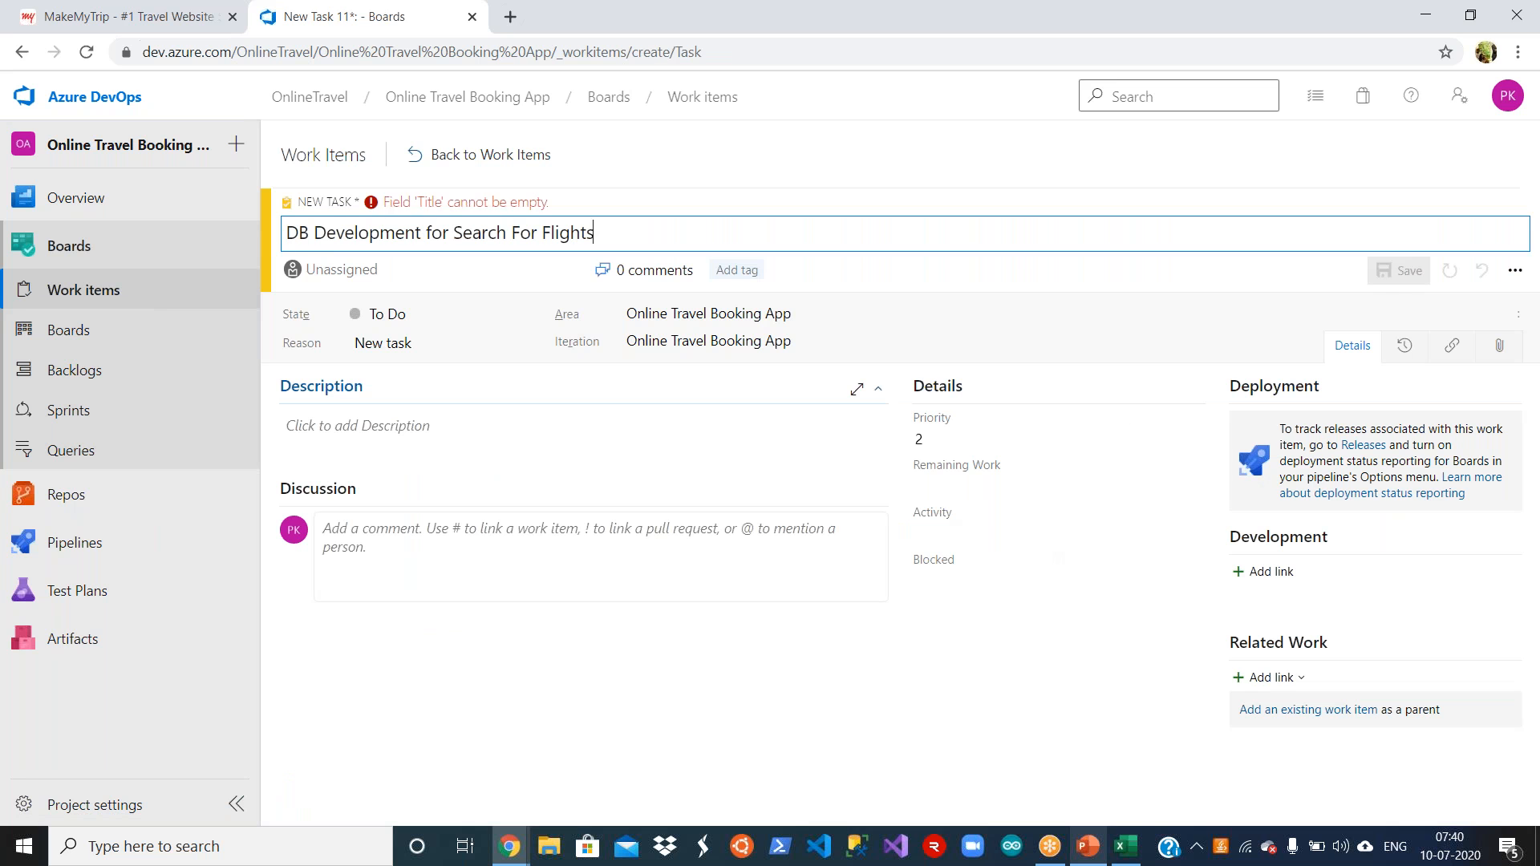
left_click(1406, 272)
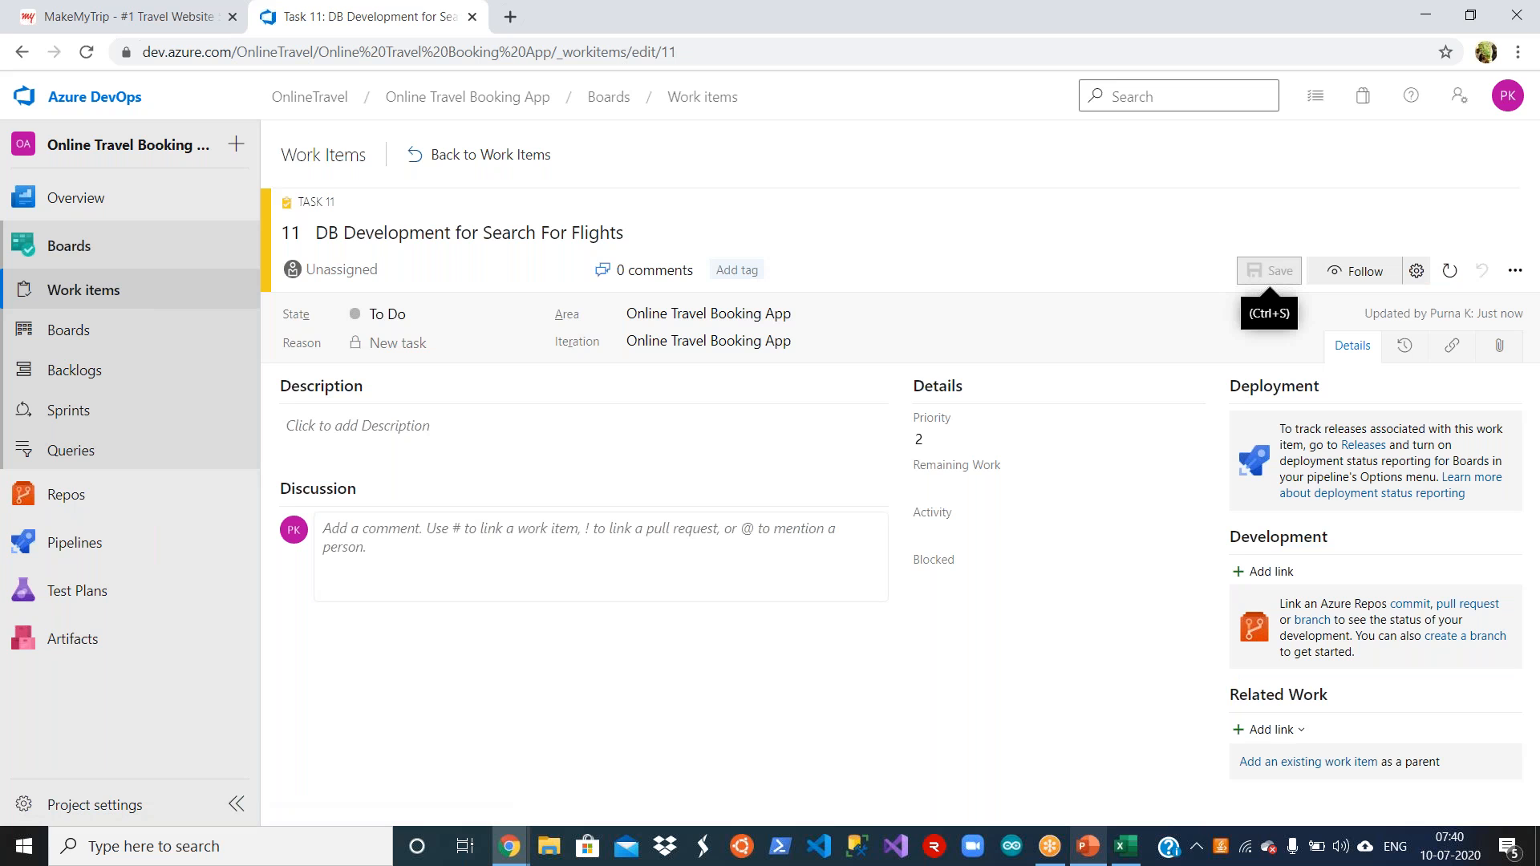
left_click(504, 157)
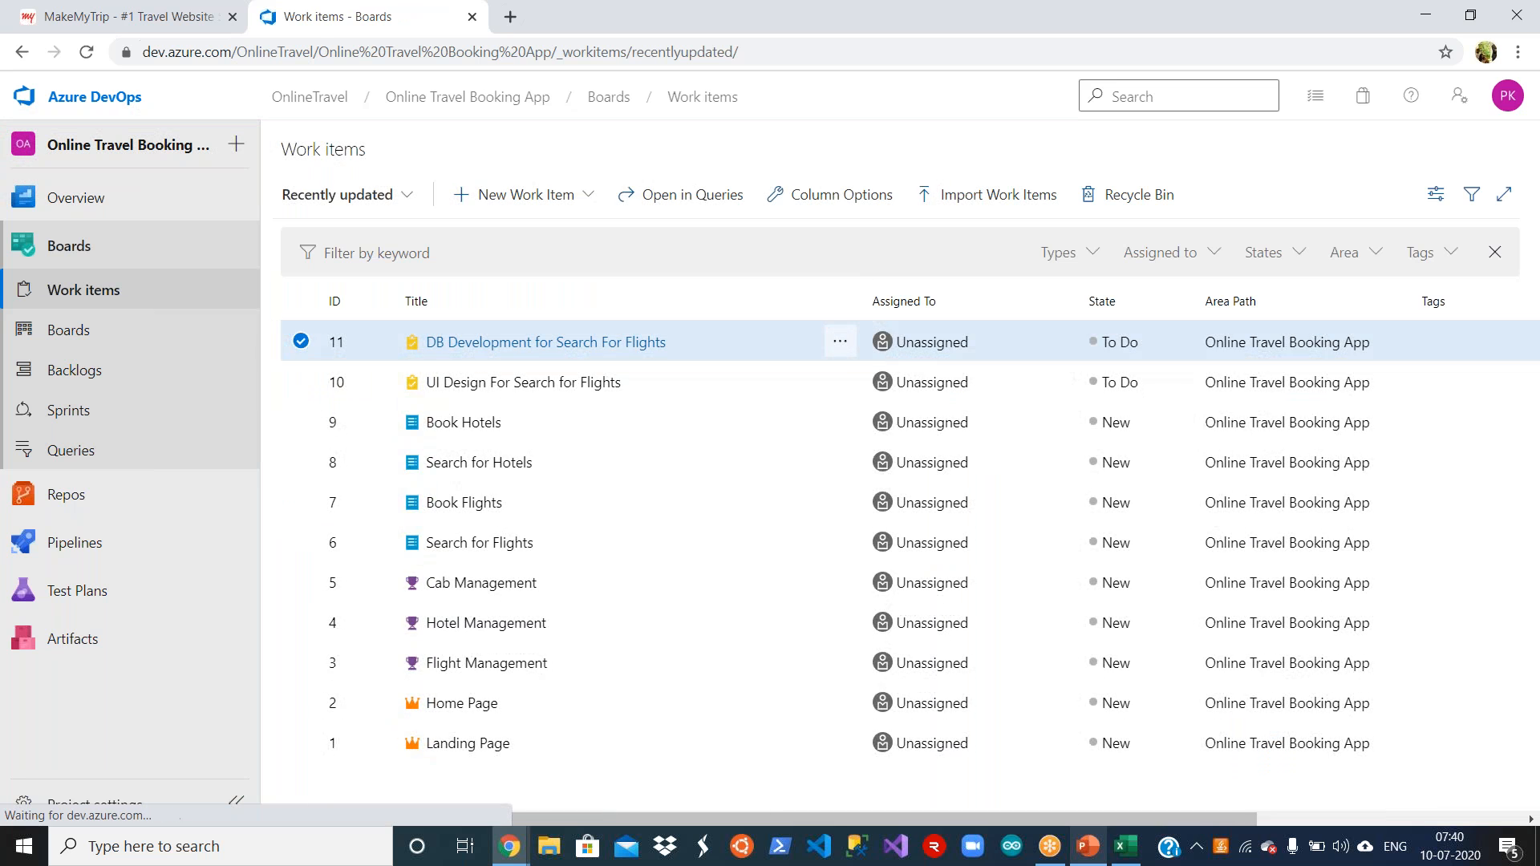
Step: Copy API Development for Search For flights from cell B15 in Excel, save it as a new Task's title in Azure DevOps and return to the list
key("alt+Tab")
left_click(268, 497)
key("ctrl+c")
key("alt+Tab")
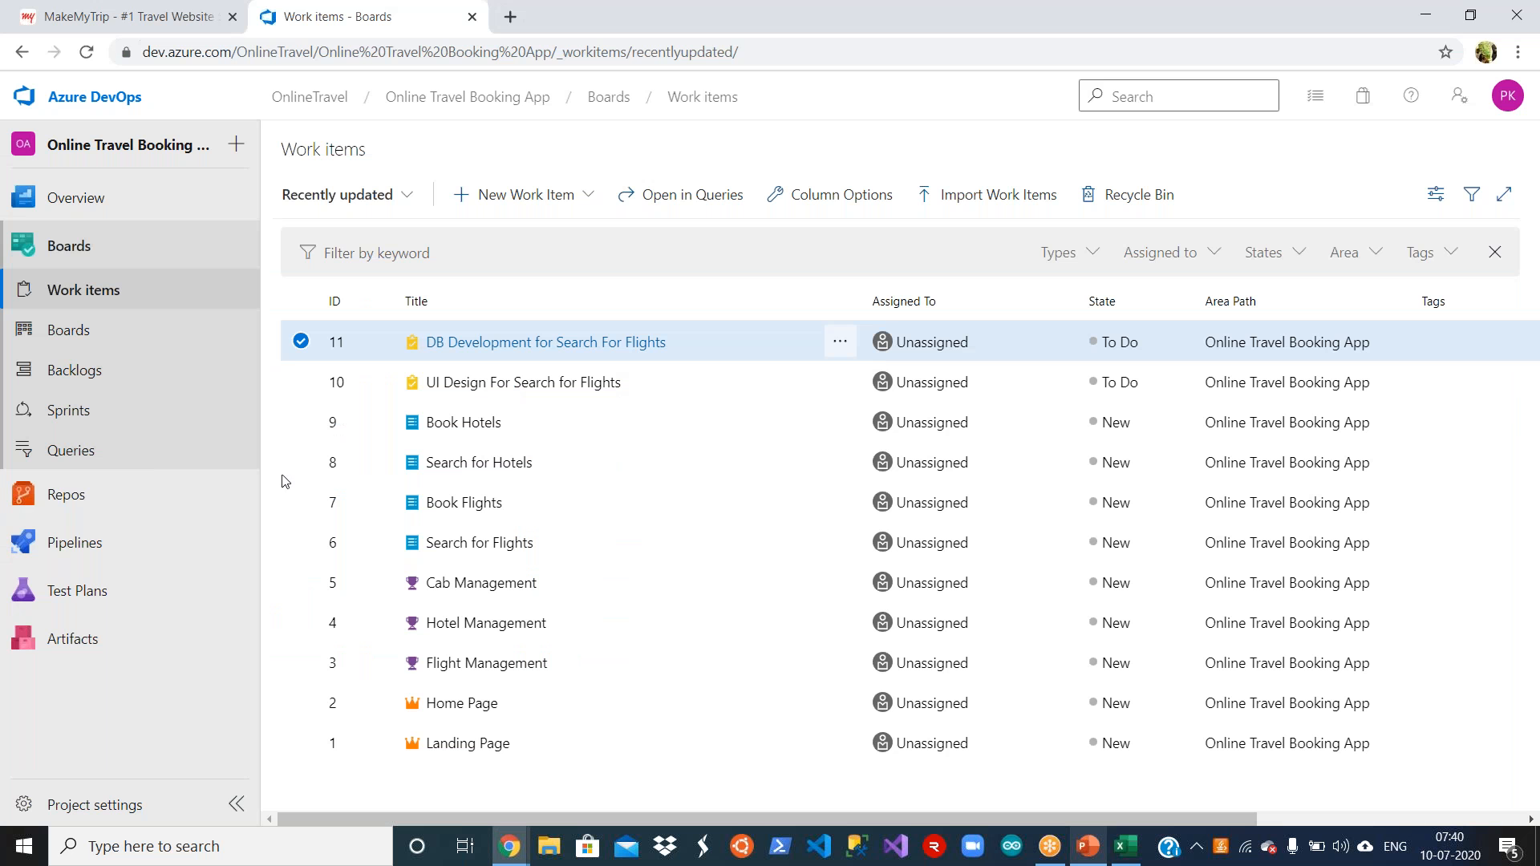
left_click(590, 201)
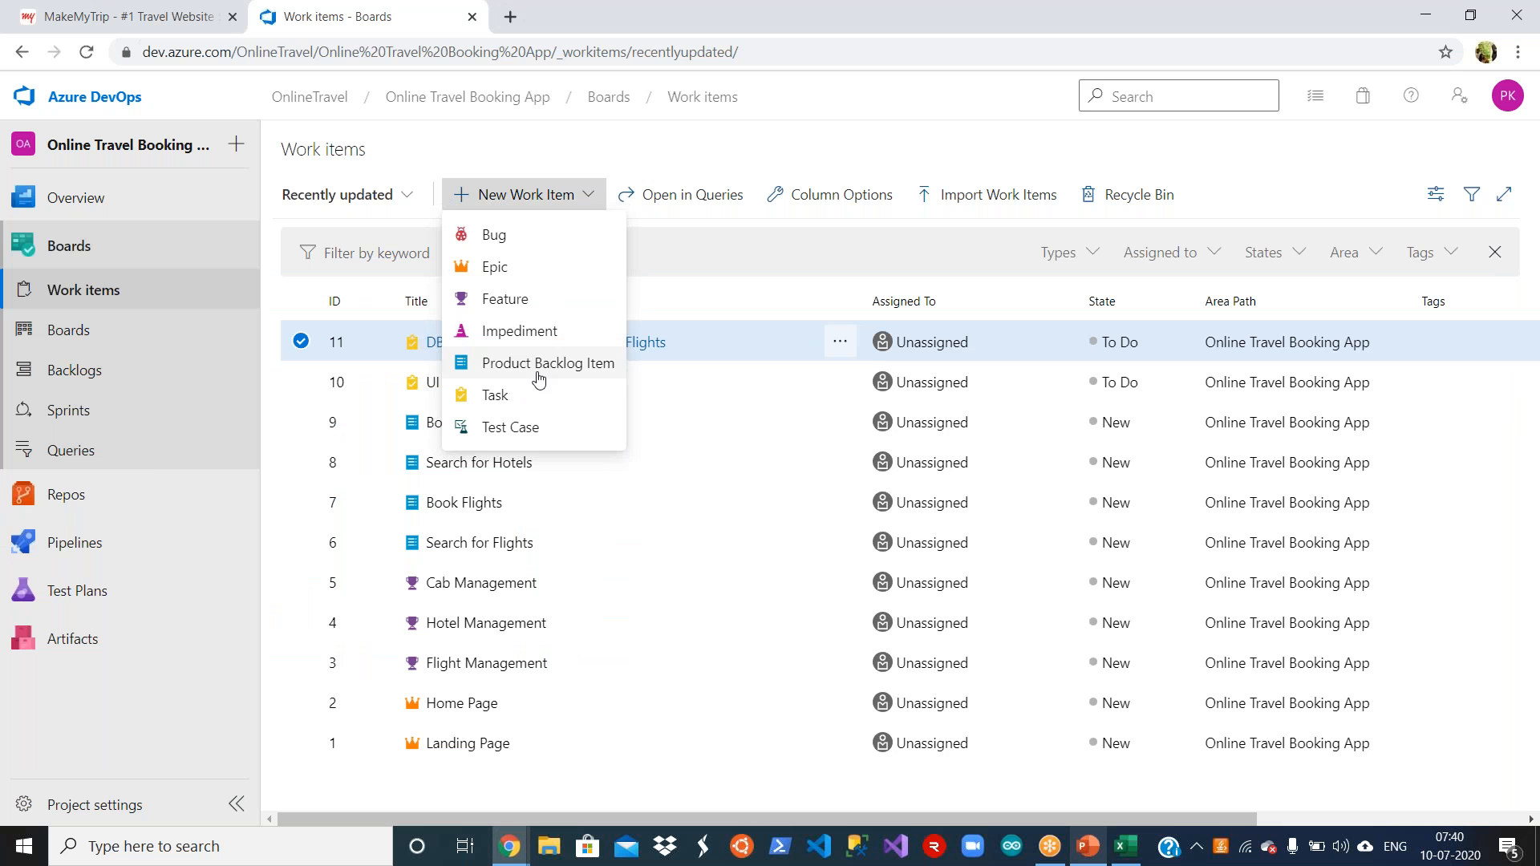
left_click(535, 407)
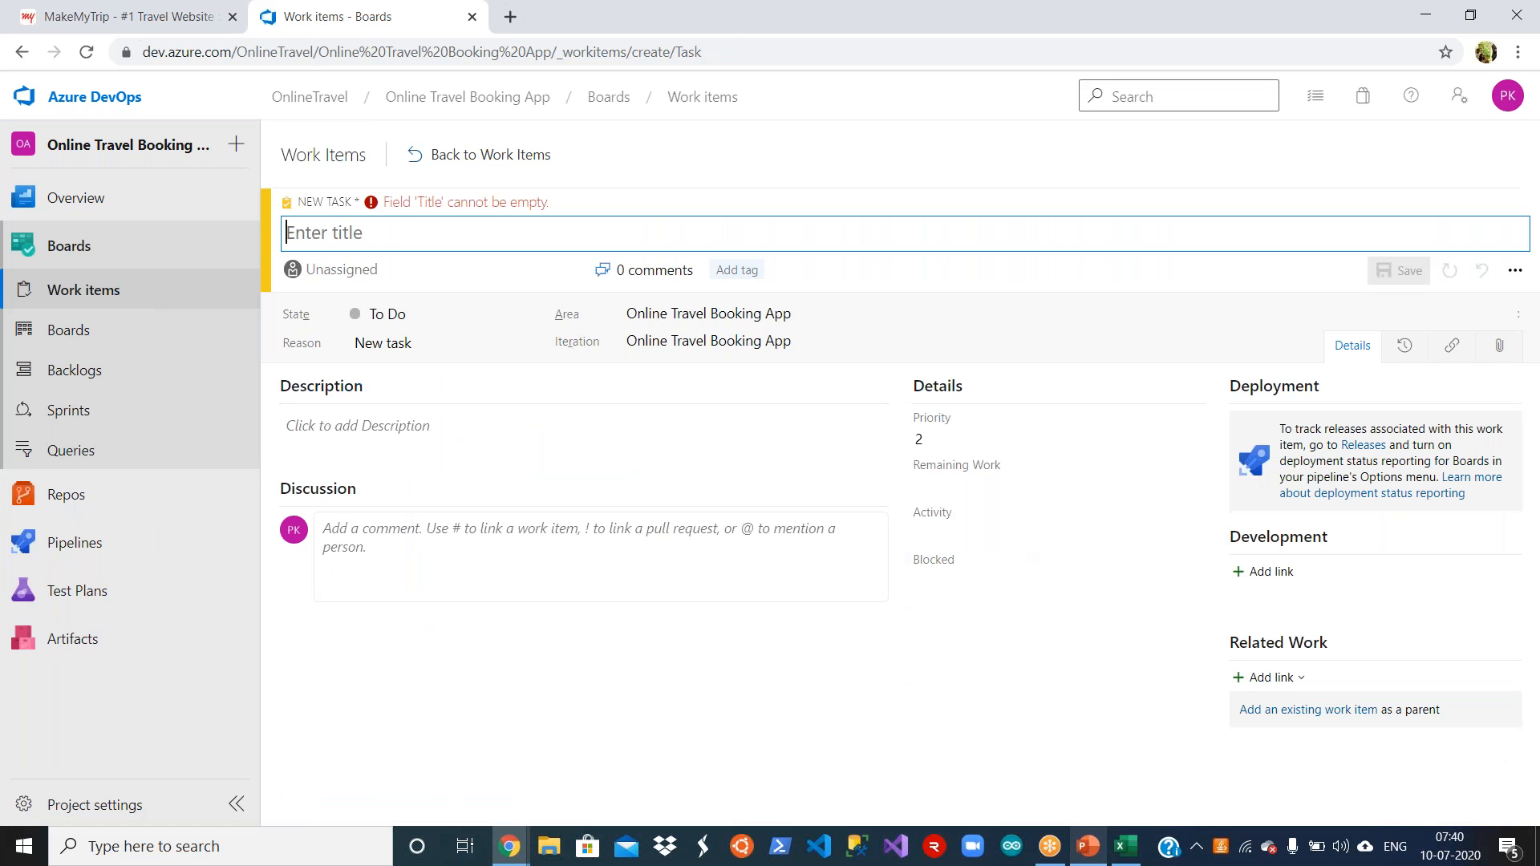
key("ctrl+v")
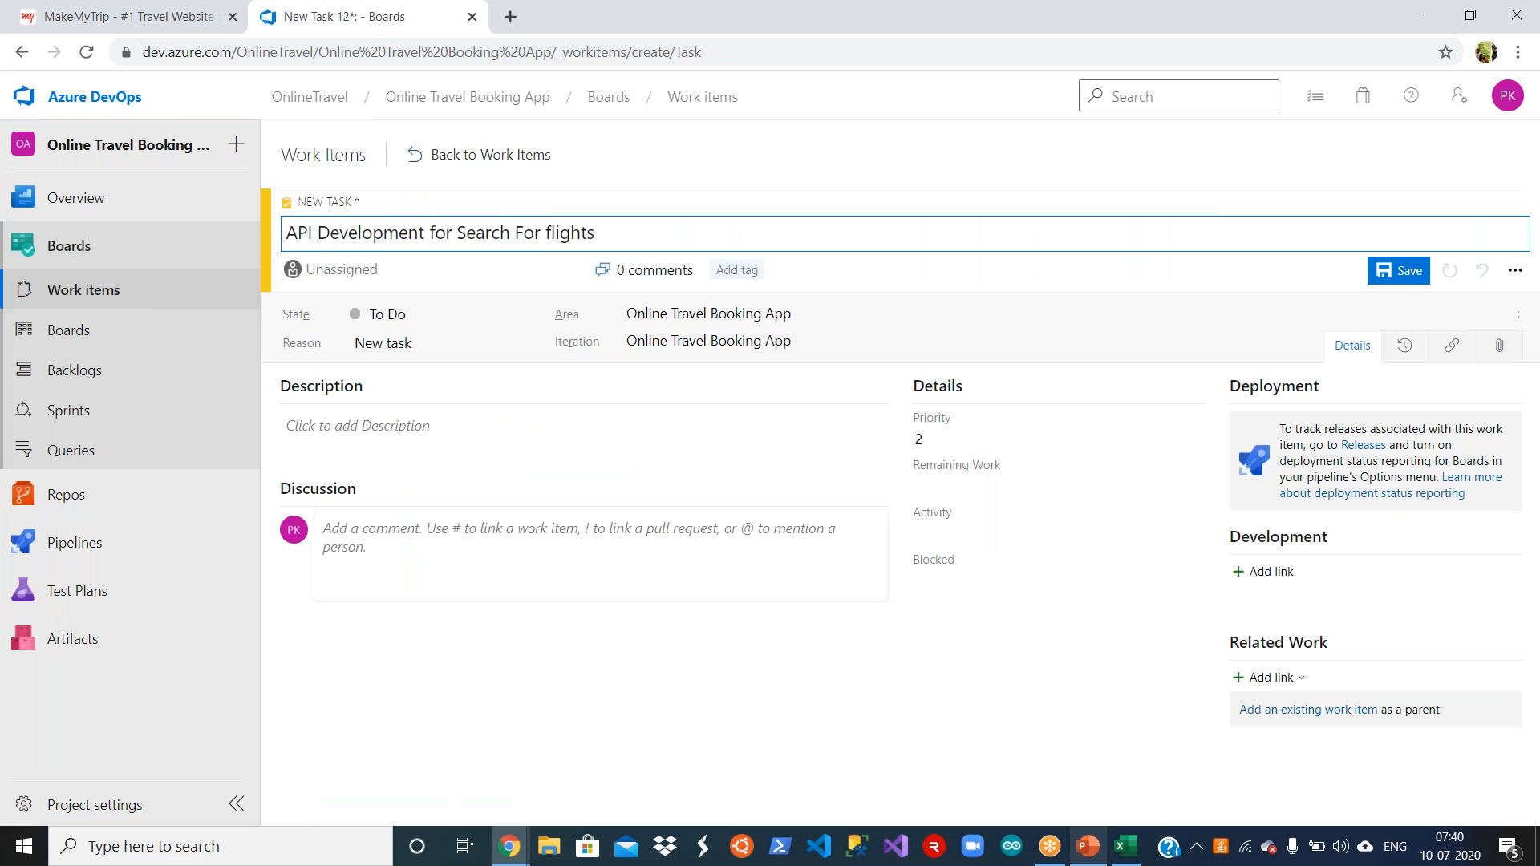
left_click(1402, 272)
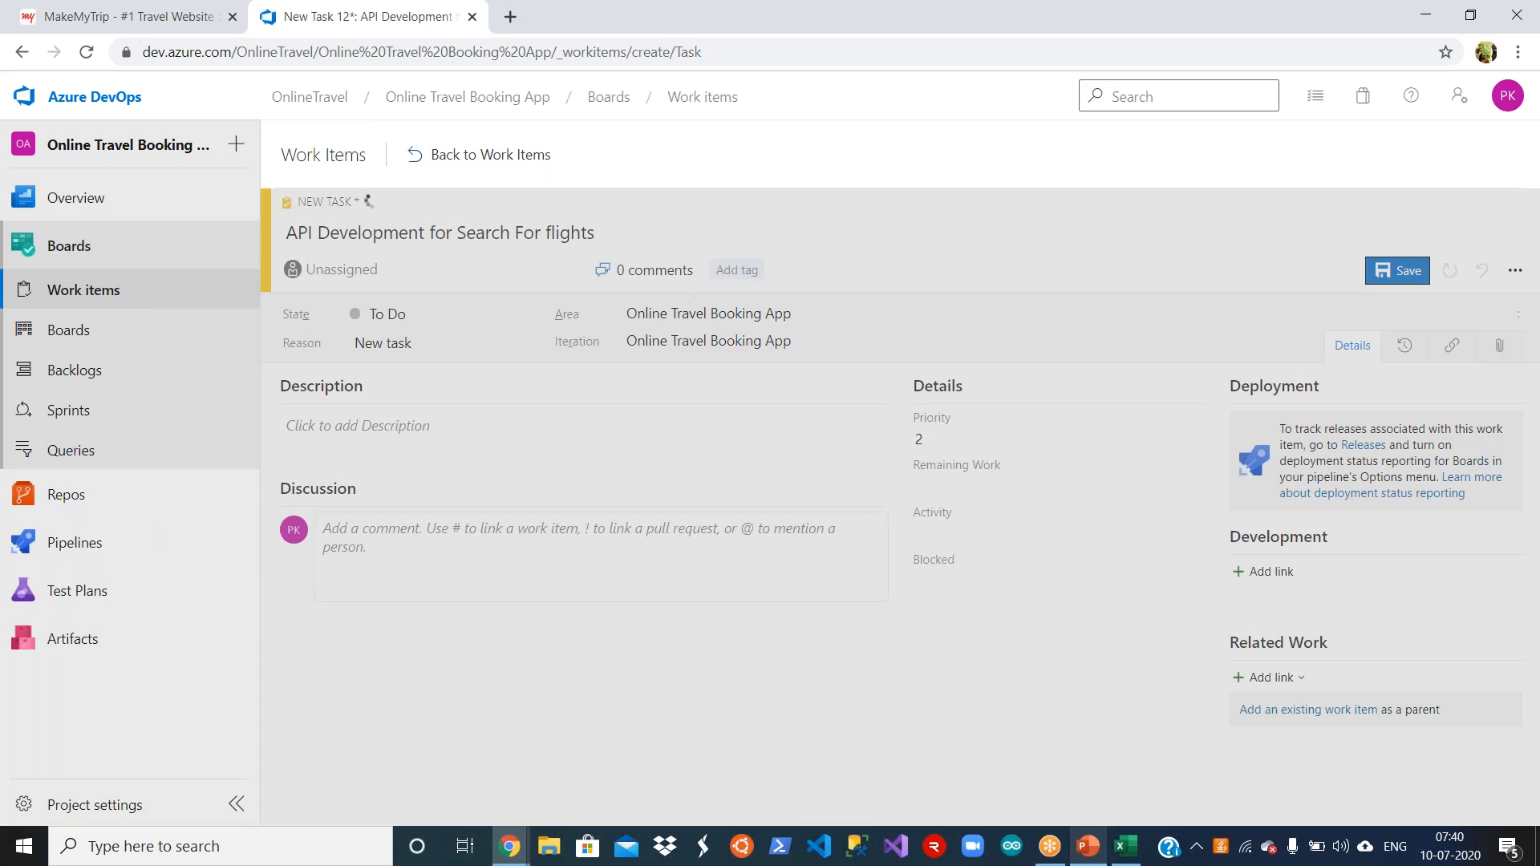
left_click(501, 155)
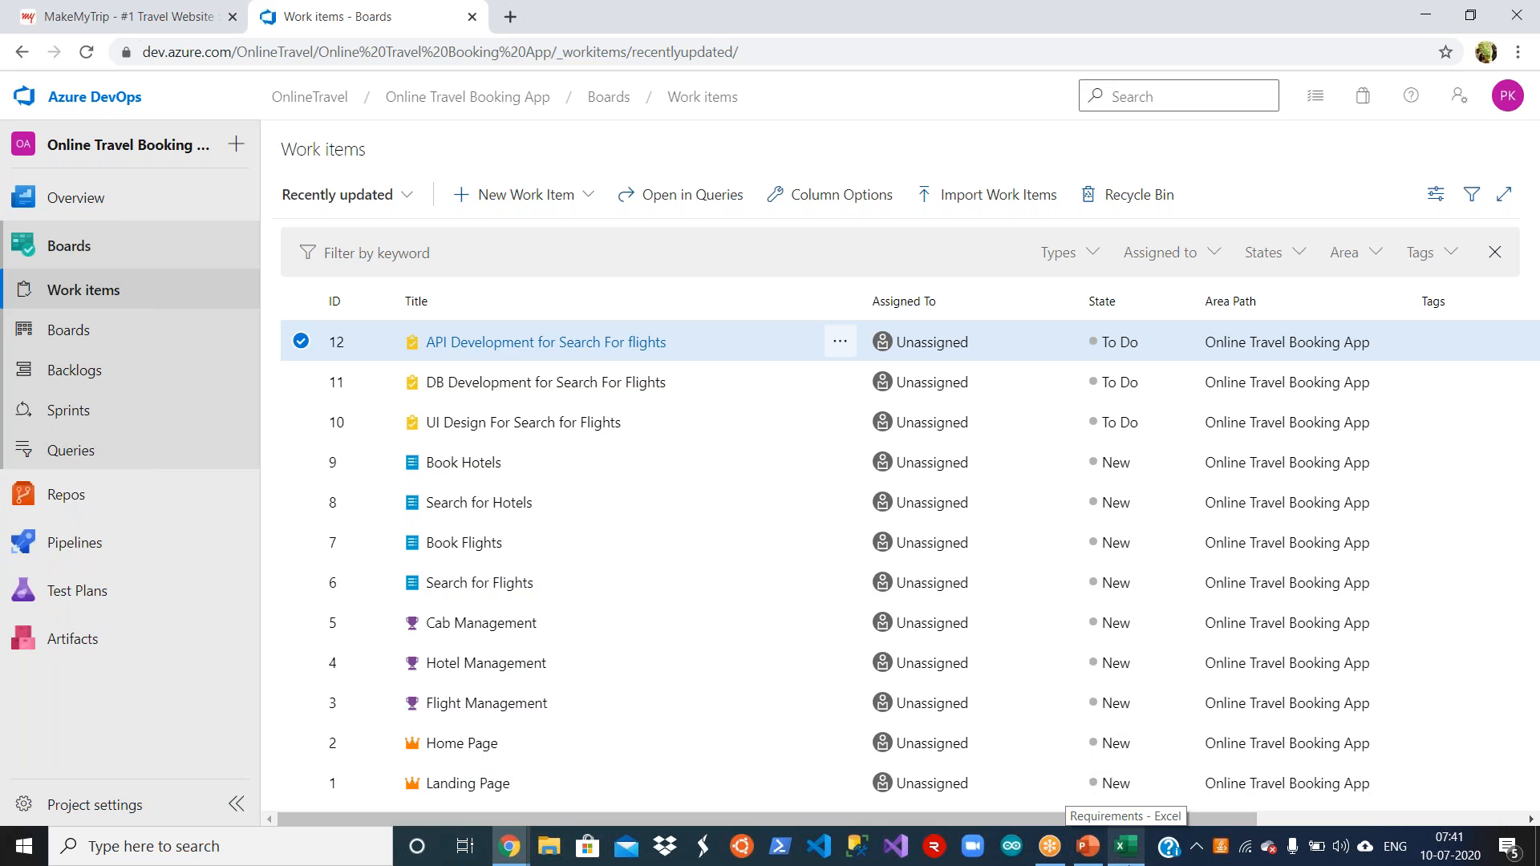
Step: Switch to the AzureDevOps_Training presentation in PowerPoint and show slide 16, How does SCRUM work???
left_click(1086, 846)
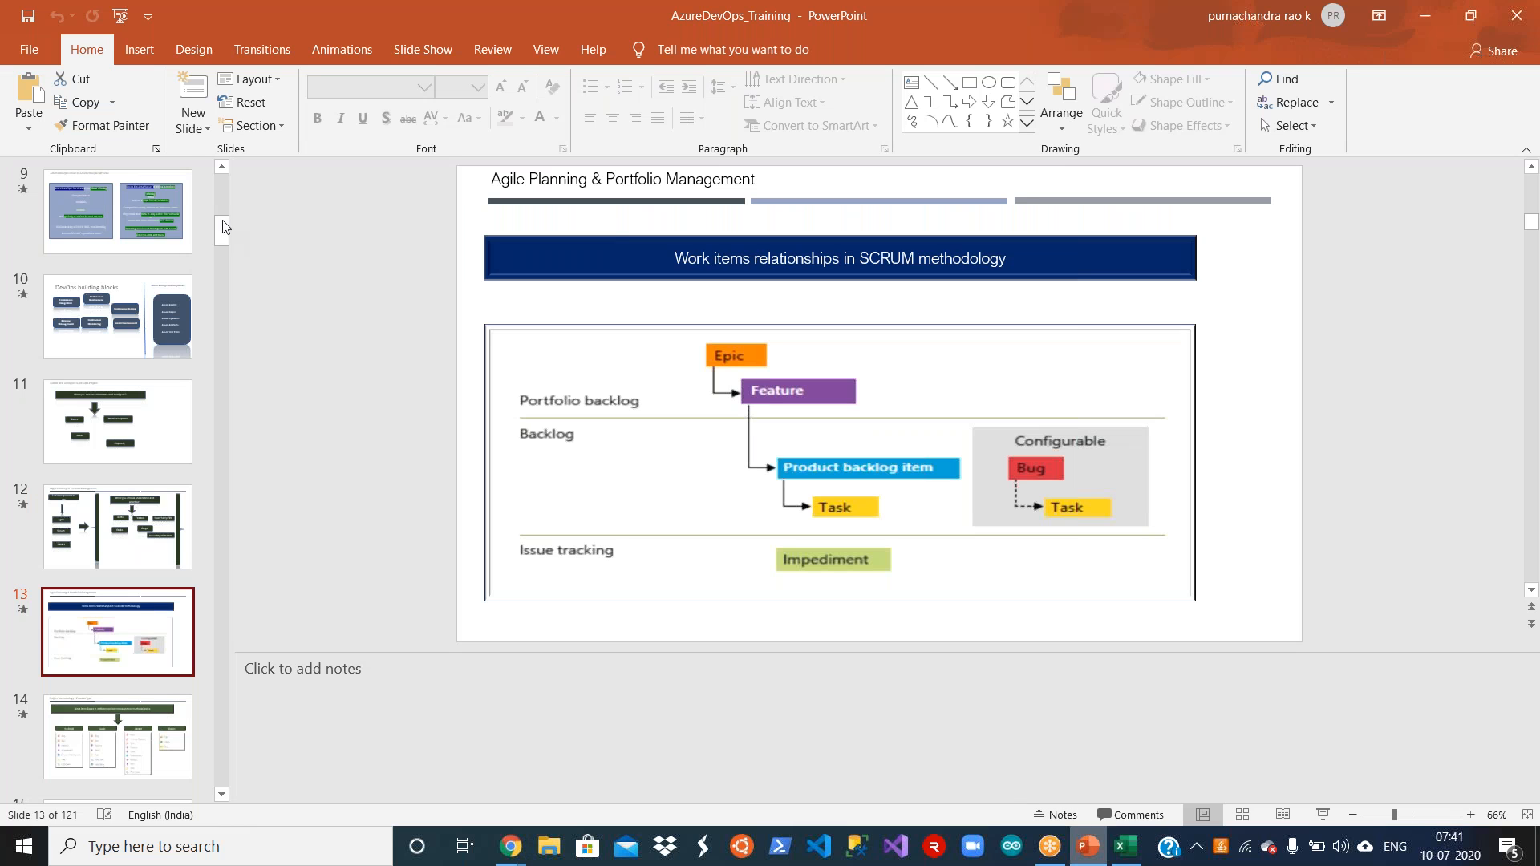
scroll(124, 579, "down", 4)
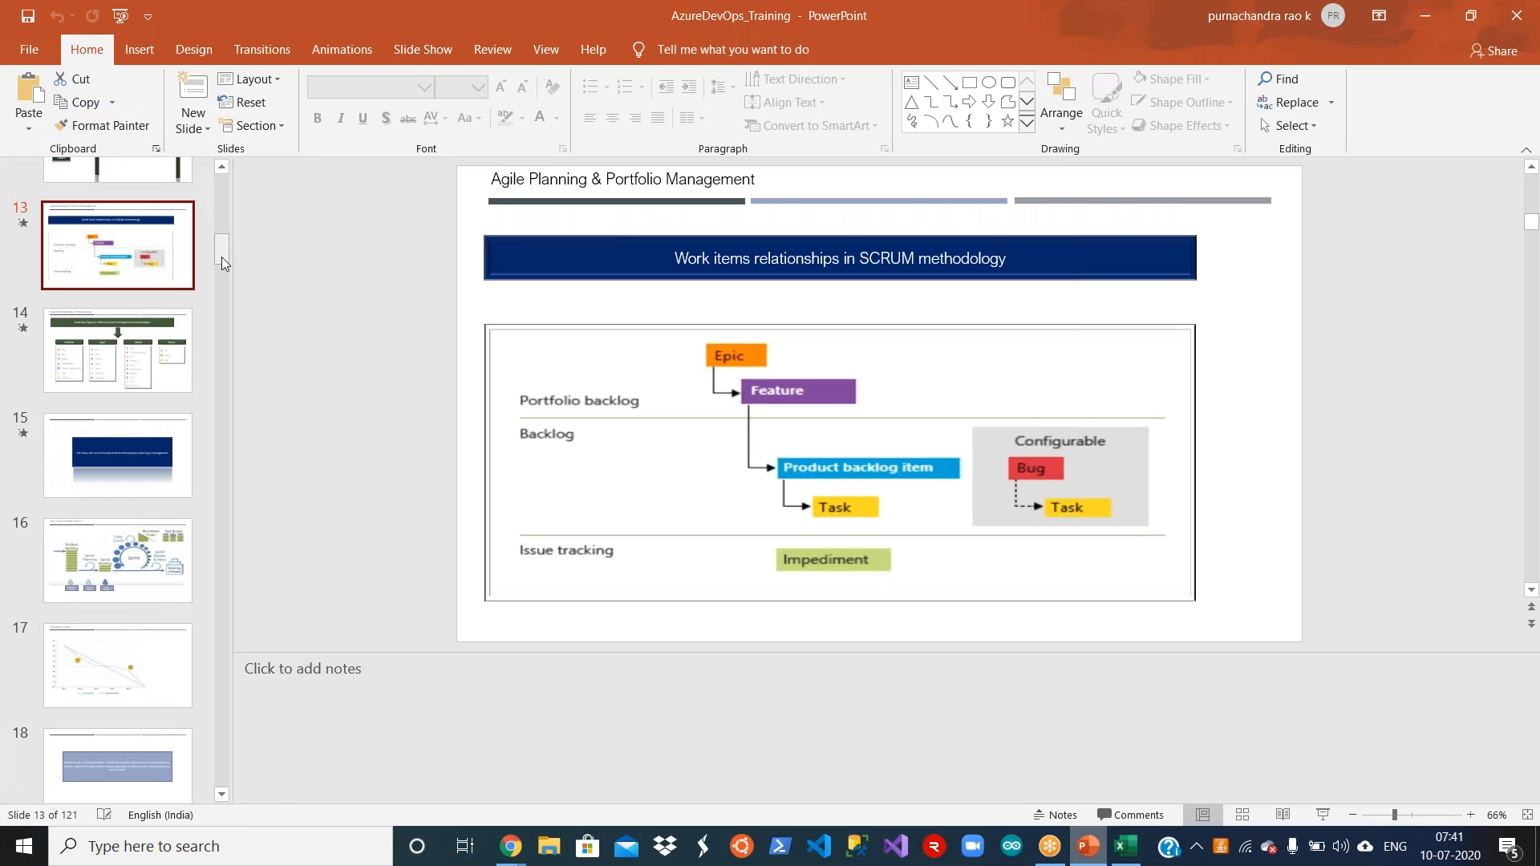
left_click(124, 579)
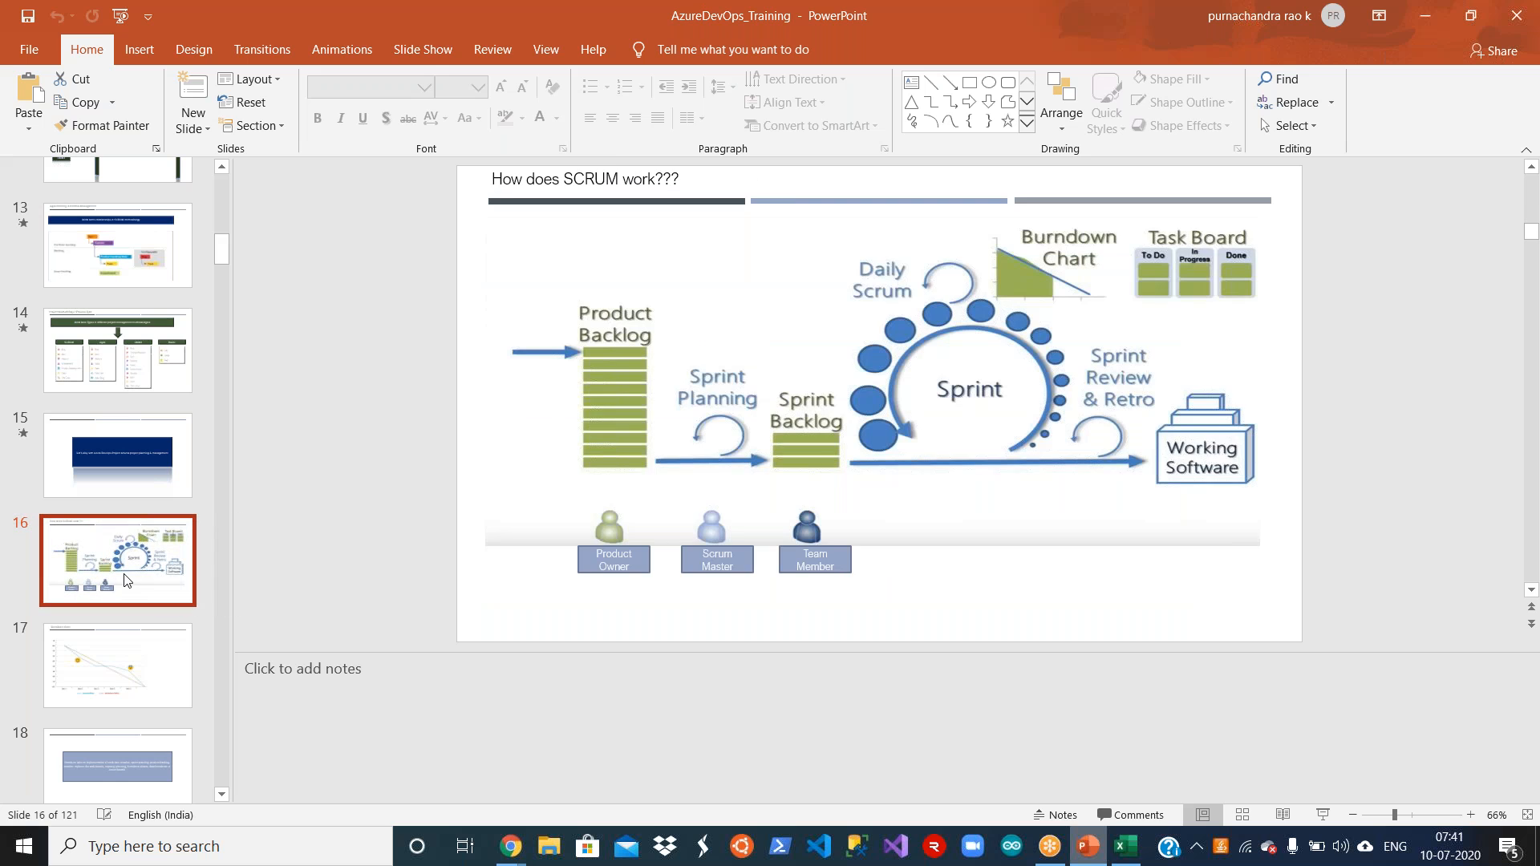
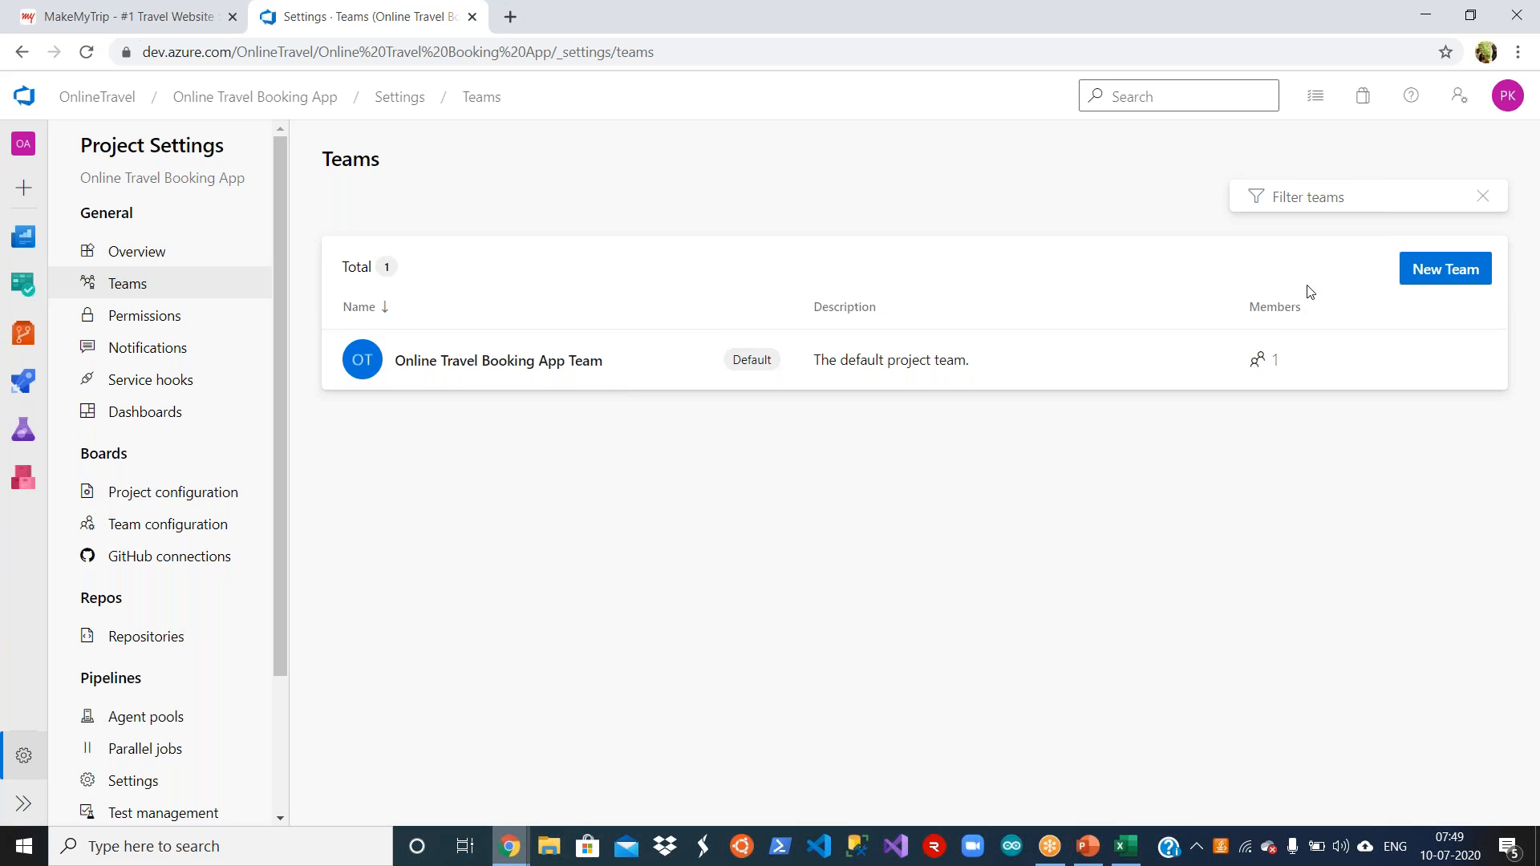
Step: Start a new team for the Online Travel Booking App project and name it Dotnet
left_click(1452, 277)
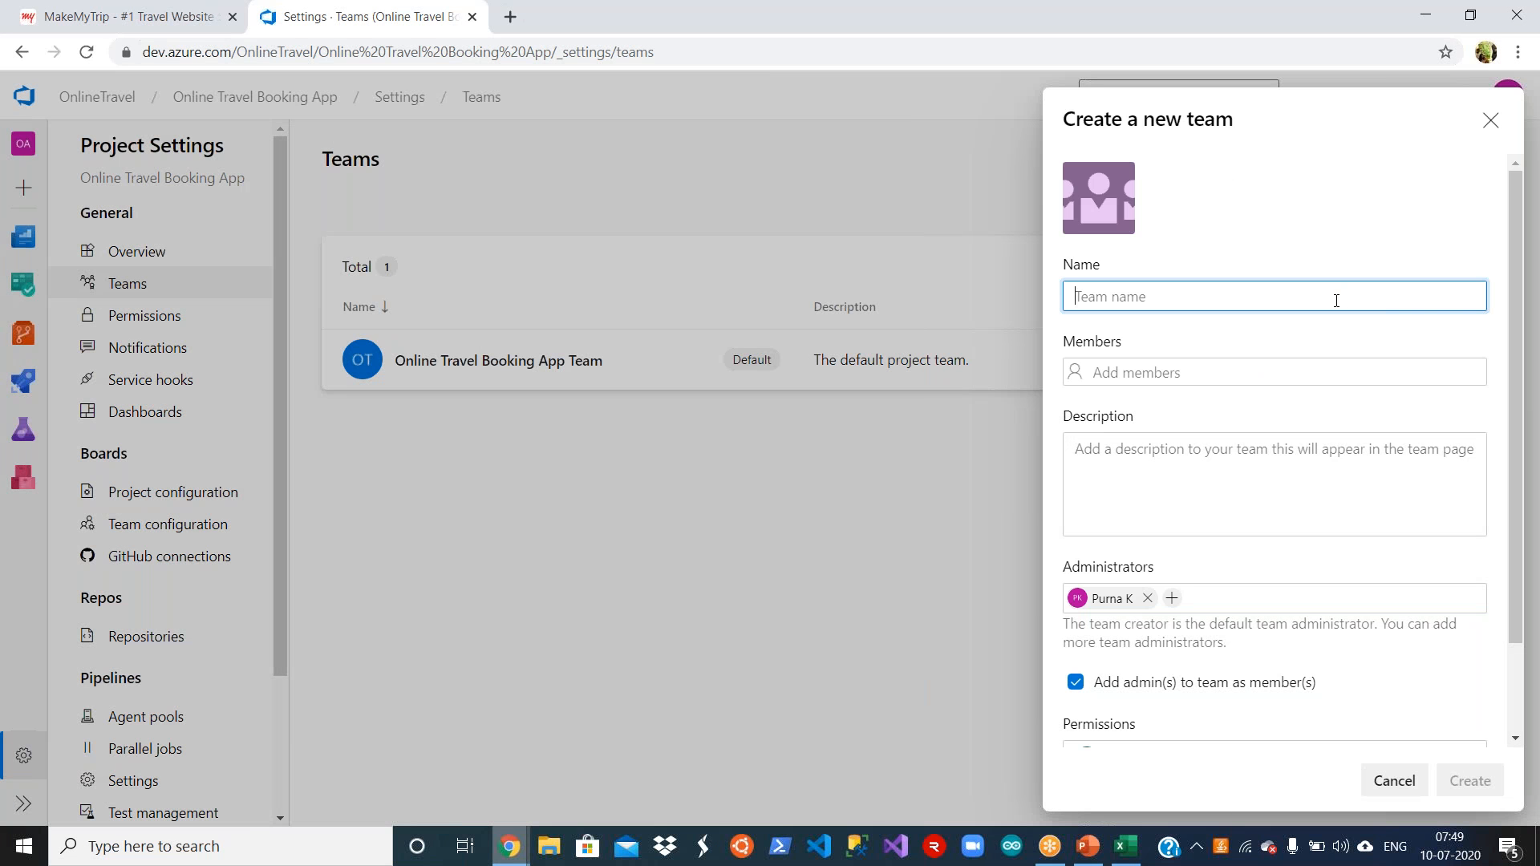
type("De")
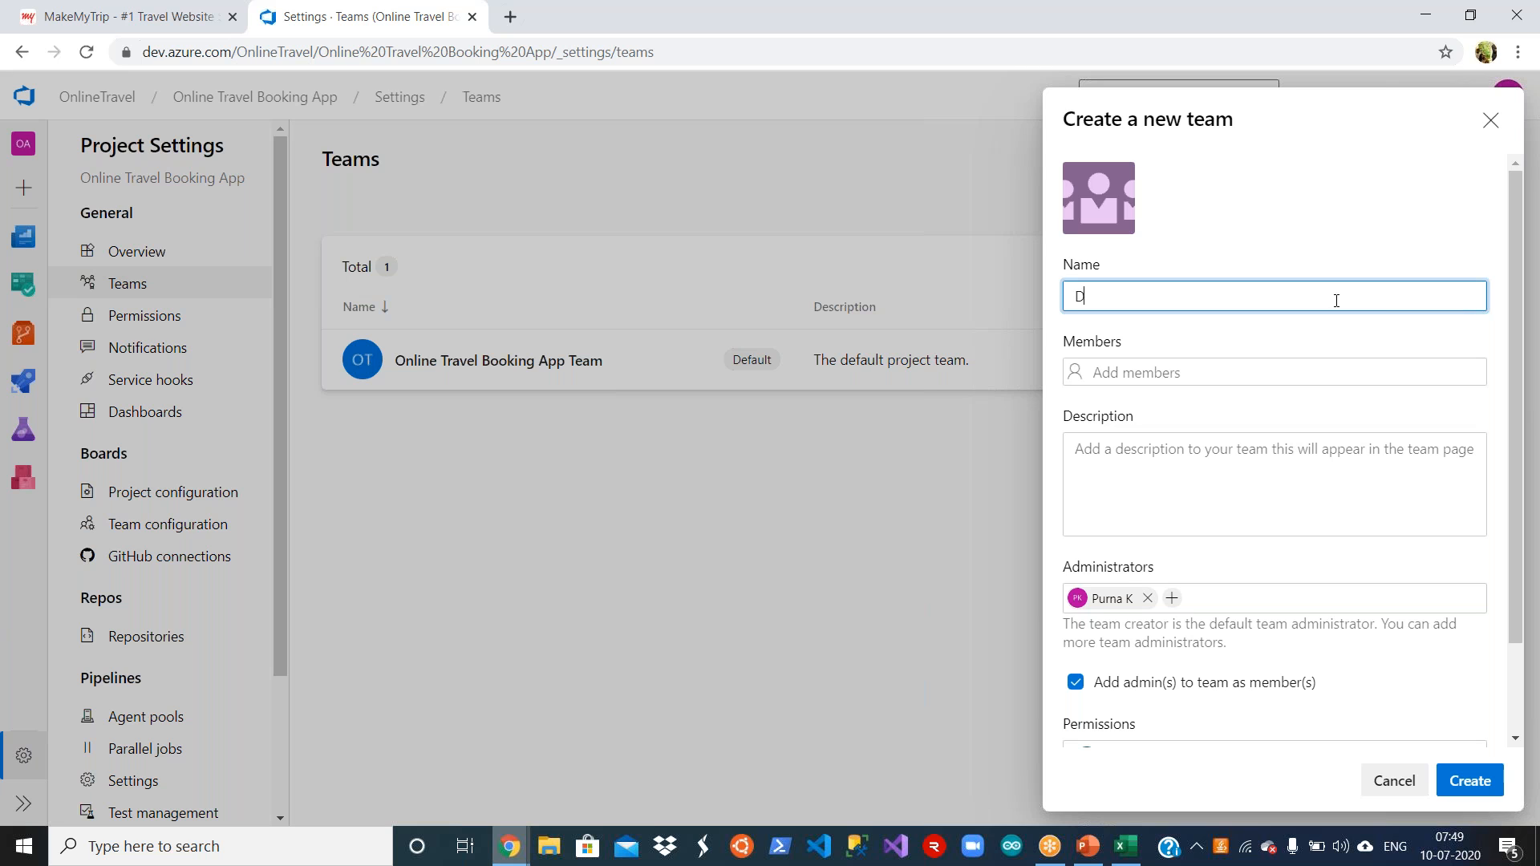
key("BackSpace")
key("BackSpace")
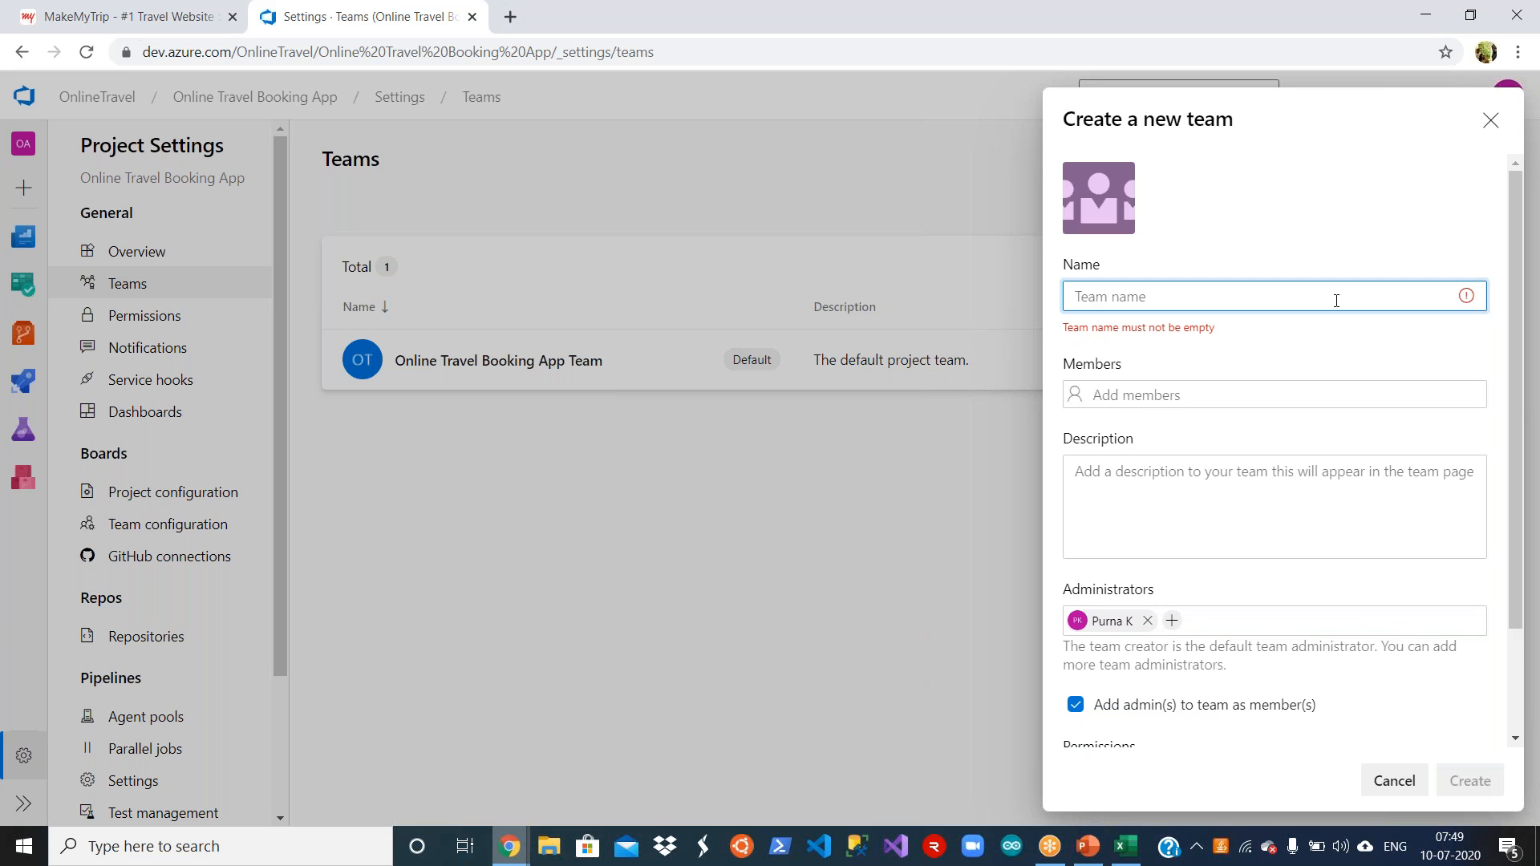
type("Dot")
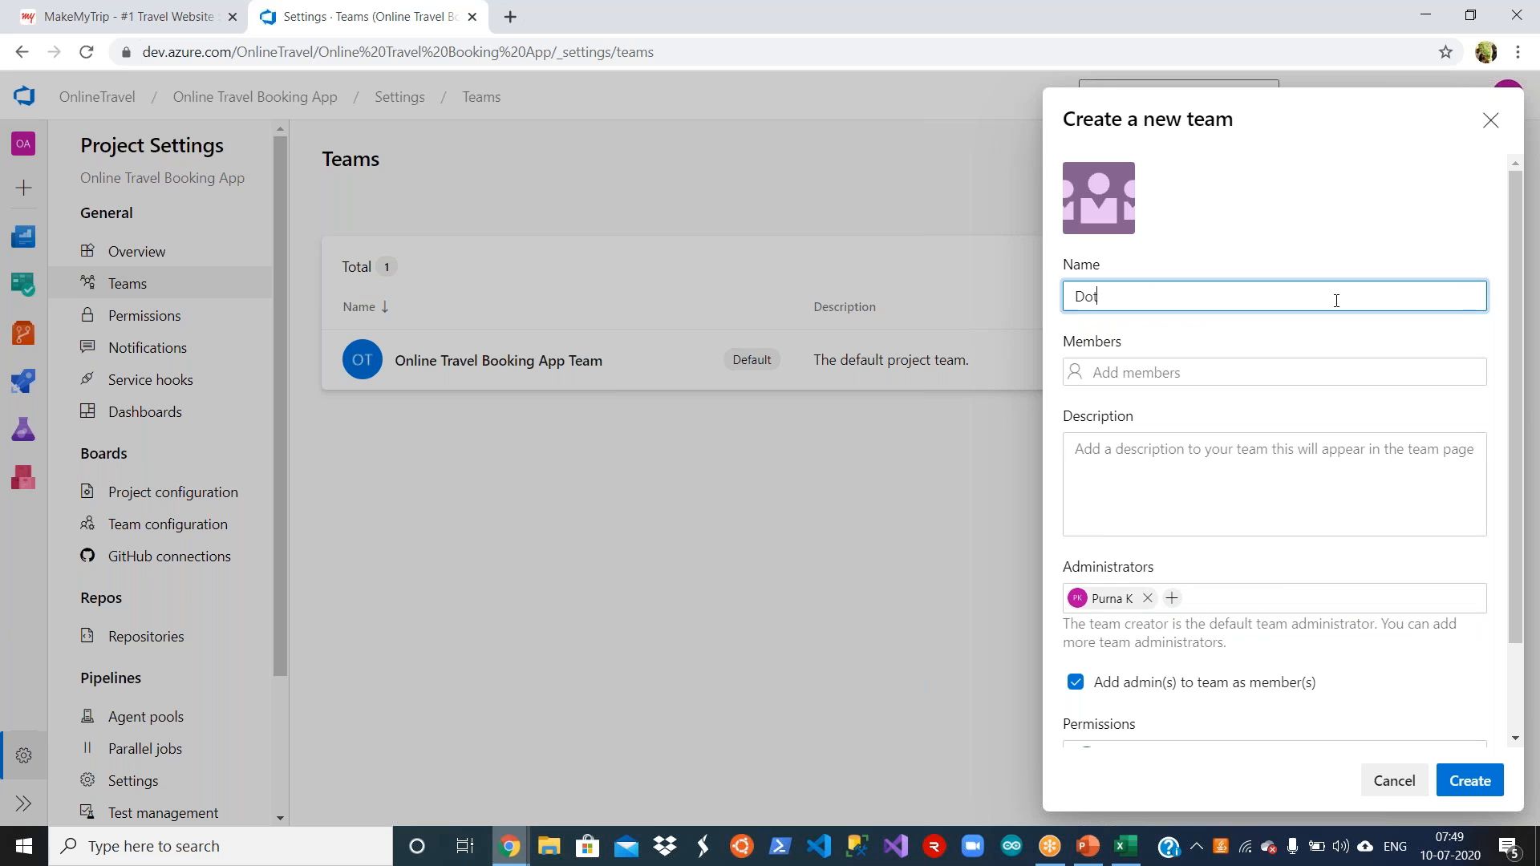
type("net Dev")
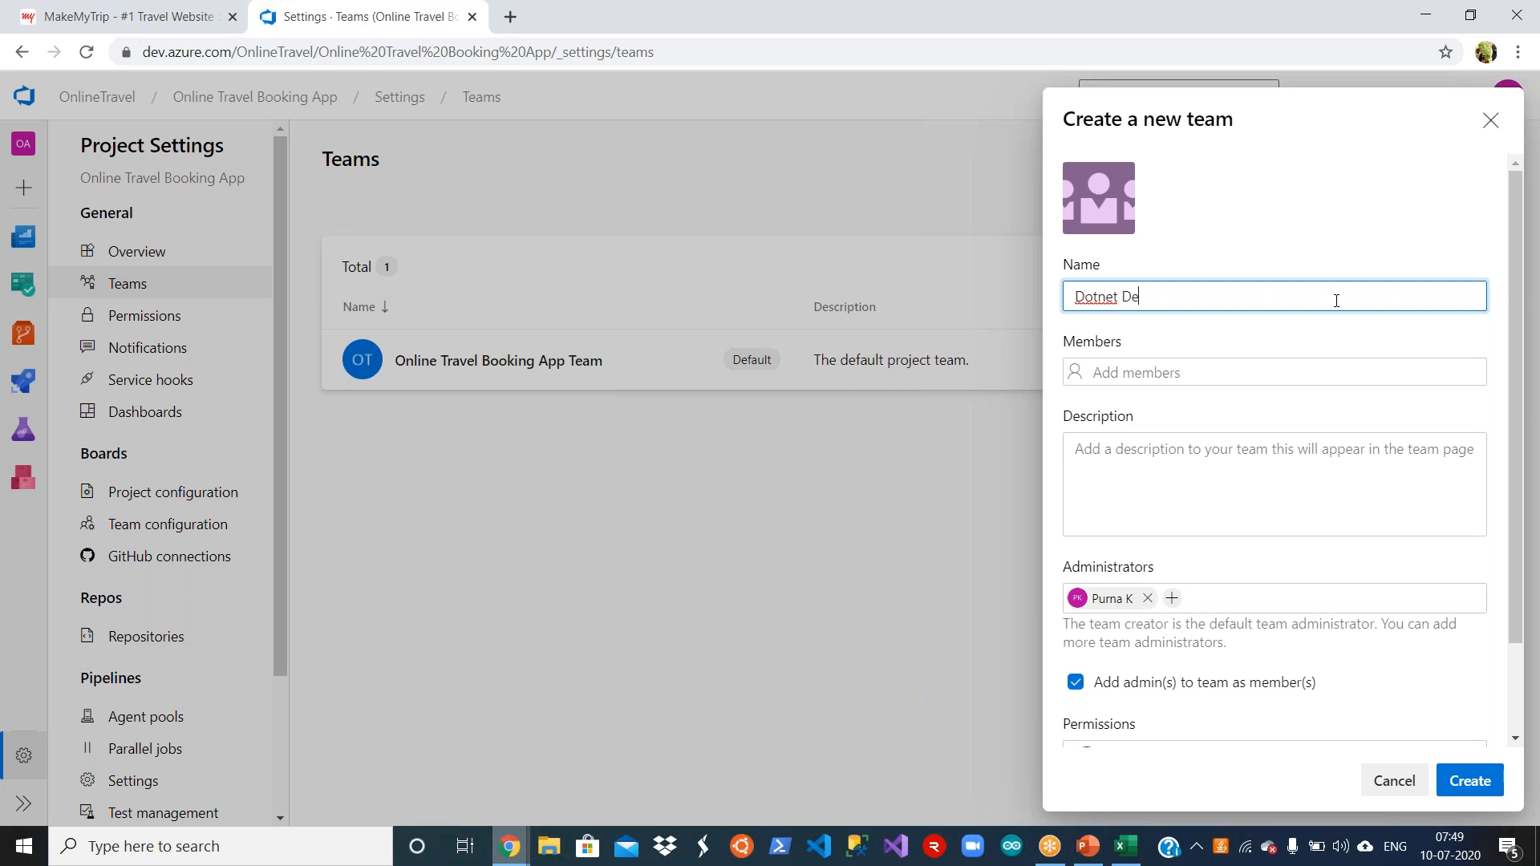
key("BackSpace")
key("BackSpace")
key("BackSpace")
key("BackSpace")
Step: Give the Dotnet team the description "team for the dotnet code development includes UI etc" and create it
left_click(1210, 458)
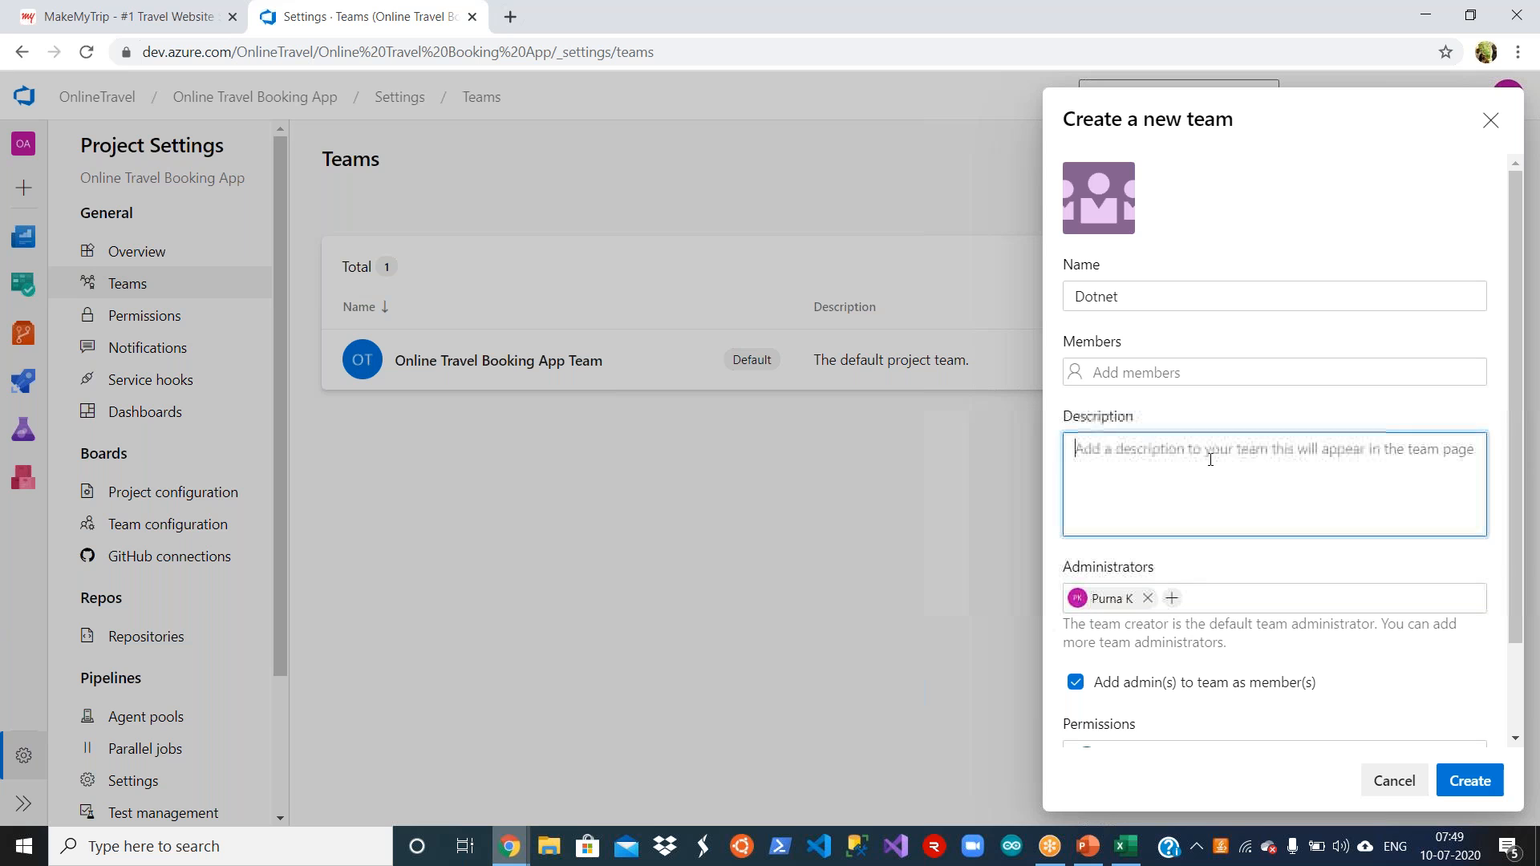
type("team for the")
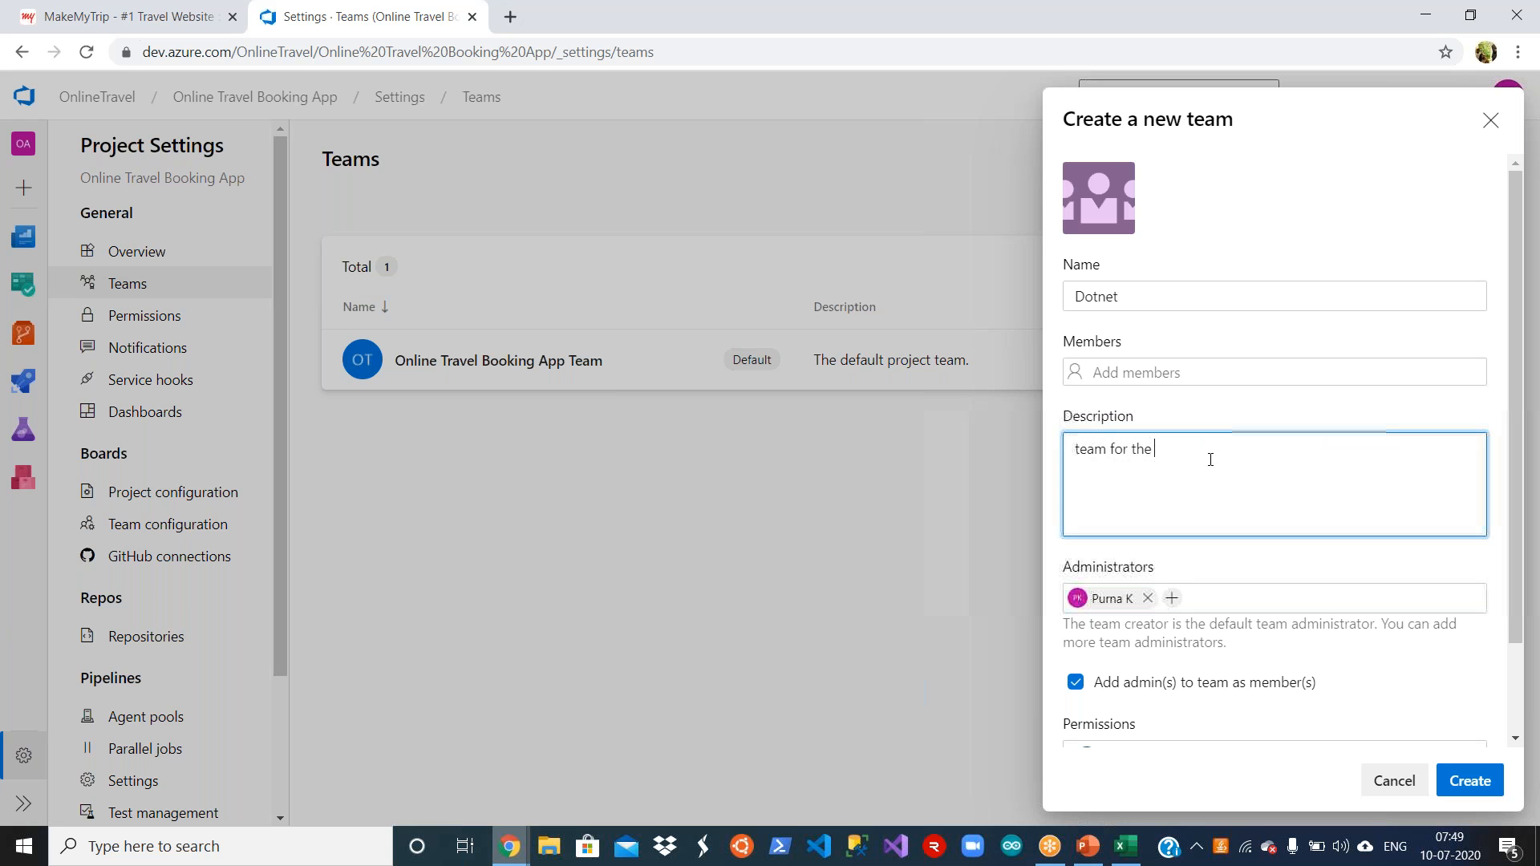
type(" dotnet")
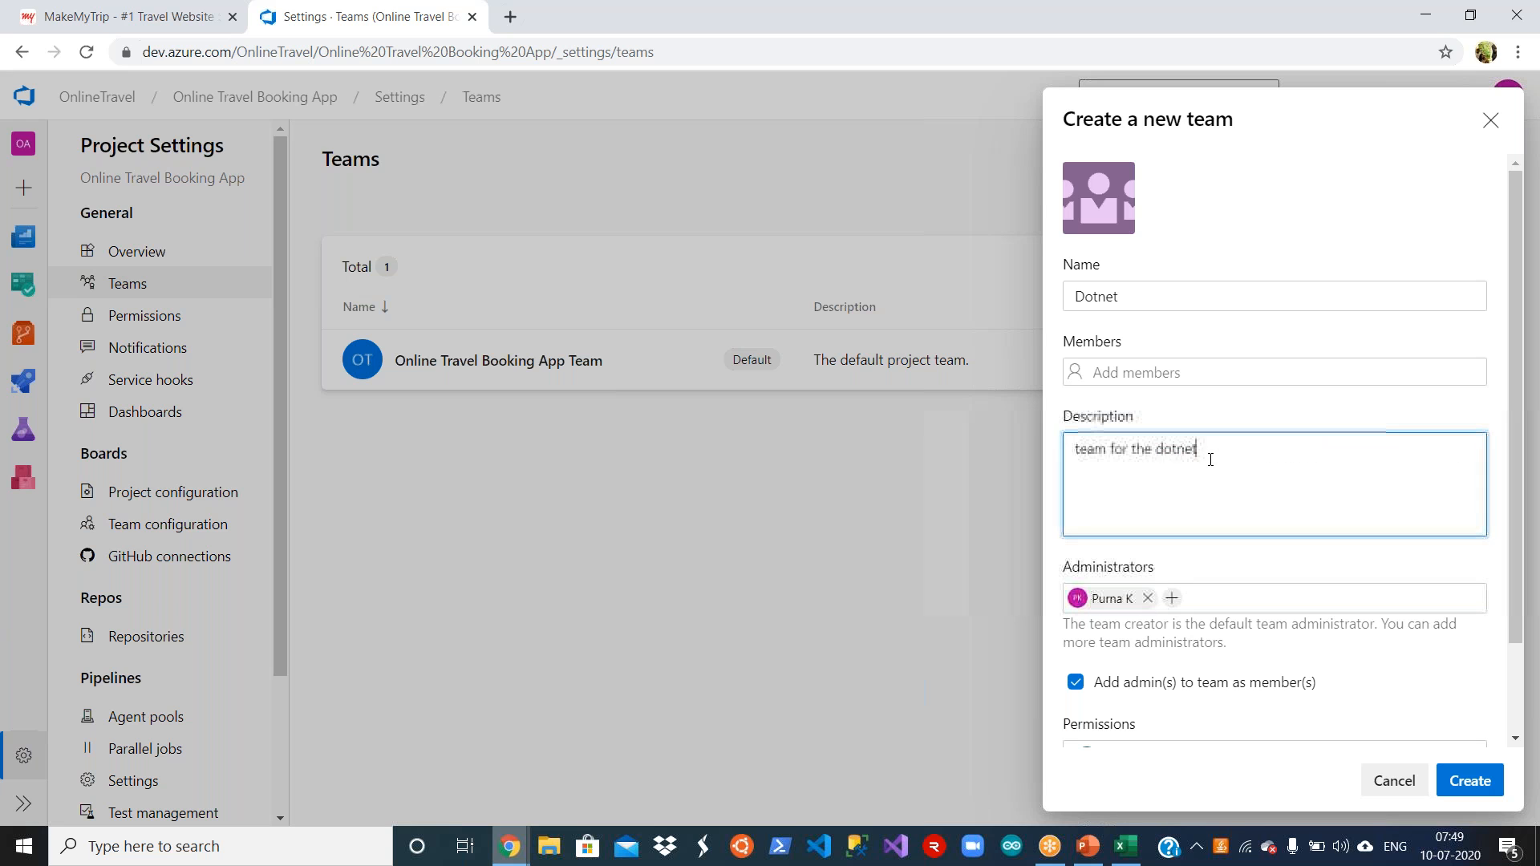
type(" code develop")
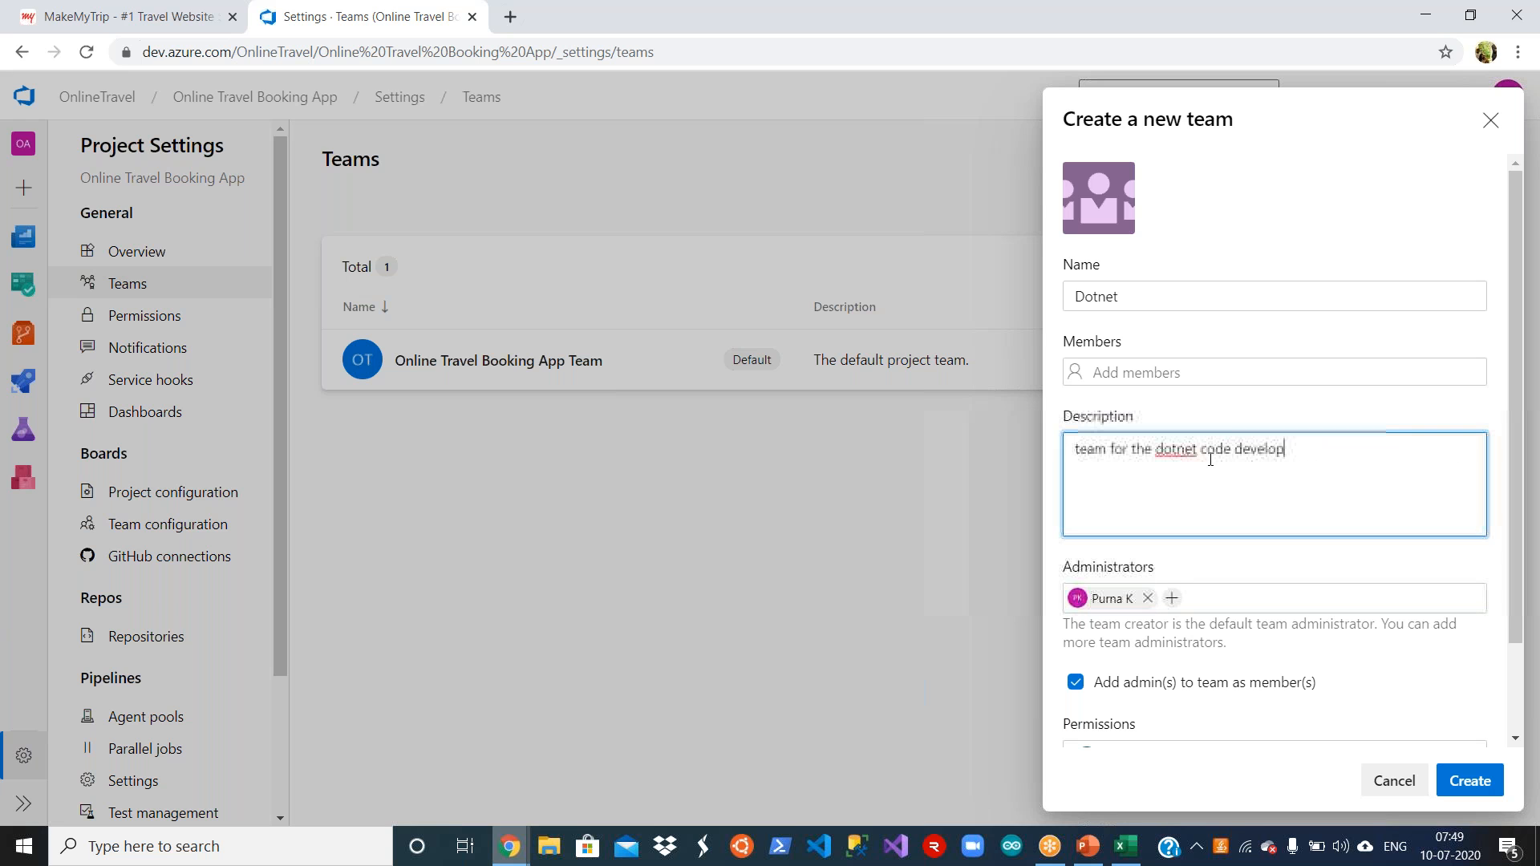
type("ment ")
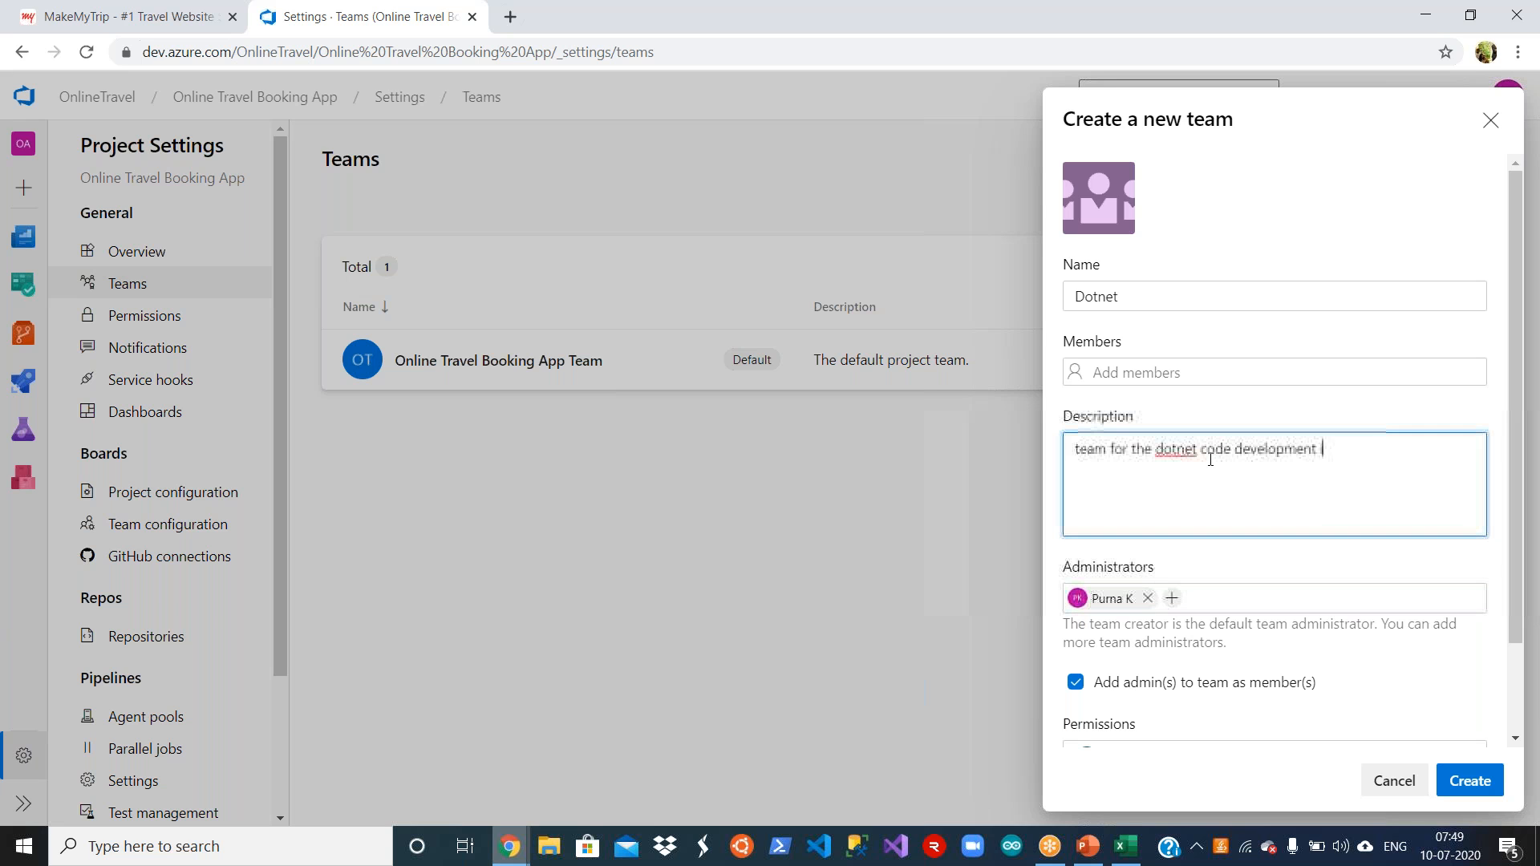
type("indludes UI")
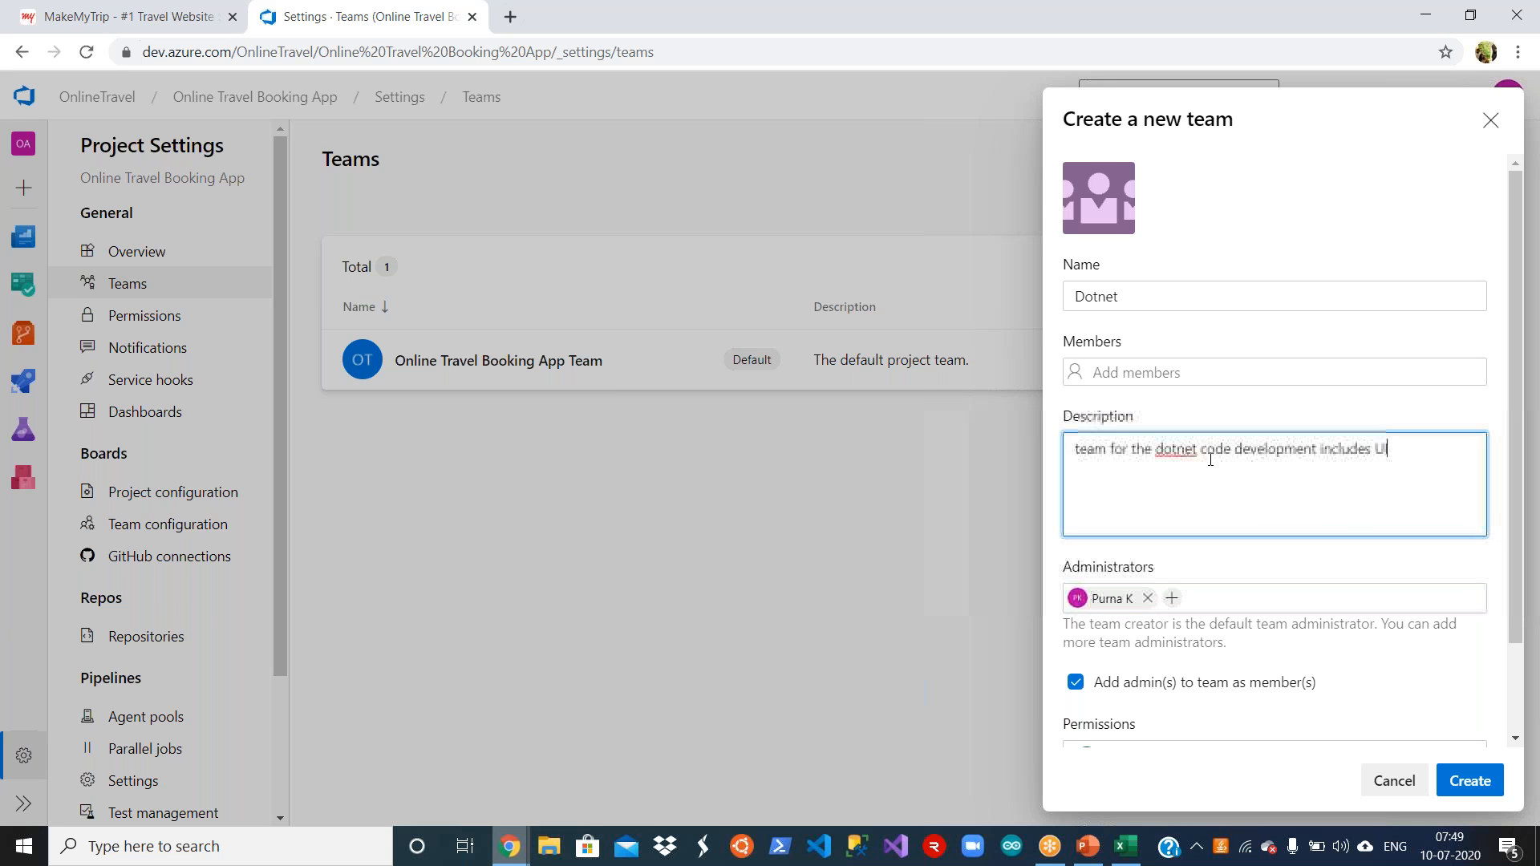
type(" etc")
scroll(1514, 612, "down", 2)
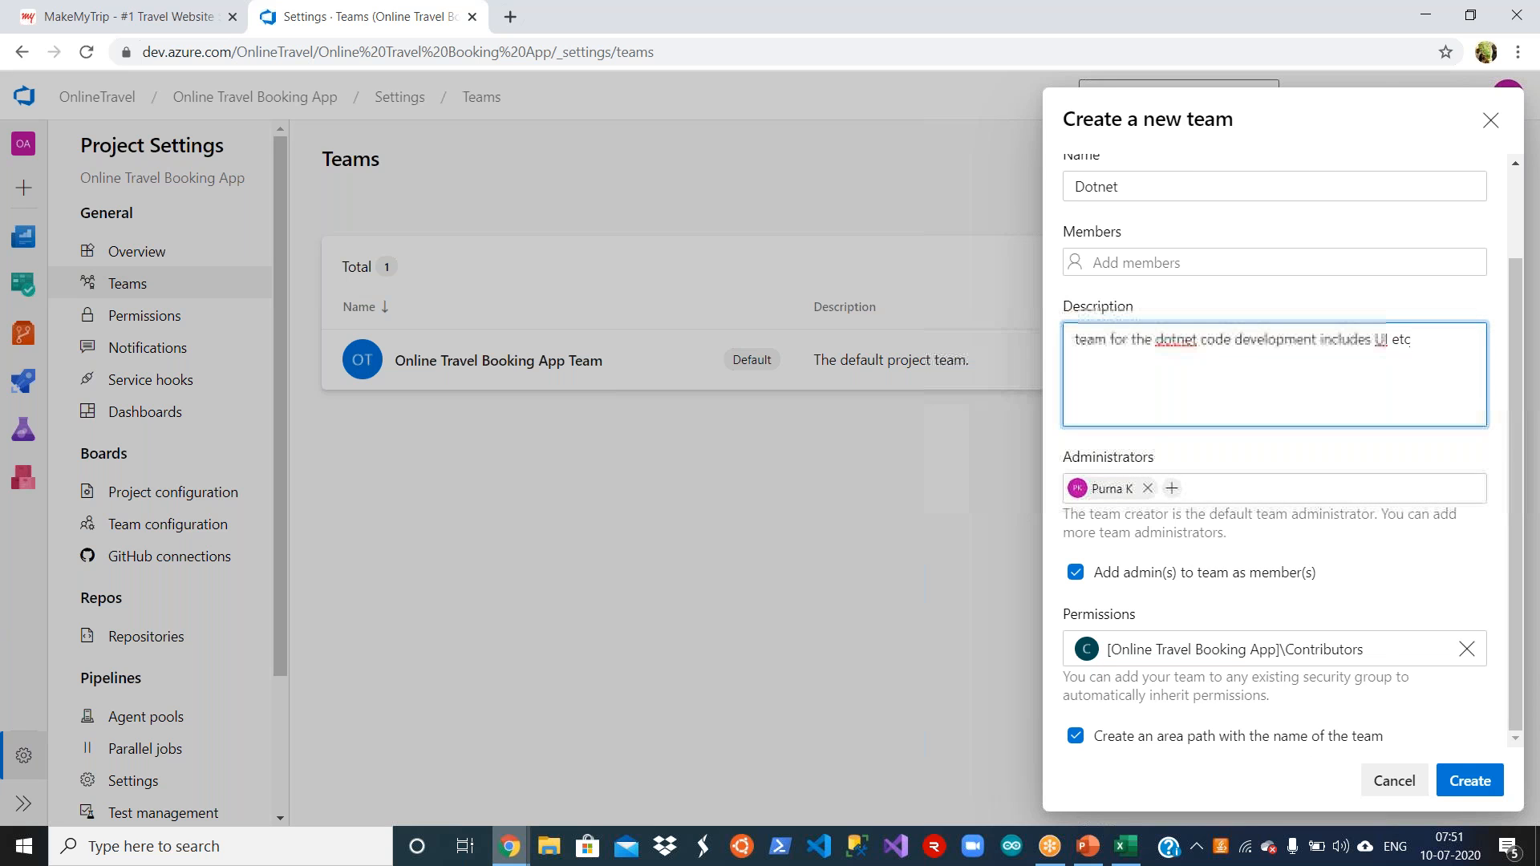
left_click(1460, 782)
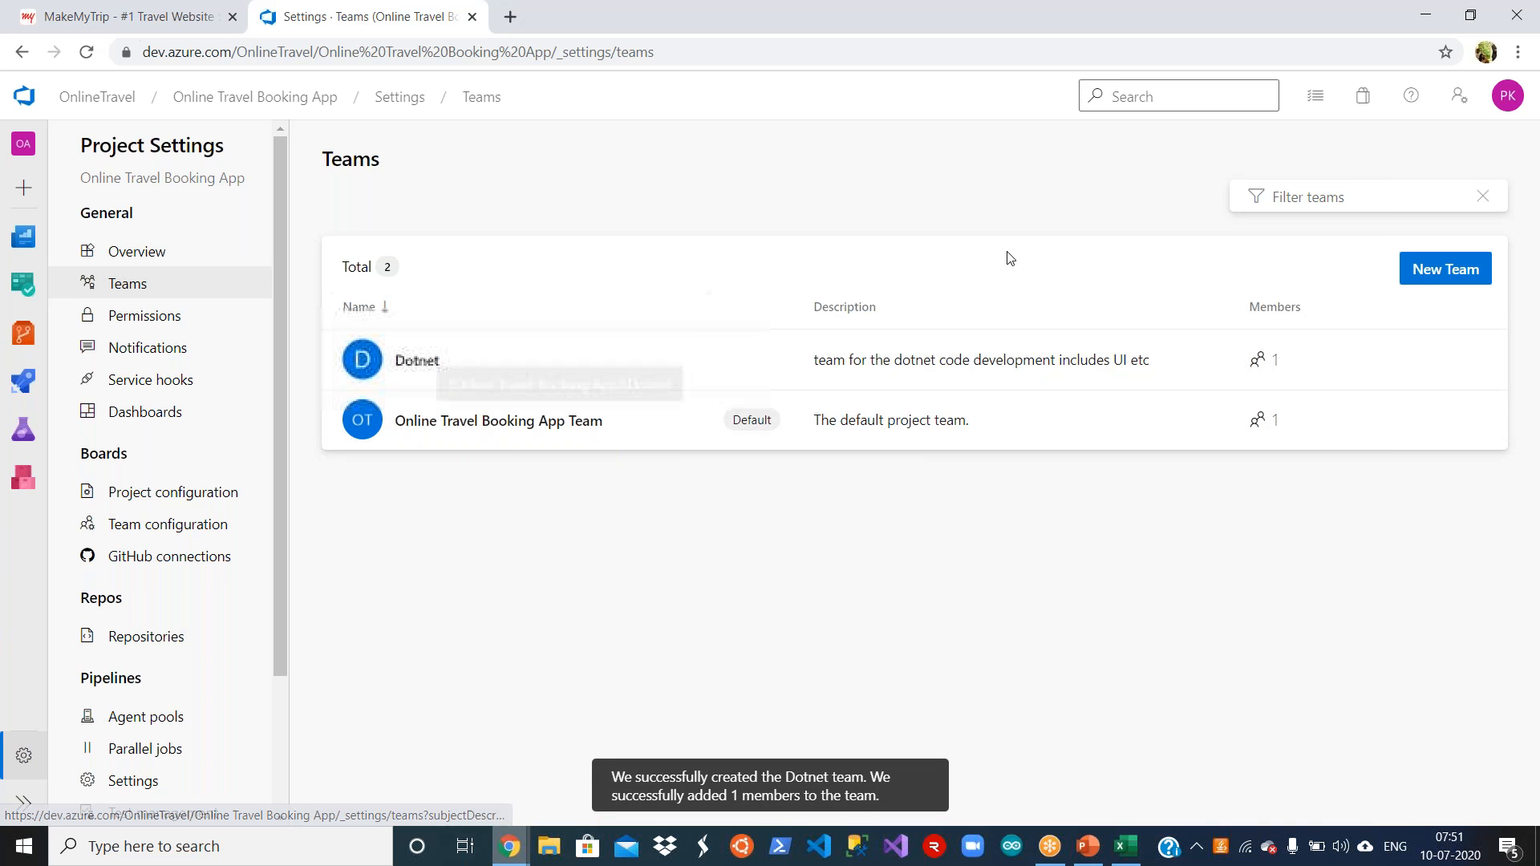
Step: Create a new team named Database with the description "database development team"
left_click(1425, 276)
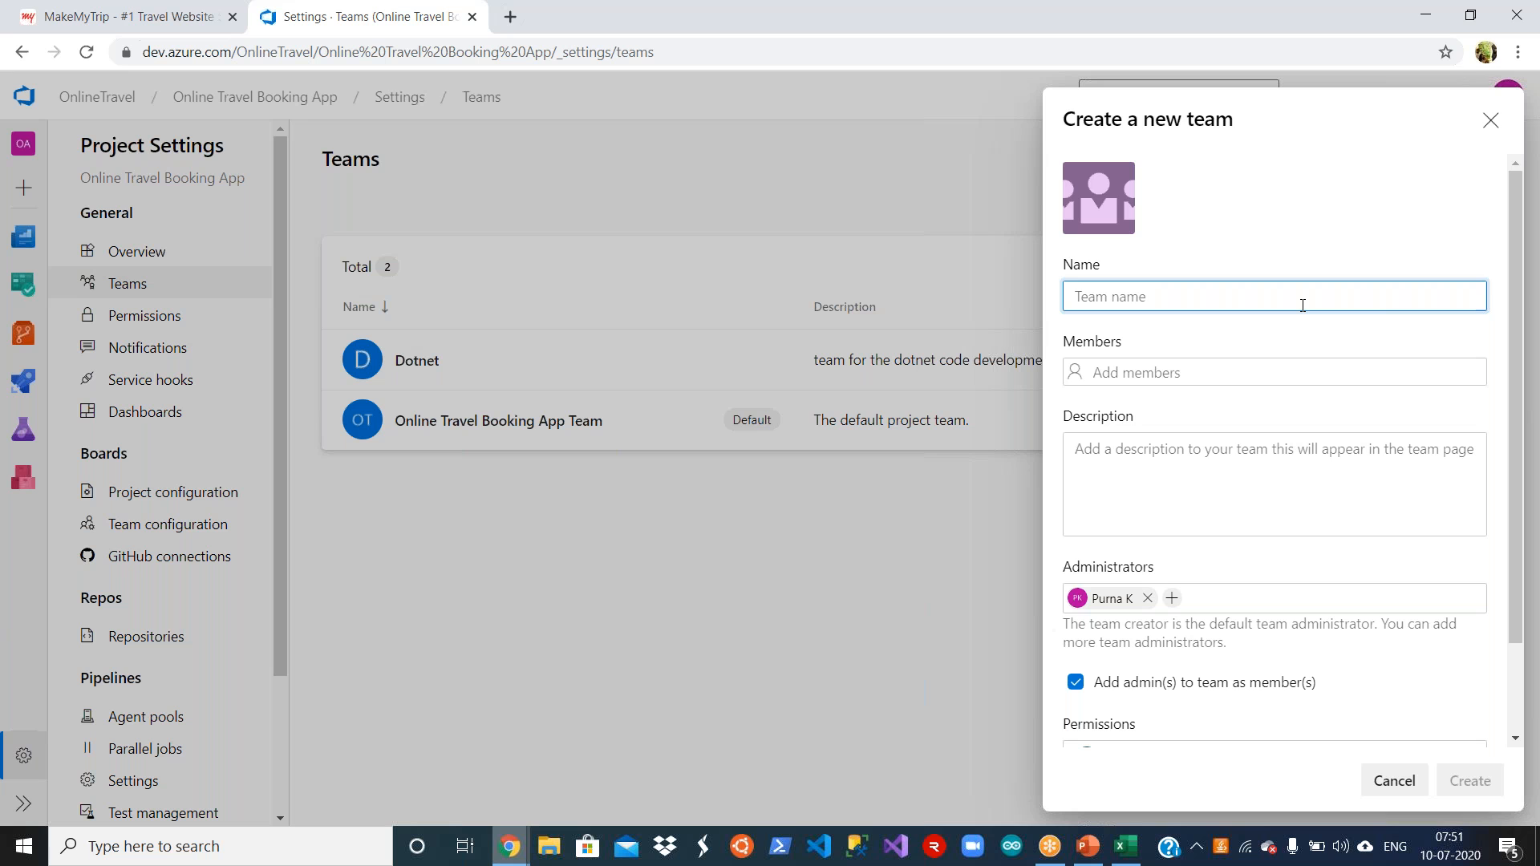
type("Database")
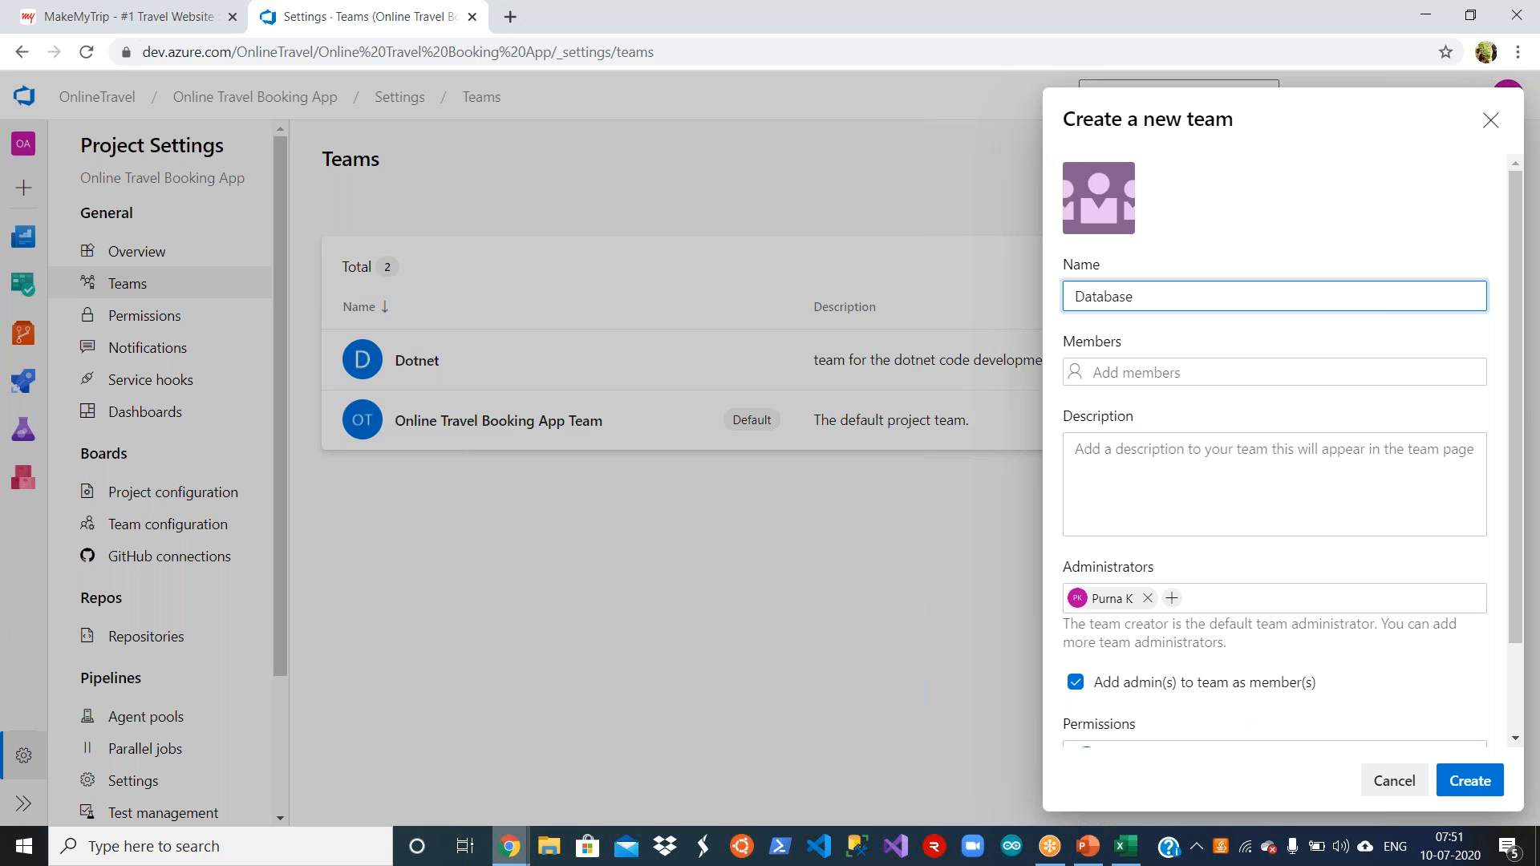
left_click_drag(1512, 619, 1518, 717)
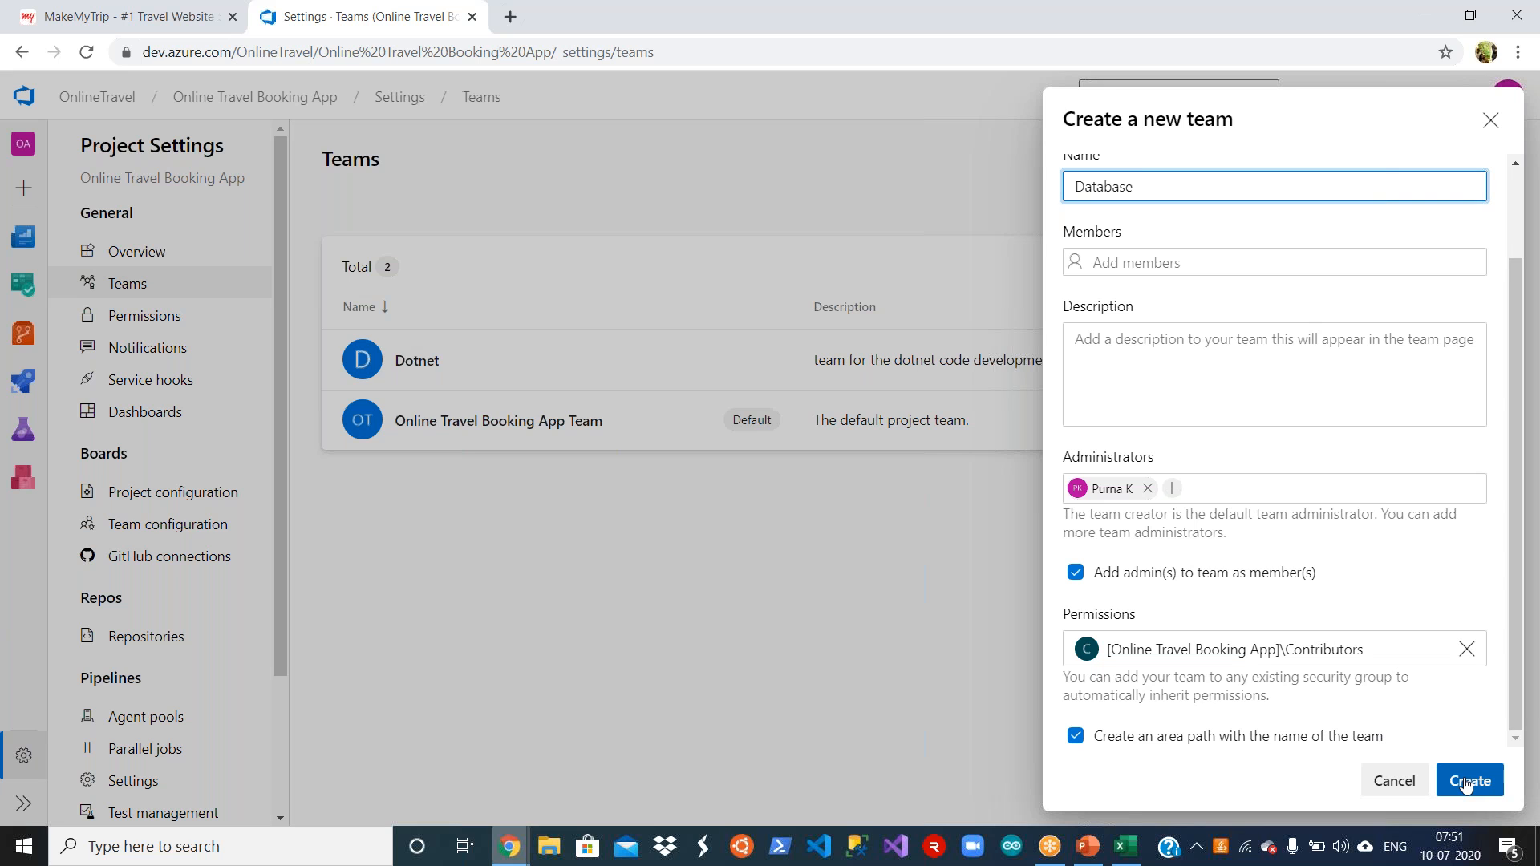
left_click(1236, 335)
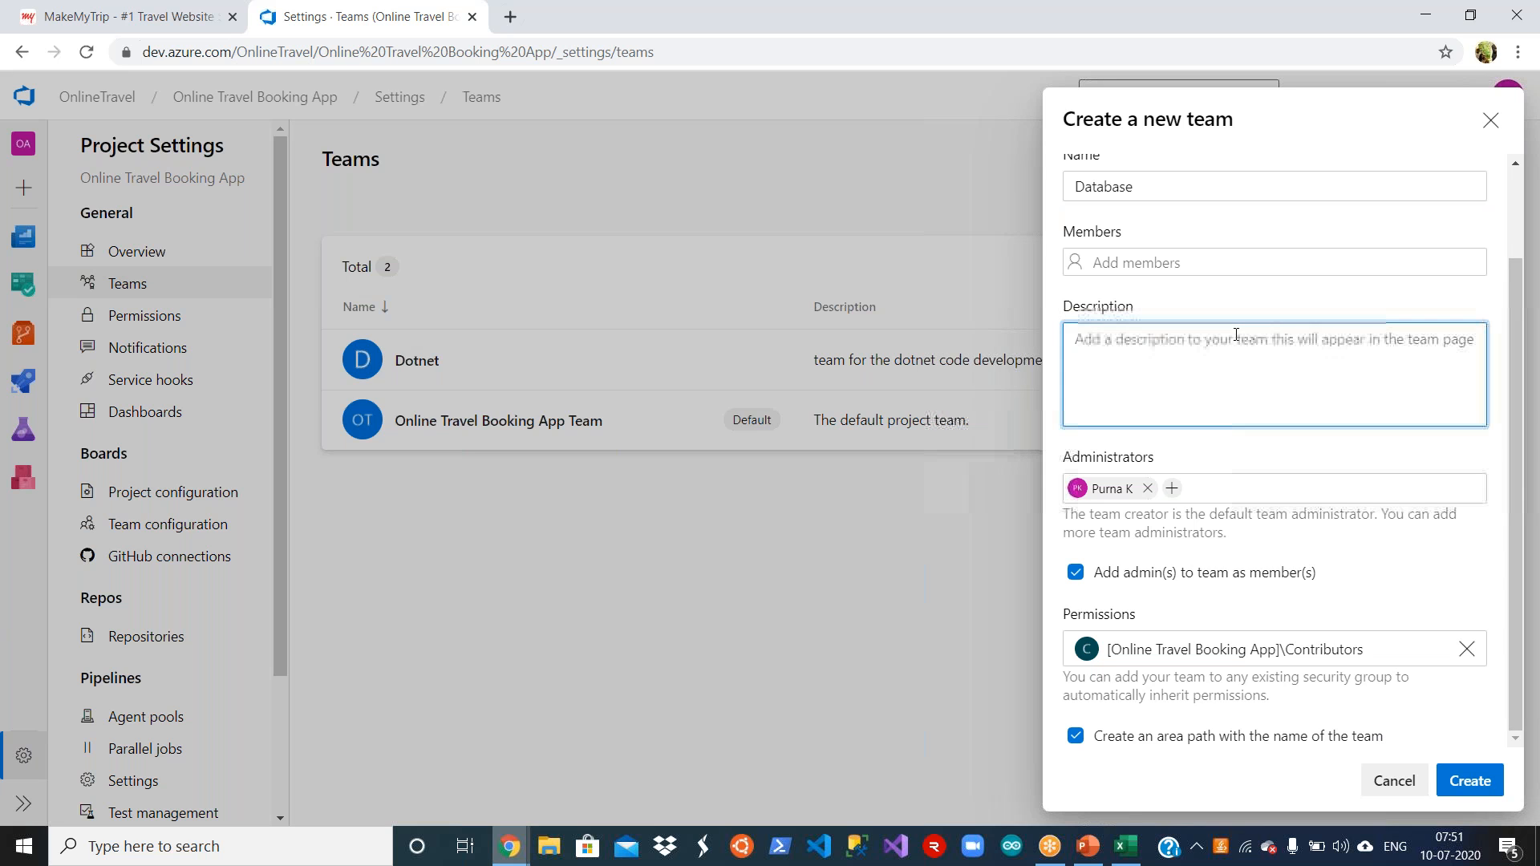
type("database develop")
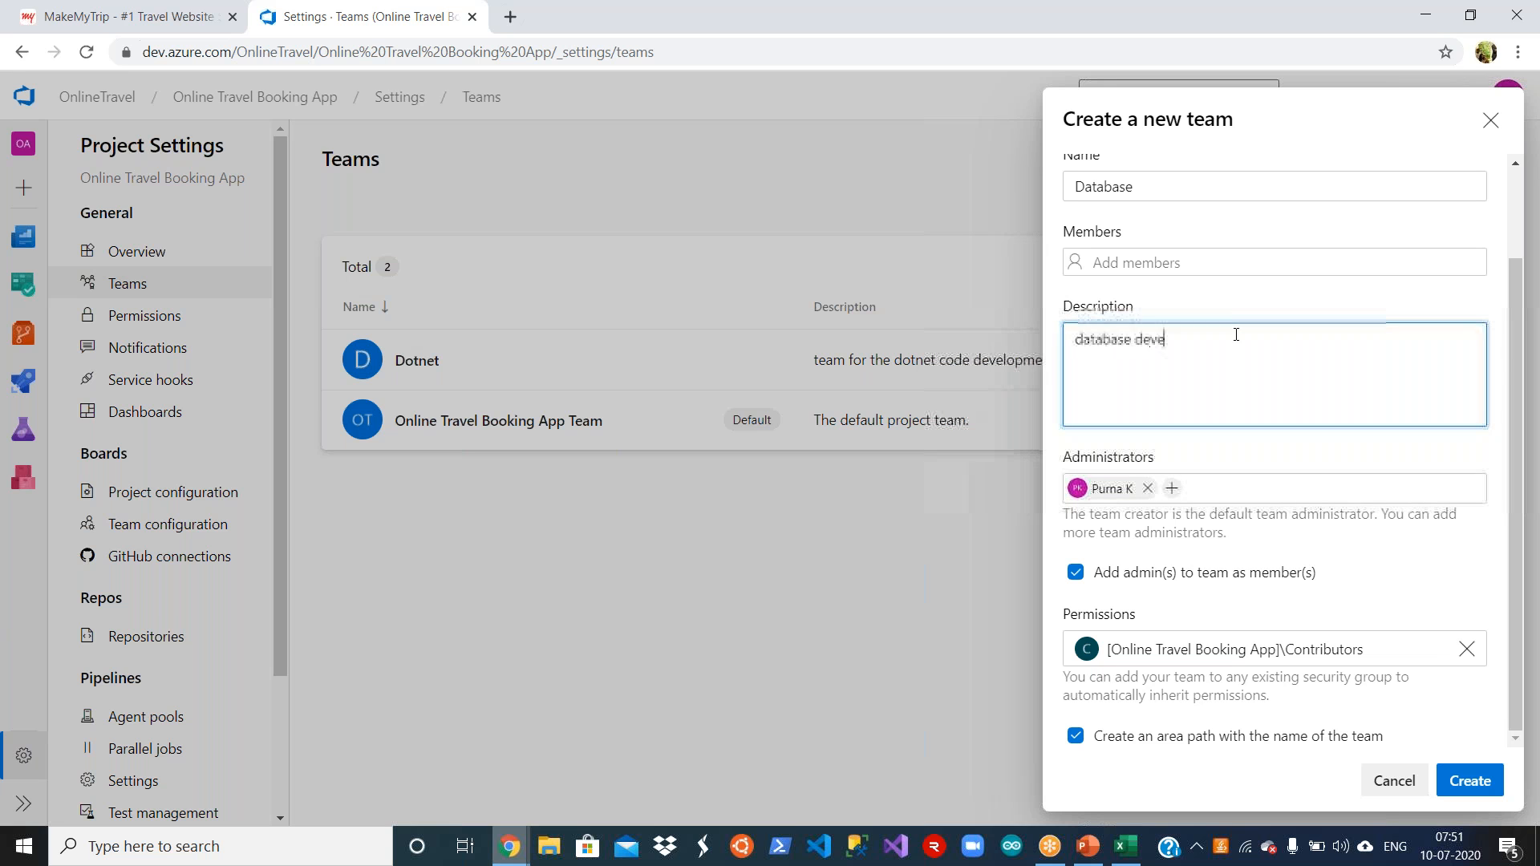
type("ment team")
left_click(1458, 781)
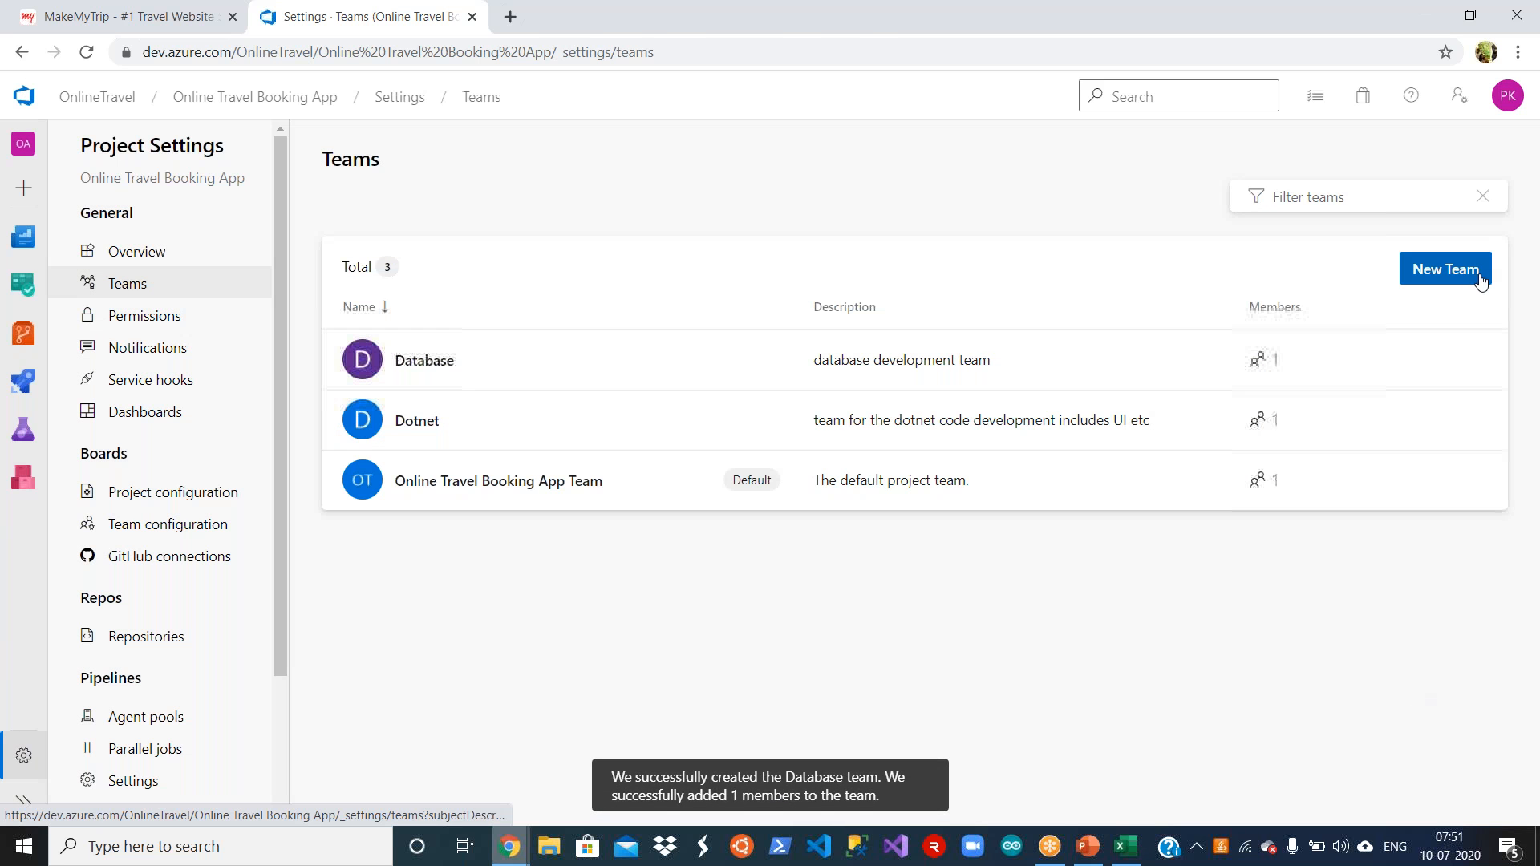
Step: Create a new team named API with the description "team to develop APIs"
left_click(1478, 272)
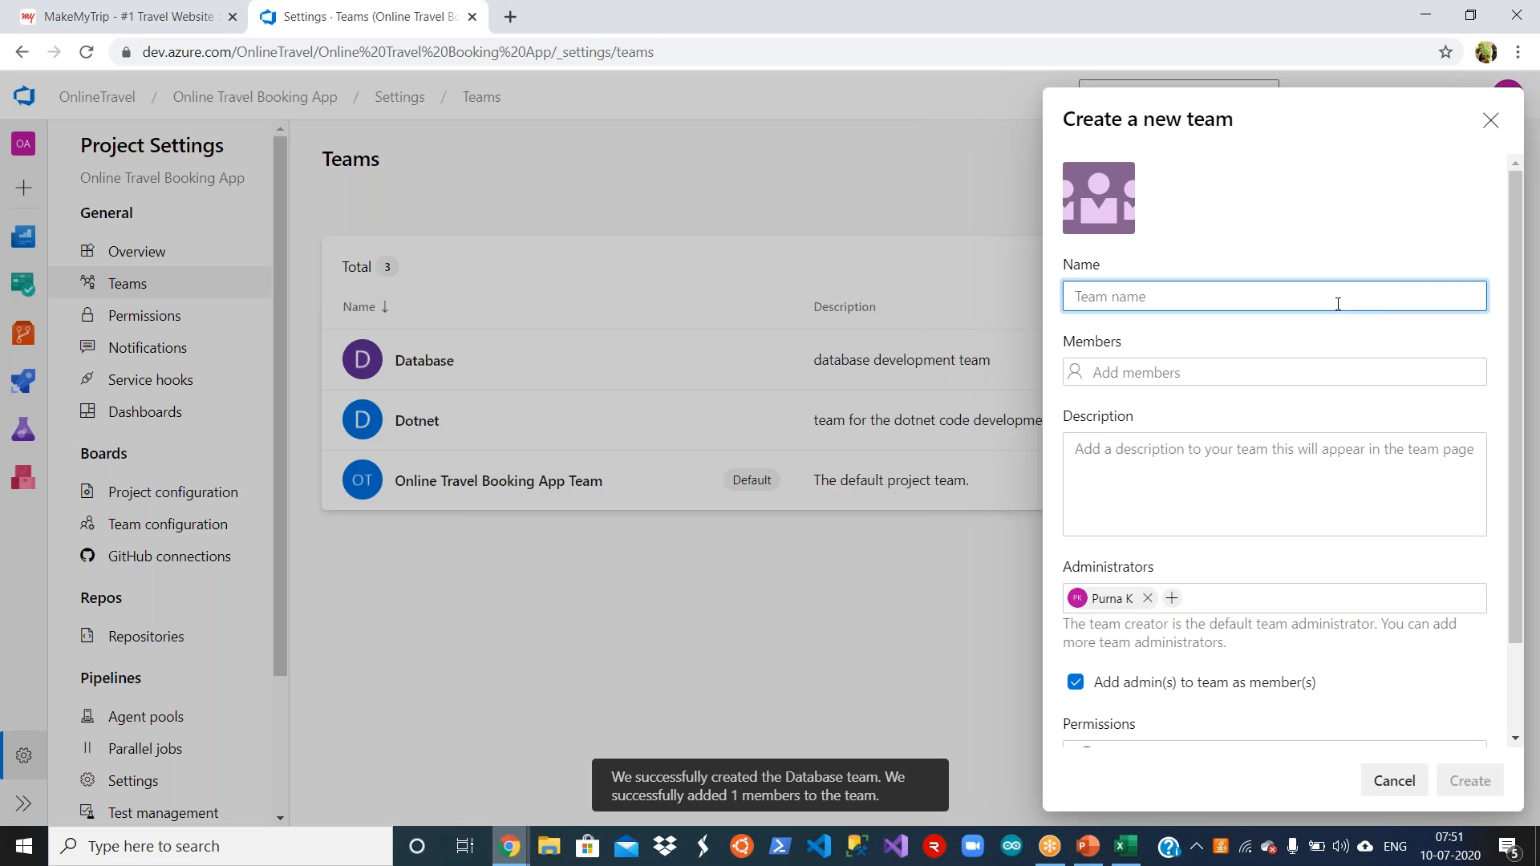
type("API")
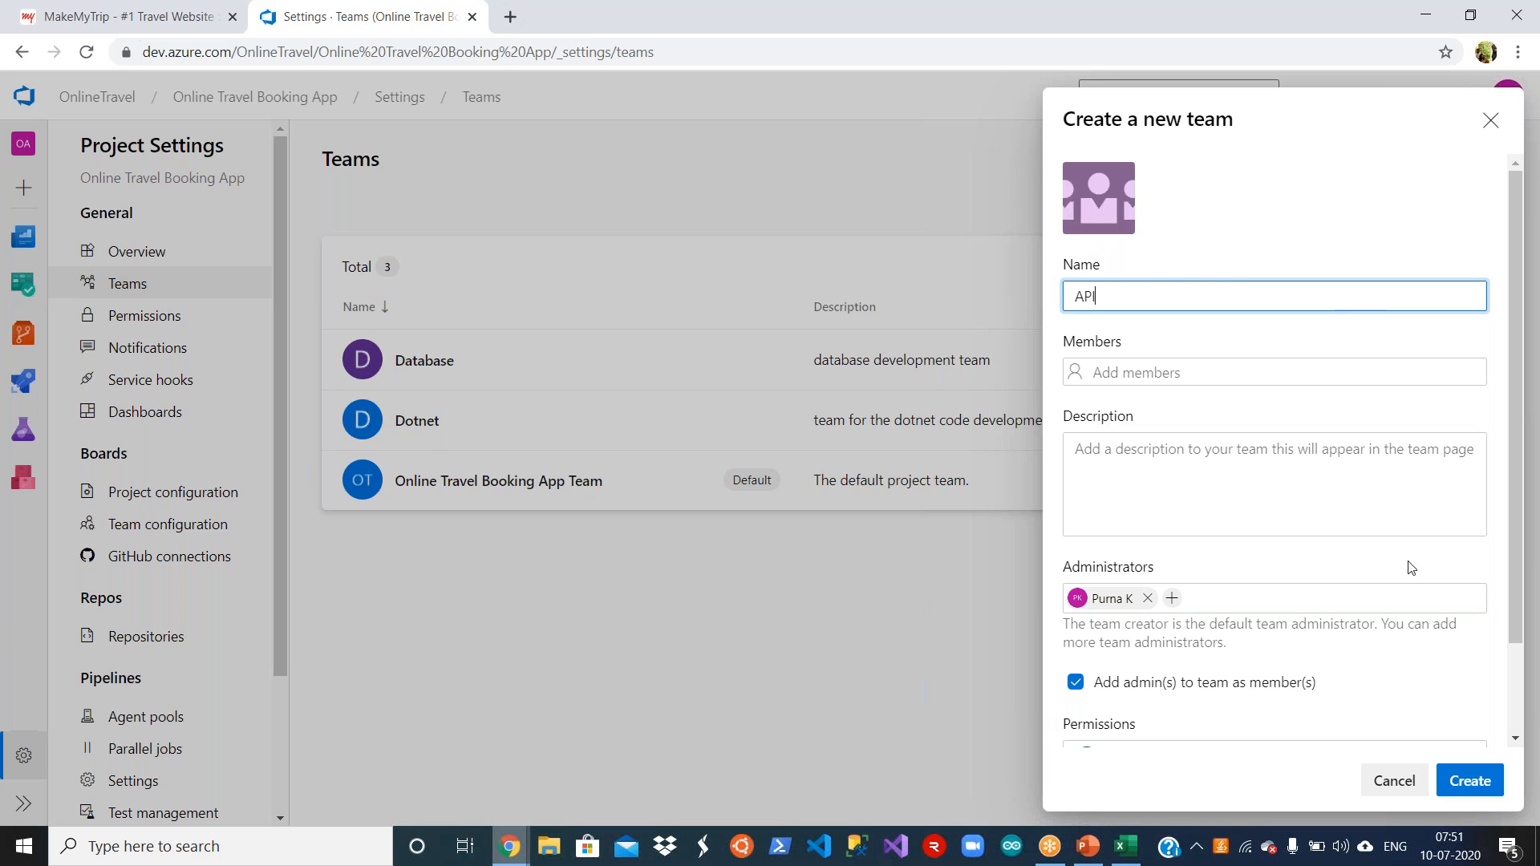
left_click(1249, 457)
type("team to developm")
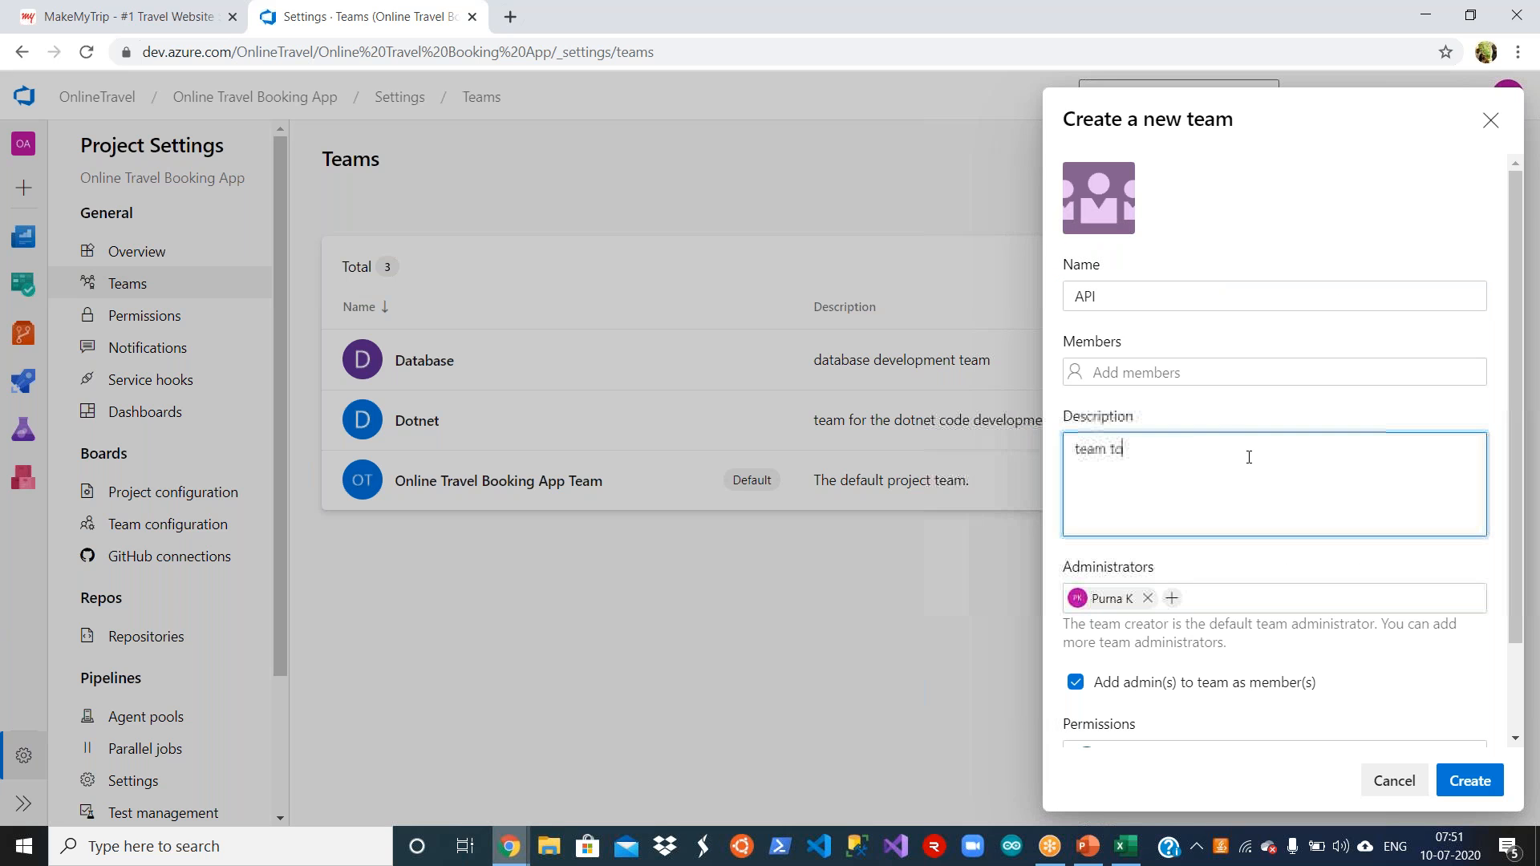
type("ant")
key("BackSpace")
key("BackSpace")
key("BackSpace")
key("BackSpace")
key("BackSpace")
type("APIS")
key("BackSpace")
type("s")
scroll(1515, 734, "down", 2)
left_click(1469, 780)
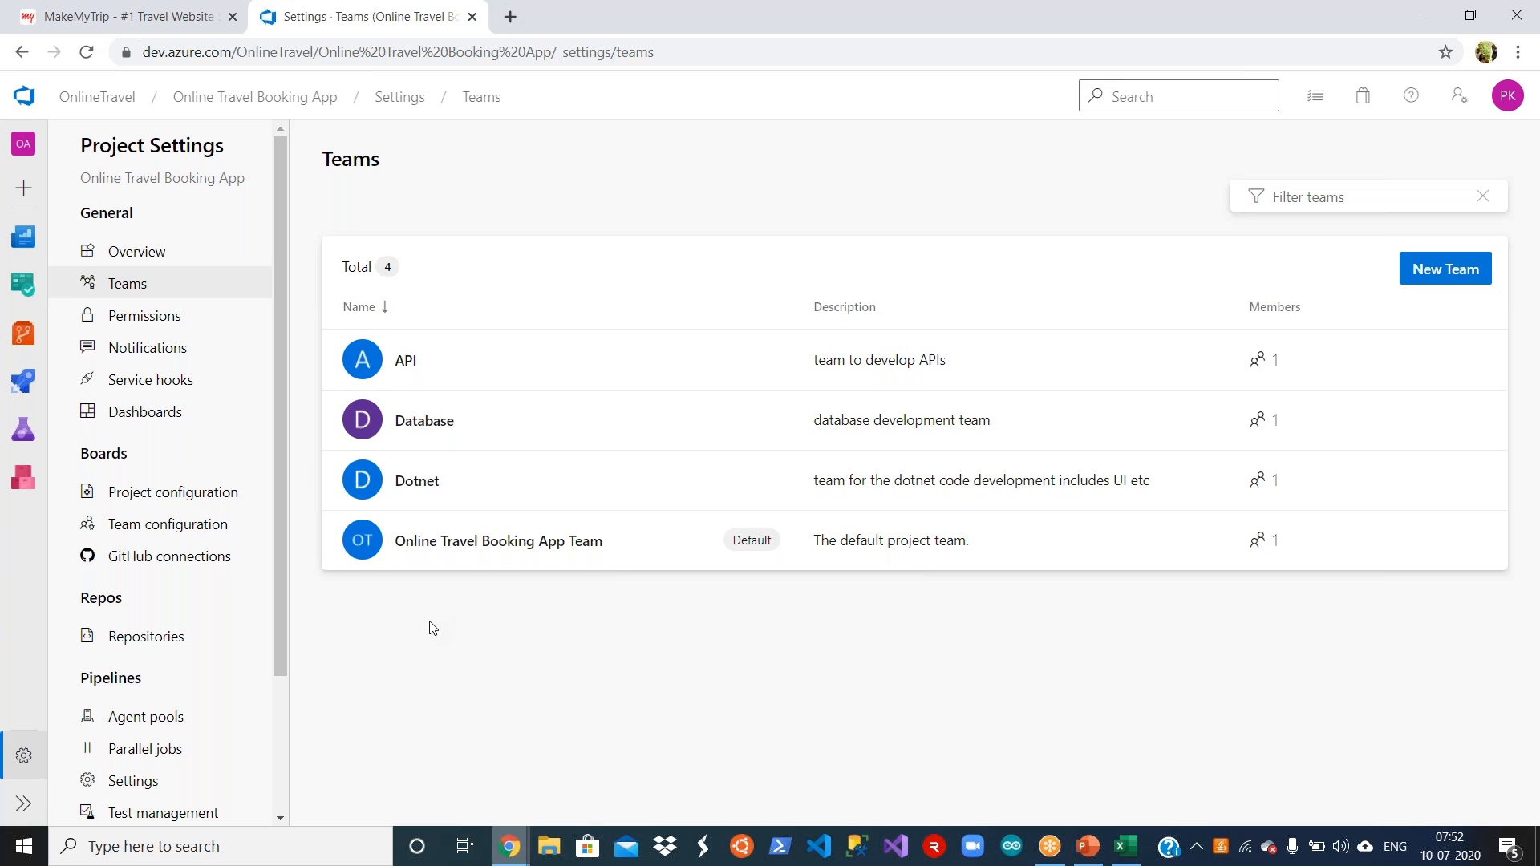
Step: In the project configuration, try to add a child iteration named Sprint 6 under Online Travel Booking App
left_click(200, 500)
left_click(172, 492)
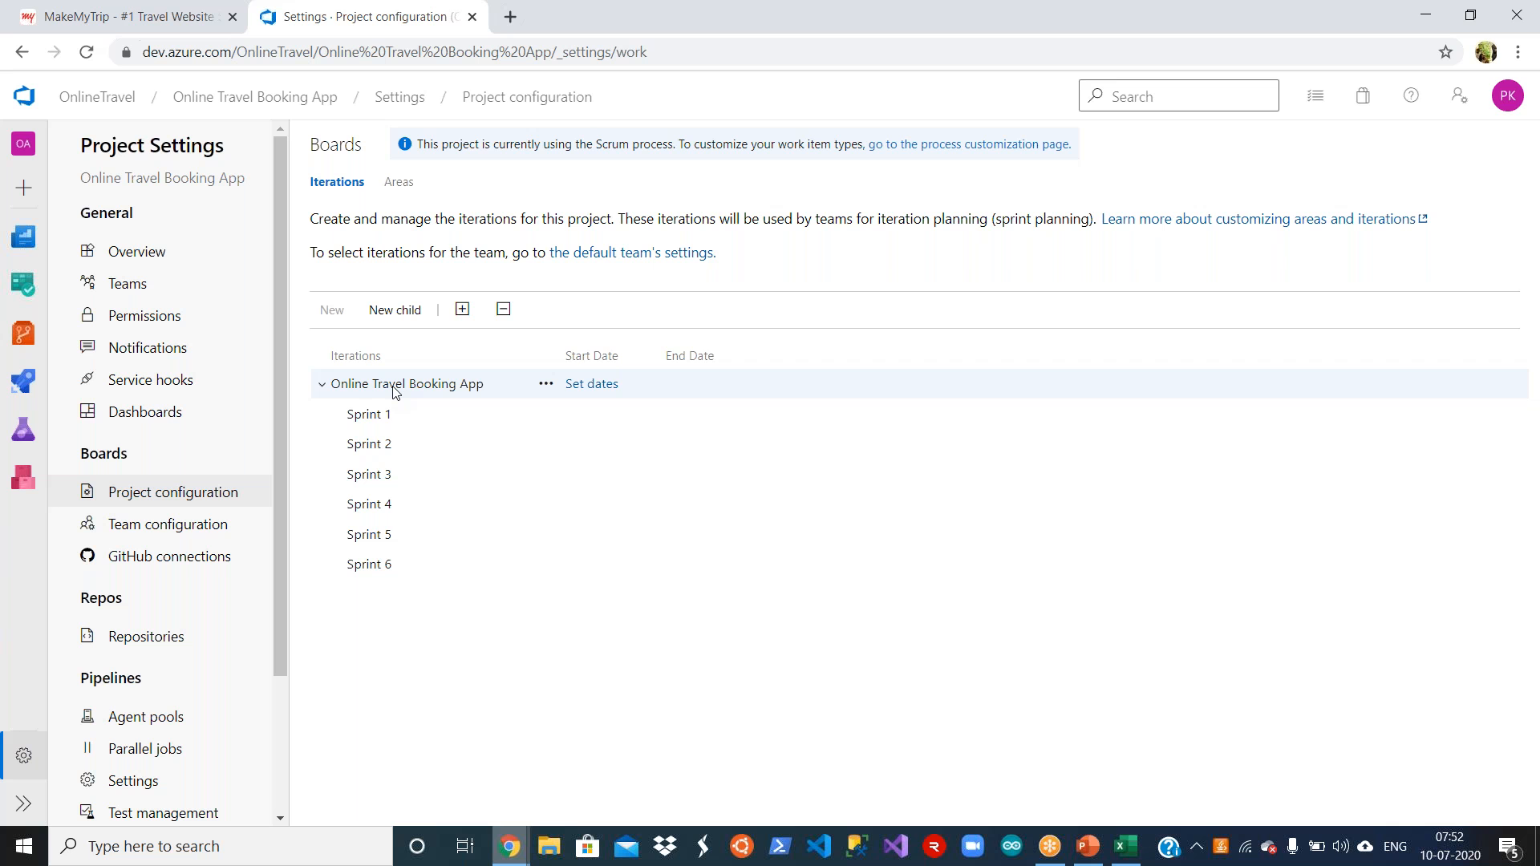
left_click(396, 313)
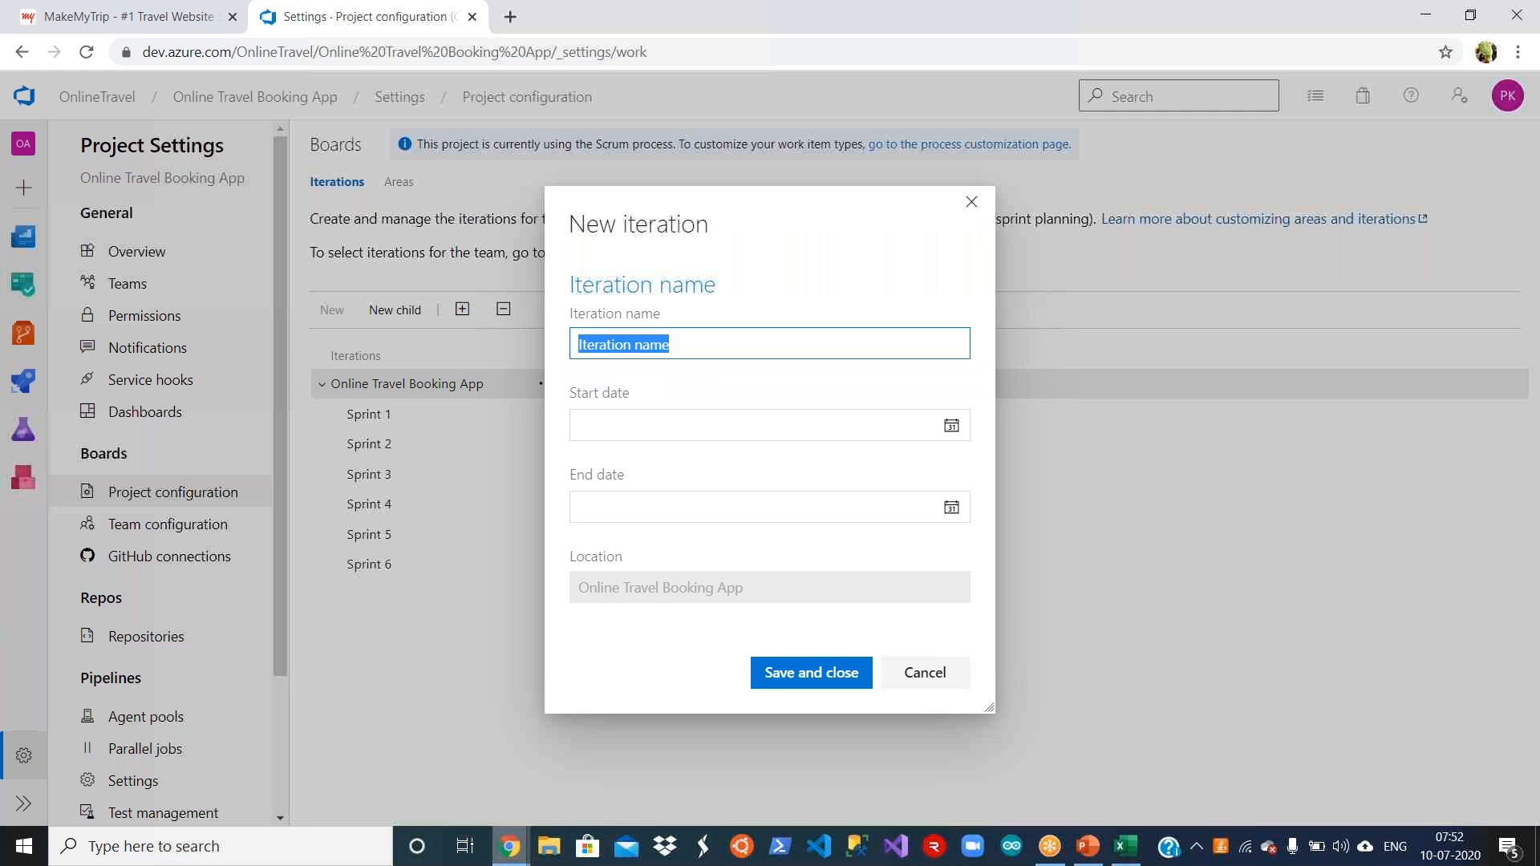
type("Spri")
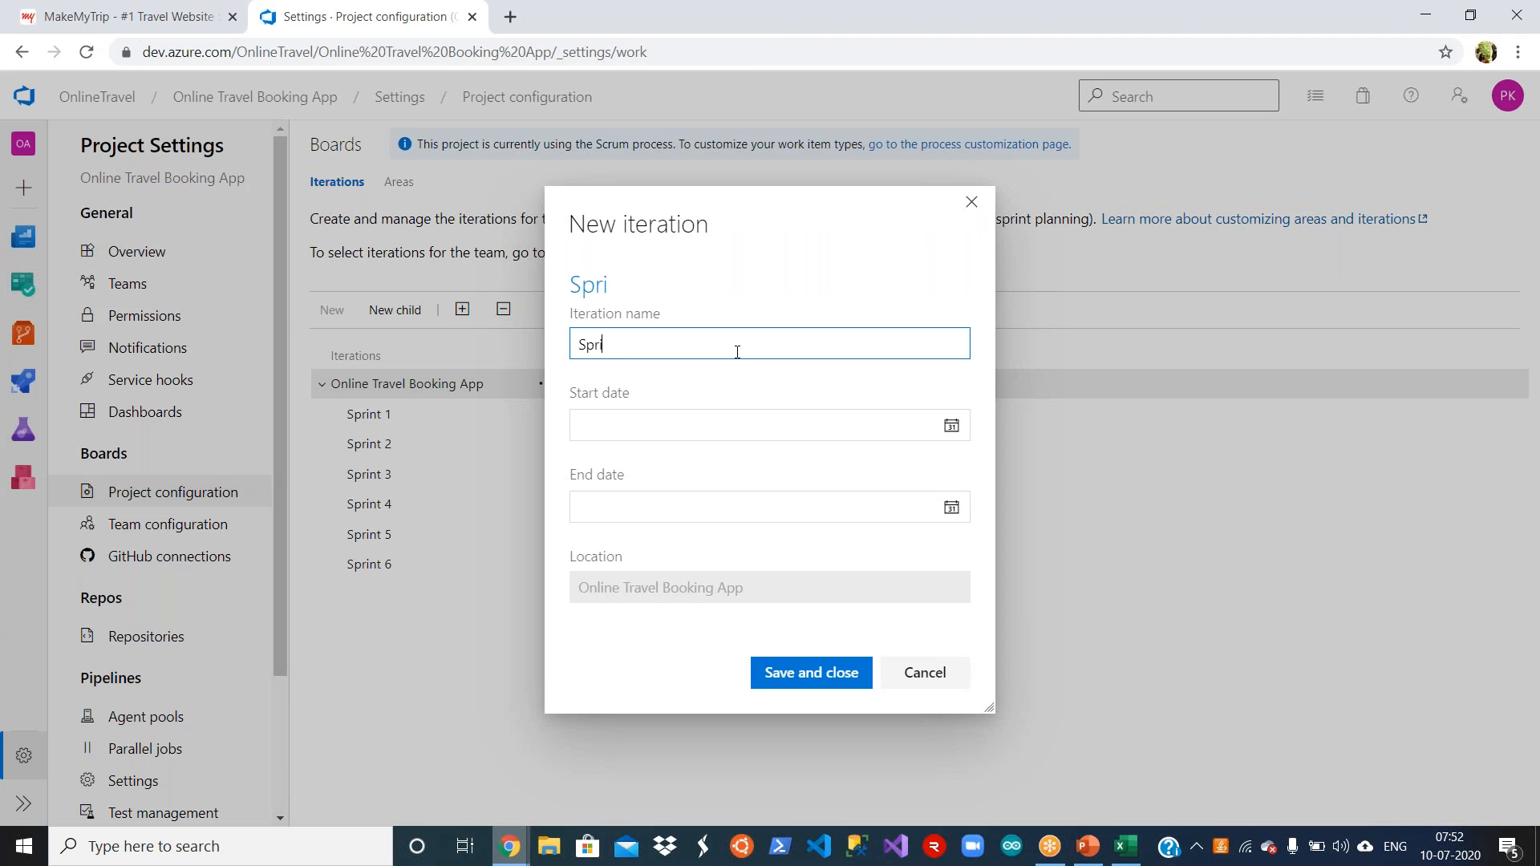
type("nt 6")
left_click(797, 675)
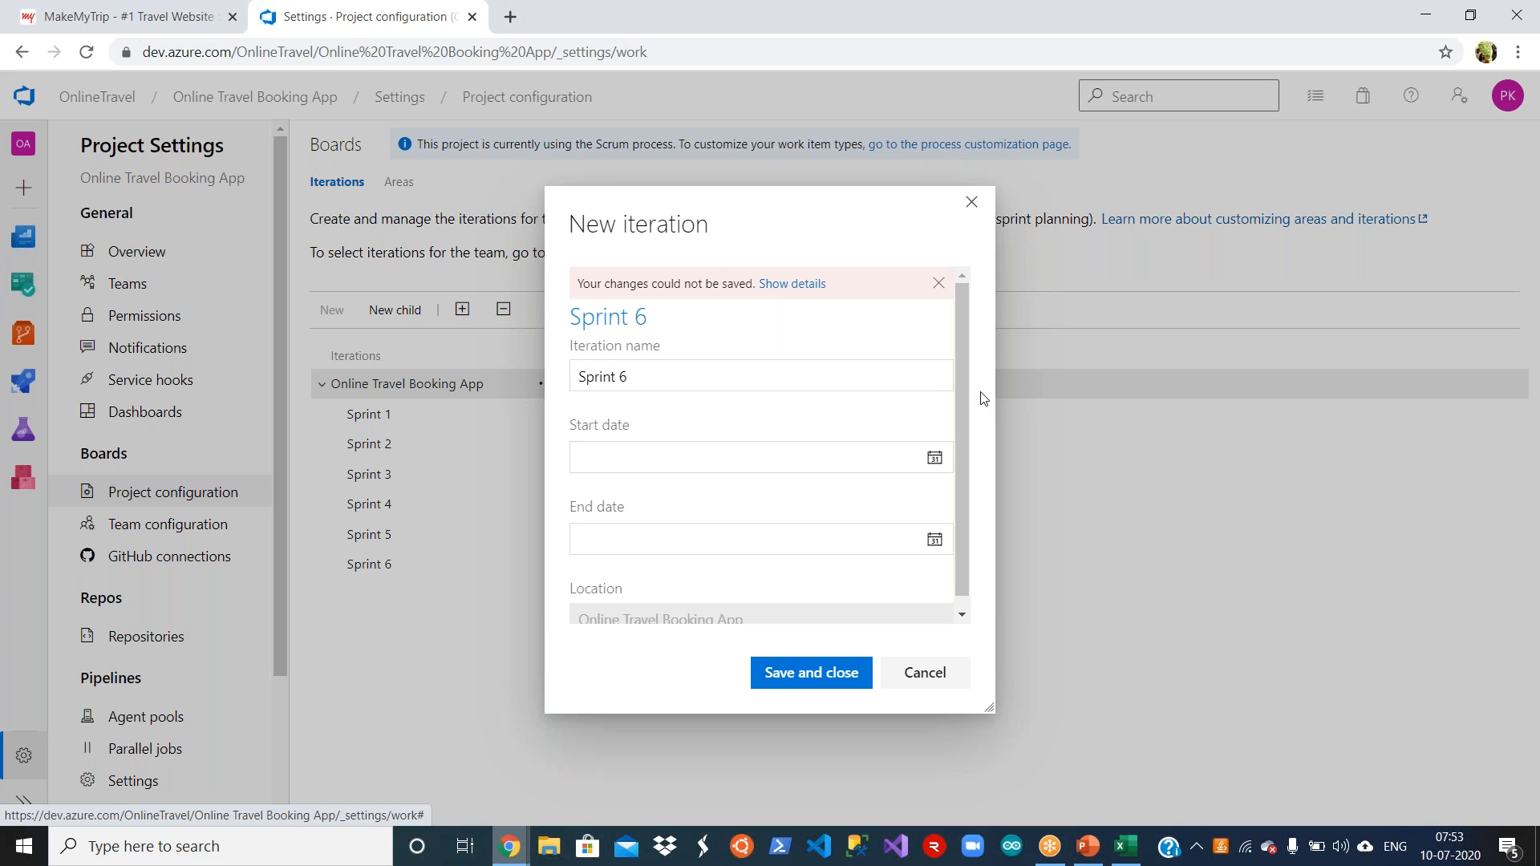
Step: Change the new iteration's name to Sprint 7 and save it
left_click(658, 371)
key("BackSpace")
type("7")
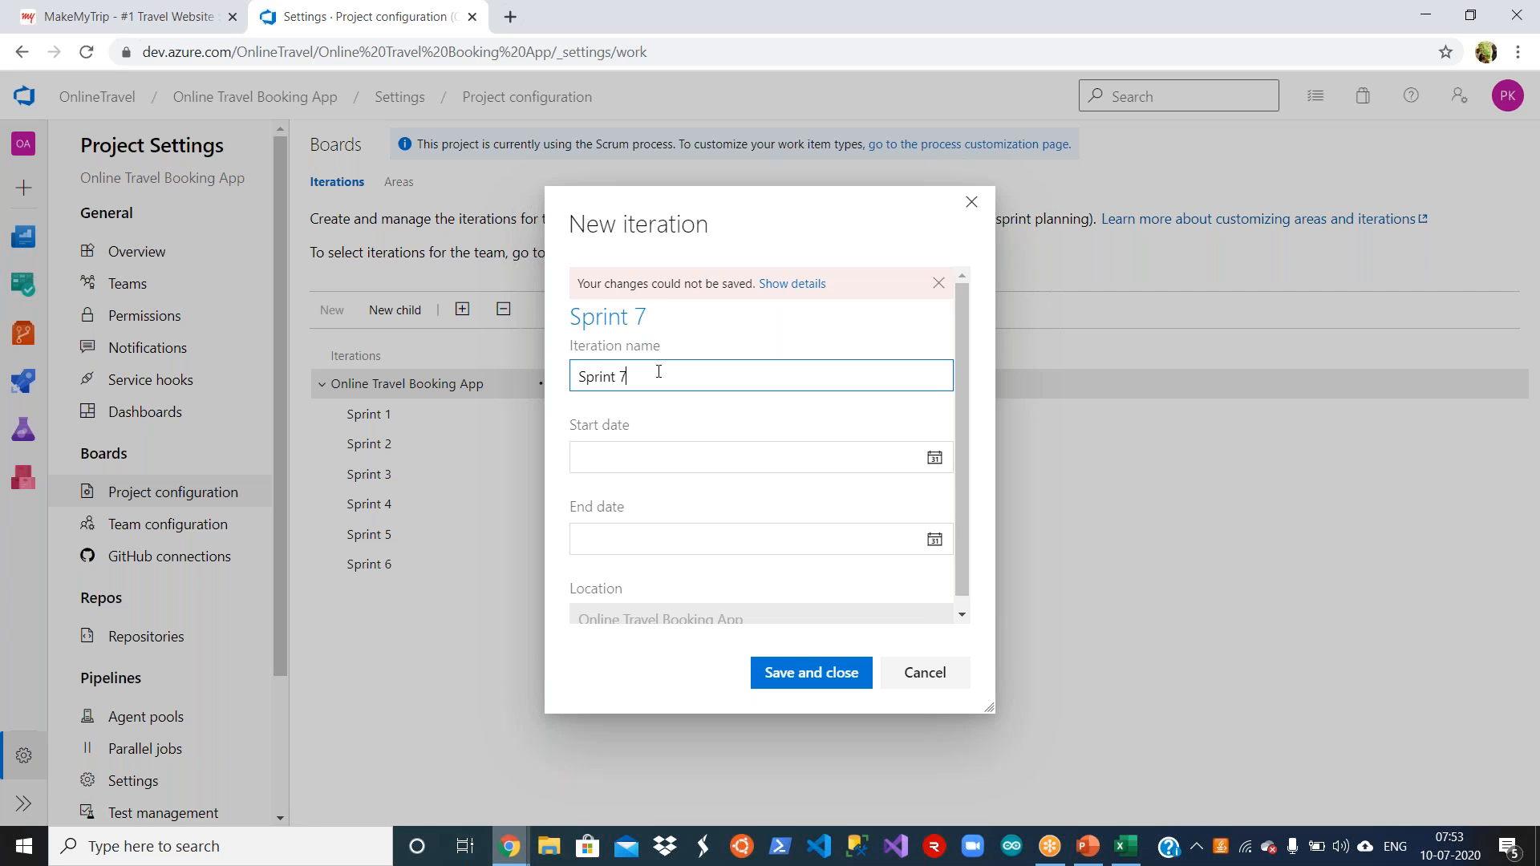
left_click(787, 679)
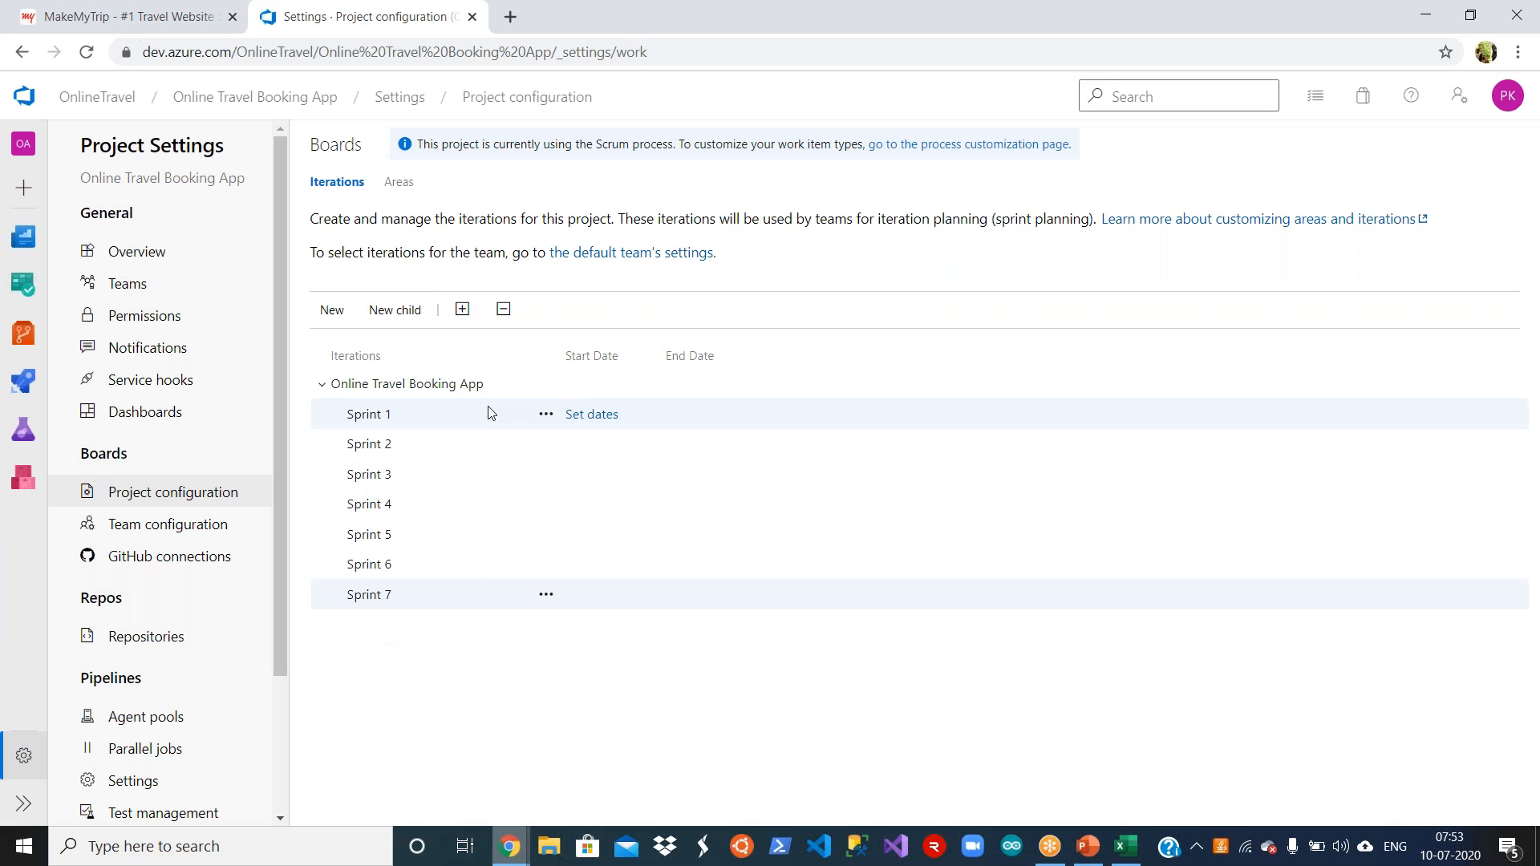
Step: Set the Sprint 1 iteration's start date to 7/13/2020 and end date to 7/24/2020, and save it
left_click(592, 415)
left_click(951, 426)
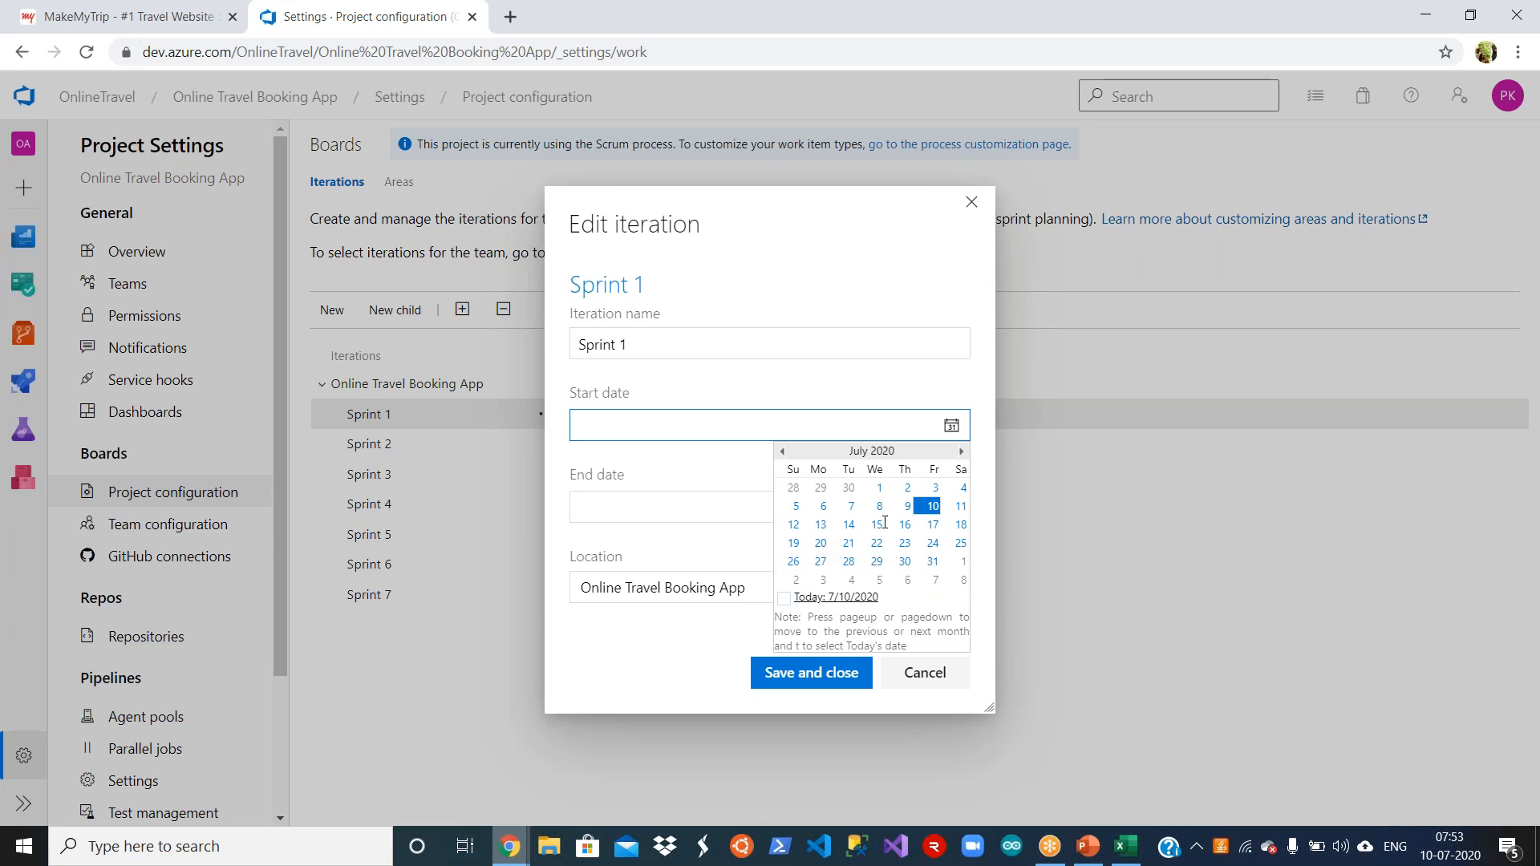
left_click(785, 452)
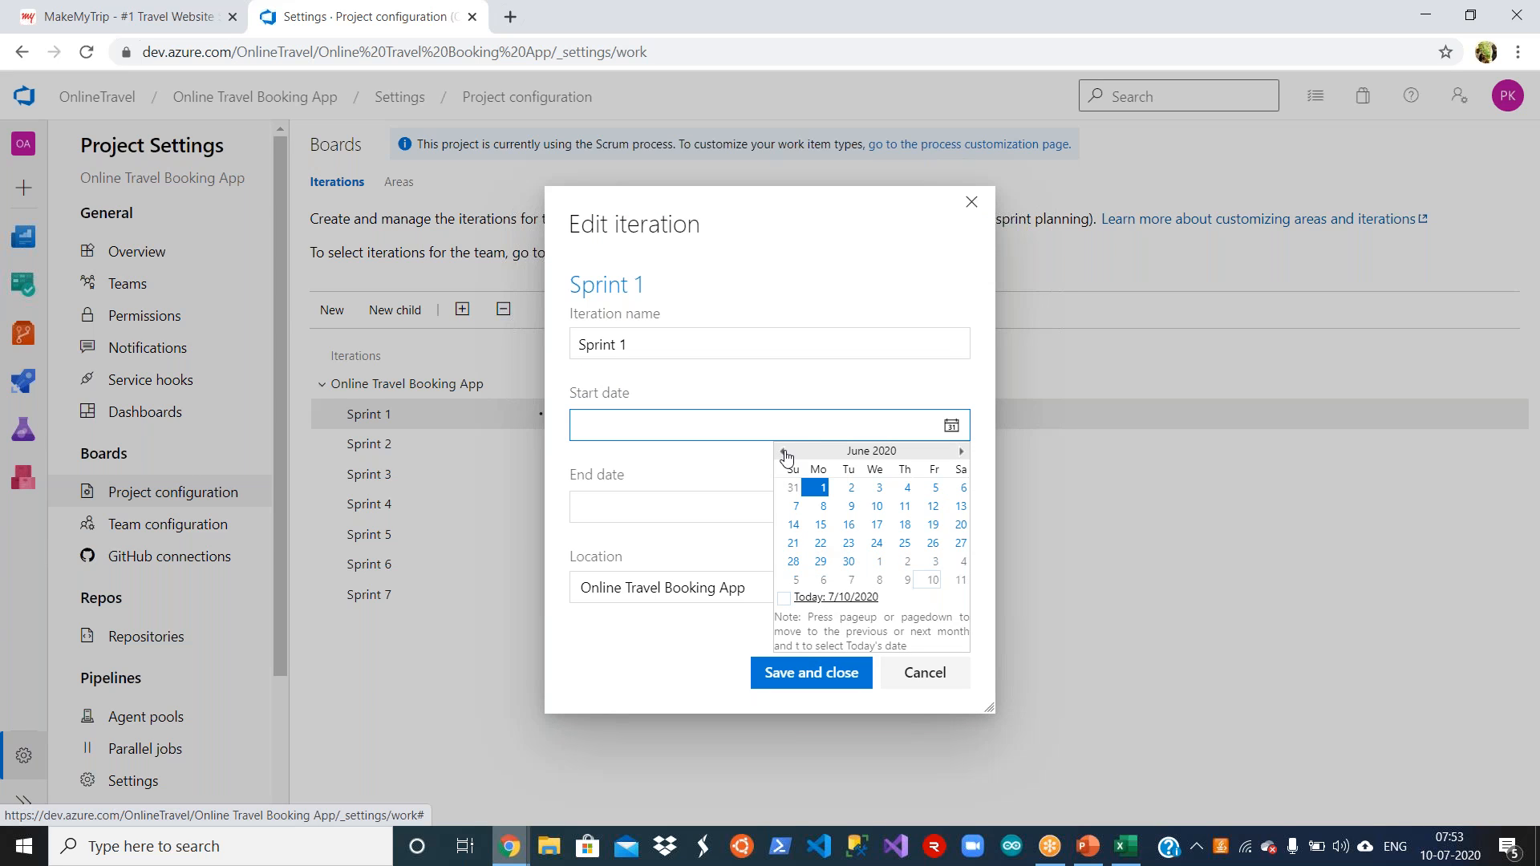
left_click(962, 452)
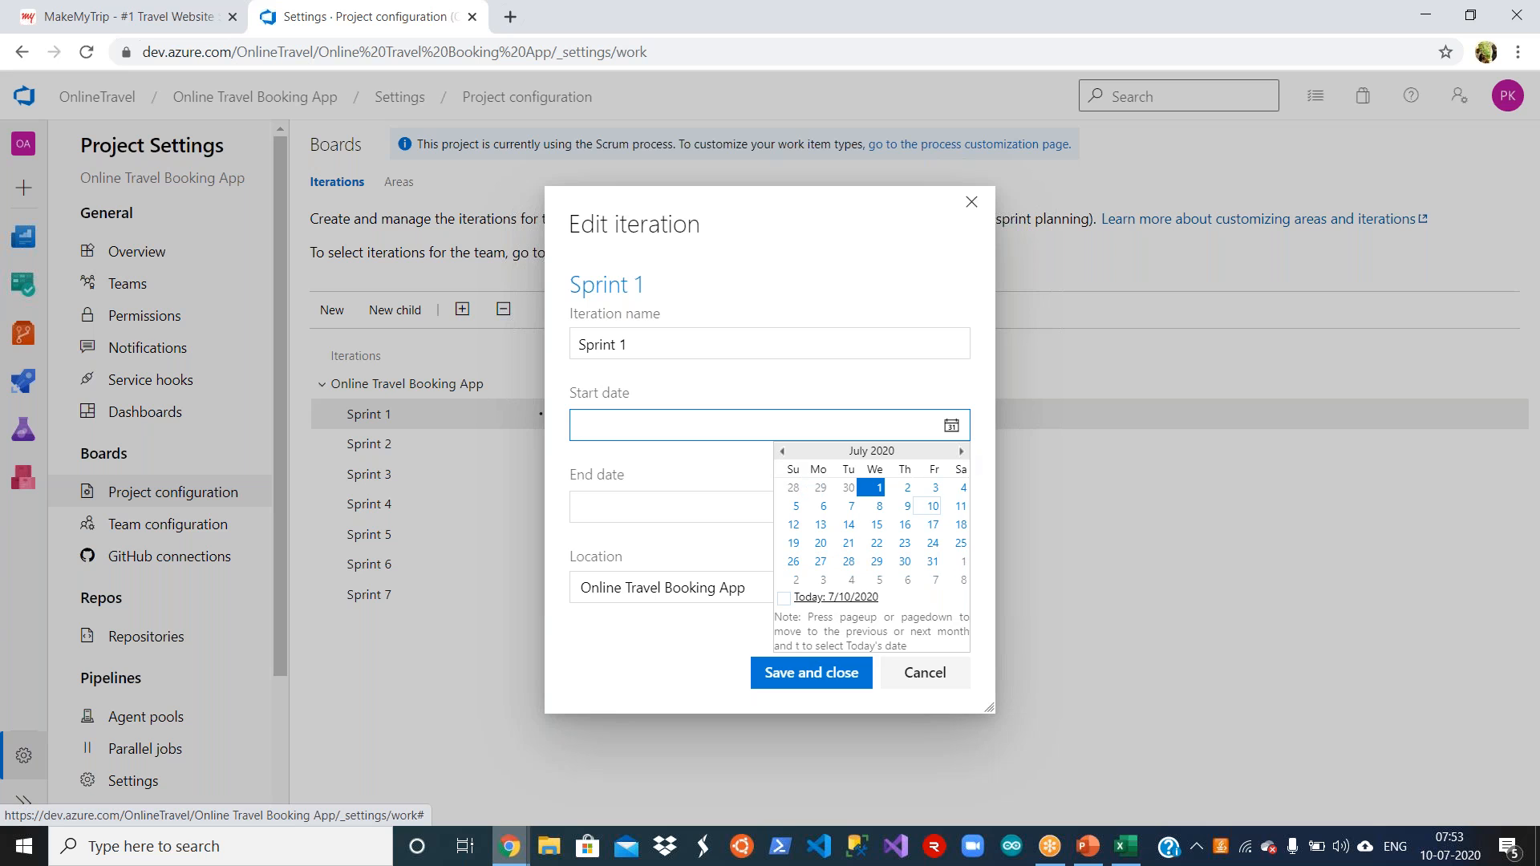
left_click(822, 525)
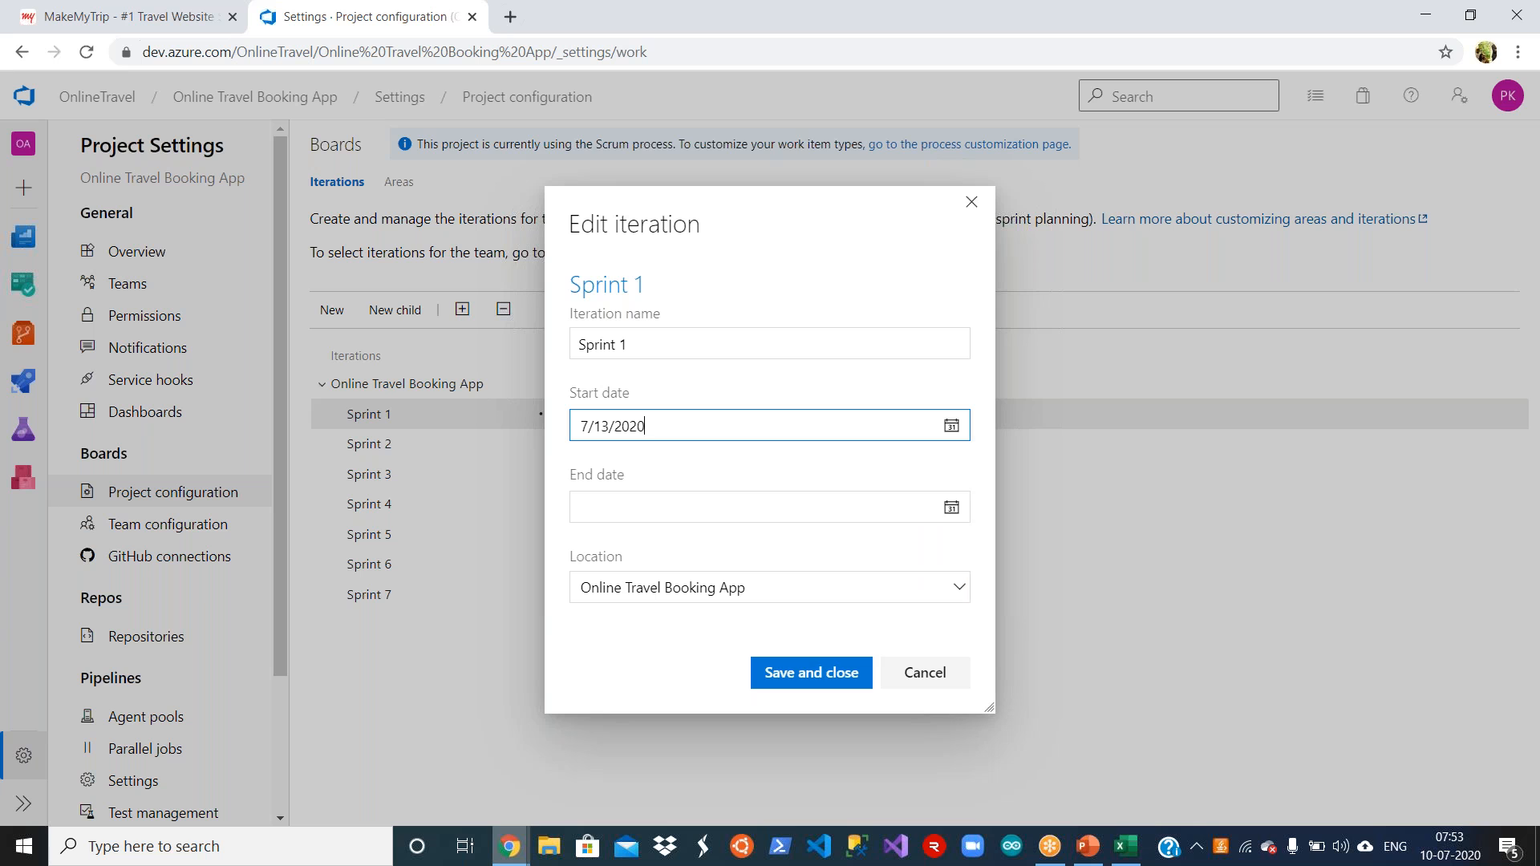
left_click(951, 507)
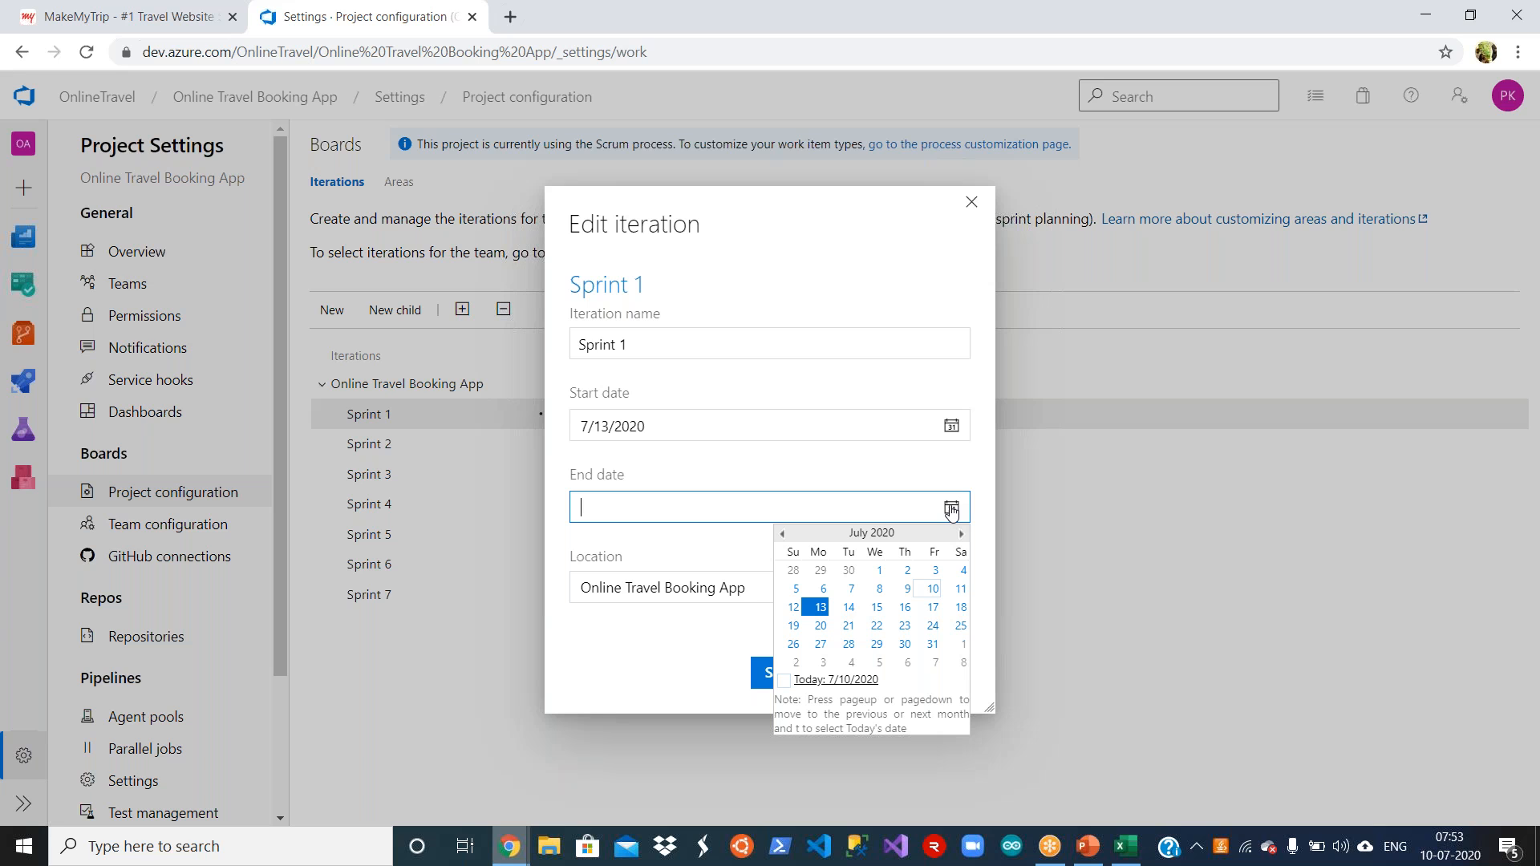
left_click(933, 625)
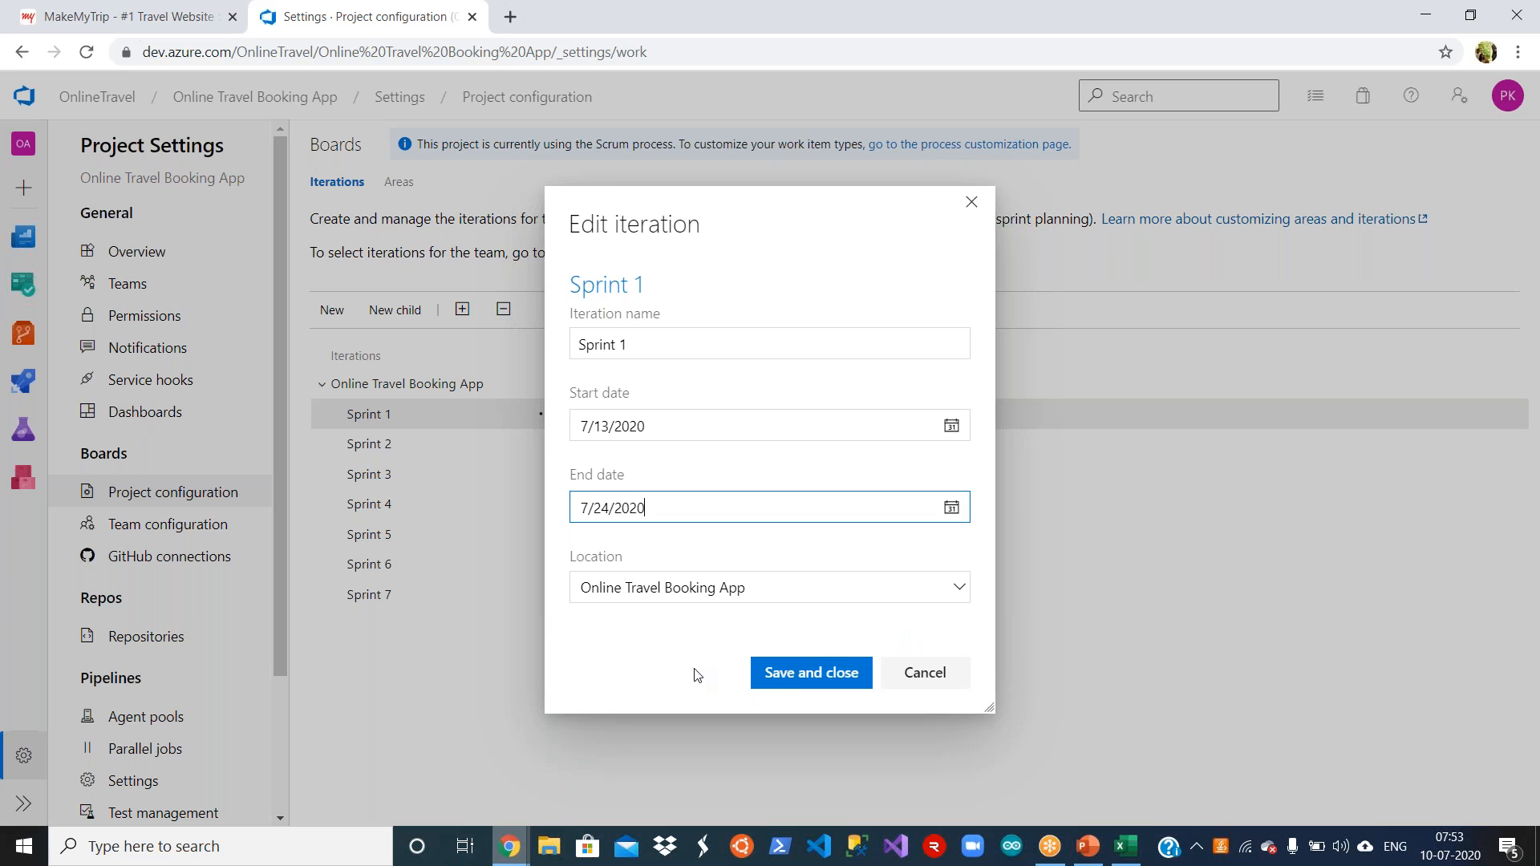
left_click(804, 675)
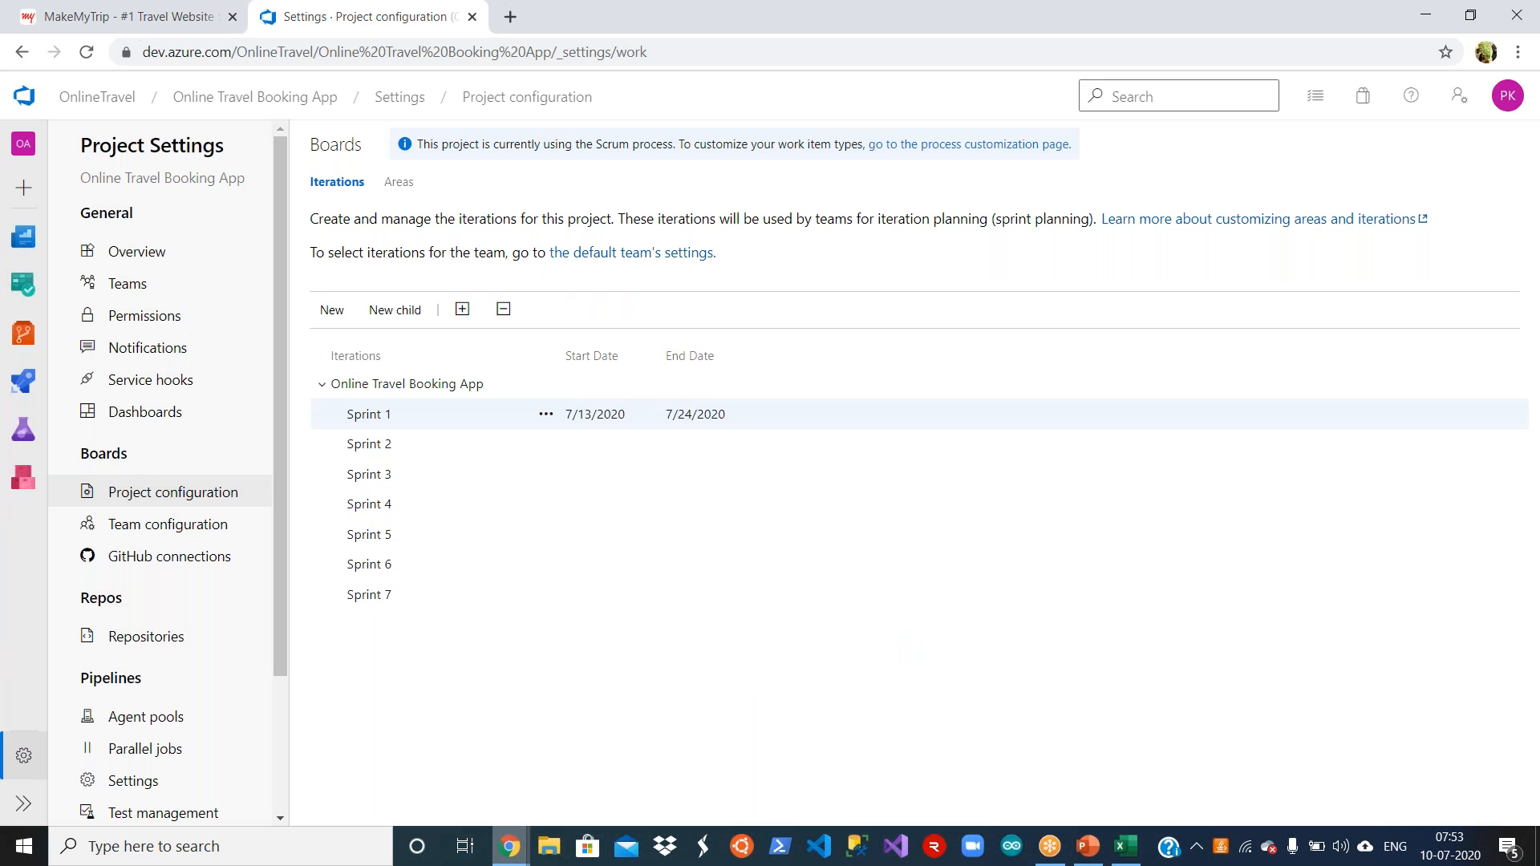
Step: Set the Sprint 2 iteration's start date to 7/27/2020 and end date to 8/7/2020, and save it
mouse_move(552, 444)
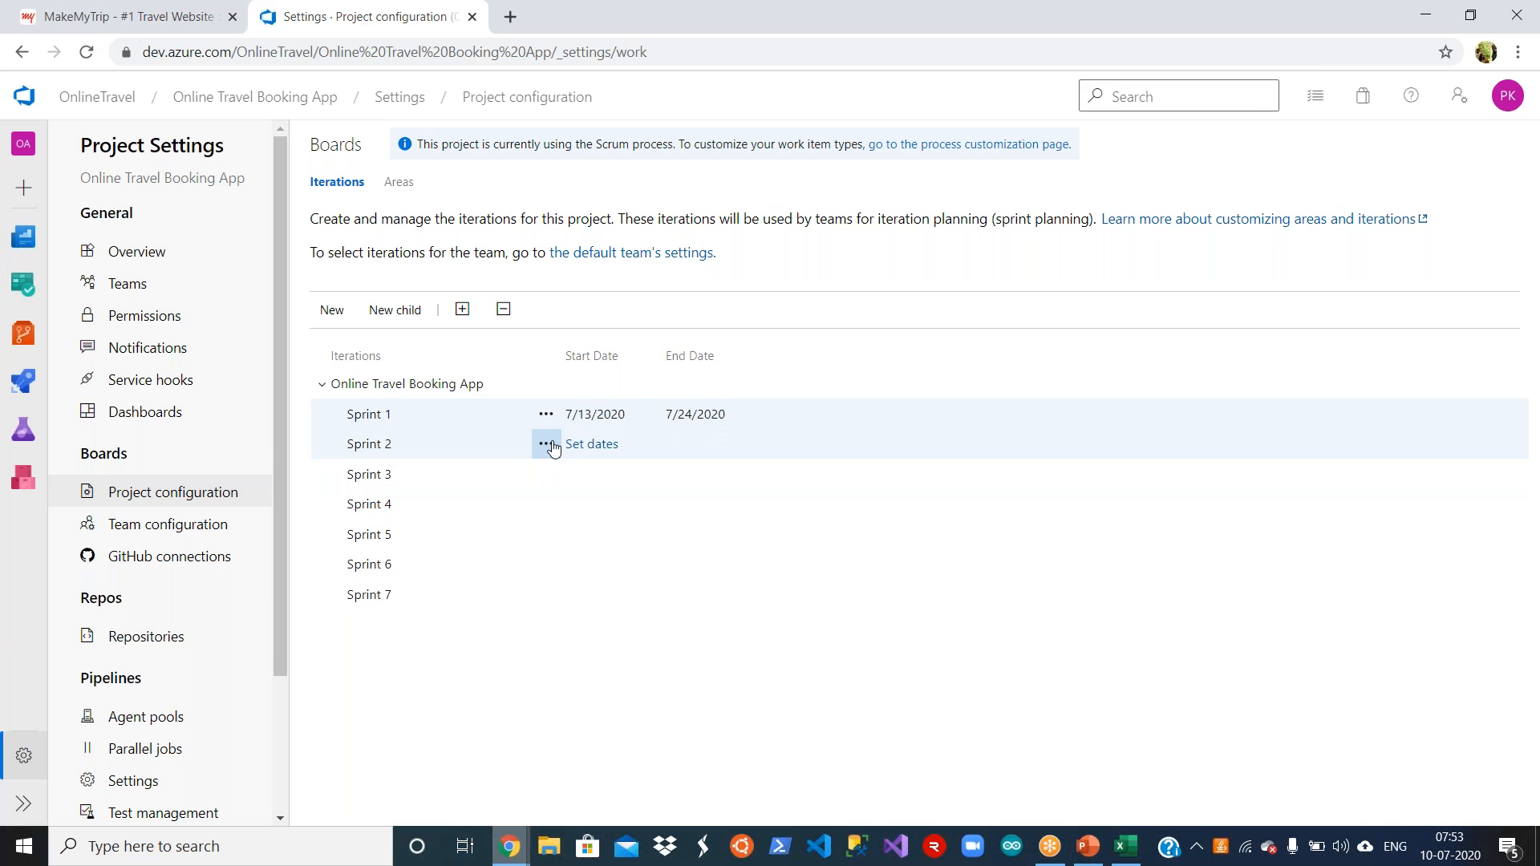
left_click(591, 445)
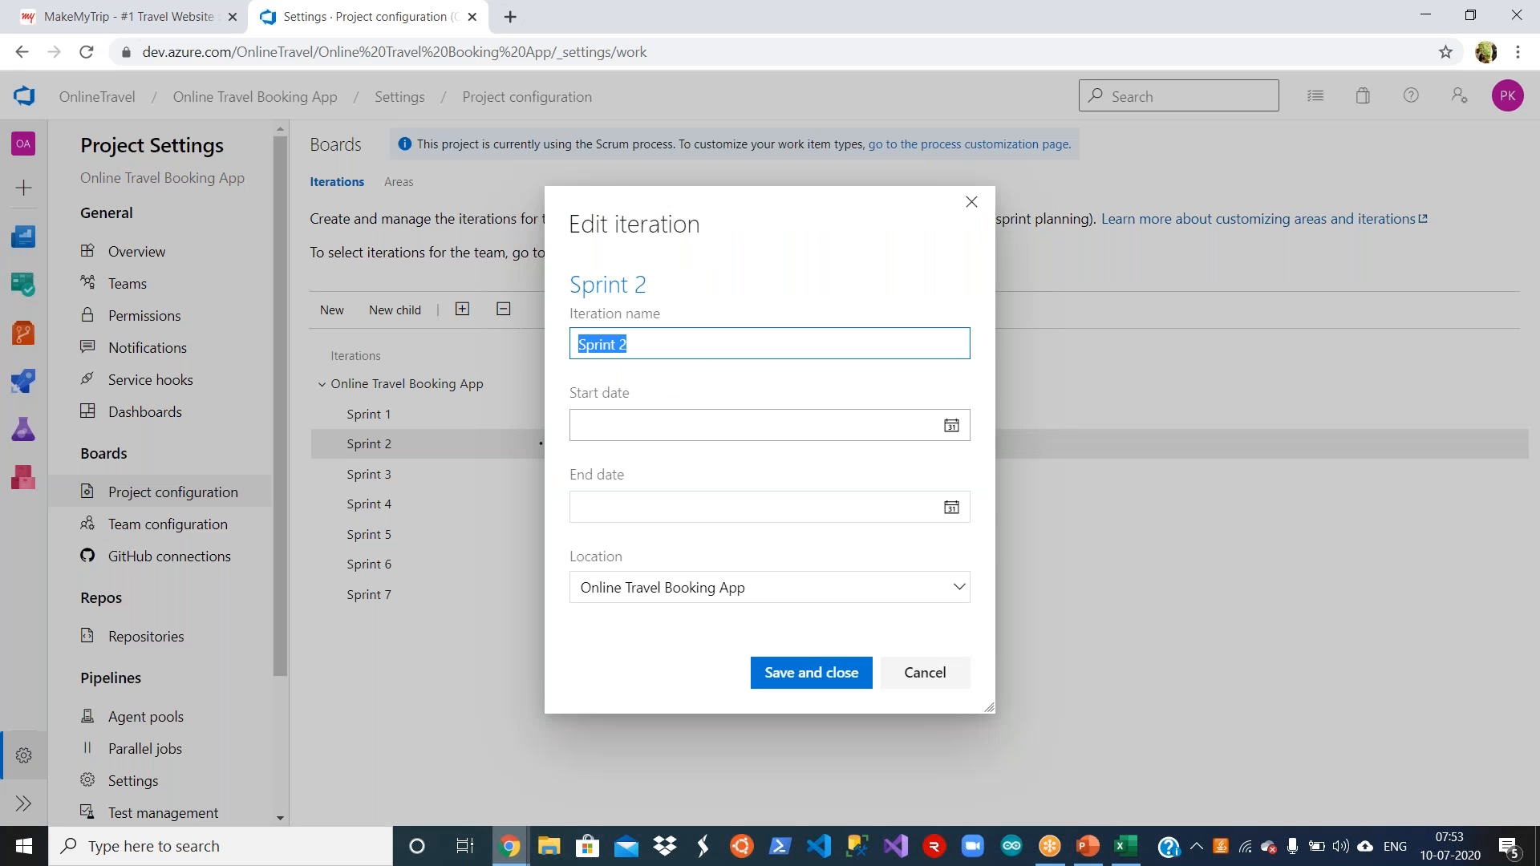
left_click(951, 425)
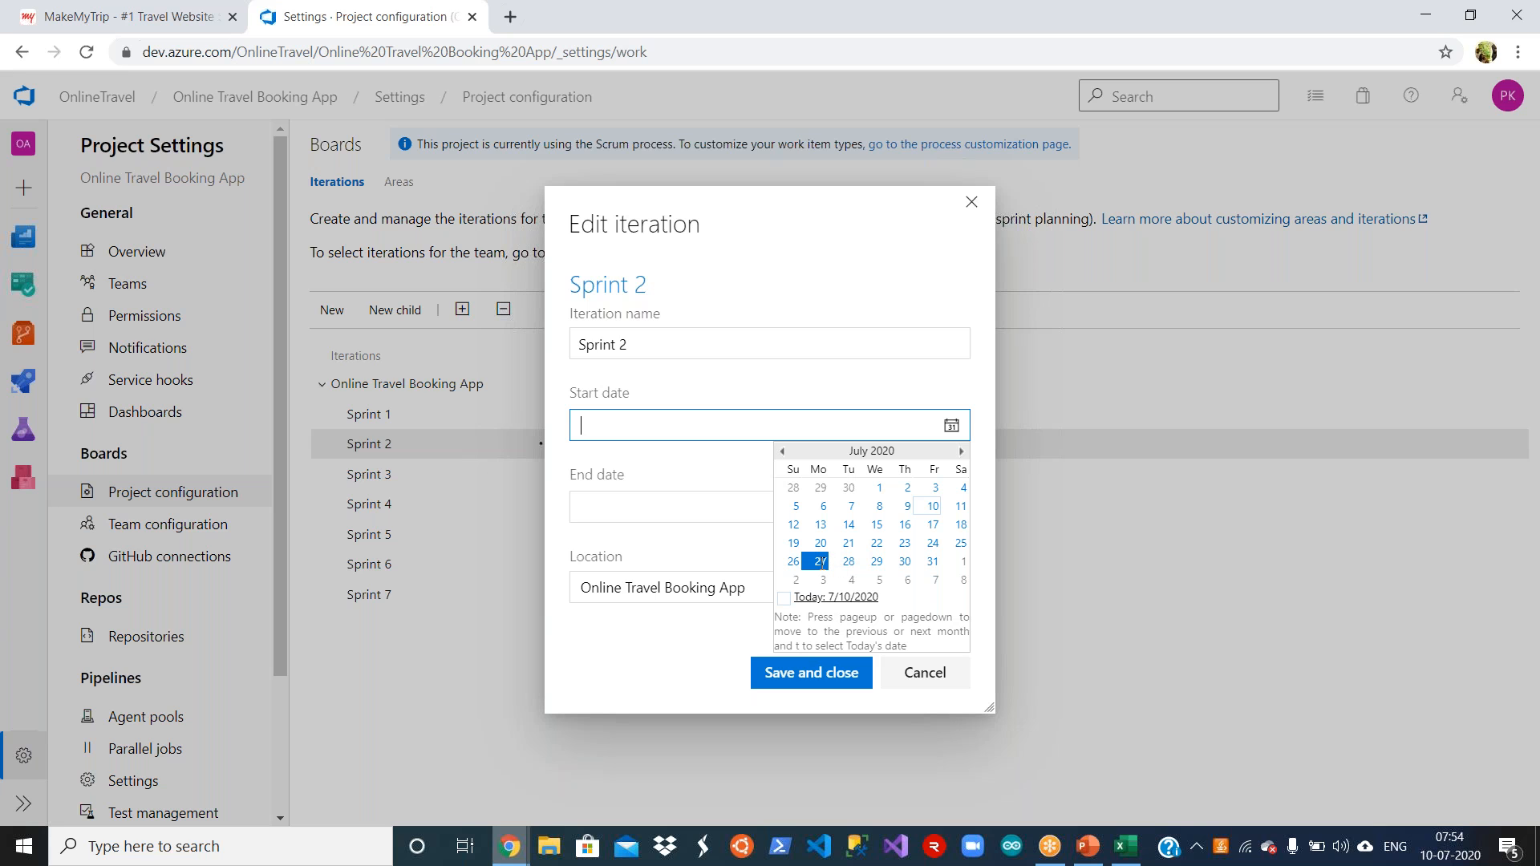
left_click(813, 681)
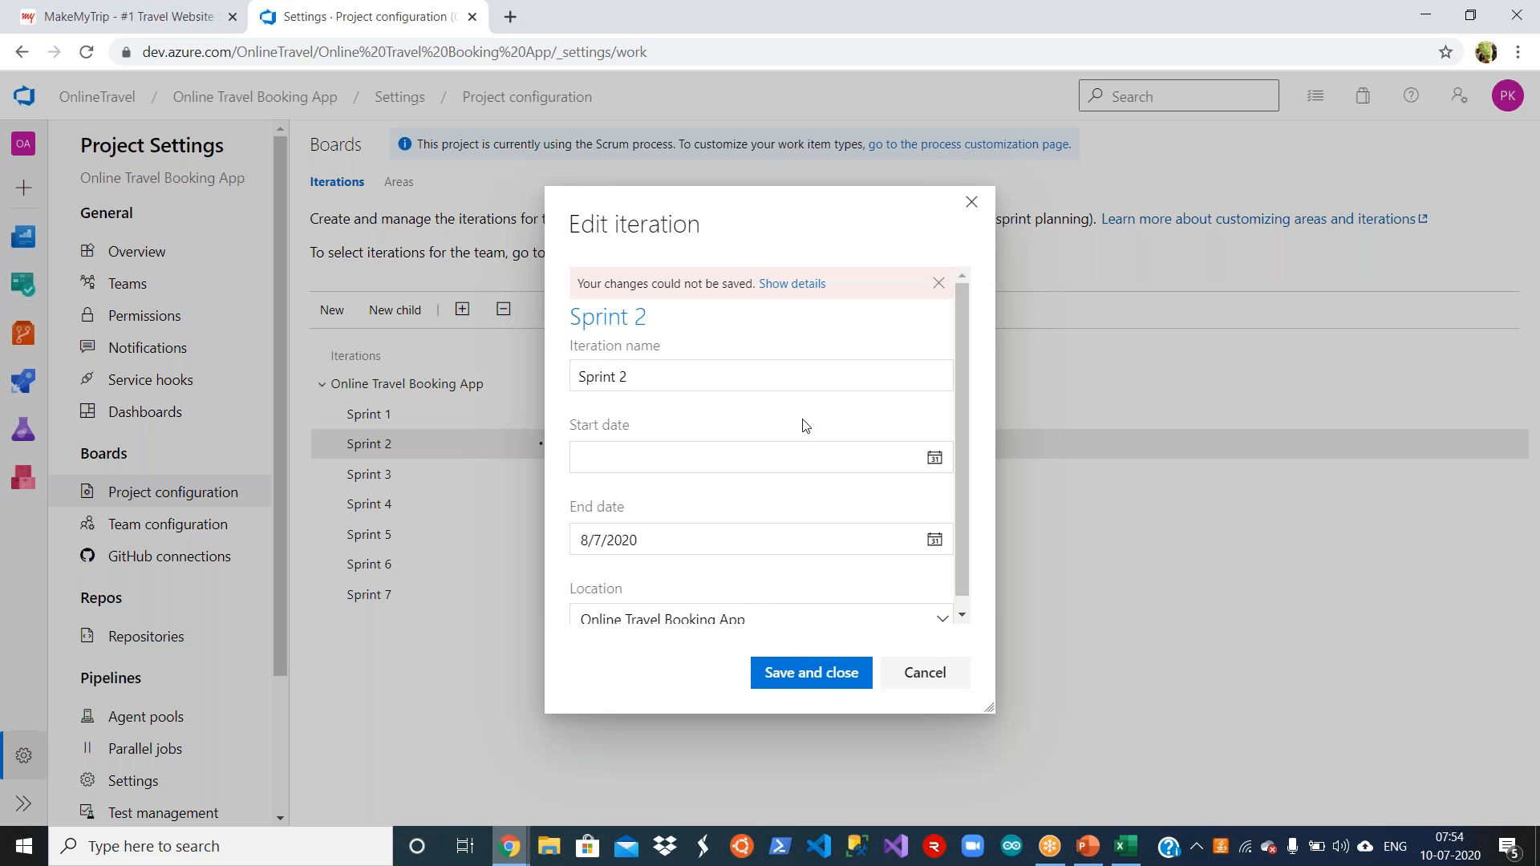
left_click(853, 467)
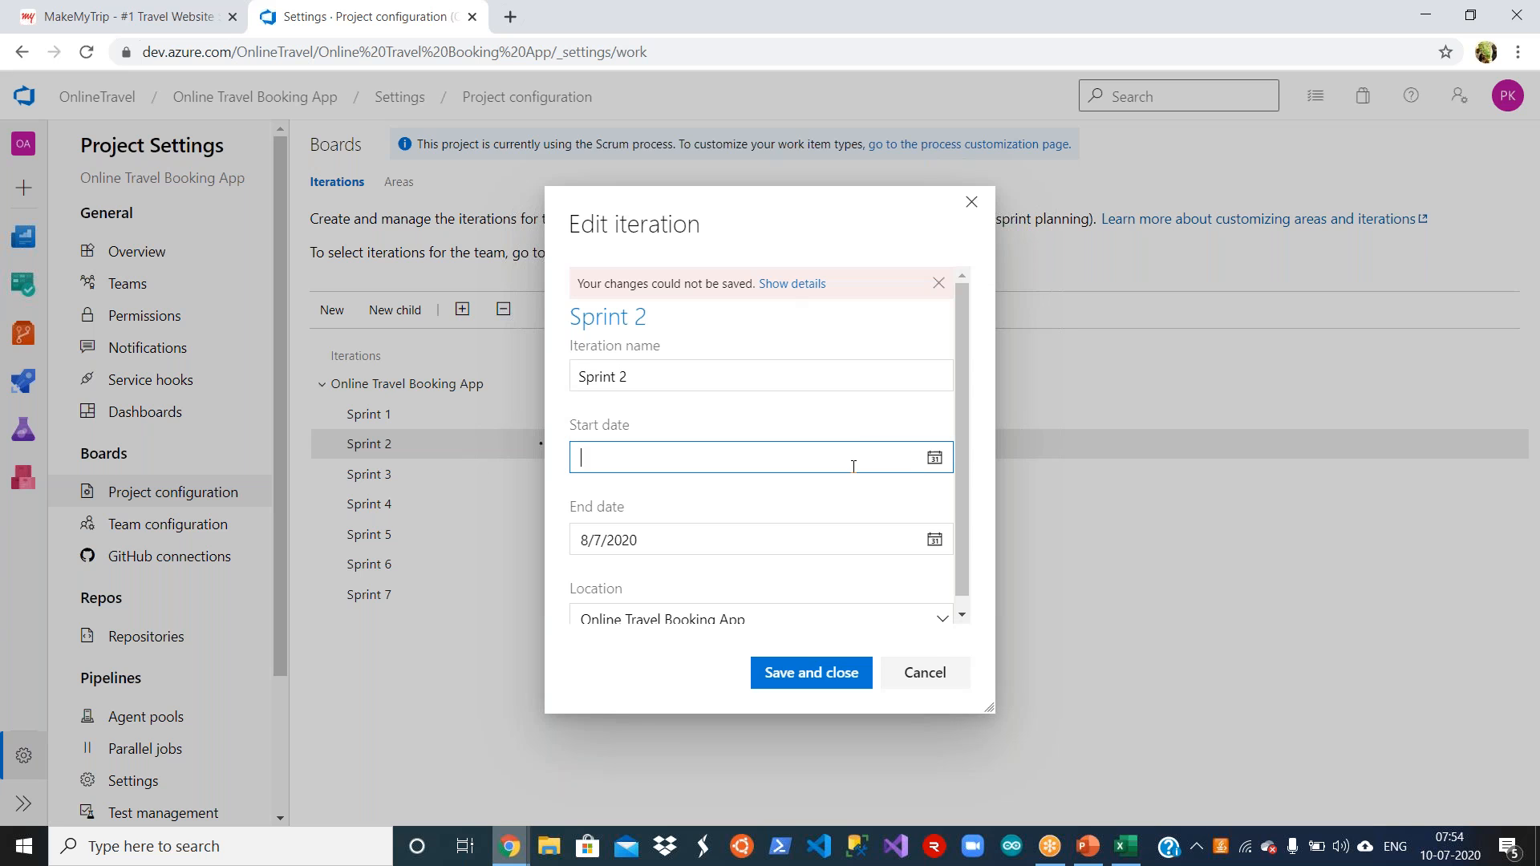
left_click(934, 458)
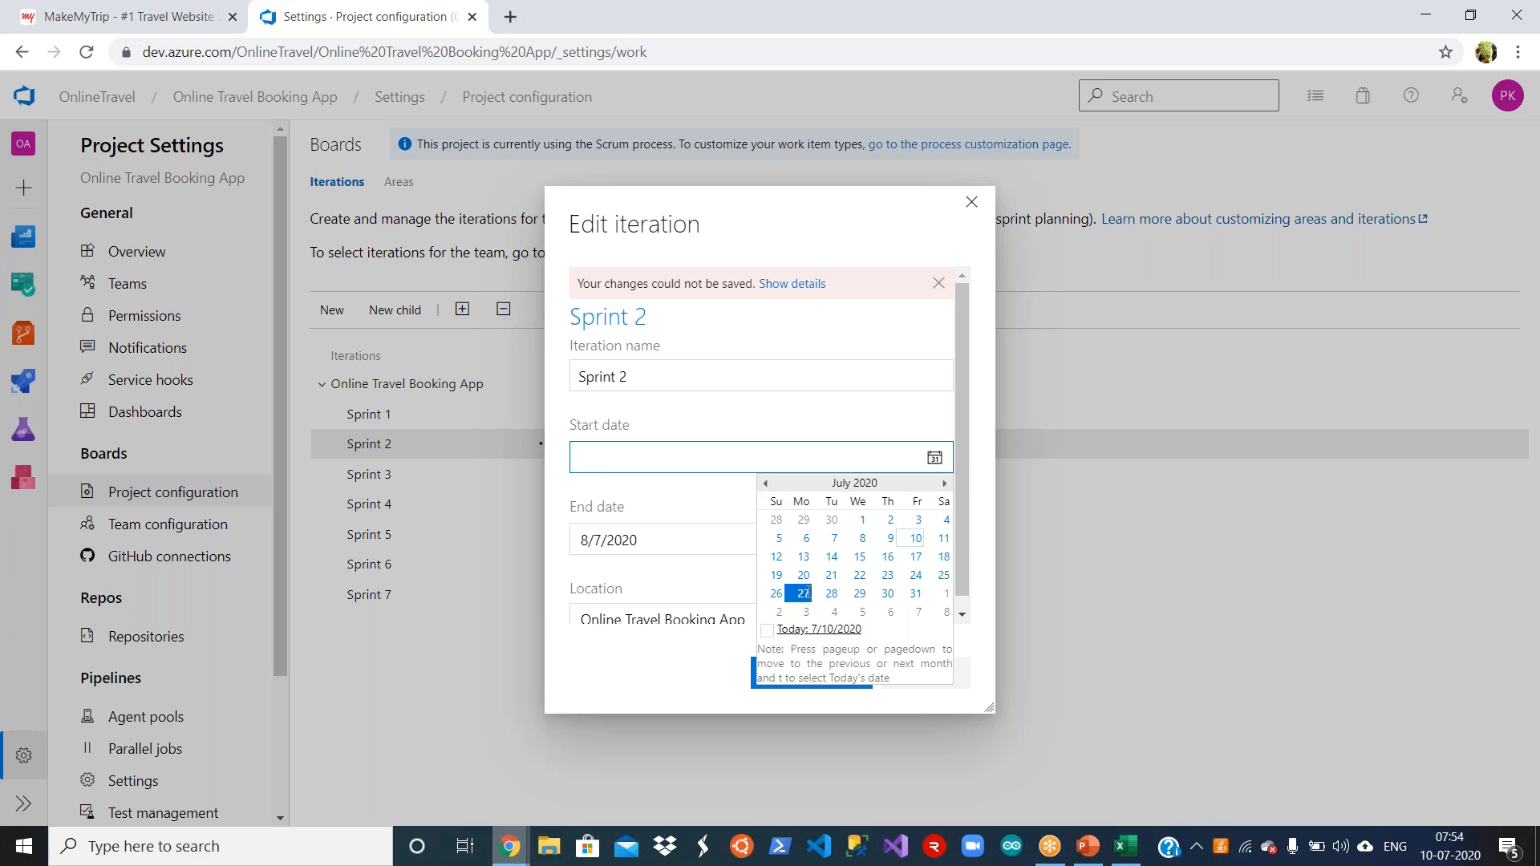
left_click(803, 594)
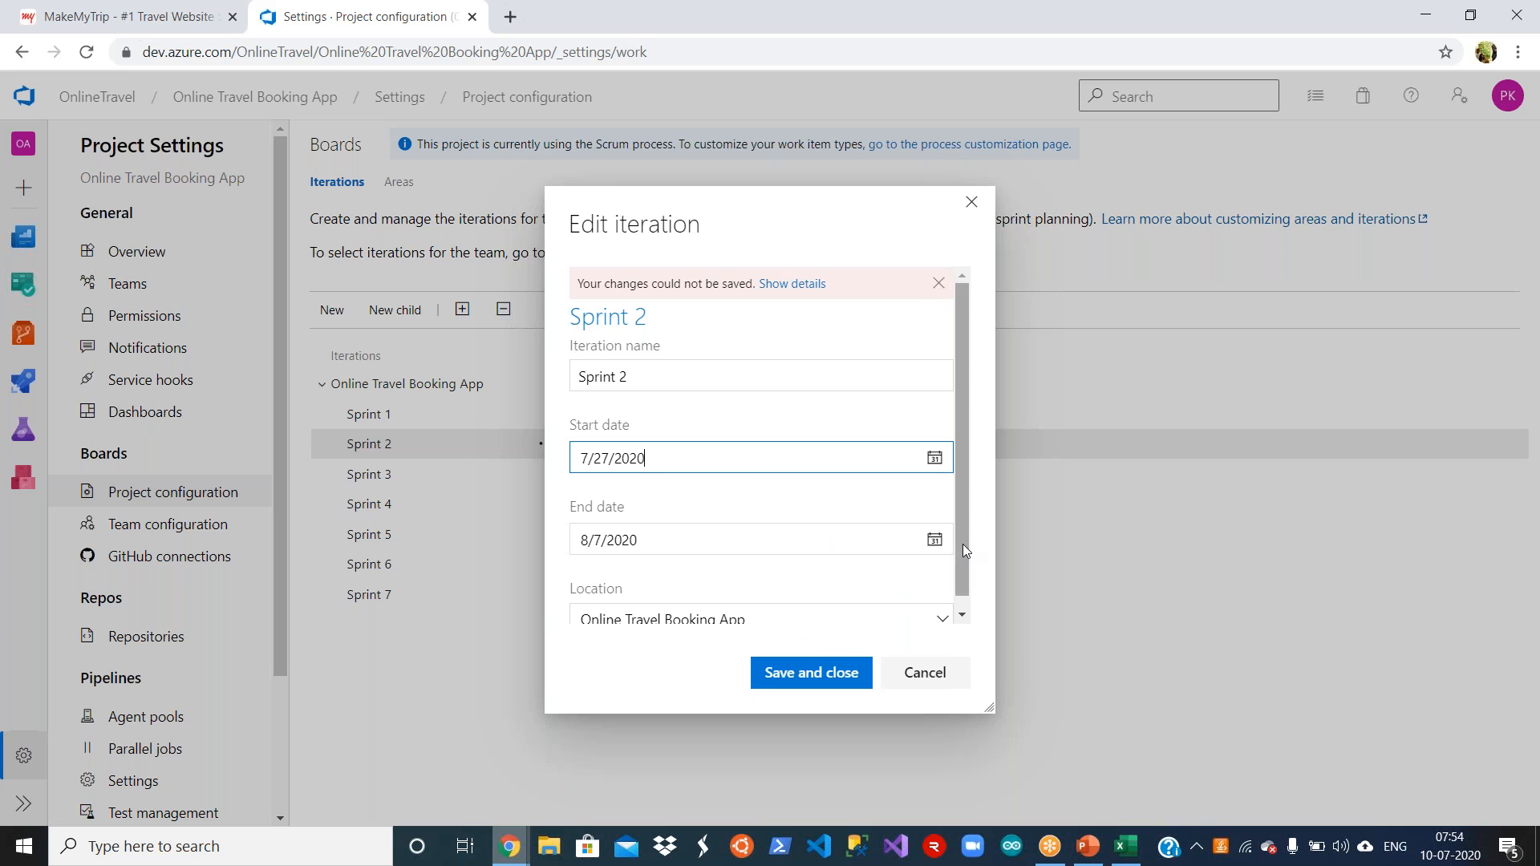
scroll(965, 553, "down", 1)
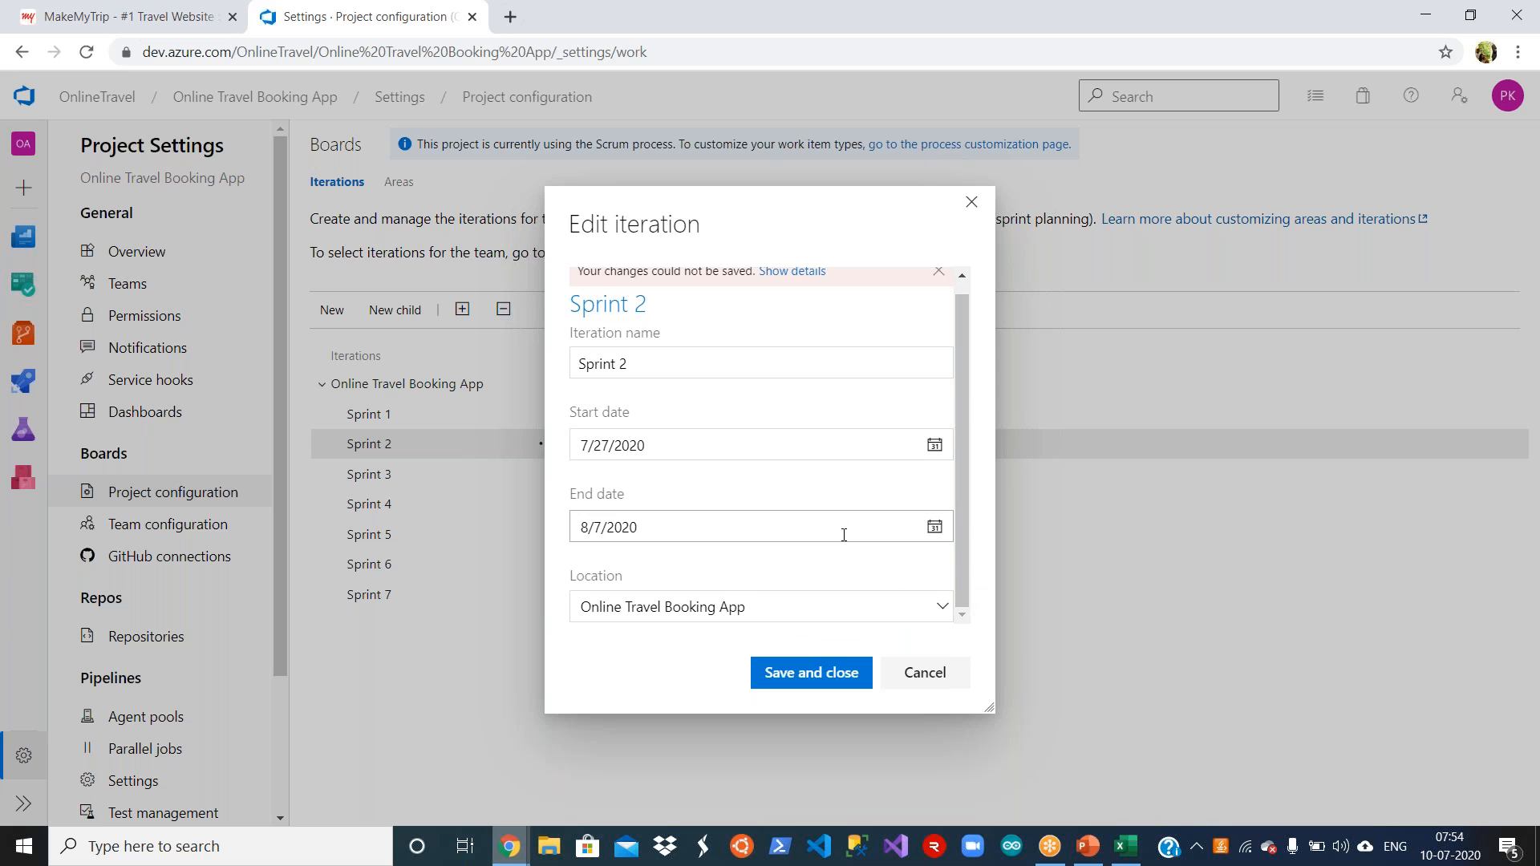
left_click(935, 528)
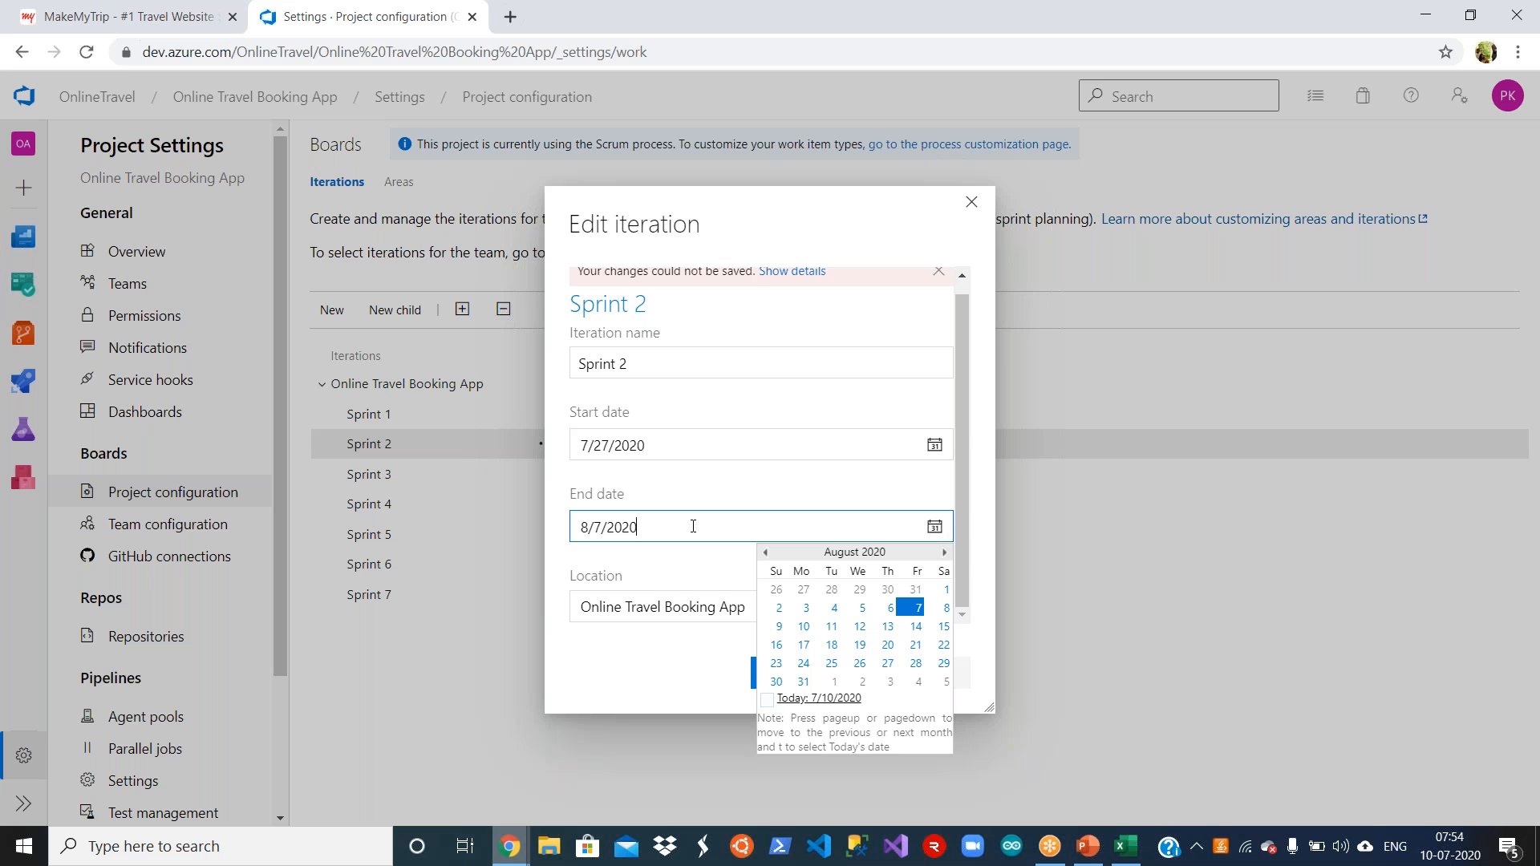
left_click(811, 479)
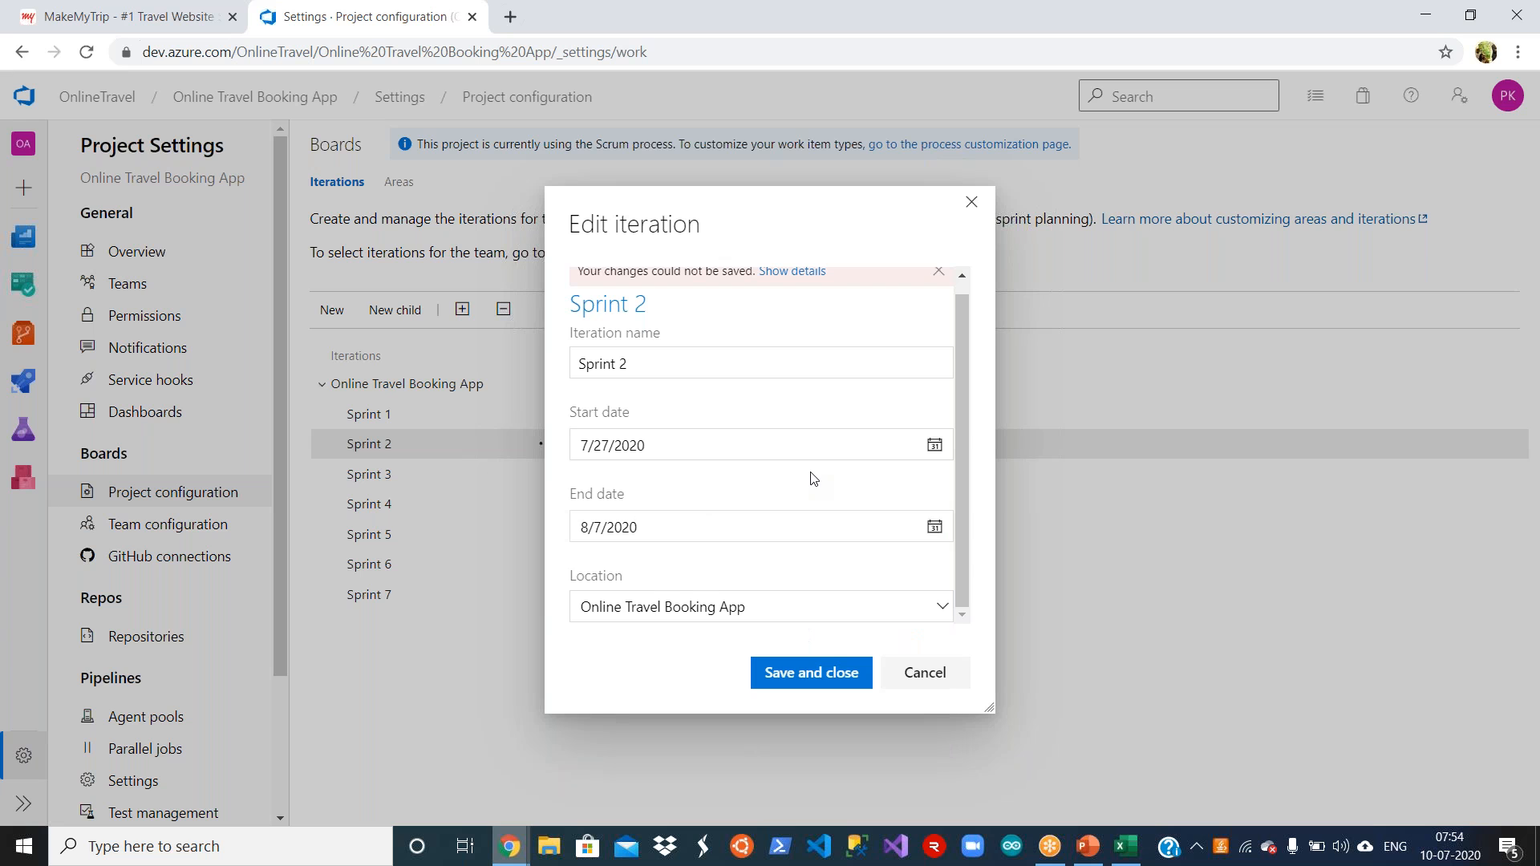
left_click(795, 678)
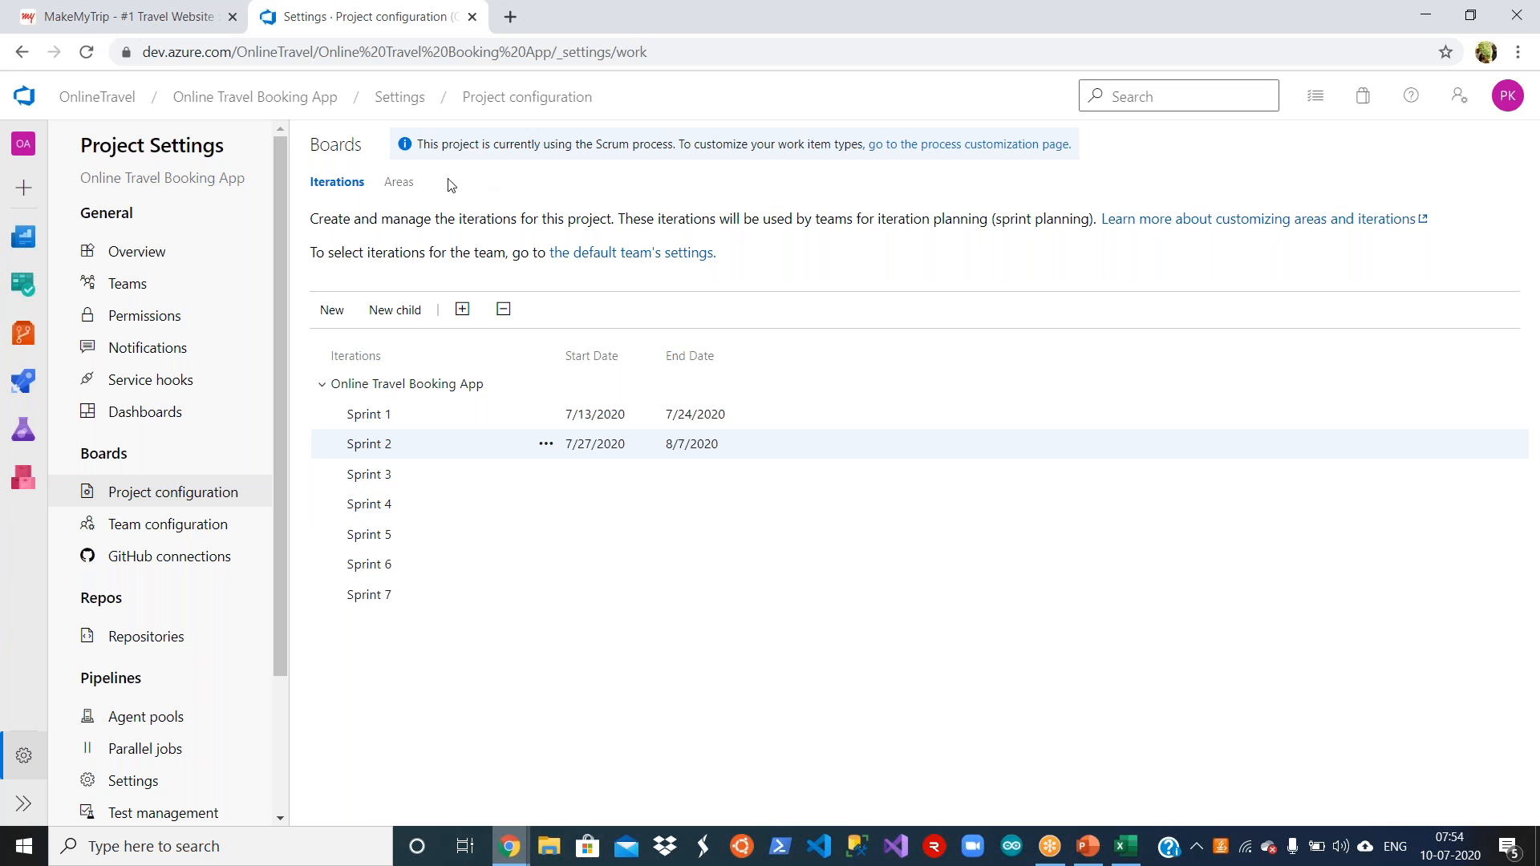
Step: Review the project's areas with their teams and the note about the Scrum process and customizing work item types
left_click(401, 182)
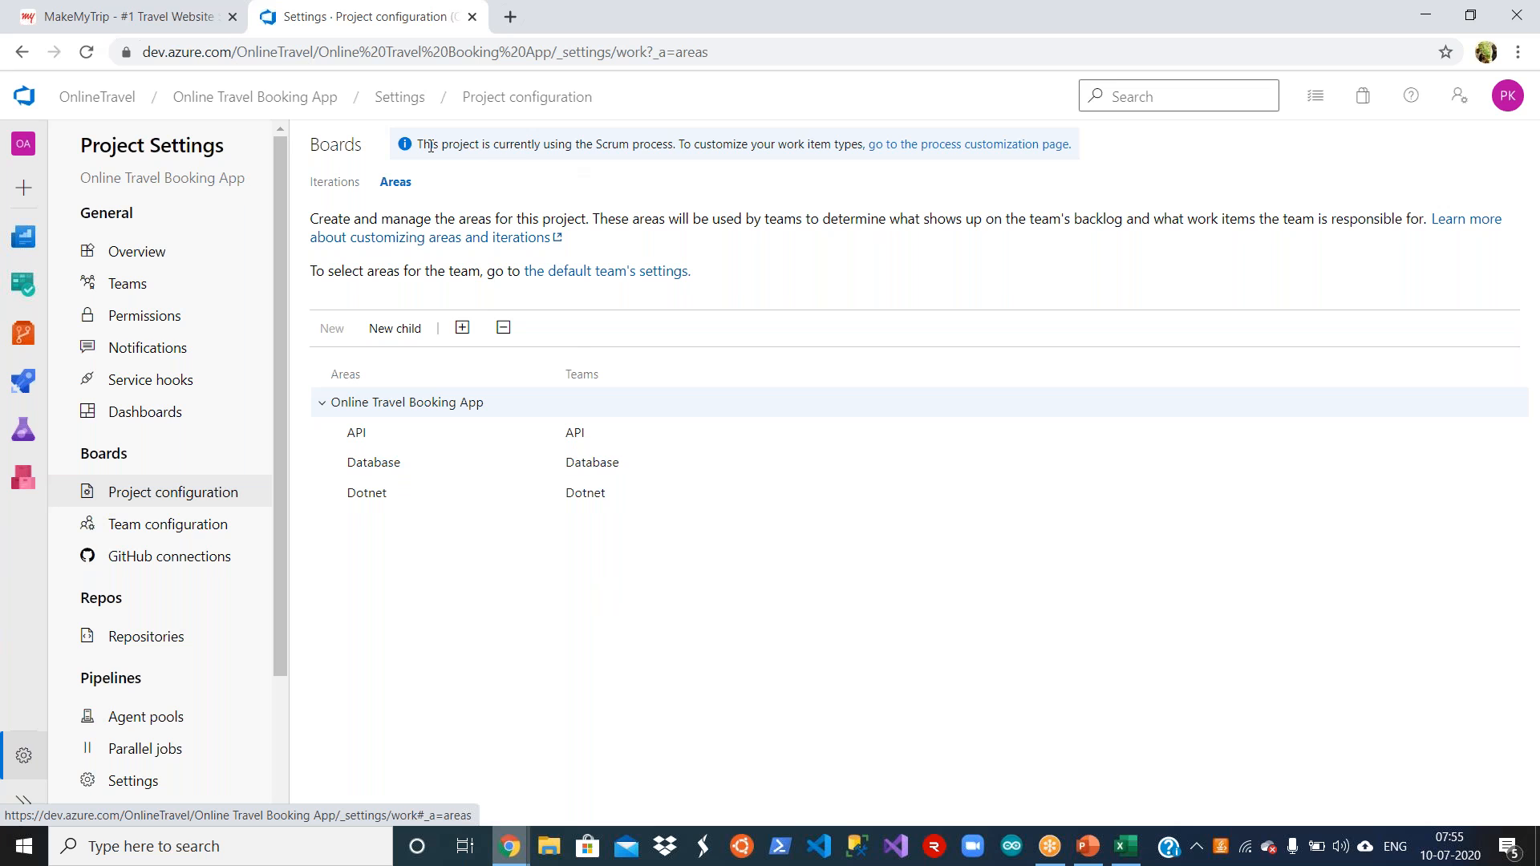
left_click_drag(423, 143, 796, 150)
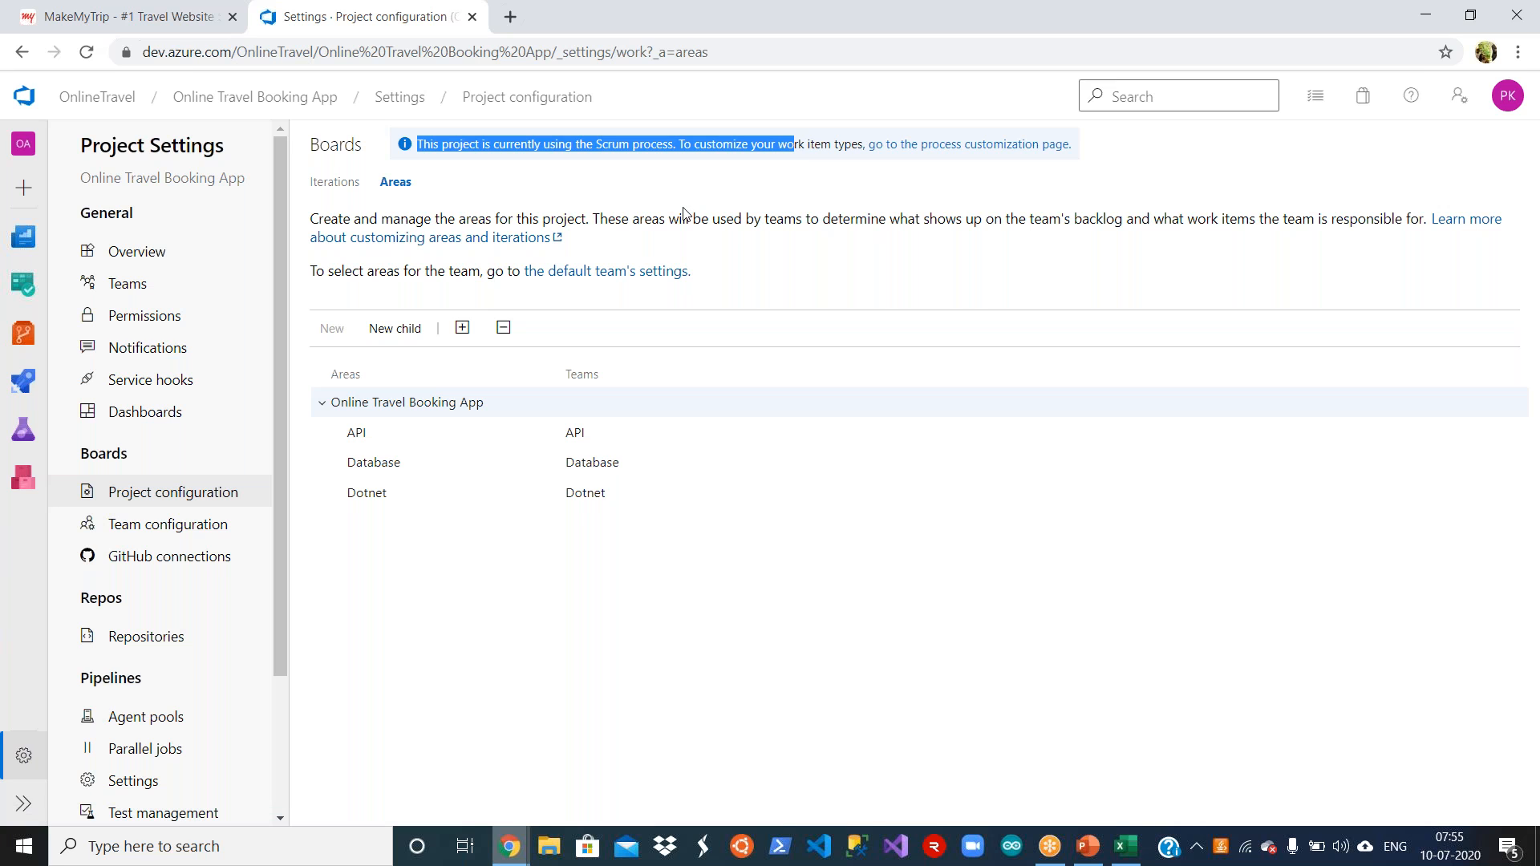
left_click(789, 167)
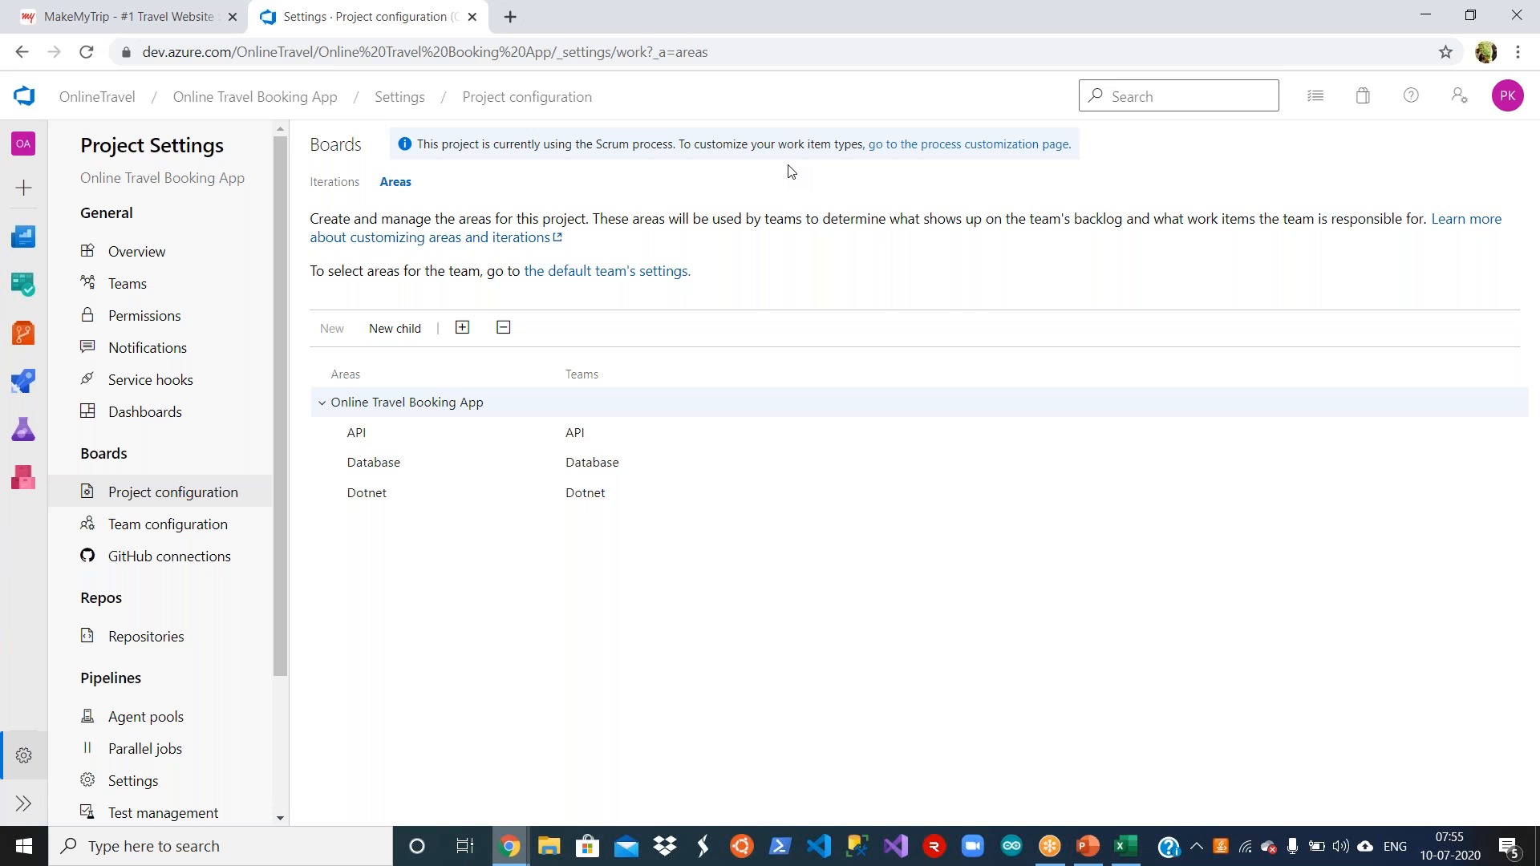
left_click_drag(676, 144, 854, 144)
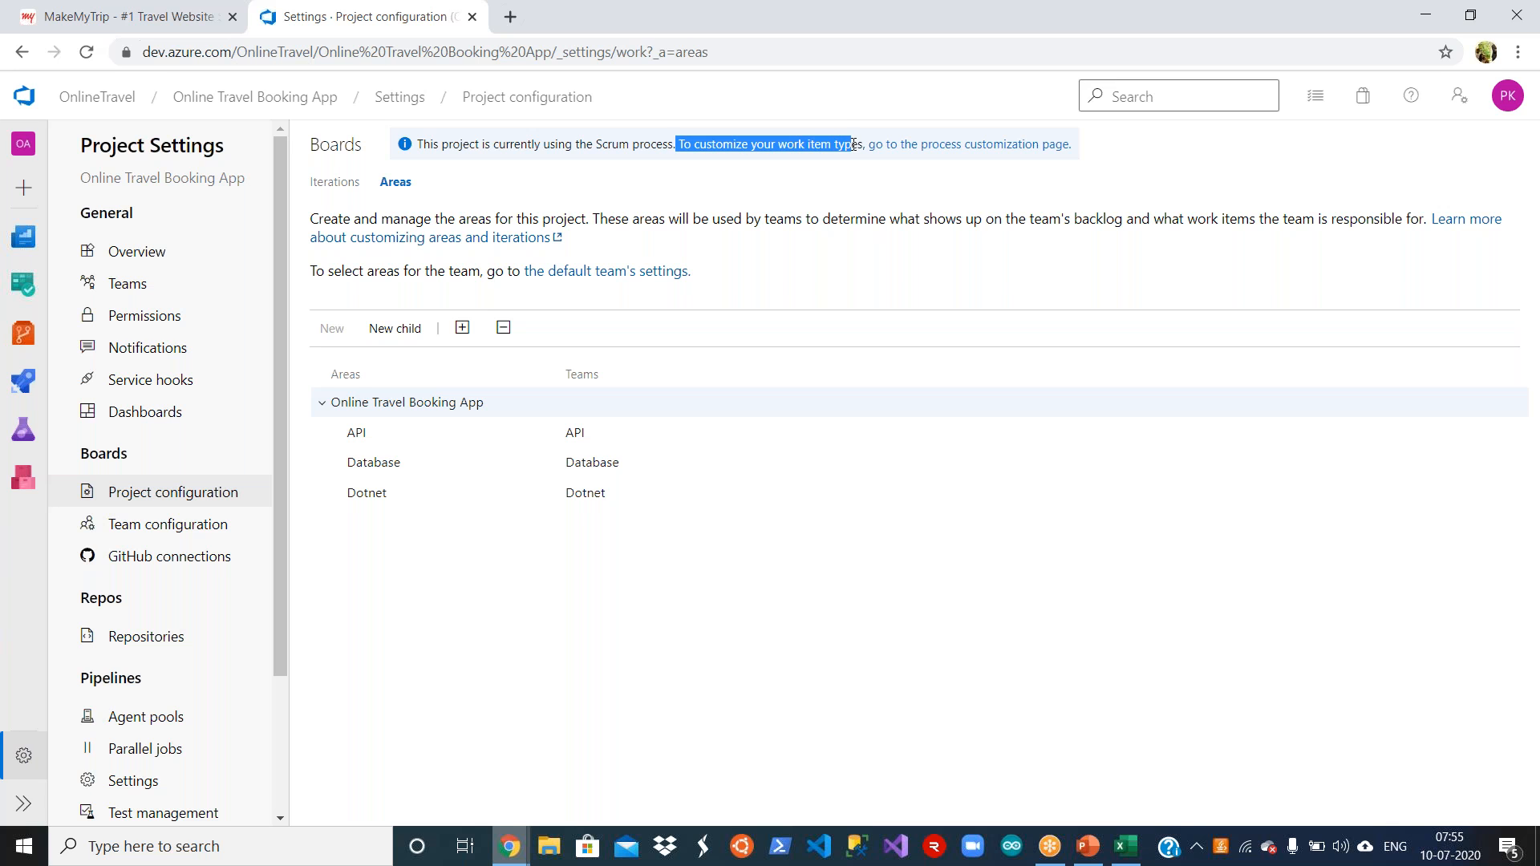
left_click(847, 193)
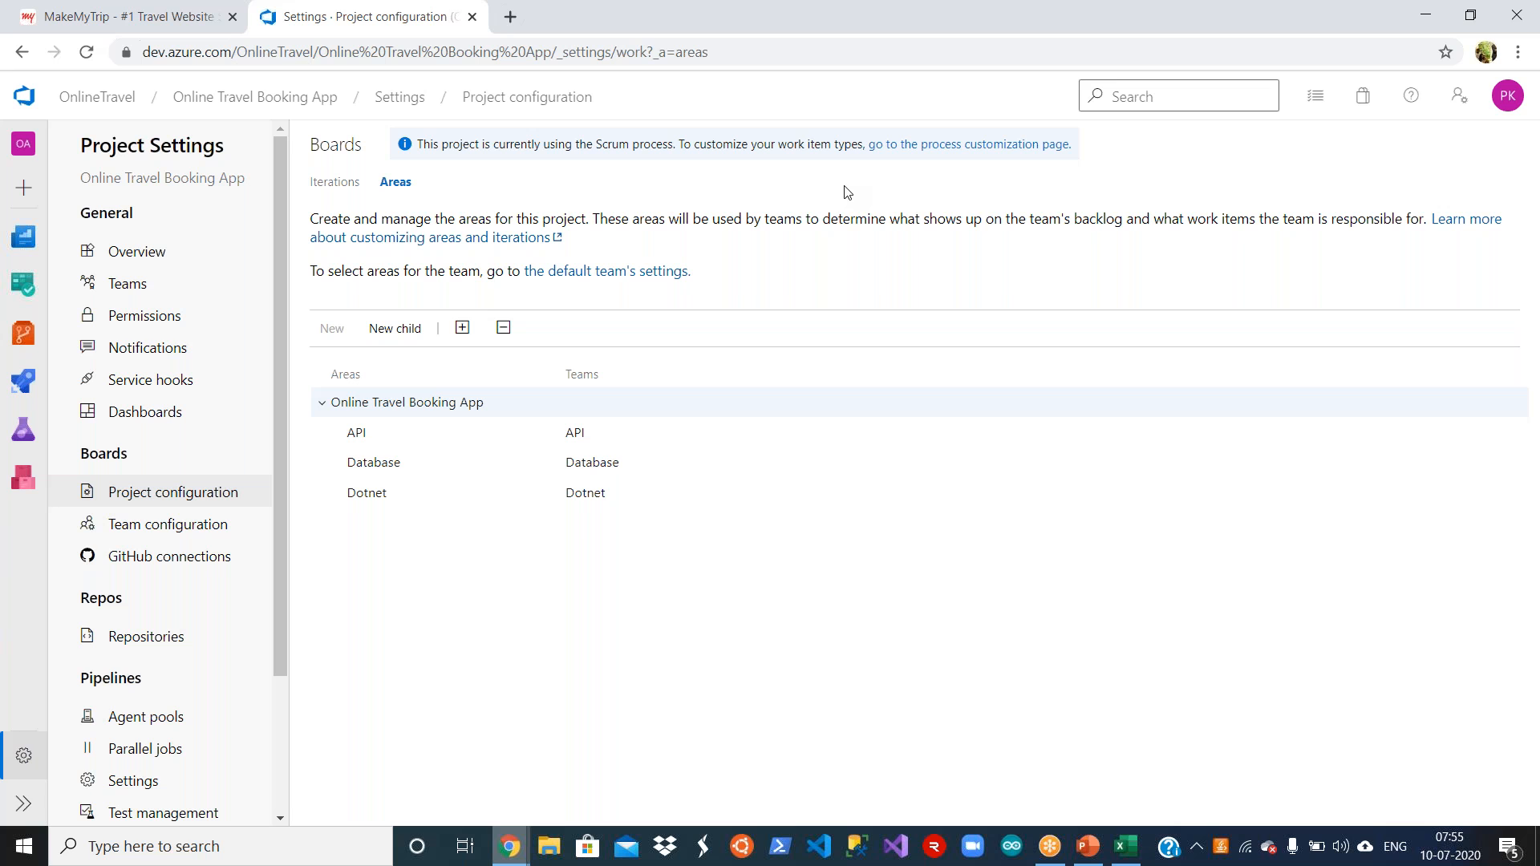
Step: Examine the API Development for Search For flights task in the project's work items, including its state options, and return to the list
left_click(277, 102)
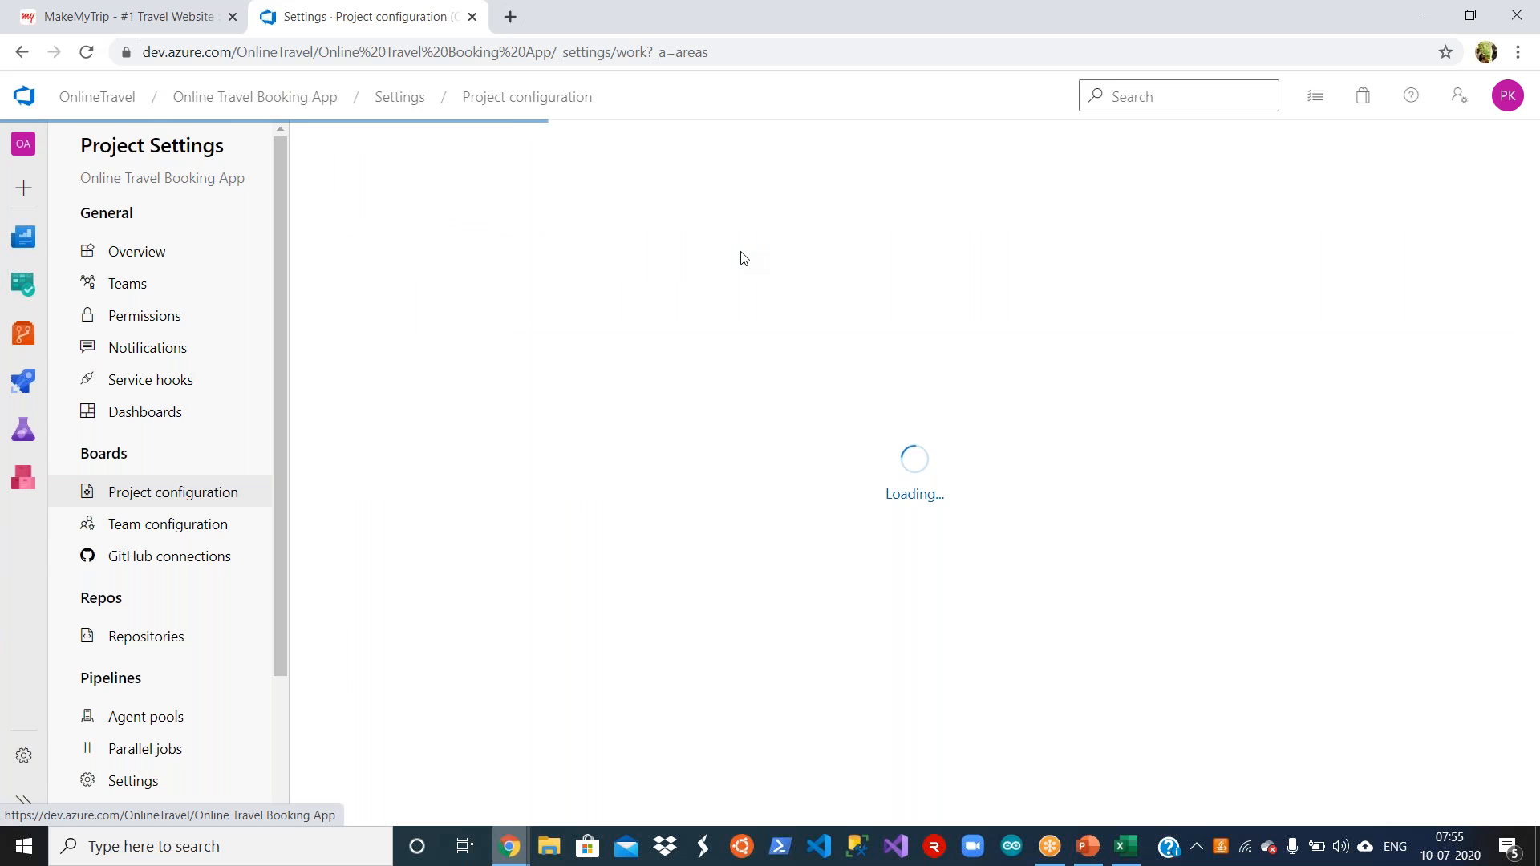
mouse_move(135, 380)
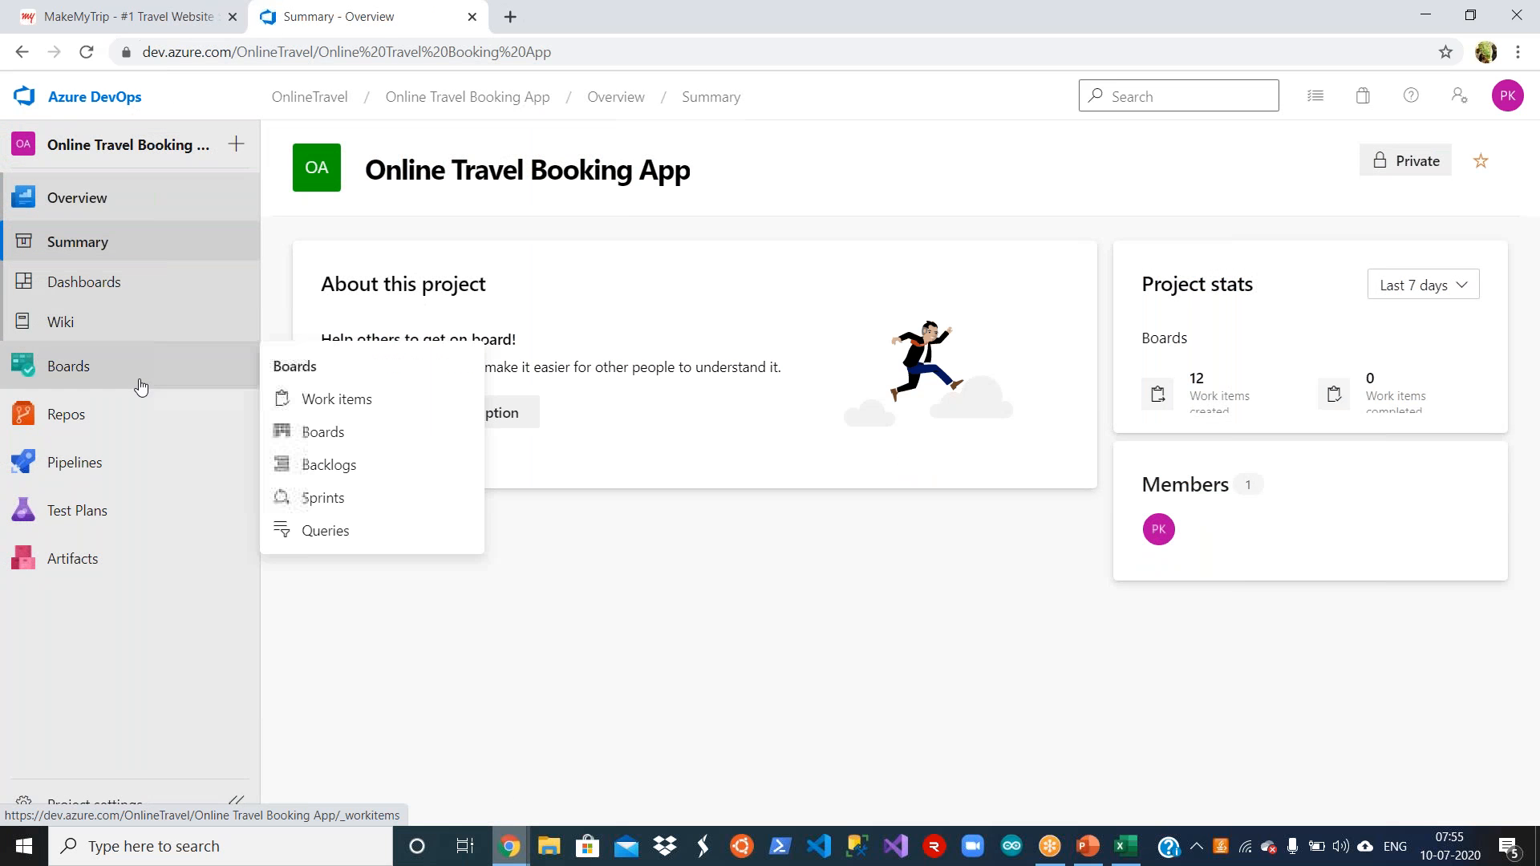
left_click(362, 401)
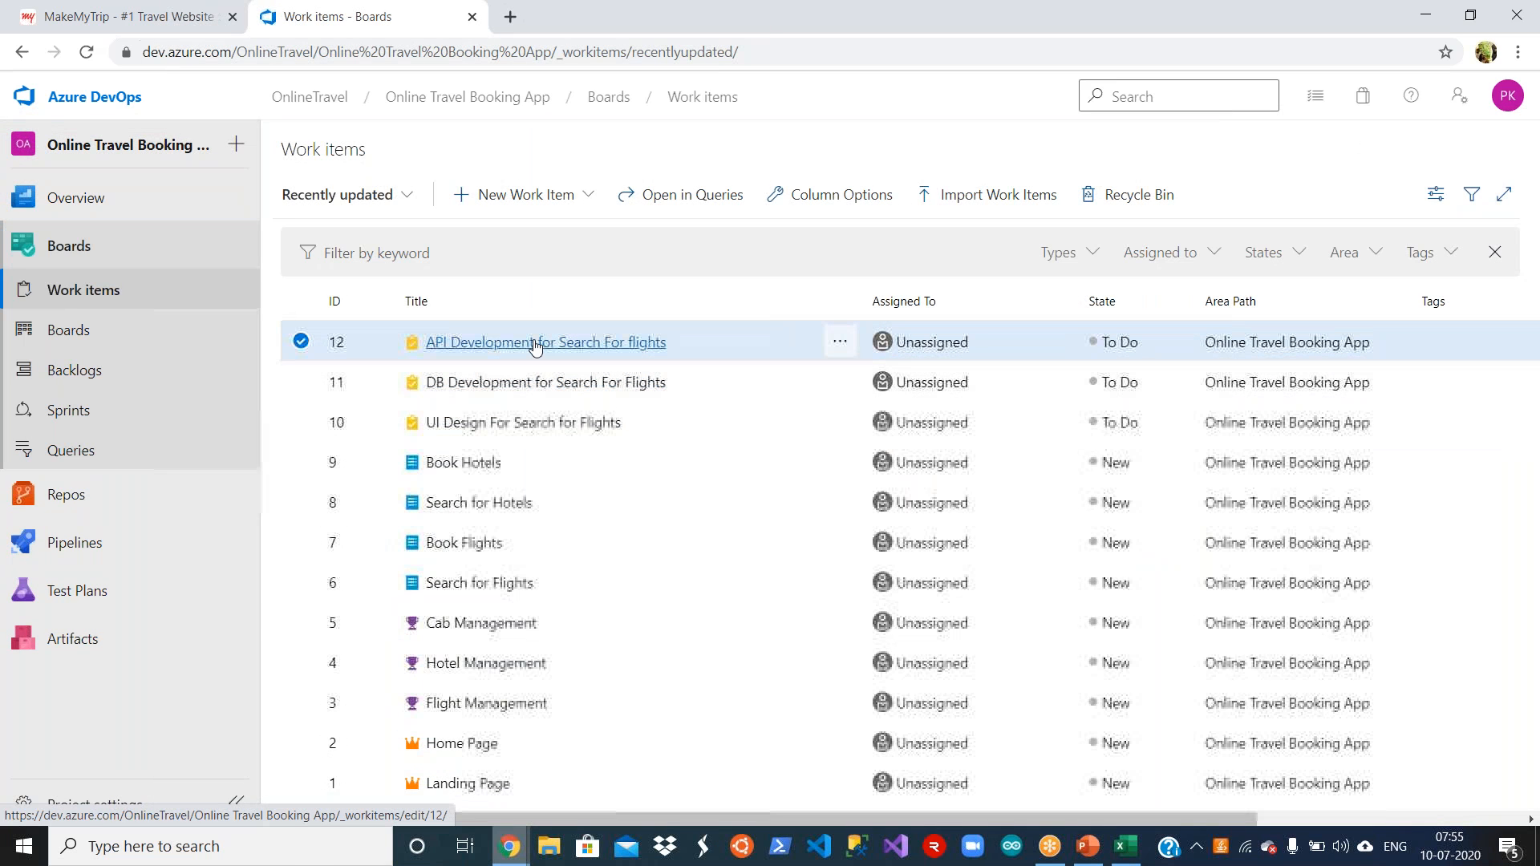
left_click(535, 342)
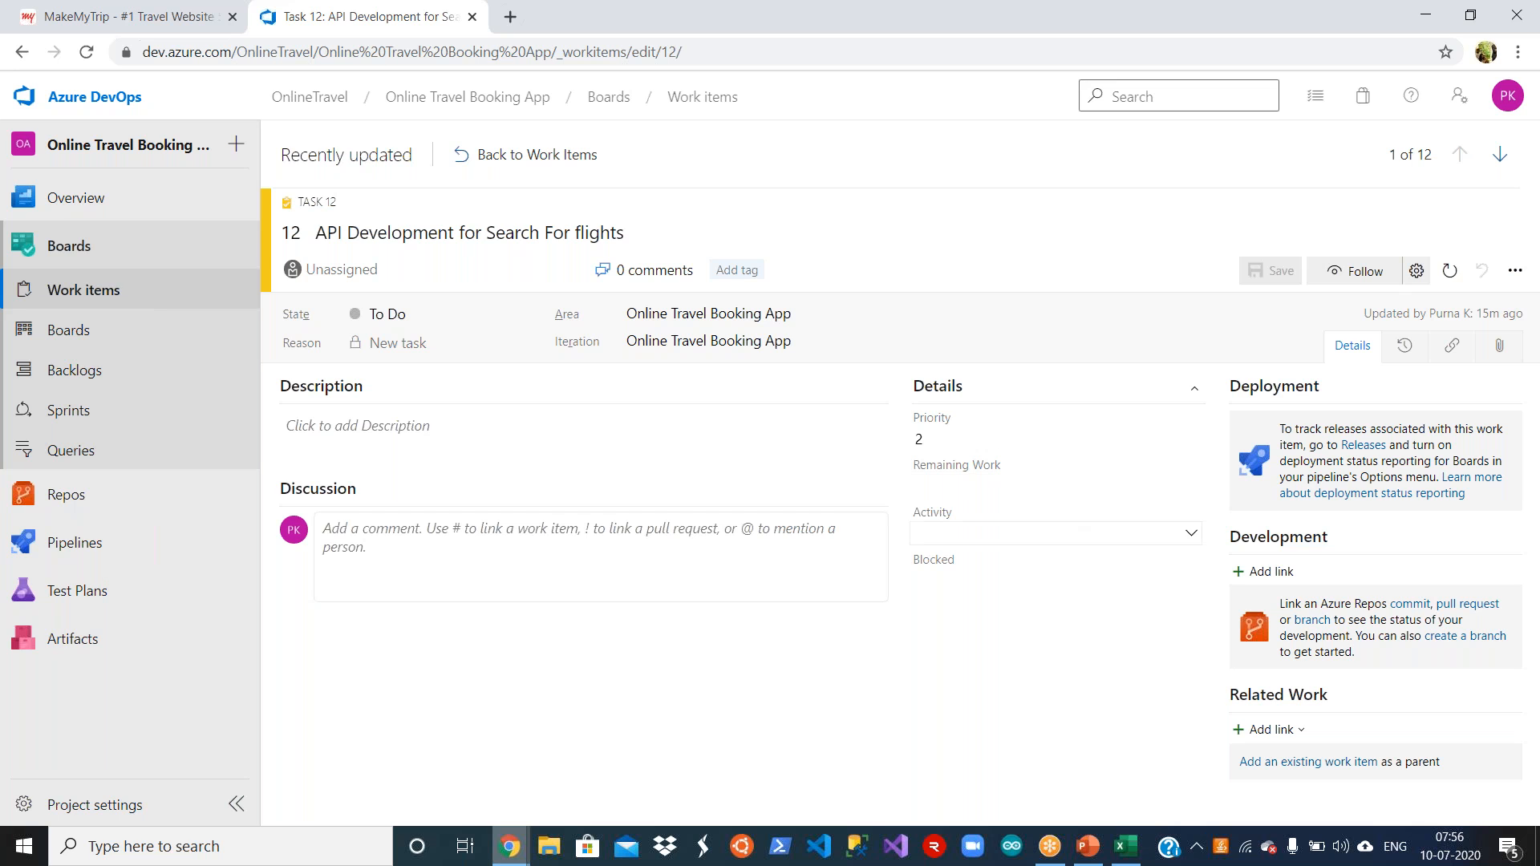
left_click(433, 279)
left_click(782, 180)
left_click(429, 315)
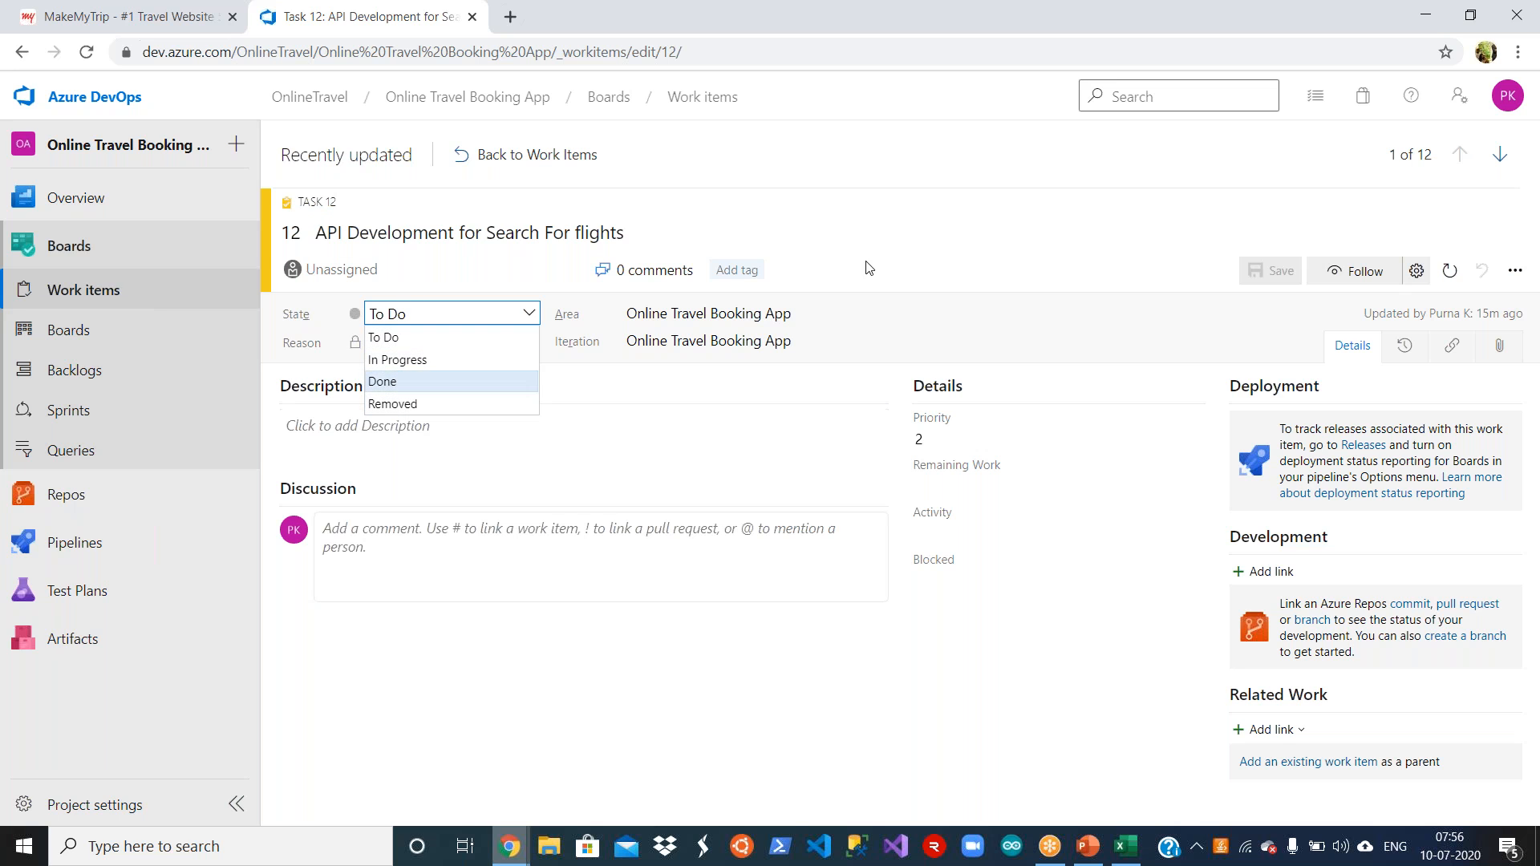
left_click(987, 232)
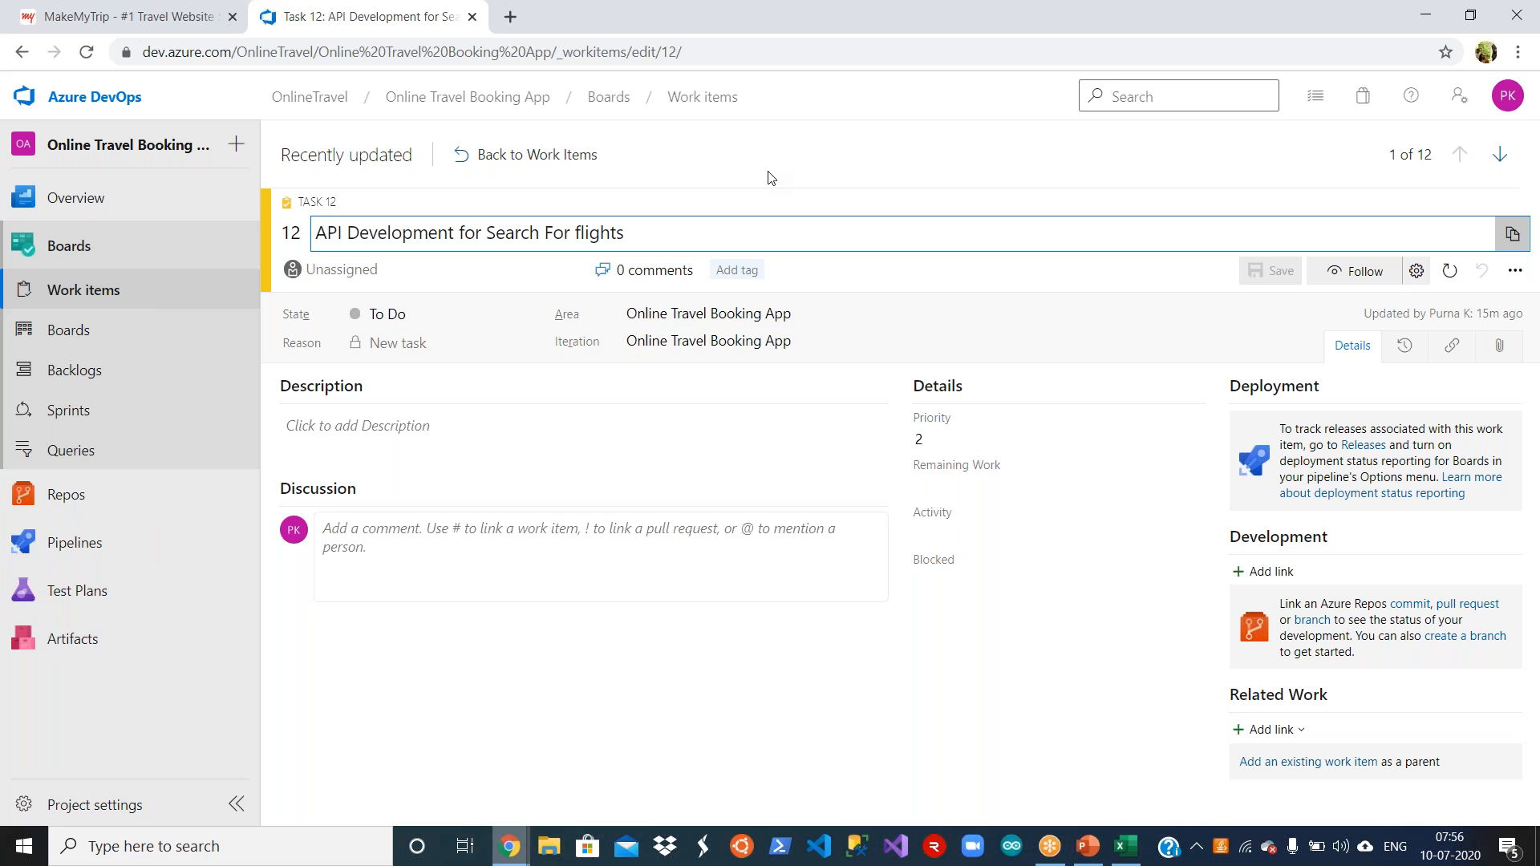
left_click(589, 156)
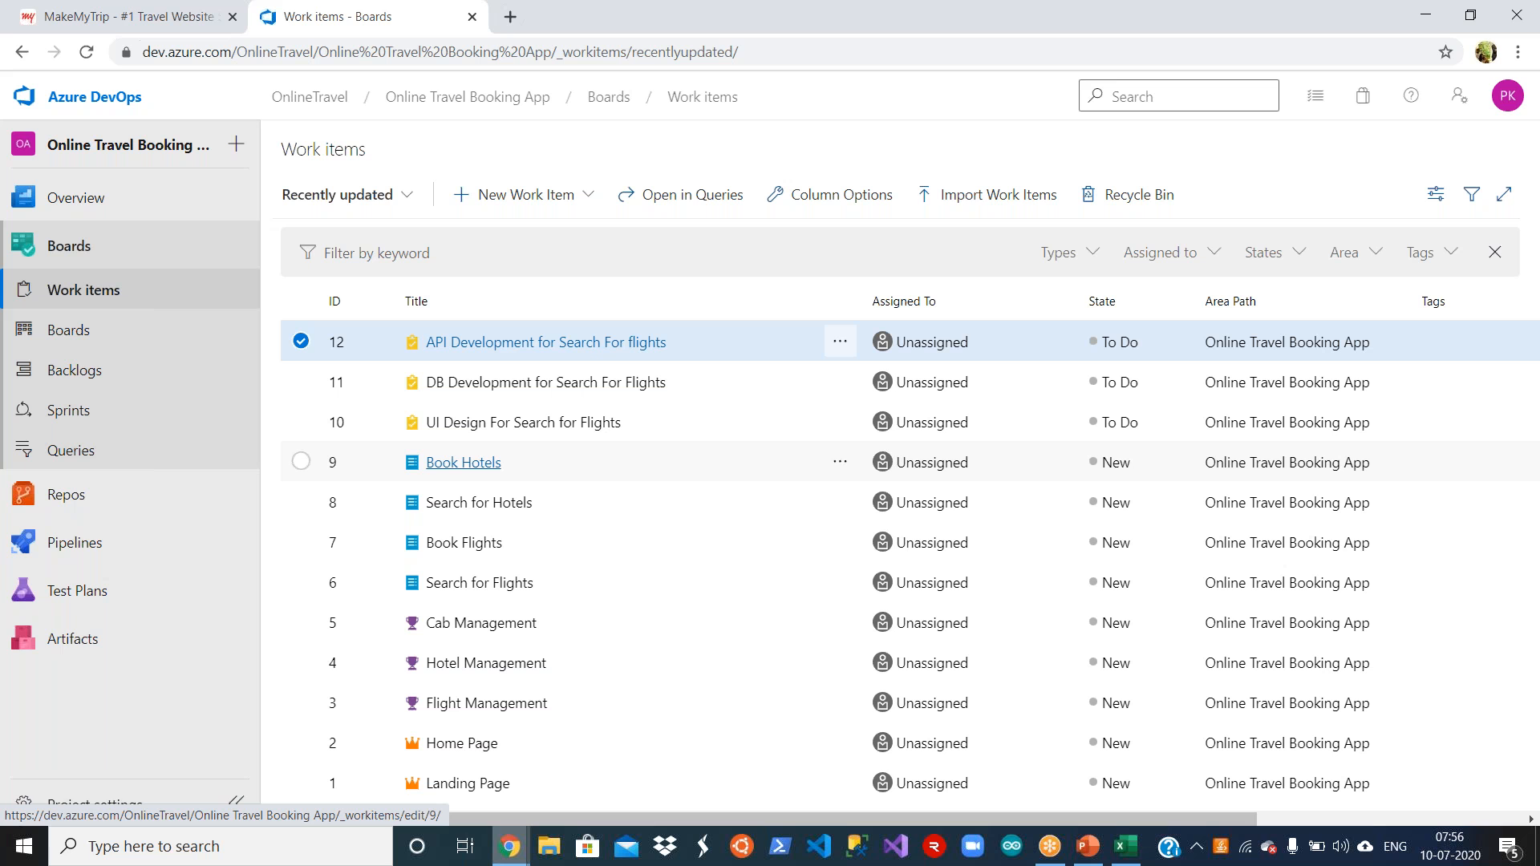
Step: In the project settings, review the iterations and the team configuration's backlog levels, working days and bug handling options
left_click(110, 809)
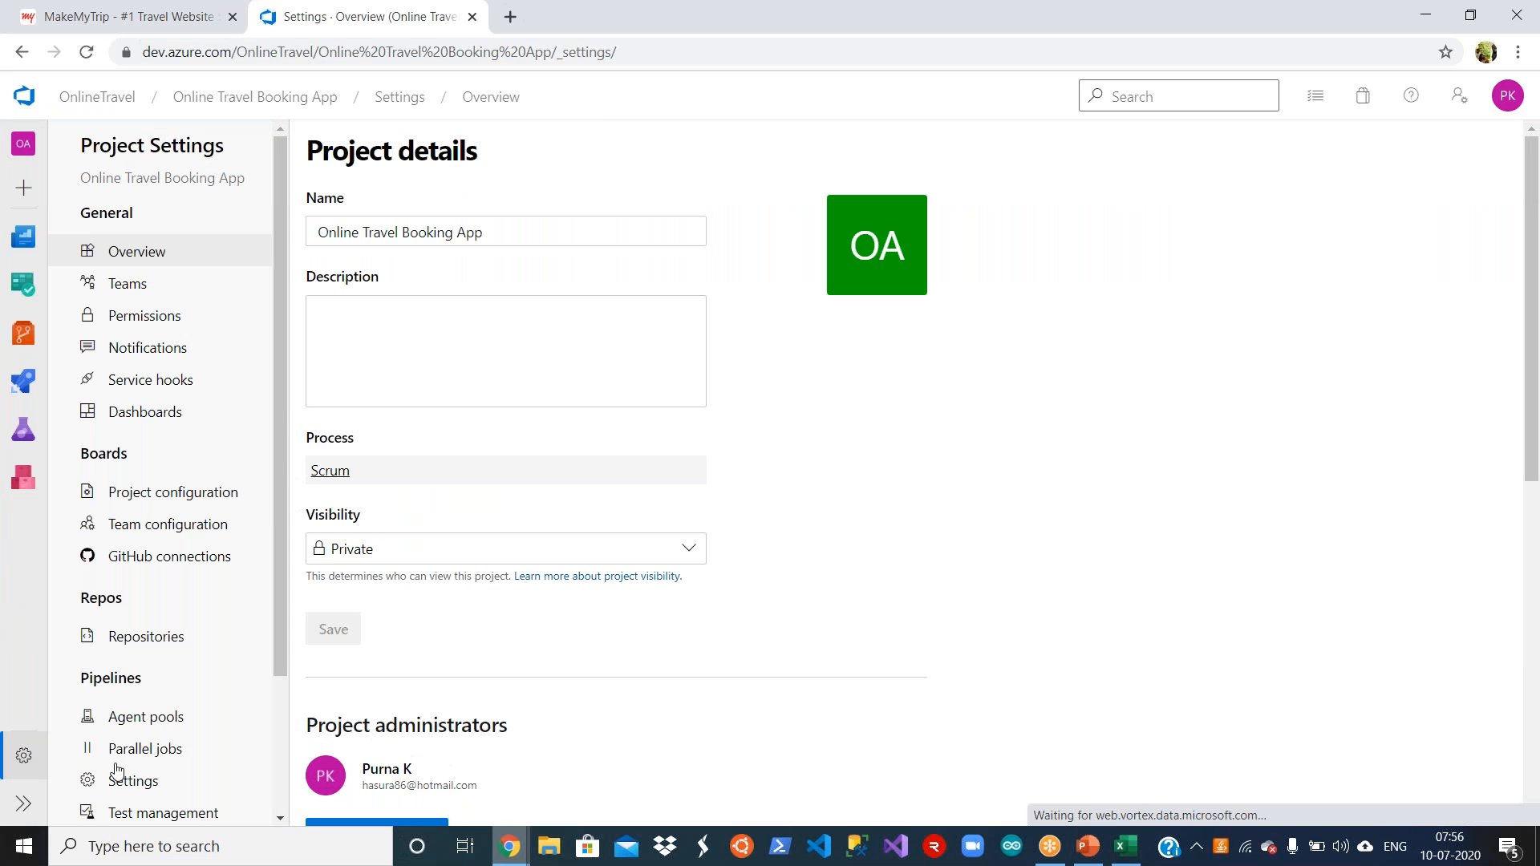
left_click(173, 499)
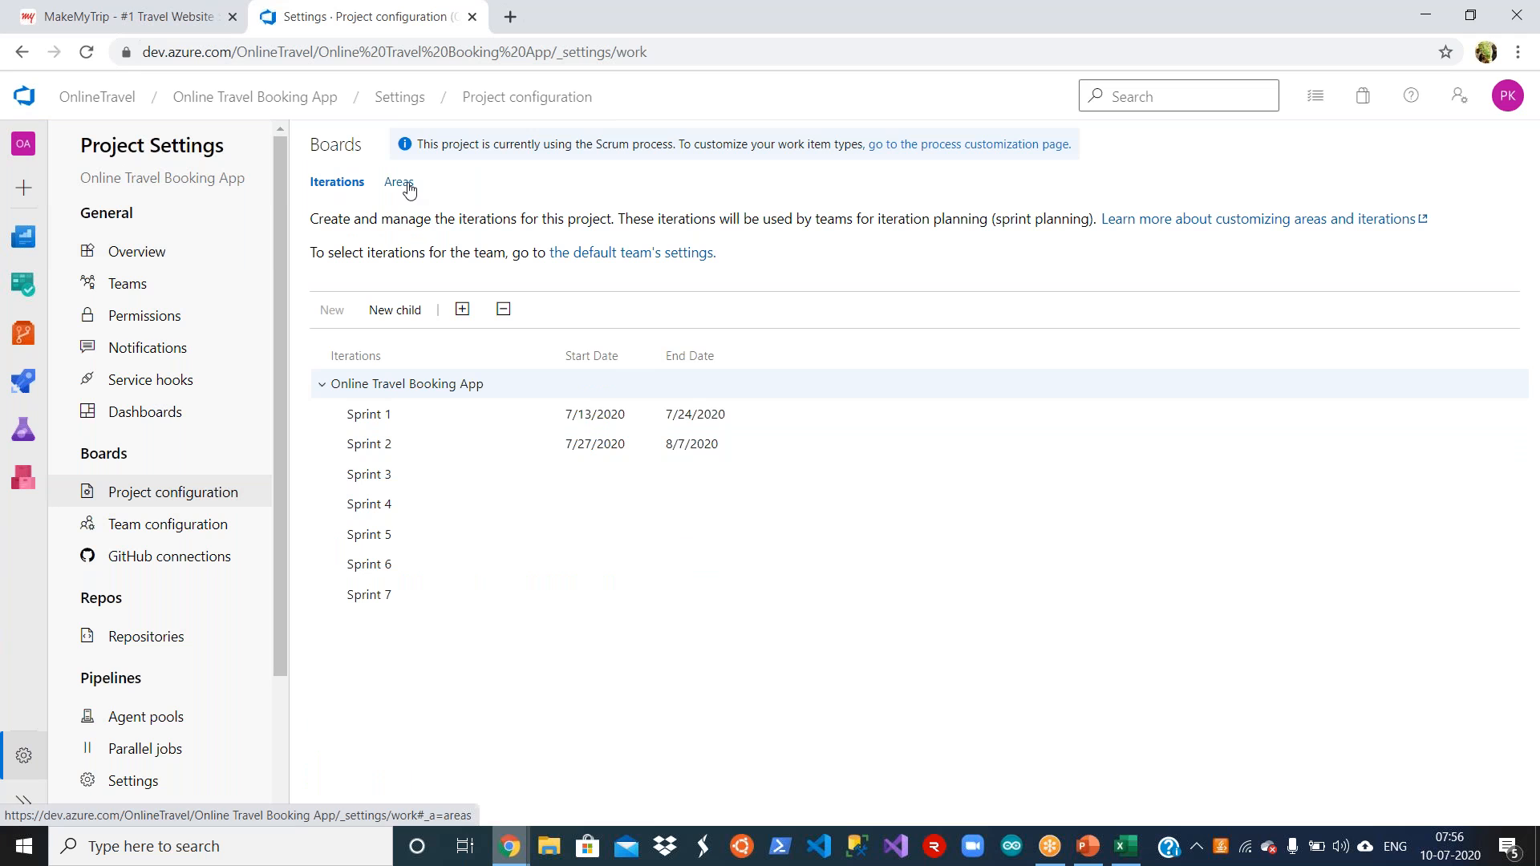
left_click(210, 529)
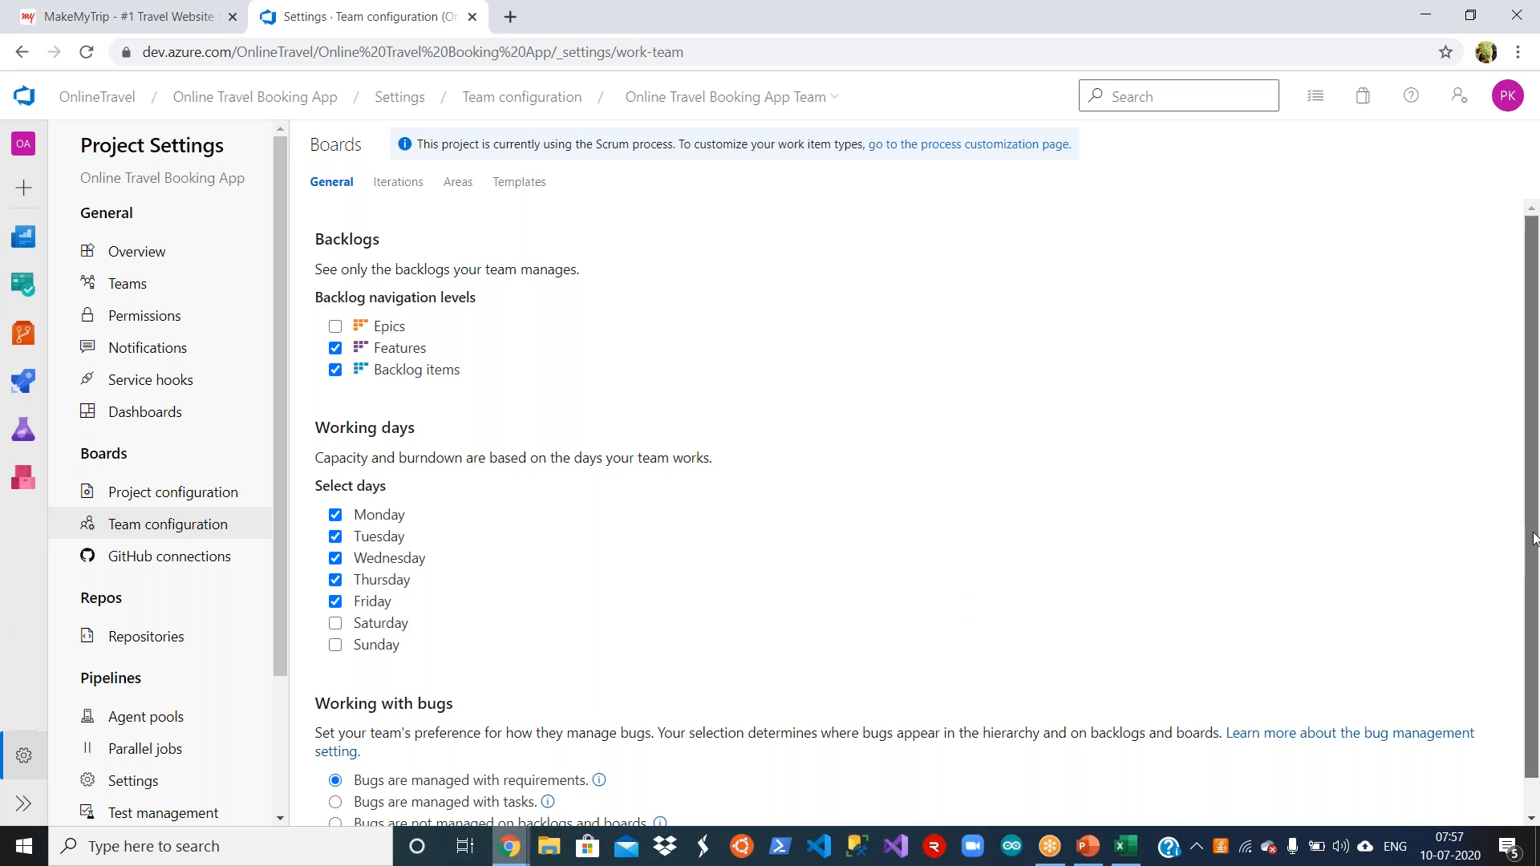
scroll(902, 533, "down", 1)
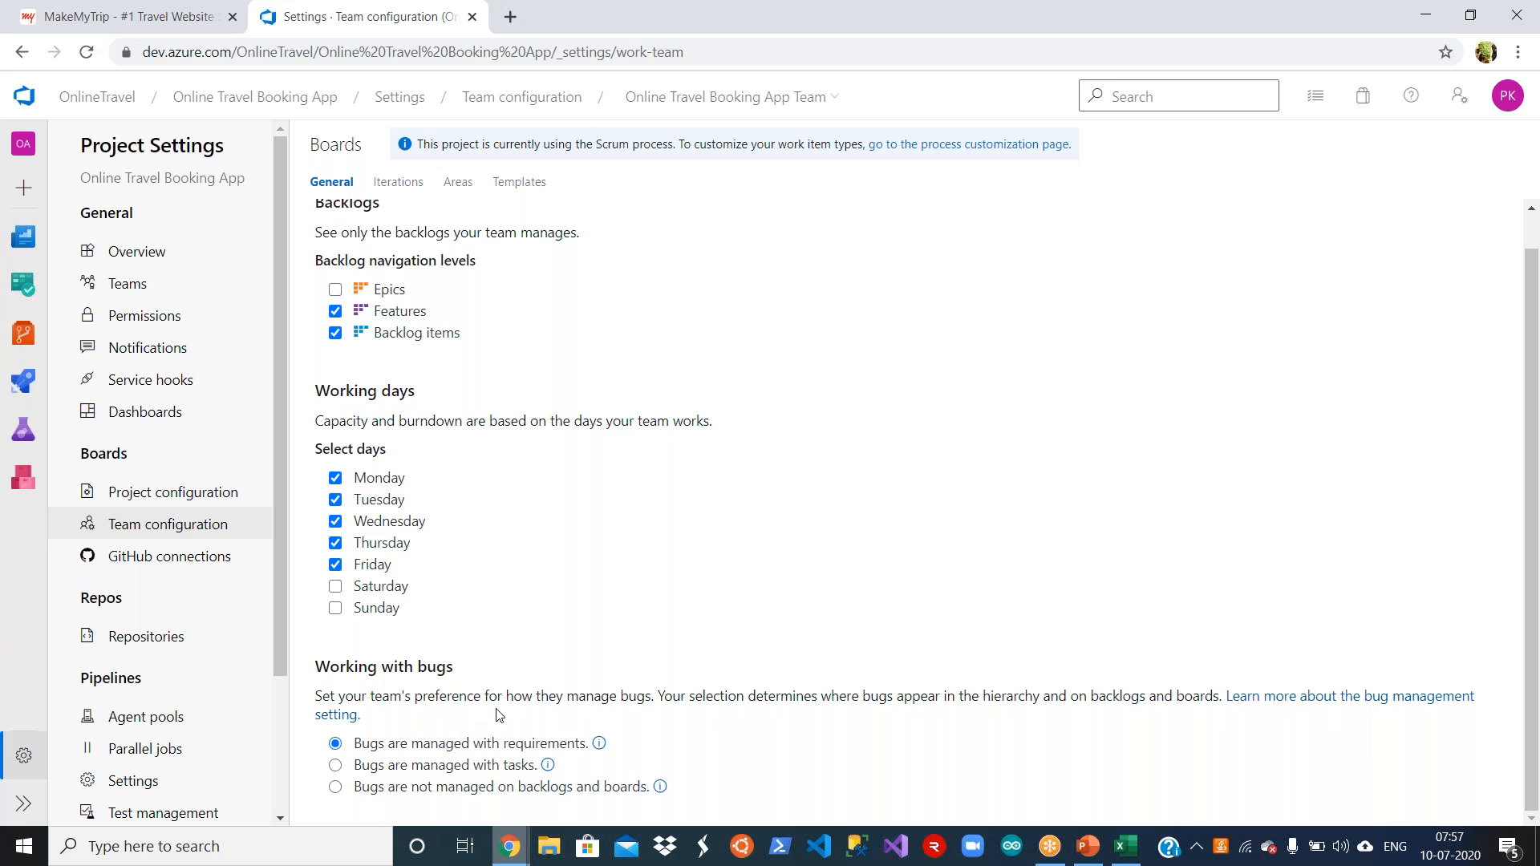
Step: Switch to the AzureDevOps_Training presentation in PowerPoint, review the slide on work item relationships in SCRUM, and return to the team configuration in Chrome
left_click(1087, 845)
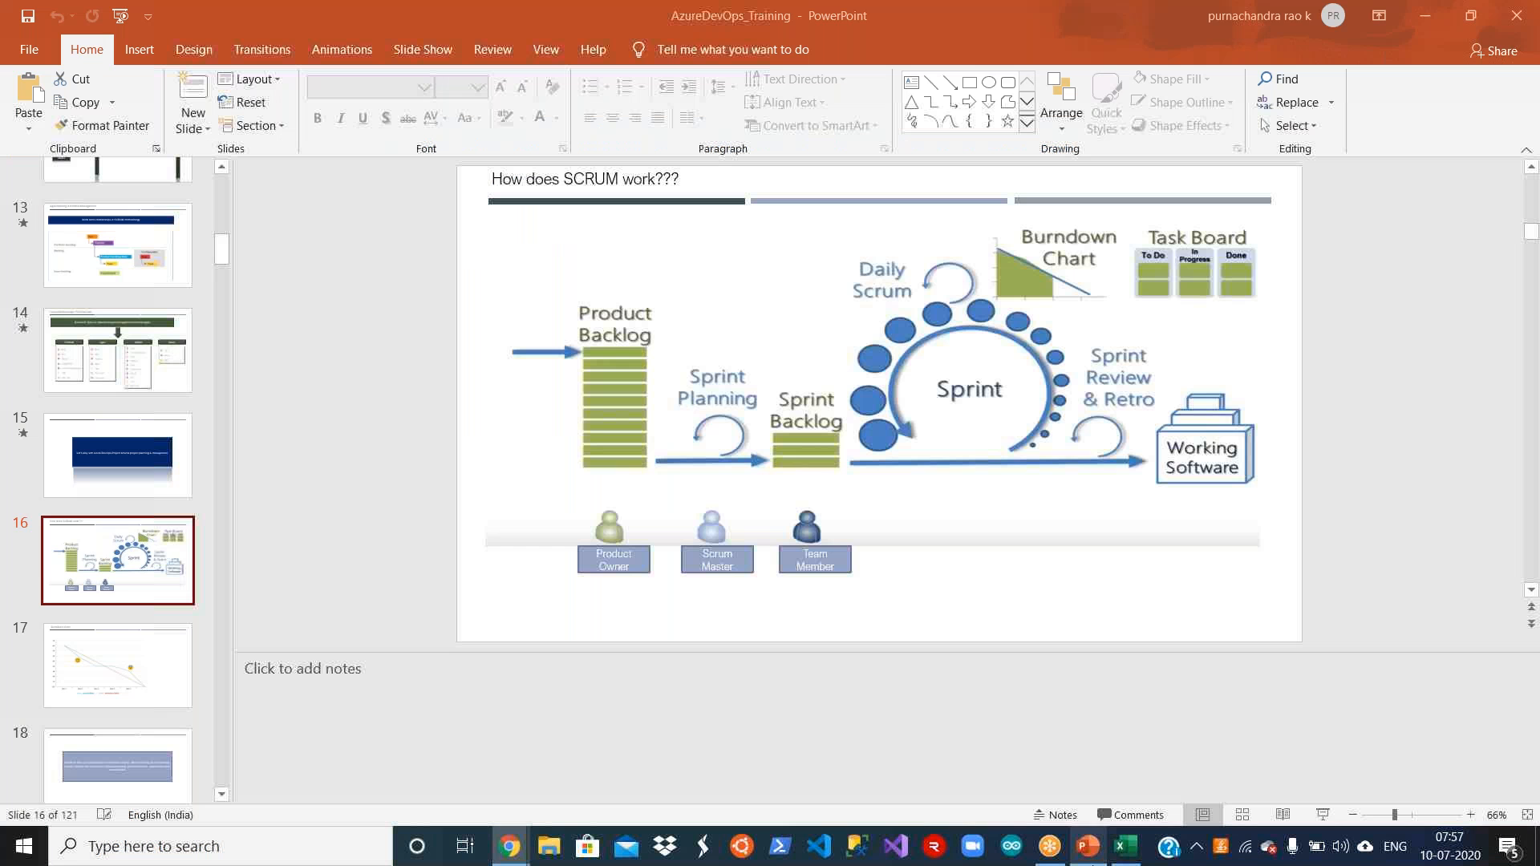
left_click(129, 250)
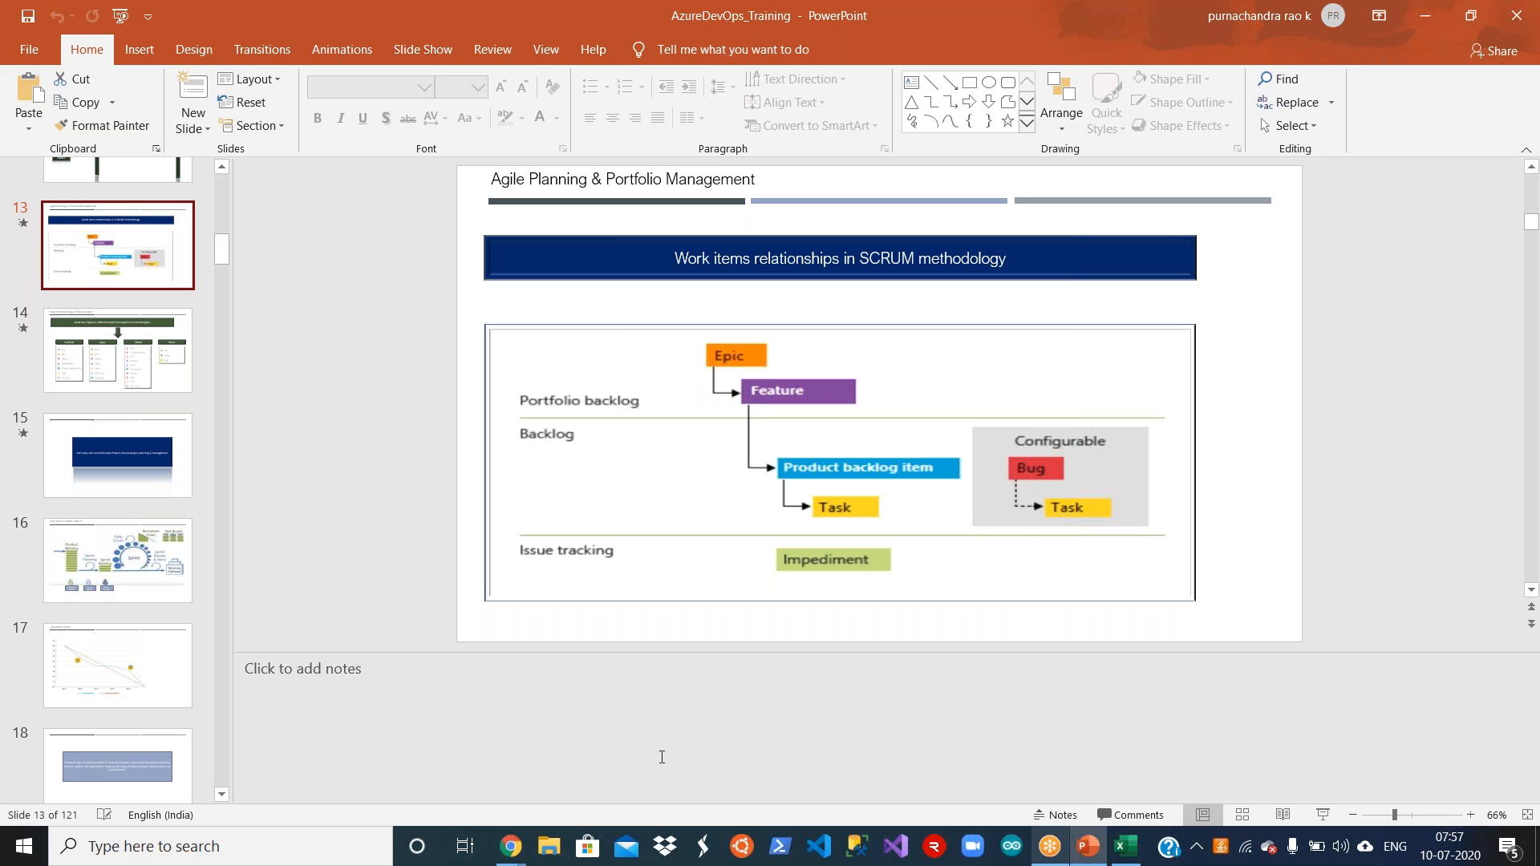
mouse_move(510, 852)
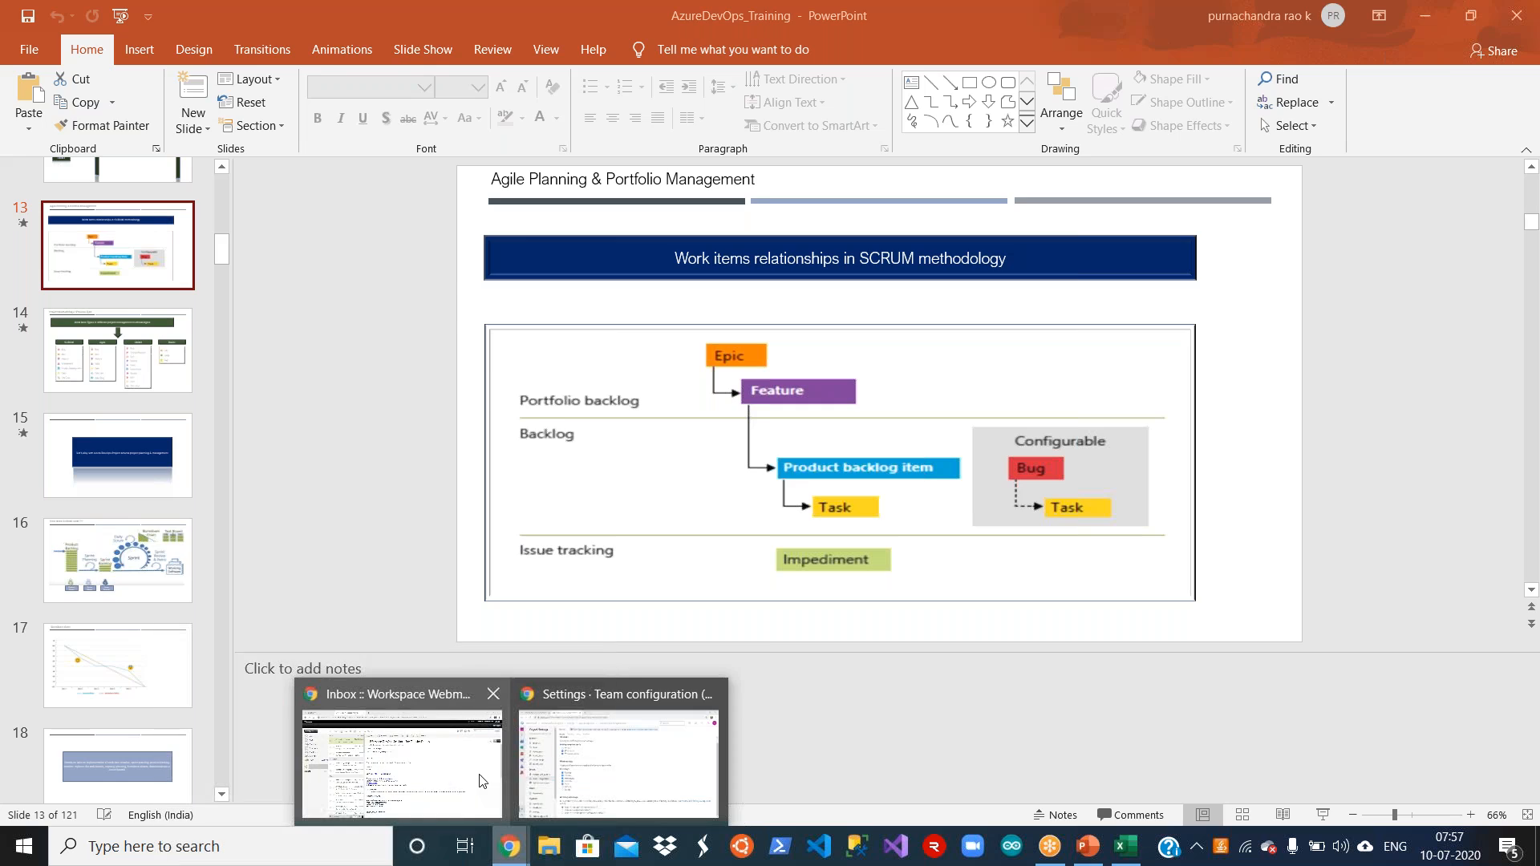
left_click(621, 757)
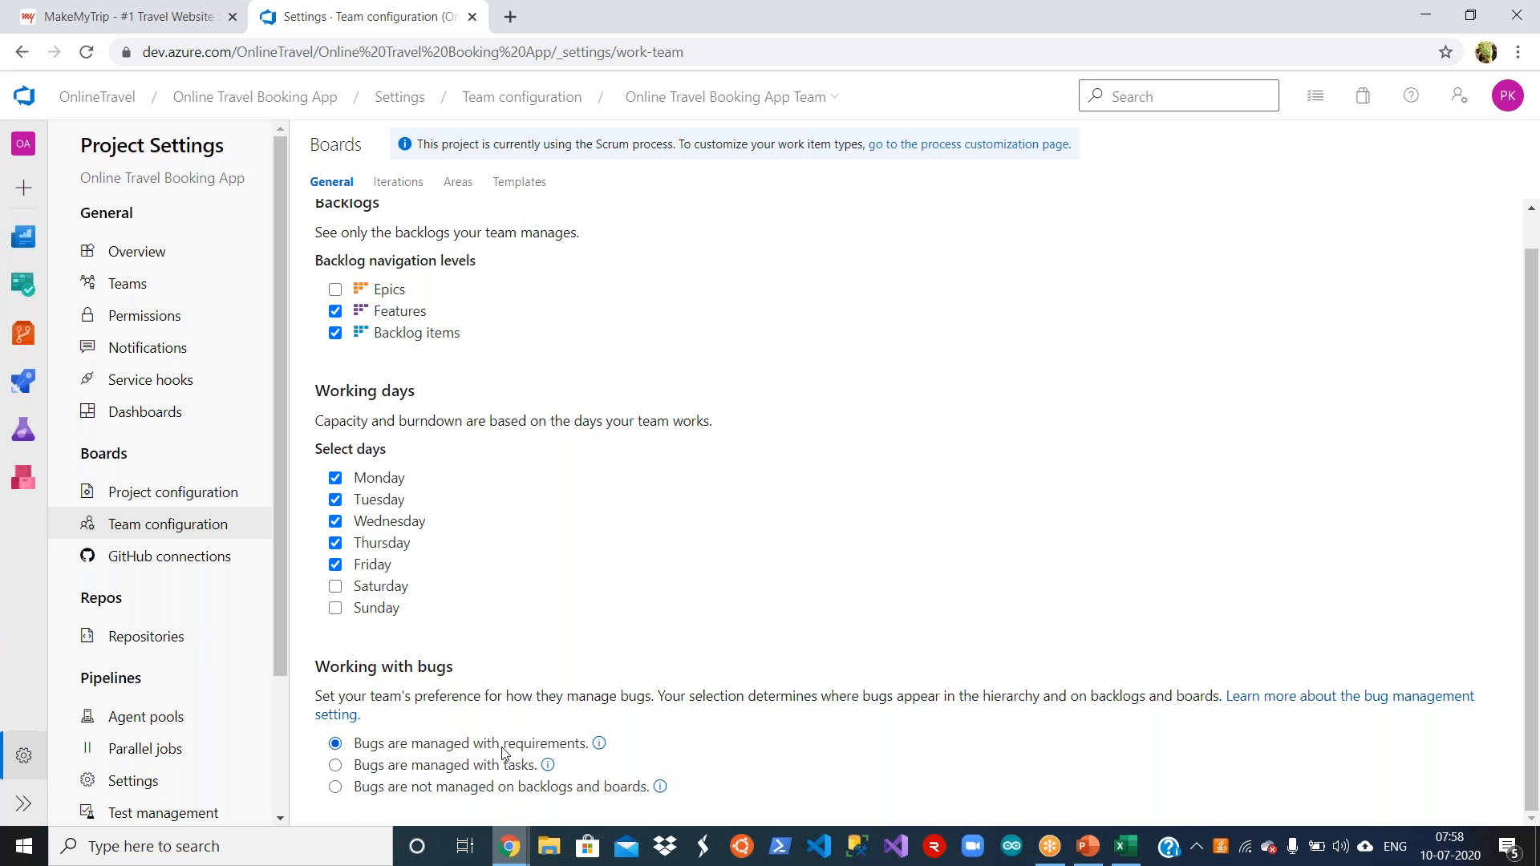
Step: Switch to the Requirements workbook in Excel, look through the terminology headings in row 1, and return to the team configuration in Chrome
left_click(1122, 852)
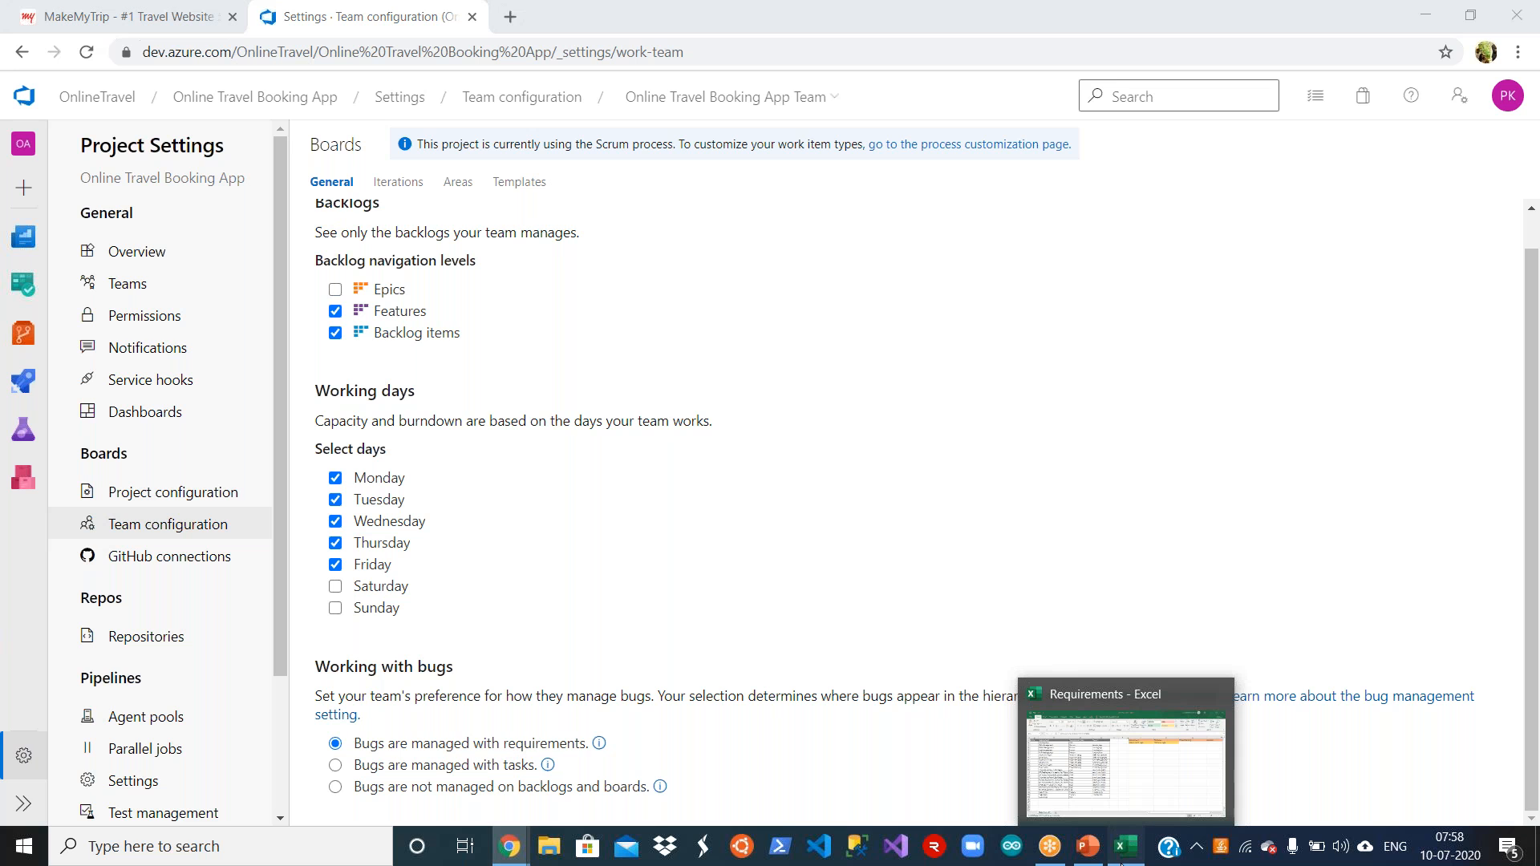
left_click(851, 231)
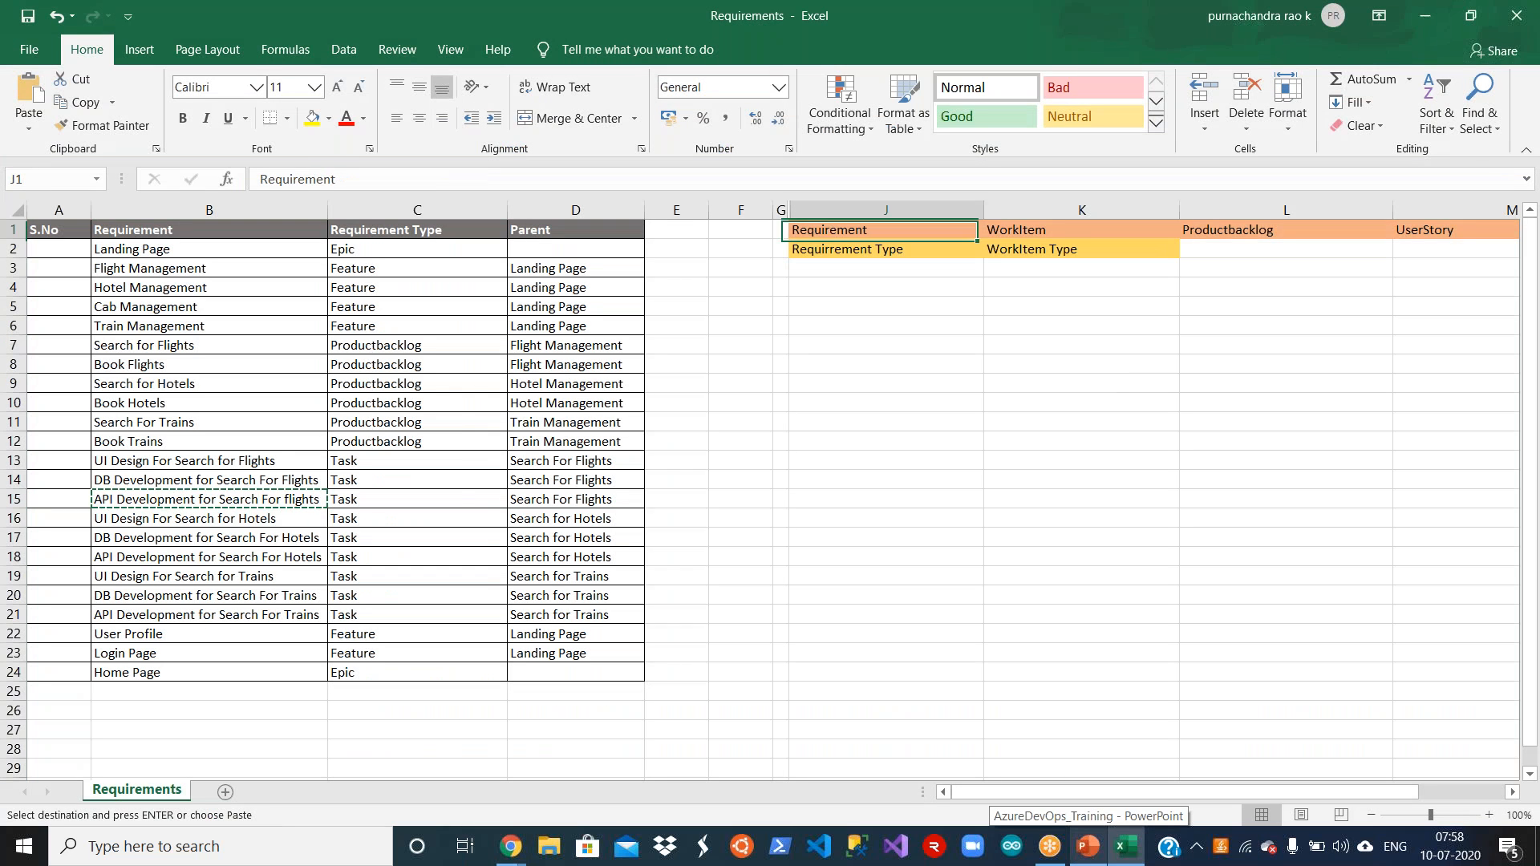
key("Right")
key("Right")
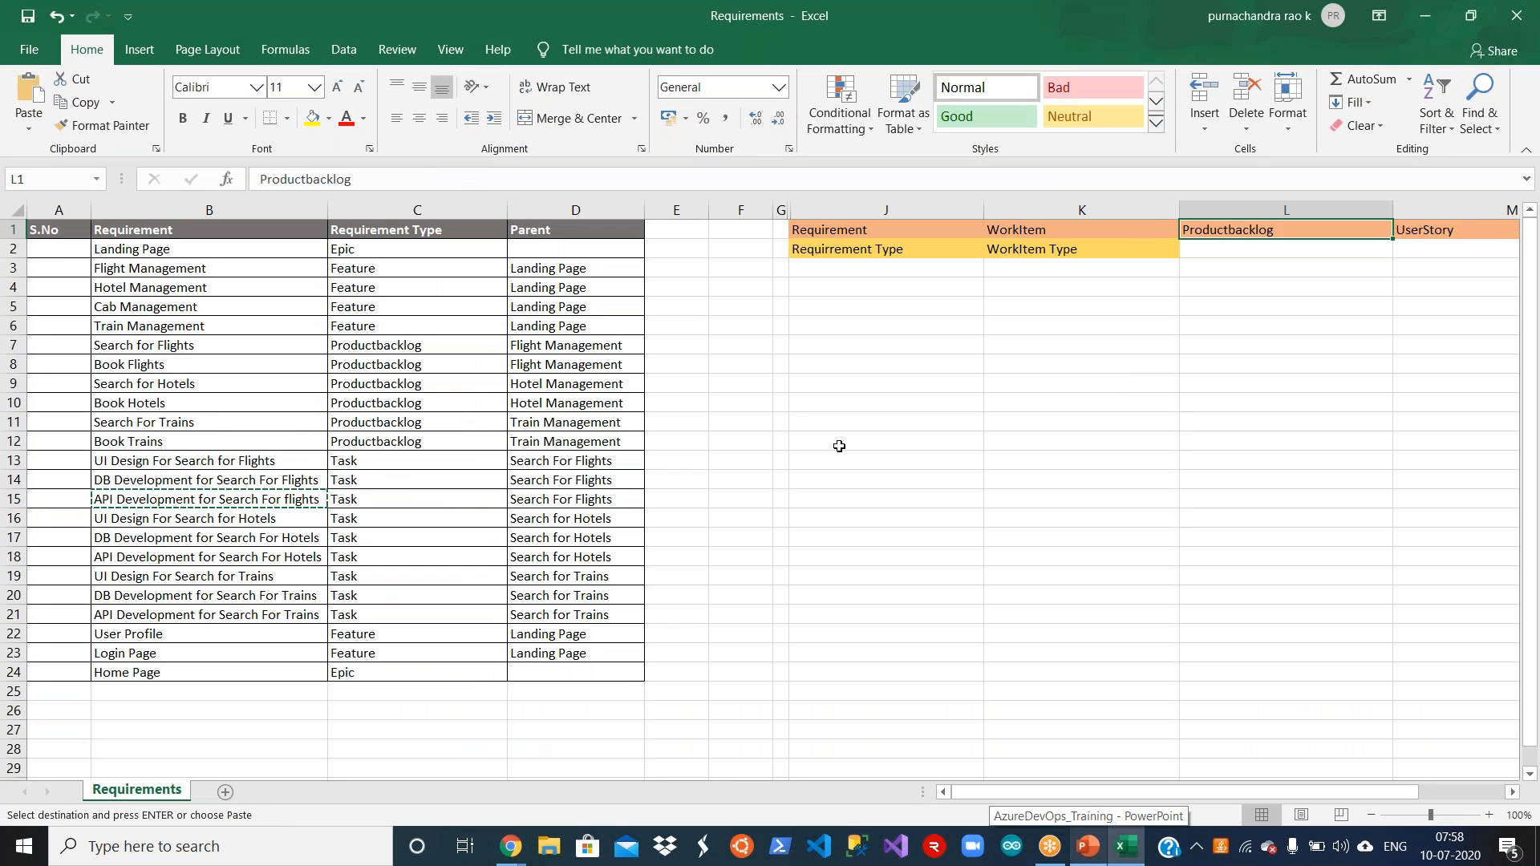
key("Right")
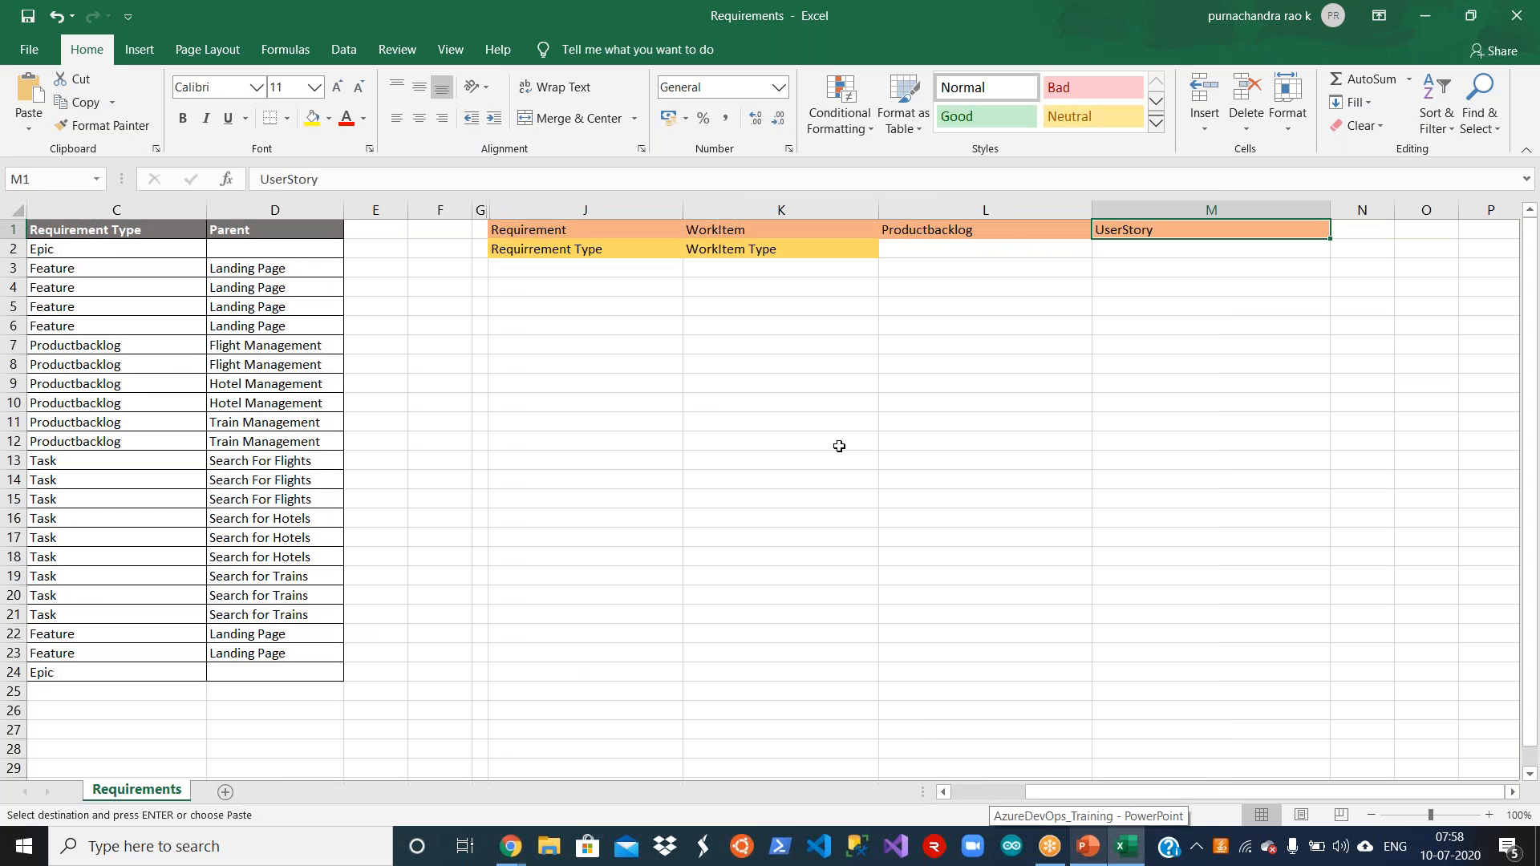
key("Left")
key("Left")
key("Left")
key("Left")
key("Left")
key("Left")
key("Left")
key("Left")
key("Left")
key("Left")
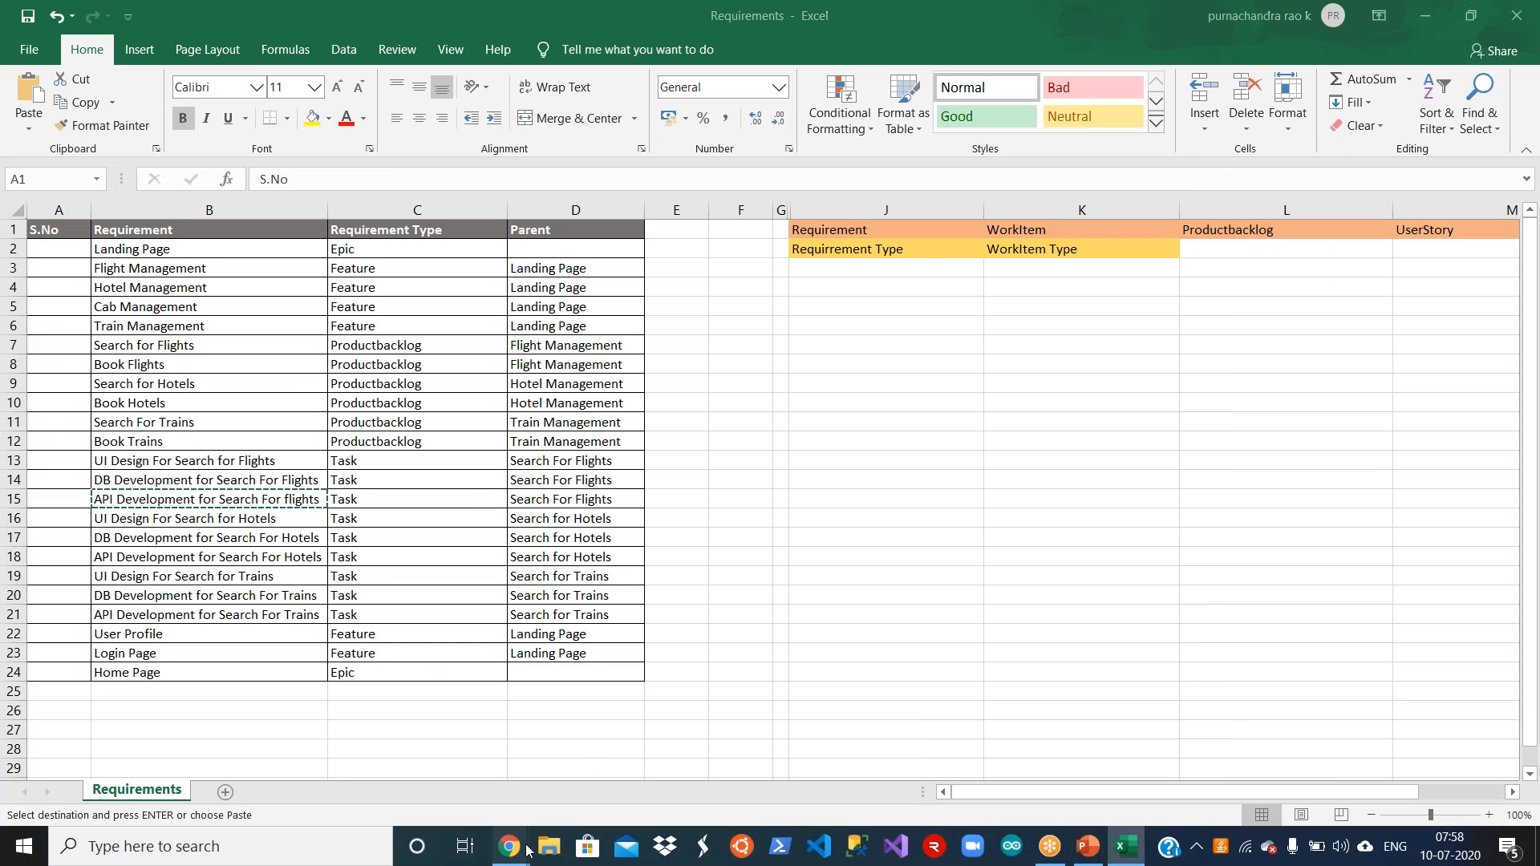
mouse_move(510, 846)
left_click(619, 734)
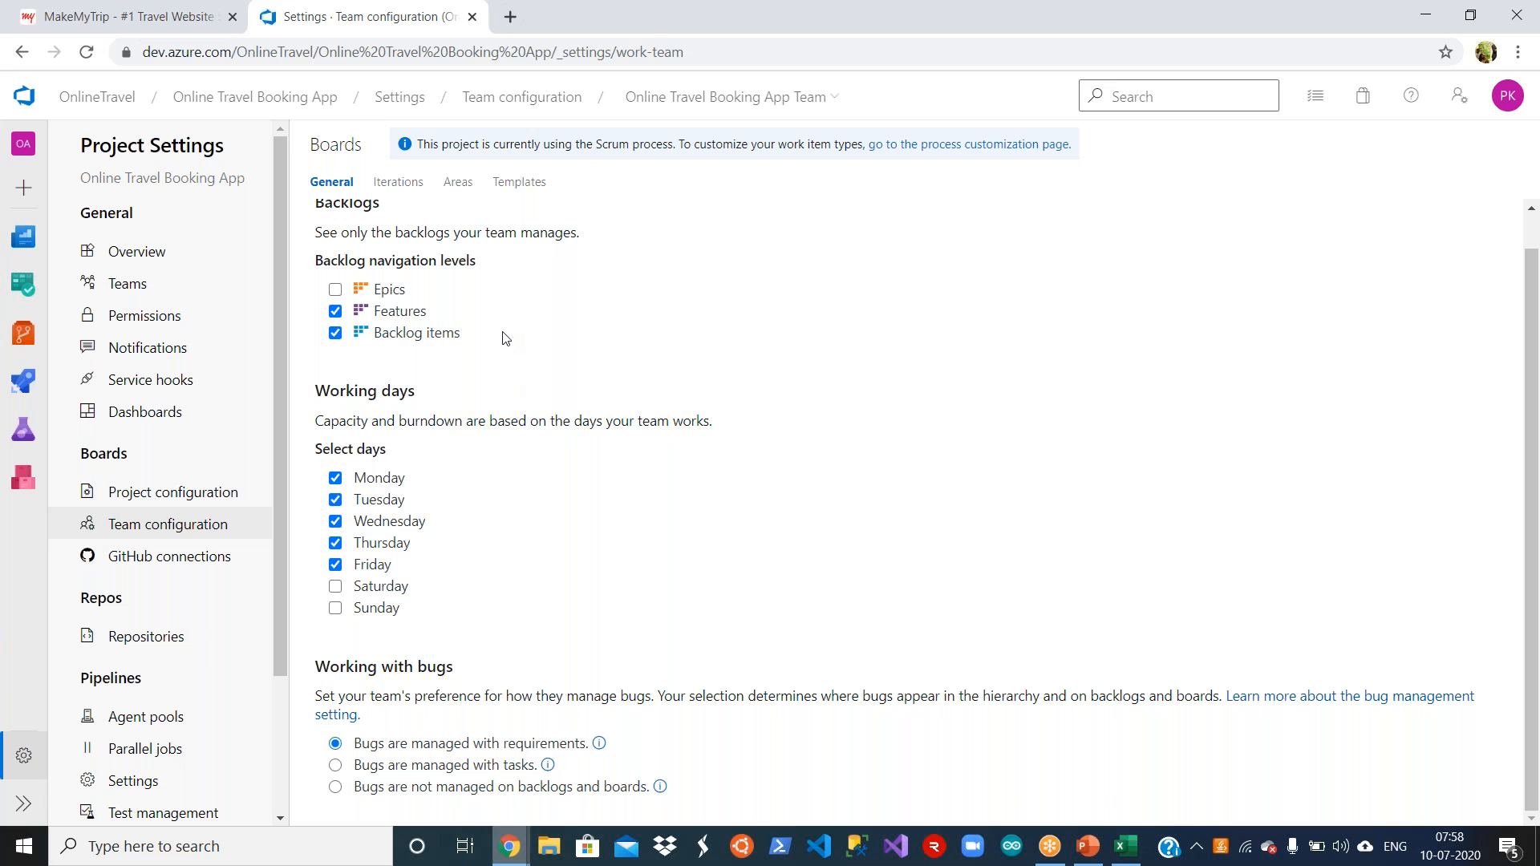
Step: Review the iterations assigned to the Online Travel Booking App Team, Dotnet and API teams, and open the project's list of teams
left_click(405, 189)
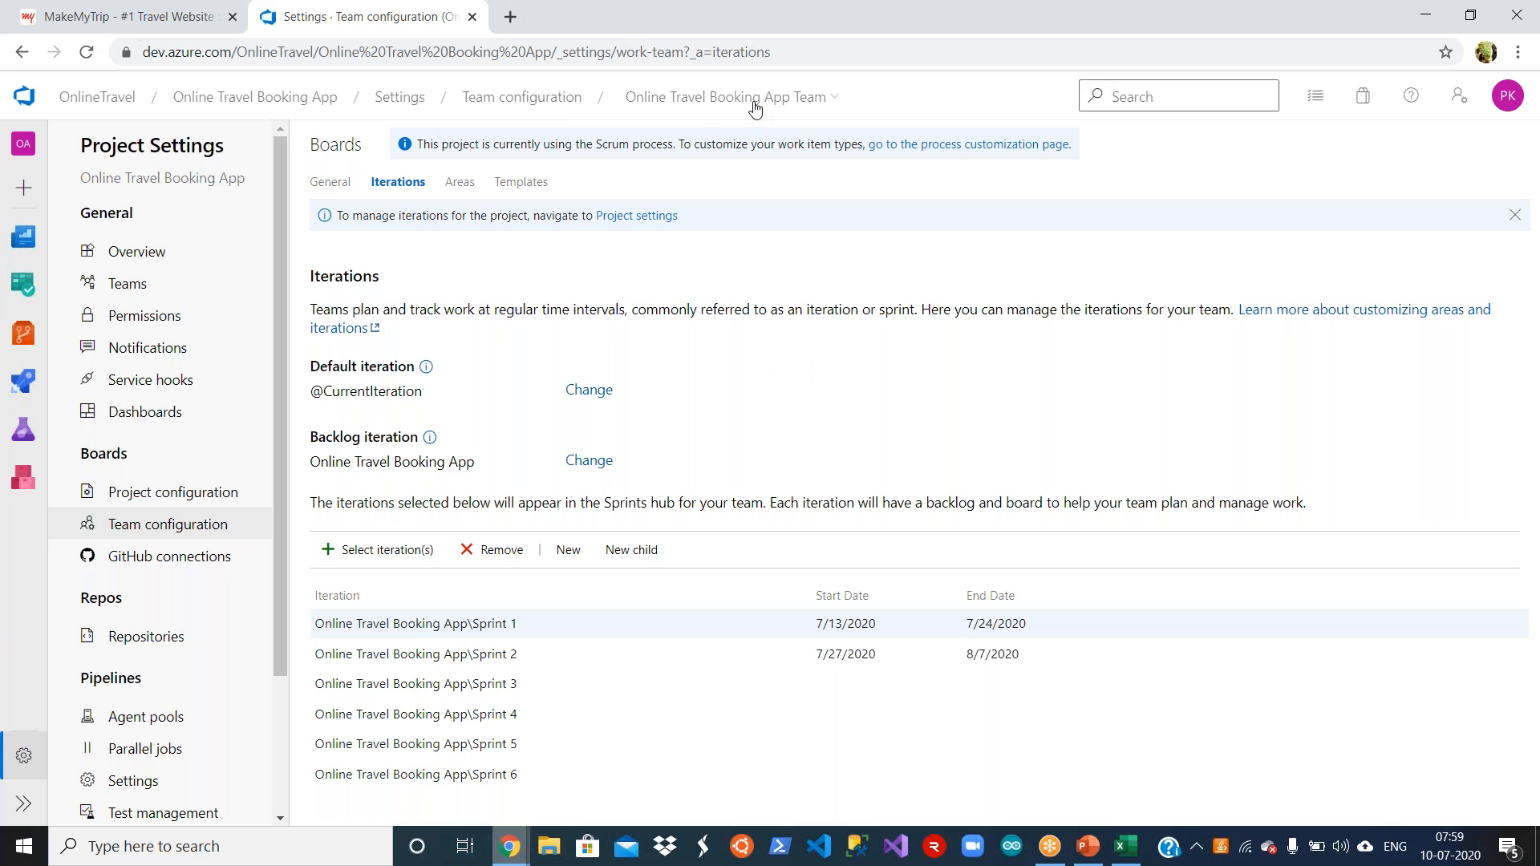
left_click(835, 103)
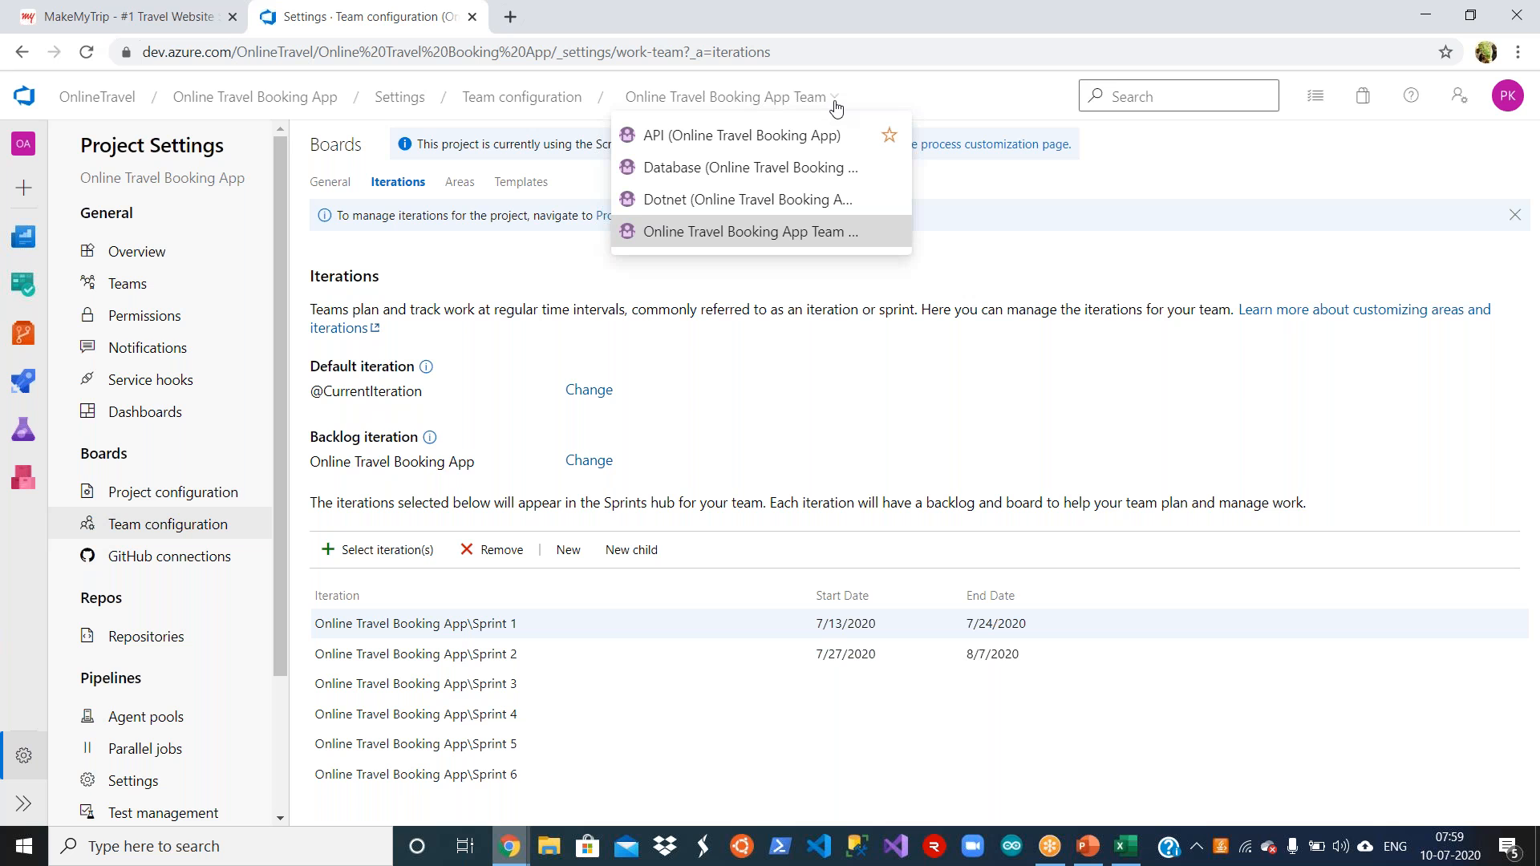
left_click(781, 200)
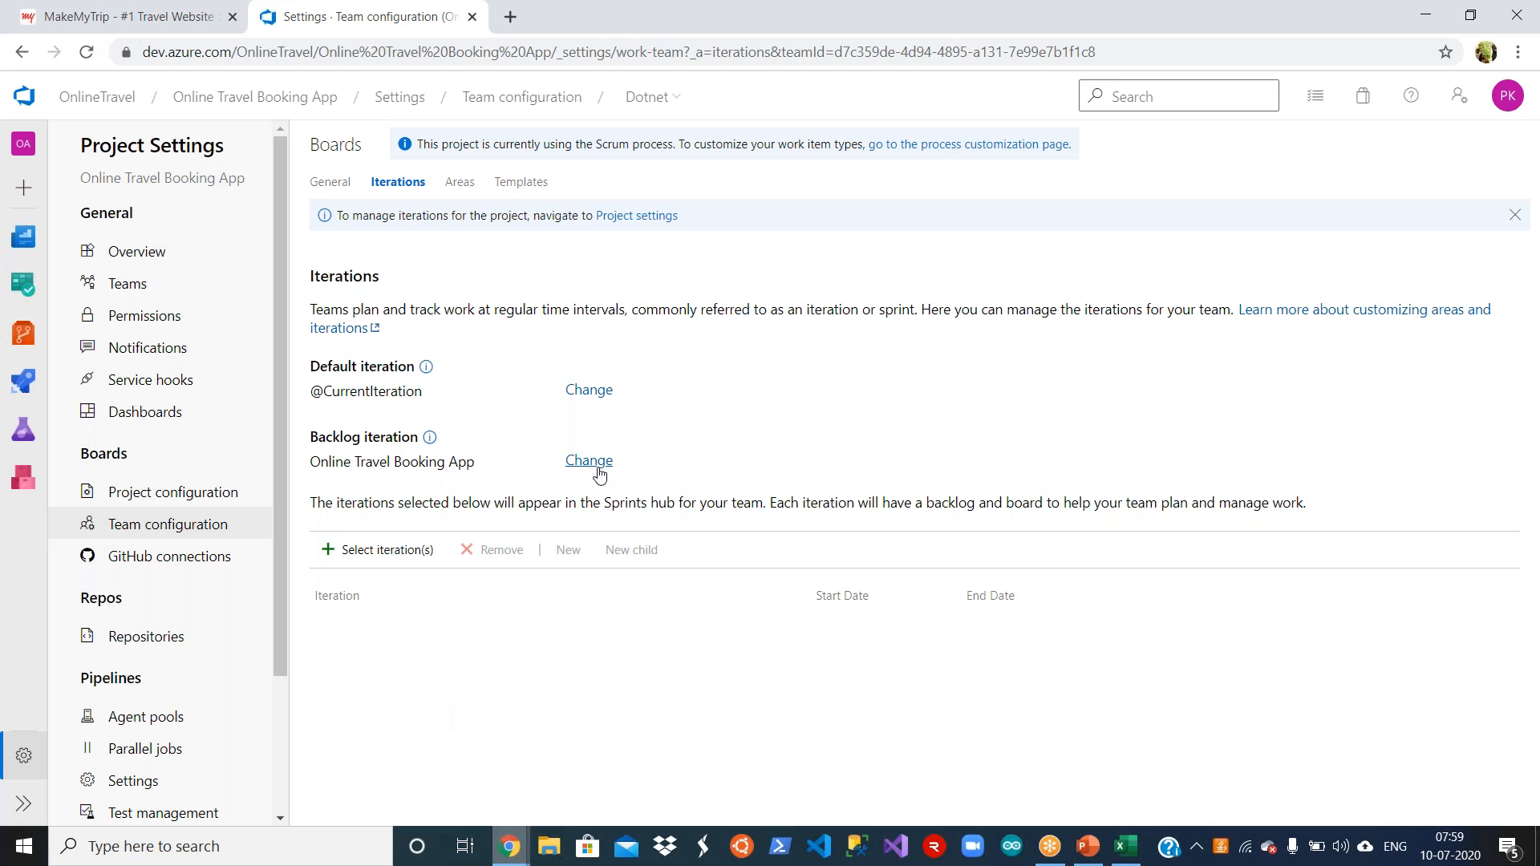
left_click(676, 98)
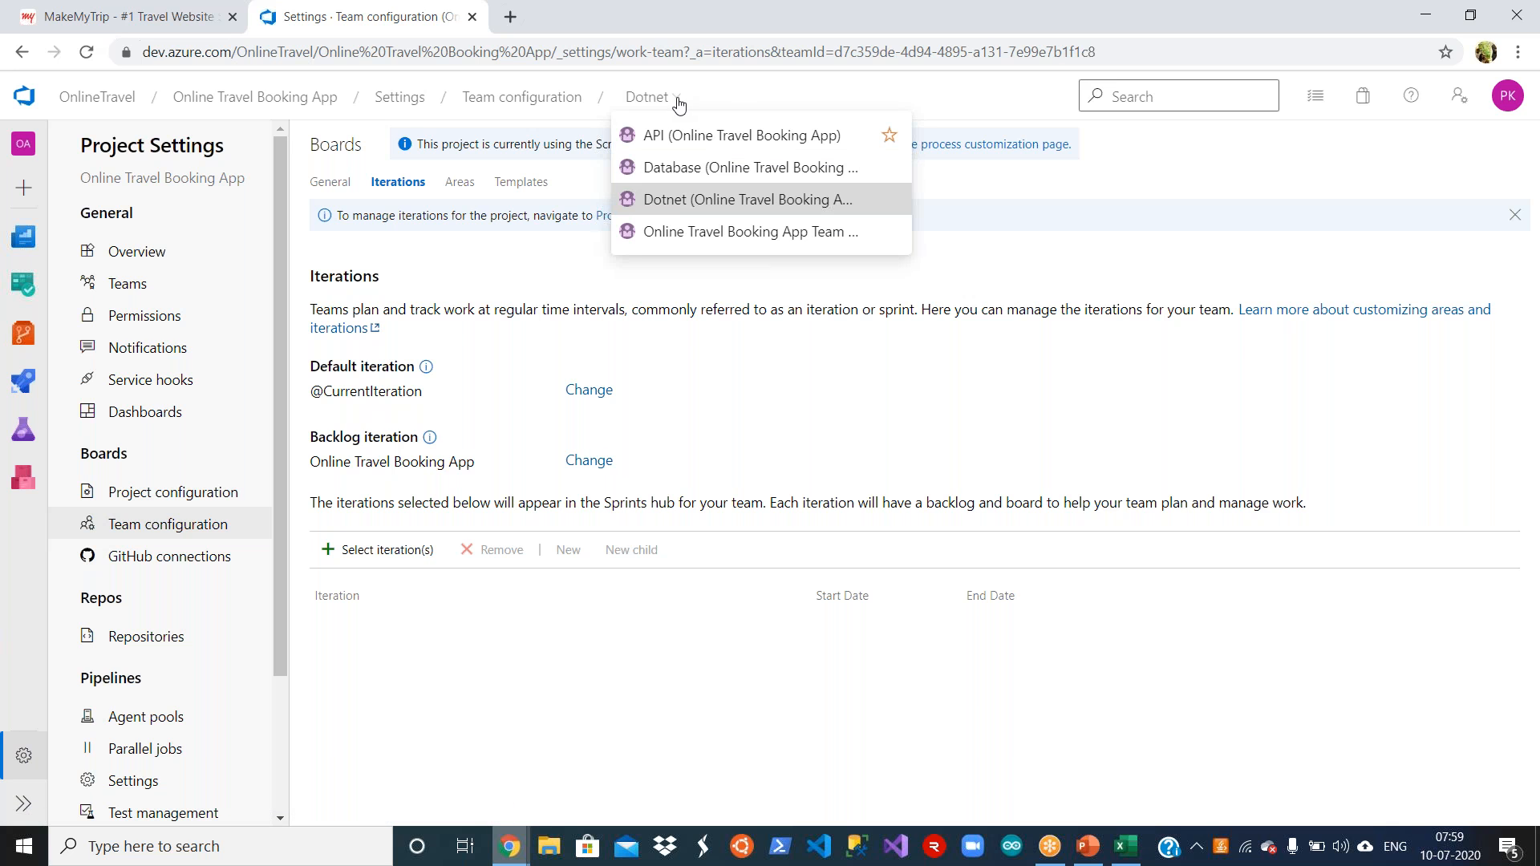
left_click(677, 232)
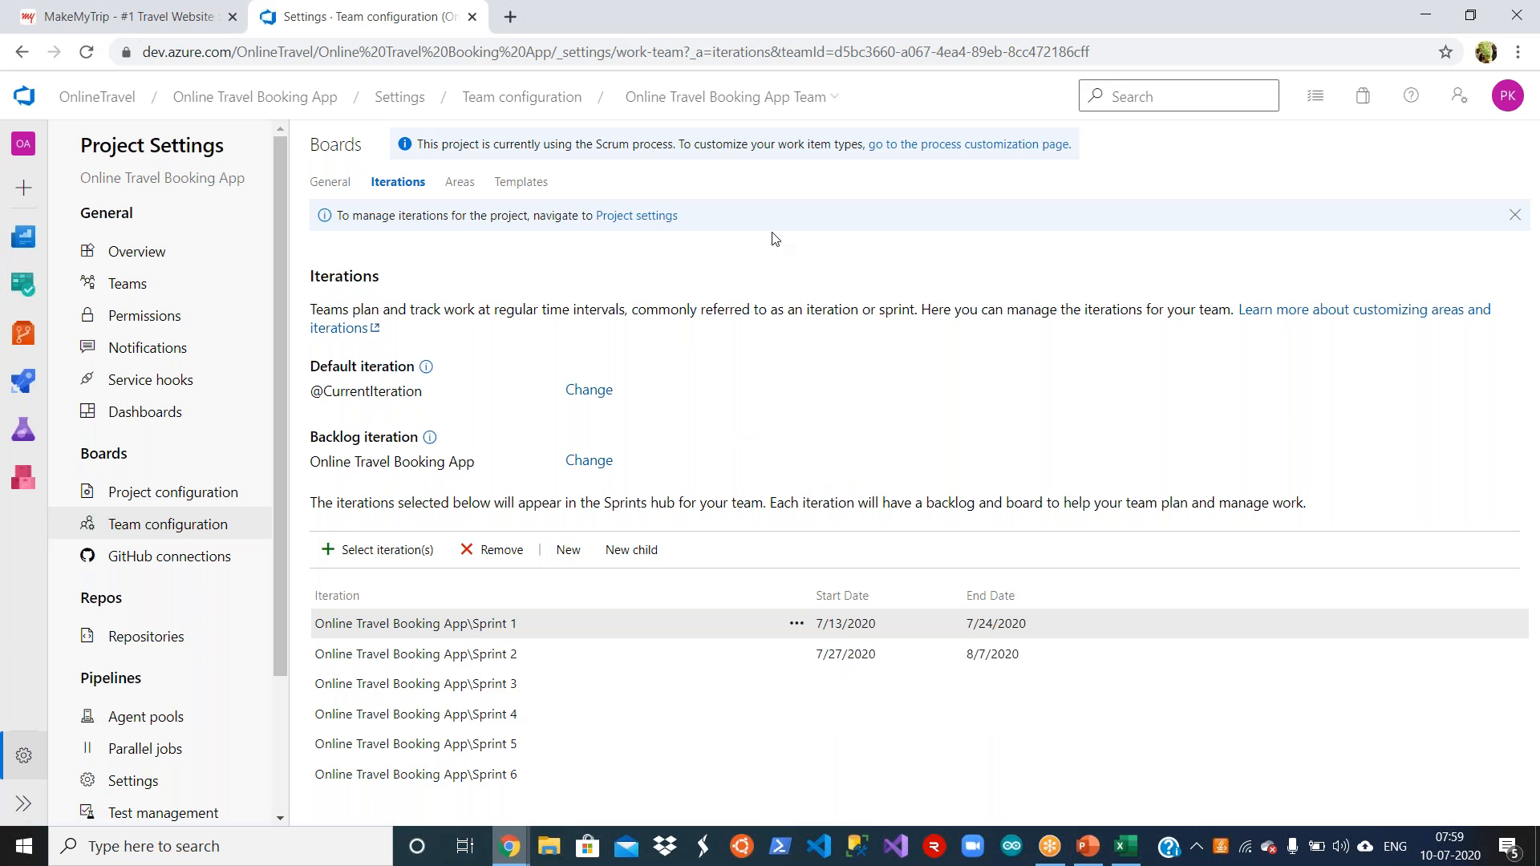
left_click(804, 110)
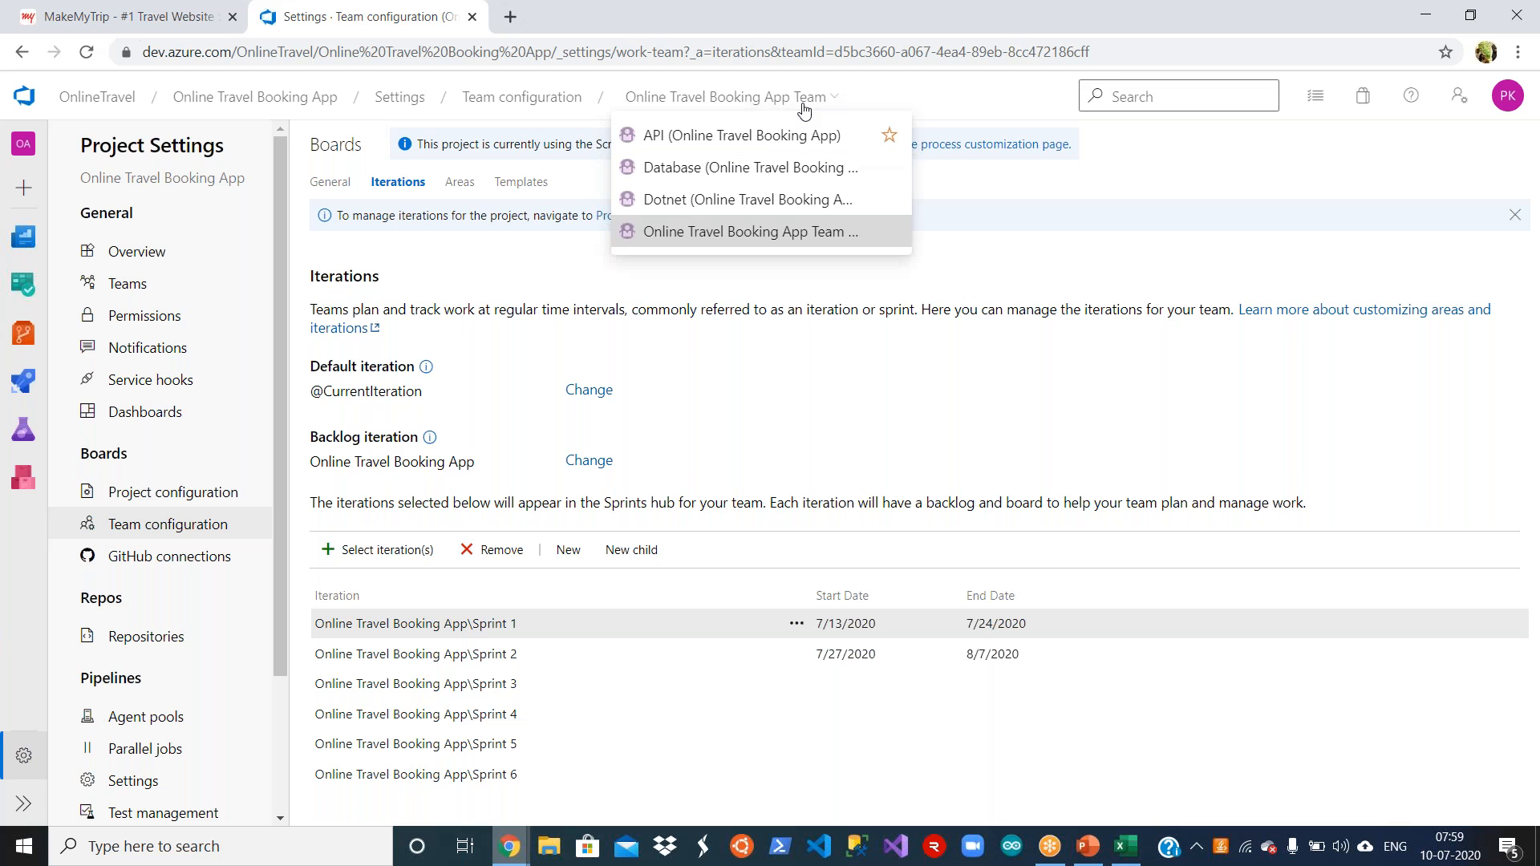
left_click(755, 147)
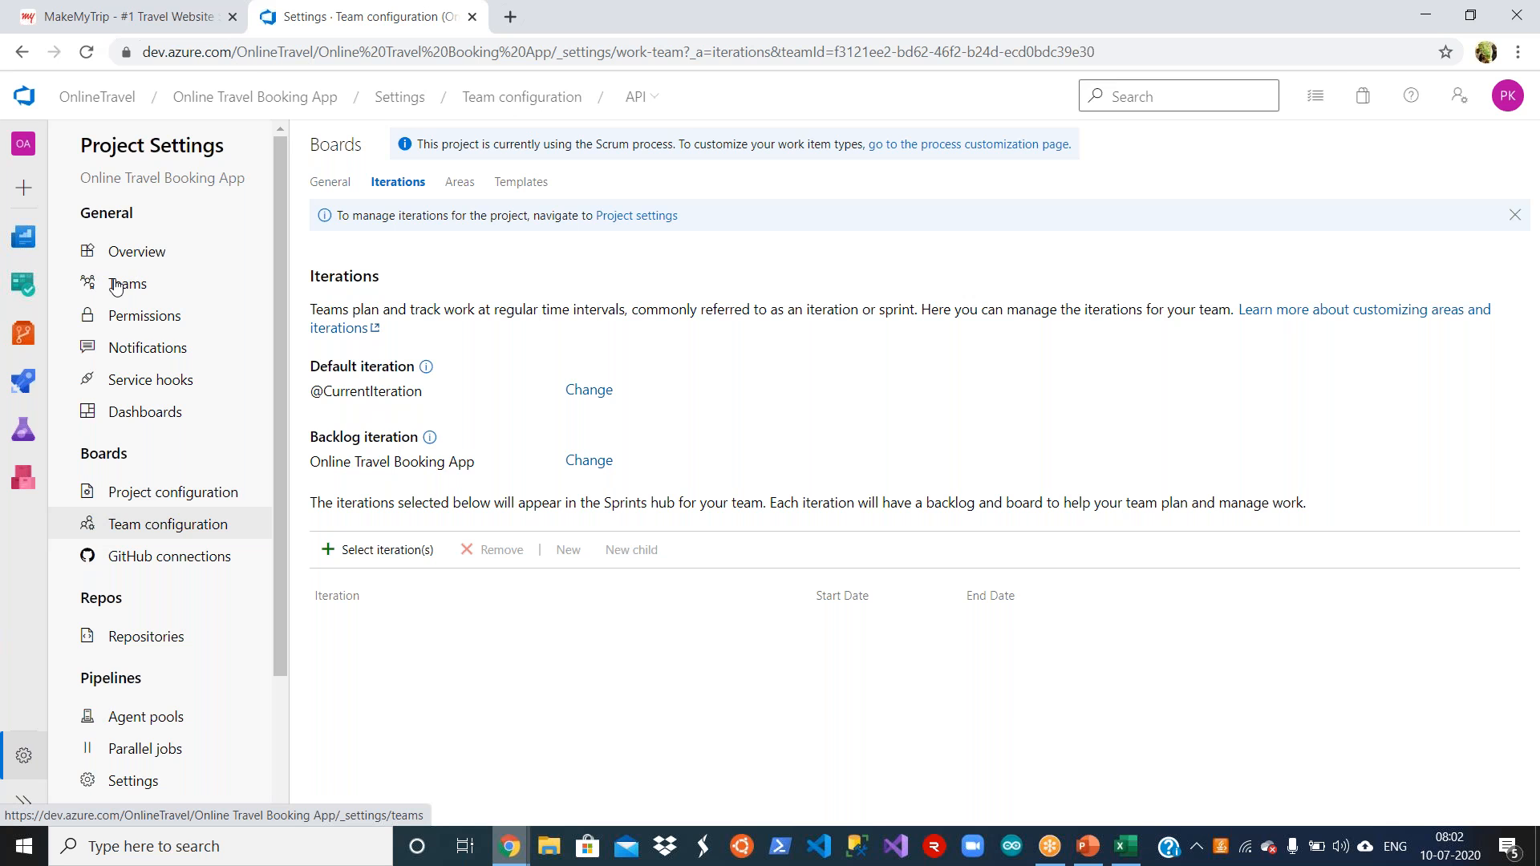
left_click(120, 284)
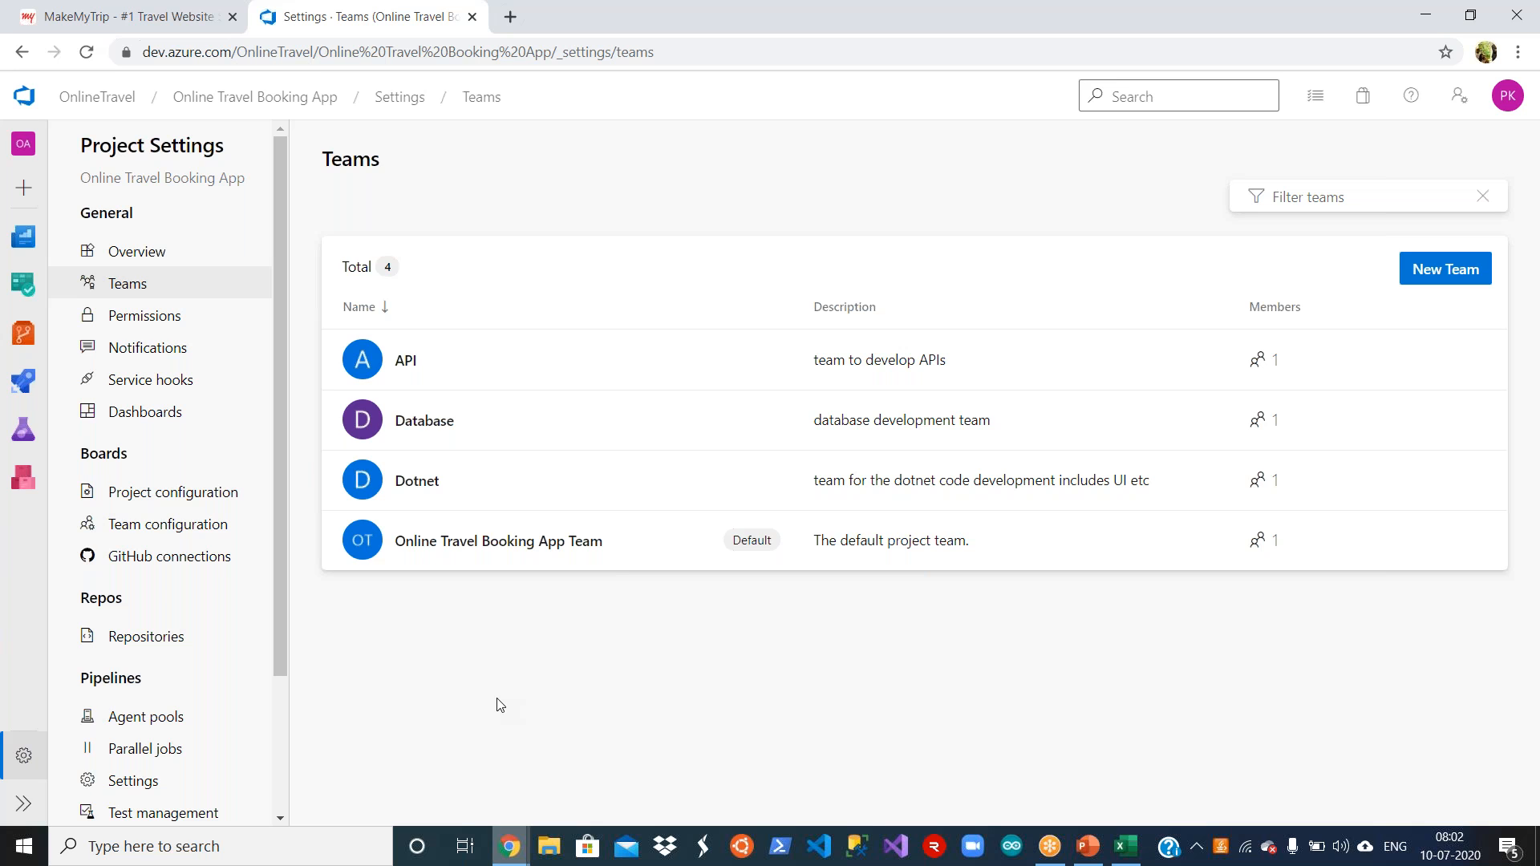
Step: Open the OnlineTravel organization's settings and review its overview, including the privacy URL field
left_click(97, 97)
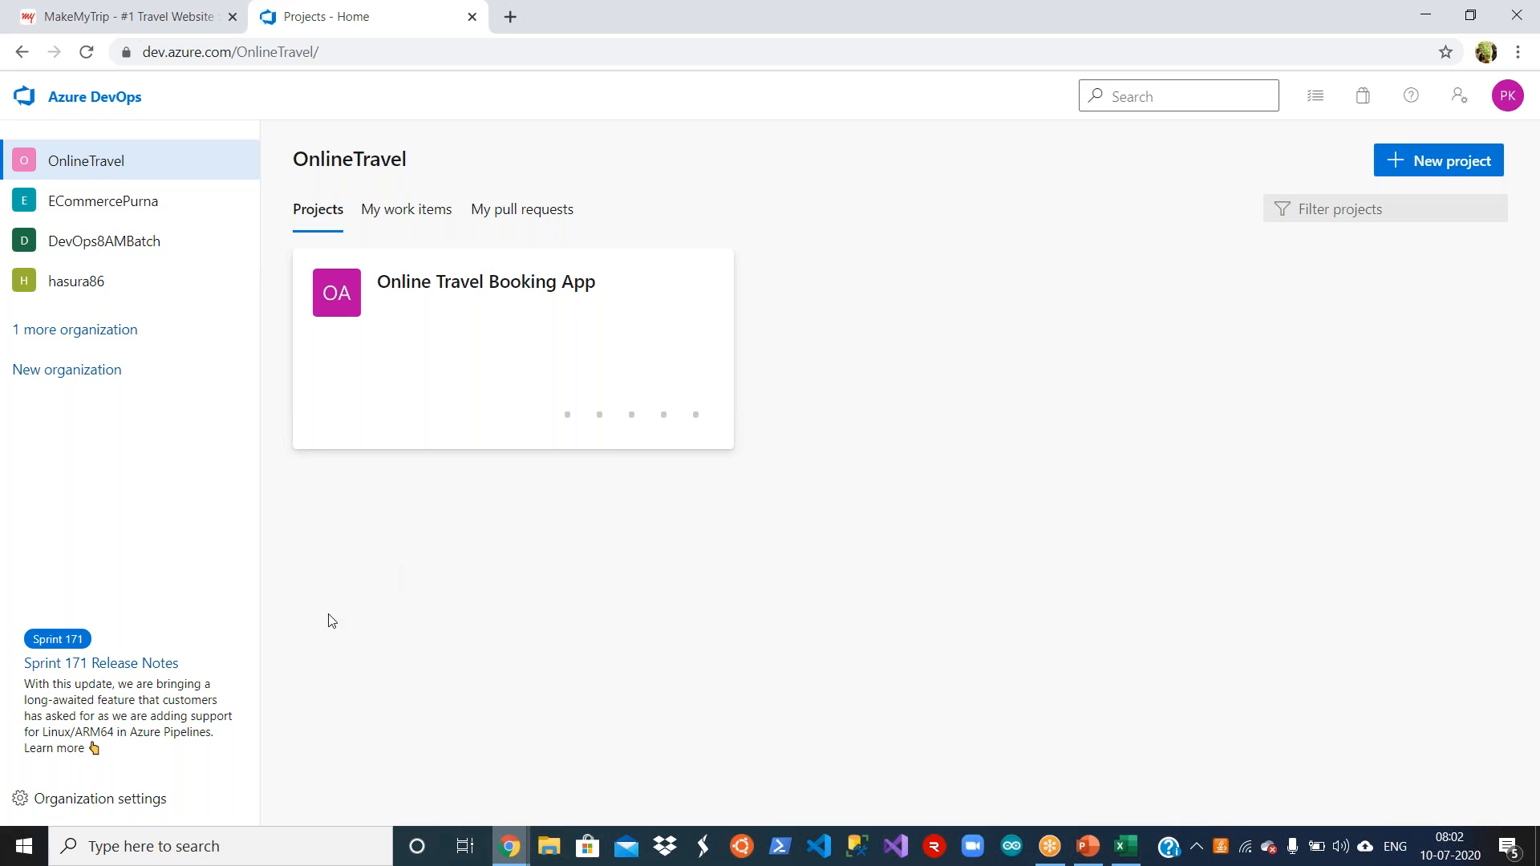
left_click(158, 800)
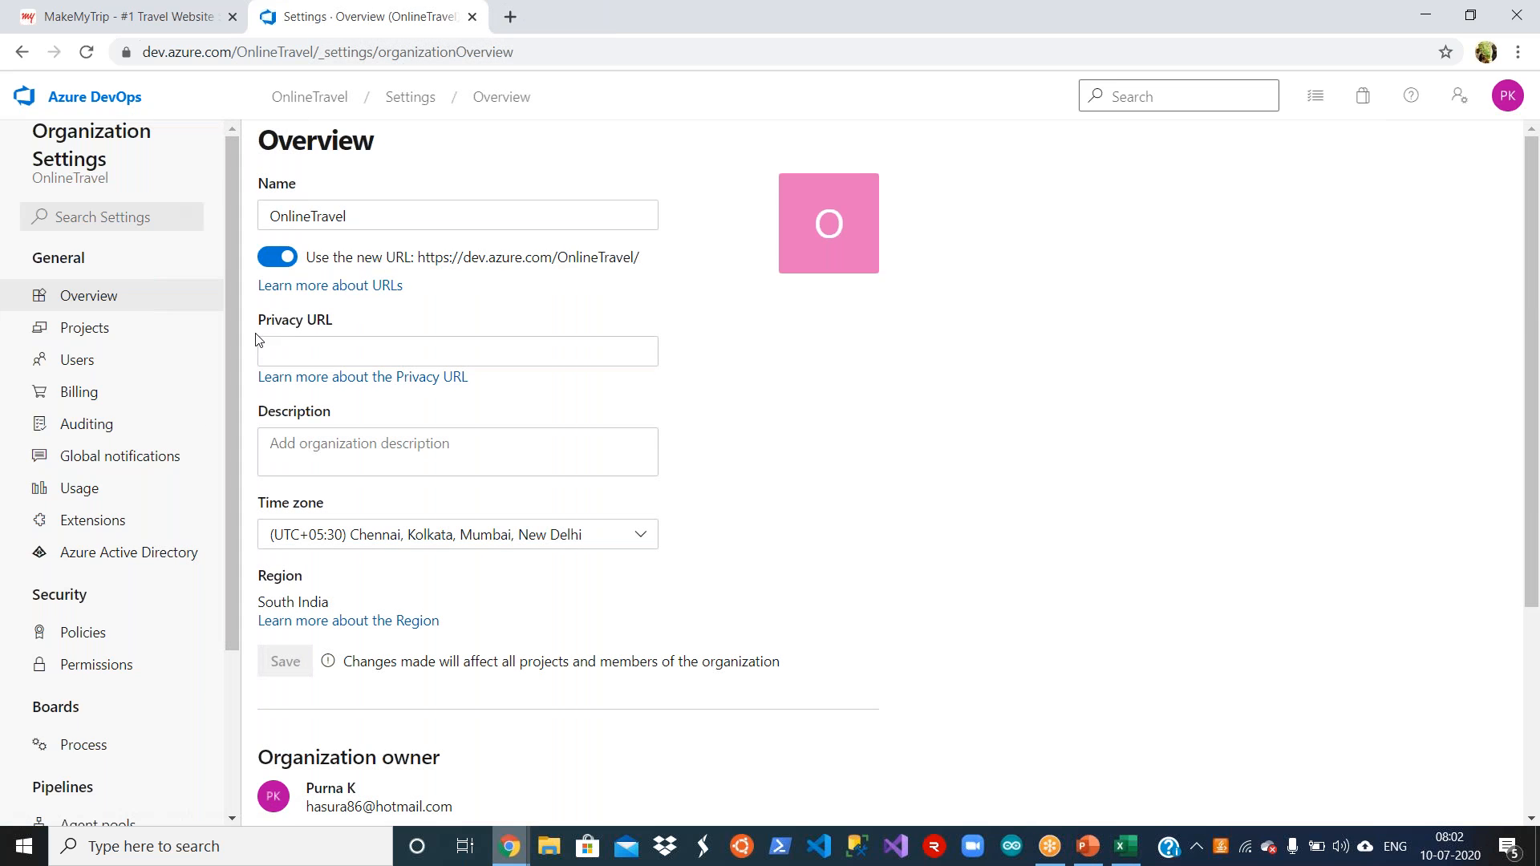
left_click(332, 349)
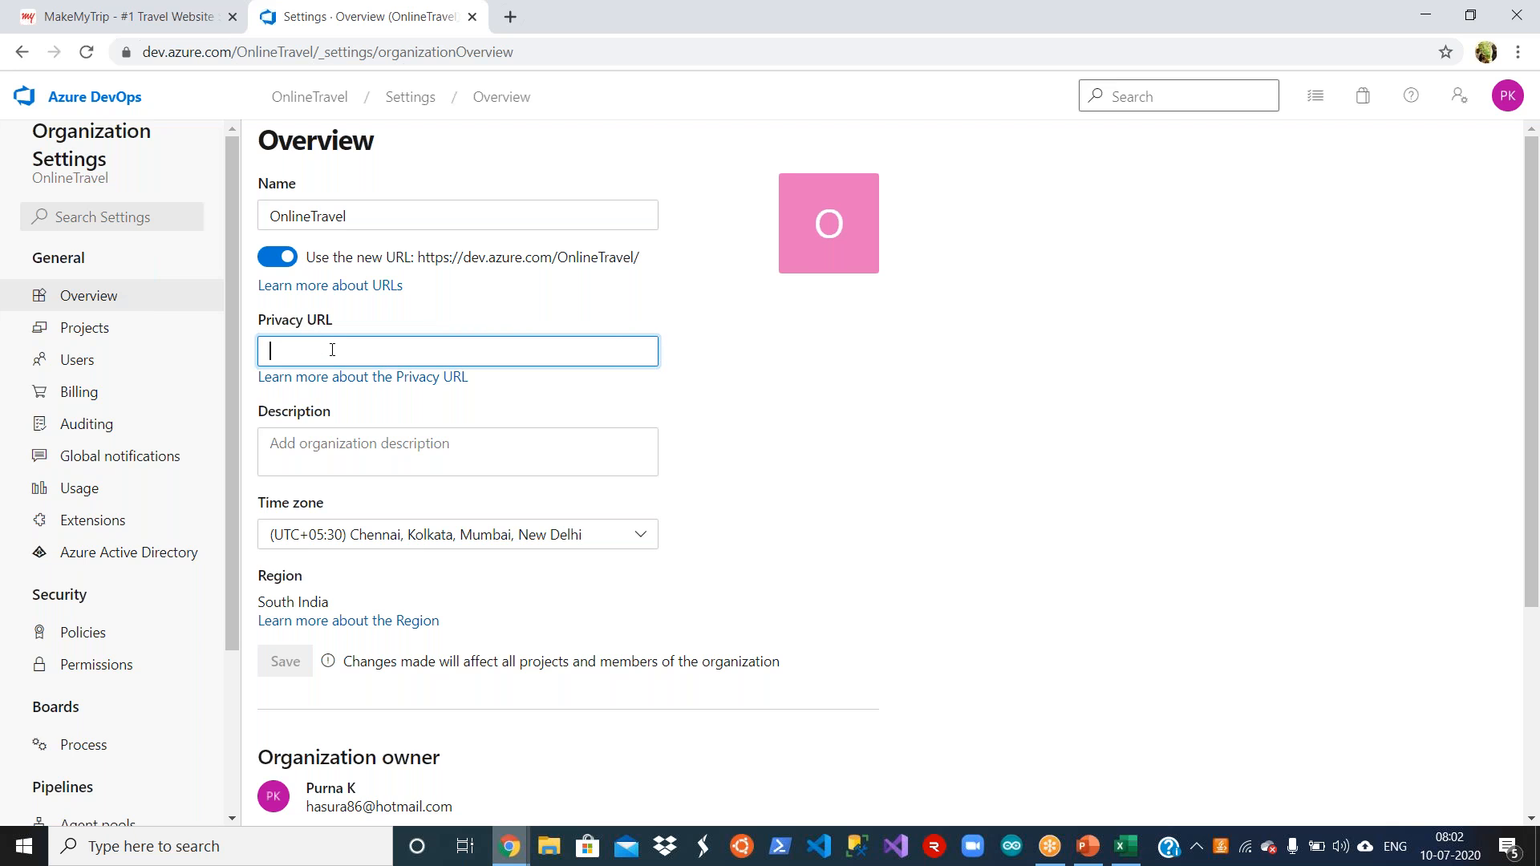
left_click(739, 341)
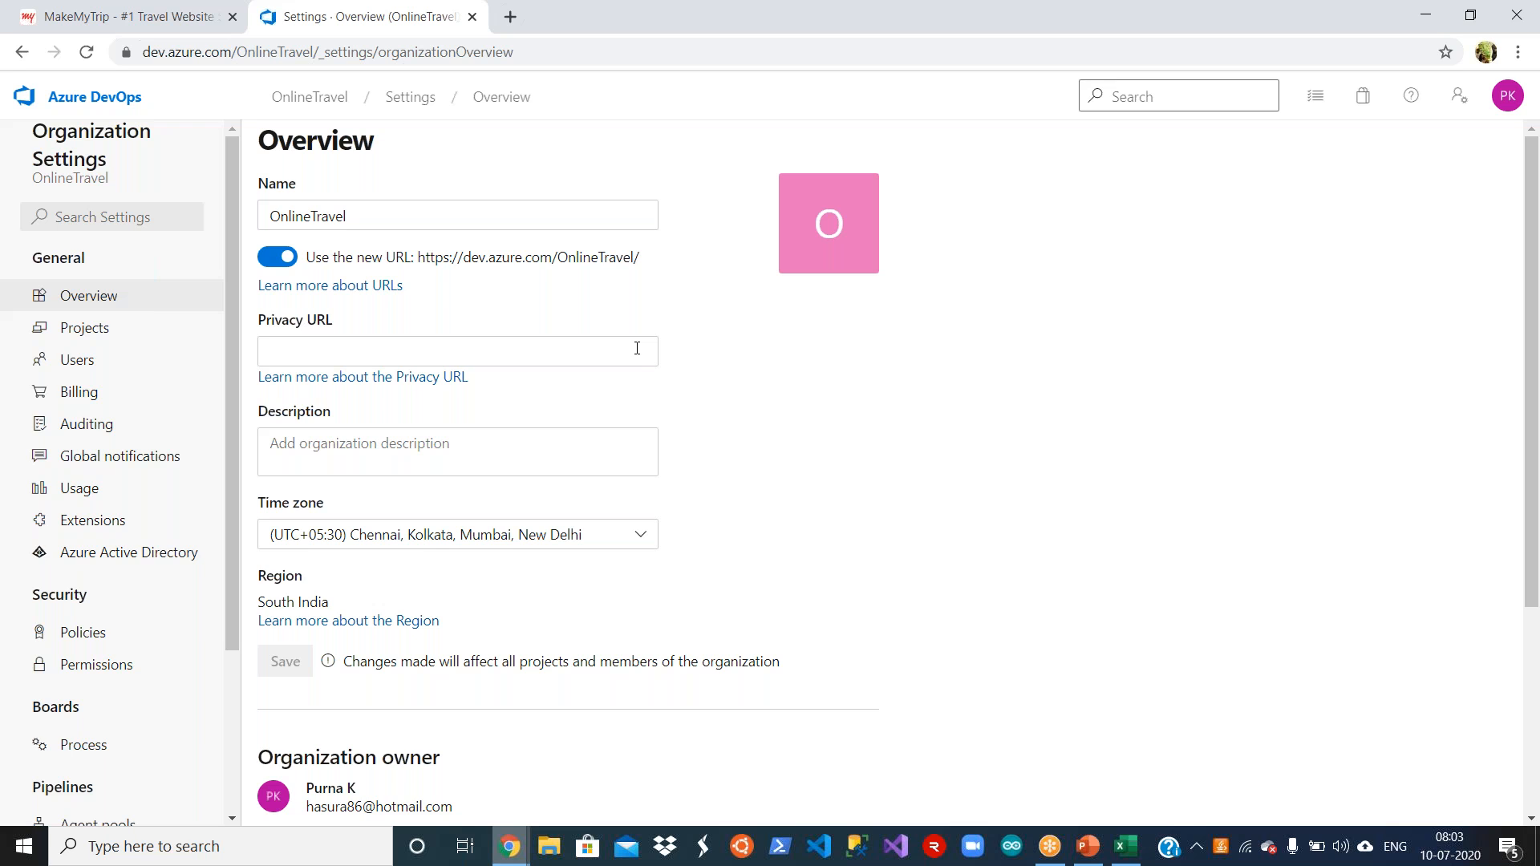
left_click(637, 348)
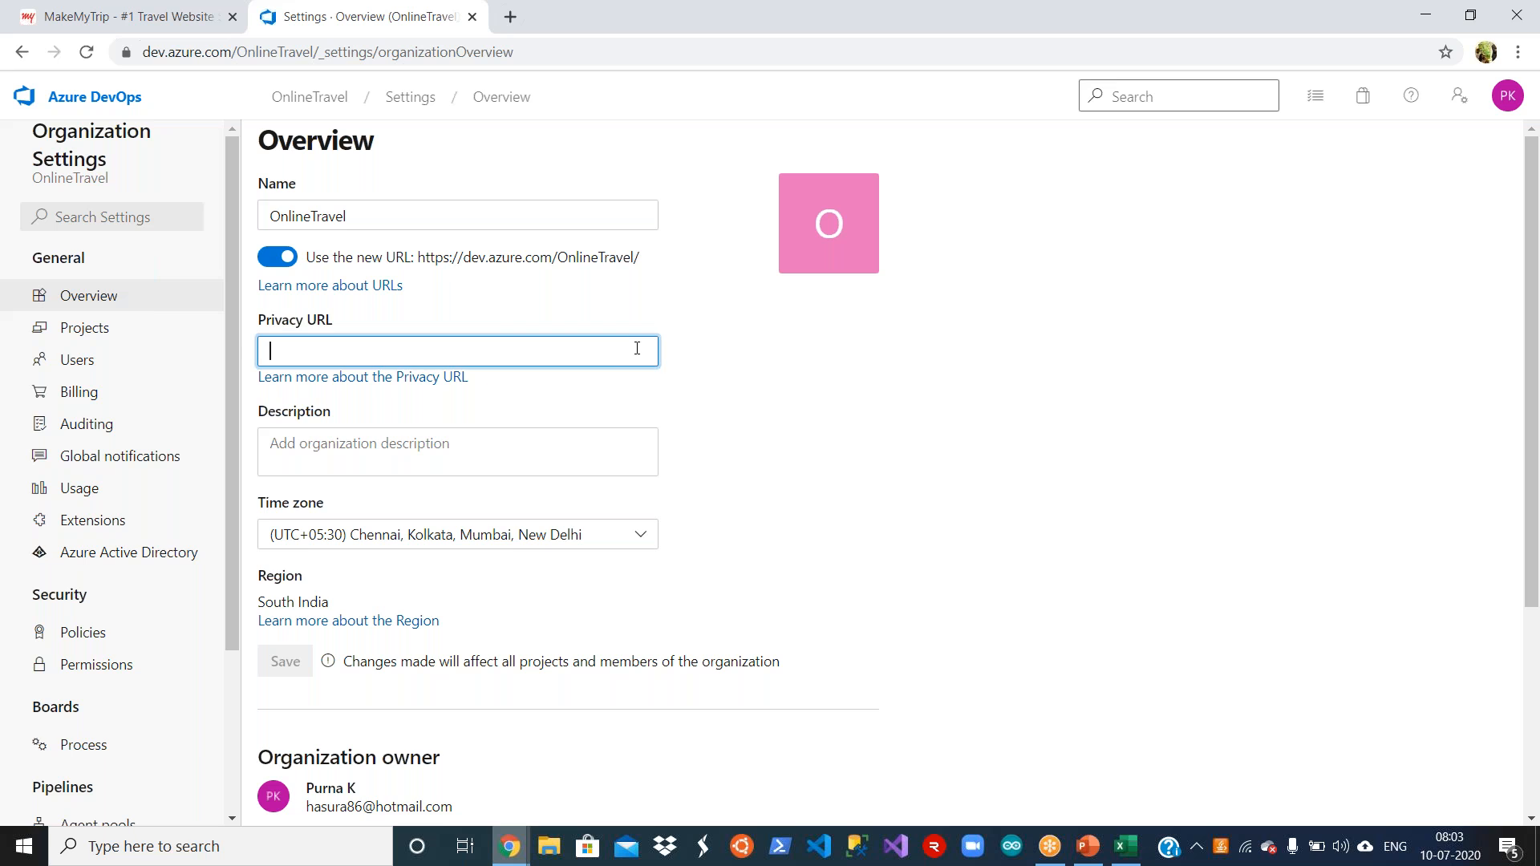
left_click(772, 401)
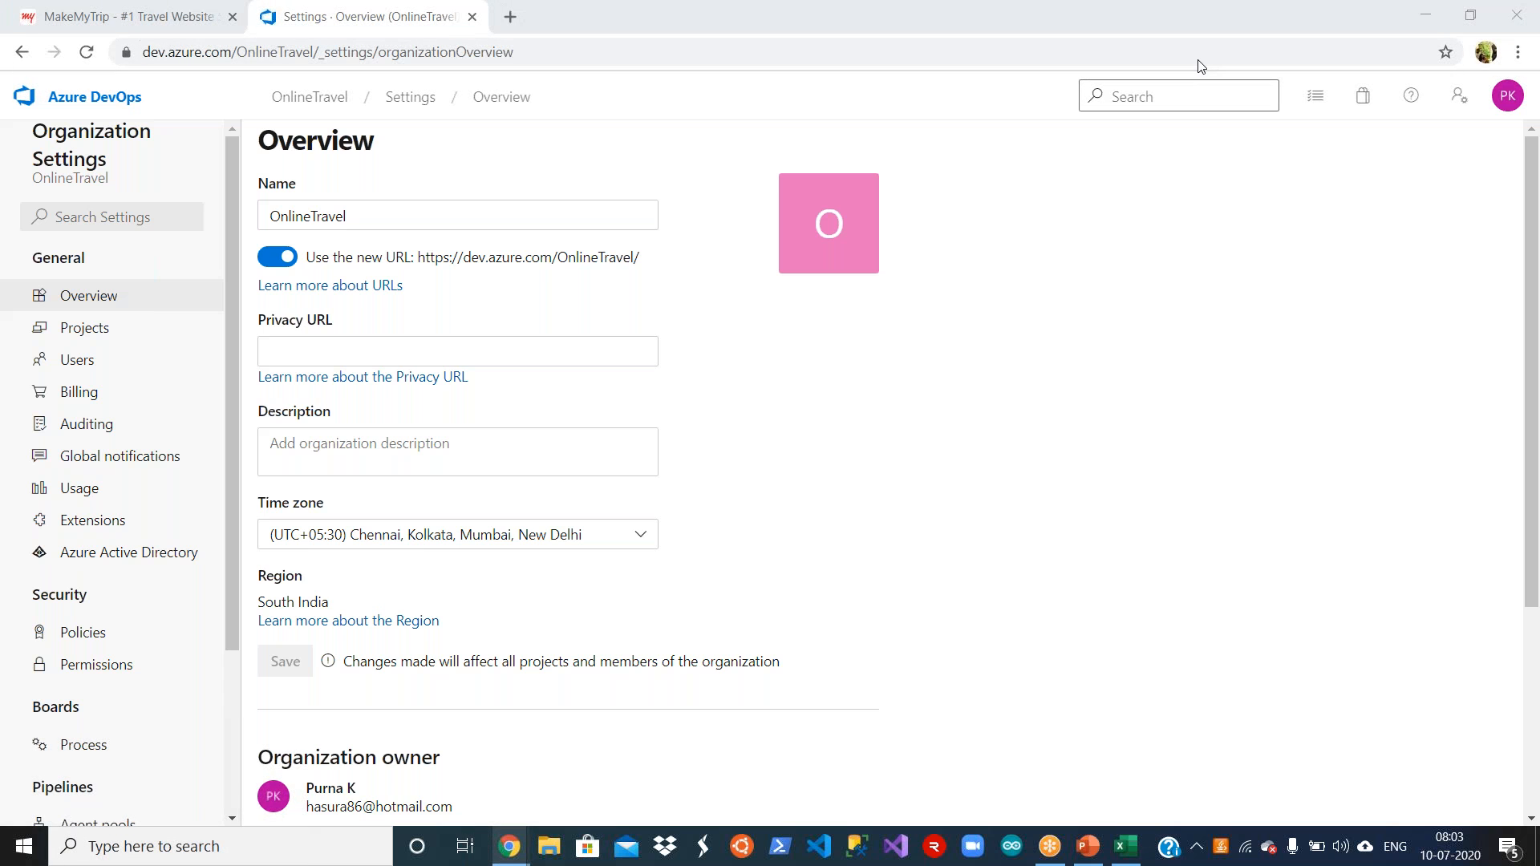
Step: Start adding a new user to the OnlineTravel organization and enter the new user's e-mail address
left_click(92, 368)
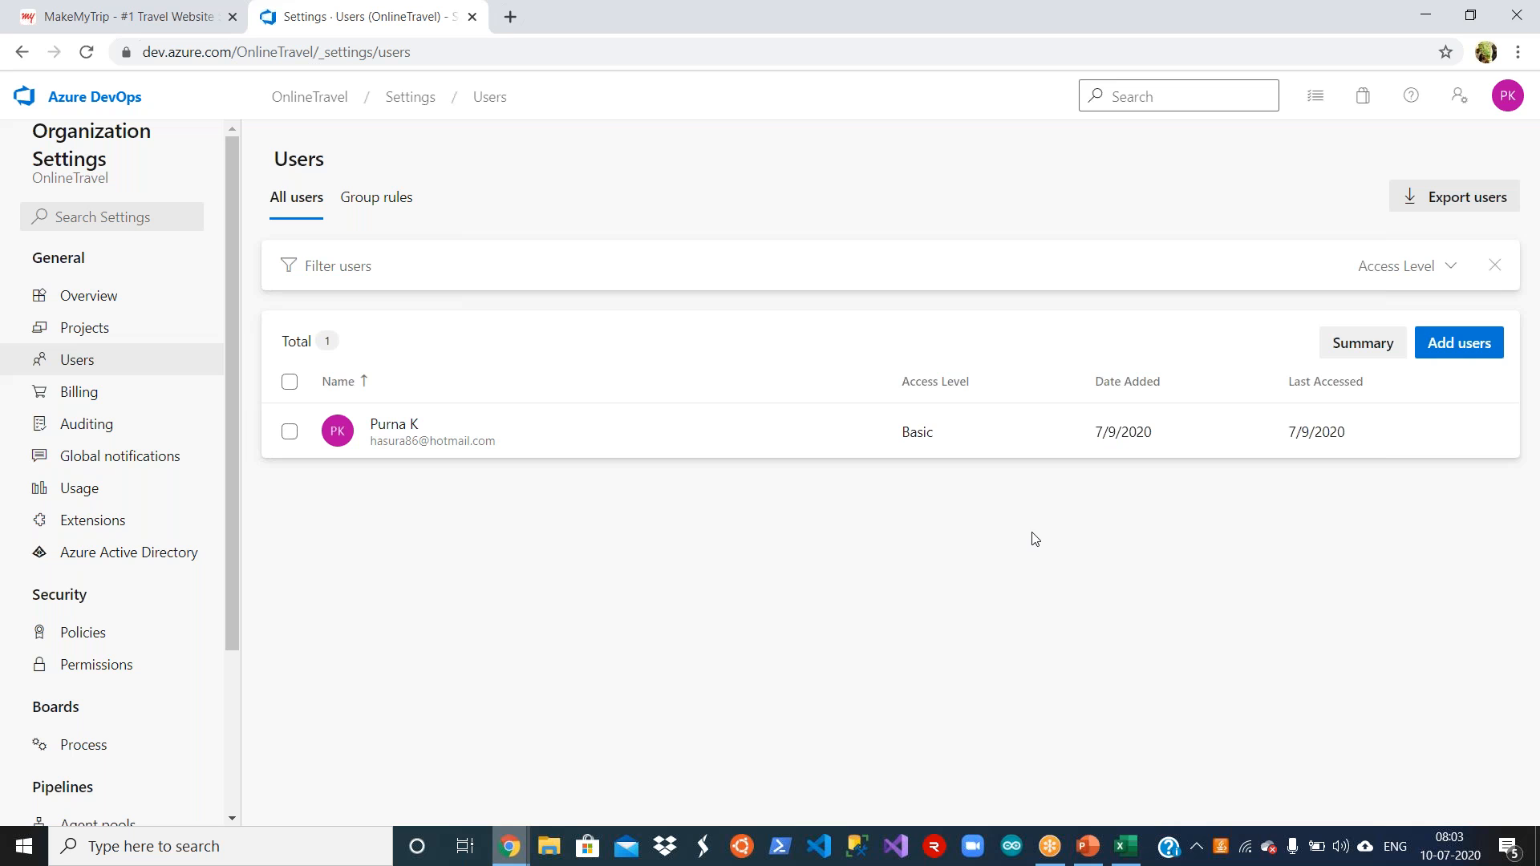
left_click(1474, 345)
left_click(1340, 200)
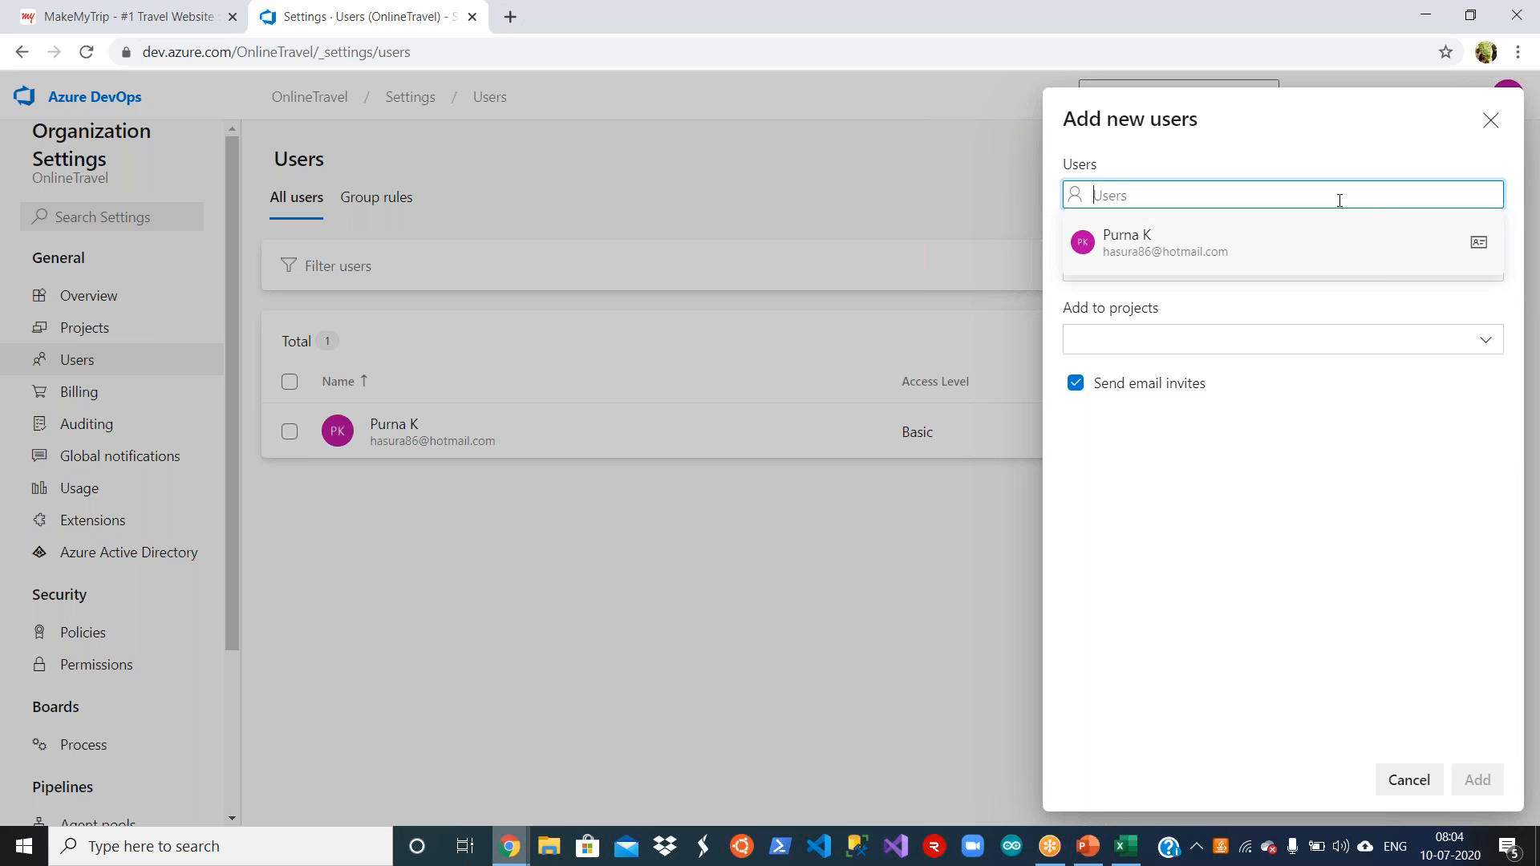
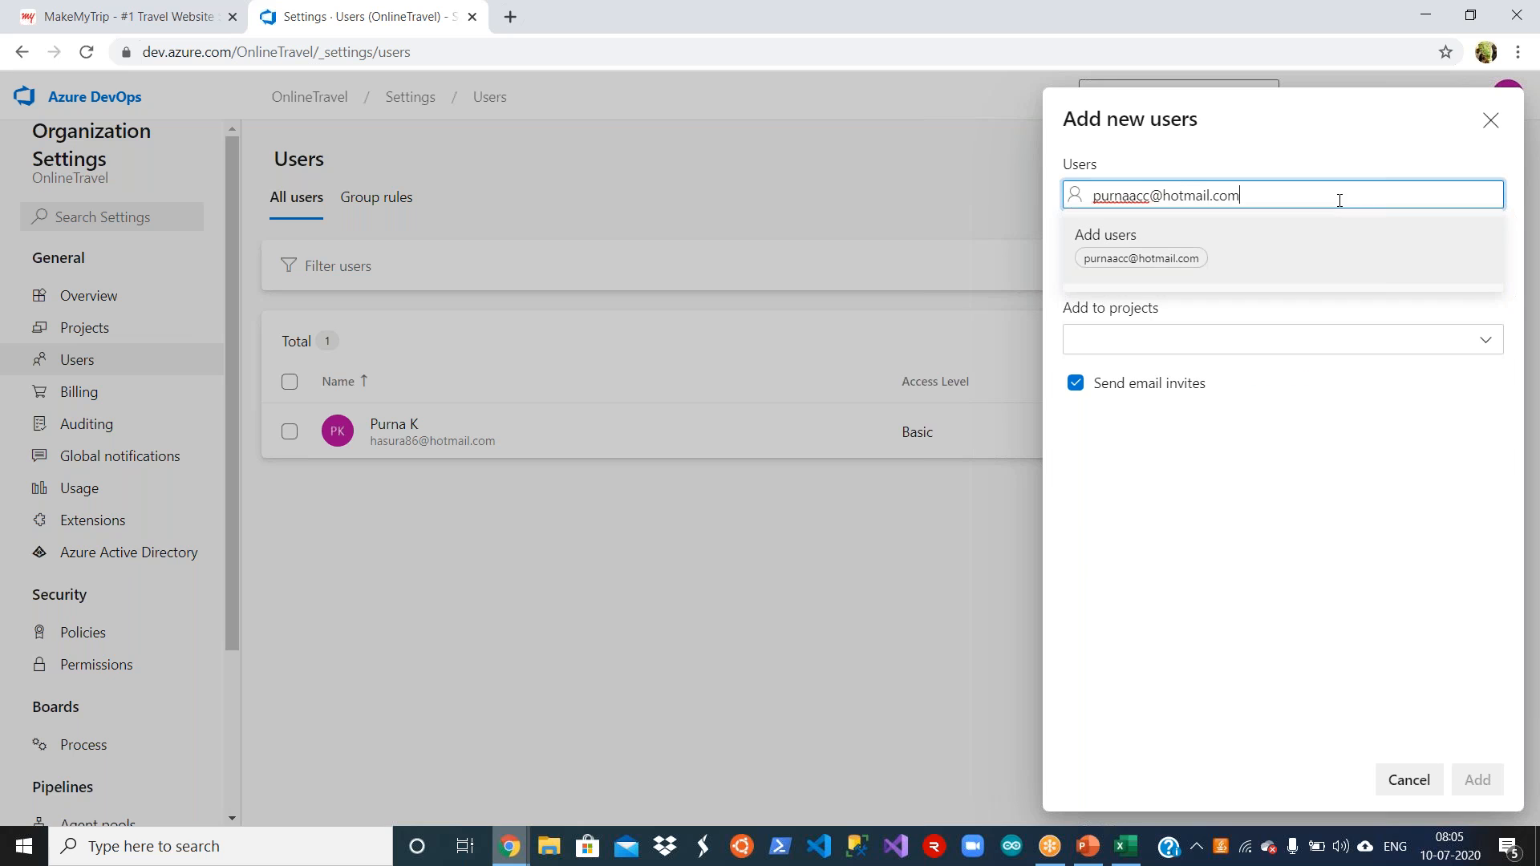
left_click(1292, 243)
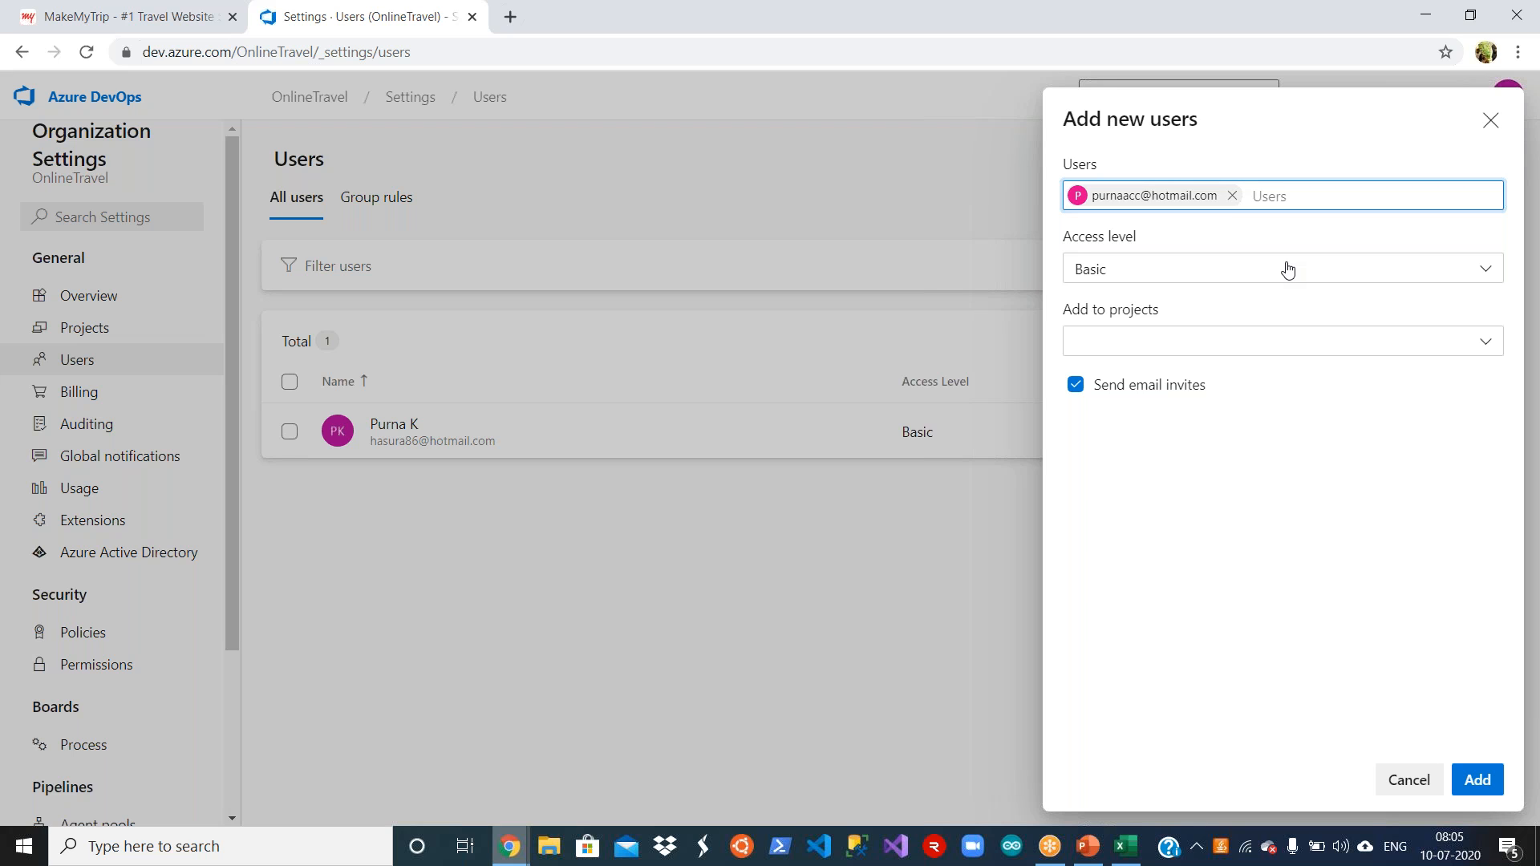
Step: Give the new user the Basic access level and add them to the Online Travel Booking App project
left_click(1287, 269)
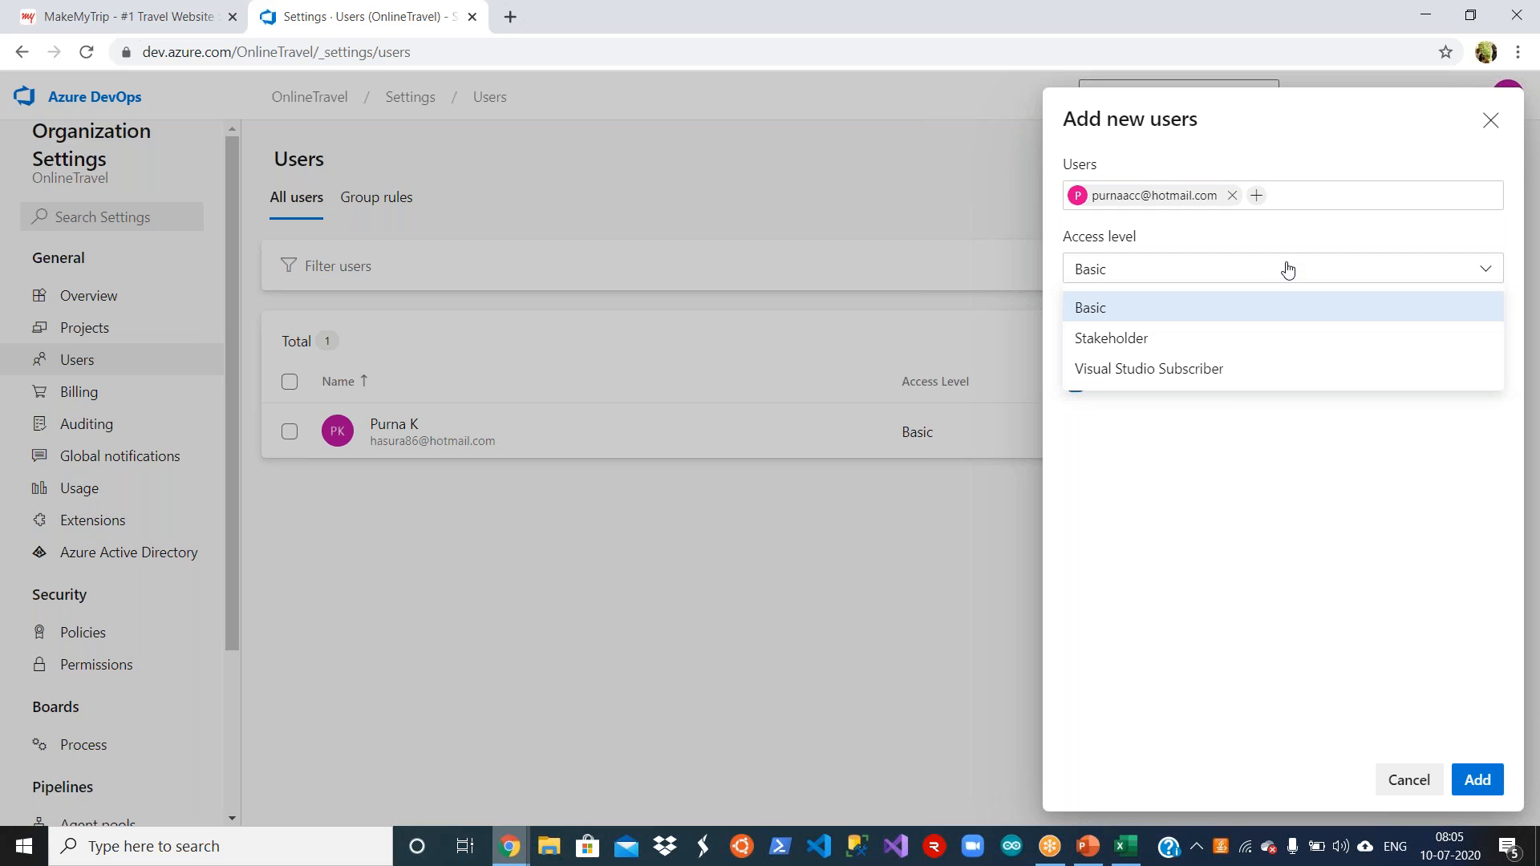
left_click(1271, 302)
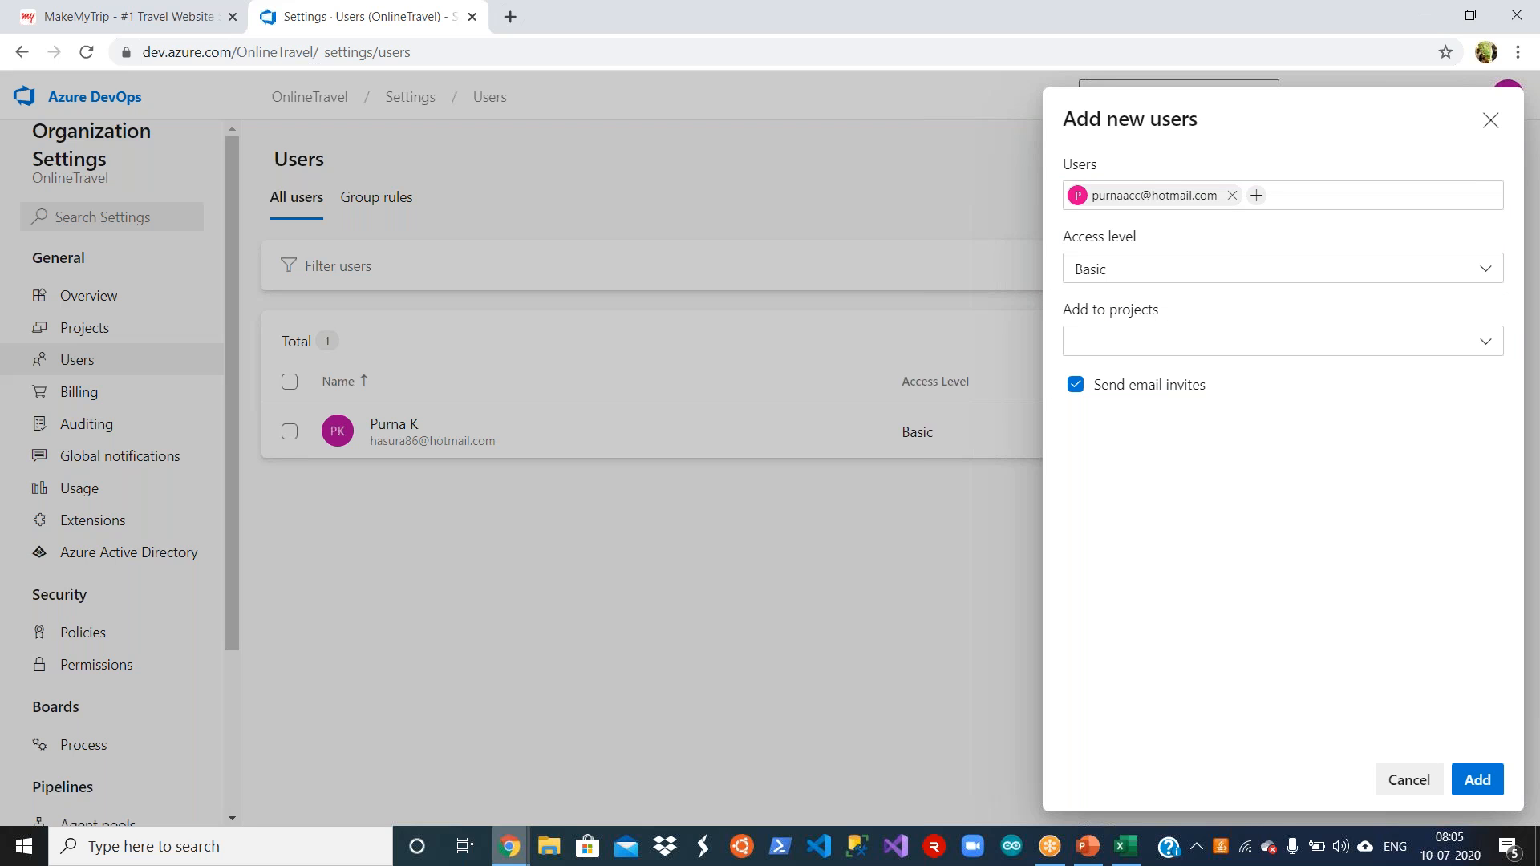
left_click(1485, 343)
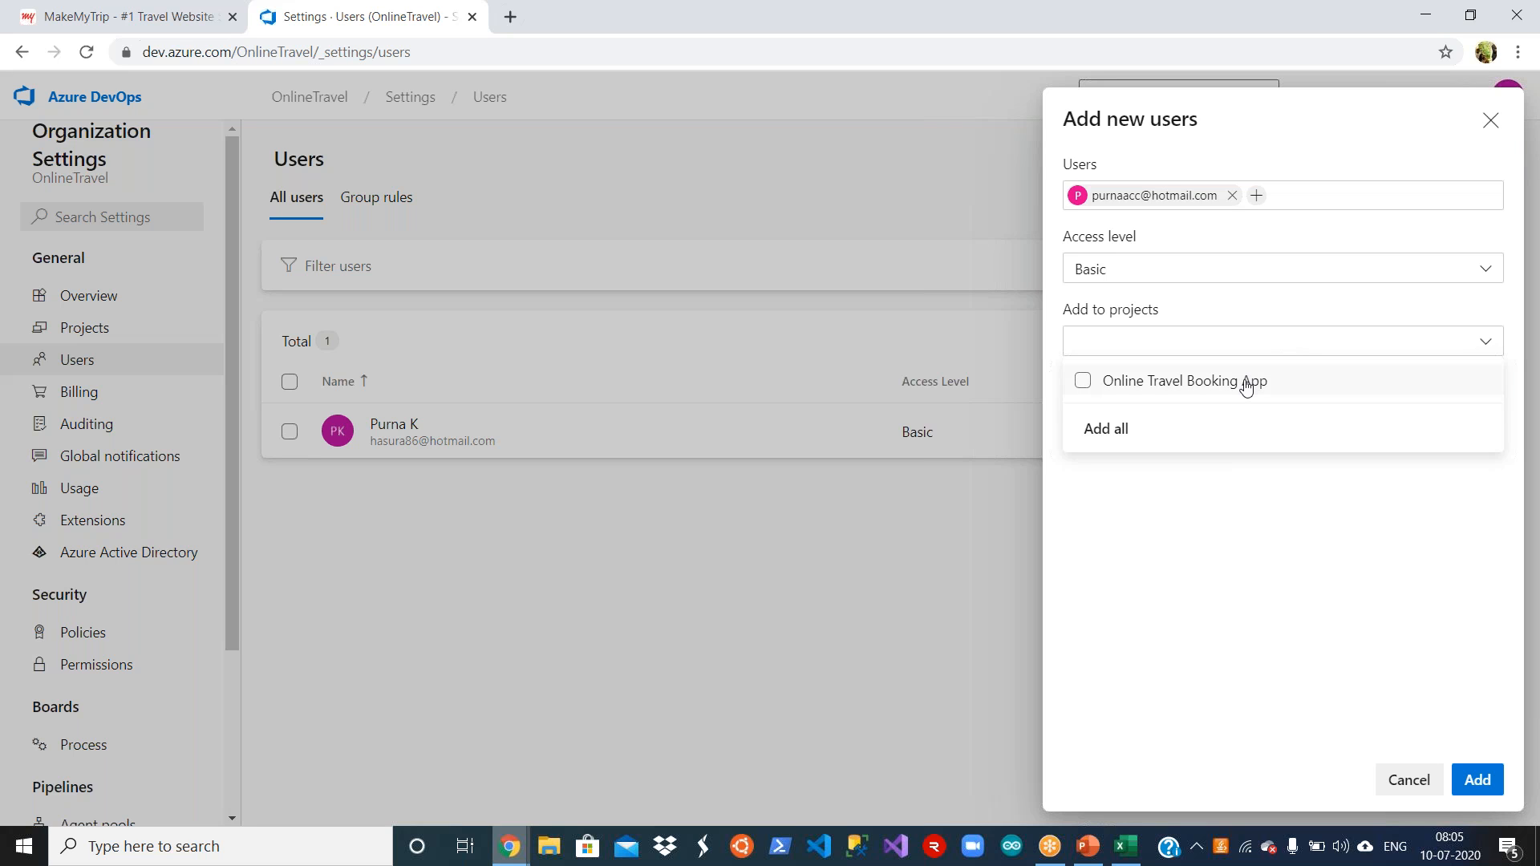
left_click(1084, 382)
left_click(1199, 543)
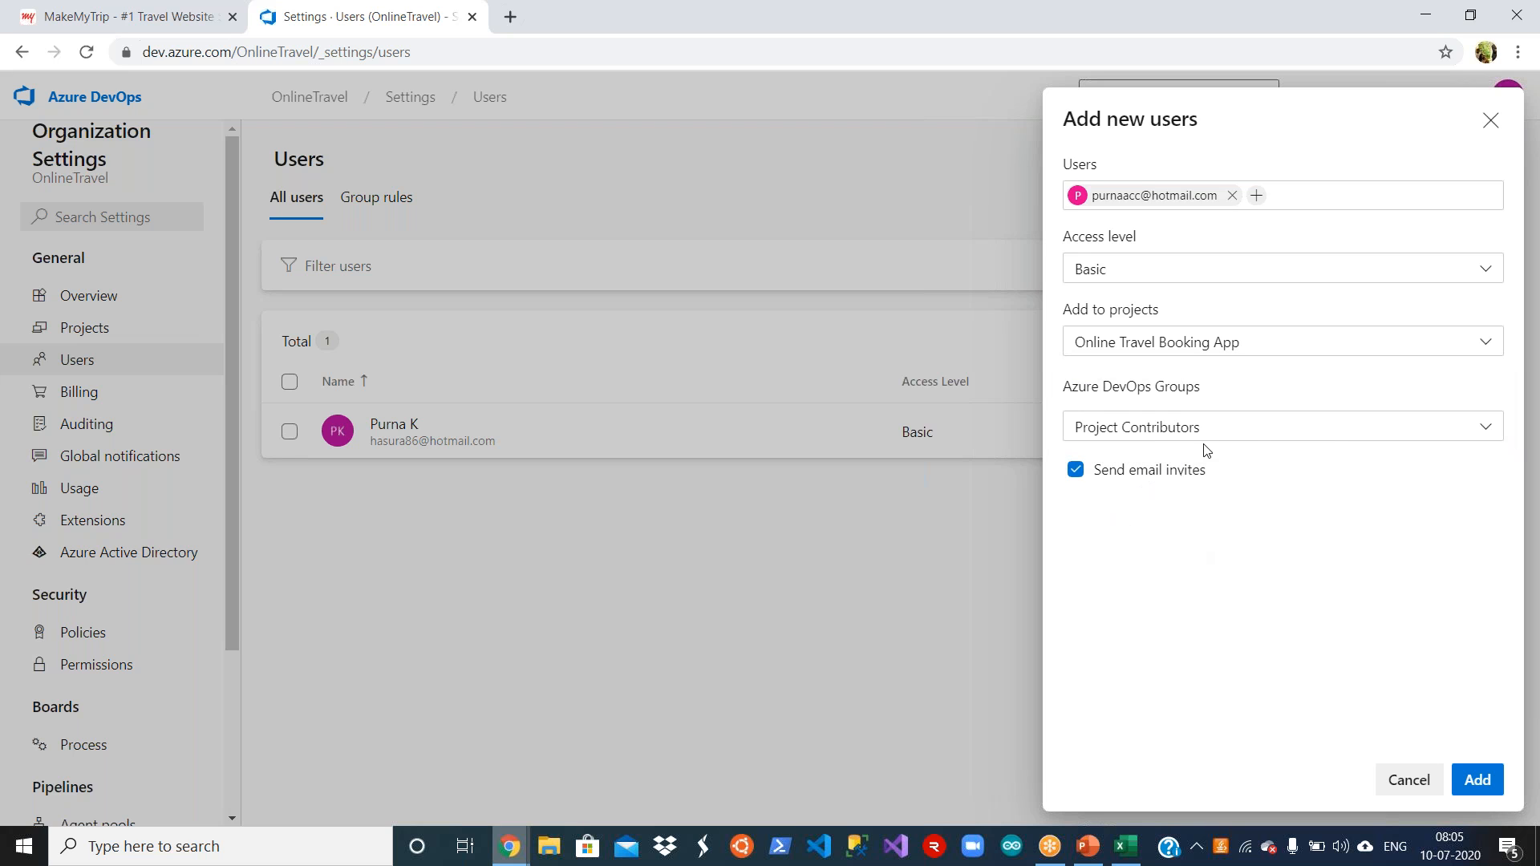
Step: Assign the new user to the Project Contributors group and add them to the organization with e-mail invites enabled
left_click(1267, 437)
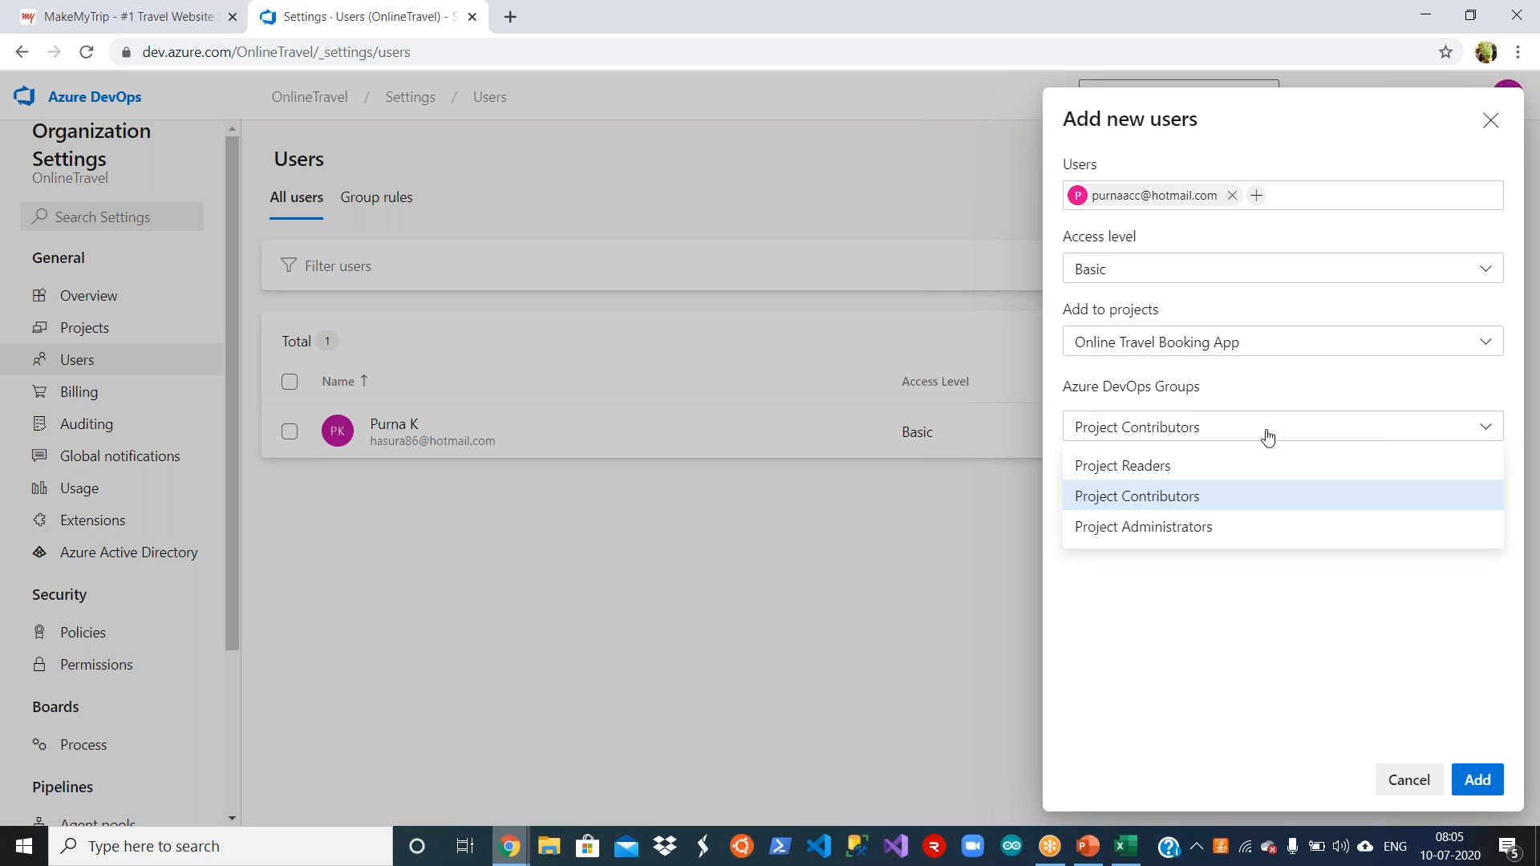
left_click(1249, 498)
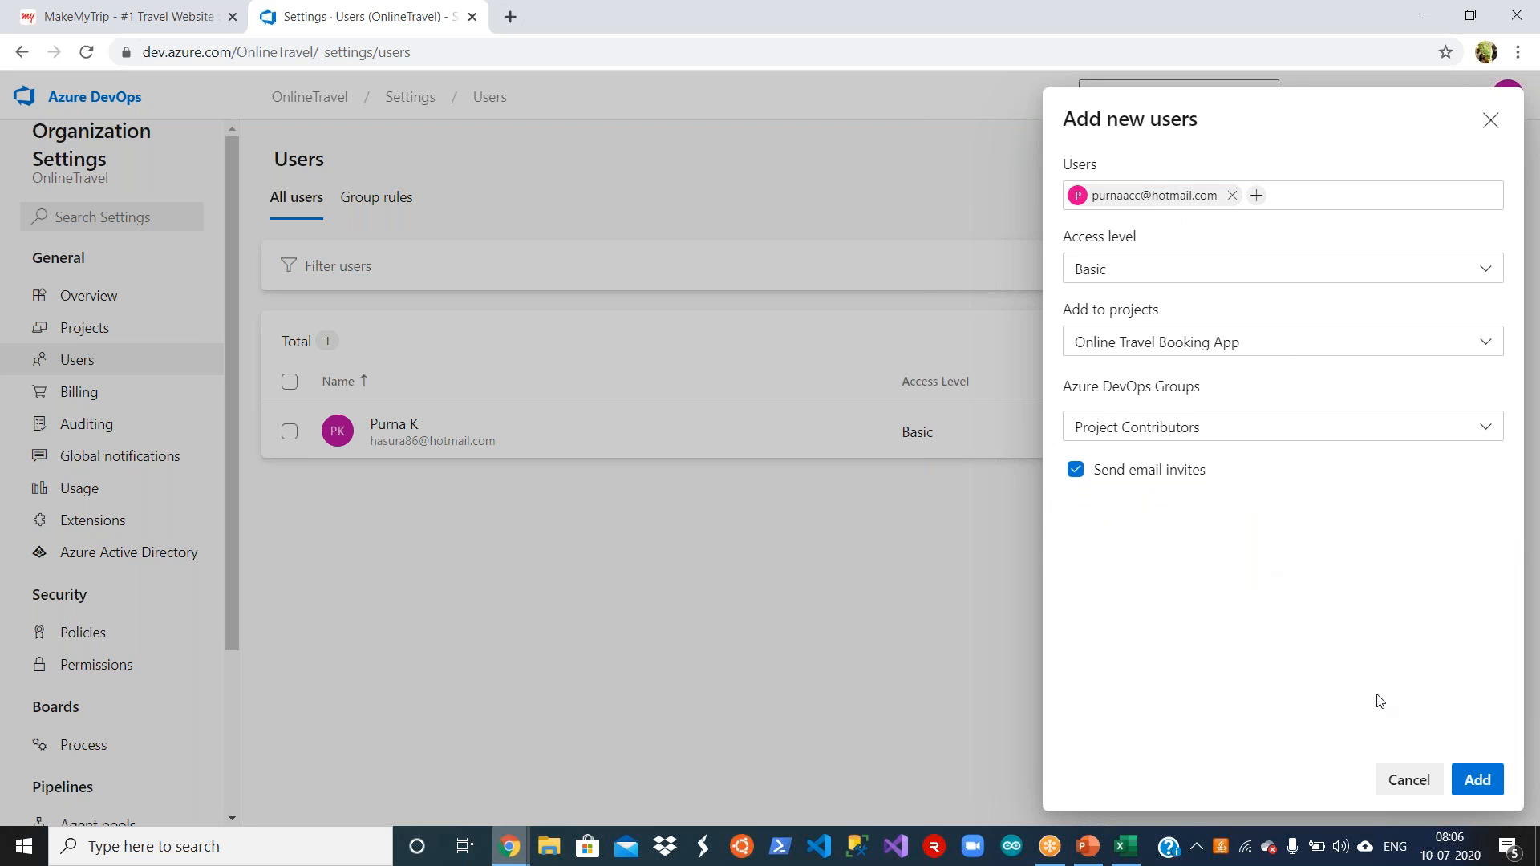
left_click(1477, 778)
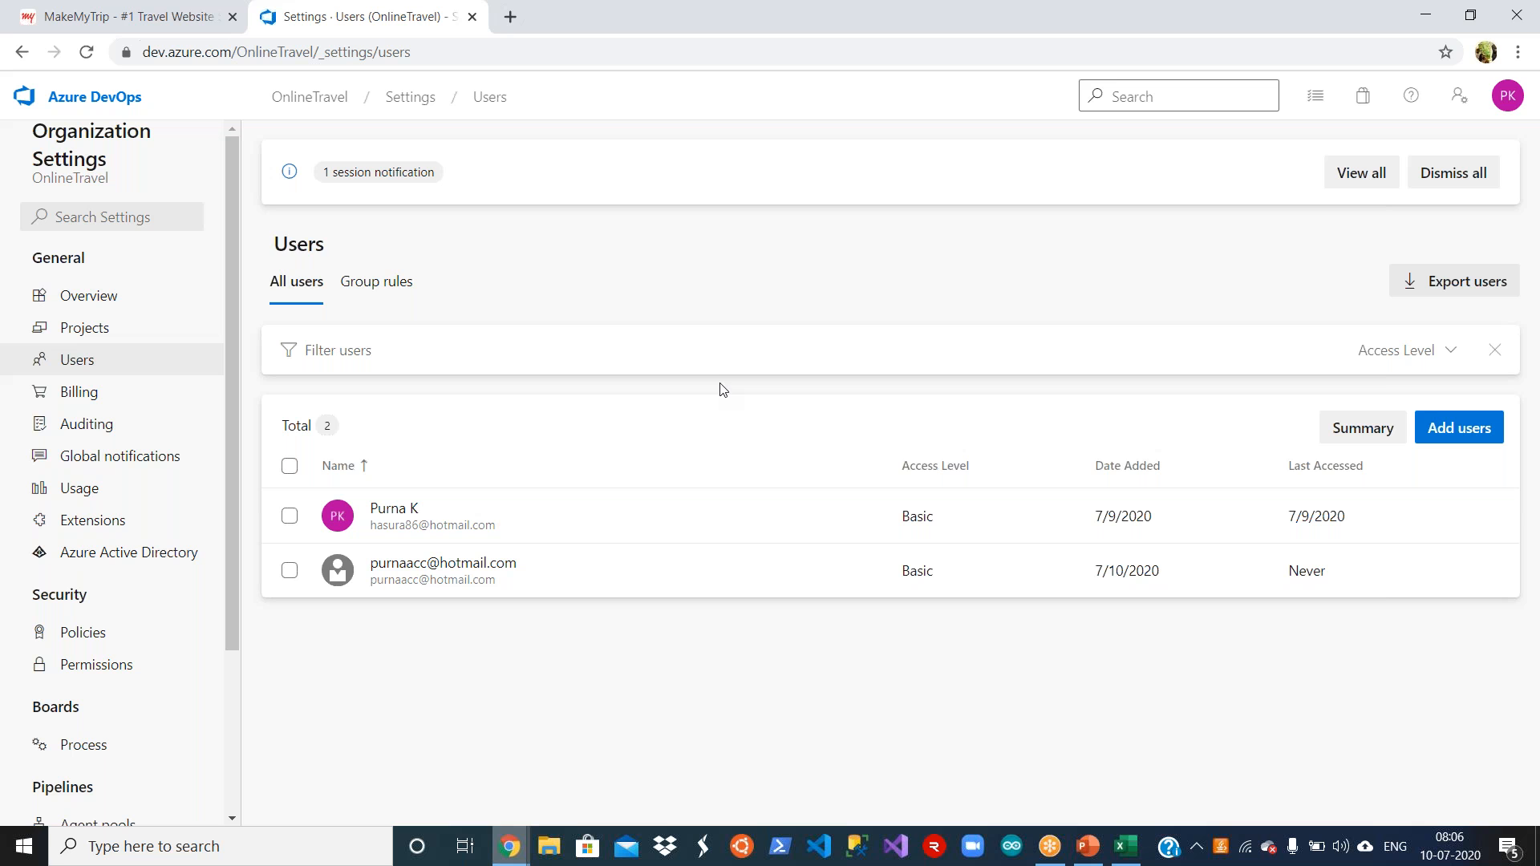
Step: Add the newly invited user as a member of the Dotnet team in the Online Travel Booking App project's settings
left_click(90, 105)
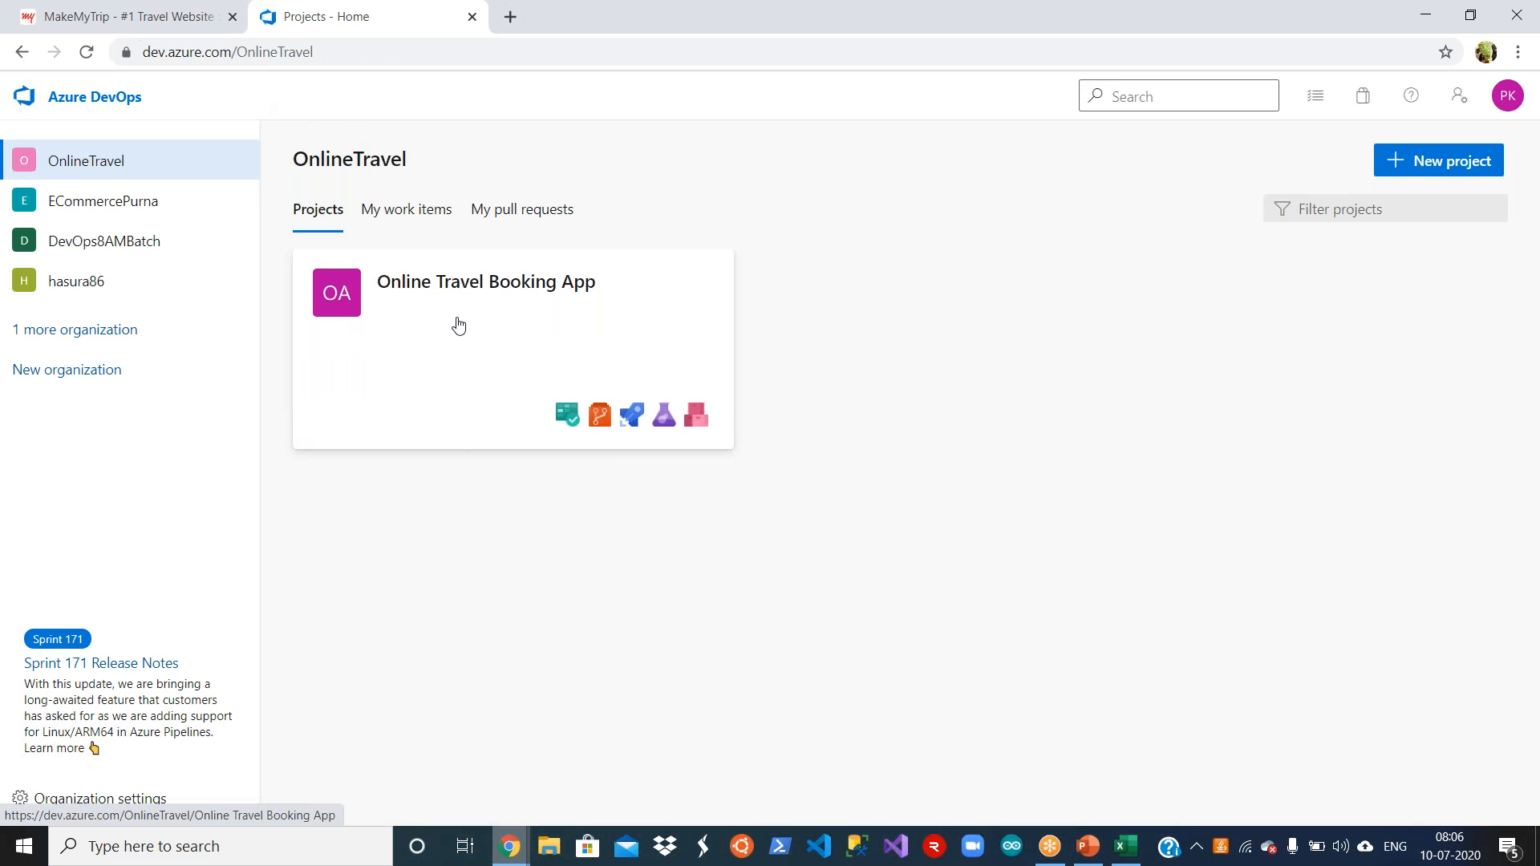
left_click(479, 291)
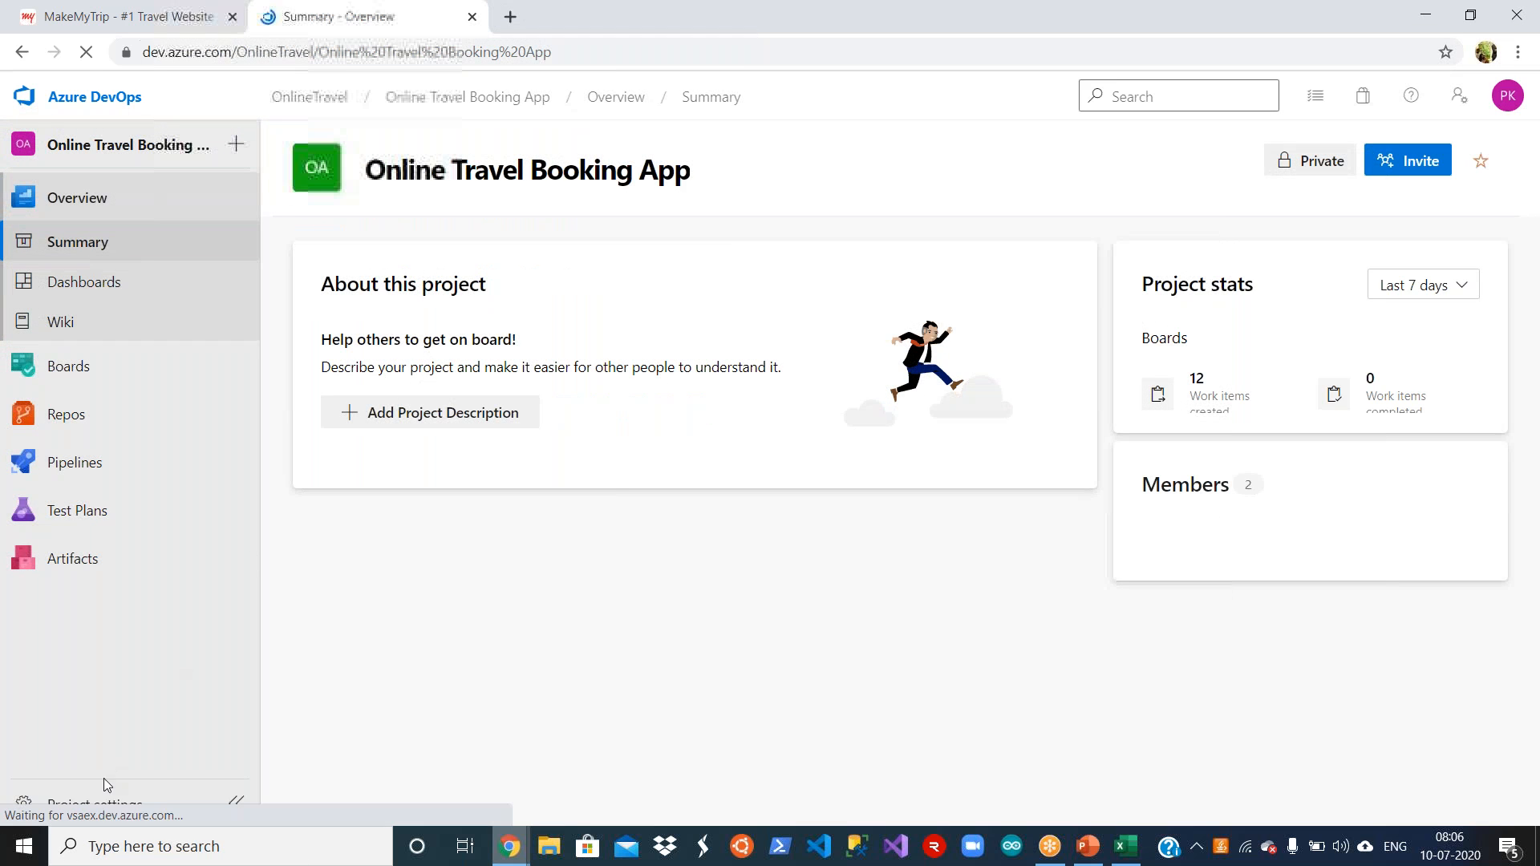
left_click(104, 802)
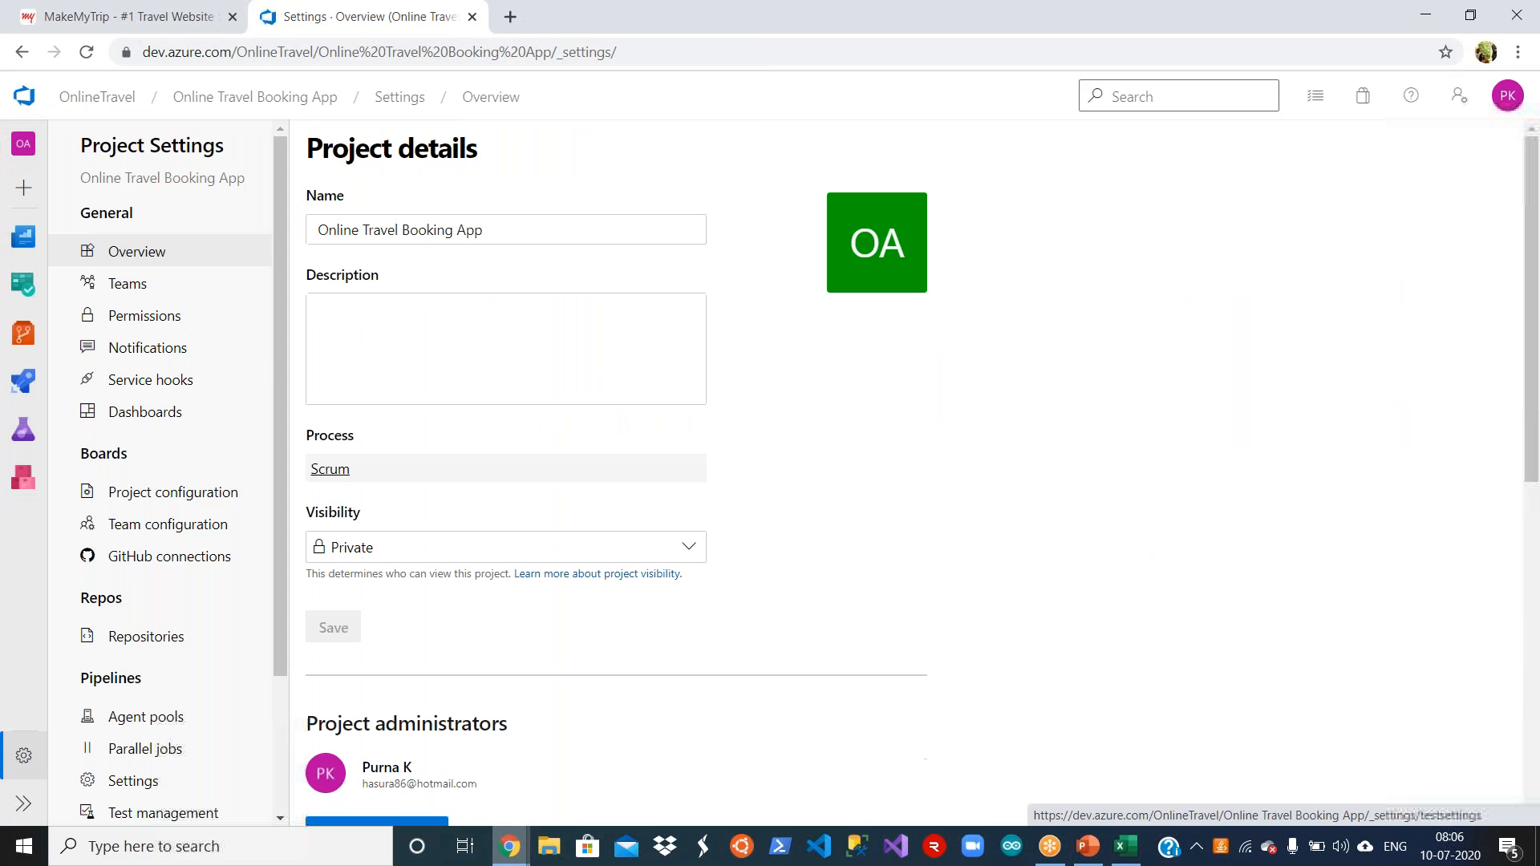
left_click(139, 290)
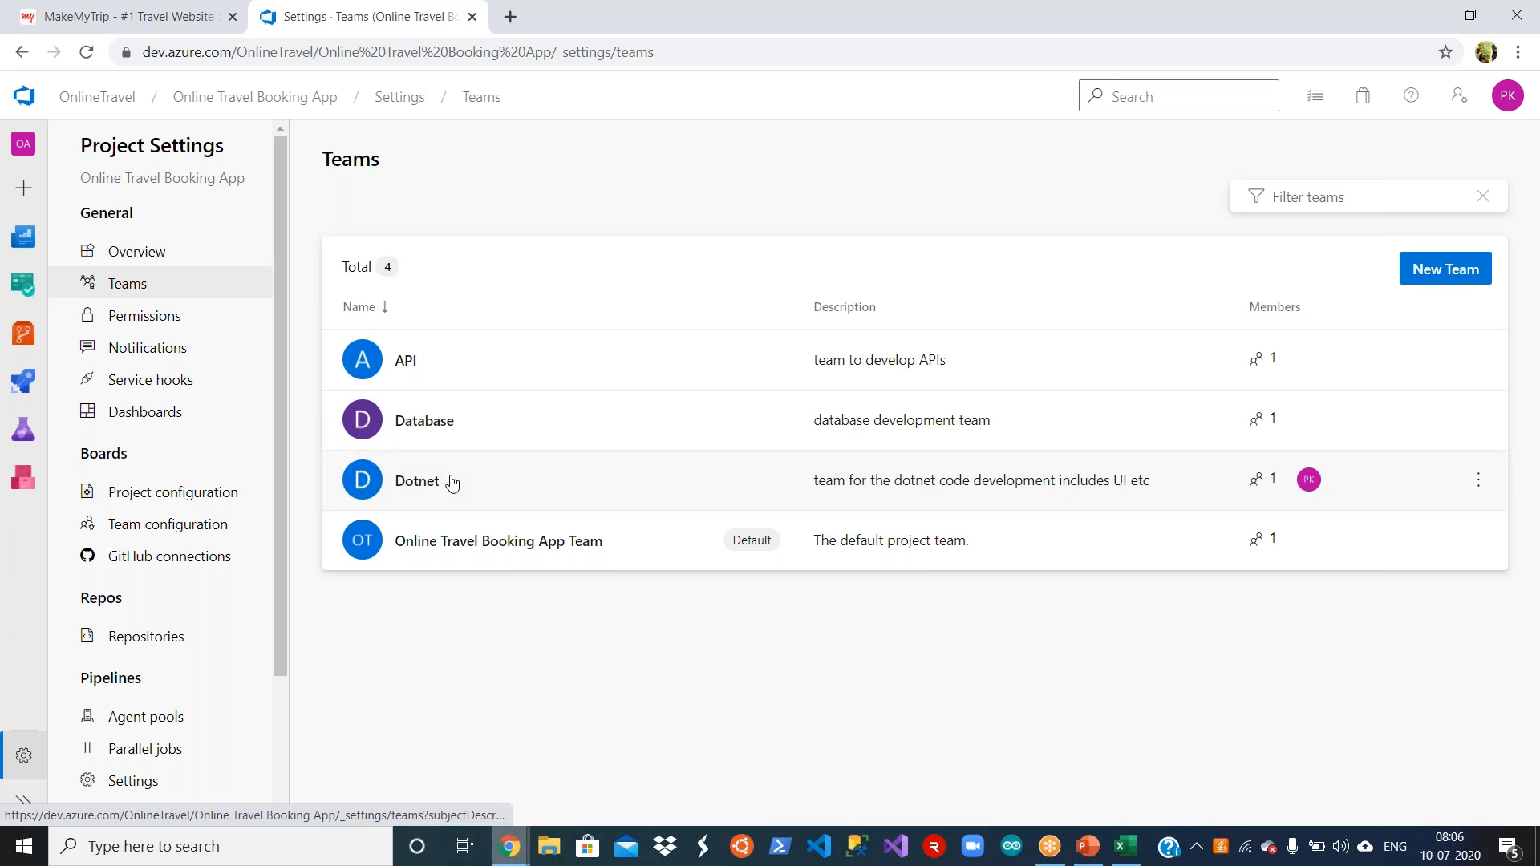
left_click(549, 481)
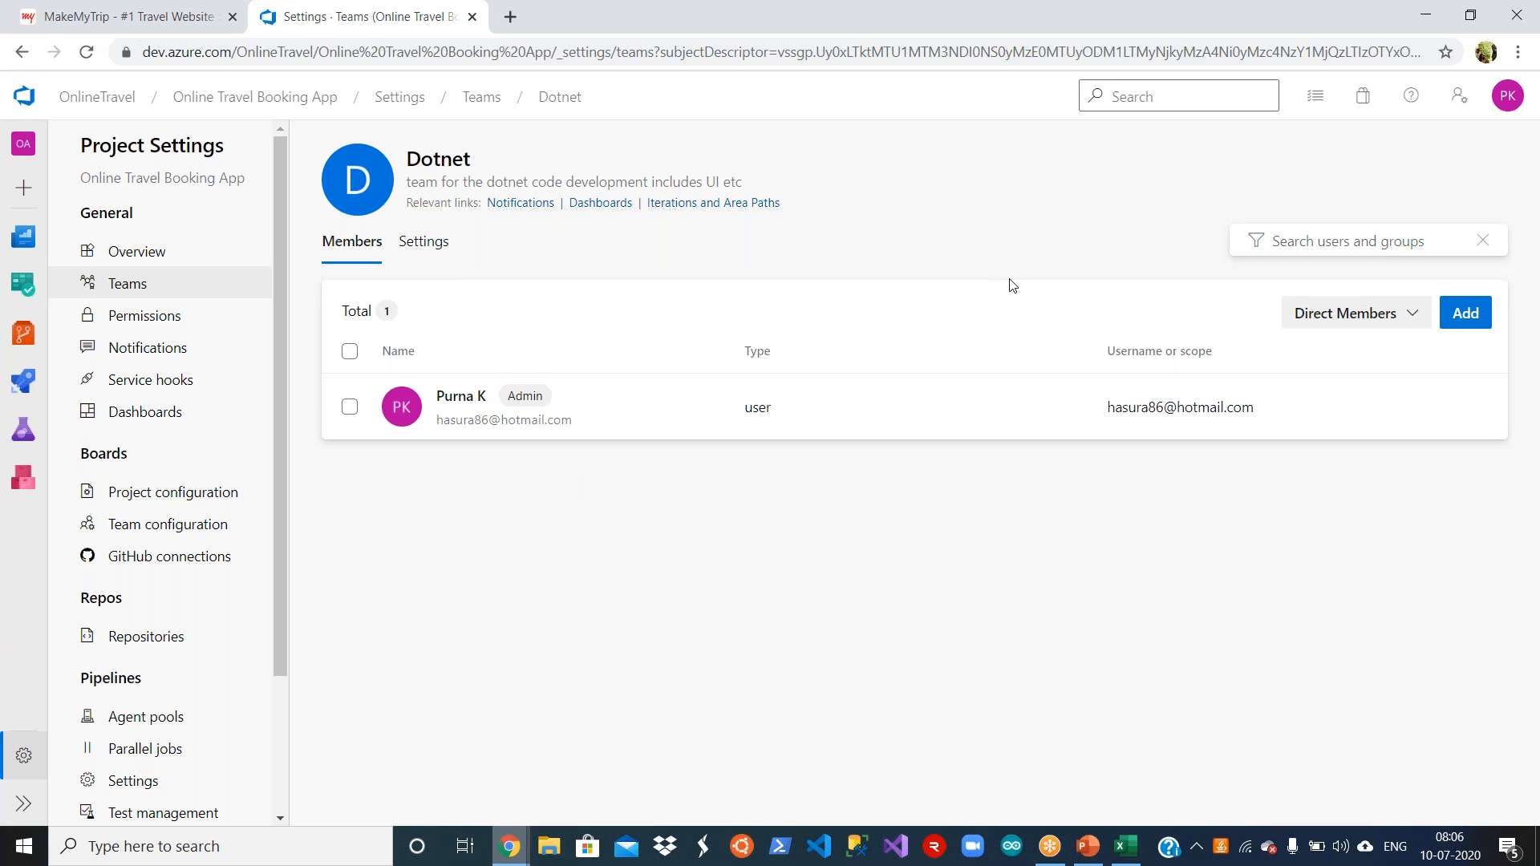
left_click(1465, 315)
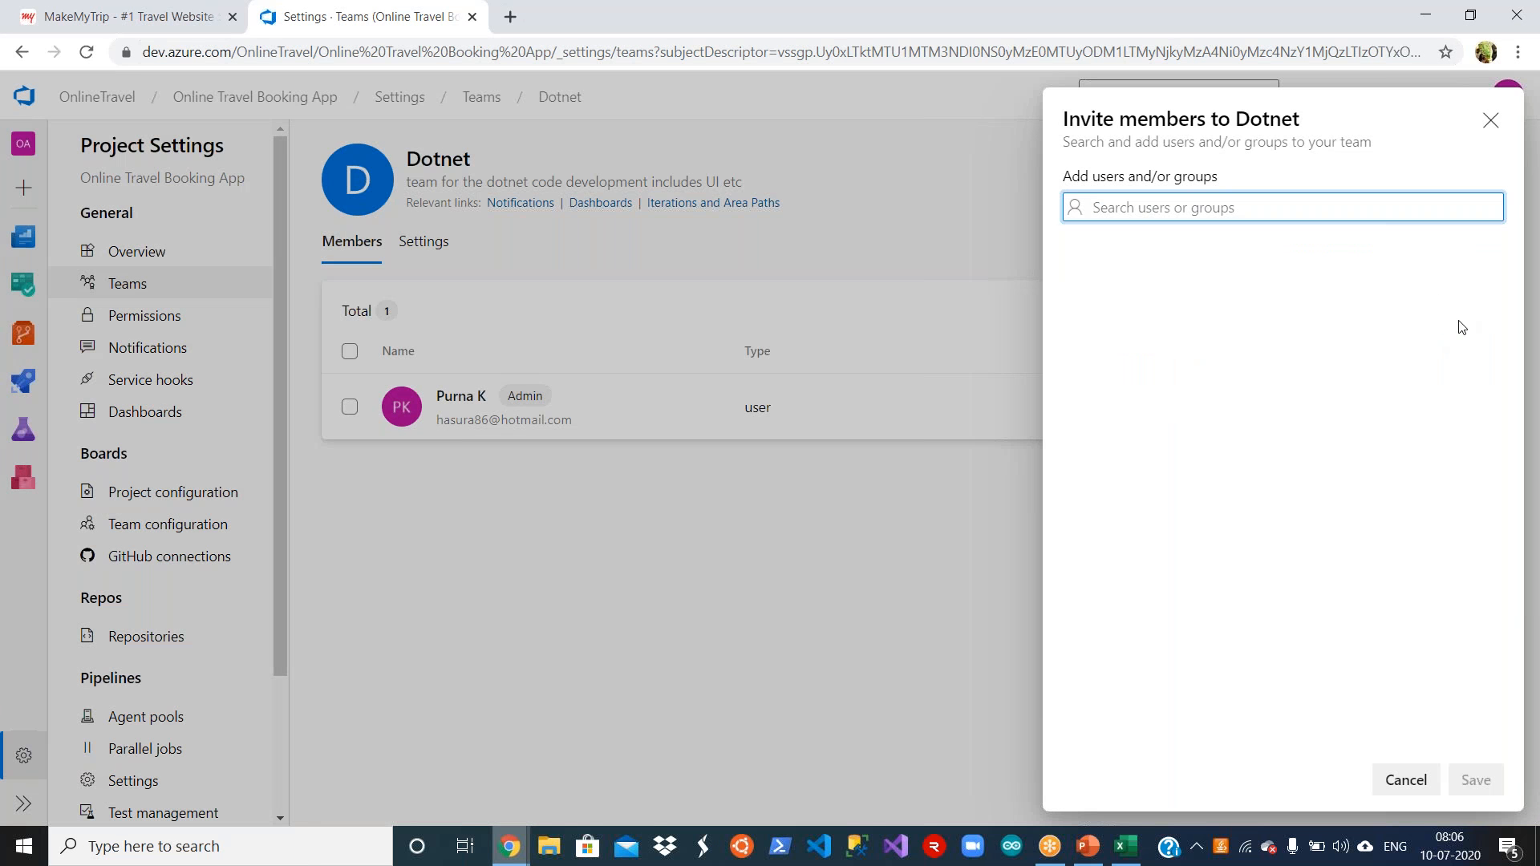
type("purn")
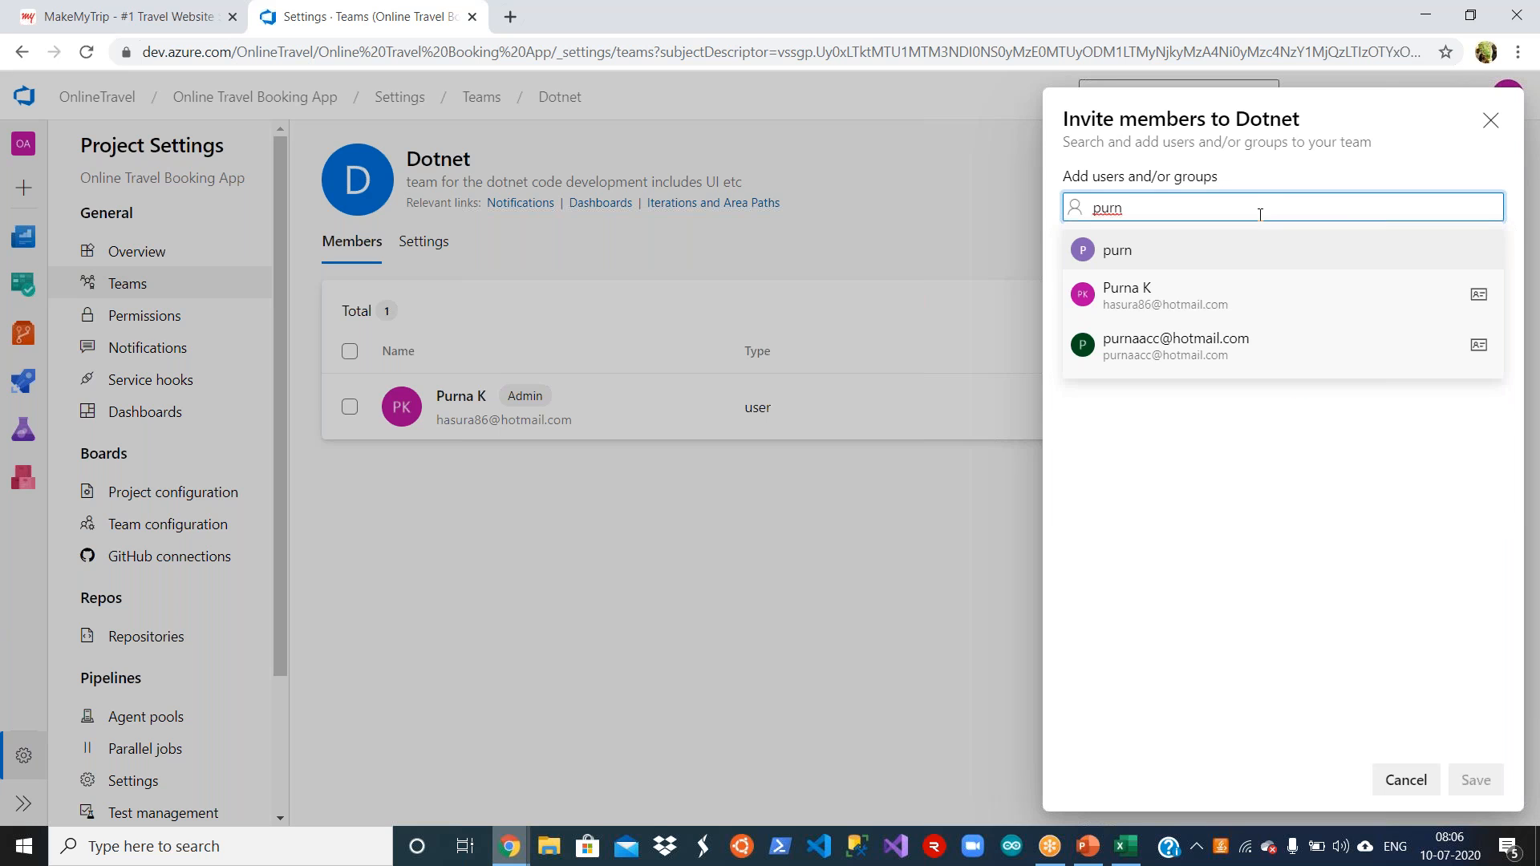
left_click(1226, 367)
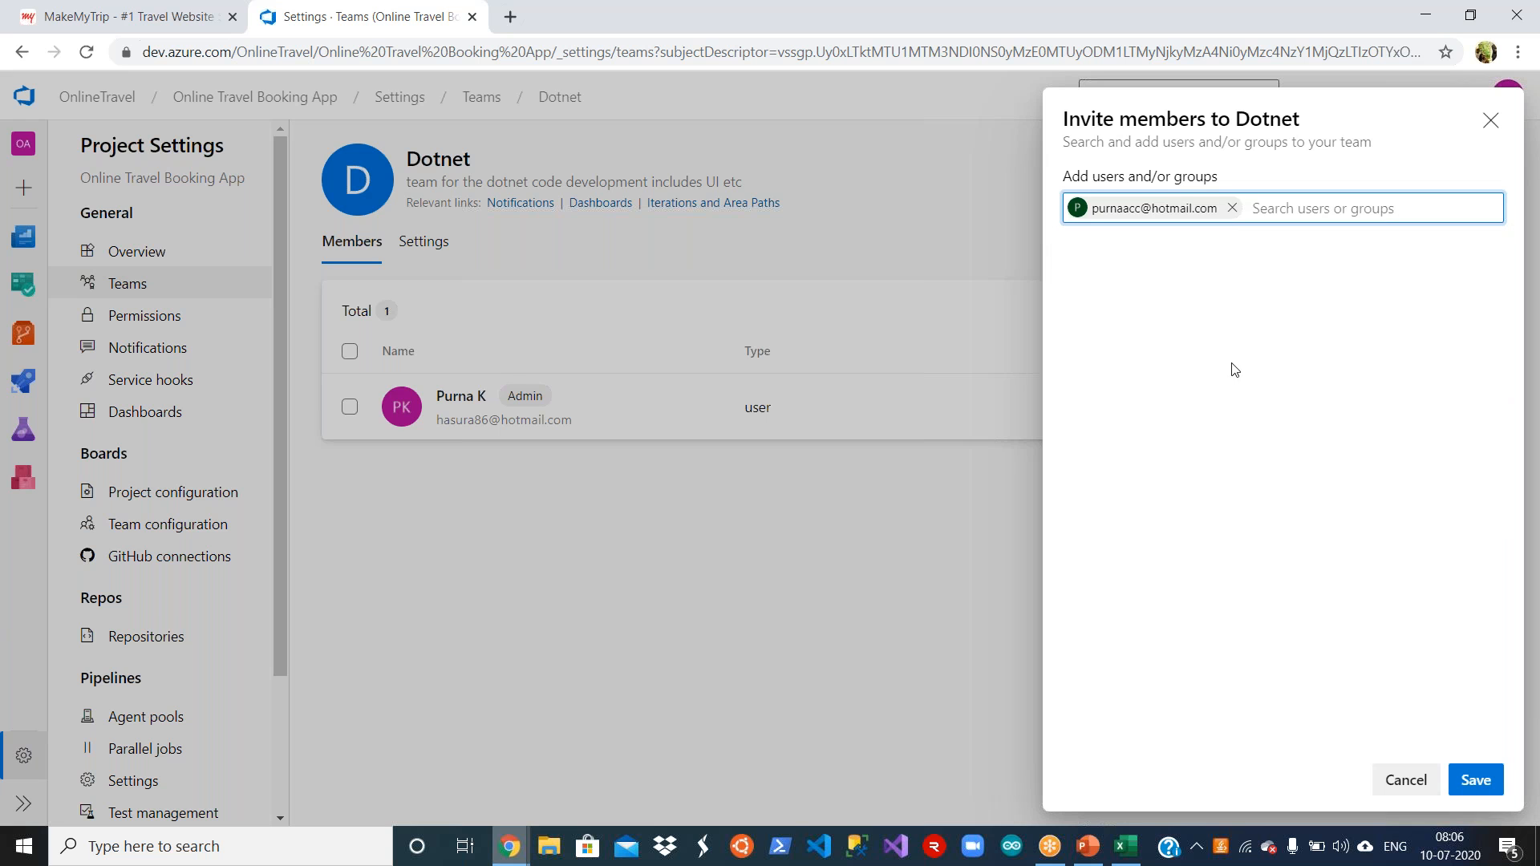
left_click(1480, 768)
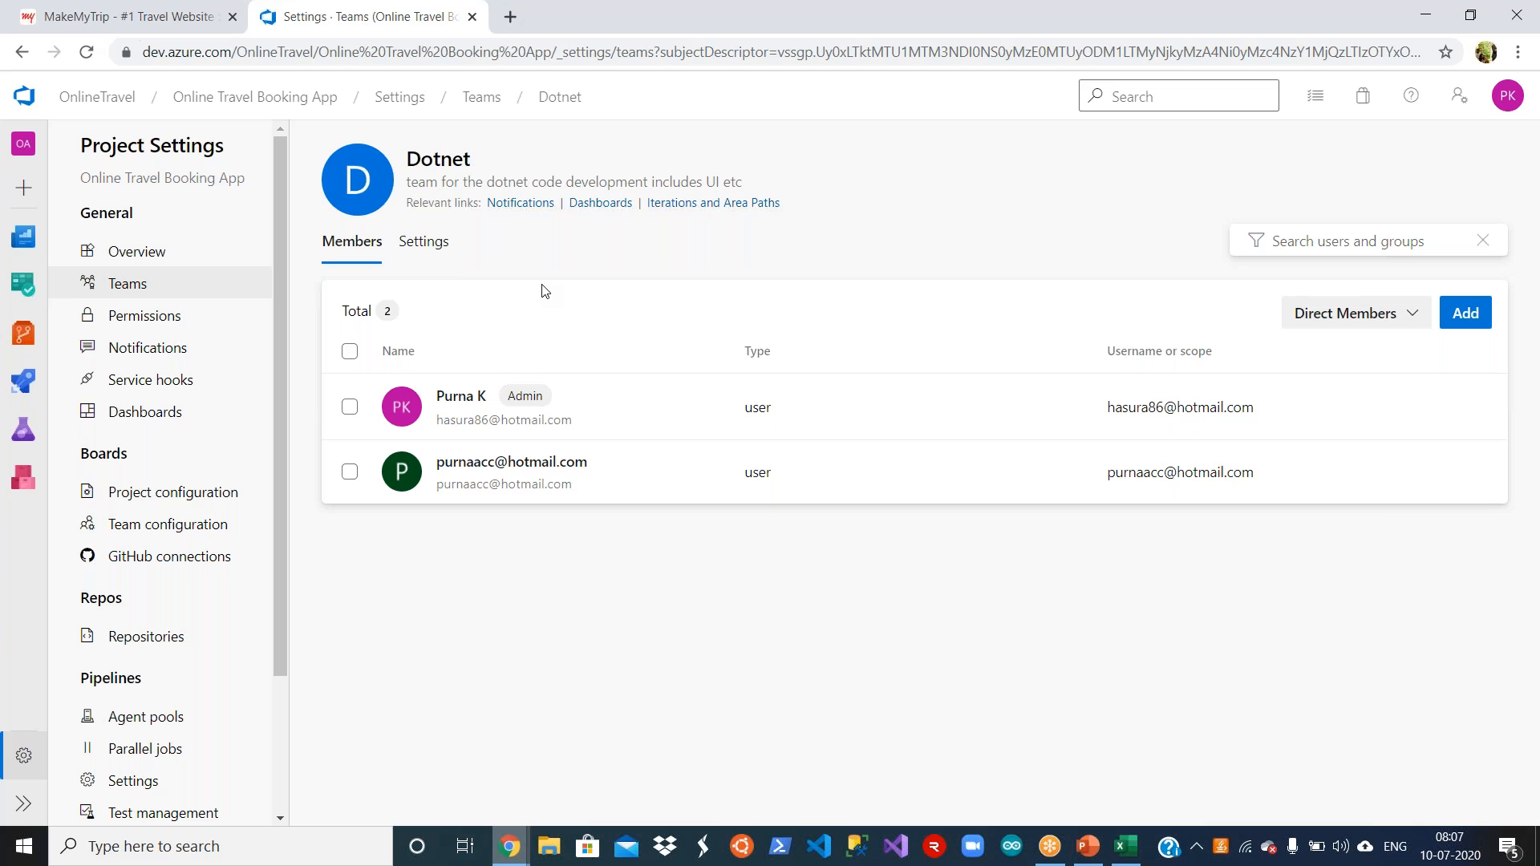
Step: Return to the OnlineTravel projects home, then switch to the AzureDevOps_Training presentation in PowerPoint and select slide 16 with the Scrum process diagram
left_click(73, 96)
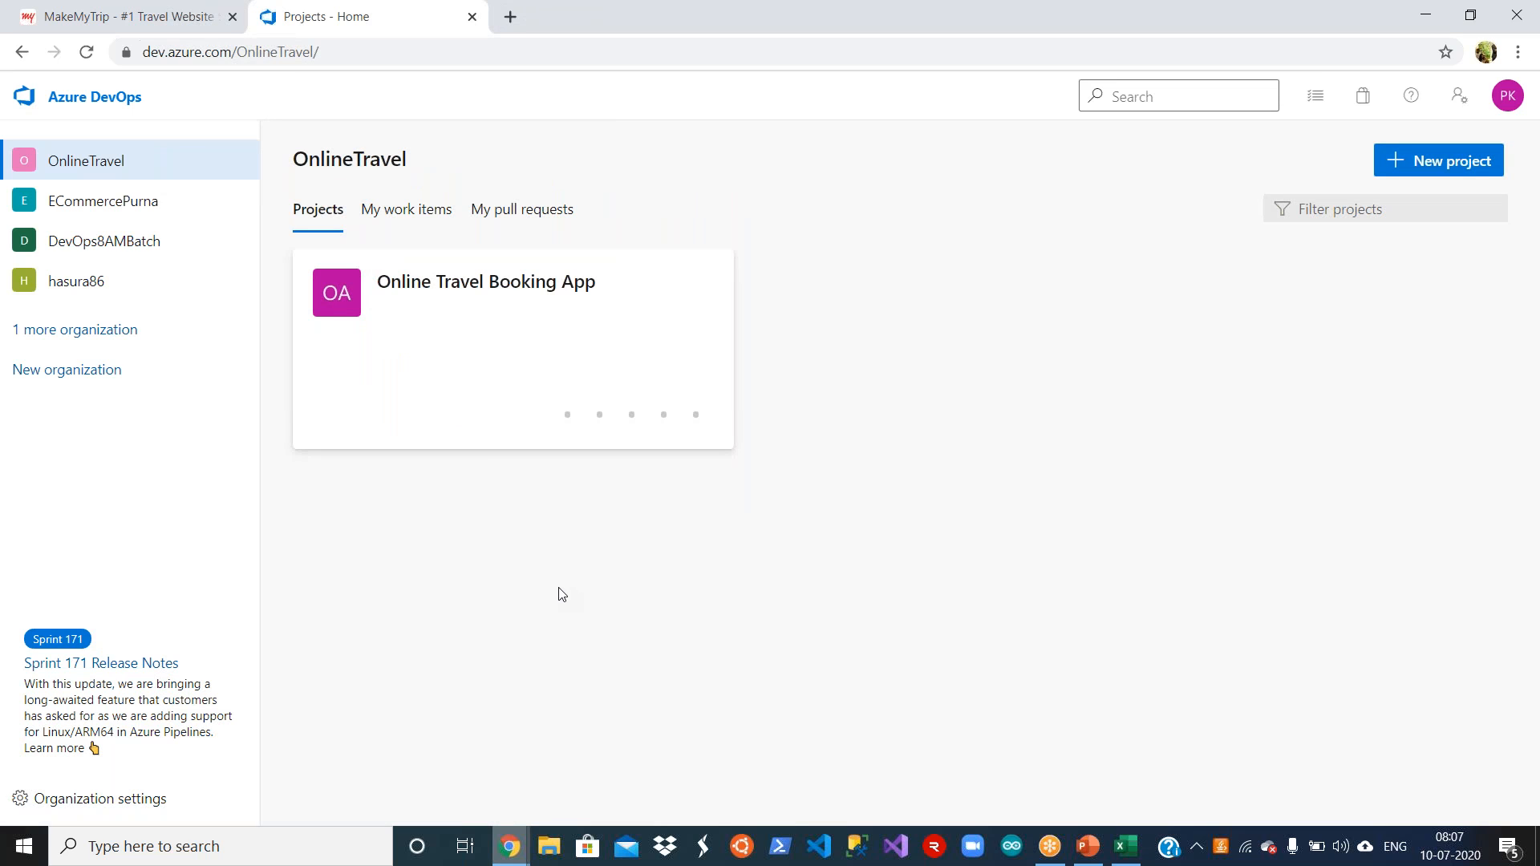
left_click(1087, 850)
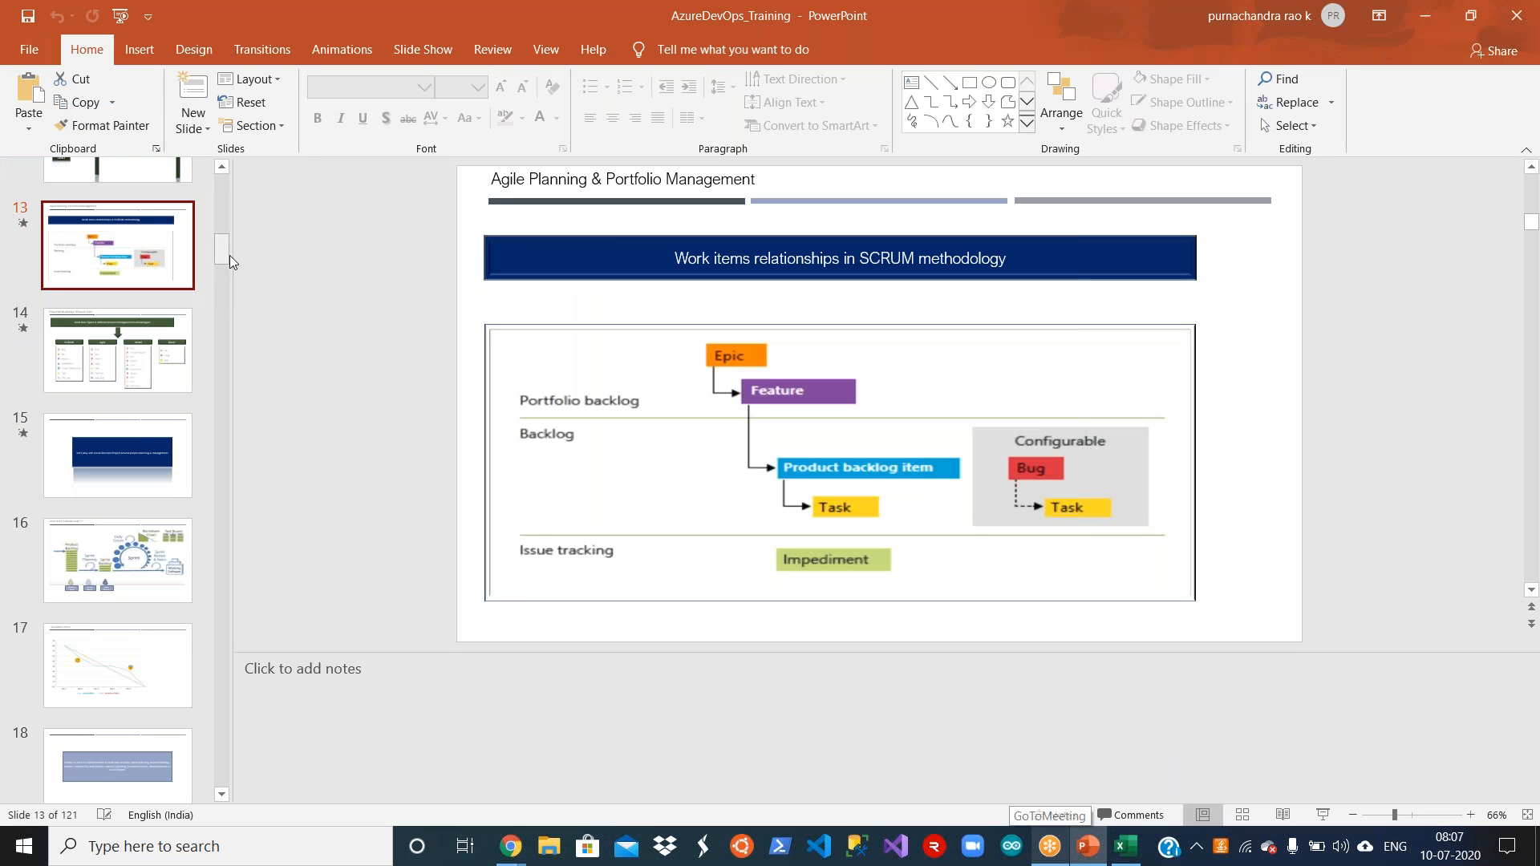
left_click(136, 552)
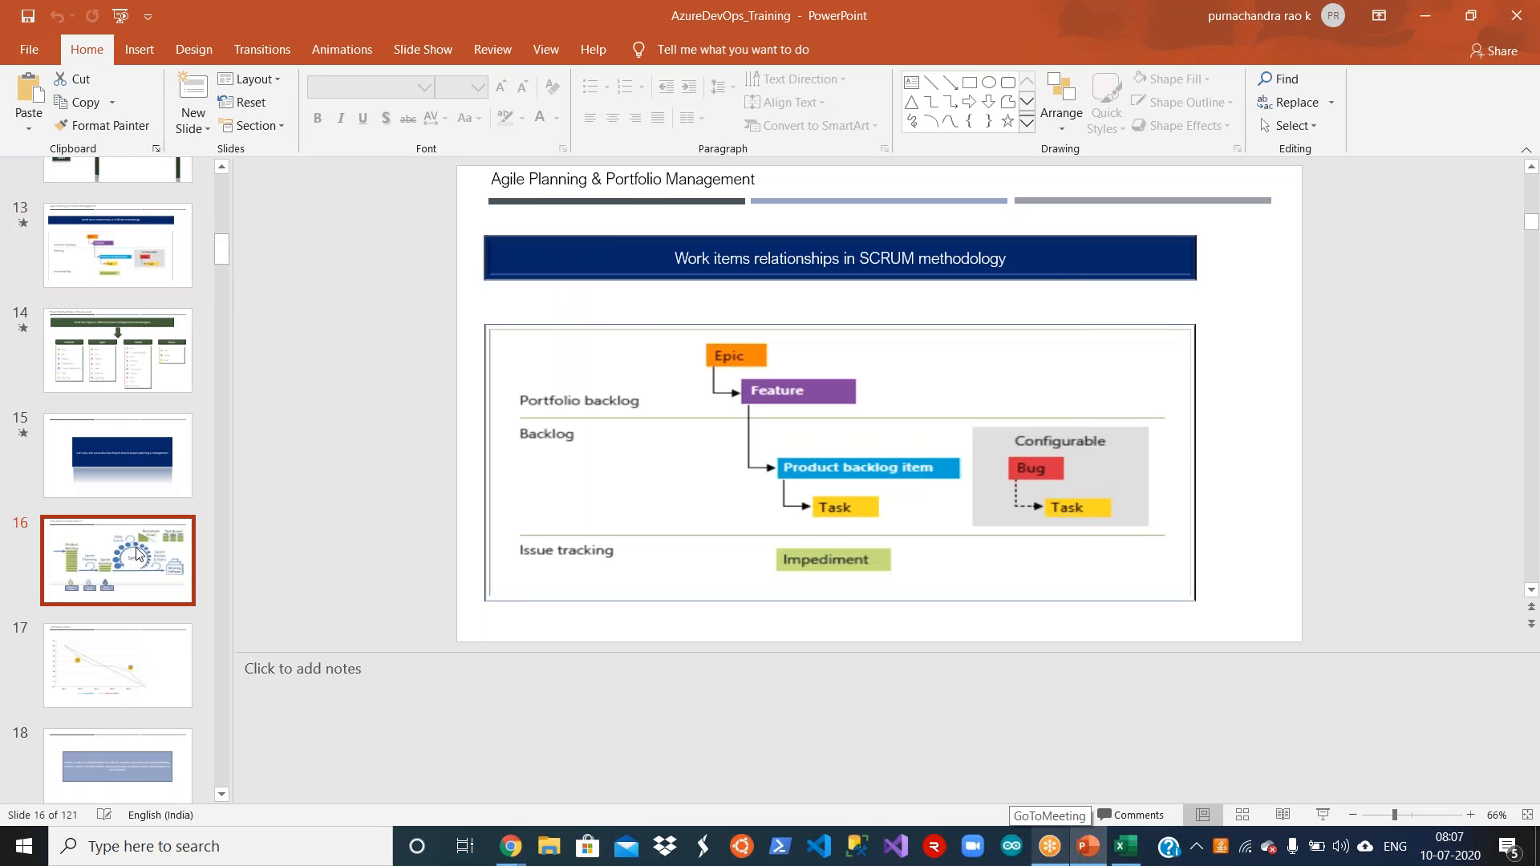